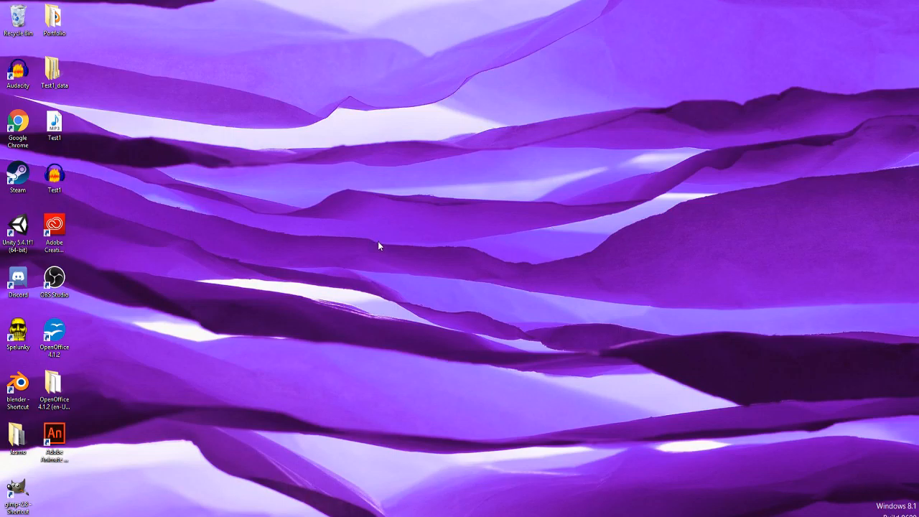
Move the Adobe Animate, Blender, Unity, Audacity and GIMP shortcuts out to the middle of the desktop as a group.
left_click(574, 249)
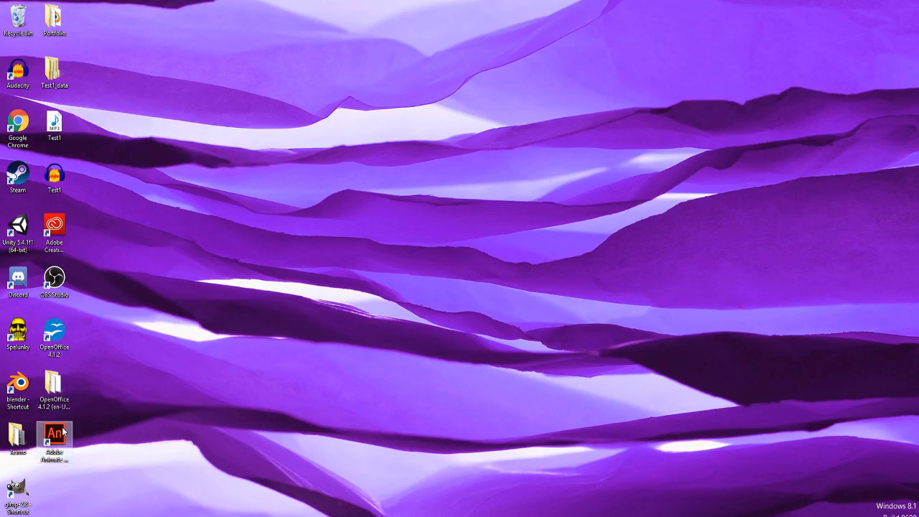
left_click_drag(63, 431, 428, 116)
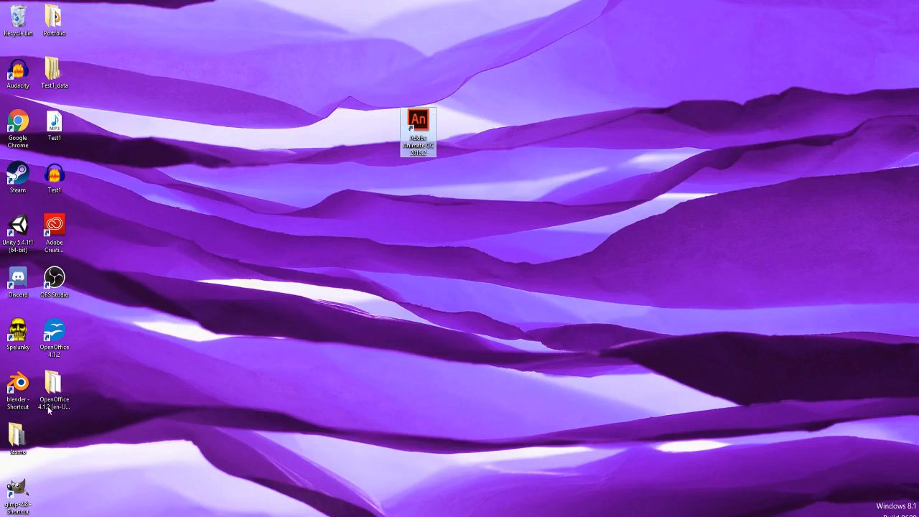
left_click_drag(18, 386, 463, 115)
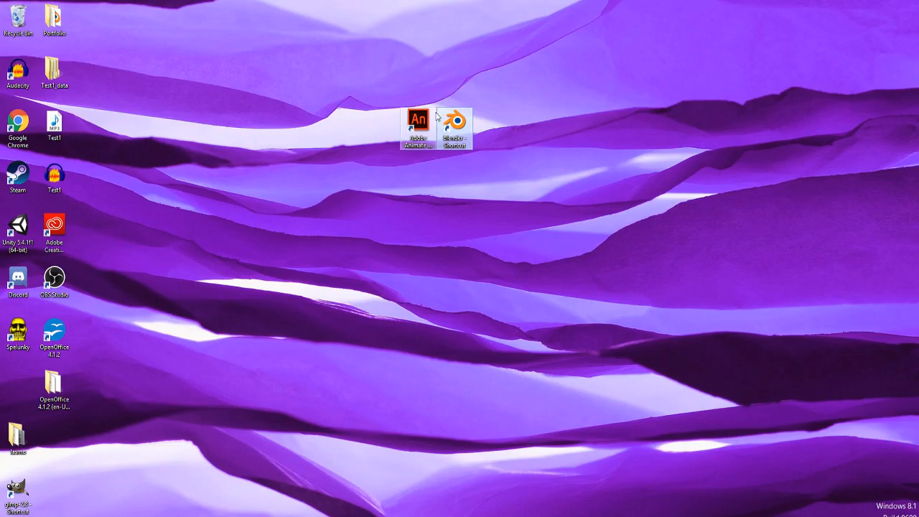
left_click_drag(454, 128, 267, 373)
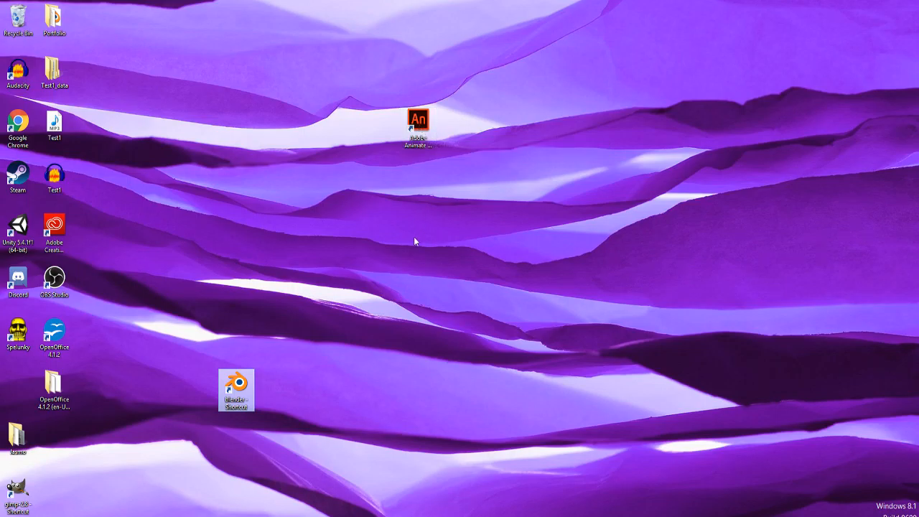
left_click_drag(241, 386, 491, 123)
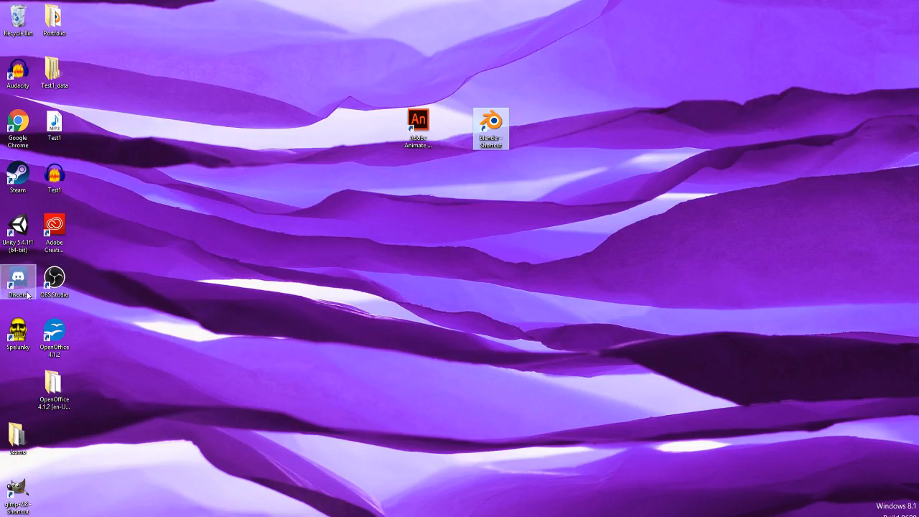
left_click_drag(18, 228, 418, 229)
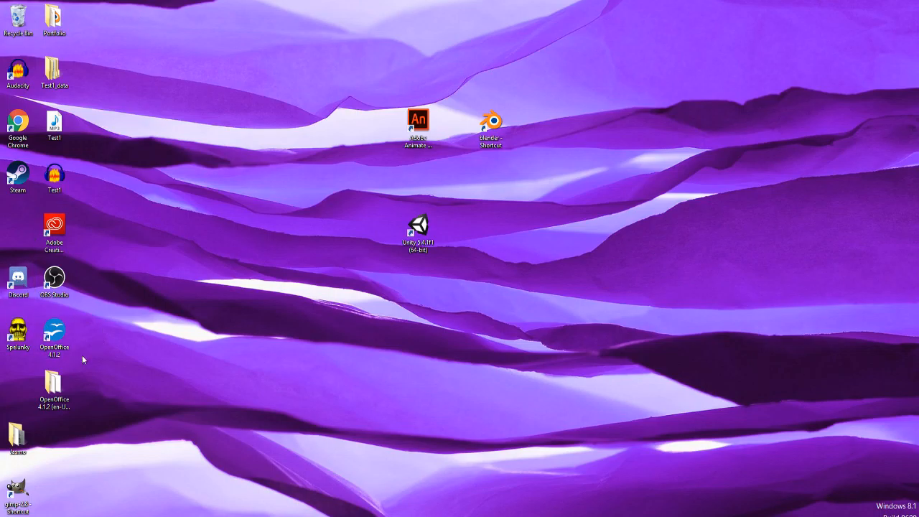
left_click_drag(18, 76, 491, 240)
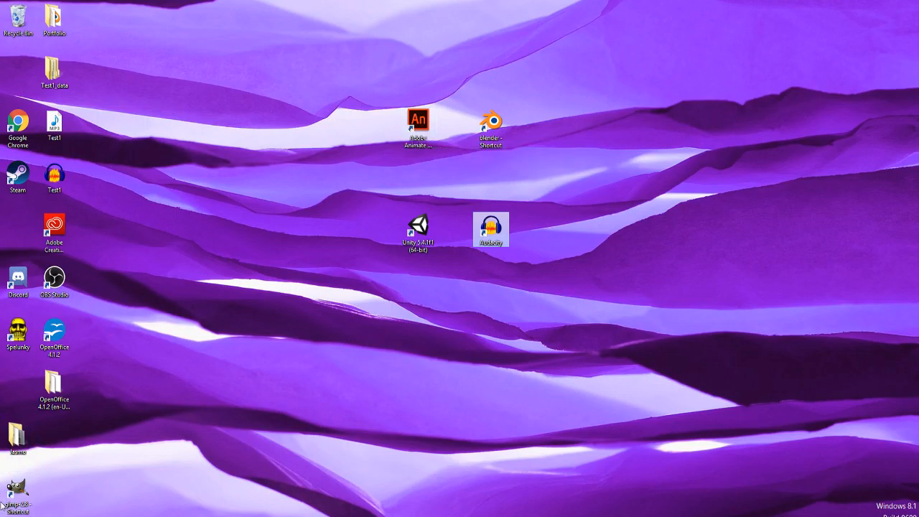
left_click_drag(14, 494, 421, 174)
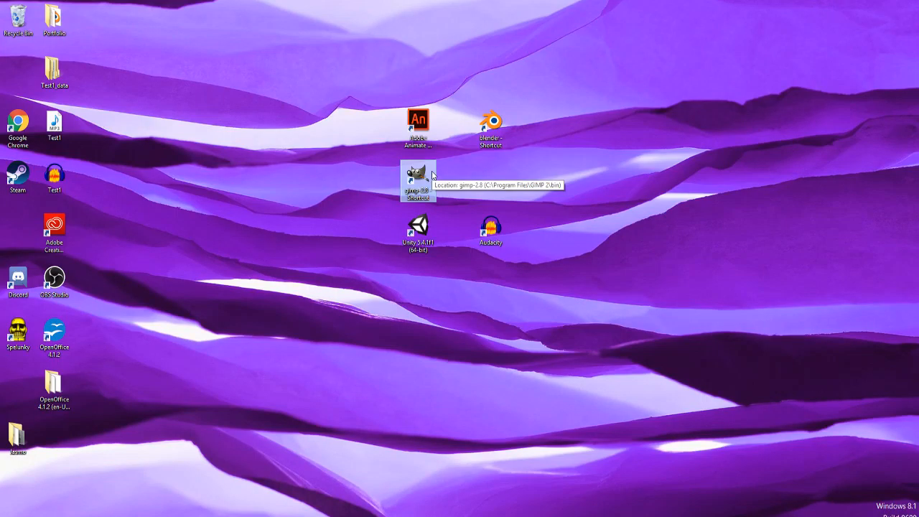
Move the GIMP, Animate, Blender, Unity and Audacity shortcuts back into free slots in the desktop's icon columns.
left_click_drag(424, 175, 18, 489)
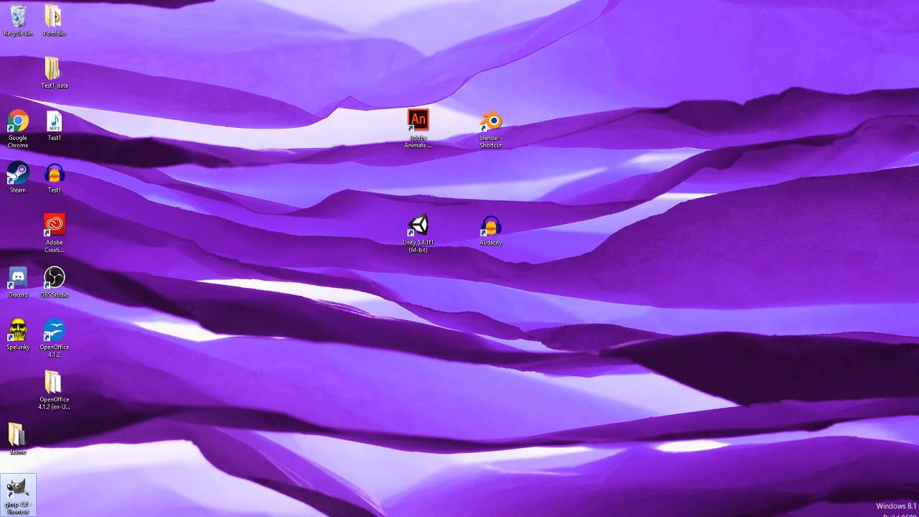
left_click_drag(418, 124, 26, 217)
left_click_drag(490, 125, 16, 75)
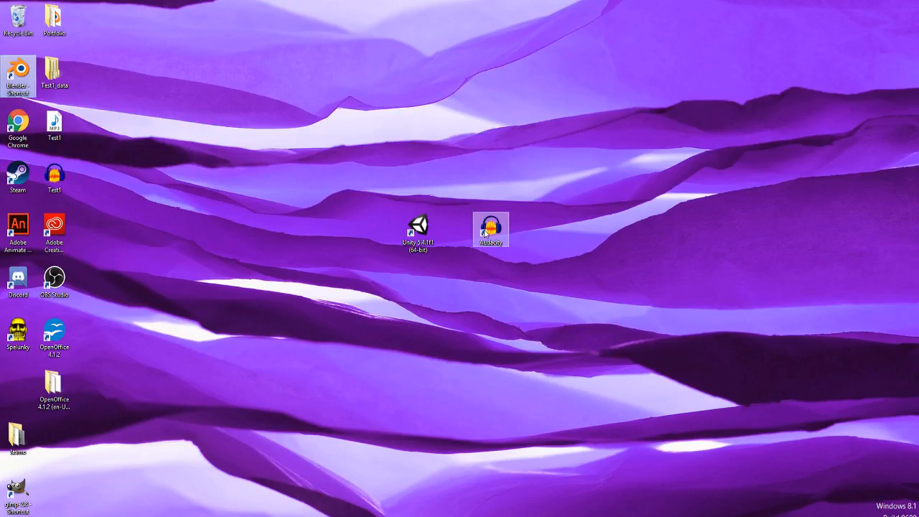
left_click_drag(418, 228, 25, 393)
left_click_drag(491, 230, 45, 441)
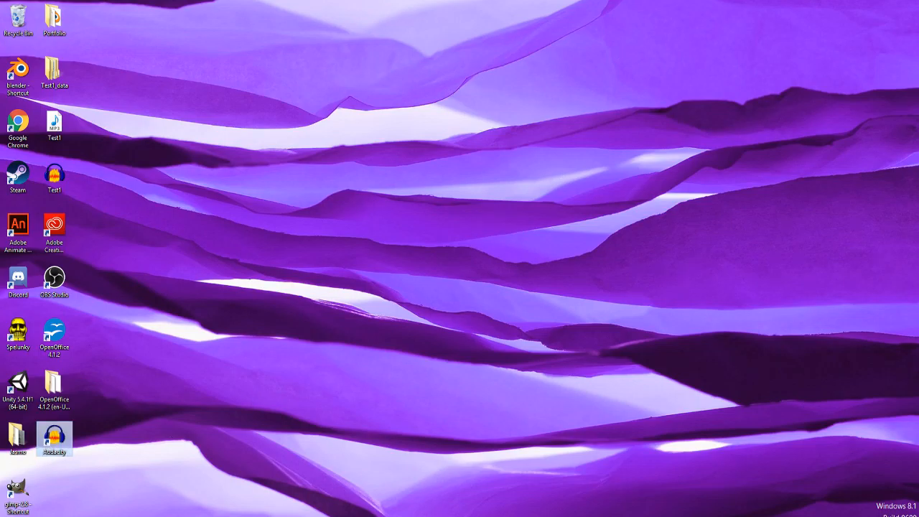
left_click(173, 402)
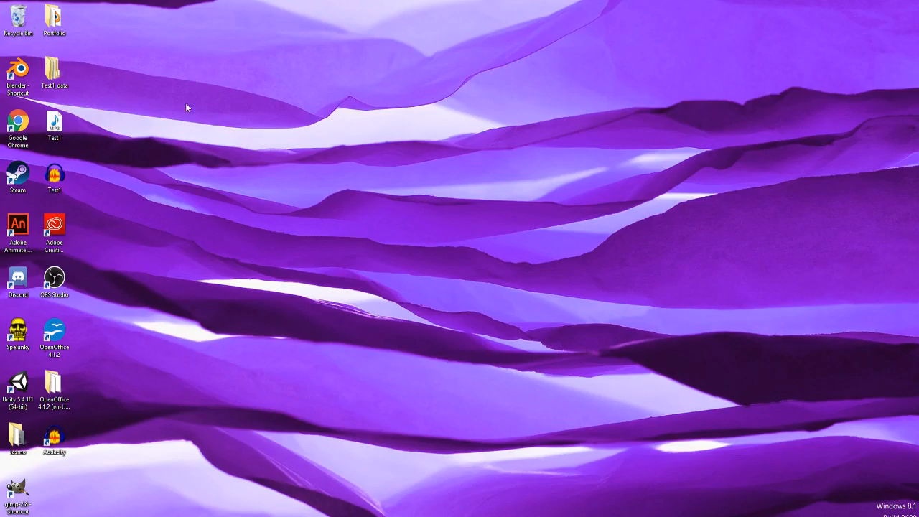
Launch Adobe Animate CC and create a new AIR for Desktop document.
double_click(27, 244)
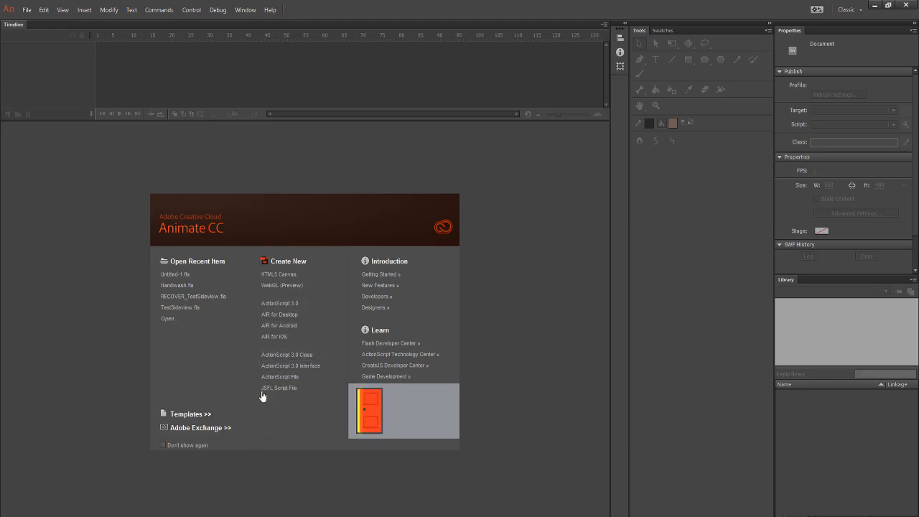
left_click(197, 416)
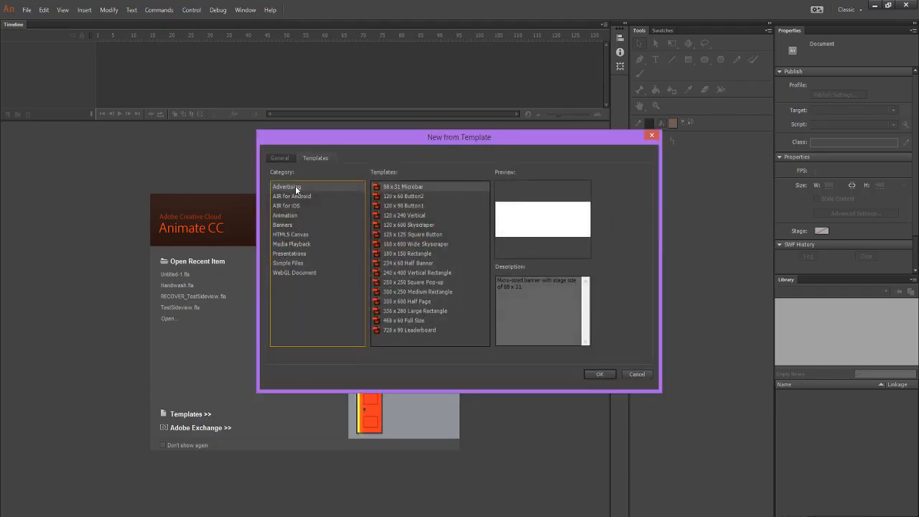
left_click(651, 135)
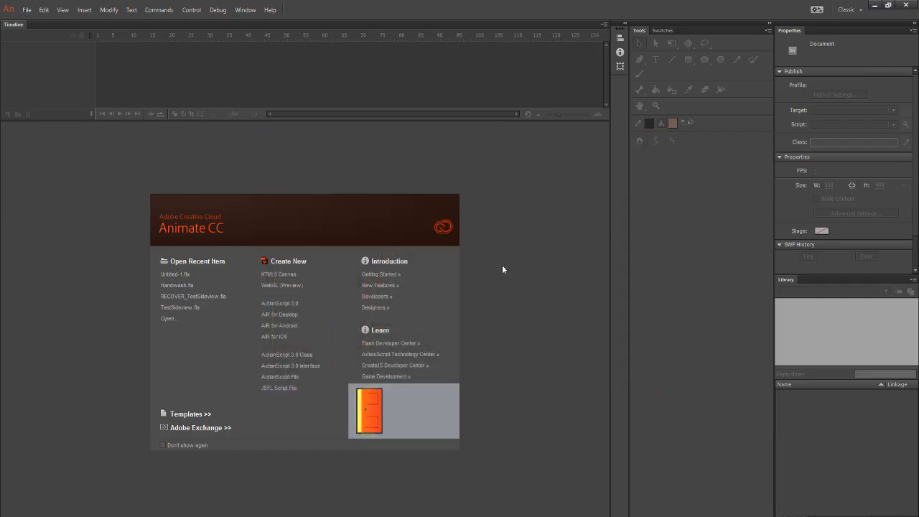
left_click(294, 322)
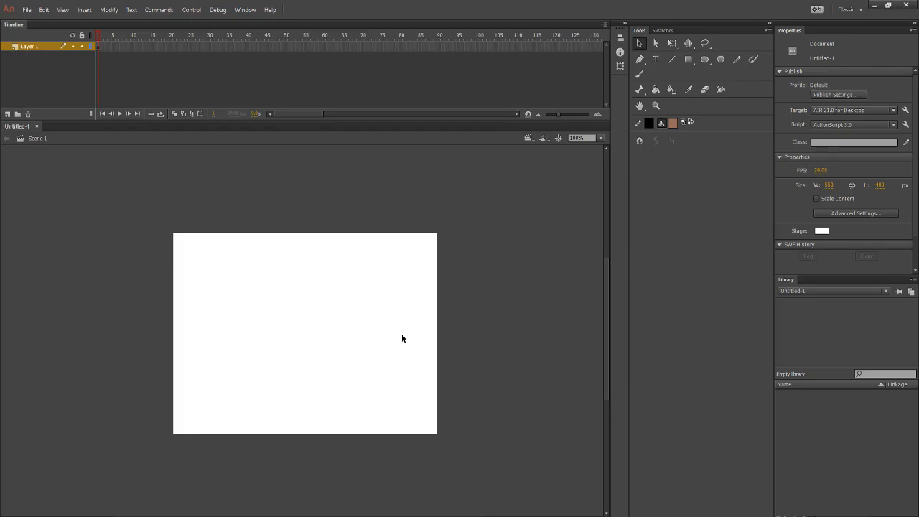
scroll(209, 314, "up", 3)
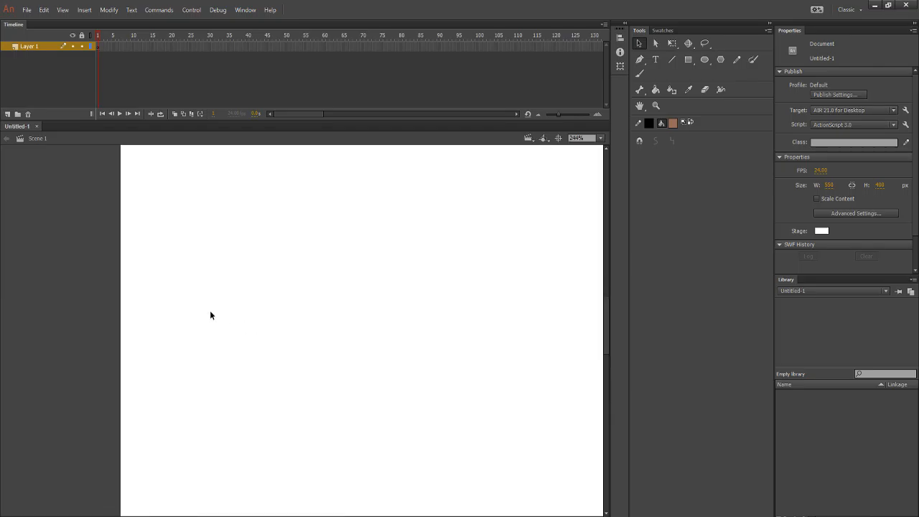
scroll(363, 476, "down", 3)
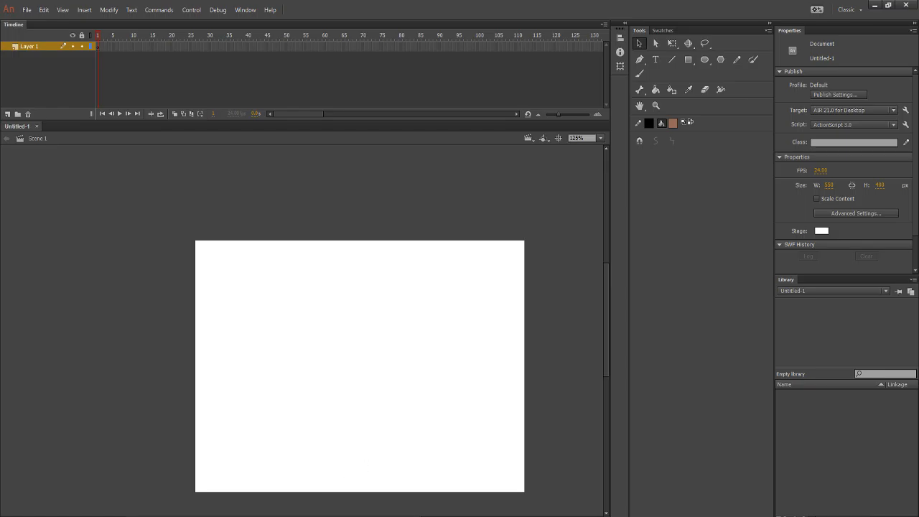
left_click_drag(359, 516, 393, 516)
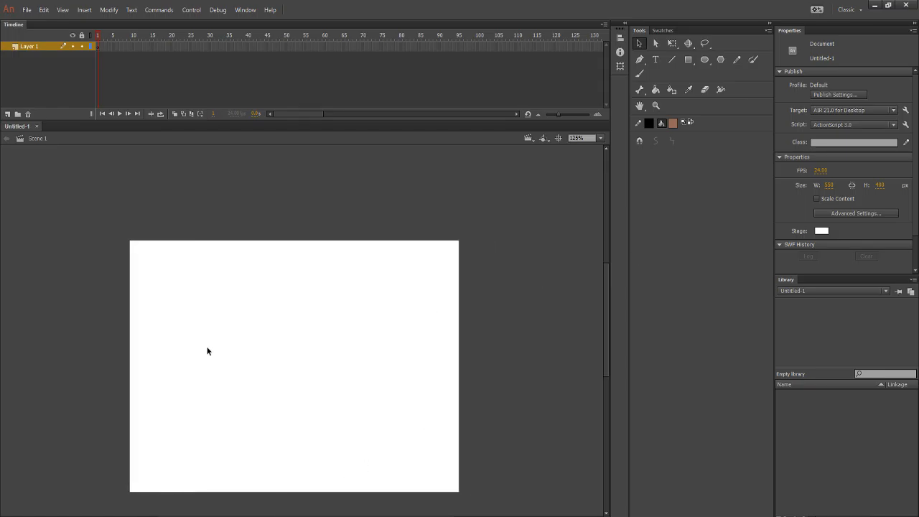
scroll(206, 352, "up", 1)
scroll(218, 339, "down", 2)
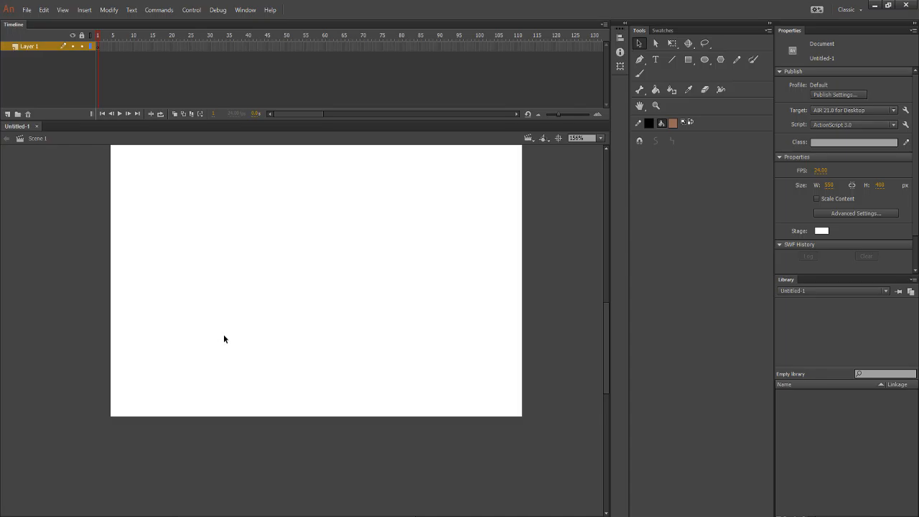
scroll(224, 339, "down", 1)
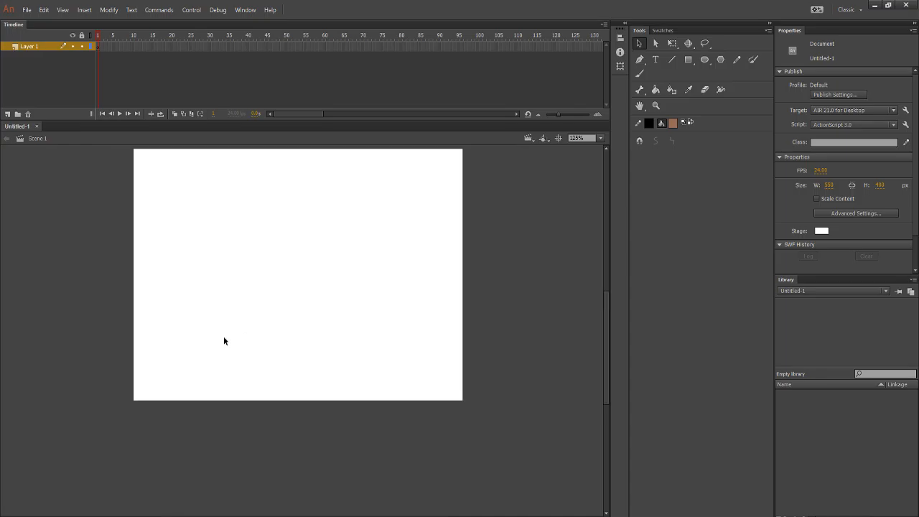
left_click_drag(607, 335, 609, 317)
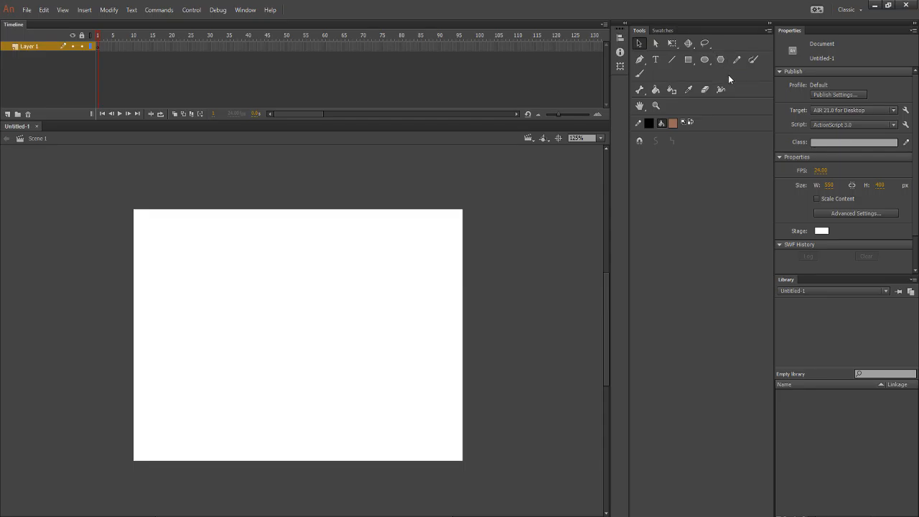
Try to add a static text box about 262 px wide reading "Start" in the upper part of the stage.
left_click(656, 60)
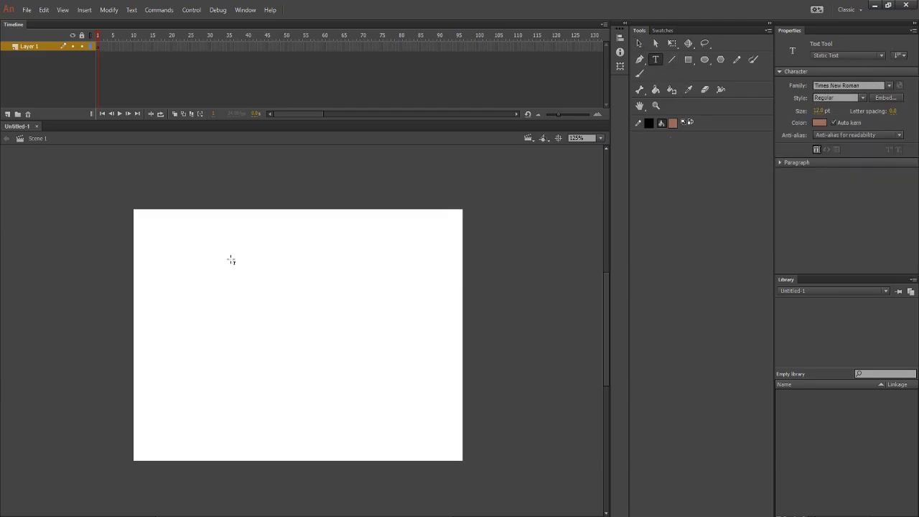
left_click_drag(218, 250, 374, 319)
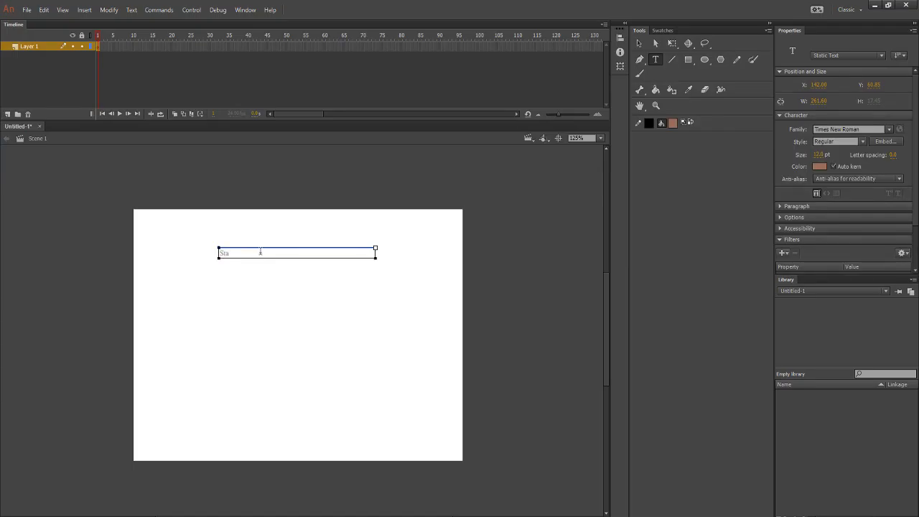
type("Start")
key("Return")
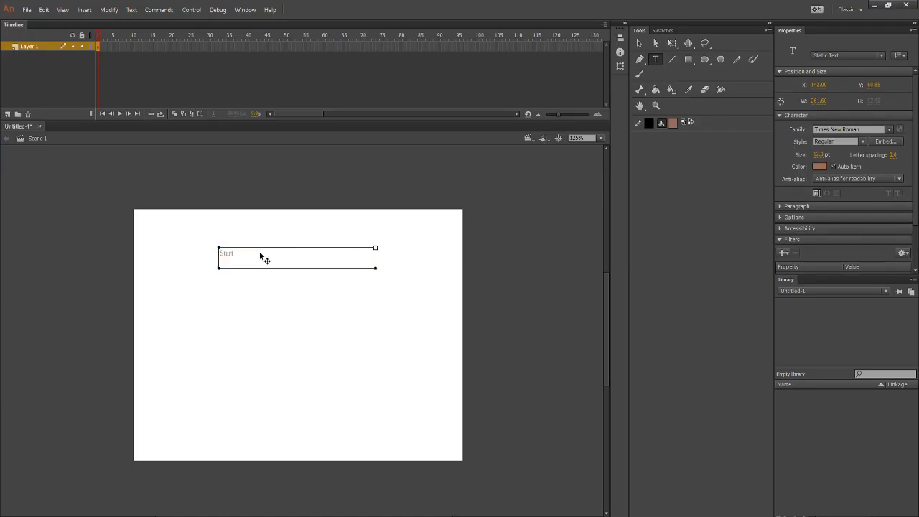
key("ctrl+z")
key("ctrl+z")
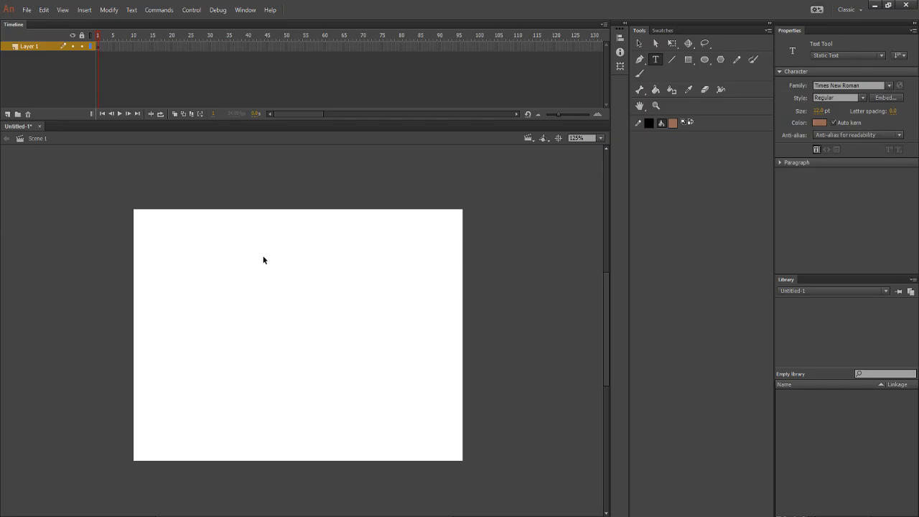
Set the fill colour used for text to white (FFFFFF) with the colour picker.
left_click(674, 123)
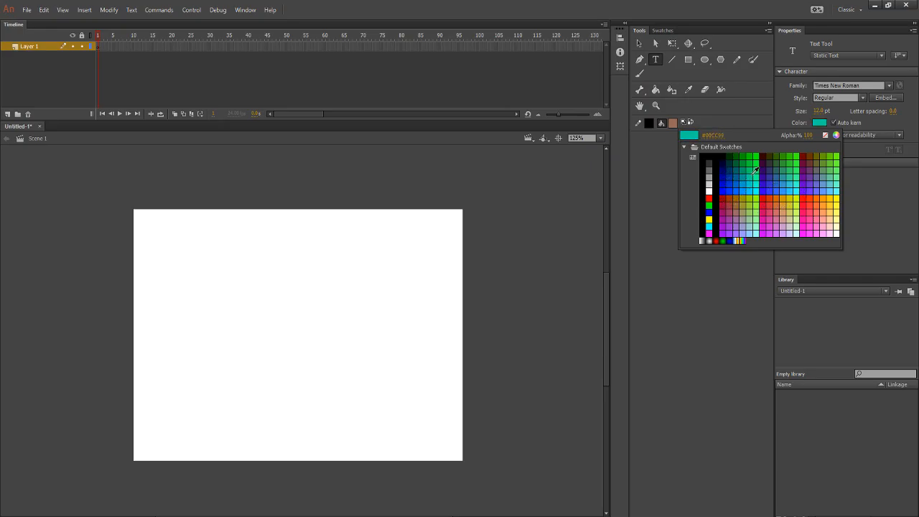
left_click(836, 135)
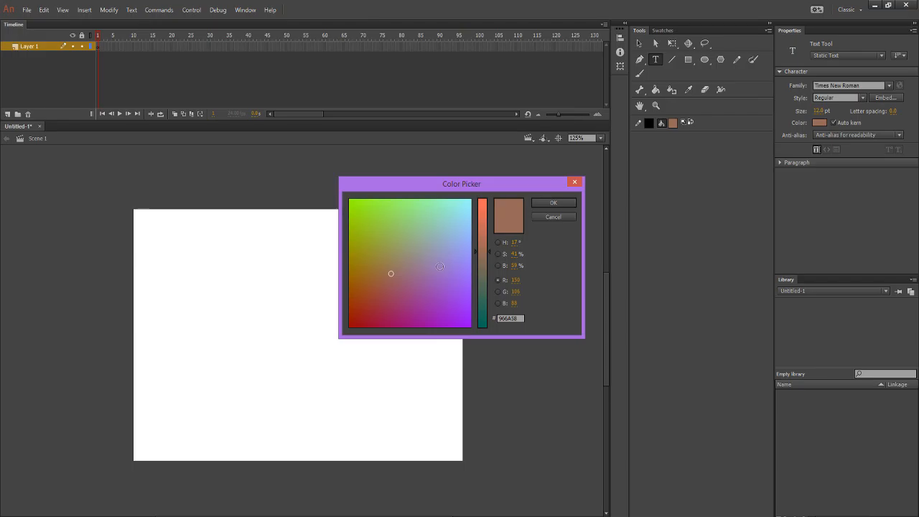
left_click(498, 242)
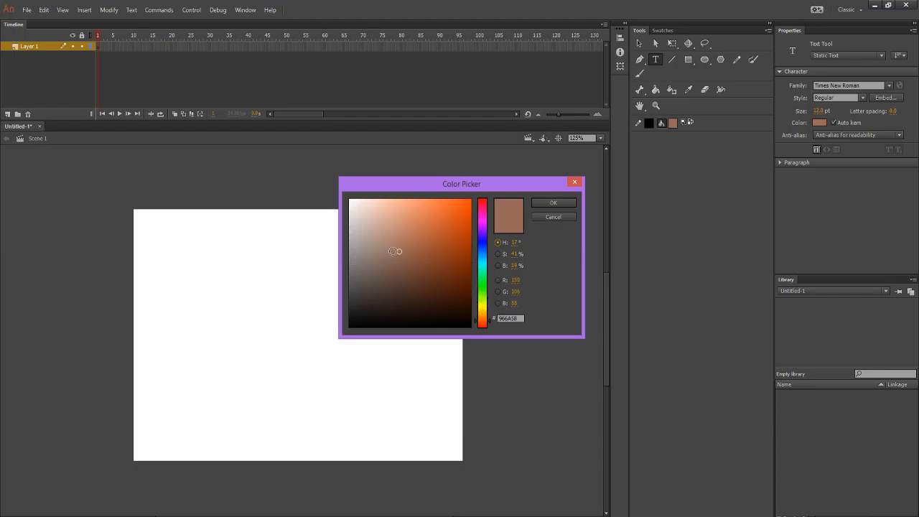
mouse_move(395, 252)
left_mouse_down()
mouse_move(280, 101)
mouse_move(287, 107)
left_mouse_up()
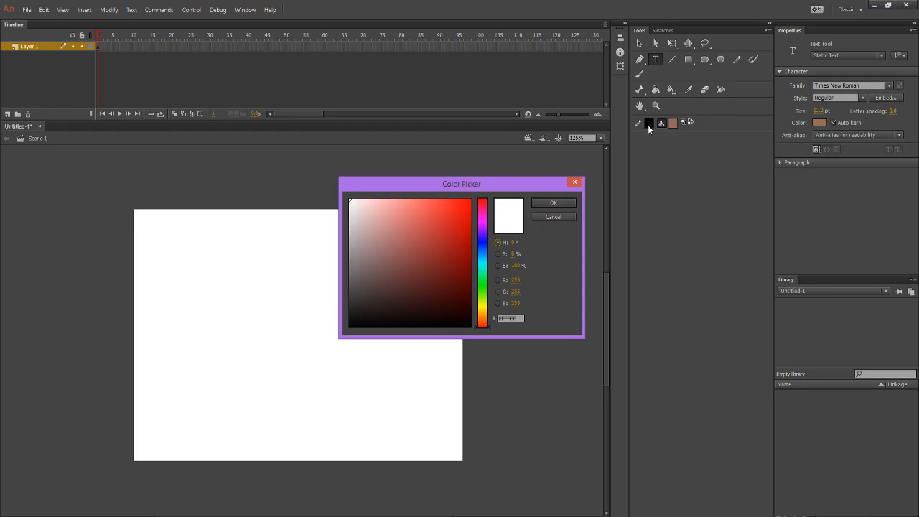
left_click(553, 203)
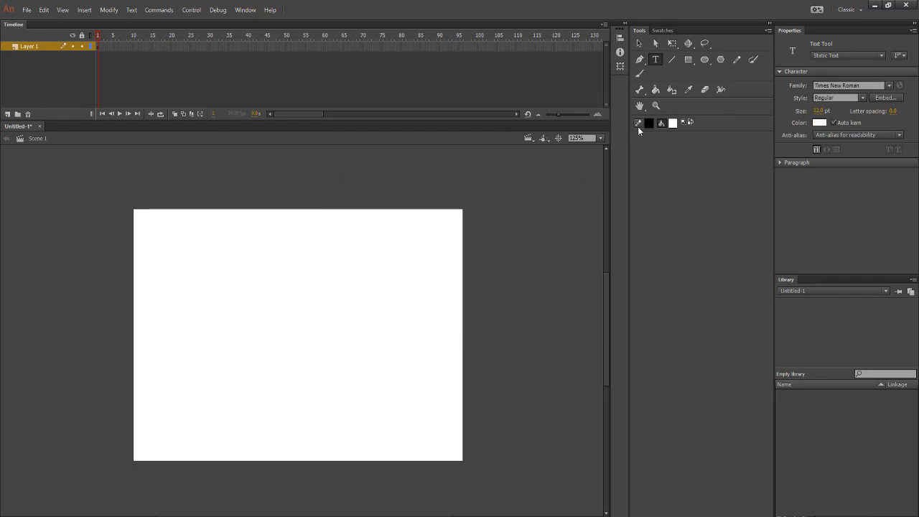
left_click_drag(184, 224, 260, 232)
left_click_drag(275, 294, 344, 296)
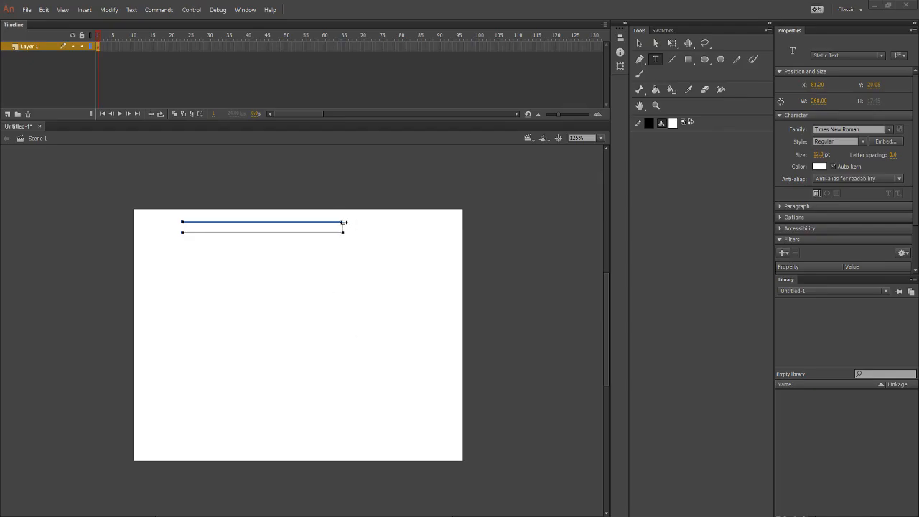
key("Escape")
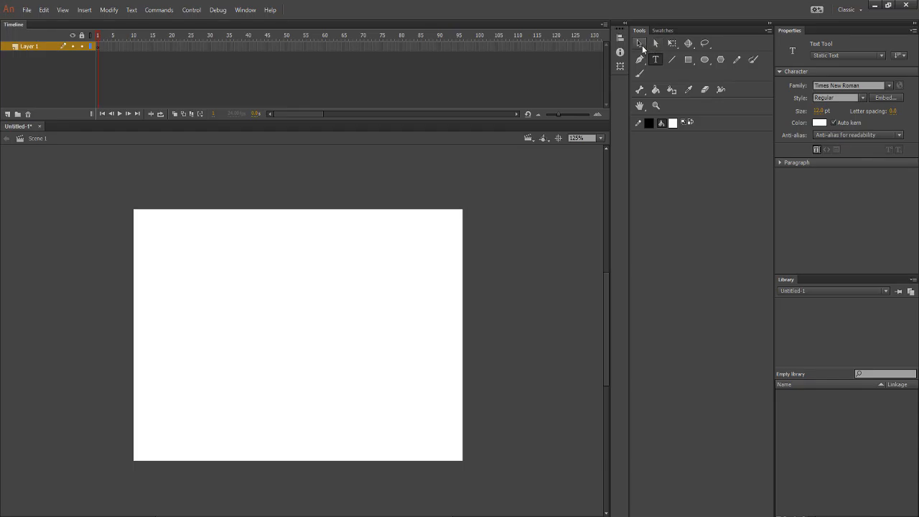
Set the fill colour to black and draw a rectangle covering the whole stage as a background.
left_click(689, 60)
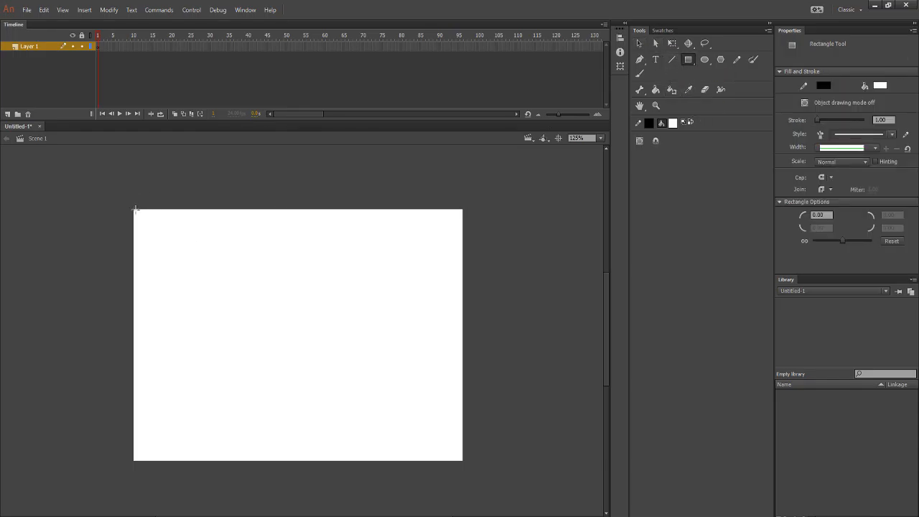
left_click(674, 122)
left_click(653, 122)
mouse_move(134, 210)
left_mouse_down()
mouse_move(470, 460)
mouse_move(464, 465)
left_mouse_up()
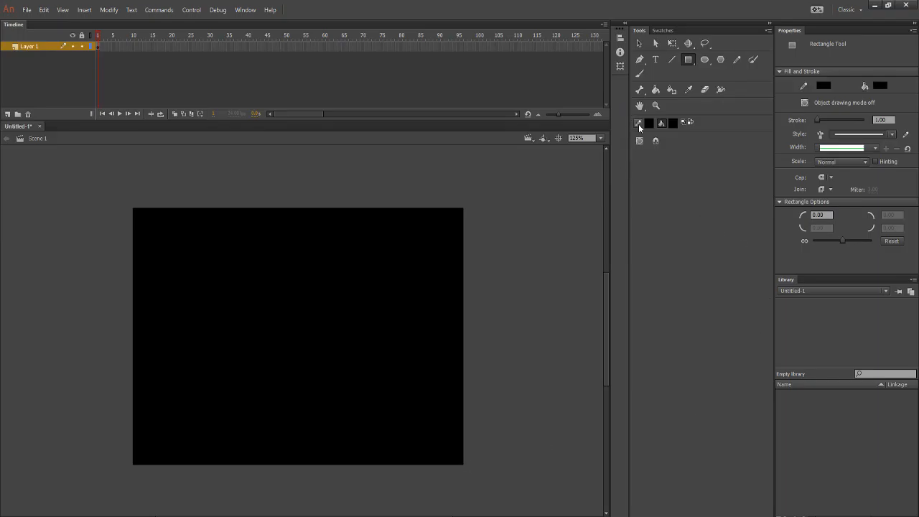
Set the fill colour to white and add a 28 pt static text box about 138 px wide reading "Start" in the stage's upper part.
left_click(673, 122)
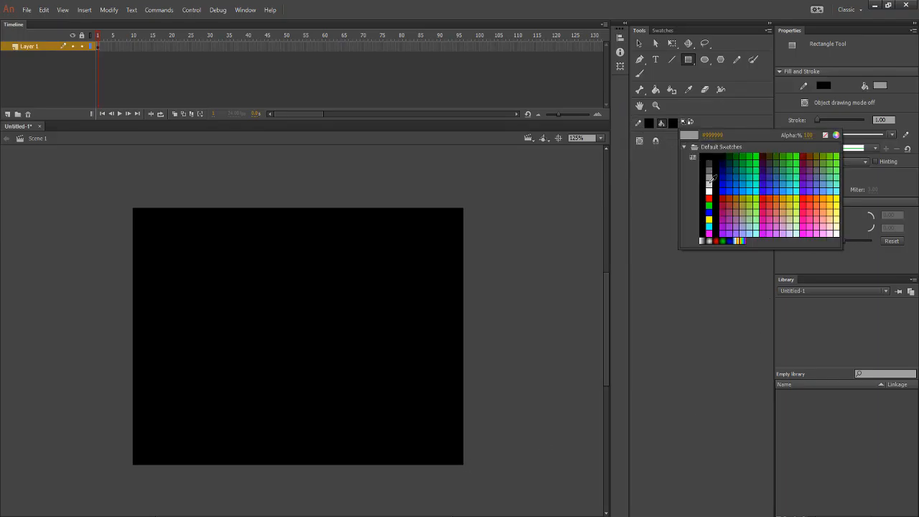
left_click(710, 191)
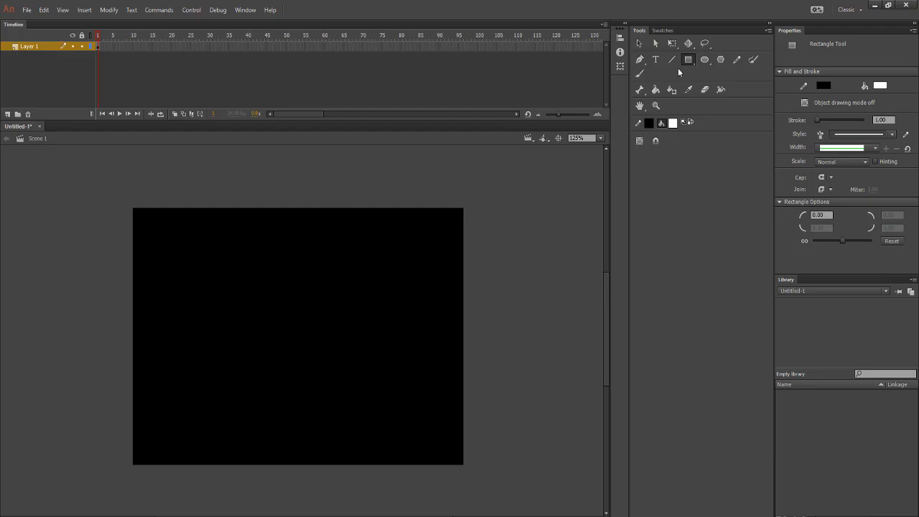
left_click(656, 59)
left_click_drag(184, 228, 263, 279)
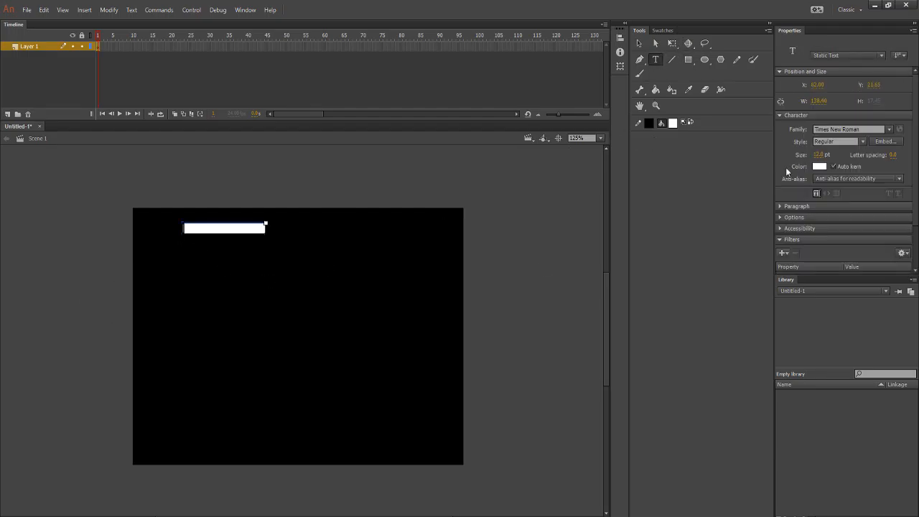
left_click_drag(818, 155, 834, 156)
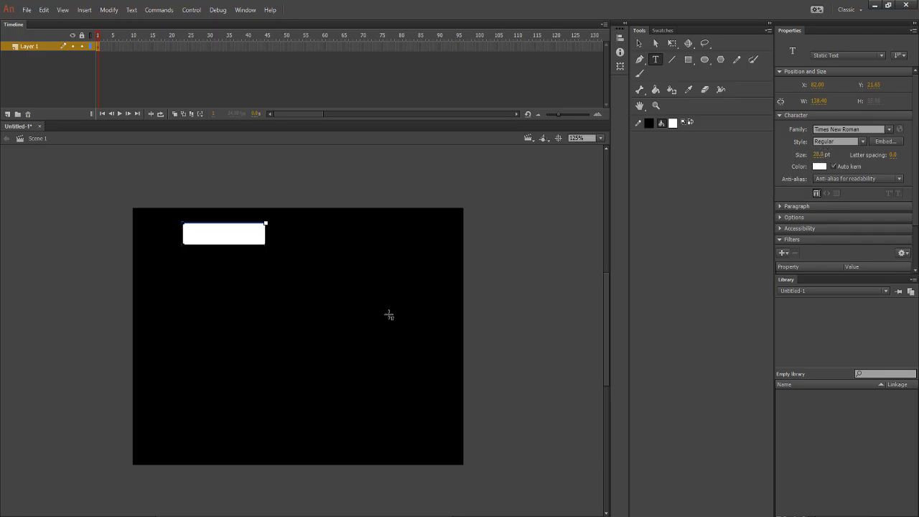
type("Start")
Set the stroke colour to white and the fill colour to black, and finish editing the text.
left_click(676, 125)
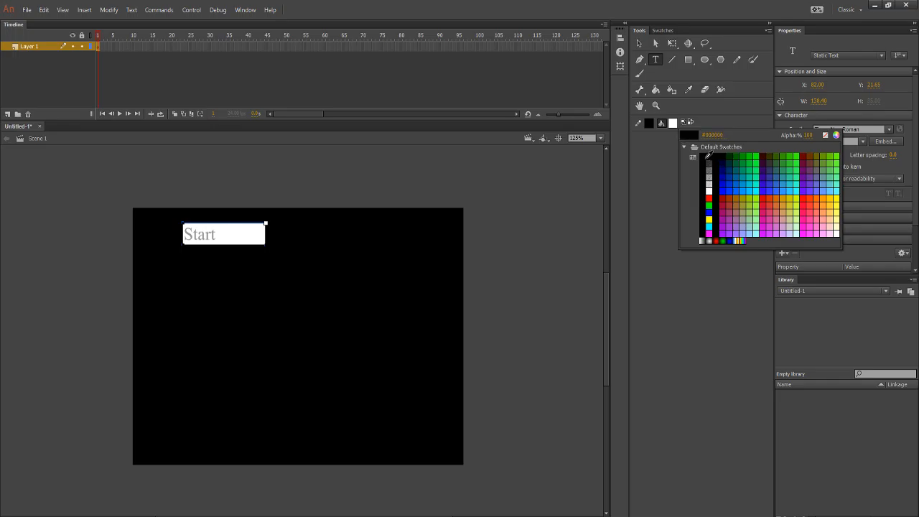
left_click(660, 123)
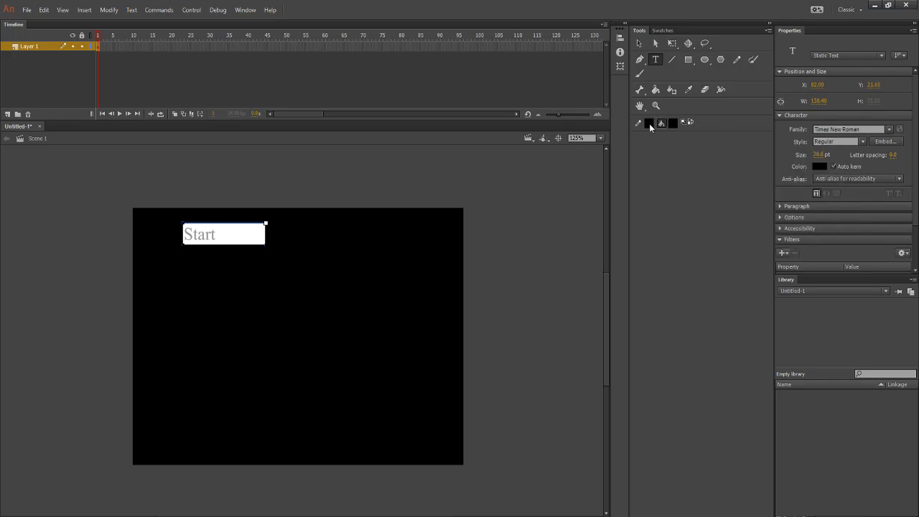
left_click(658, 124)
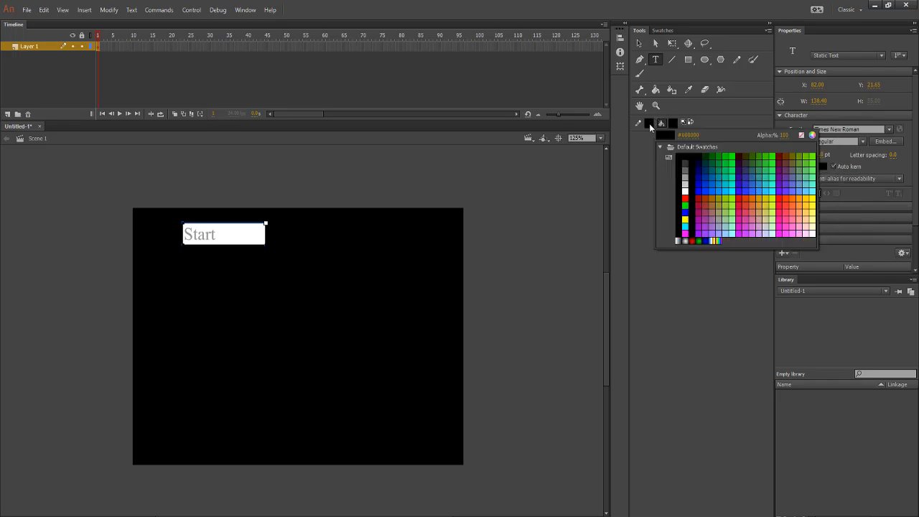
left_click(684, 191)
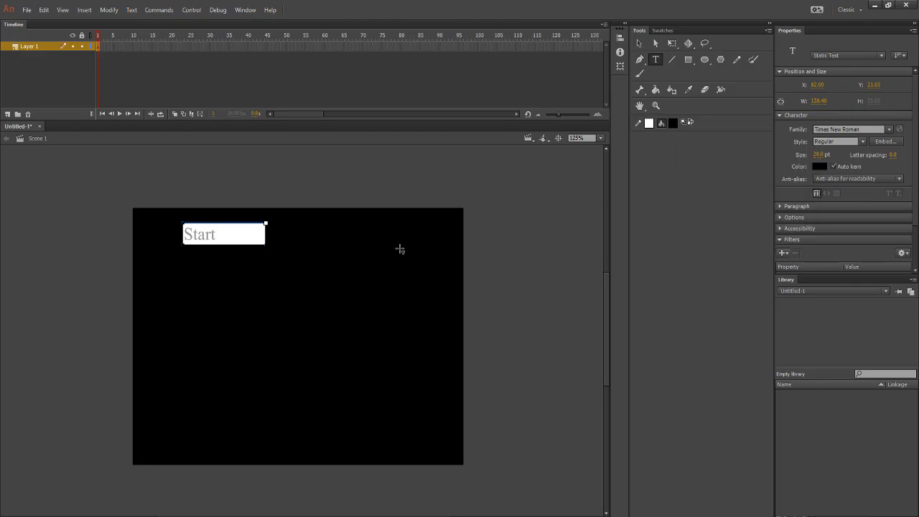
left_click(674, 123)
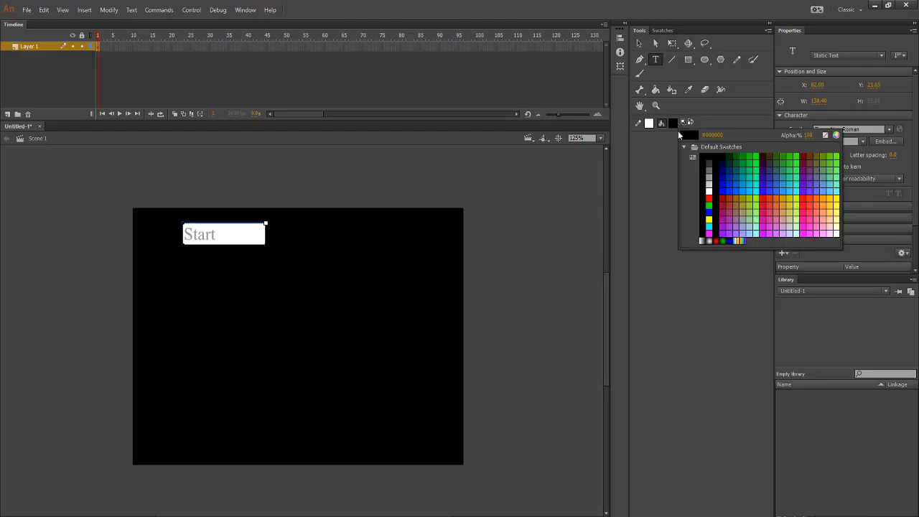
left_click(709, 157)
key("Escape")
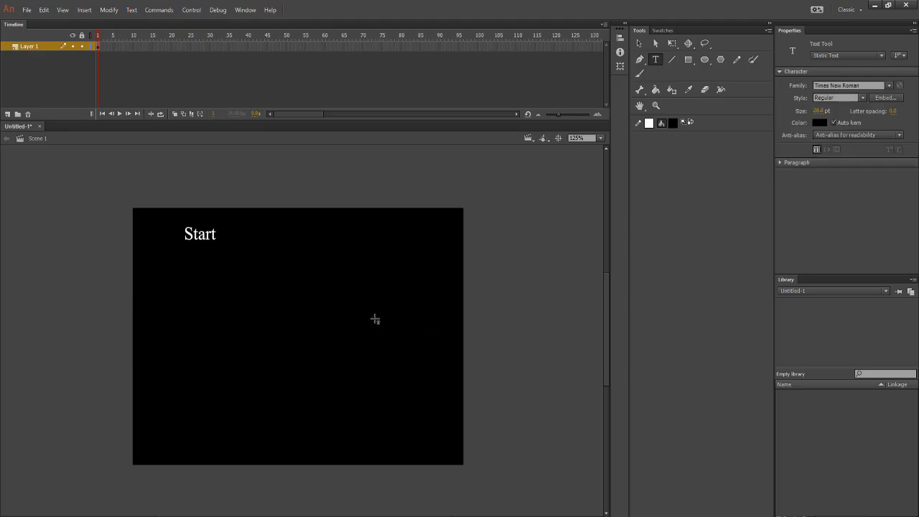
Rewrite the "Start" text in capitals as "START".
left_click_drag(216, 237, 182, 244)
left_click(217, 238)
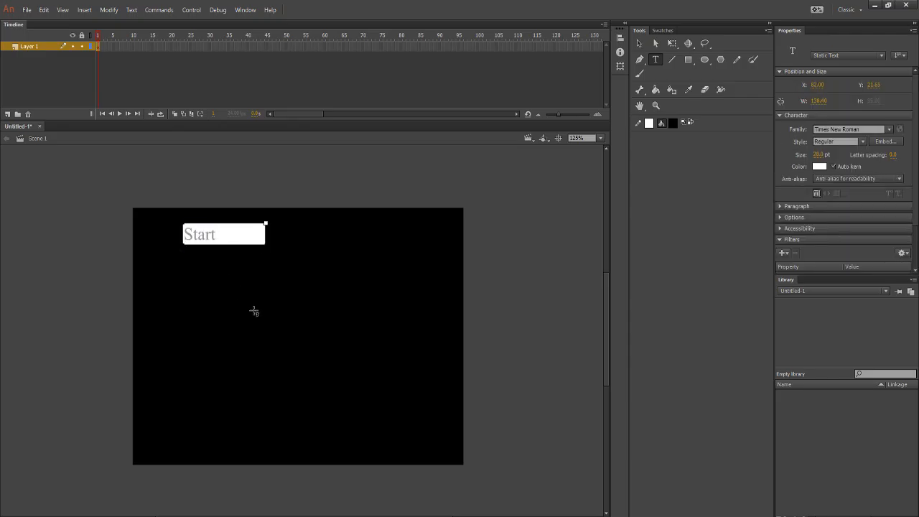
key("BackSpace")
key("BackSpace")
key("BackSpace")
key("BackSpace")
type("TAr")
key("BackSpace")
type("AT")
key("BackSpace")
key("BackSpace")
type("RT")
key("Escape")
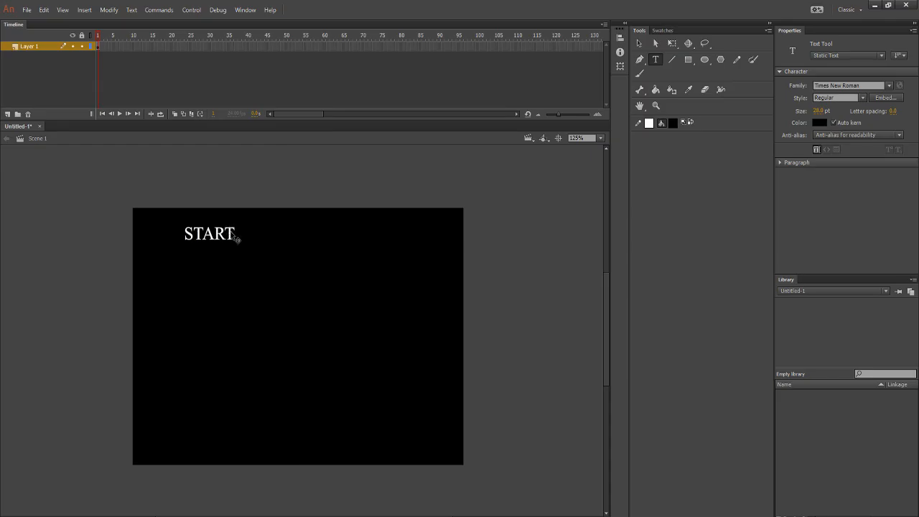
Move the START text to about X 197, Y 90 and cut it from the background's layer.
left_click_drag(237, 238, 307, 280)
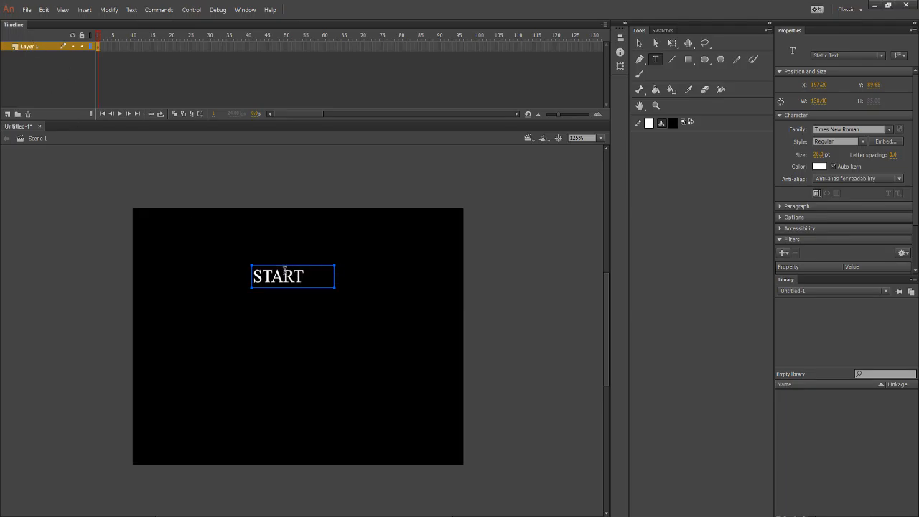
key("Delete")
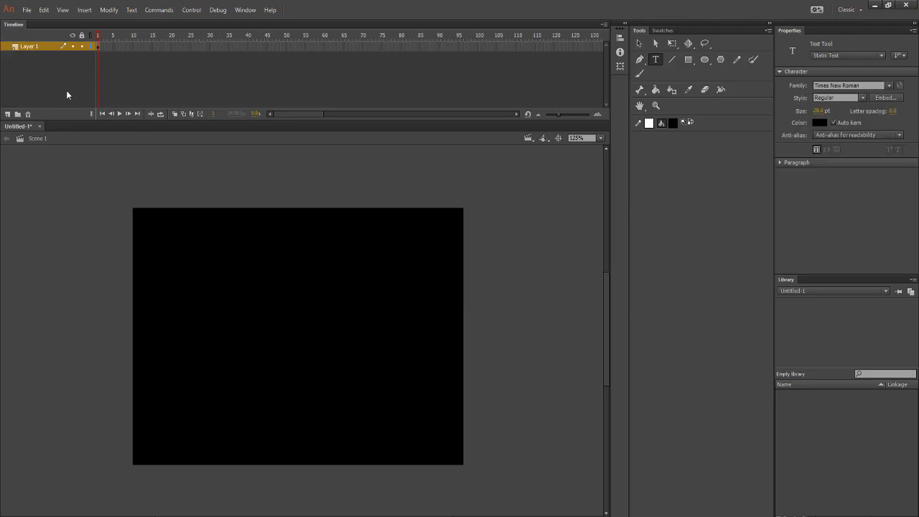
Add a new layer and rename the layer holding the black rectangle as Background.
left_click(56, 56)
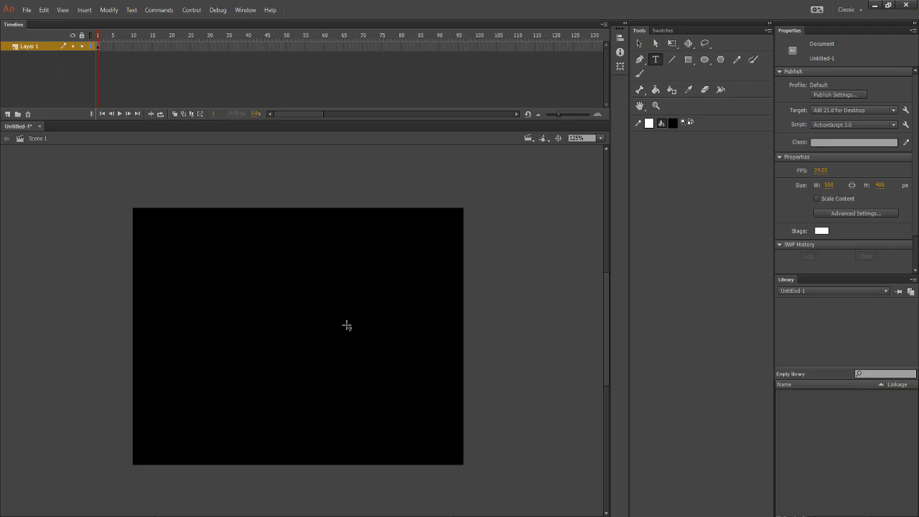
left_click(8, 115)
left_click(36, 56)
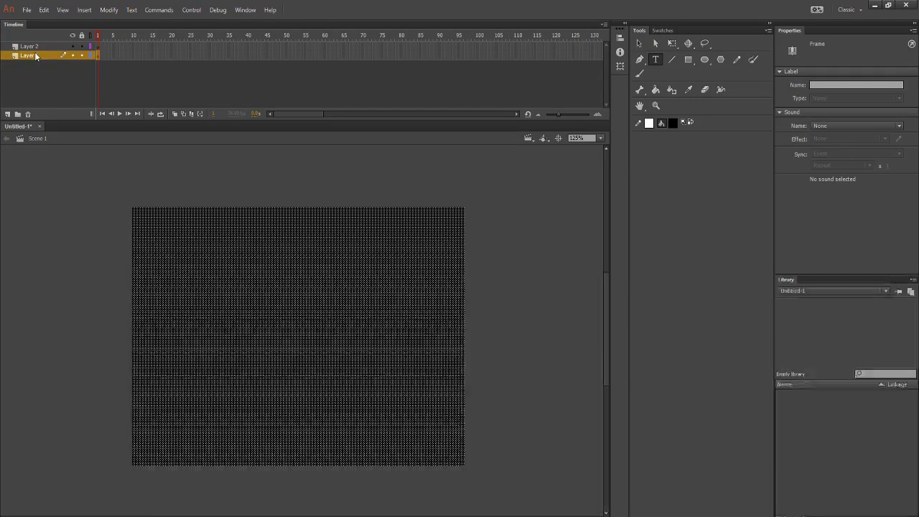
double_click(36, 56)
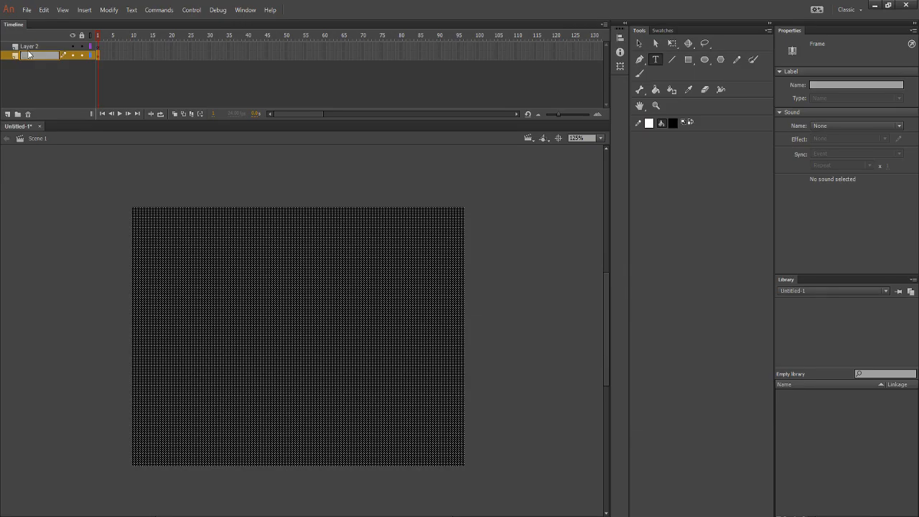
type("Background")
key("Return")
left_click(72, 245)
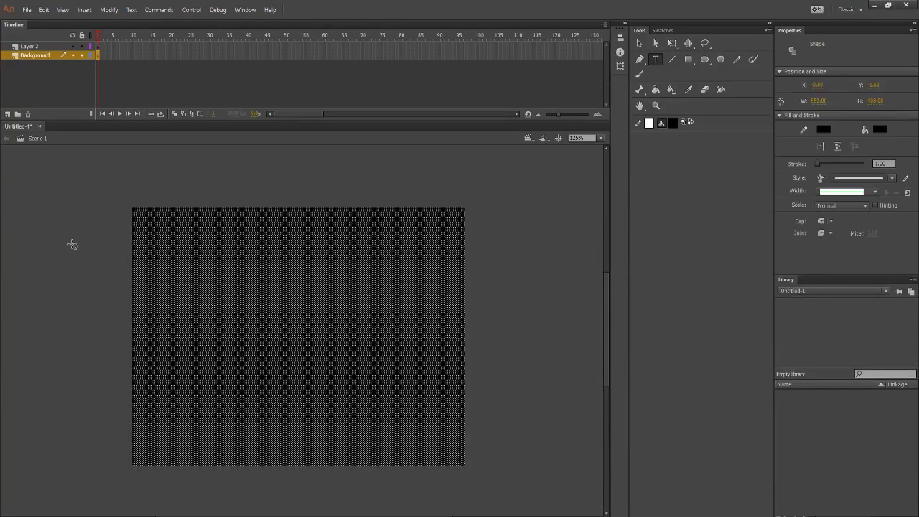
Paste the cut START text in place on Layer 2.
right_click(225, 255)
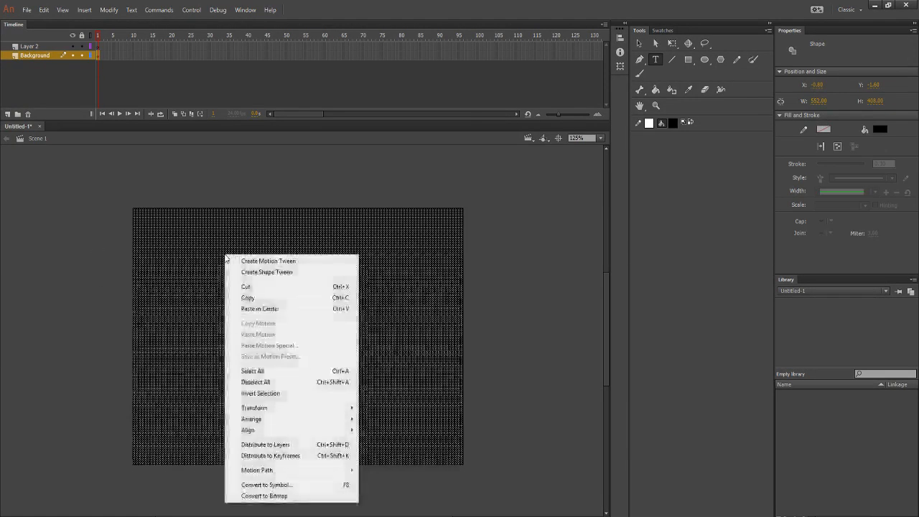
left_click(77, 300)
right_click(77, 302)
left_click(30, 45)
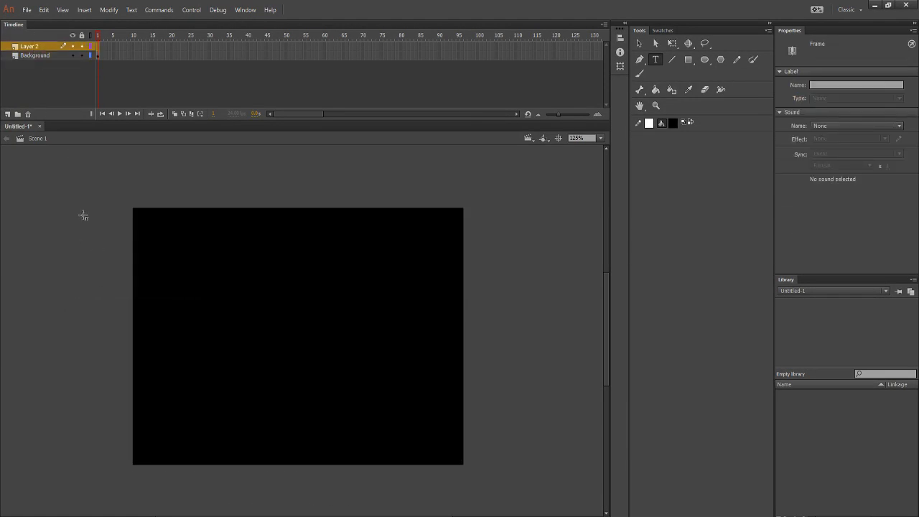
right_click(89, 239)
left_click(112, 278)
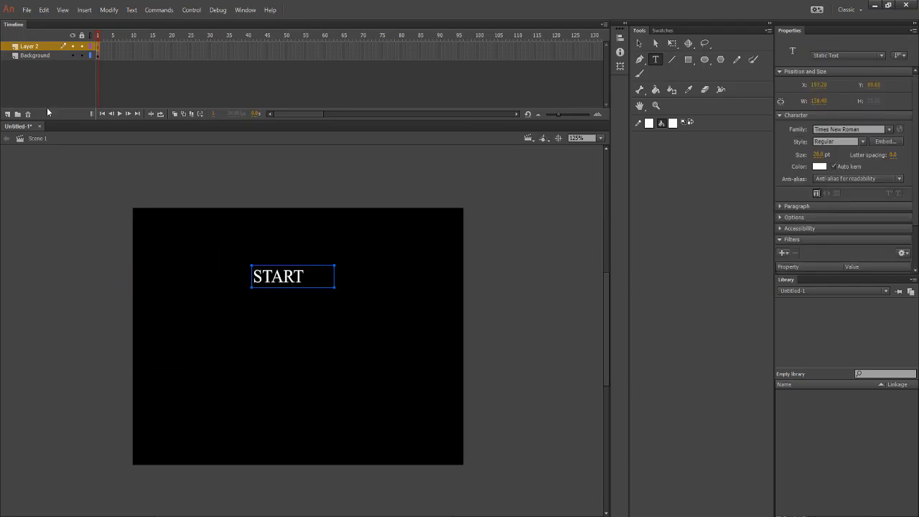
Lock the Background layer and deselect the START text.
left_click(75, 55)
left_click(75, 55)
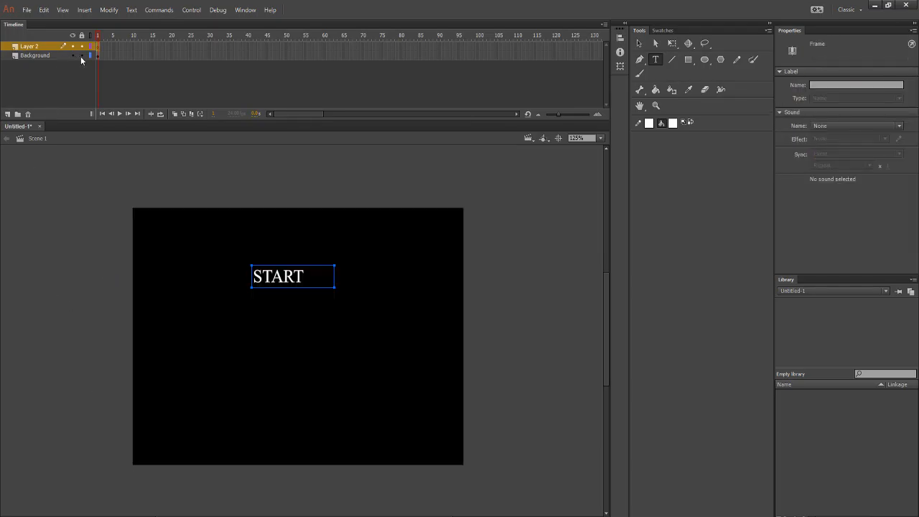
left_click(81, 257)
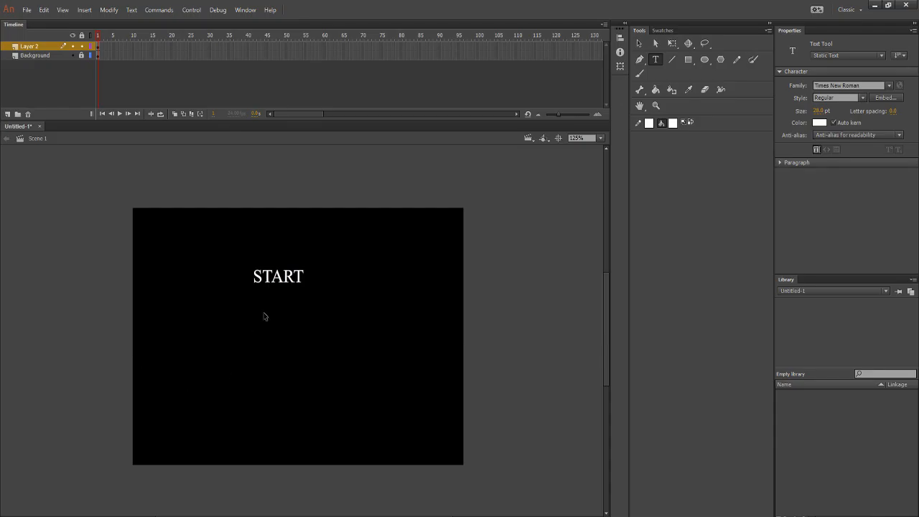
Move the START text to about X 225, Y 62 near the stage's upper centre.
scroll(274, 298, "up", 4)
scroll(274, 293, "down", 4)
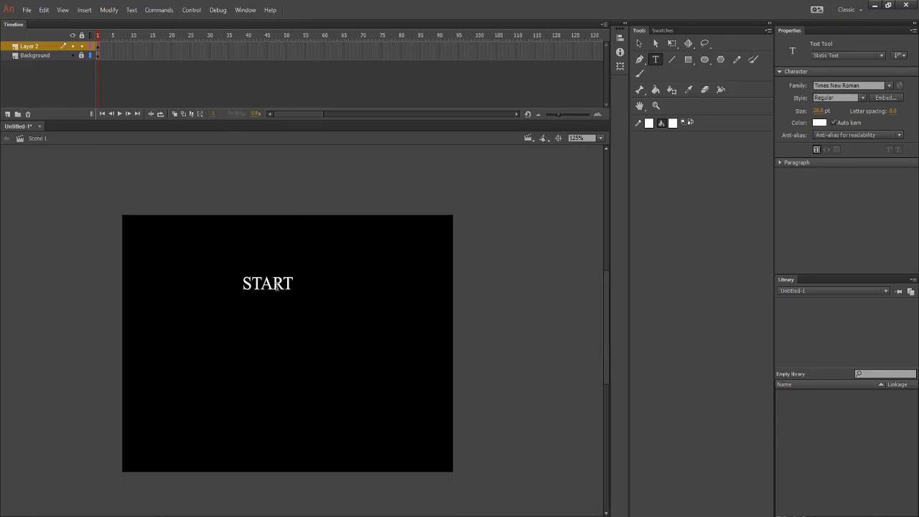
left_click_drag(285, 292, 305, 277)
scroll(277, 279, "up", 3)
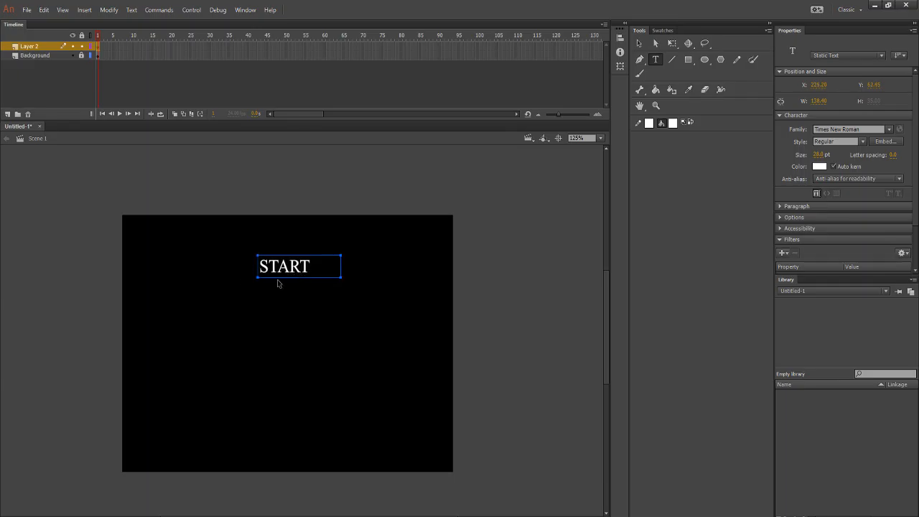
scroll(275, 279, "down", 3)
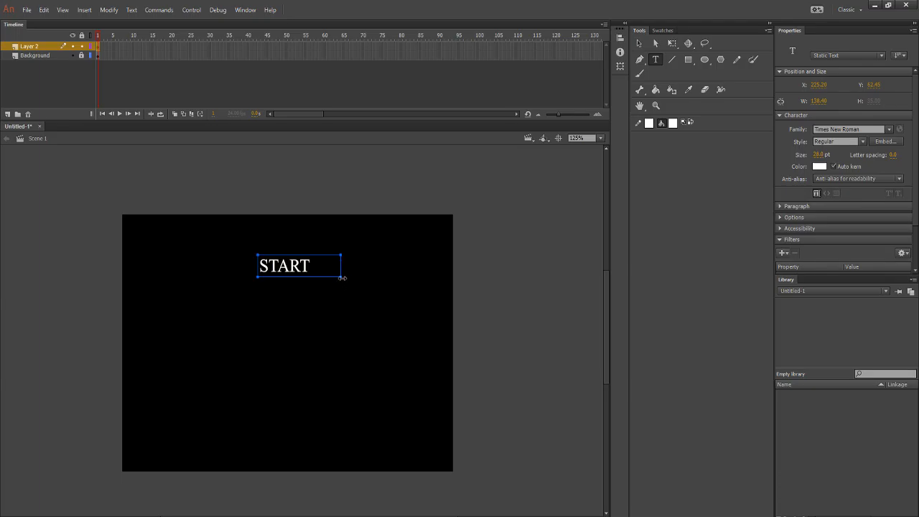
Narrow the START text box to about 89 px so that it fits the word.
right_click(305, 268)
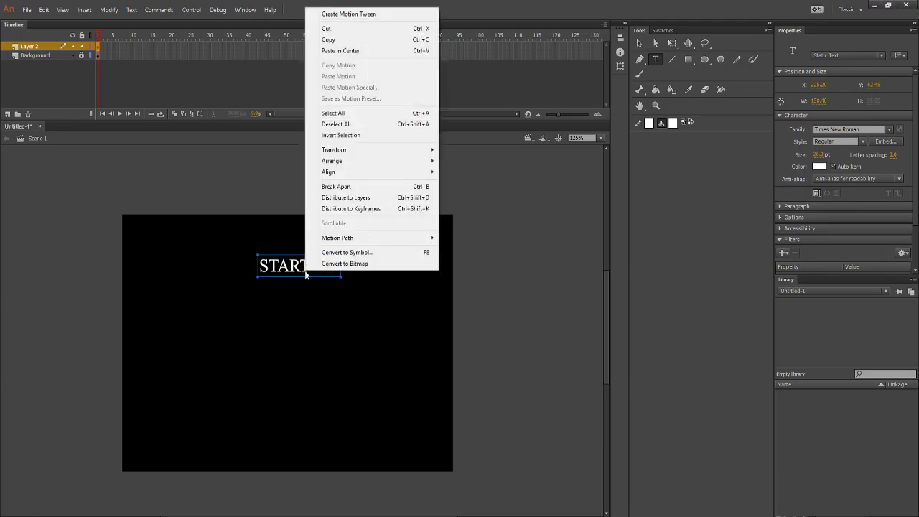
left_click(310, 275)
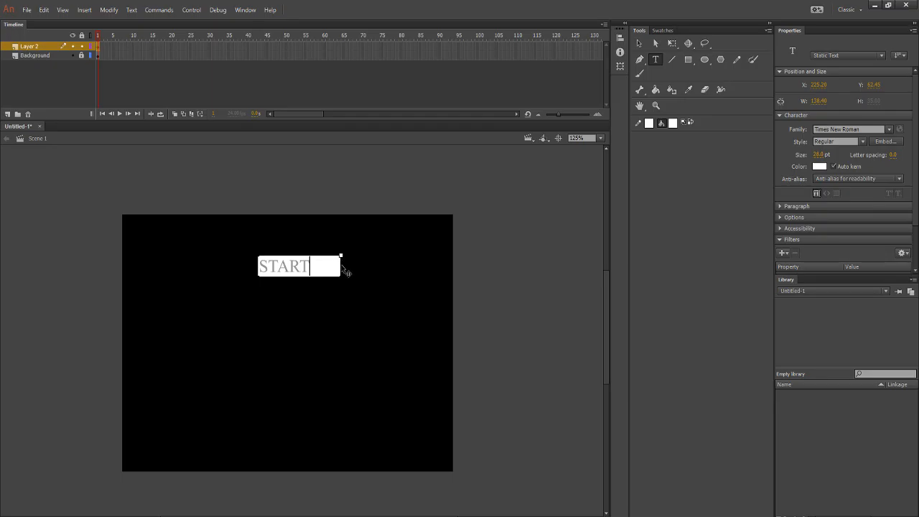
left_click_drag(342, 255, 312, 259)
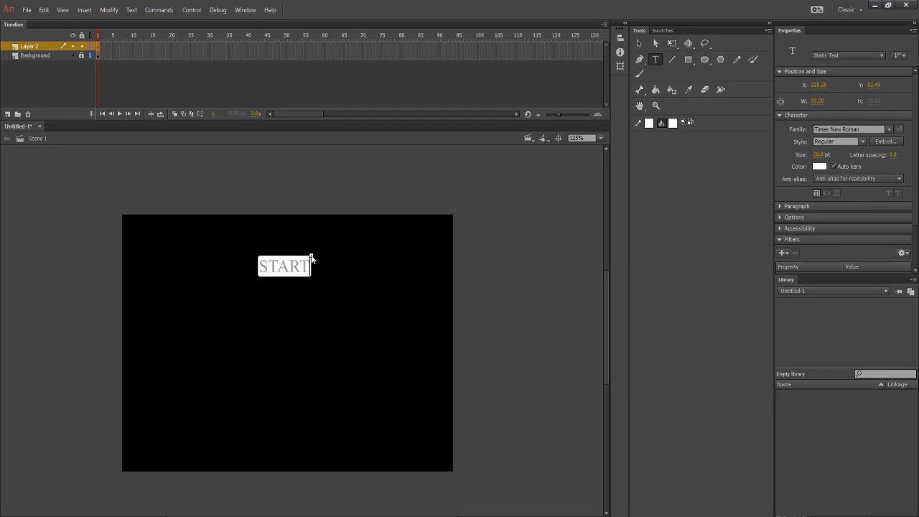
left_click(270, 309)
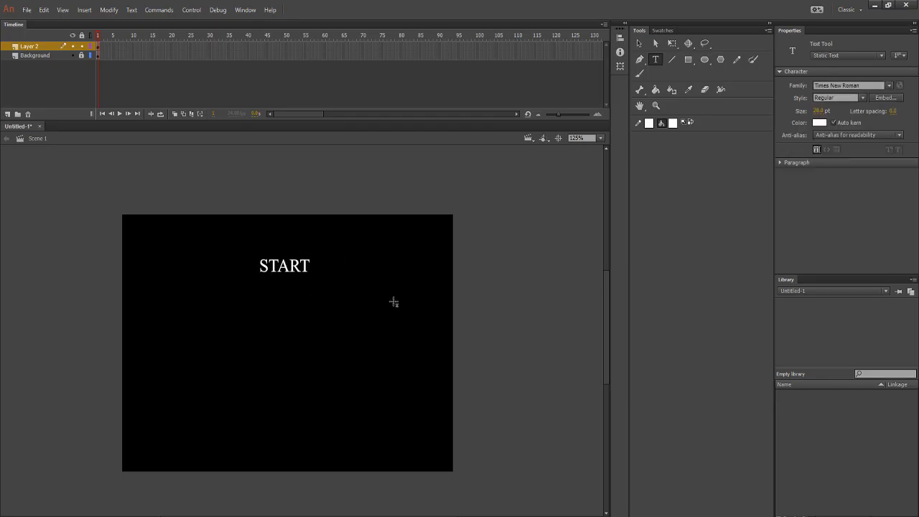
Select the START text on the stage.
scroll(281, 295, "down", 5)
scroll(192, 303, "up", 3)
scroll(337, 300, "up", 2)
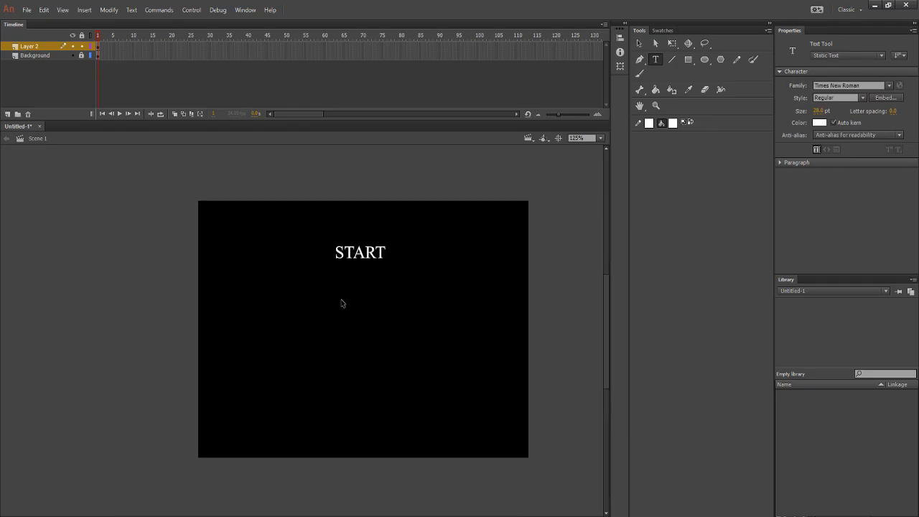
left_click_drag(352, 516, 367, 515)
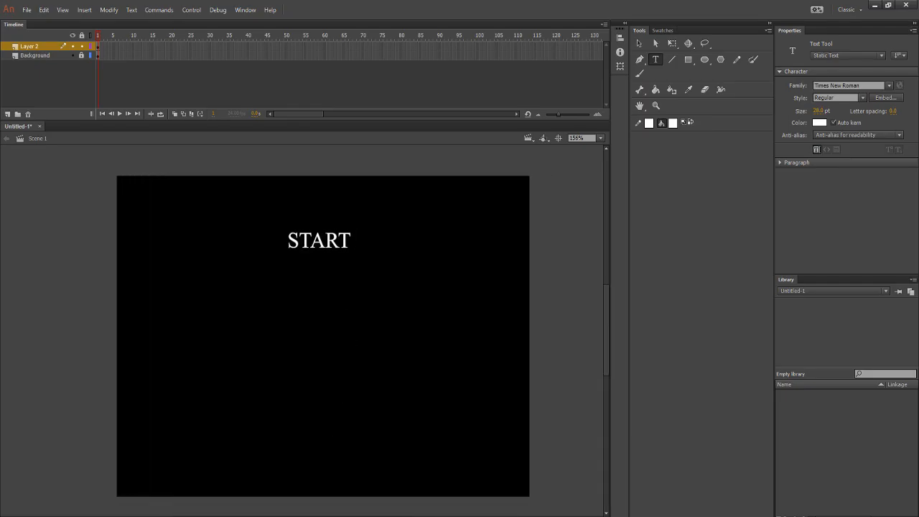
left_click(340, 250)
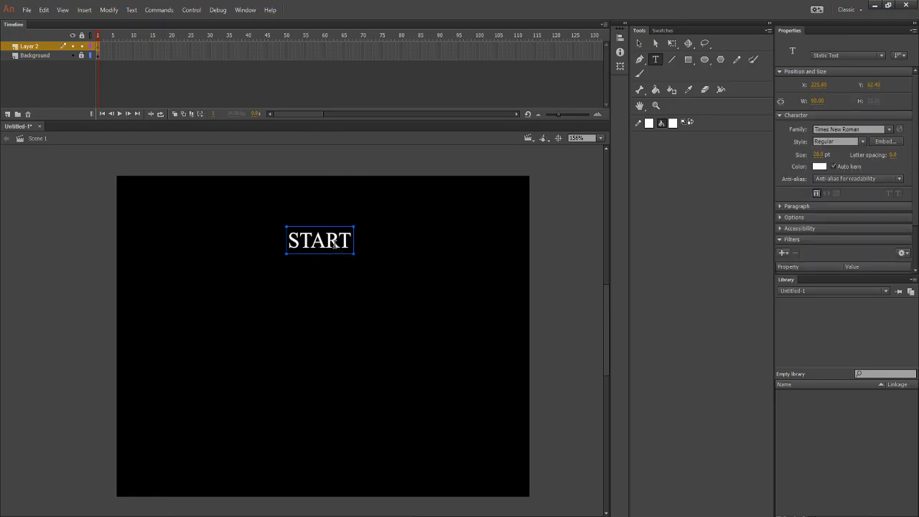
left_click(132, 10)
mouse_move(45, 11)
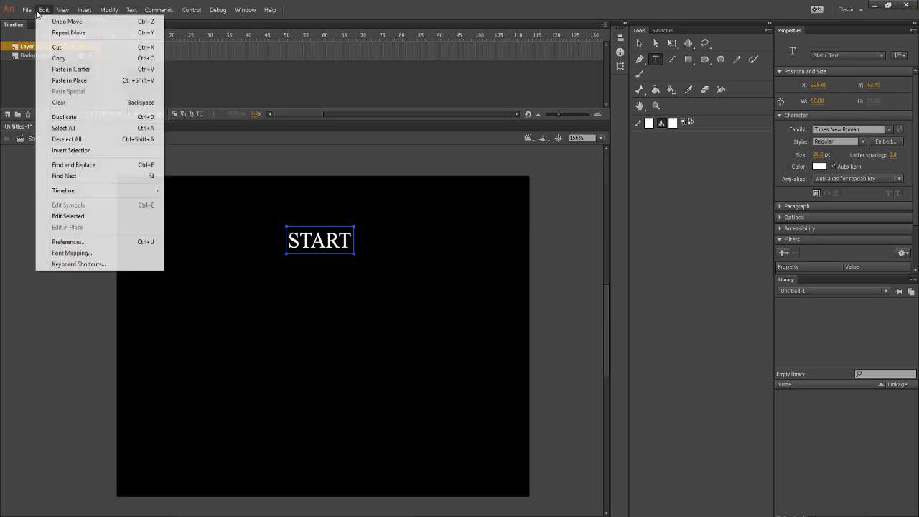
mouse_move(193, 12)
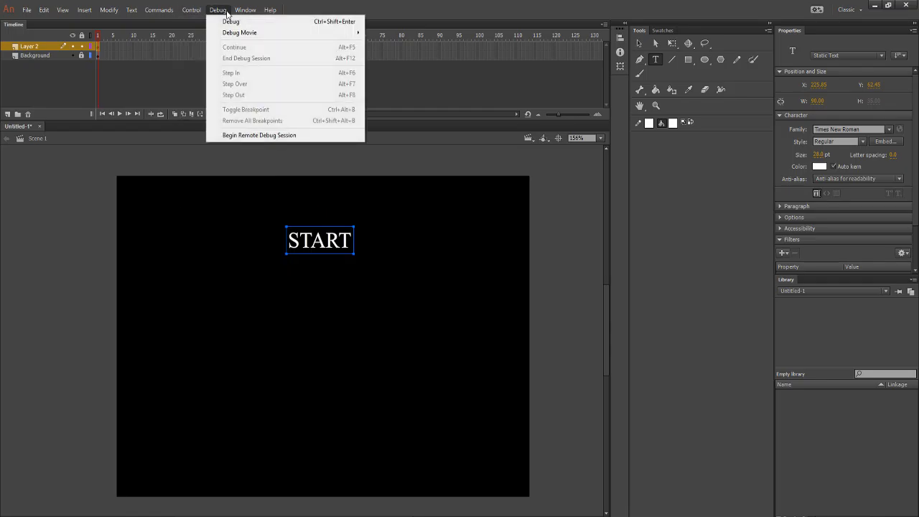
Try to align the START text by its horizontal center.
mouse_move(108, 10)
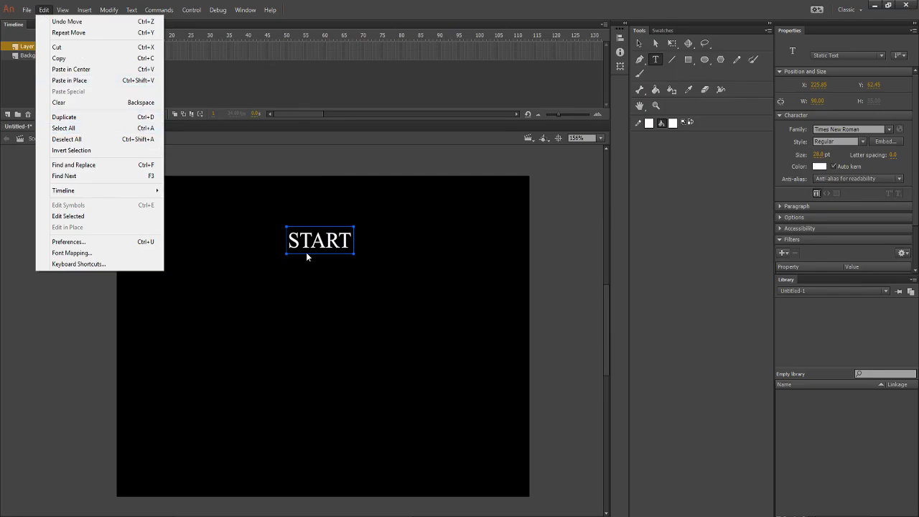
right_click(335, 244)
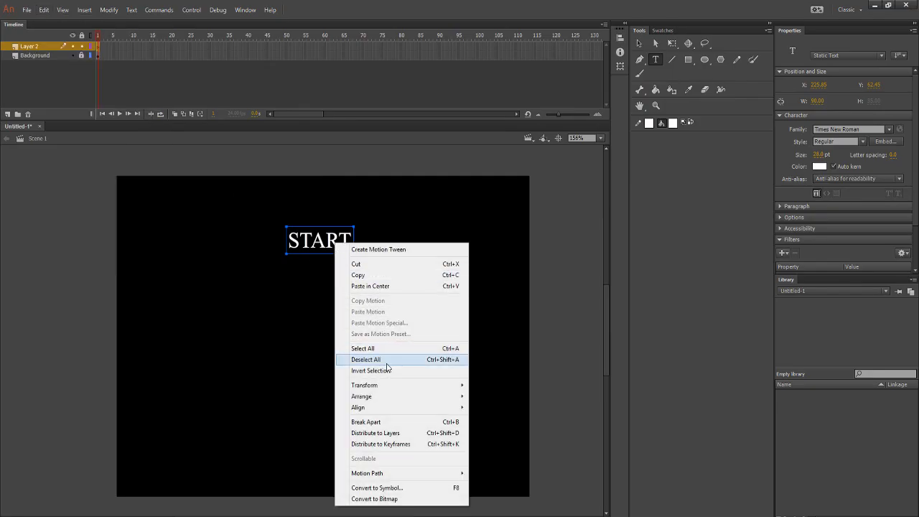
mouse_move(389, 390)
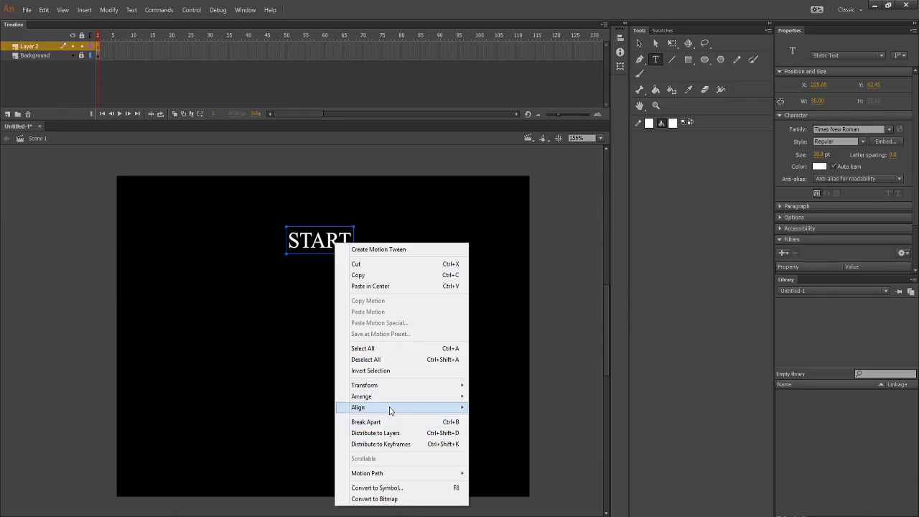
mouse_move(406, 415)
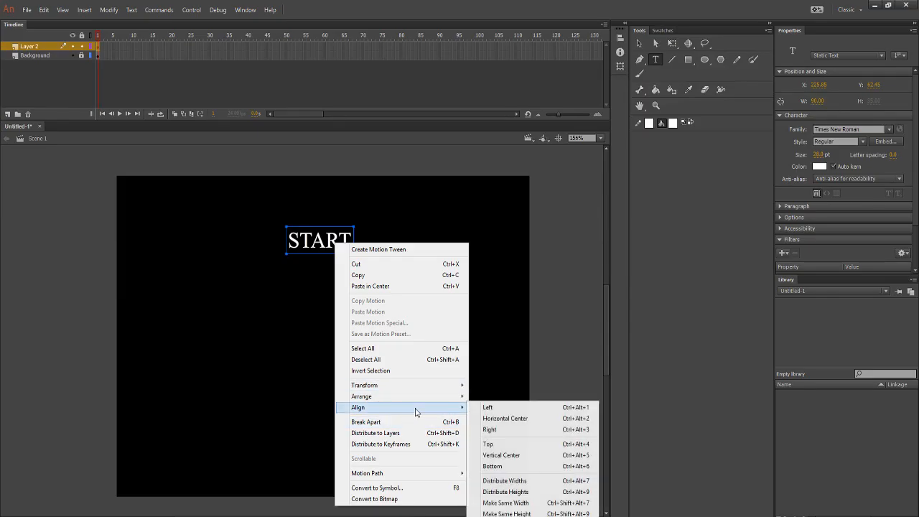
left_click(506, 415)
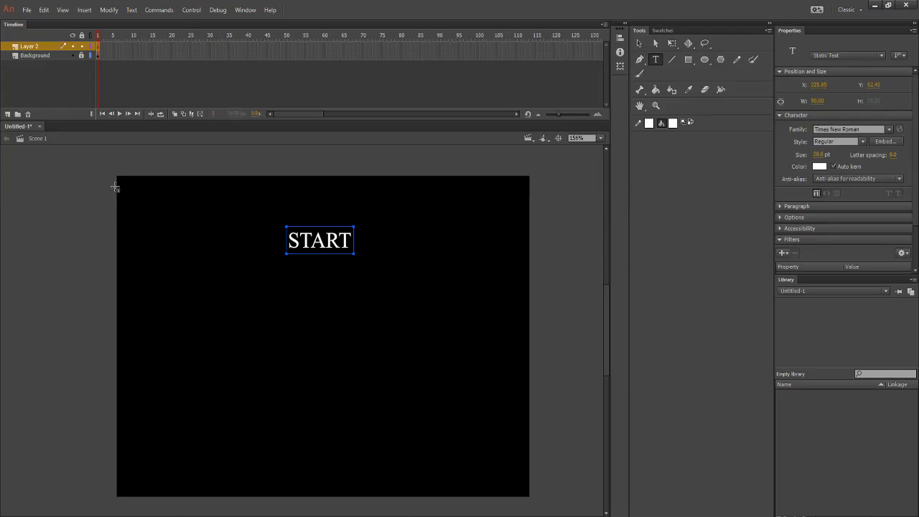
scroll(343, 258, "down", 1)
scroll(320, 278, "up", 3)
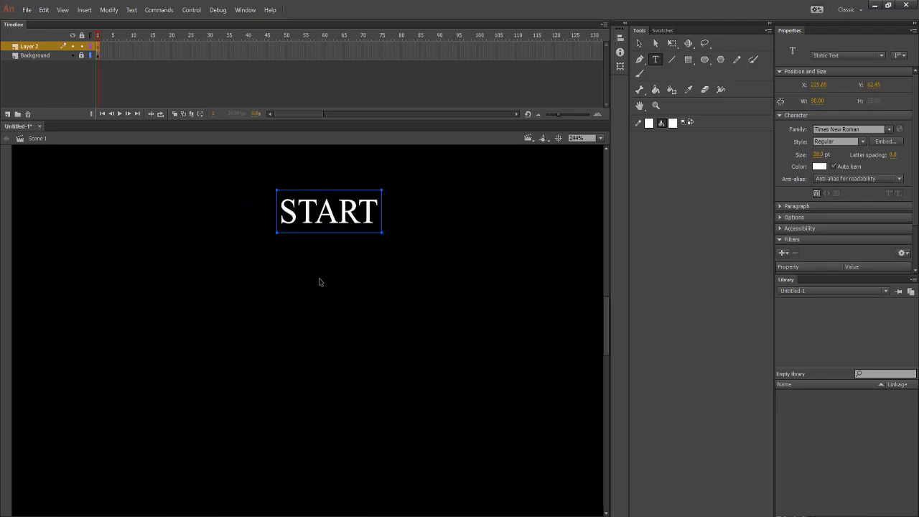
scroll(319, 278, "down", 3)
scroll(339, 300, "up", 2)
scroll(329, 304, "down", 1)
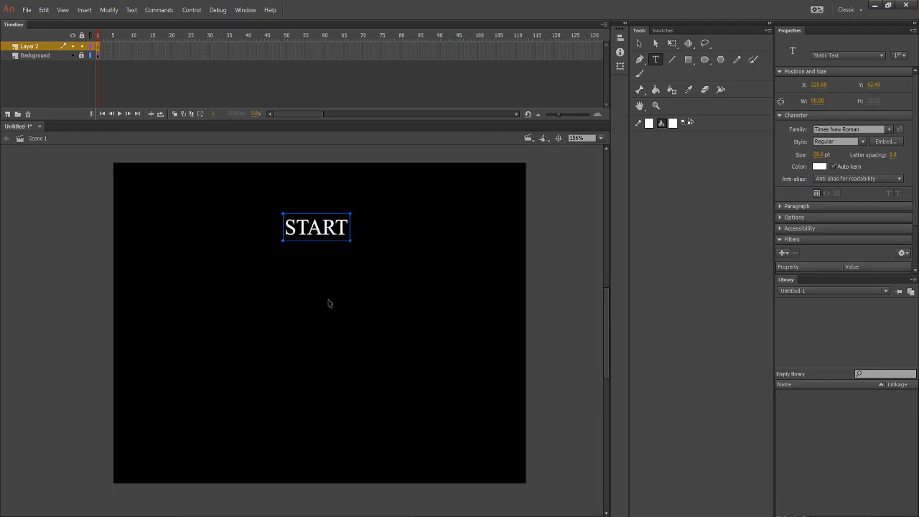
scroll(308, 301, "up", 2)
scroll(307, 302, "down", 2)
scroll(307, 299, "up", 1)
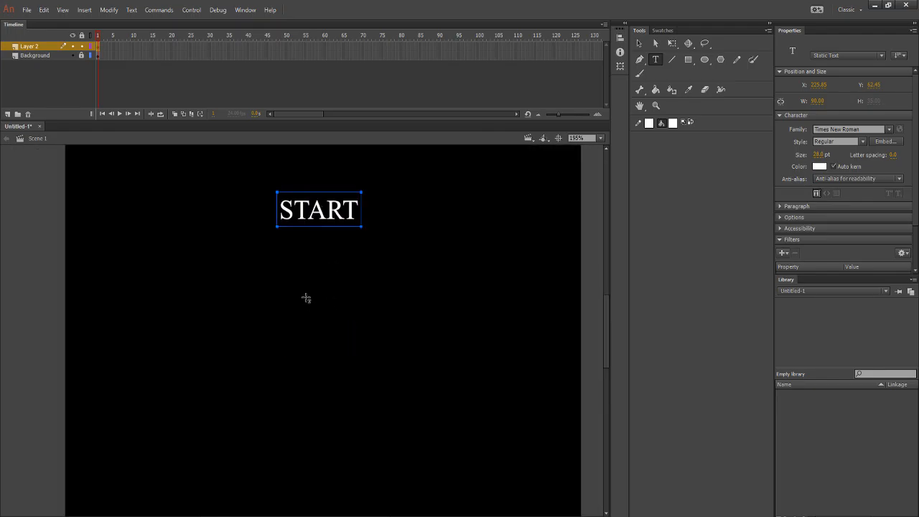
scroll(302, 294, "up", 1)
scroll(302, 293, "down", 1)
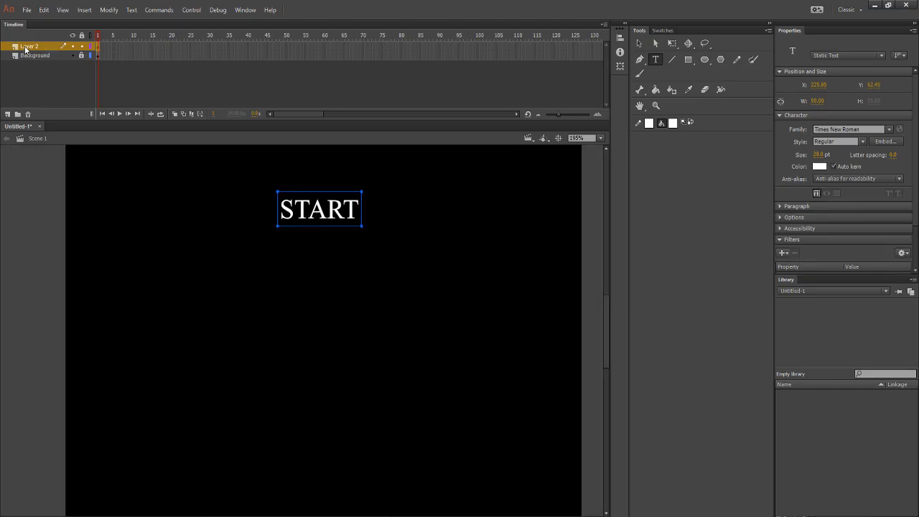
Add a new layer above Layer 2 and name it Scribbles.
left_click(8, 114)
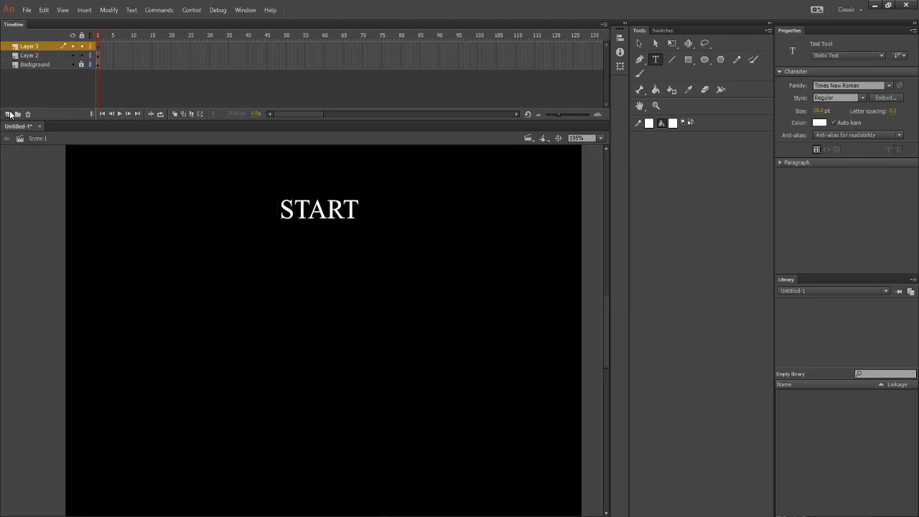
left_click(42, 56)
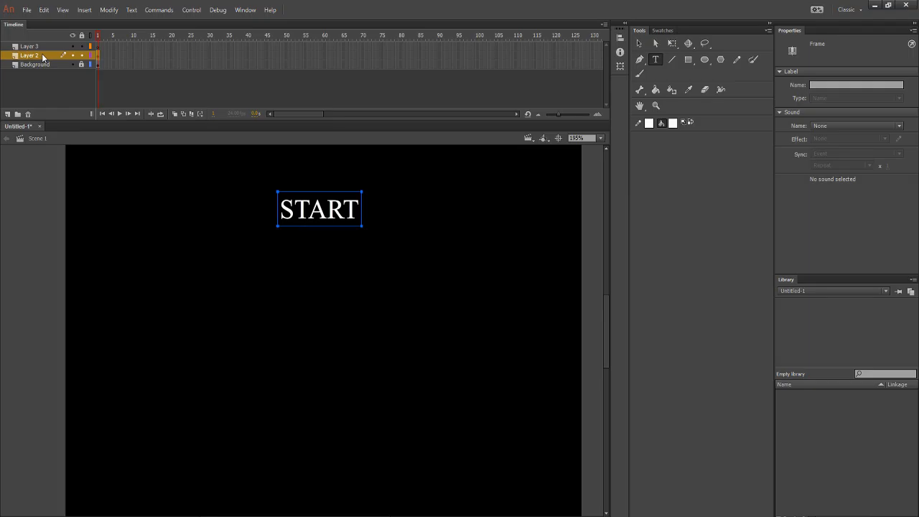
left_click(47, 47)
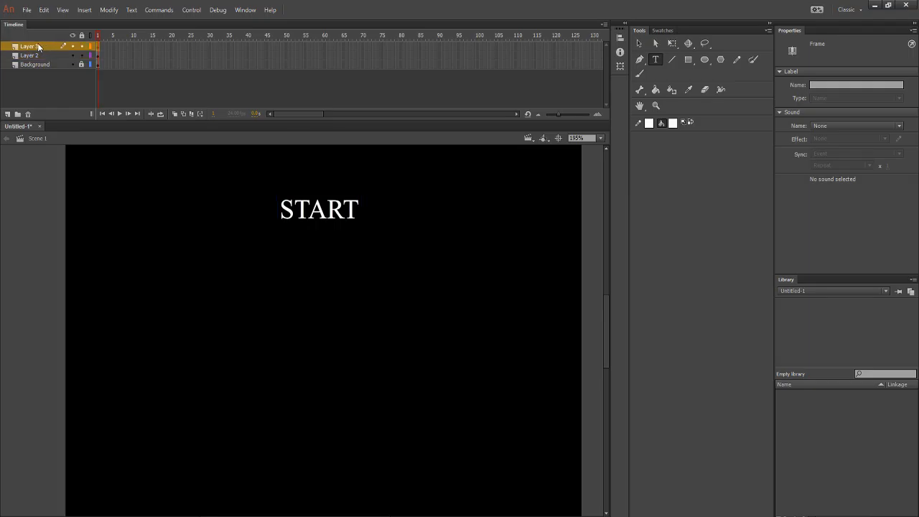
double_click(38, 46)
key("BackSpace")
type("S")
key("BackSpace")
key("BackSpace")
type("cr")
key("Return")
Try a white freehand Pencil stroke beside the START text and undo it.
scroll(290, 207, "up", 7)
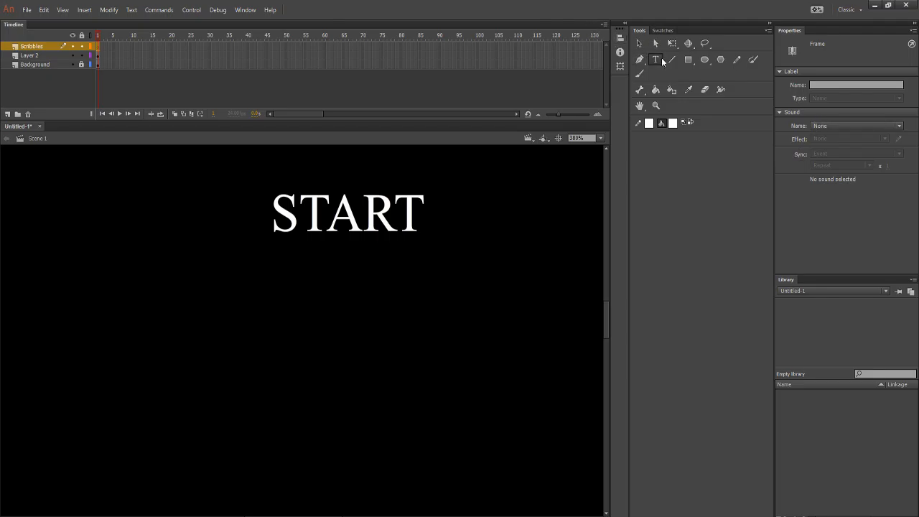
left_click(738, 59)
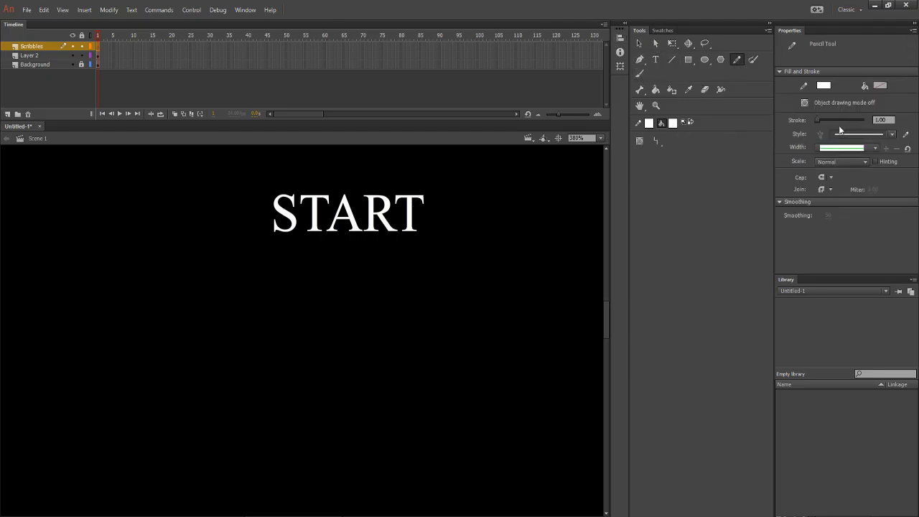
mouse_move(466, 188)
left_mouse_down()
mouse_move(435, 222)
mouse_move(410, 299)
left_mouse_up()
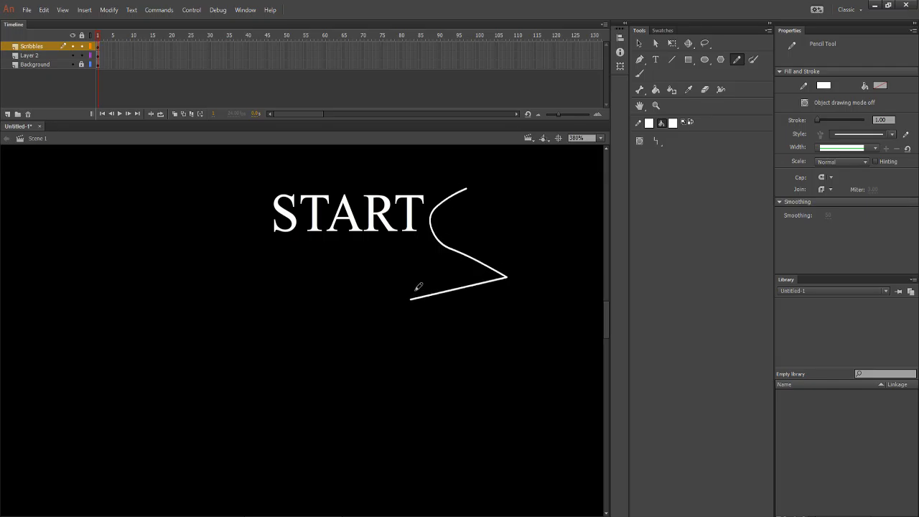
key("ctrl+z")
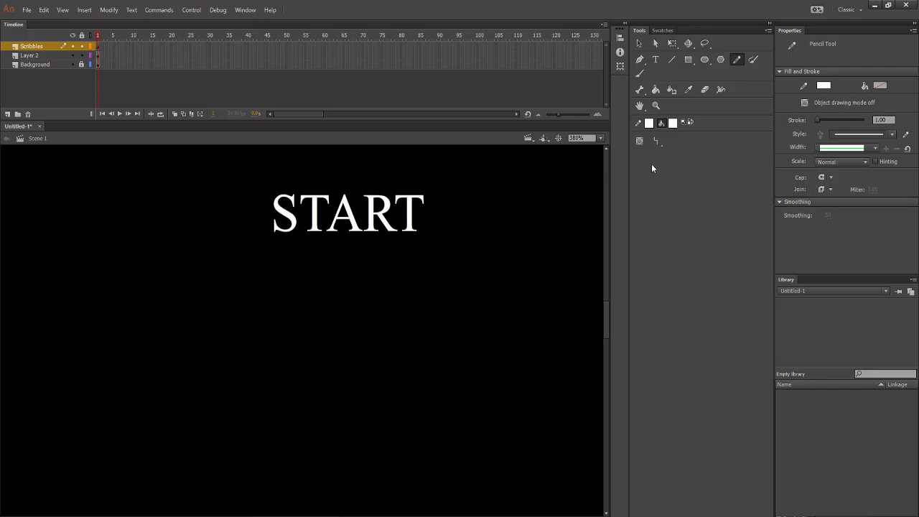
Switch the Pencil to Ink mode, try a stroke over the S of START, and undo it.
left_click(655, 141)
left_click(679, 162)
scroll(298, 210, "up", 2)
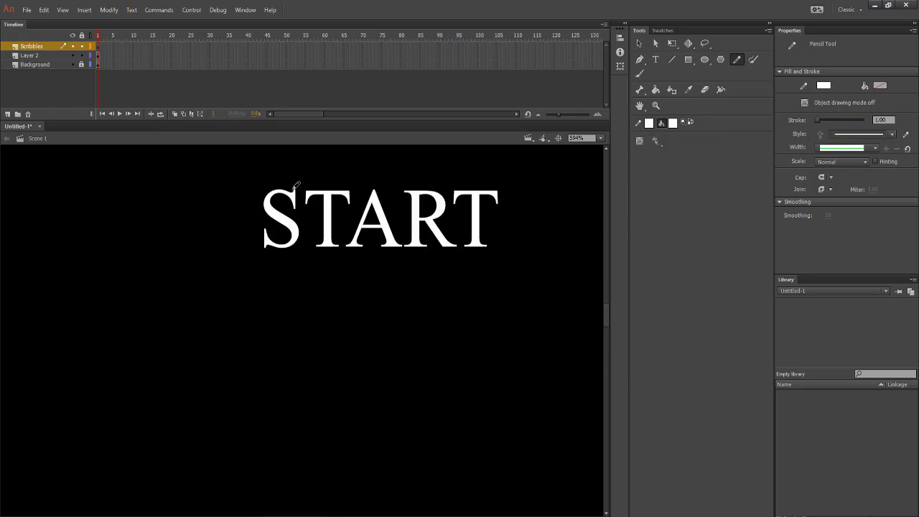
mouse_move(295, 190)
left_mouse_down()
mouse_move(295, 211)
mouse_move(269, 189)
mouse_move(267, 214)
mouse_move(294, 228)
mouse_move(285, 236)
mouse_move(263, 221)
mouse_move(265, 262)
left_mouse_up()
key("ctrl+z")
key("ctrl+z")
scroll(319, 183, "down", 4)
scroll(303, 200, "up", 4)
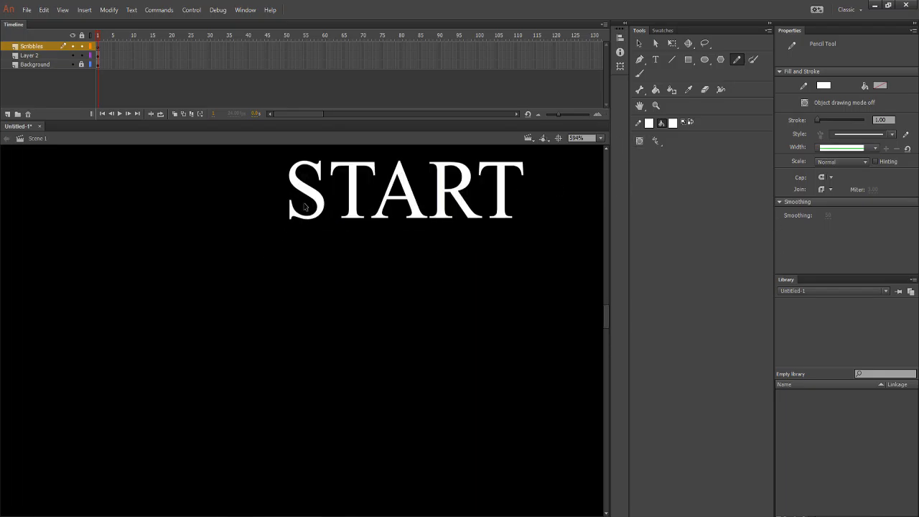
scroll(309, 207, "down", 3)
scroll(314, 205, "up", 3)
scroll(318, 299, "up", 3)
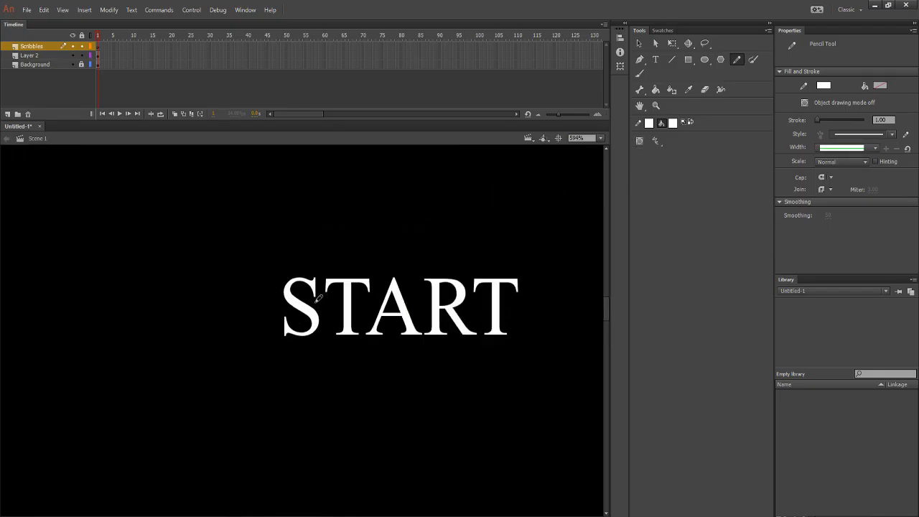
Choose the Paint Brush tool and set its stroke style to the ragged line.
left_click(854, 137)
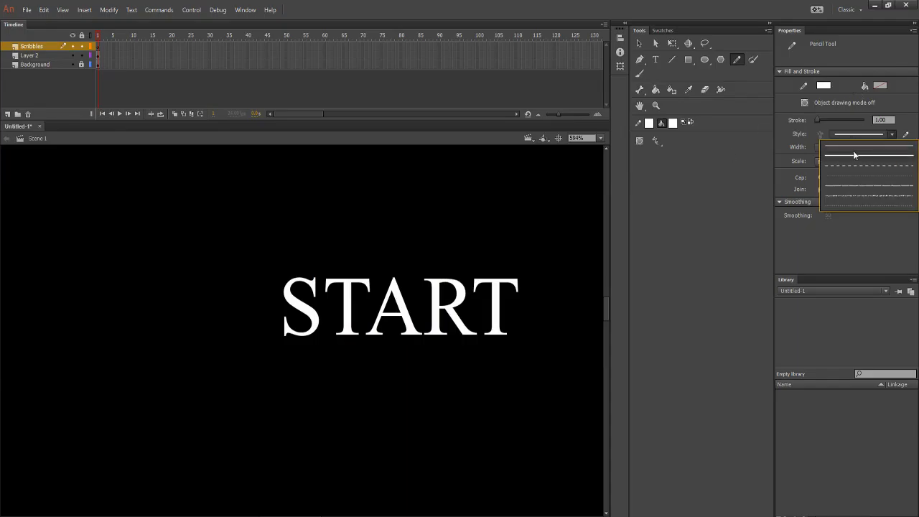
left_click(757, 145)
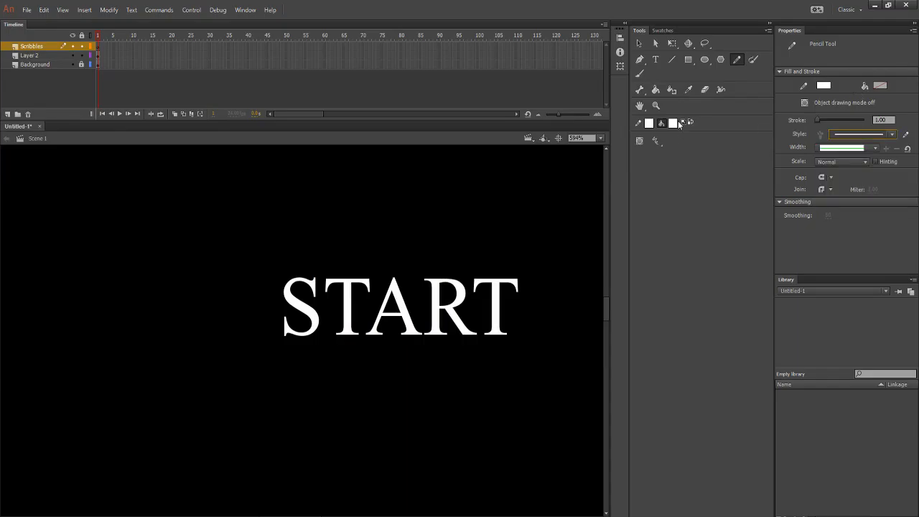
left_click(645, 77)
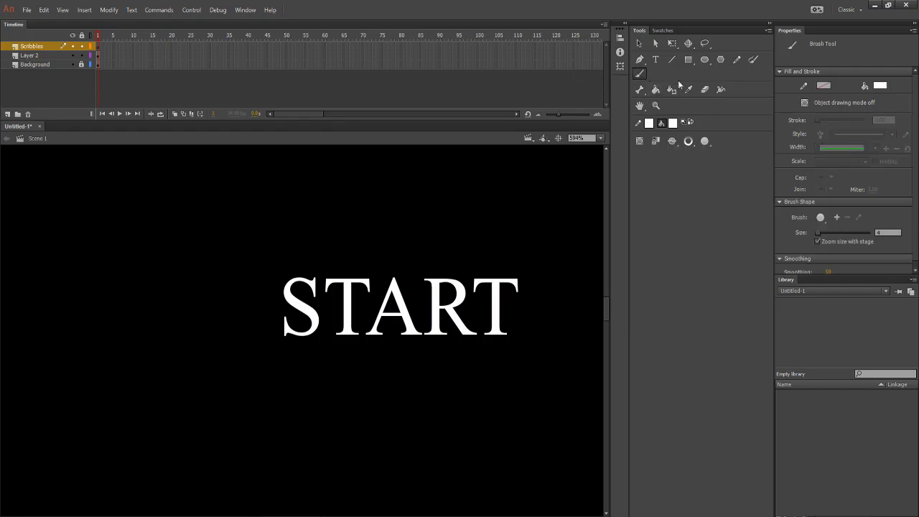
left_click(753, 61)
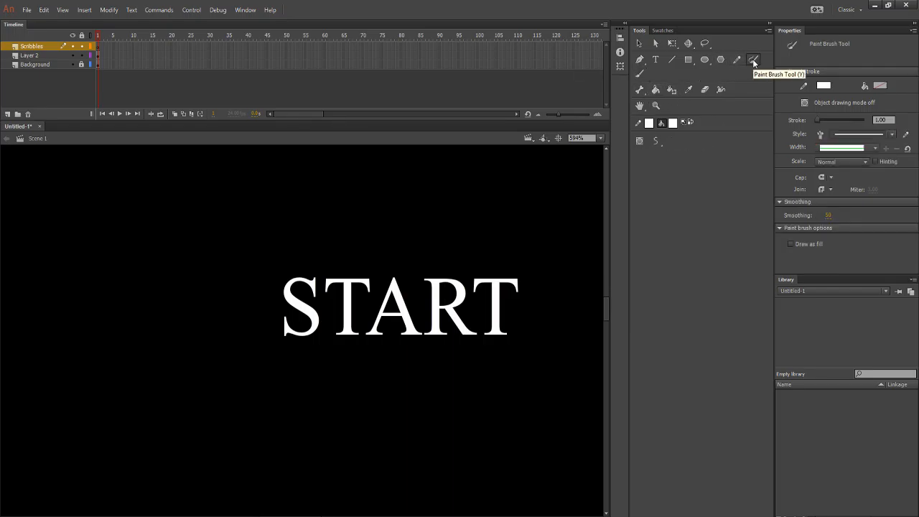
left_click(850, 133)
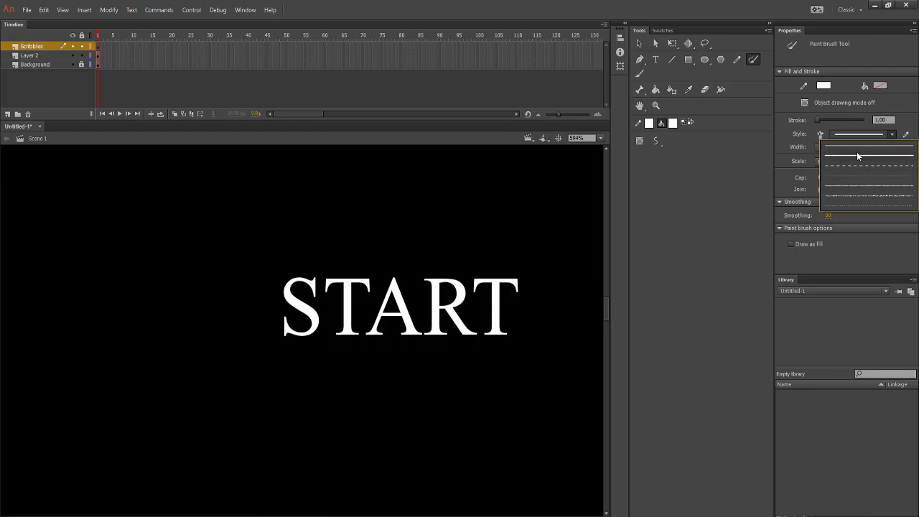
left_click(860, 185)
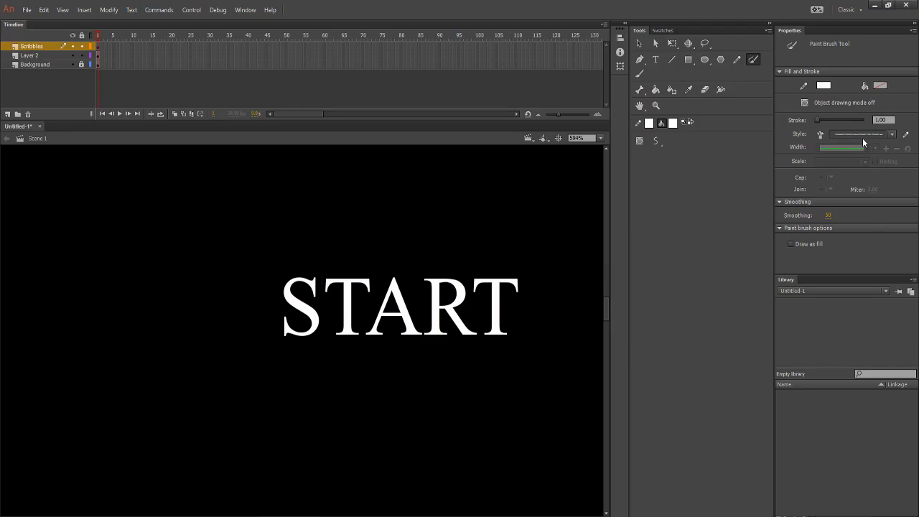
Try a short stroke on the upper tip of the S with the round Brush and undo it.
left_click(641, 74)
left_click_drag(314, 286, 320, 300)
key("ctrl+z")
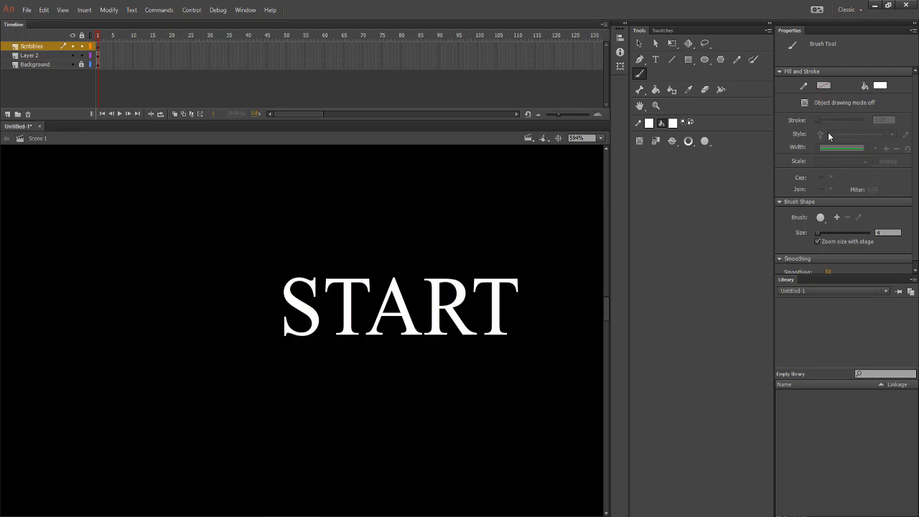
Paint short white vertical strokes over the upper and lower tips of the S with the tall, narrow oval brush shape.
left_click(687, 141)
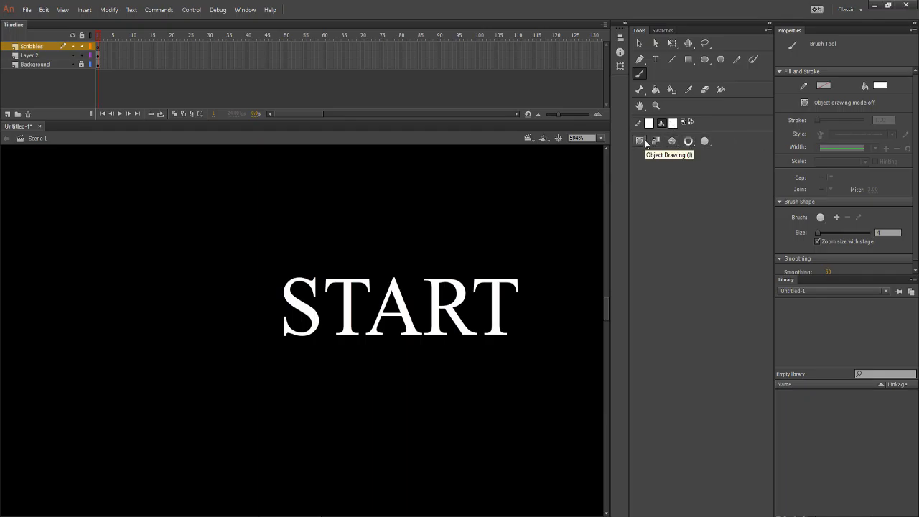
left_click(705, 141)
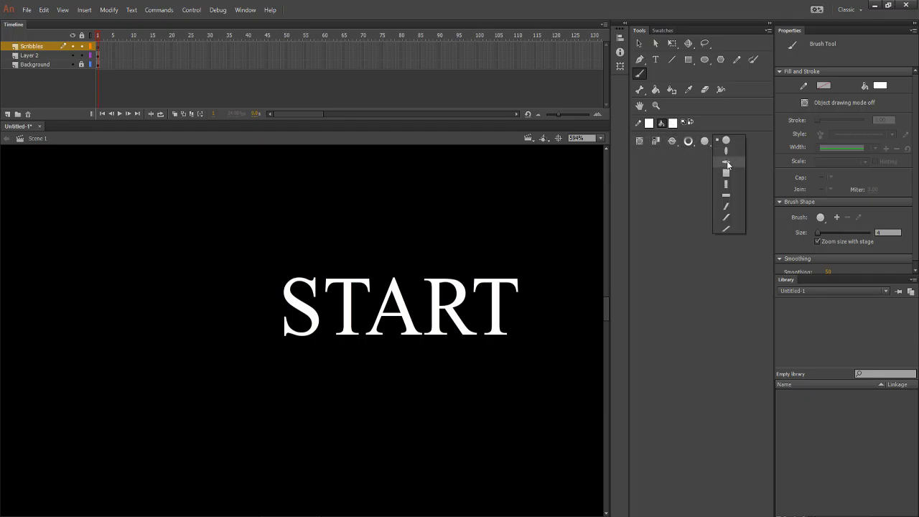
left_click(727, 152)
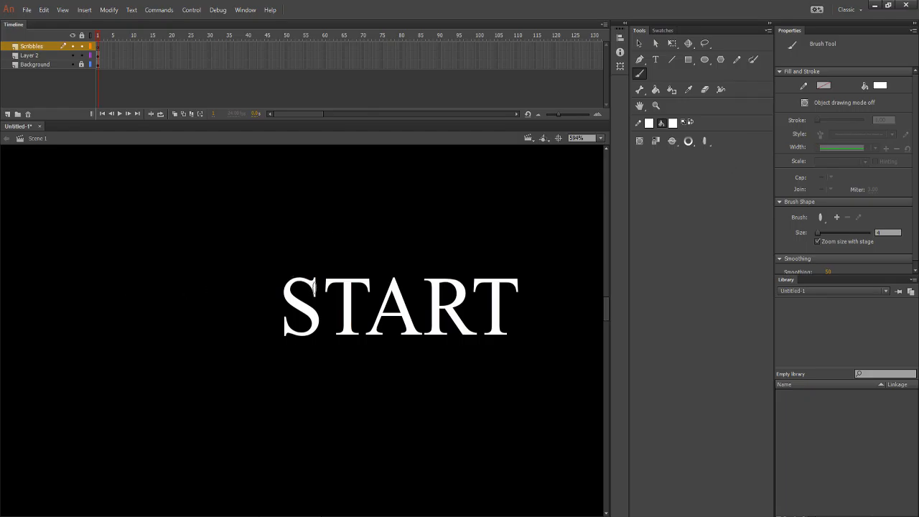
mouse_move(314, 291)
left_mouse_down()
mouse_move(314, 278)
mouse_move(288, 282)
mouse_move(328, 337)
left_mouse_up()
key("ctrl+z")
left_click_drag(285, 320, 286, 335)
Toggle the visibility of the Background layer and Layer 2 to examine the brush strokes separately from the text.
left_click(72, 65)
left_click(72, 65)
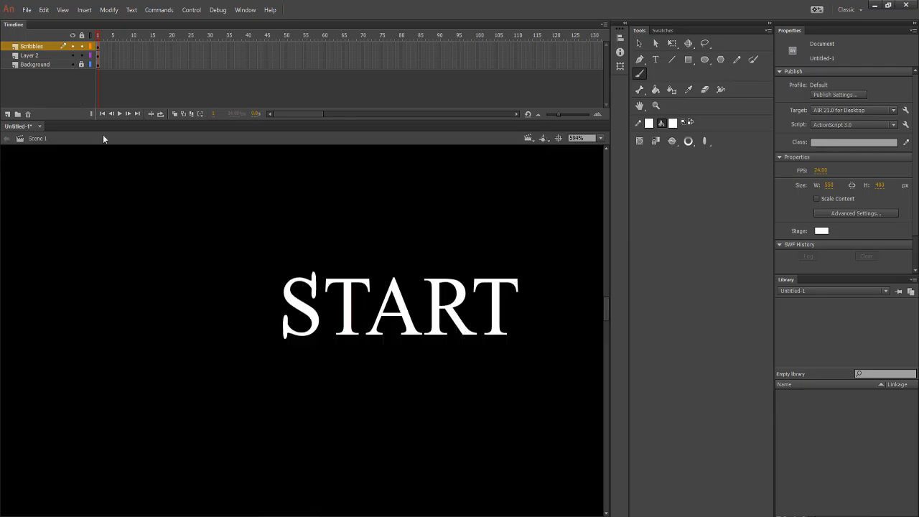
left_click(72, 55)
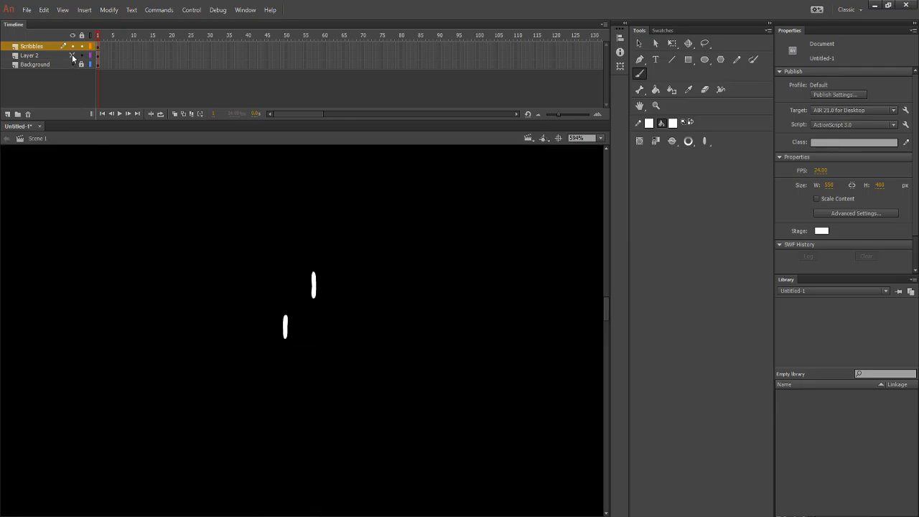
left_click(72, 56)
left_click(72, 55)
left_click(72, 56)
left_click(71, 55)
left_click(72, 56)
Try Layer 2's lock and outline display, and open its layer properties without changing them.
left_click(81, 55)
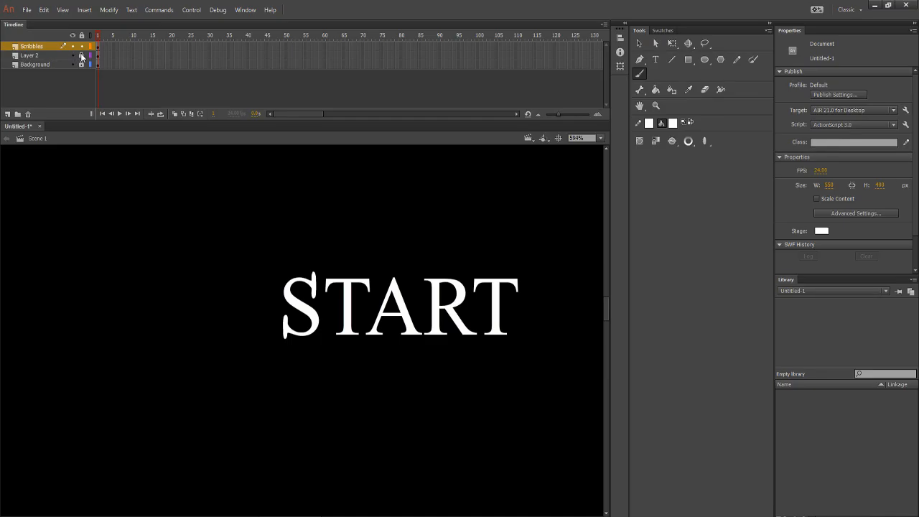
left_click(90, 56)
double_click(91, 56)
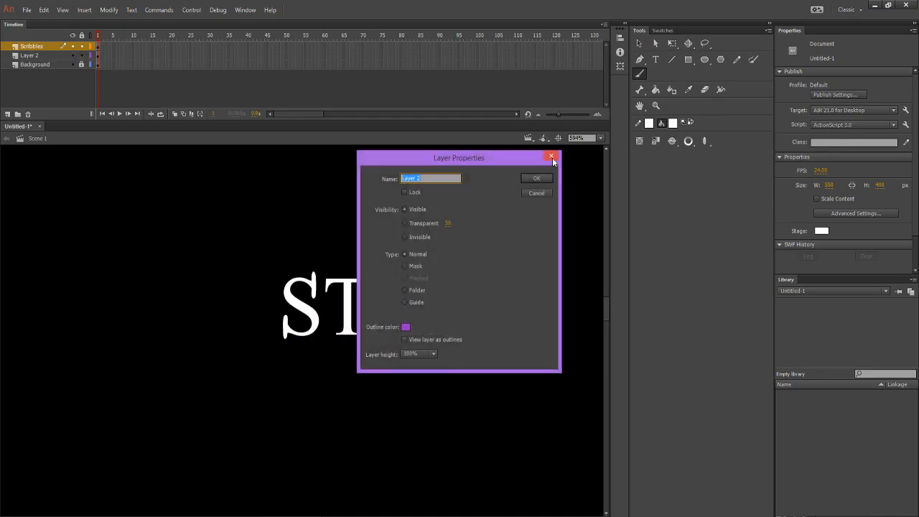
left_click(551, 156)
Hide and show the Background layer again, and hide Layer 2 to view only the scribbles on black.
left_click(72, 64)
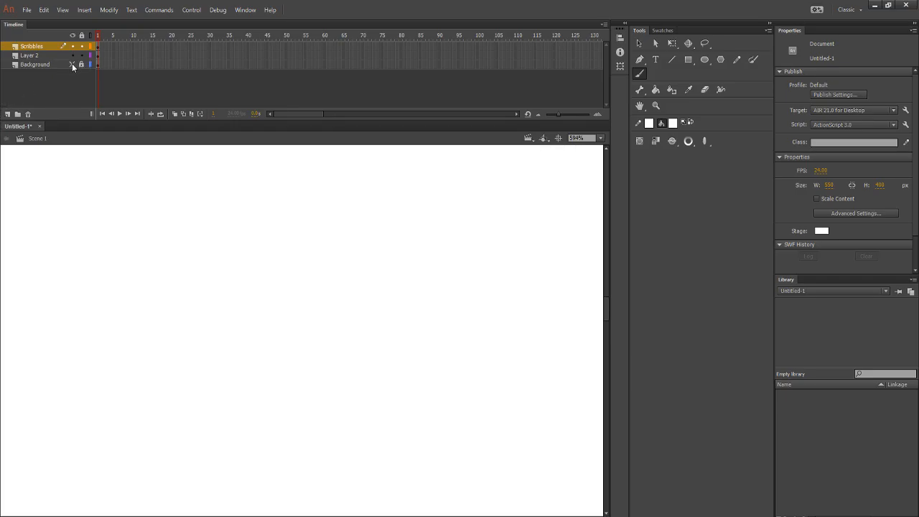
left_click(72, 64)
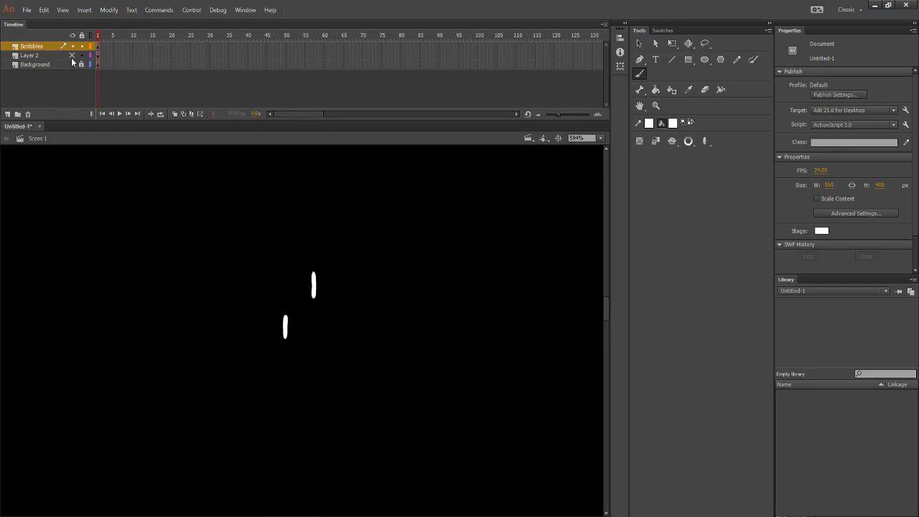
Show Layer 2 again so the START text appears together with the scribbles.
left_click(72, 57)
left_click(72, 62)
left_click(71, 58)
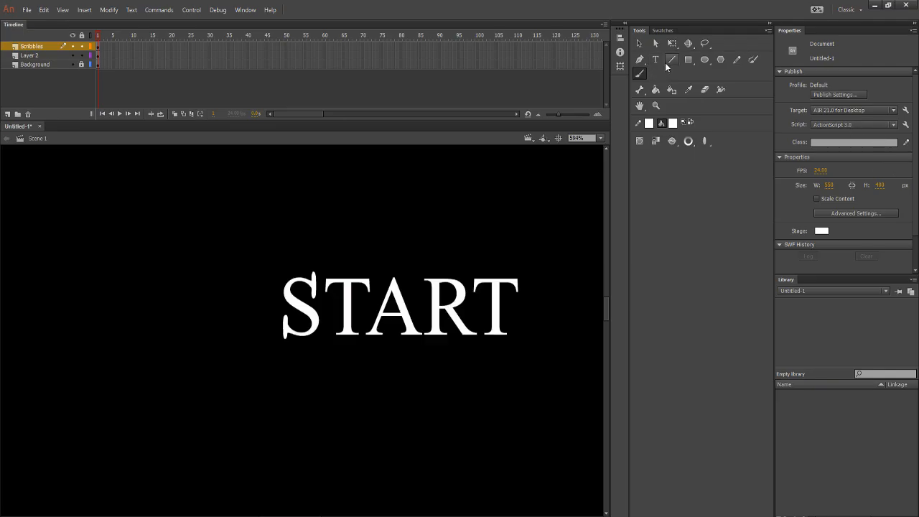
Try a short white line across the upper tip of the S with the Line tool.
left_click(669, 60)
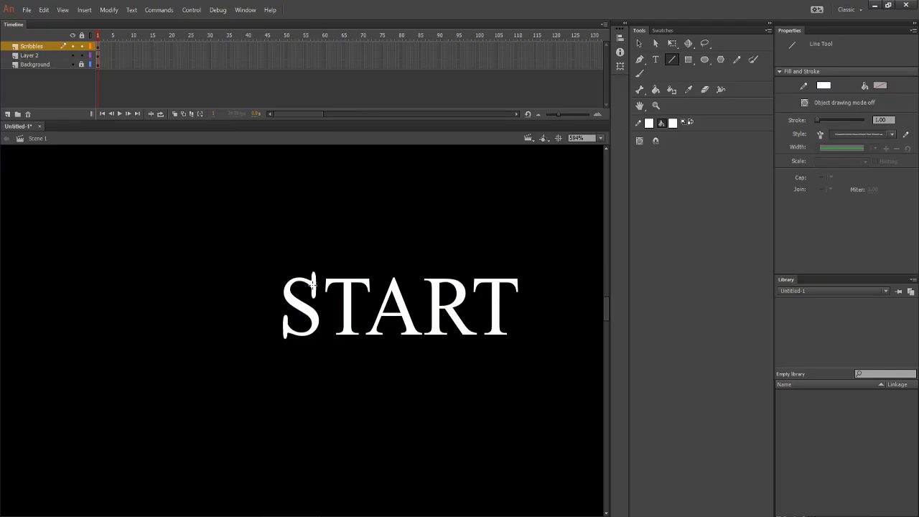
mouse_move(314, 279)
left_mouse_down()
mouse_move(291, 311)
mouse_move(302, 296)
mouse_move(308, 302)
mouse_move(290, 284)
mouse_move(314, 287)
mouse_move(302, 278)
left_mouse_up()
scroll(269, 301, "down", 5)
scroll(269, 301, "up", 3)
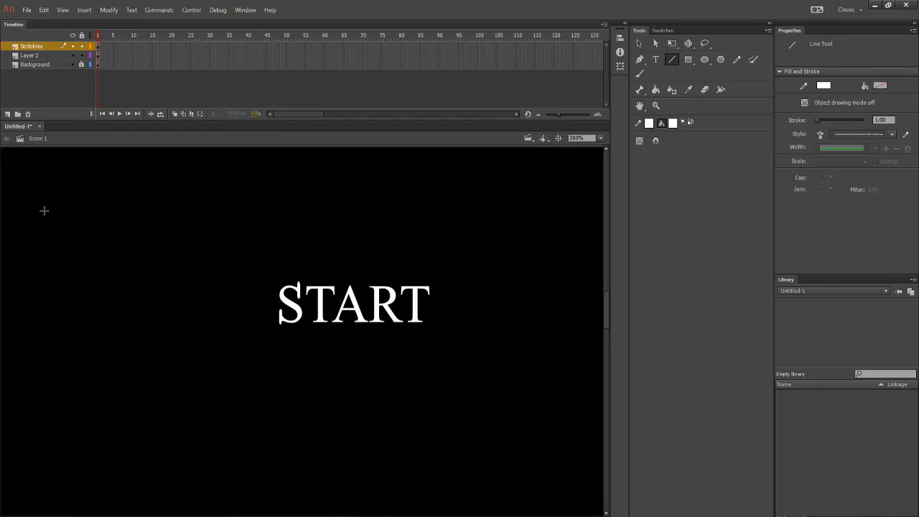
Recolor the START text on Layer 2 with a medium blue fill so it contrasts with the white scribbles.
left_click(70, 55)
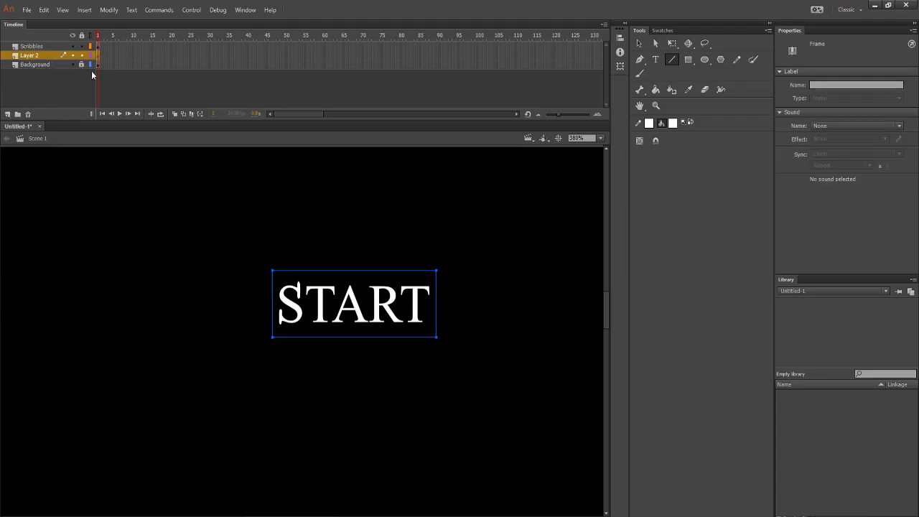
left_click(673, 123)
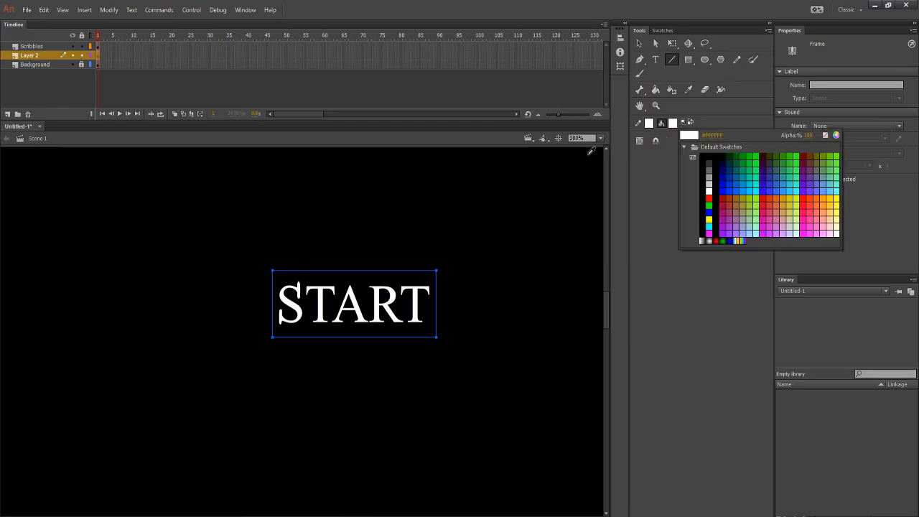
left_click(743, 173)
scroll(277, 291, "up", 2)
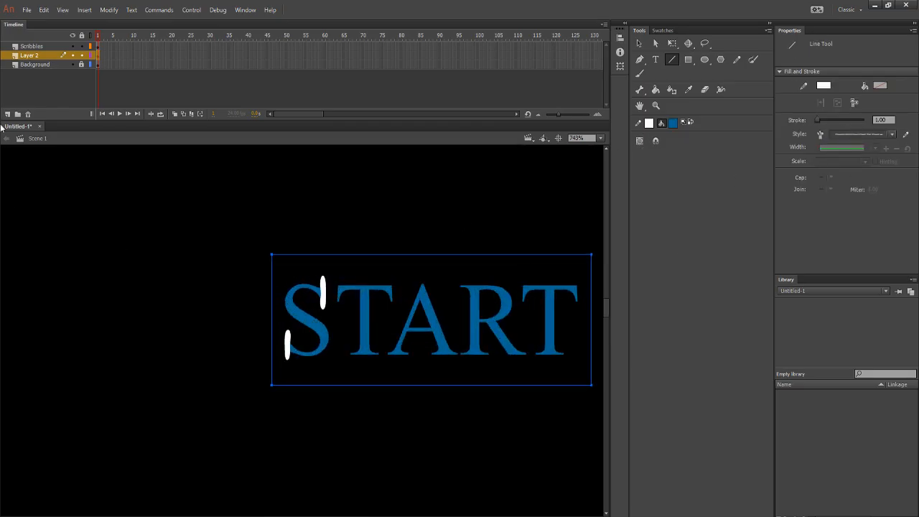
Make the Scribbles layer active and clear the selection of its two brush strokes.
left_click(53, 46)
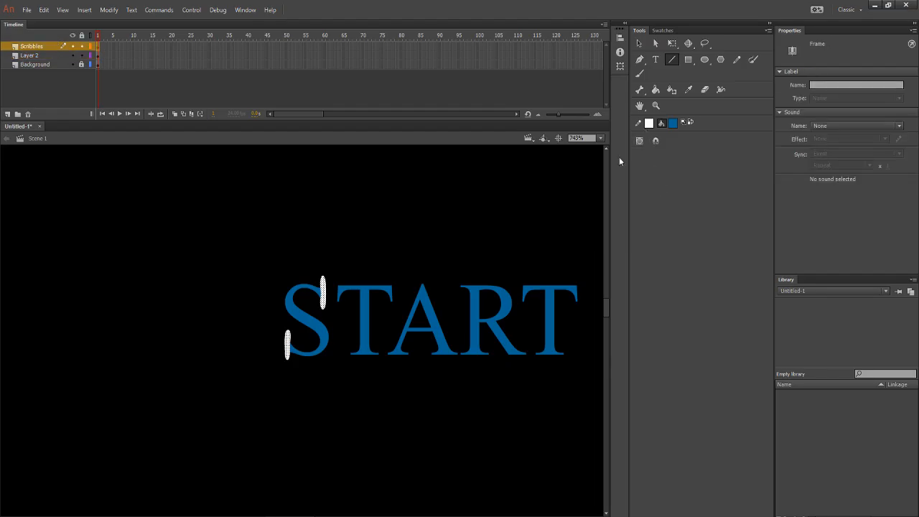
scroll(316, 319, "up", 3)
scroll(308, 303, "down", 1)
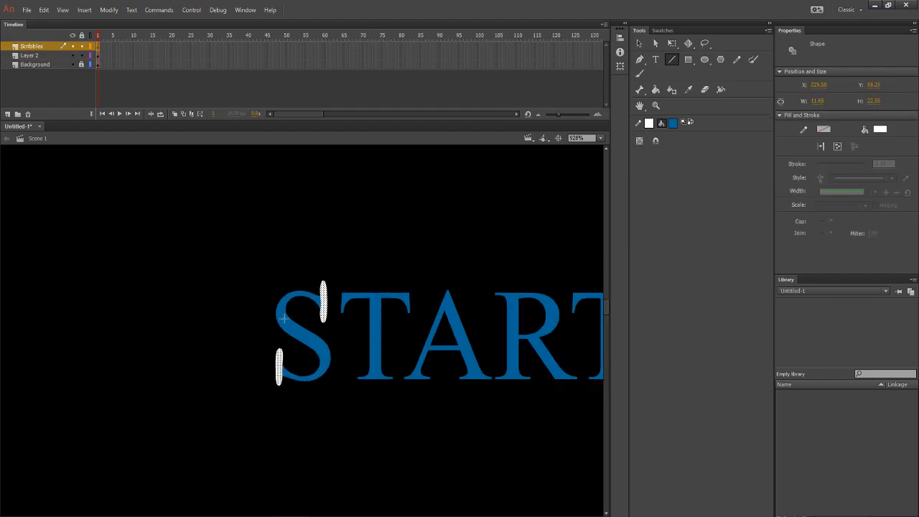
left_click(314, 278)
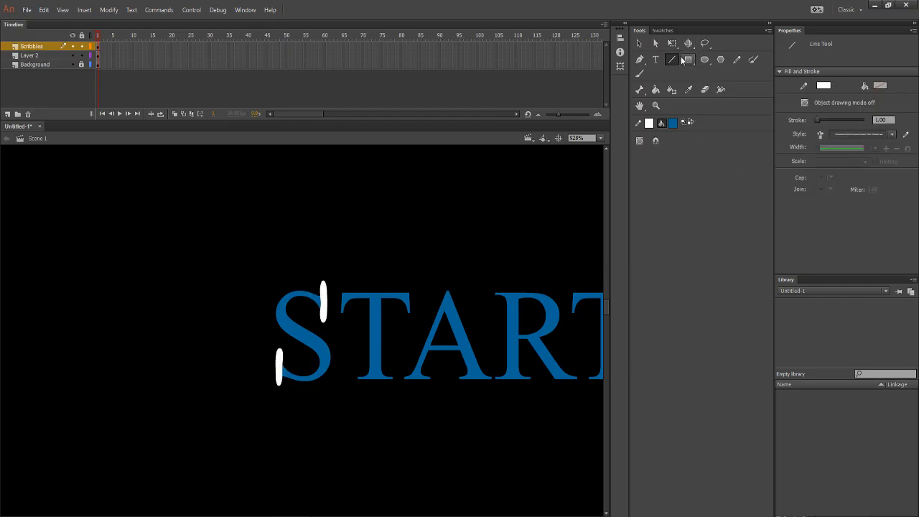
Try a freehand white Pencil stroke along the upper curve of the S, and undo it.
left_click(737, 60)
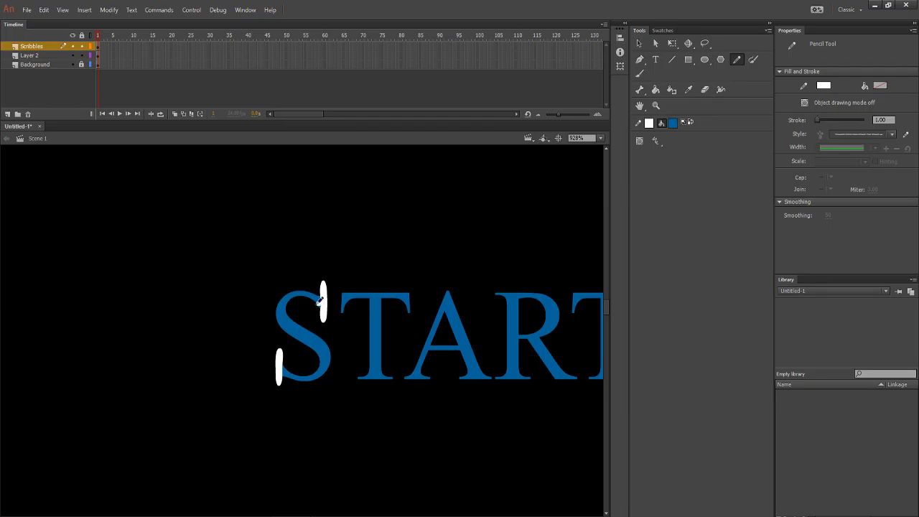
left_click_drag(324, 296, 279, 321)
key("ctrl+z")
Try tracing the upper curve of the S with straight Line tool segments, undoing each attempt.
left_click(640, 74)
left_click(673, 59)
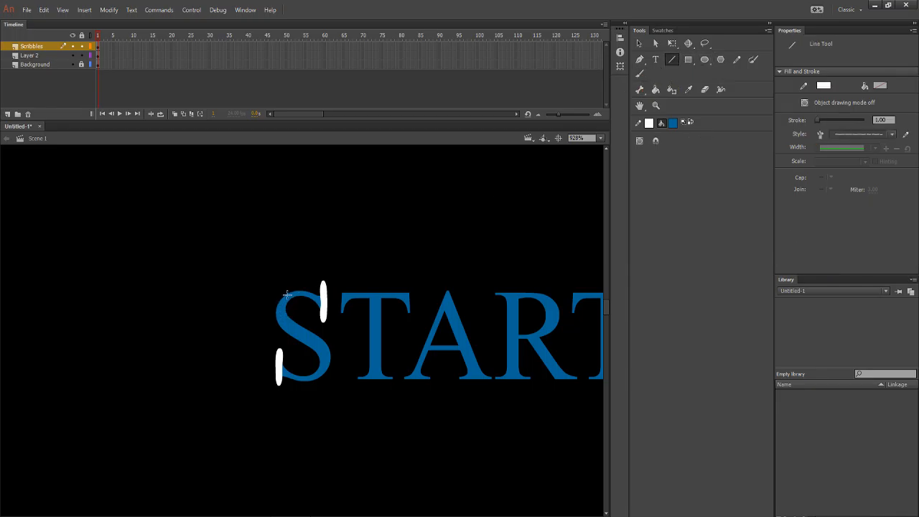
mouse_move(287, 295)
left_mouse_down()
mouse_move(337, 306)
mouse_move(312, 297)
left_mouse_up()
key("ctrl+z")
key("ctrl+z")
mouse_move(287, 295)
left_mouse_down()
mouse_move(323, 302)
mouse_move(315, 297)
mouse_move(301, 339)
mouse_move(280, 320)
left_mouse_up()
key("ctrl+z")
key("ctrl+z")
key("ctrl+z")
key("ctrl+z")
left_click(855, 137)
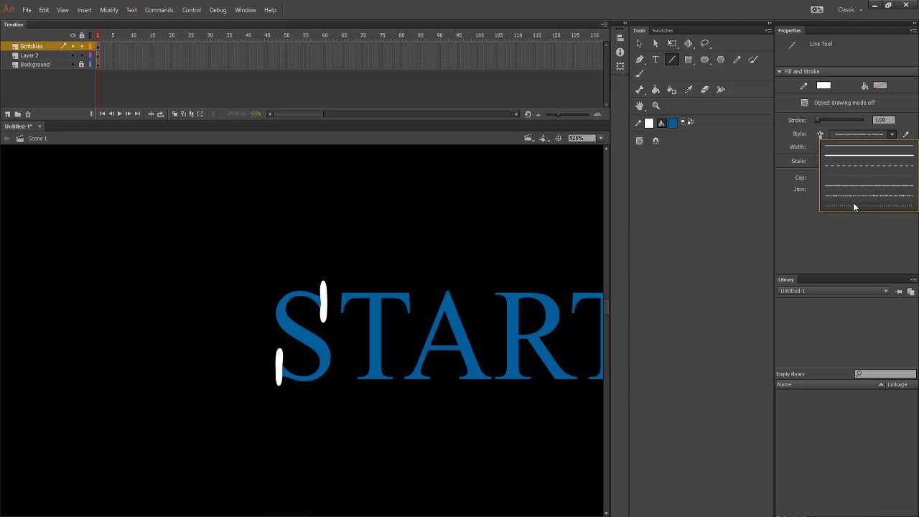
left_click(908, 136)
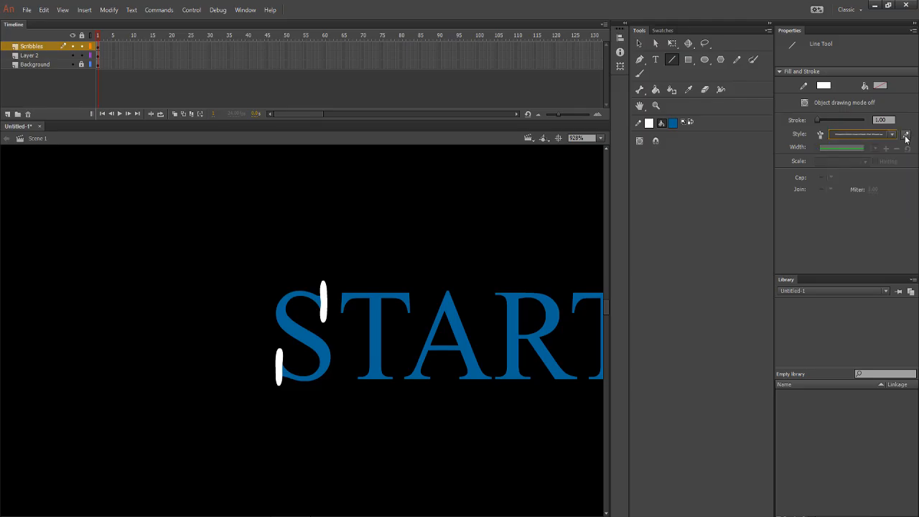
left_click(907, 137)
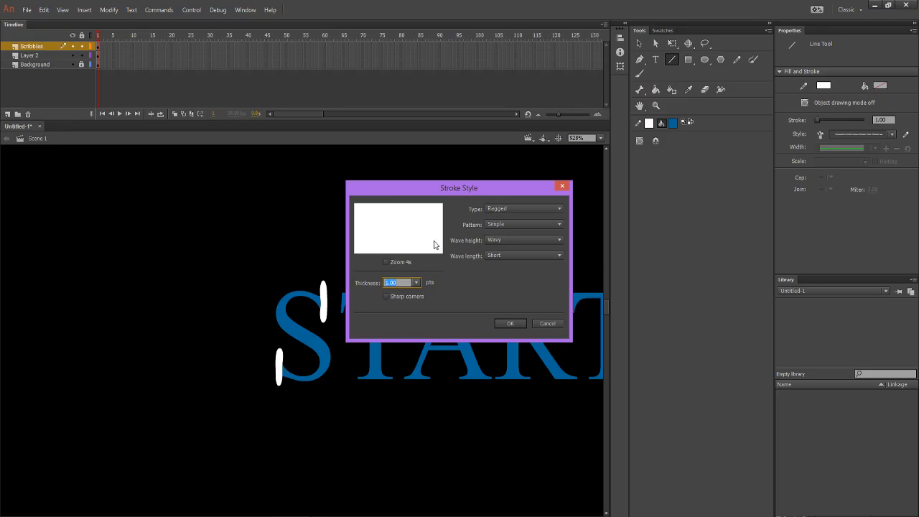
left_click(415, 283)
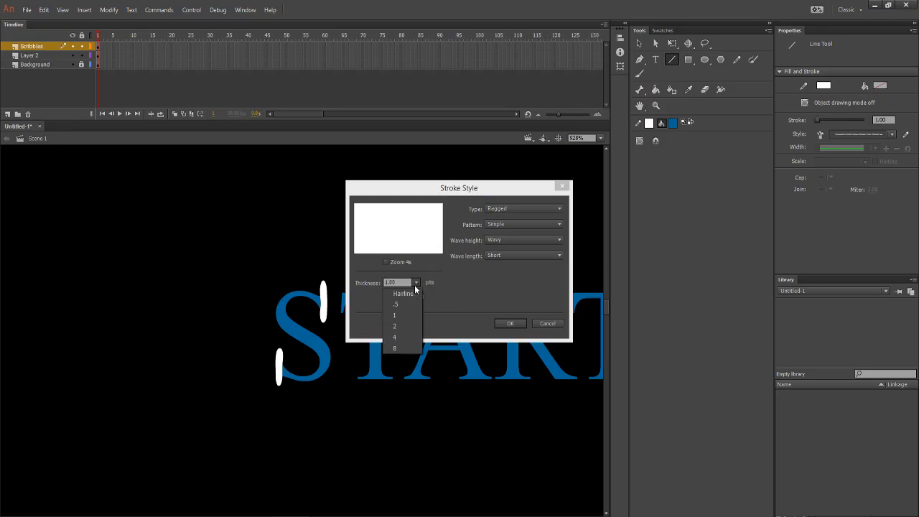
left_click(415, 283)
left_click(415, 283)
left_click(415, 283)
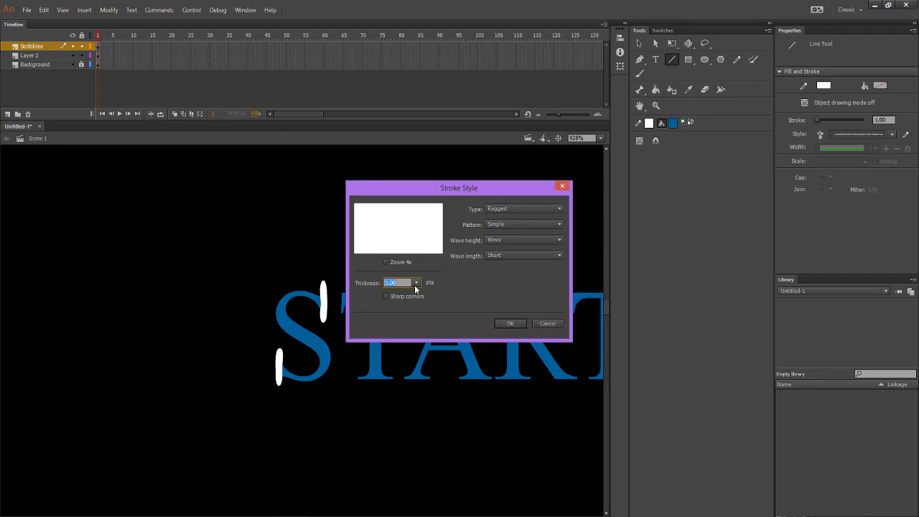
left_click(538, 225)
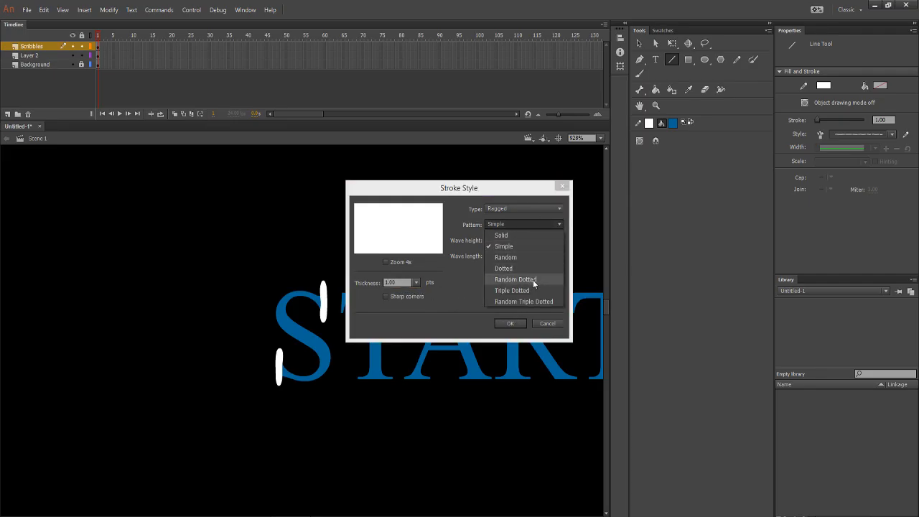
left_click(534, 302)
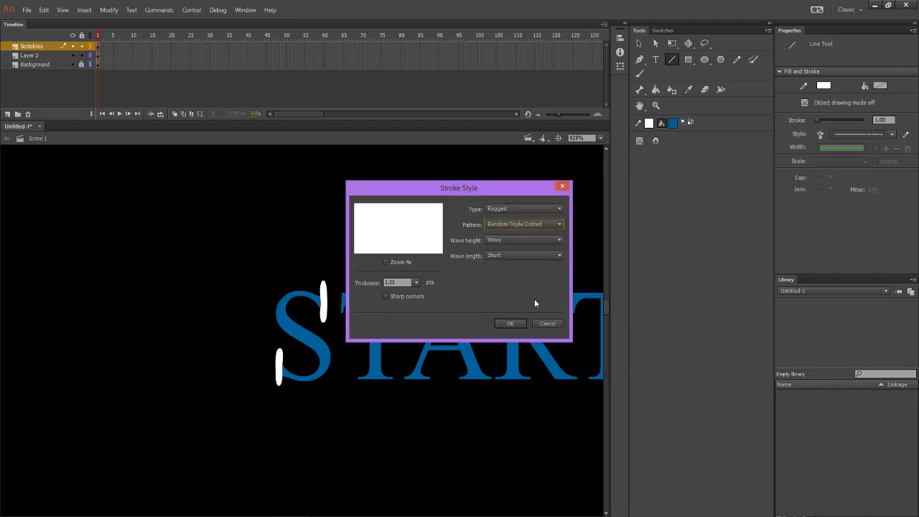
left_click(547, 324)
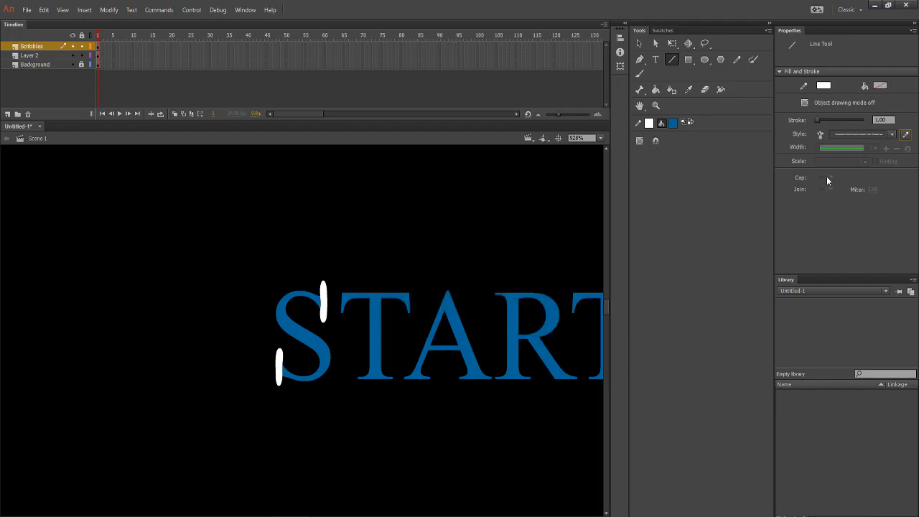
Set the Line tool's ragged stroke style to Wild wave height and Long wave length.
left_click(906, 135)
left_click(508, 242)
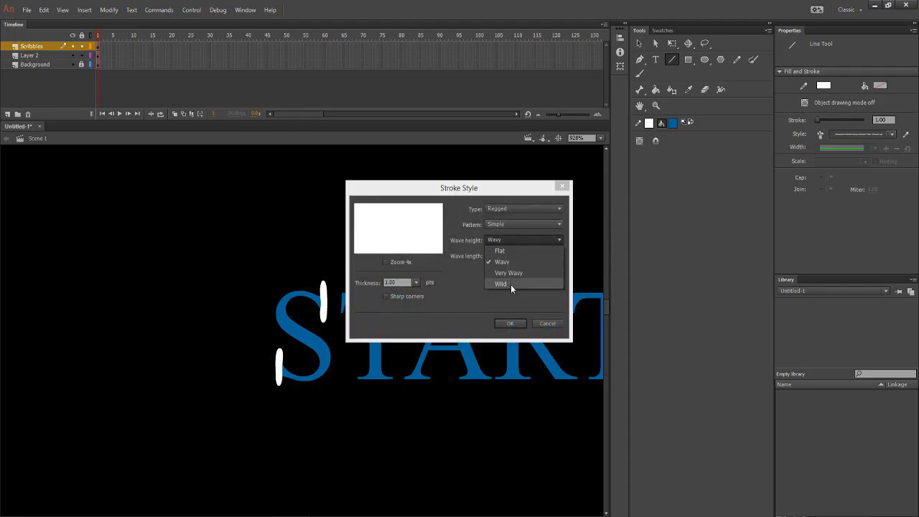
left_click(511, 284)
left_click(514, 257)
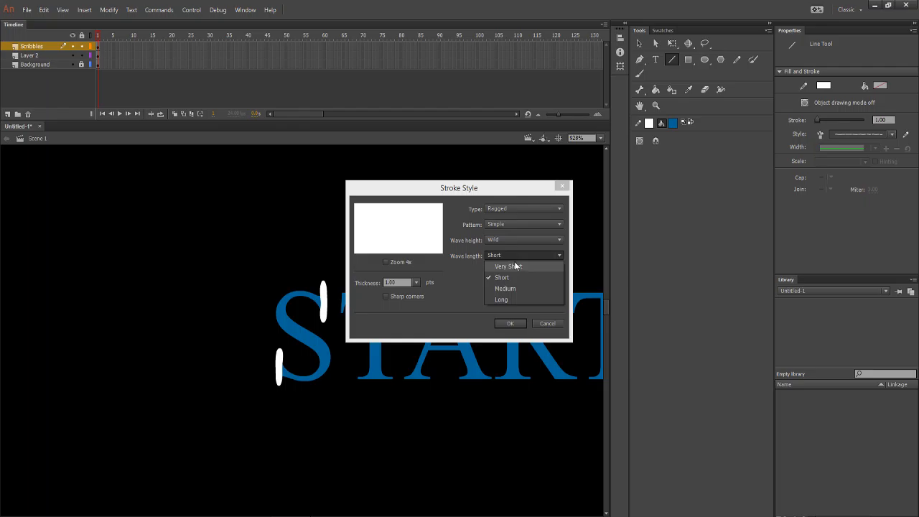
left_click(512, 299)
left_click(510, 324)
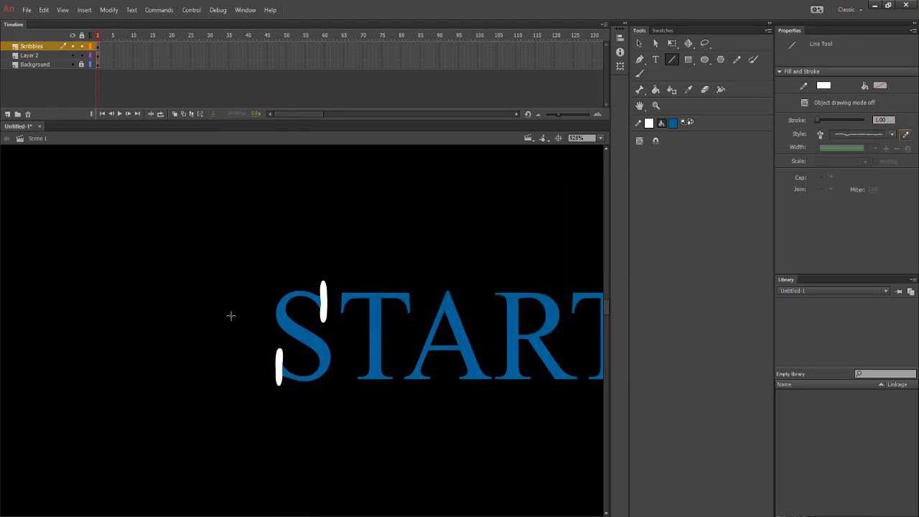
Try a ragged white line running down from the upper tip of the S, undo it, and review the stroke style choices.
mouse_move(324, 302)
left_mouse_down()
mouse_move(291, 295)
mouse_move(261, 325)
mouse_move(279, 373)
mouse_move(307, 403)
mouse_move(133, 487)
mouse_move(51, 324)
mouse_move(301, 366)
mouse_move(282, 388)
mouse_move(327, 407)
mouse_move(343, 425)
left_mouse_up()
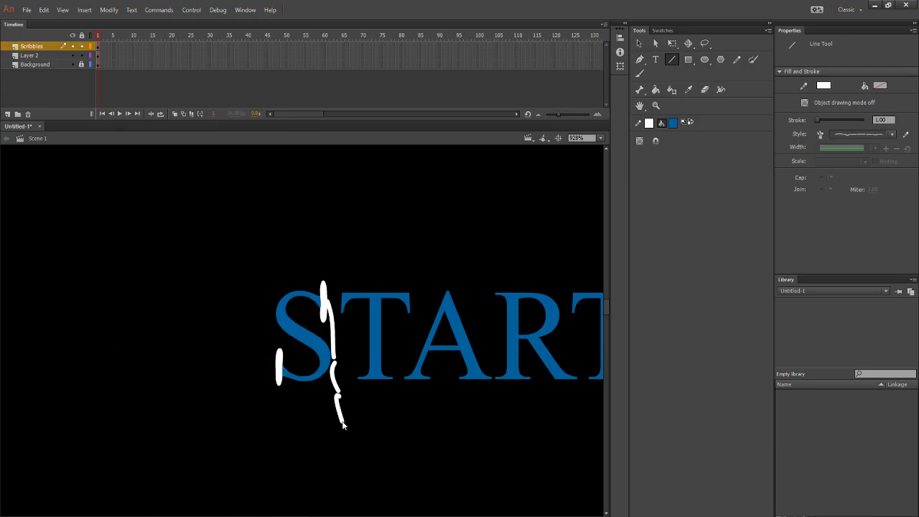
key("ctrl+z")
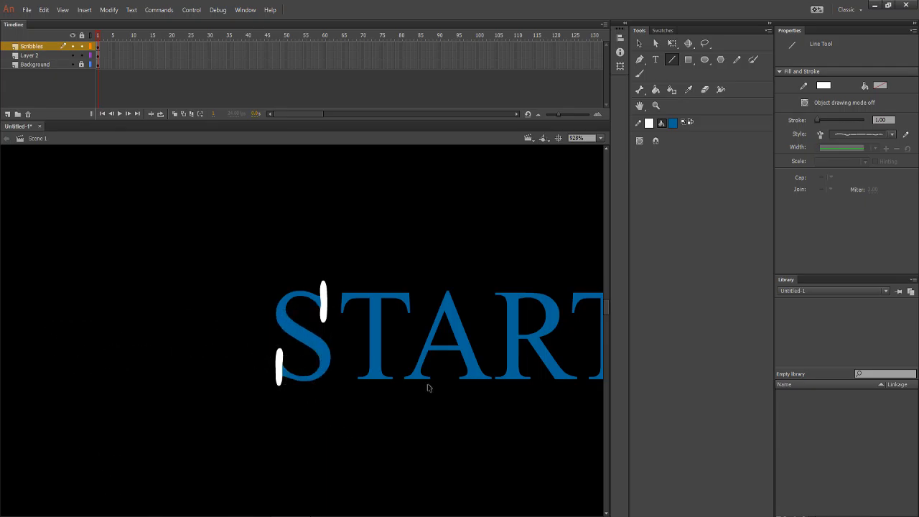
left_click(895, 138)
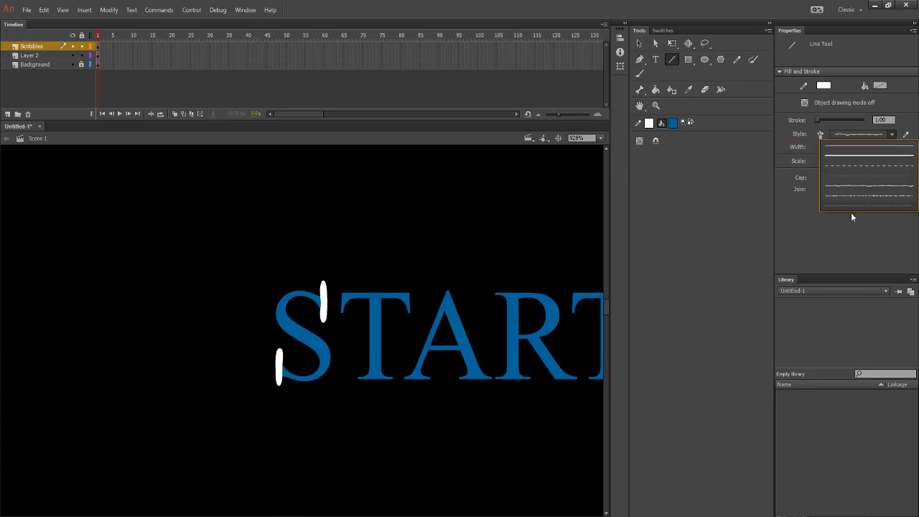
left_click(855, 175)
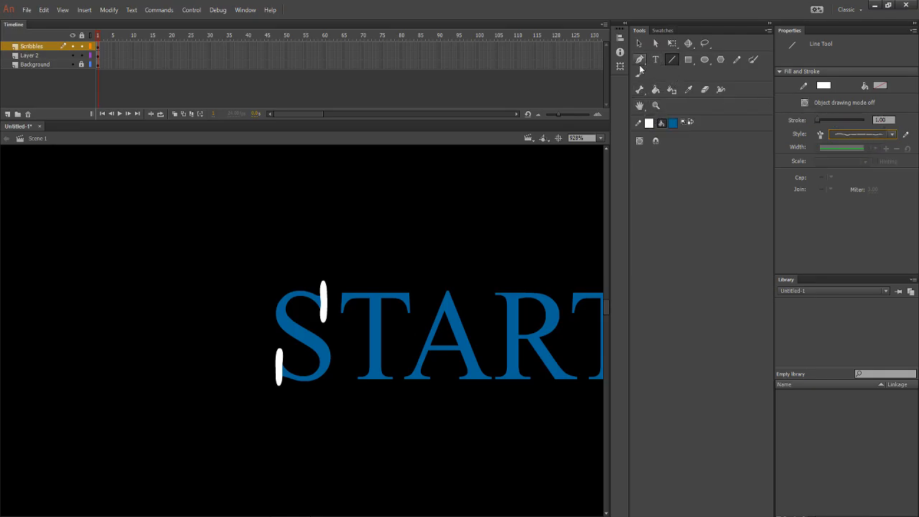
Try starting a Pen tool path at the white stroke on the S's upper tip.
left_click(640, 63)
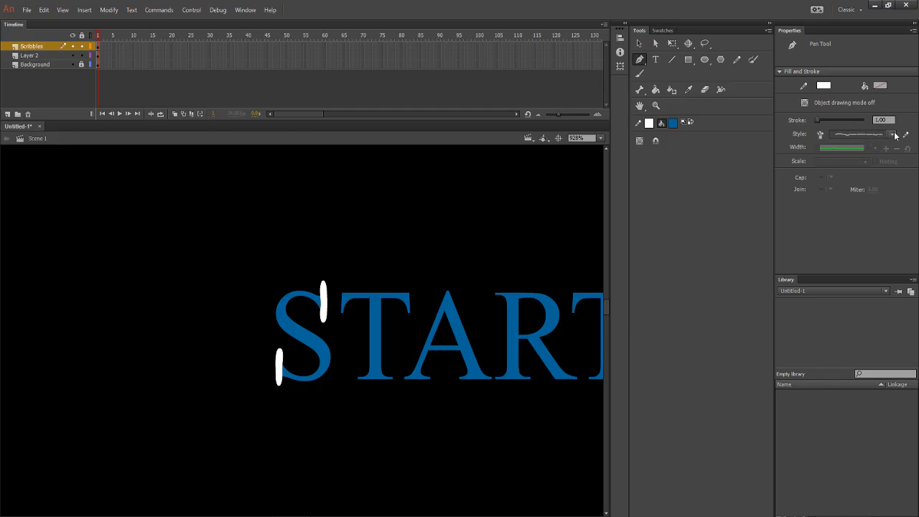
left_click(321, 300)
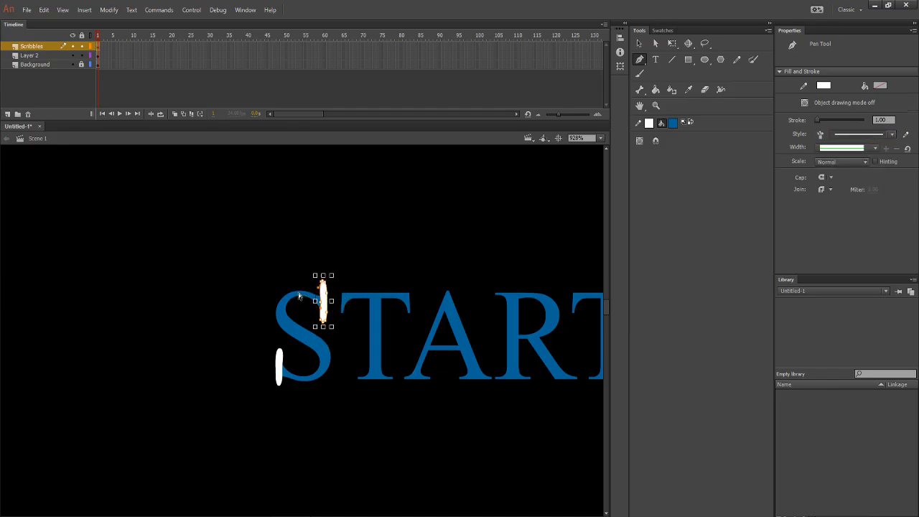
left_click(300, 295)
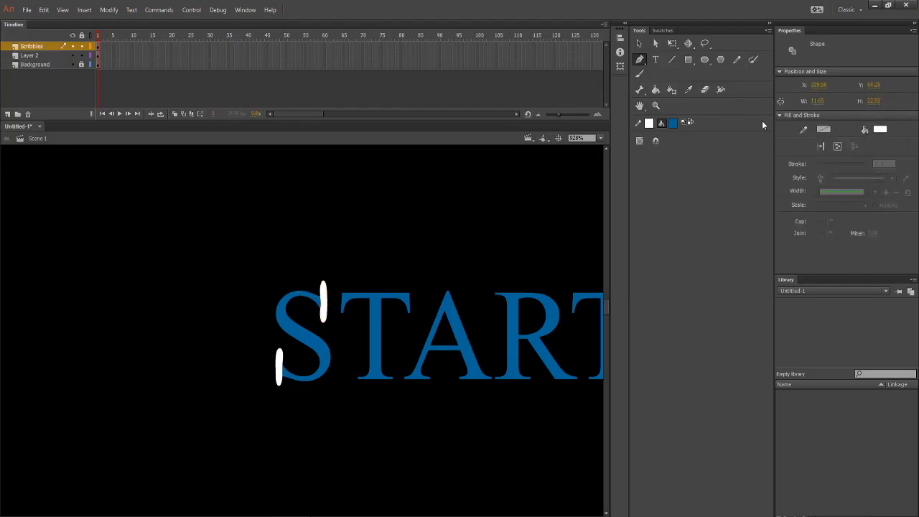
Try tracing the whole S with a smoothed white Paint Brush stroke between its two tip strokes, undoing each attempt.
left_click(640, 75)
key("ctrl+a")
left_click(752, 60)
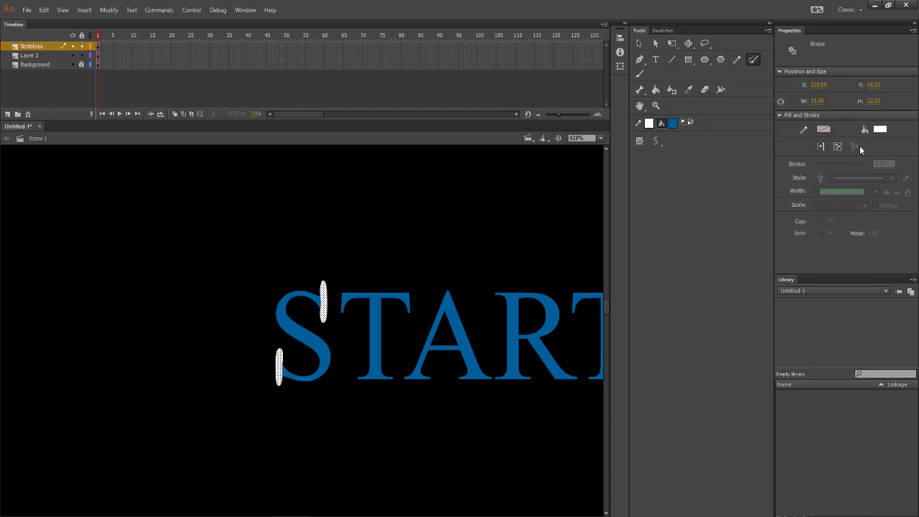
mouse_move(323, 301)
left_mouse_down()
mouse_move(283, 299)
mouse_move(278, 318)
mouse_move(319, 351)
mouse_move(319, 363)
mouse_move(305, 374)
mouse_move(280, 362)
left_mouse_up()
key("ctrl+z")
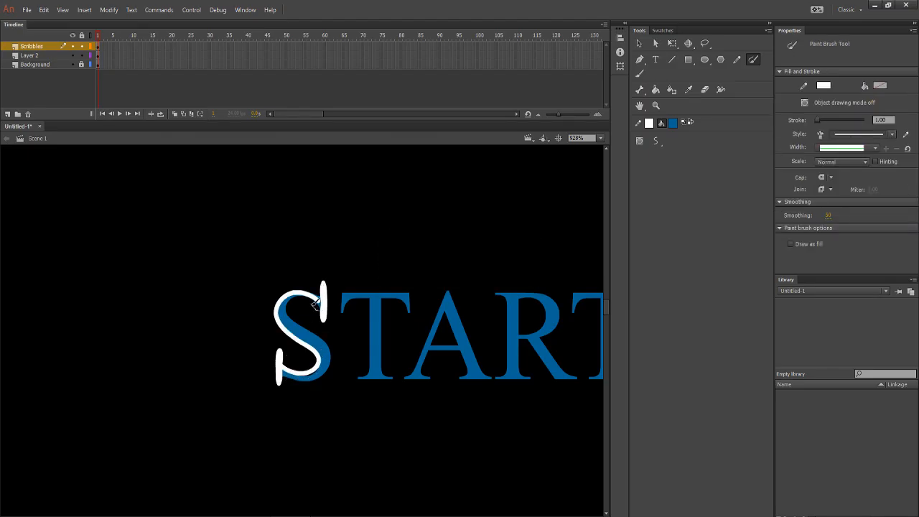
mouse_move(316, 302)
left_mouse_down()
mouse_move(291, 296)
mouse_move(303, 329)
mouse_move(329, 355)
mouse_move(310, 375)
mouse_move(279, 363)
left_mouse_up()
key("ctrl+z")
key("ctrl+z")
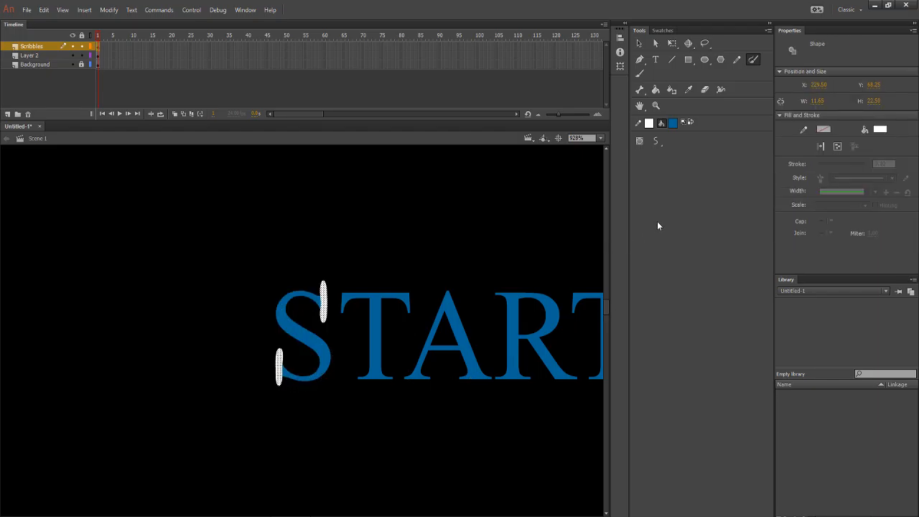
Try tracing the outline of the S in white between its two tip strokes with the Paint Brush in Ink mode.
left_click(656, 139)
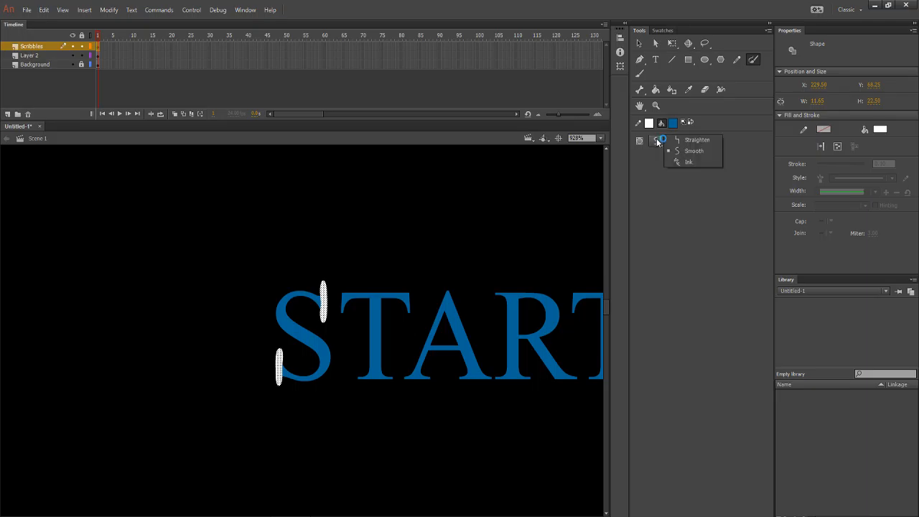
left_click(694, 161)
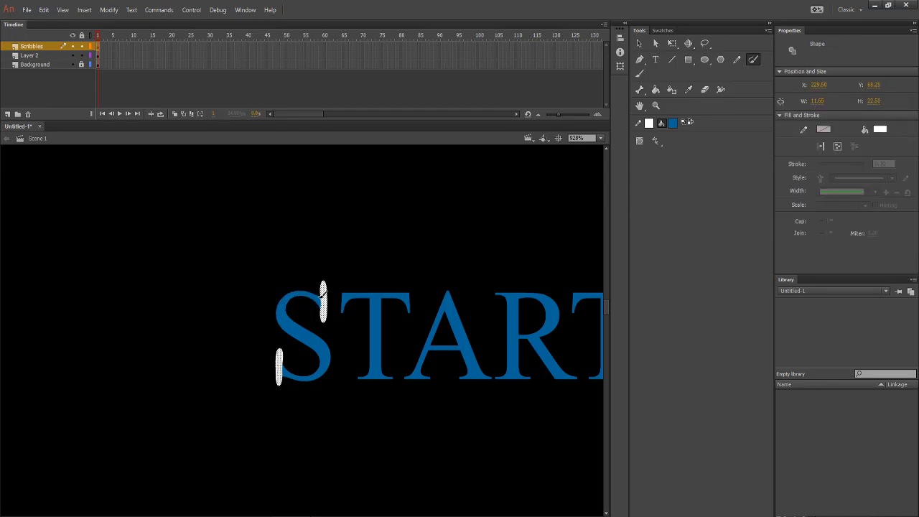
mouse_move(322, 294)
left_mouse_down()
mouse_move(299, 286)
mouse_move(278, 302)
mouse_move(291, 332)
mouse_move(324, 351)
mouse_move(310, 373)
mouse_move(285, 369)
left_mouse_up()
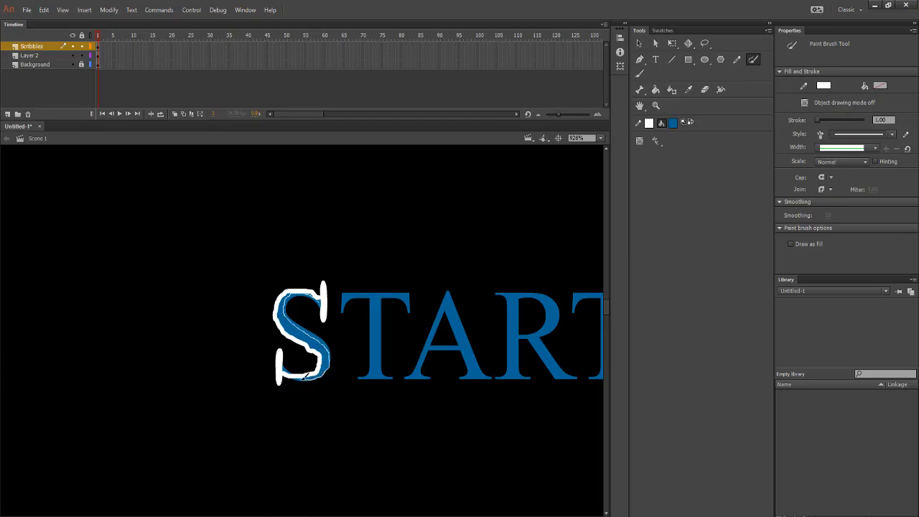
left_click_drag(285, 366, 285, 365)
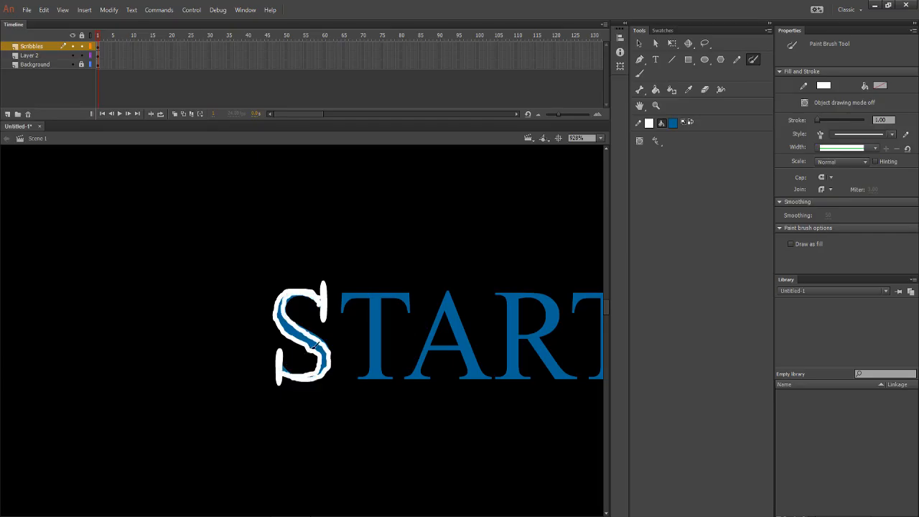
Examine the white tracing of the S up close and against the whole word START.
scroll(315, 343, "down", 1)
scroll(293, 322, "up", 3)
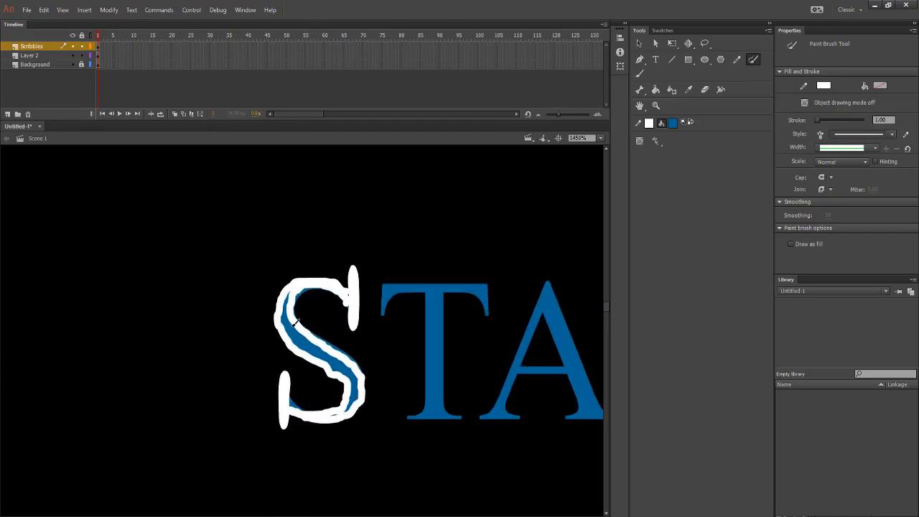
scroll(296, 329, "down", 3)
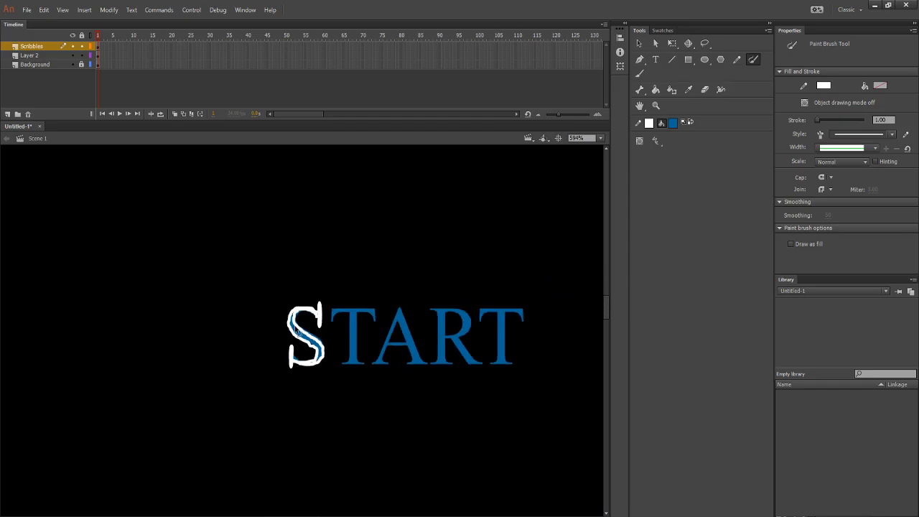
scroll(329, 353, "up", 3)
scroll(325, 354, "down", 3)
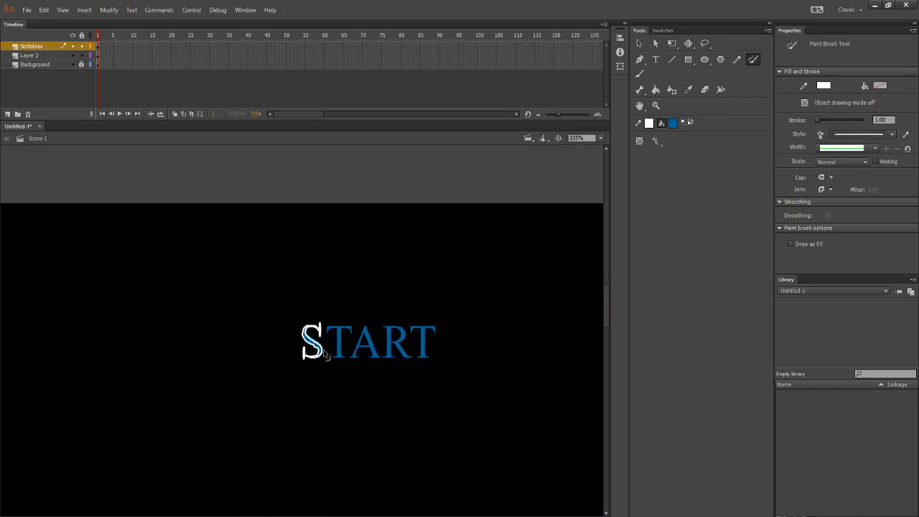
scroll(320, 354, "up", 3)
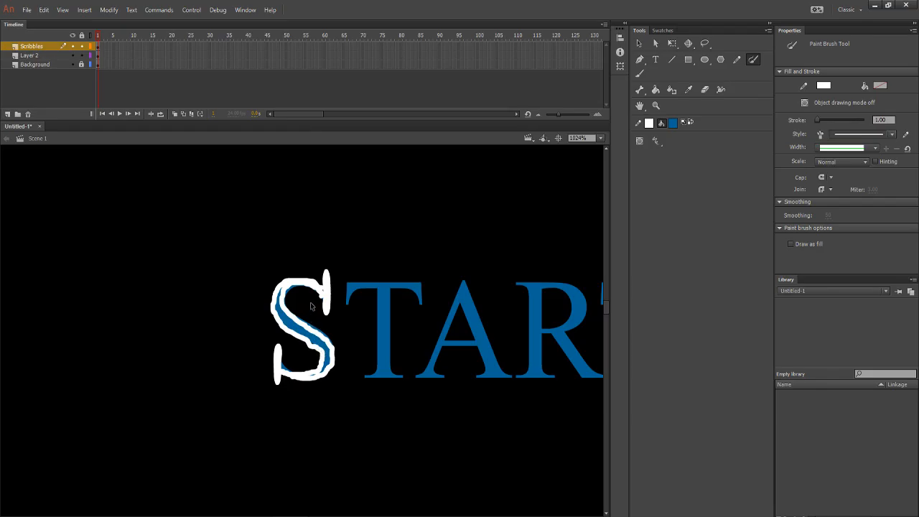
scroll(321, 354, "down", 3)
scroll(322, 328, "up", 6)
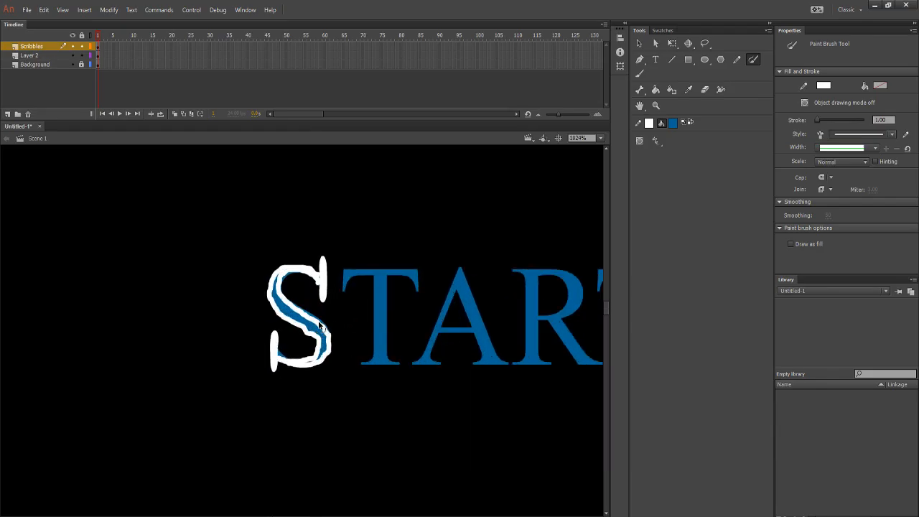
scroll(322, 330, "down", 1)
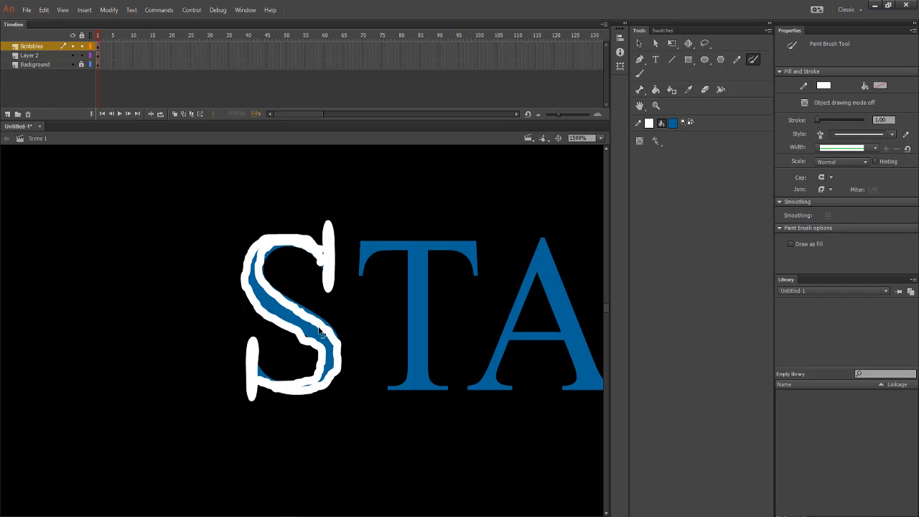
scroll(321, 332, "down", 10)
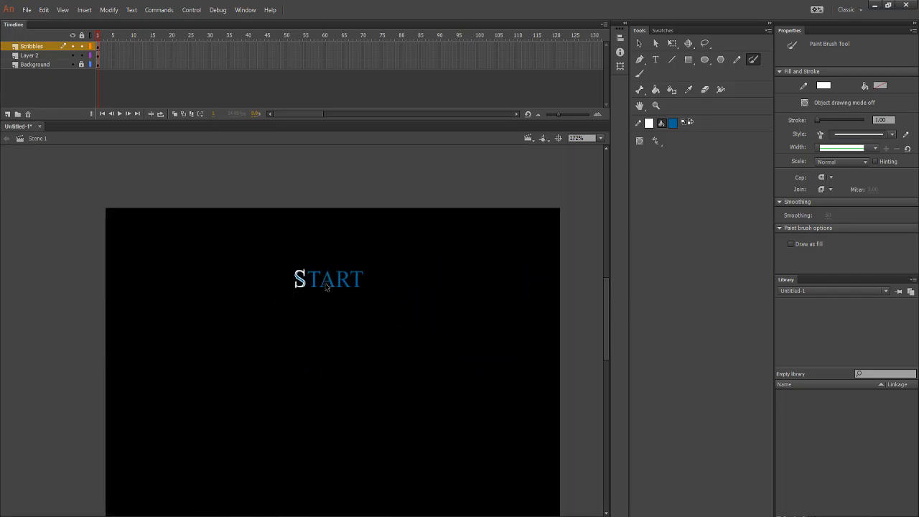
scroll(325, 286, "up", 10)
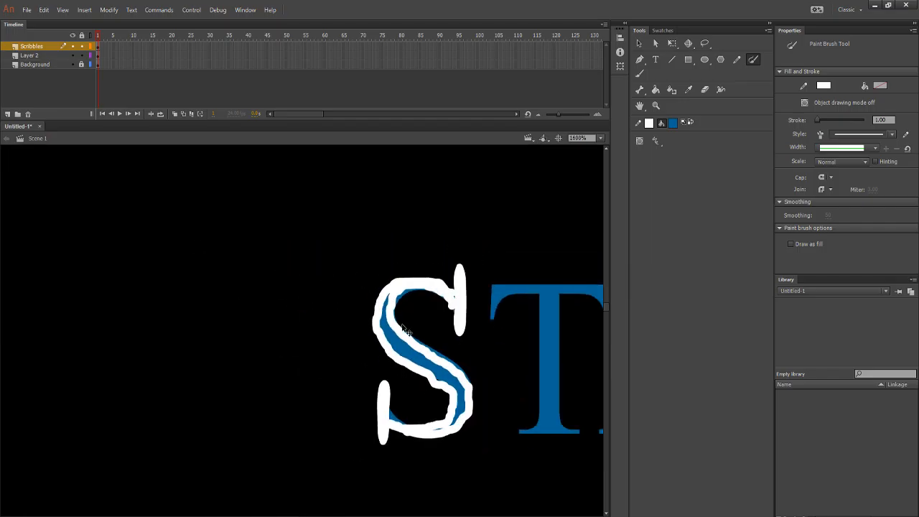
scroll(405, 330, "down", 1)
scroll(410, 345, "up", 2)
scroll(417, 363, "down", 4)
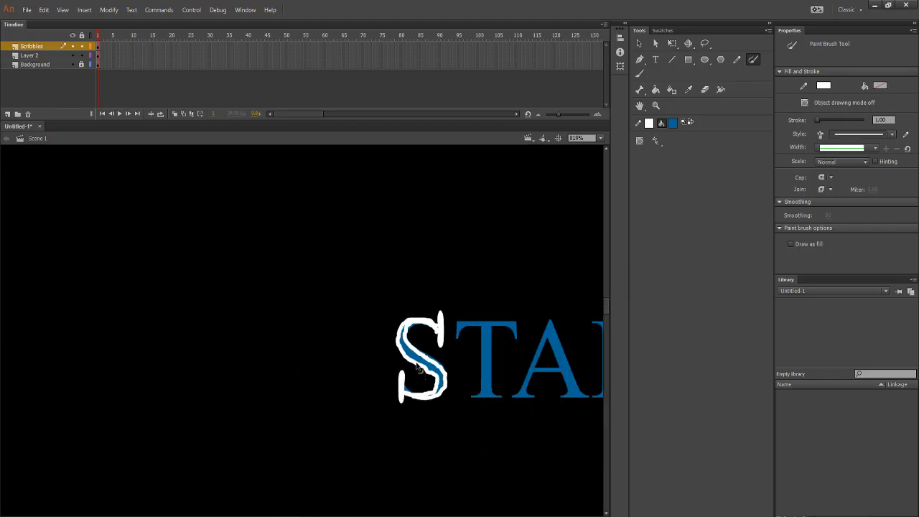
scroll(418, 367, "down", 4)
scroll(419, 363, "up", 4)
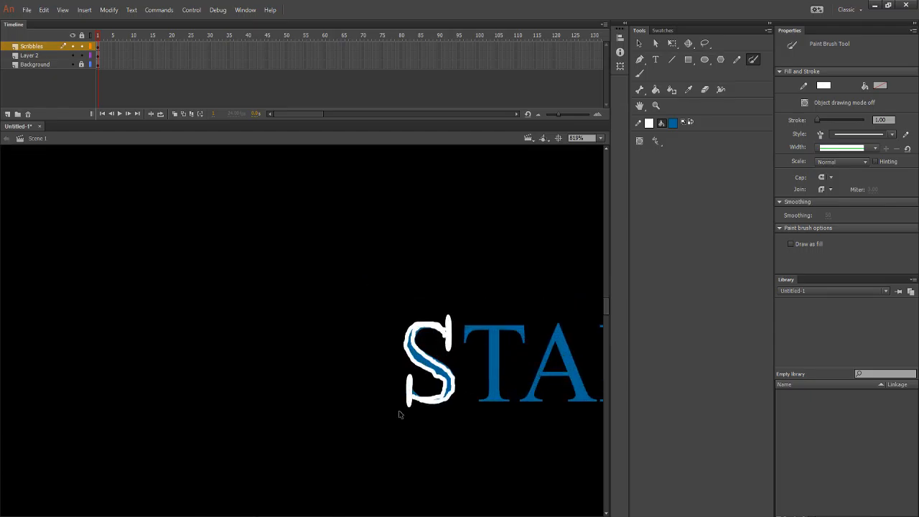
scroll(431, 363, "right", 5)
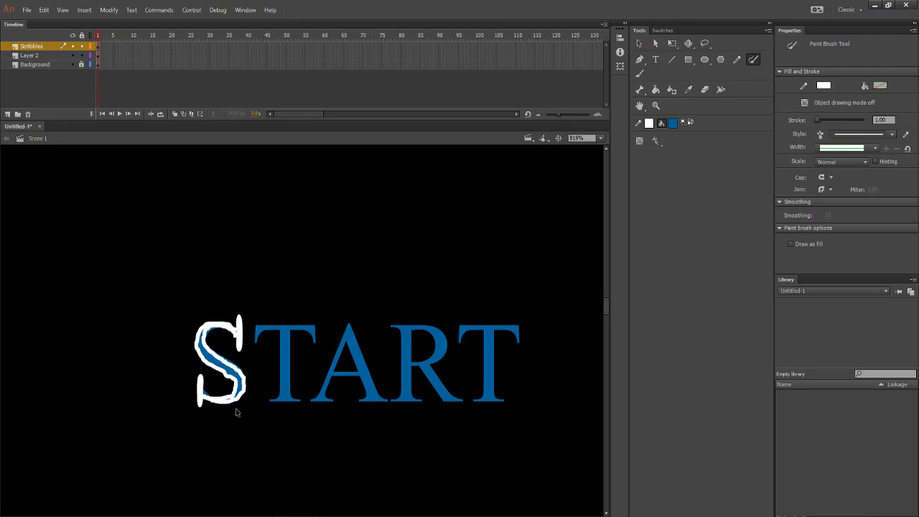
Undo the Ink-mode brush tracing of the S back to its two tip strokes.
key("ctrl+z")
key("ctrl+z")
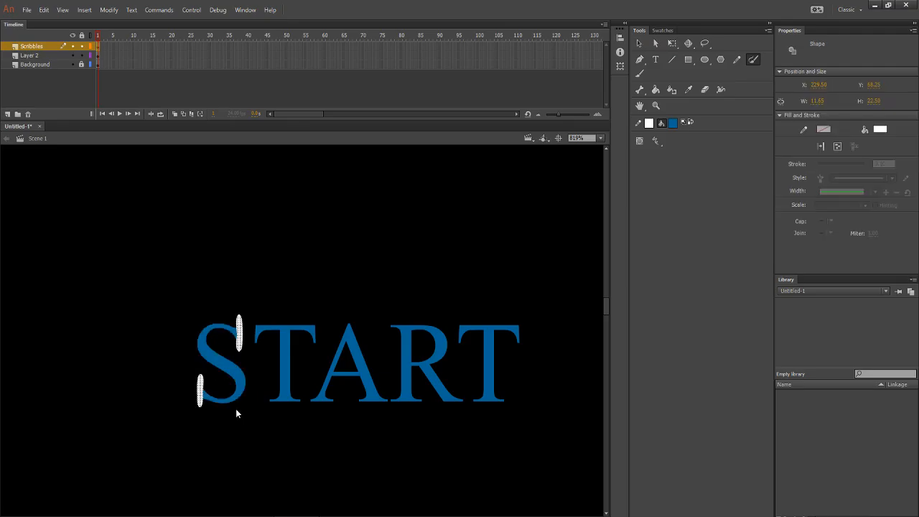
scroll(186, 398, "up", 3)
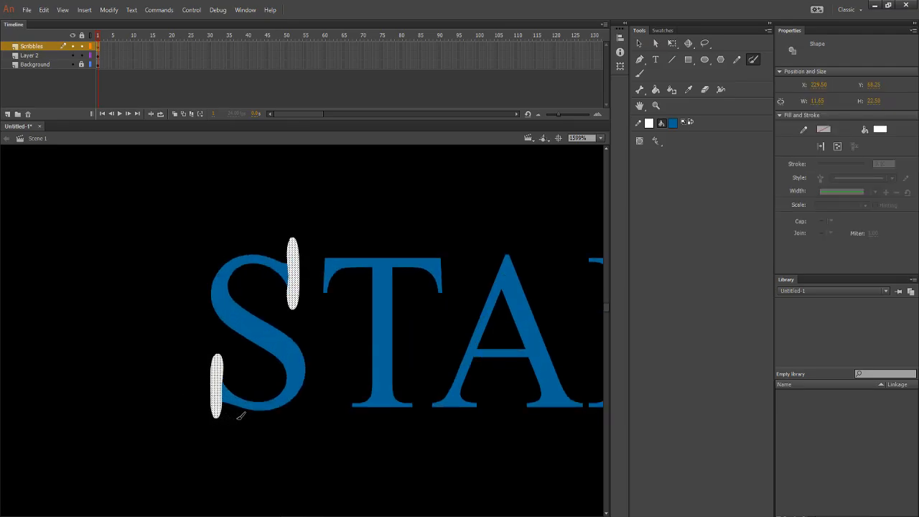
scroll(248, 415, "down", 4)
scroll(251, 410, "up", 3)
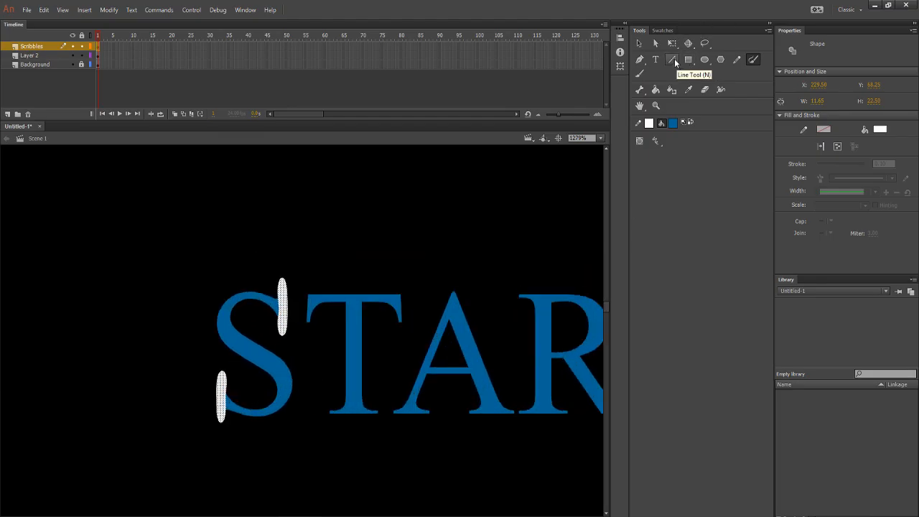
Try tracing the S with a chain of short white Line tool segments between its two tip strokes.
left_click(672, 59)
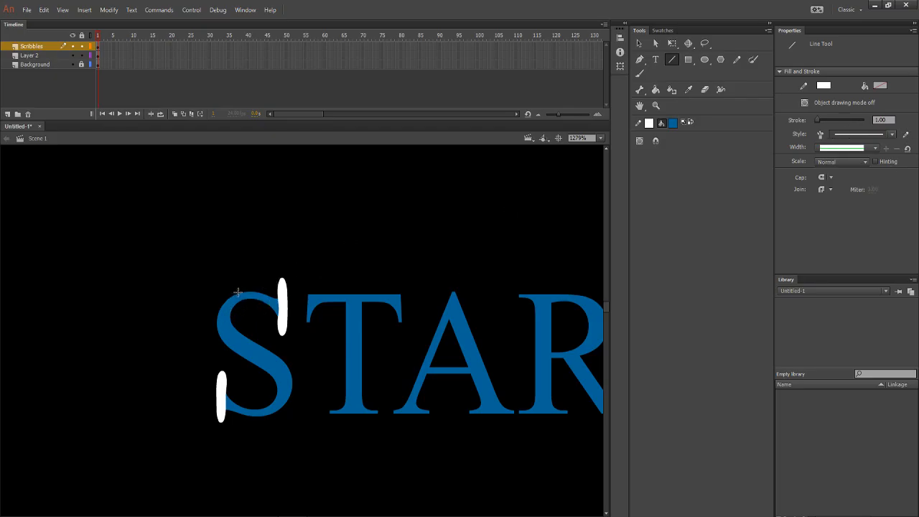
mouse_move(237, 292)
left_mouse_down()
mouse_move(282, 316)
mouse_move(277, 298)
mouse_move(224, 334)
mouse_move(227, 344)
left_mouse_up()
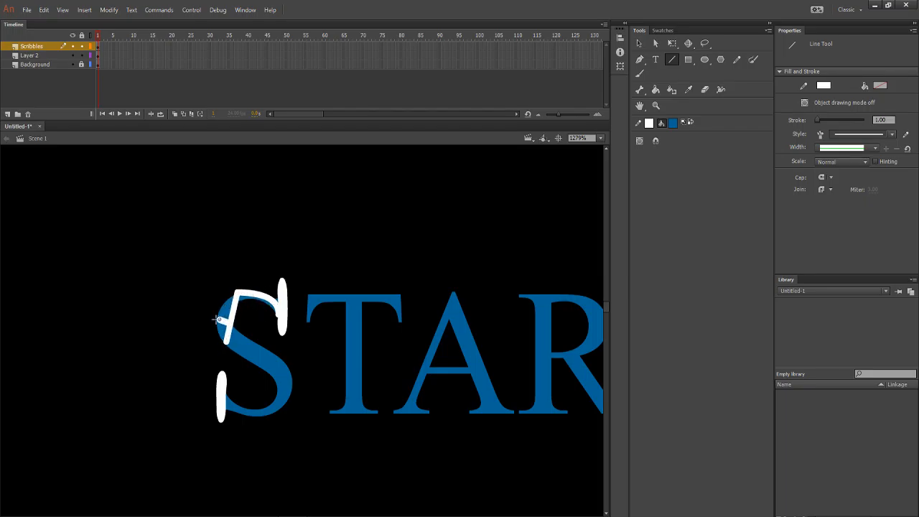
mouse_move(232, 319)
left_mouse_down()
mouse_move(214, 317)
mouse_move(245, 301)
left_mouse_up()
mouse_move(226, 341)
left_mouse_down()
mouse_move(276, 375)
mouse_move(278, 393)
mouse_move(266, 374)
mouse_move(282, 390)
mouse_move(267, 407)
mouse_move(225, 399)
mouse_move(259, 417)
left_mouse_up()
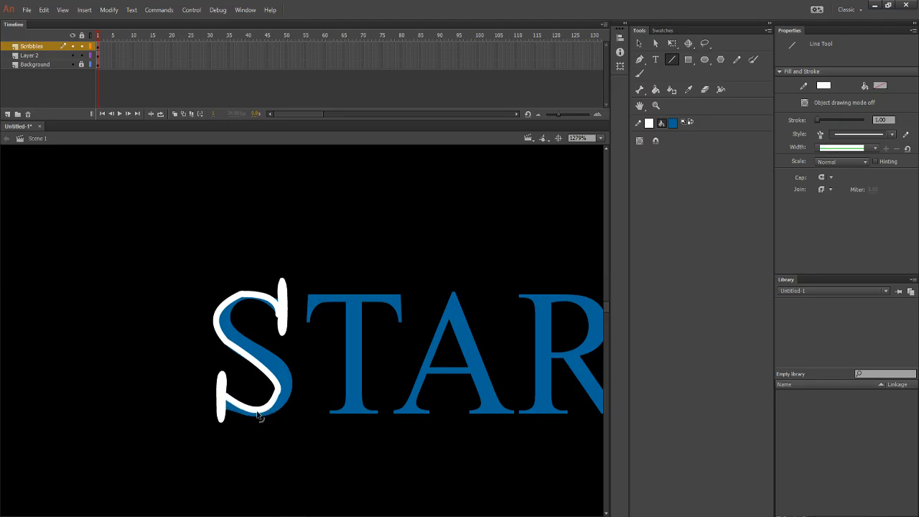
Undo the line tracing of the S and the earlier recolouring, back to the white START text.
scroll(268, 395, "down", 5)
key("ctrl+z")
key("ctrl+z")
key("ctrl+z")
key("ctrl+z")
key("ctrl+z")
key("ctrl+z")
key("ctrl+z")
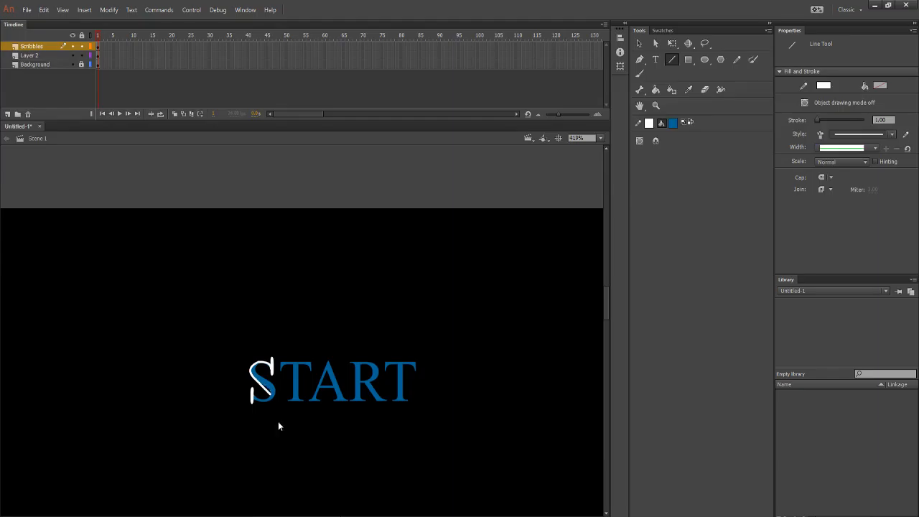
key("ctrl+z")
key("ctrl+z")
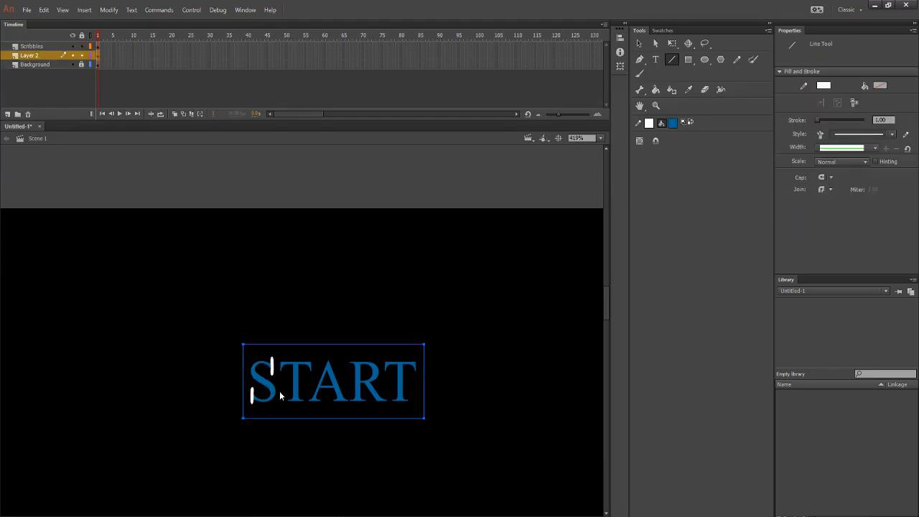
scroll(258, 401, "up", 2)
scroll(258, 402, "up", 5)
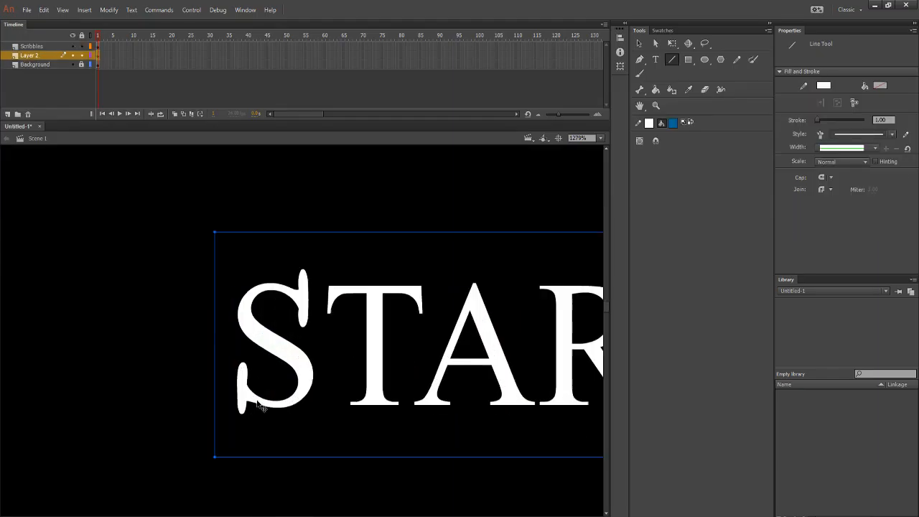
Delete the two white strokes at the tips of the S on the Scribbles layer.
left_click(245, 389, "ctrl")
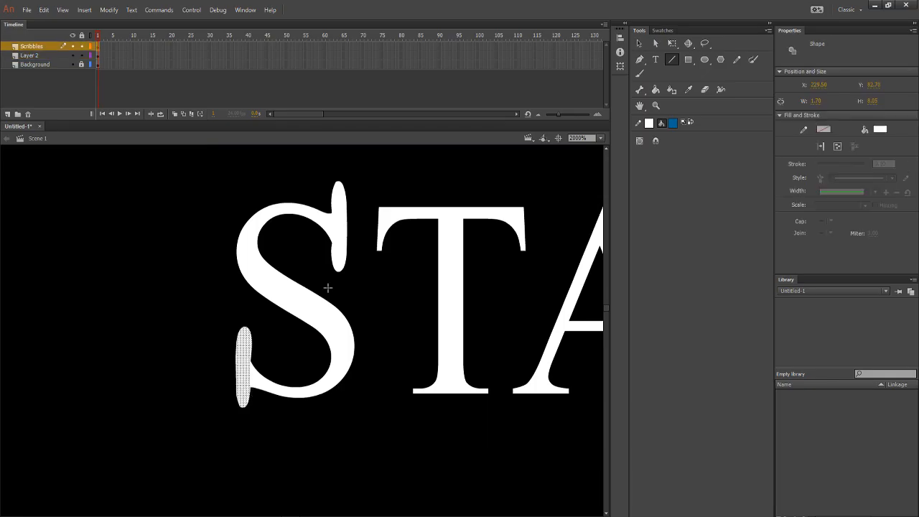
left_click(340, 249, "ctrl")
key("Delete")
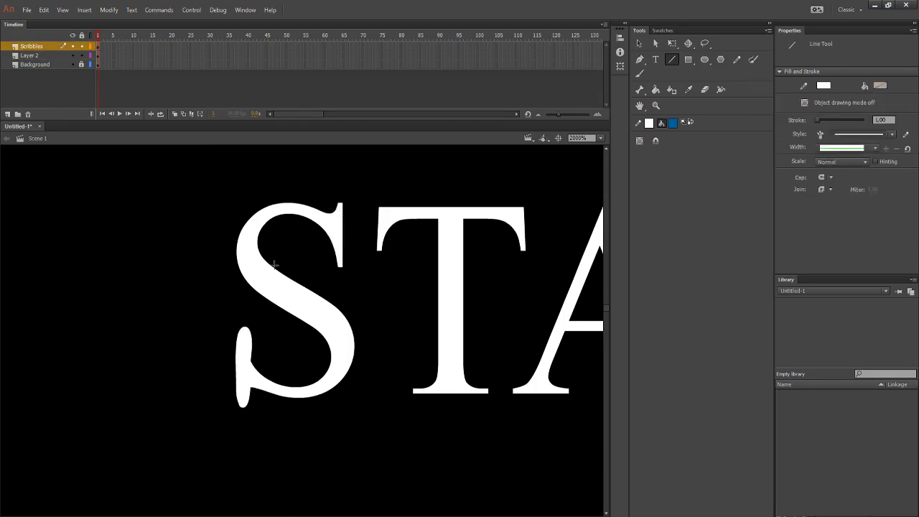
left_click(246, 370, "ctrl")
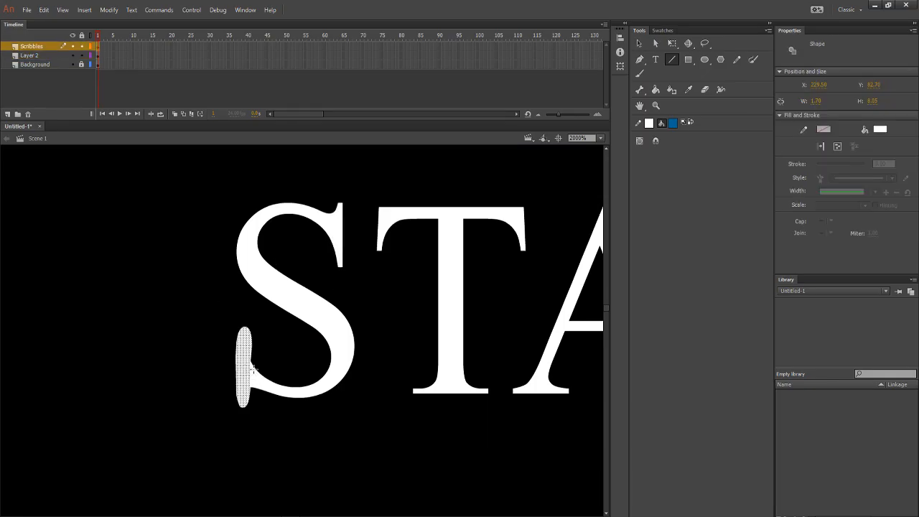
key("Delete")
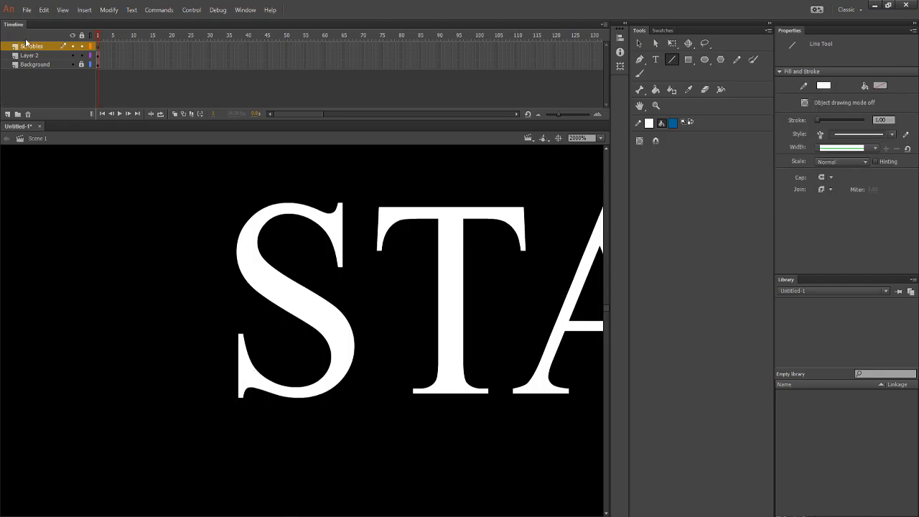
Break the START text on Layer 2 apart into separate letters and again into editable shapes.
left_click(37, 57)
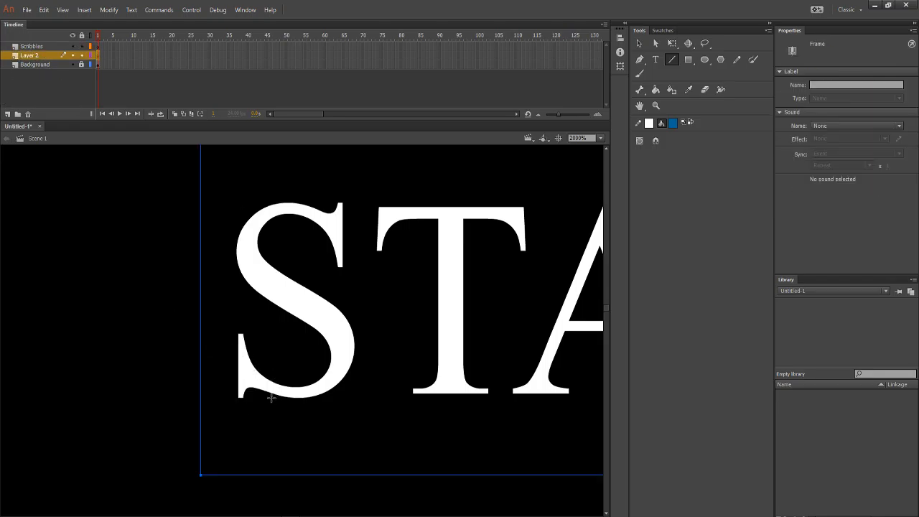
right_click(243, 379)
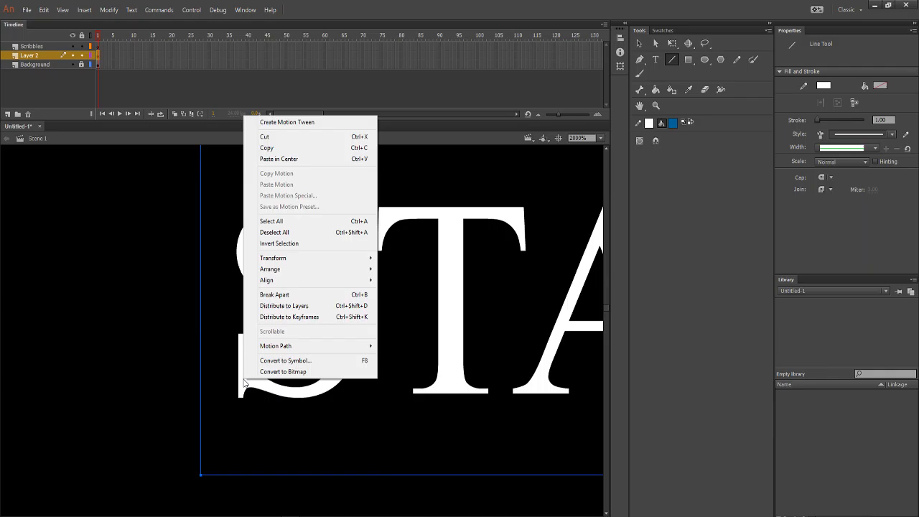
left_click(287, 293)
scroll(323, 353, "down", 1)
scroll(312, 357, "up", 1)
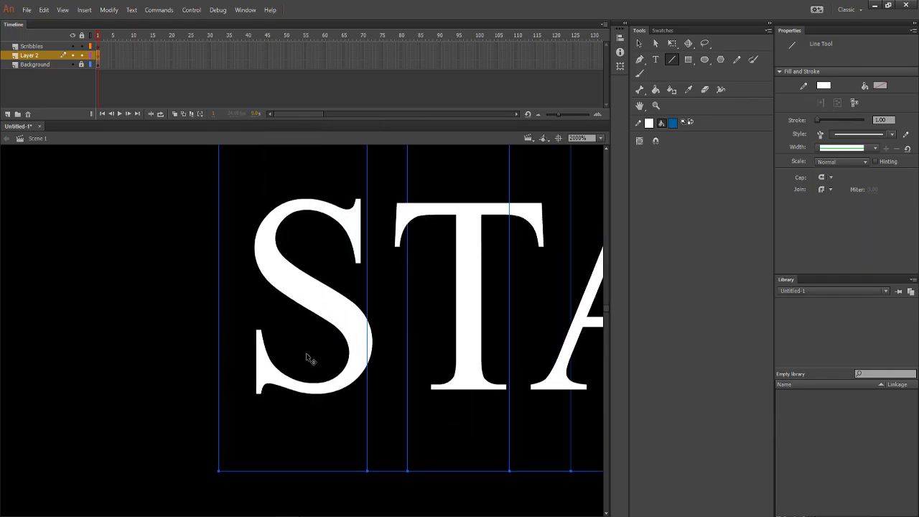
right_click(298, 384)
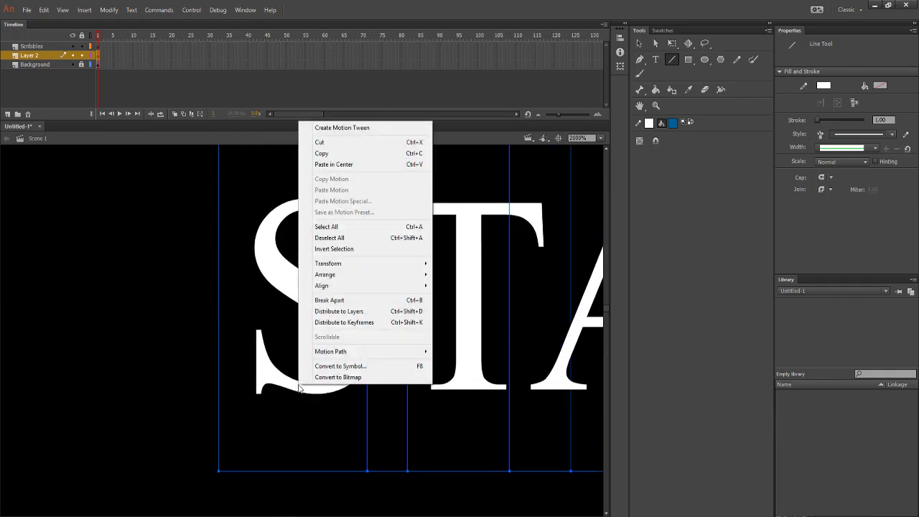
left_click(345, 300)
scroll(352, 334, "down", 2)
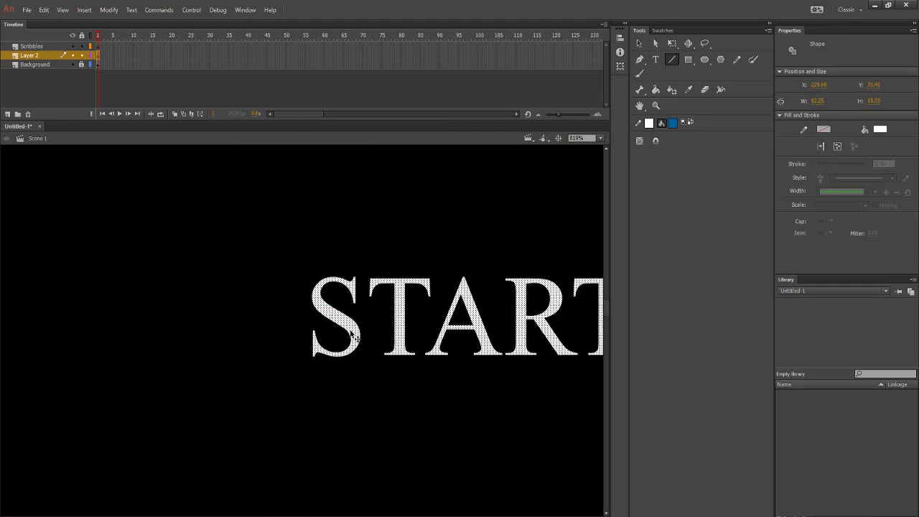
scroll(343, 352, "up", 1)
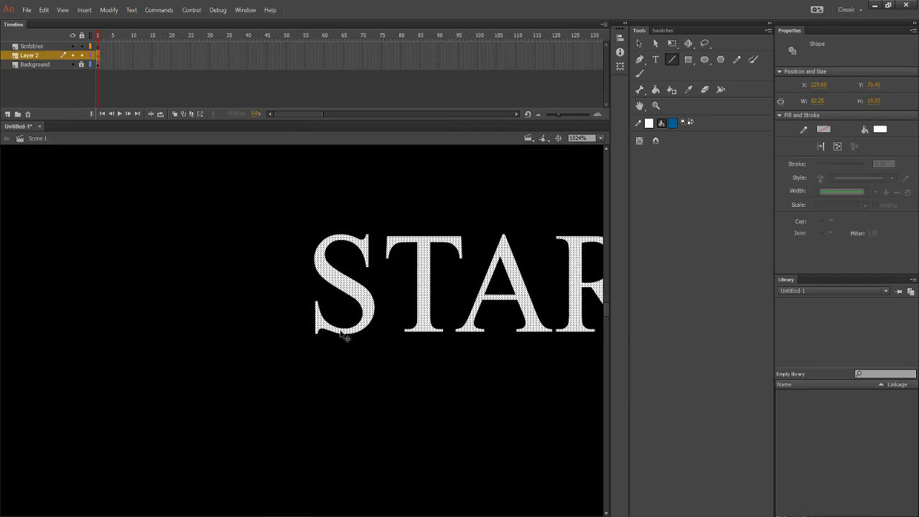
scroll(343, 334, "up", 1)
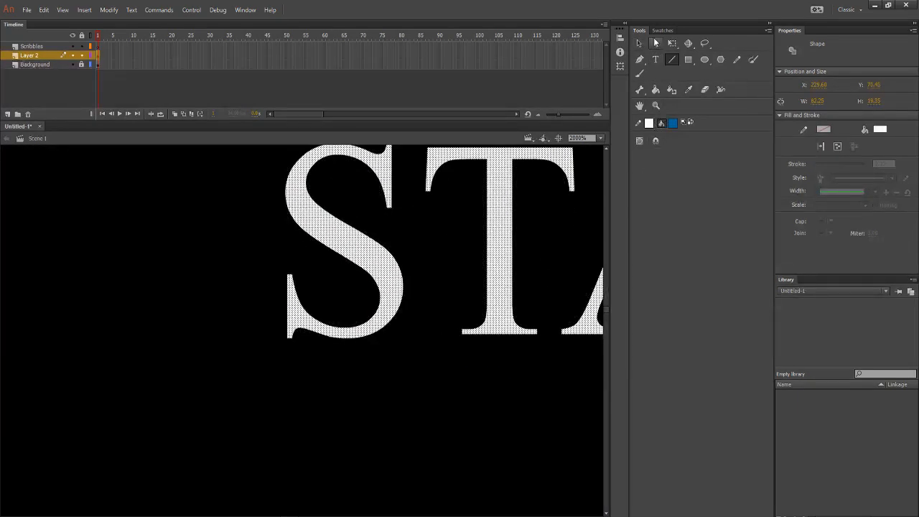
Try moving the lower curve of the S upward with the Subselection tool, and undo the move.
left_click(656, 43)
left_click(339, 345)
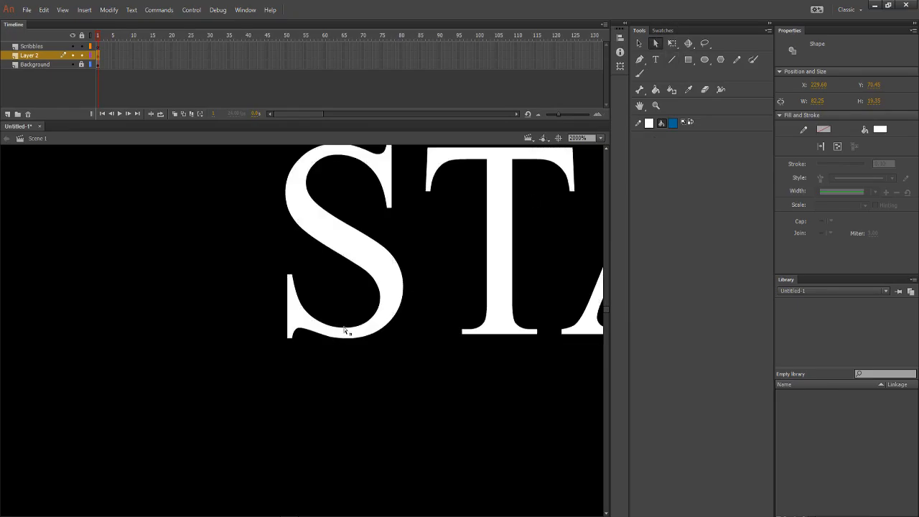
left_click(346, 331)
left_click(346, 330)
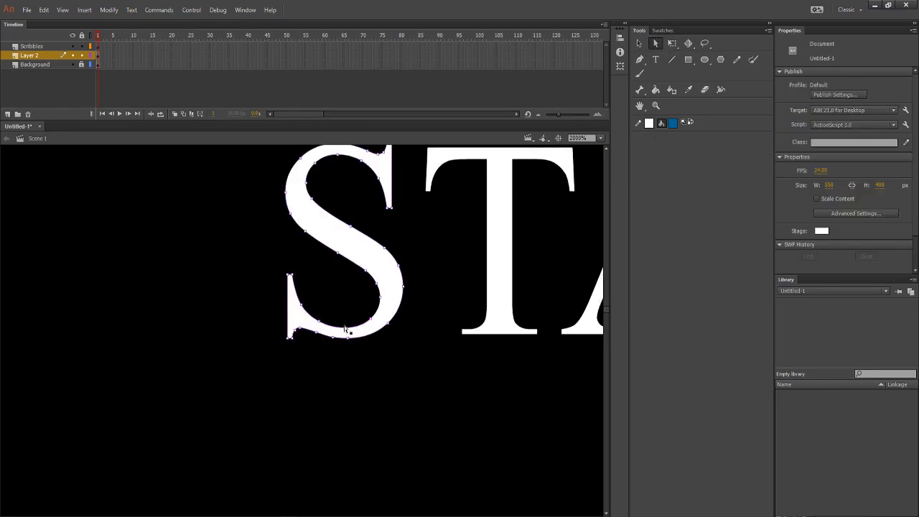
left_click_drag(346, 327, 345, 311)
key("ctrl+z")
scroll(344, 350, "down", 4)
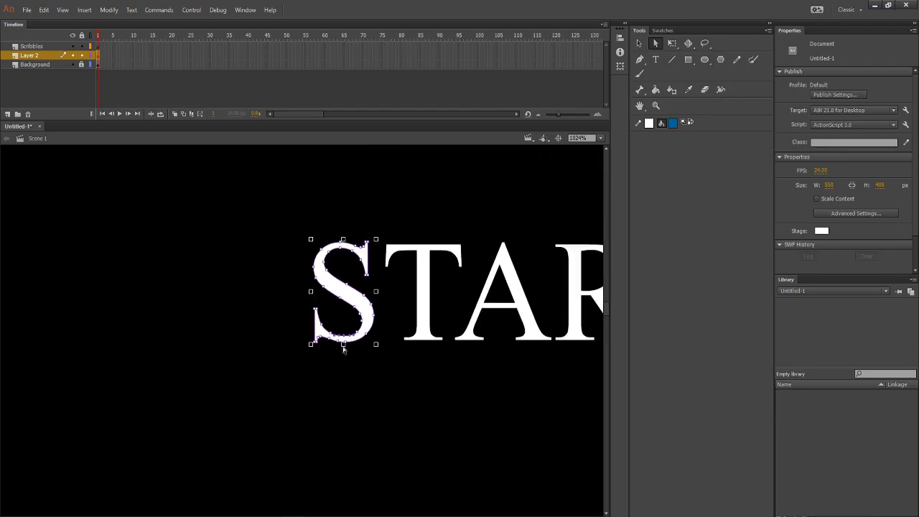
scroll(336, 387, "down", 2)
scroll(347, 371, "up", 4)
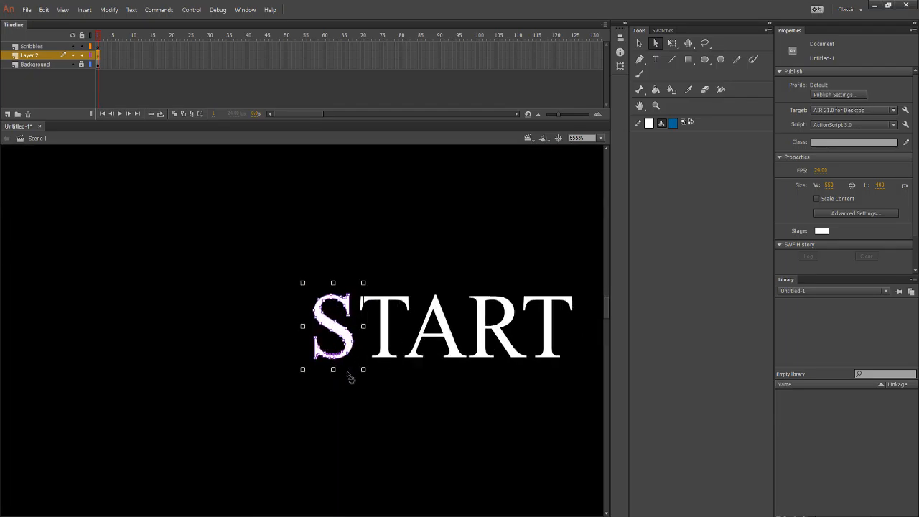
scroll(349, 374, "down", 2)
scroll(347, 374, "down", 1)
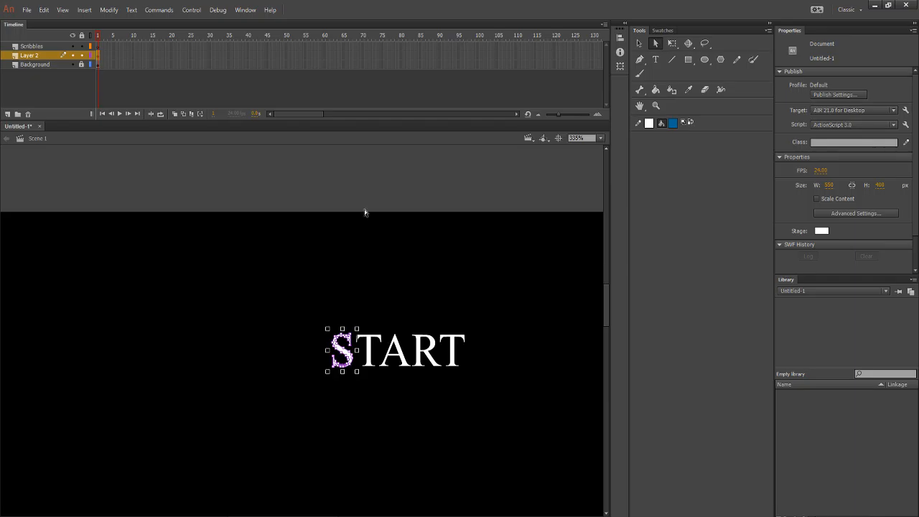
scroll(341, 410, "up", 5)
scroll(361, 390, "down", 5)
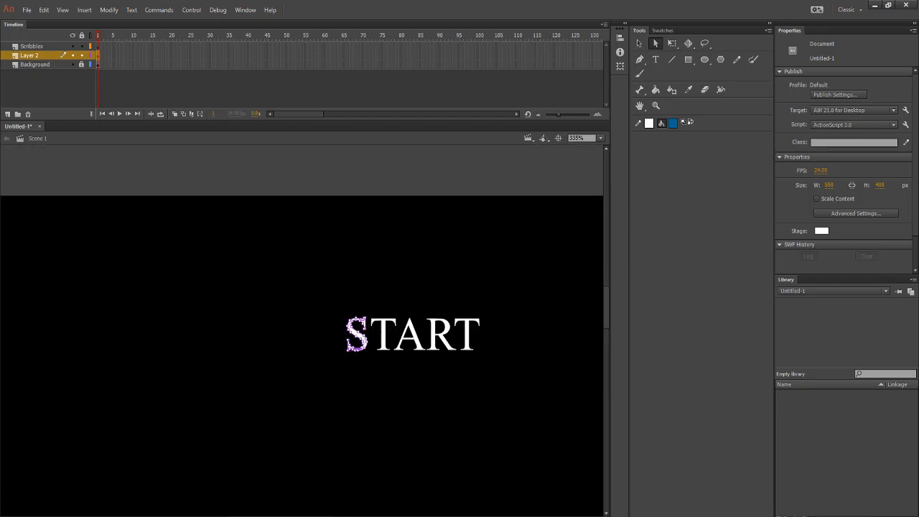
mouse_move(296, 516)
left_mouse_down()
mouse_move(313, 516)
mouse_move(303, 516)
left_mouse_up()
scroll(314, 434, "down", 4)
scroll(293, 431, "up", 5)
scroll(292, 429, "down", 2)
scroll(275, 428, "up", 3)
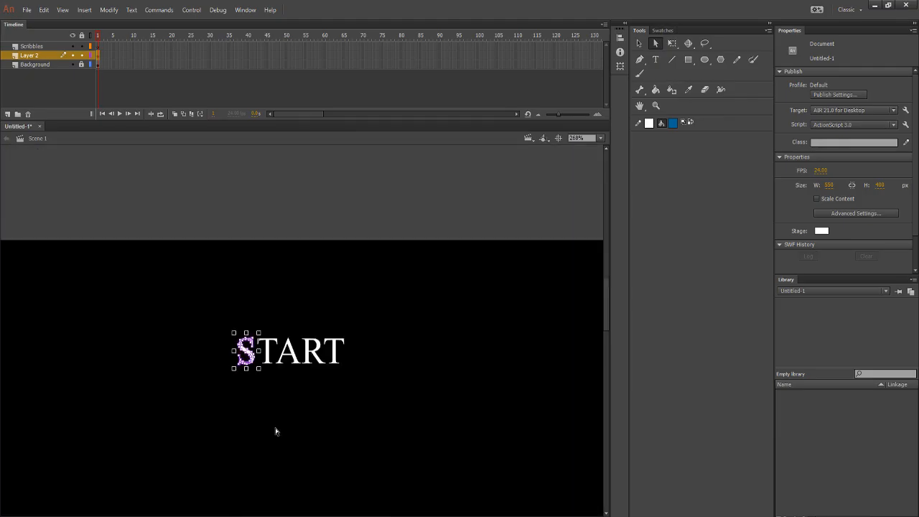
left_click_drag(607, 305, 605, 314)
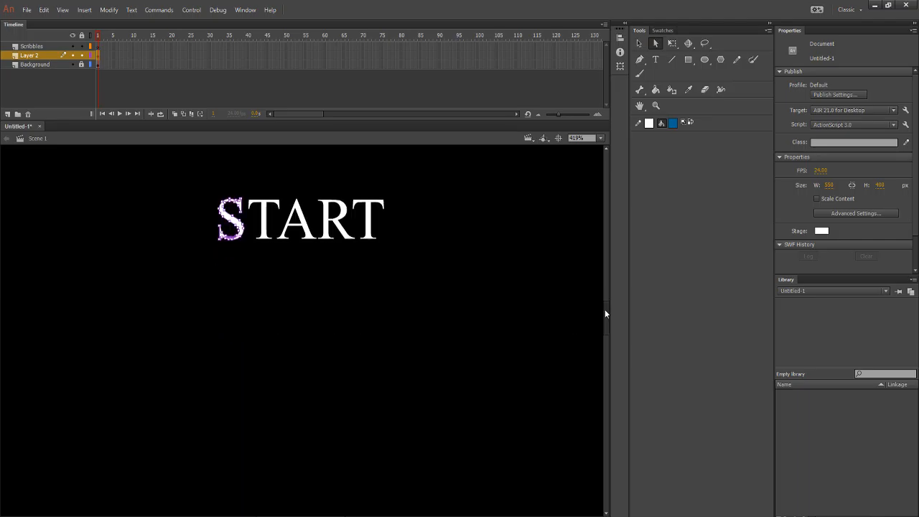
scroll(257, 348, "down", 7)
scroll(258, 346, "up", 5)
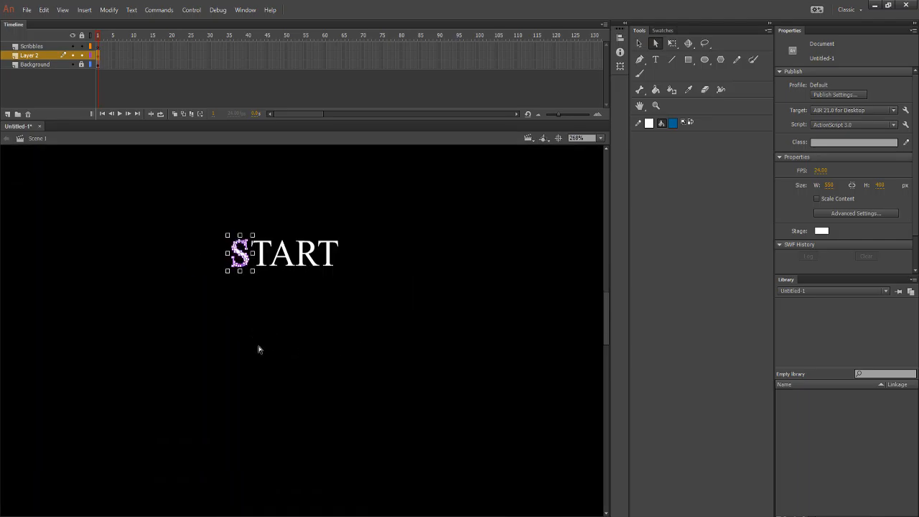
scroll(259, 347, "down", 3)
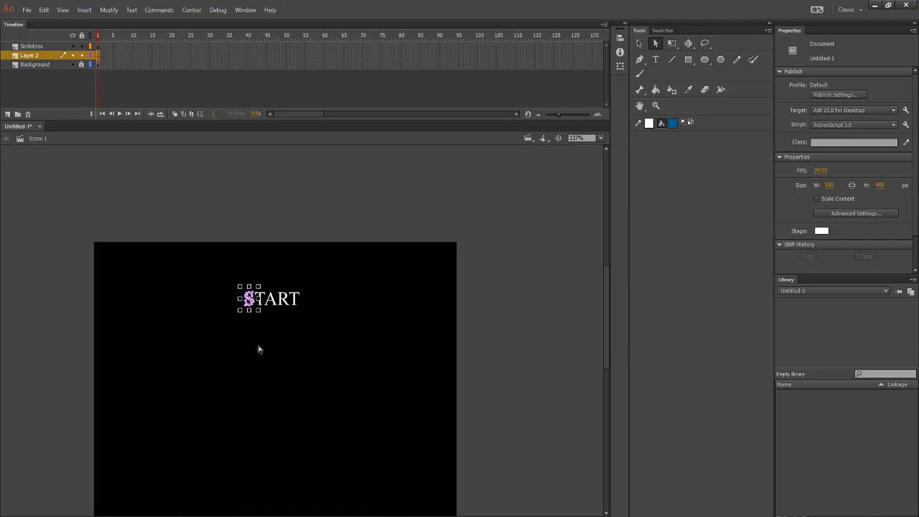
left_click(102, 38)
scroll(279, 372, "up", 3)
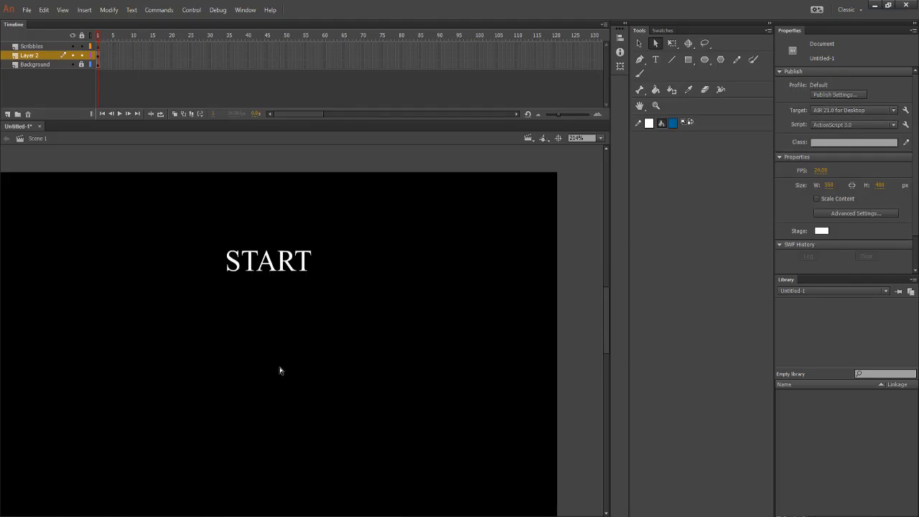
scroll(280, 372, "down", 2)
left_click_drag(309, 516, 296, 516)
scroll(334, 373, "down", 3)
scroll(334, 373, "up", 2)
scroll(334, 374, "down", 1)
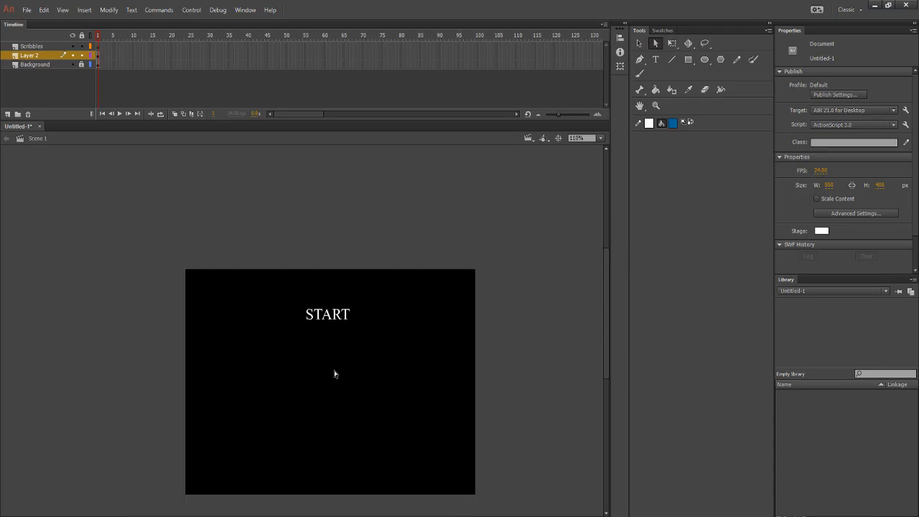
left_click_drag(607, 302, 606, 310)
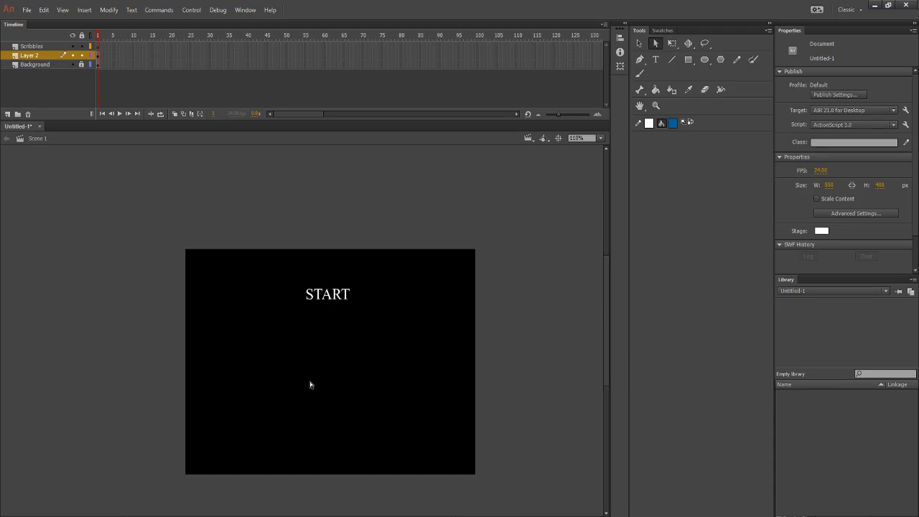
scroll(310, 384, "up", 2)
scroll(310, 383, "down", 1)
scroll(320, 384, "up", 1)
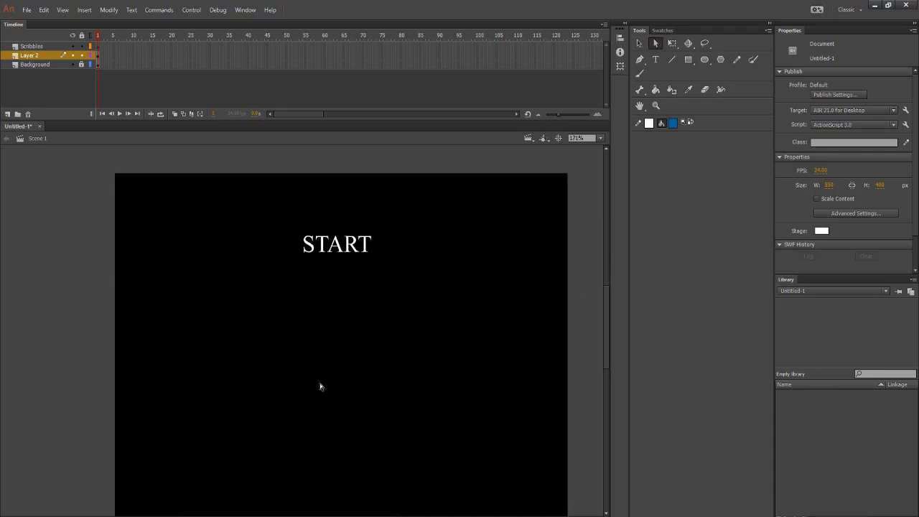
scroll(323, 263, "up", 3)
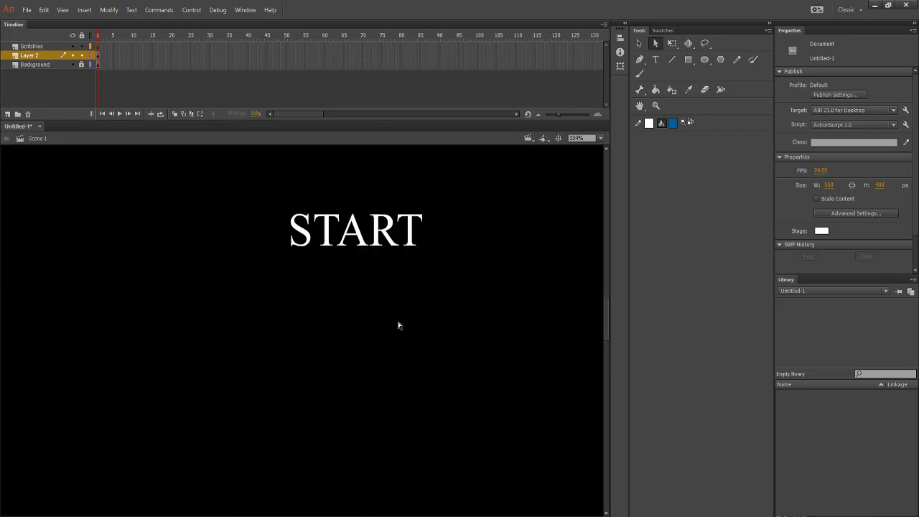
scroll(398, 323, "down", 4)
left_click_drag(277, 515, 292, 515)
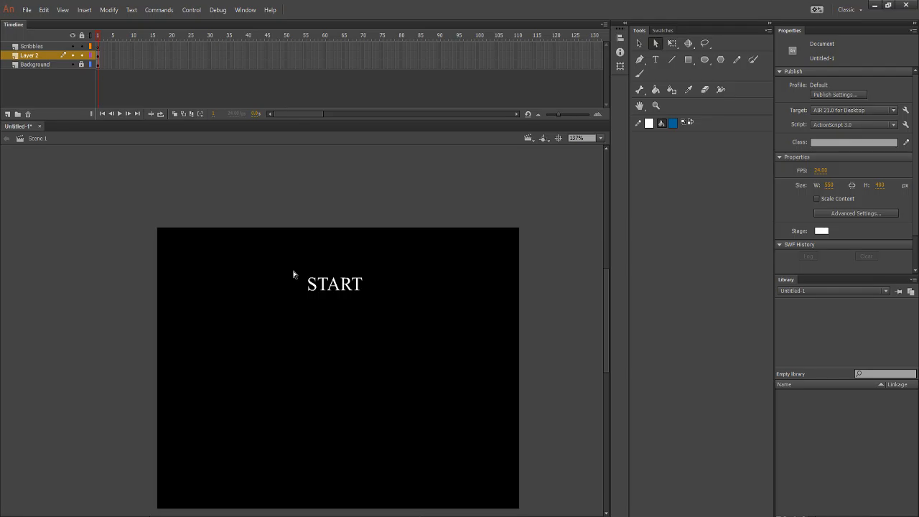
scroll(329, 300, "up", 2)
scroll(337, 303, "down", 3)
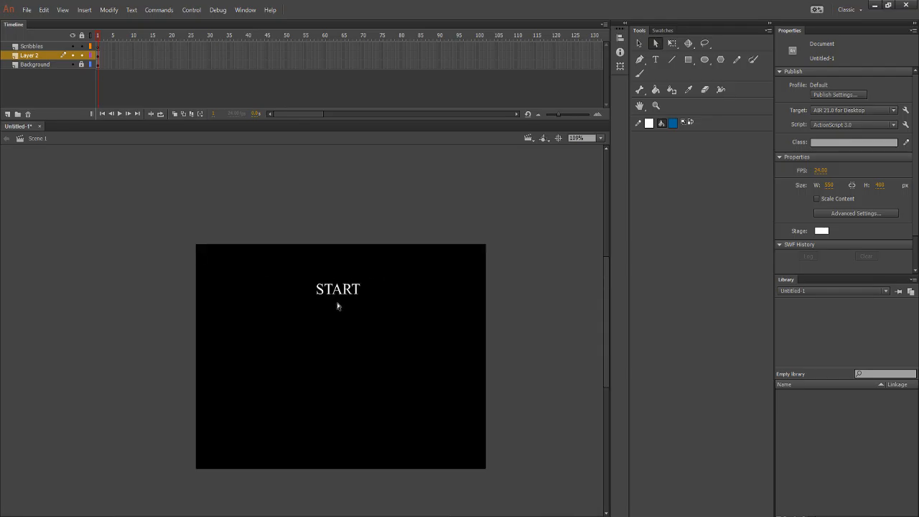
scroll(375, 357, "up", 2)
scroll(318, 343, "down", 1)
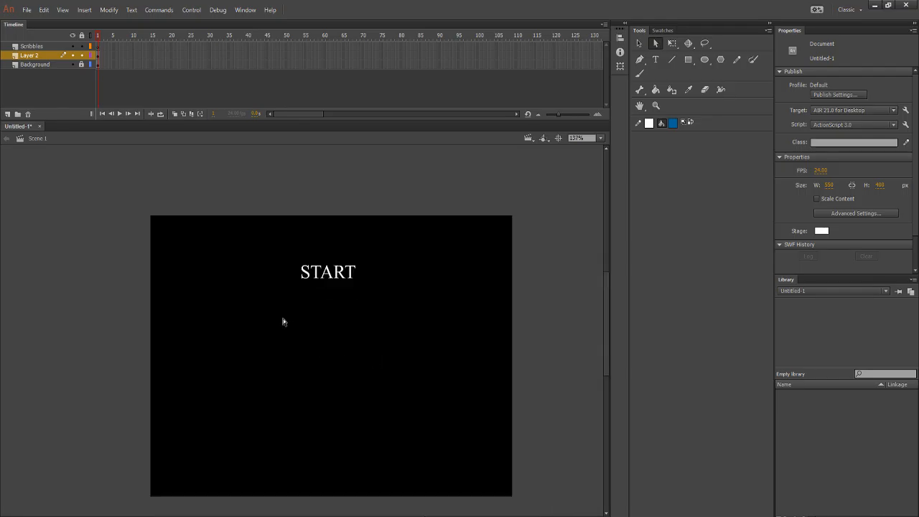
scroll(283, 321, "up", 1)
scroll(320, 288, "up", 1)
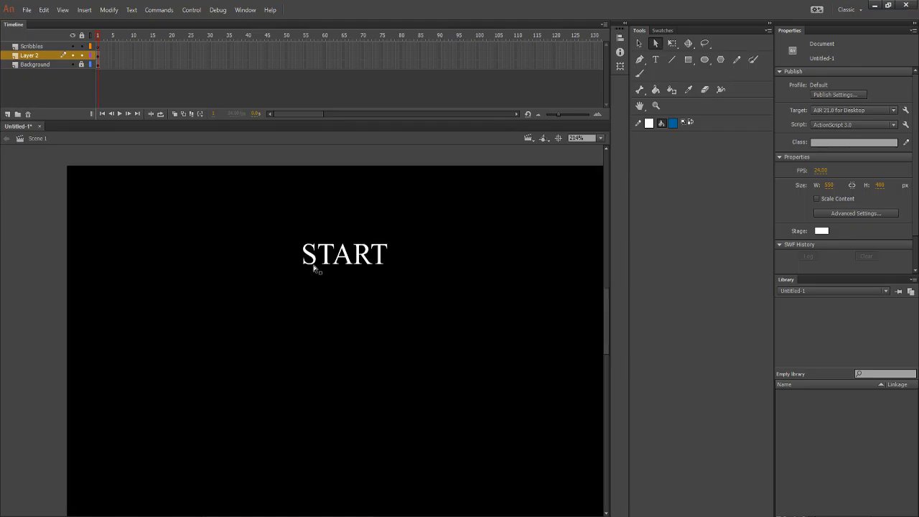
Display the anchor points of the S again and look over the context commands offered there.
left_click(314, 263)
scroll(316, 263, "up", 3)
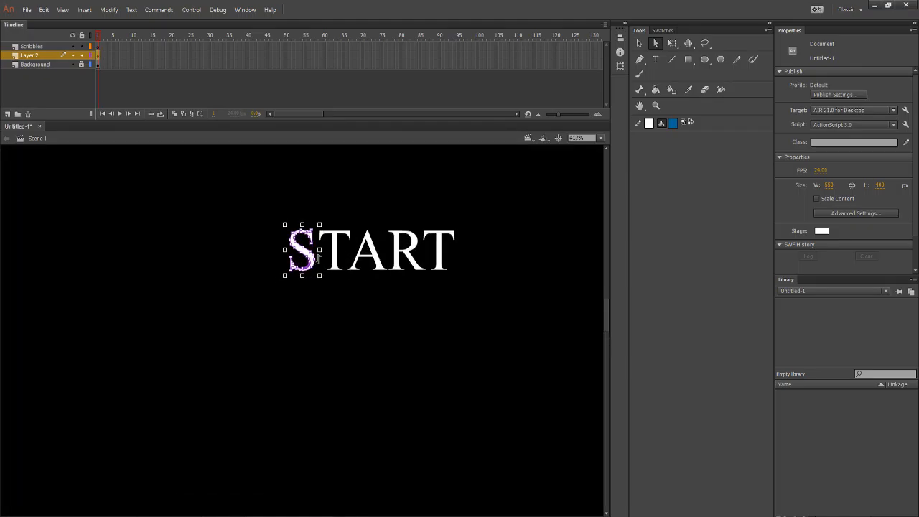
scroll(319, 257, "down", 1)
scroll(323, 259, "up", 2)
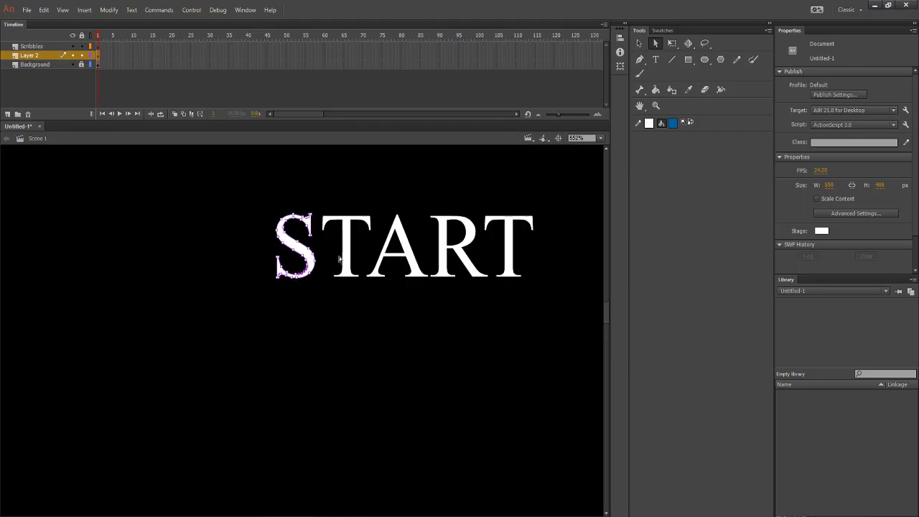
key("q")
scroll(339, 262, "down", 4)
scroll(335, 265, "up", 3)
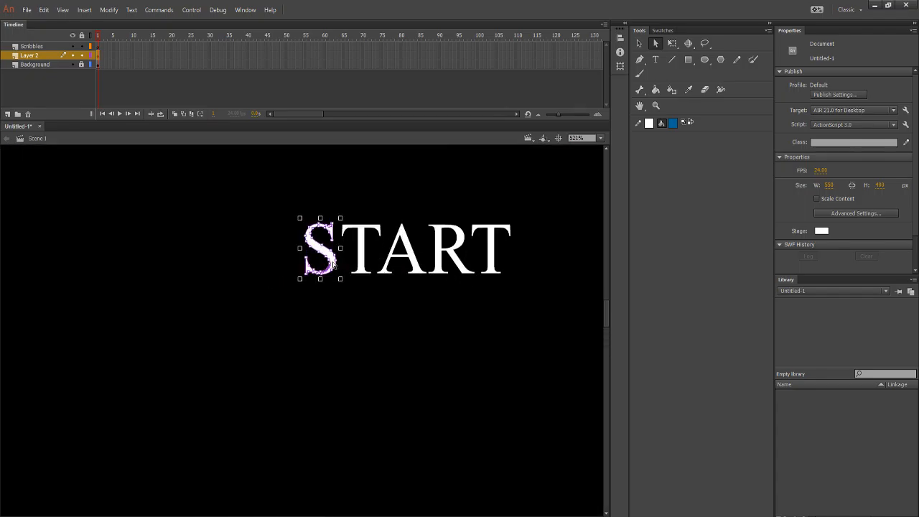
right_click(336, 265)
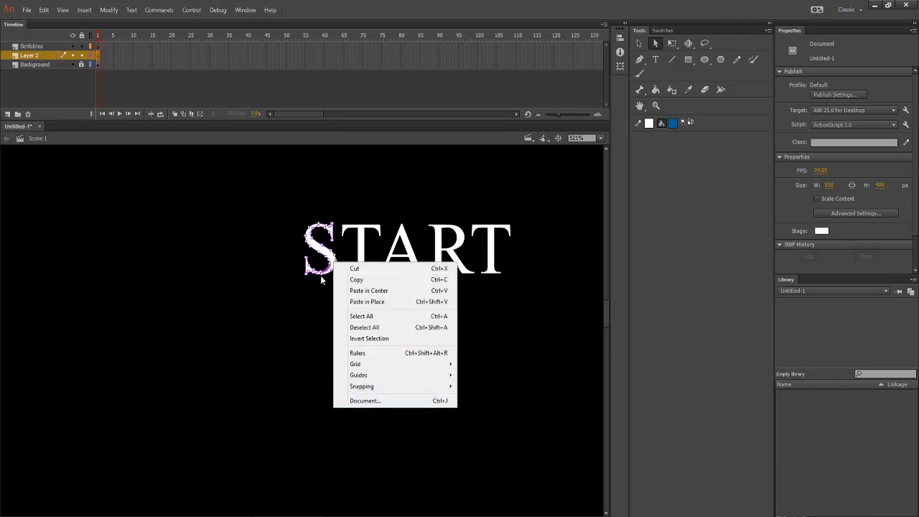
Select the S as a filled shape with the Selection tool and look over its object commands.
left_click(639, 43)
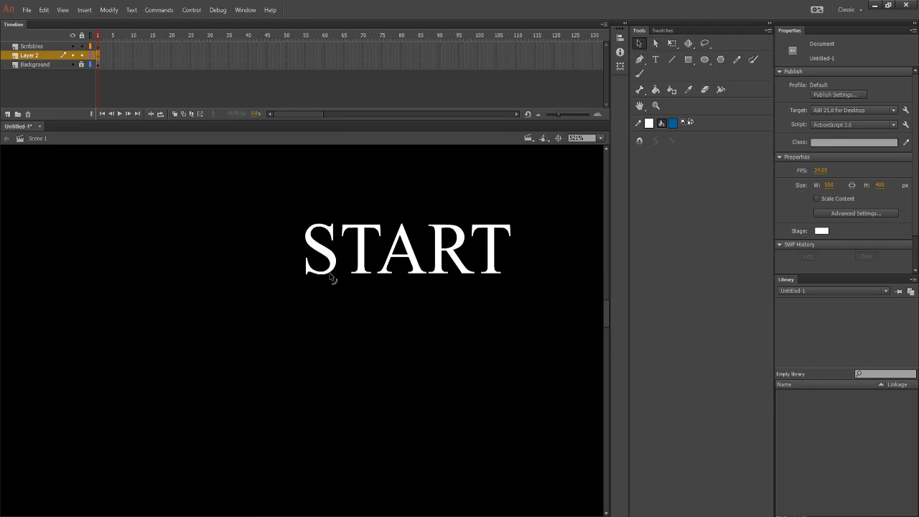
left_click(335, 280)
right_click(332, 275)
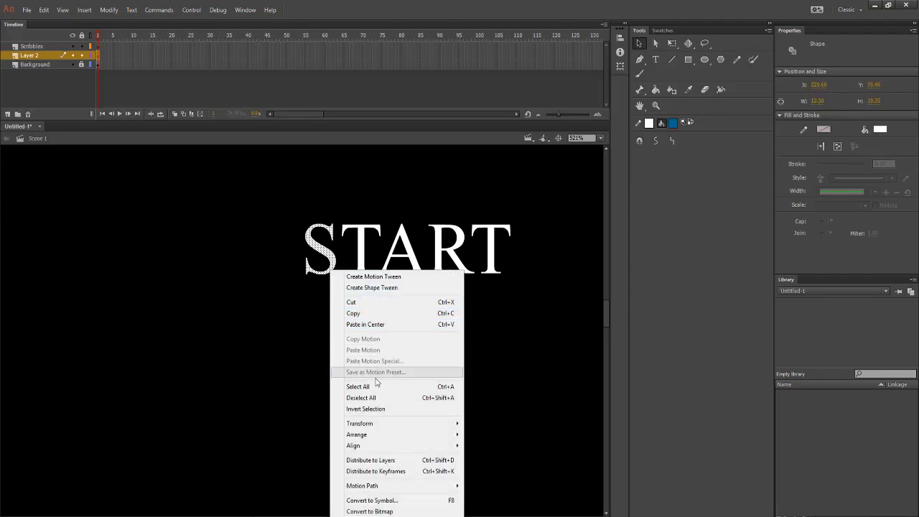
left_click(328, 273)
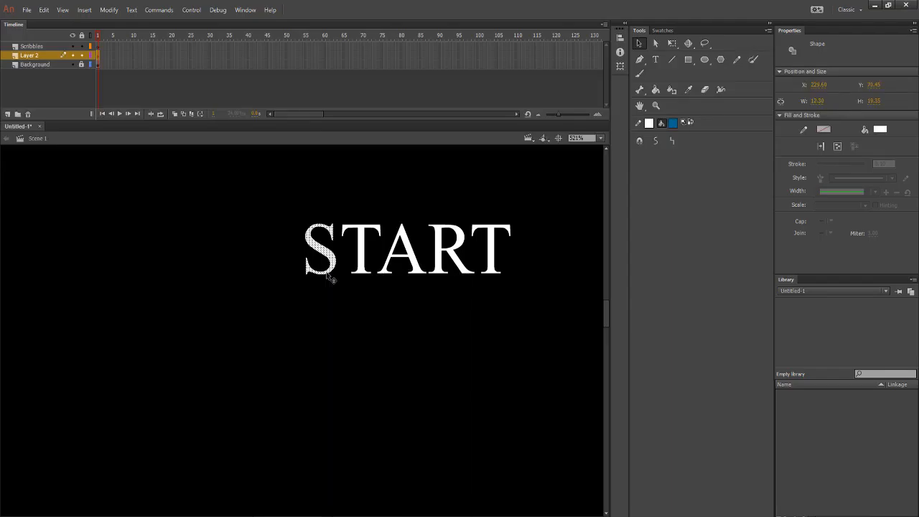
scroll(340, 285, "down", 3)
scroll(339, 312, "up", 2)
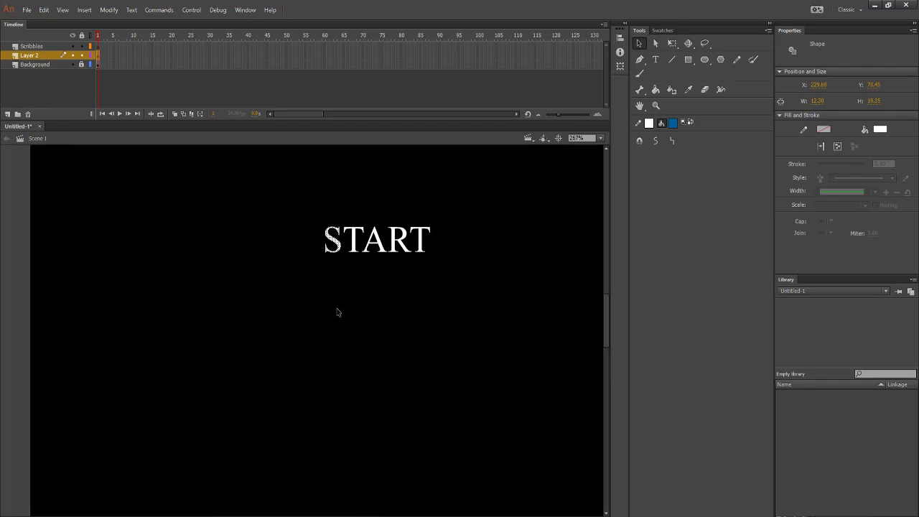
scroll(339, 312, "down", 2)
scroll(358, 313, "down", 2)
scroll(357, 310, "down", 1)
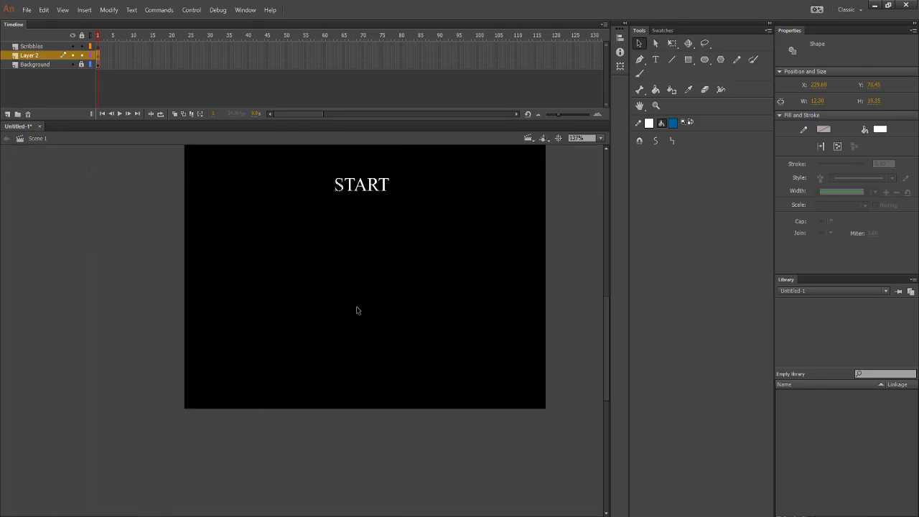
scroll(357, 309, "up", 1)
scroll(356, 307, "up", 2)
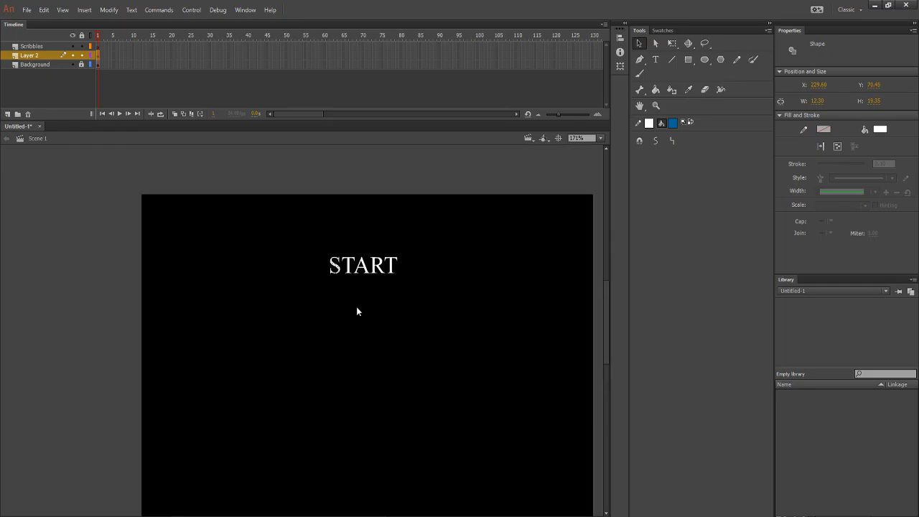
scroll(345, 314, "down", 2)
scroll(327, 347, "up", 1)
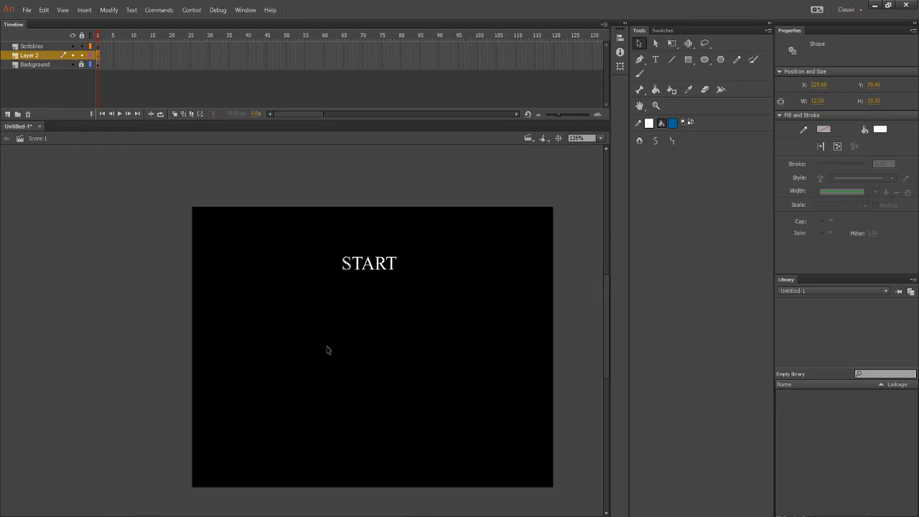
Select frames 24 and 60 on Layer 2 and look over the frame and keyframe commands available at frame 60.
left_click(92, 314)
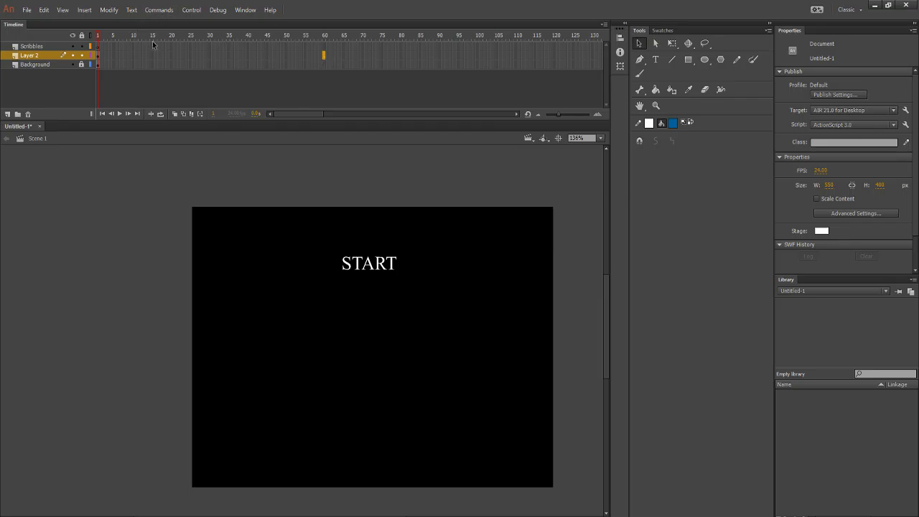
left_click(187, 54)
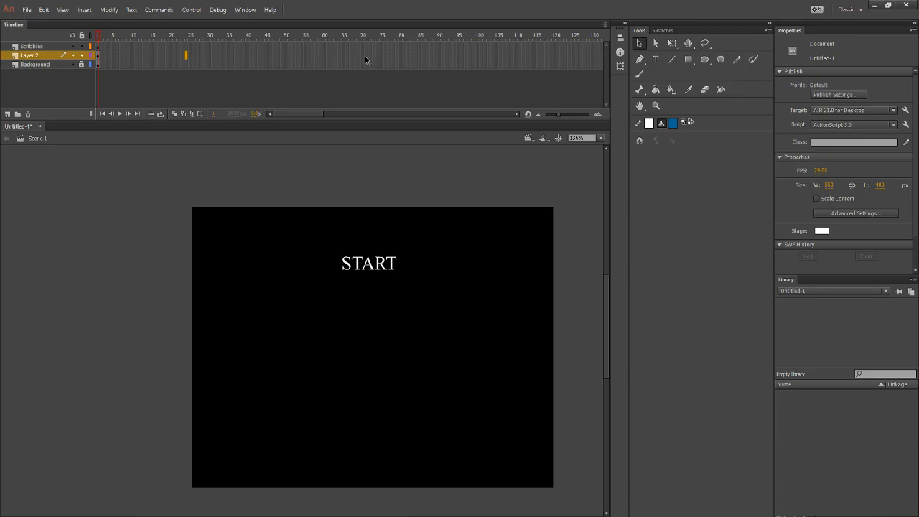
left_click(323, 55)
right_click(323, 56)
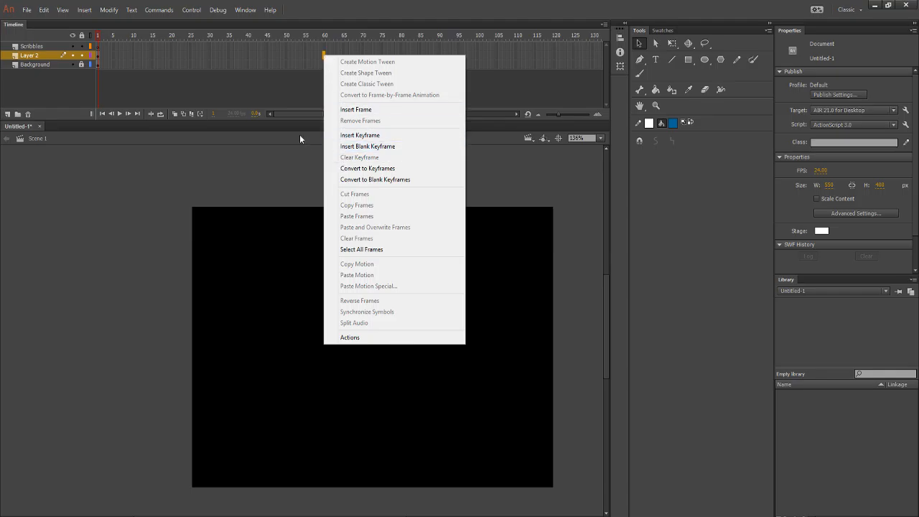
left_click(255, 114)
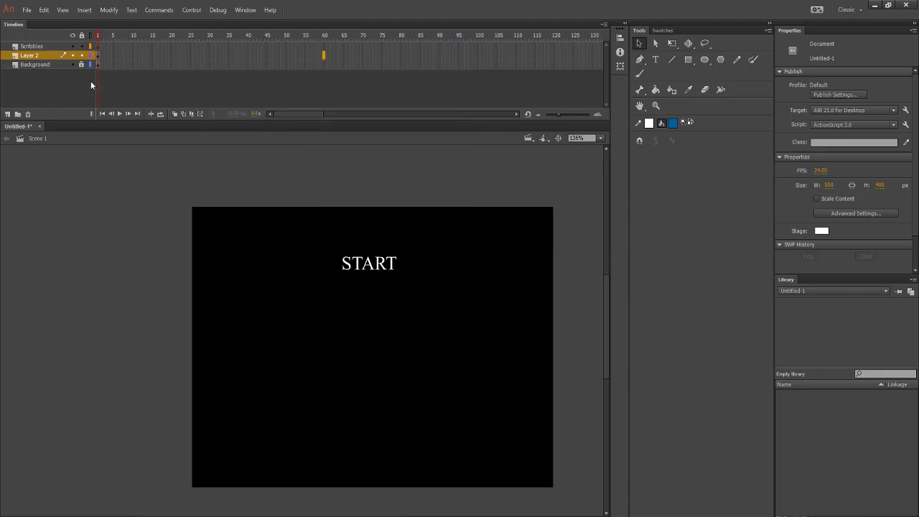
mouse_move(98, 55)
left_mouse_down()
mouse_move(102, 63)
mouse_move(332, 65)
mouse_move(394, 50)
left_mouse_up()
left_click(341, 91)
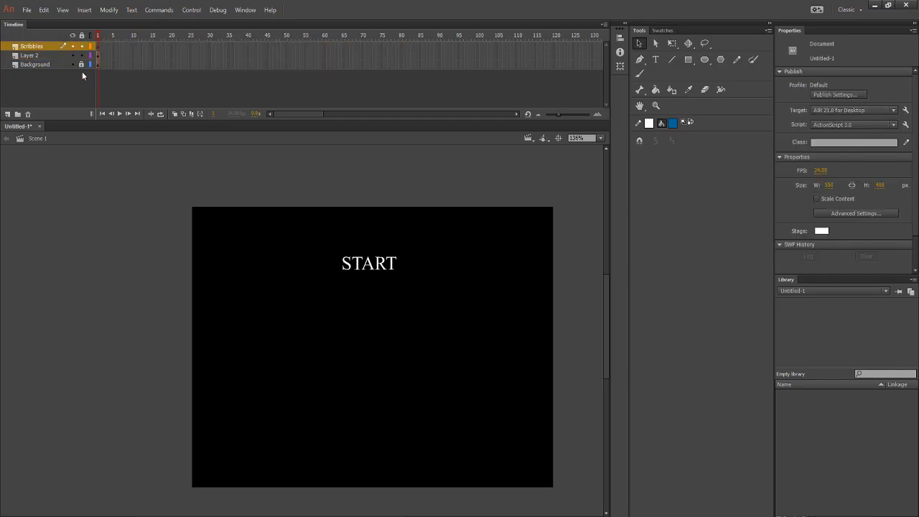
Move the keyframe holding START on Layer 2 from frame 1 to frame 65.
left_click_drag(96, 55, 368, 55)
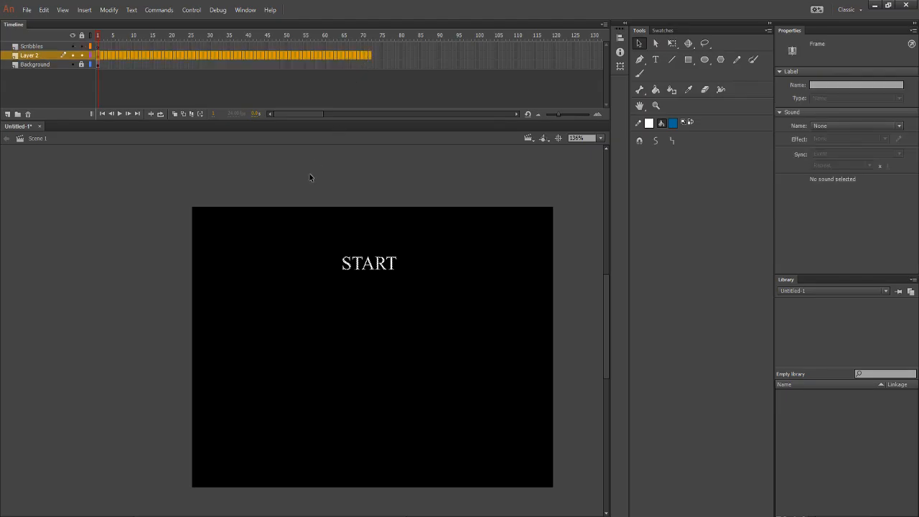
left_click(249, 93)
left_click(98, 55)
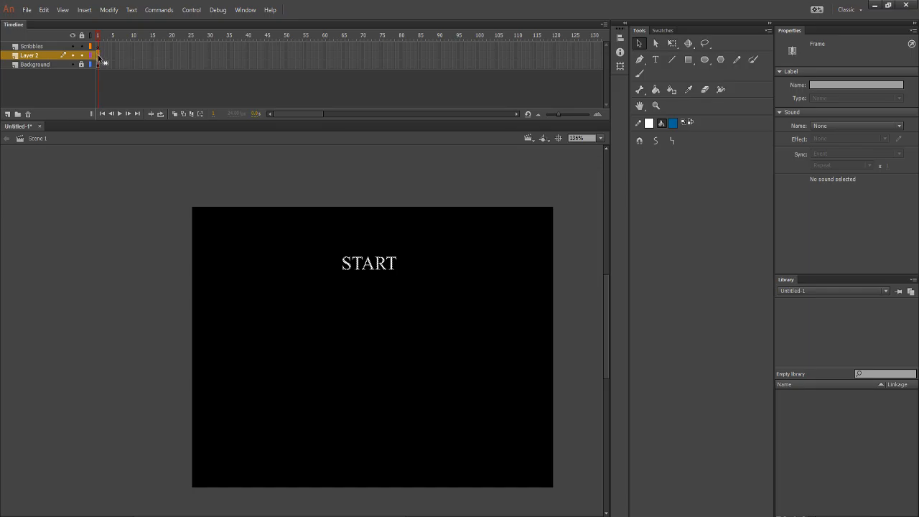
left_click_drag(276, 56, 343, 55)
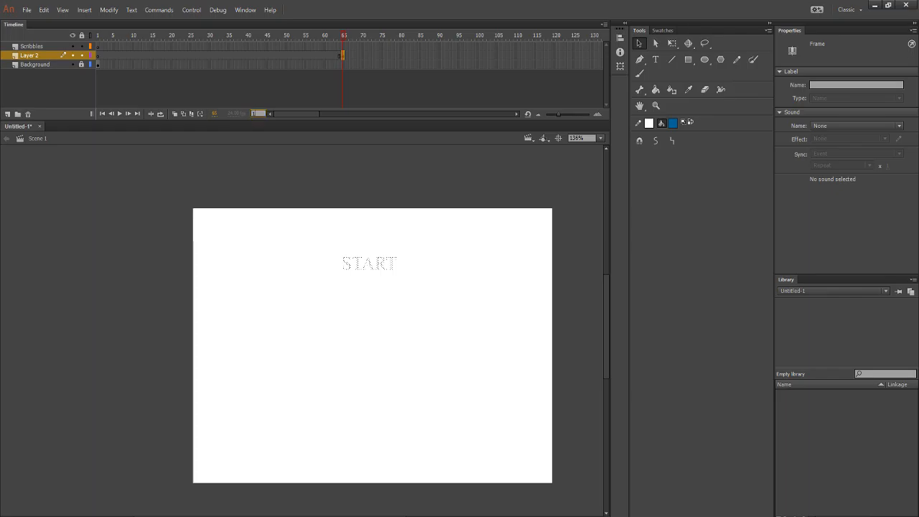
type("1")
key("Return")
left_click(219, 160)
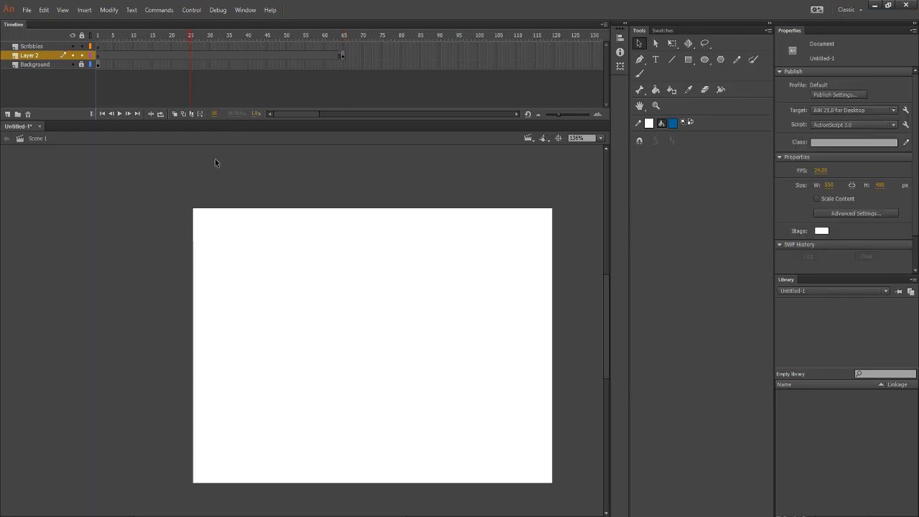
Move the Background layer's keyframe from frame 1 to frame 65 and scrub the timeline to check it.
left_click(97, 66)
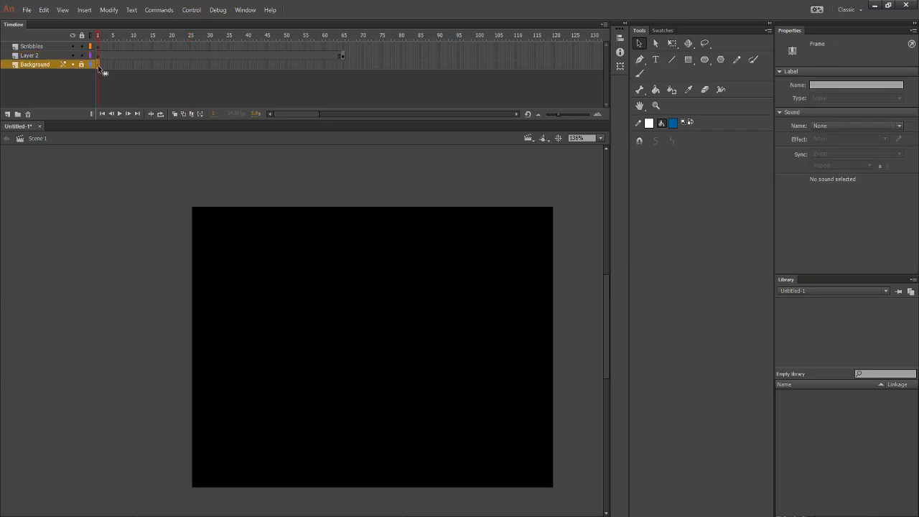
left_click_drag(98, 65, 370, 72)
mouse_move(540, 65)
left_mouse_down()
mouse_move(344, 63)
mouse_move(341, 36)
mouse_move(241, 54)
left_mouse_up()
left_click(285, 81)
left_click(344, 35)
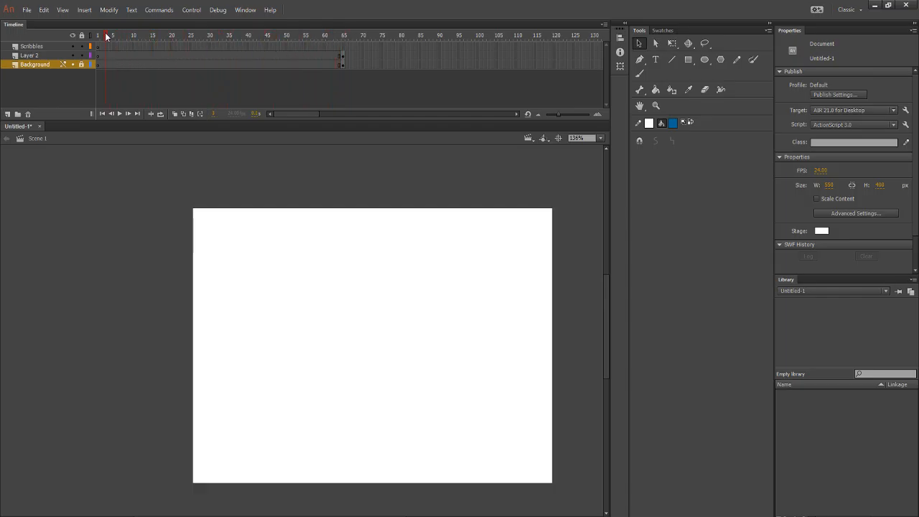
left_click_drag(102, 38, 248, 51)
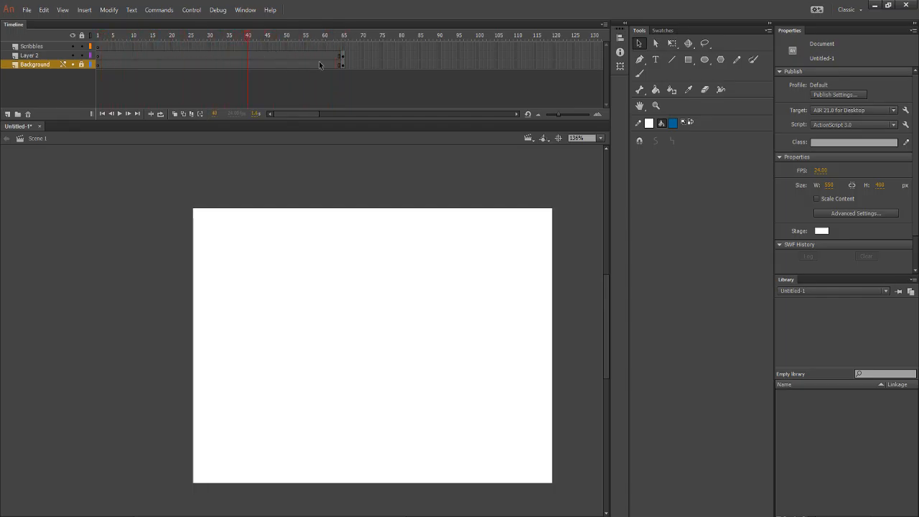
left_click(343, 67)
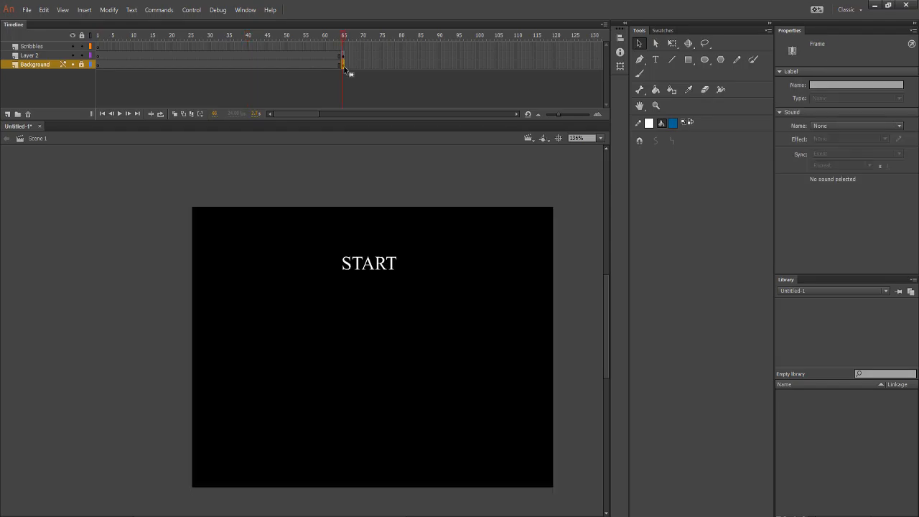
Copy the Background layer's frame 65 and paste it into frame 1.
right_click(99, 66)
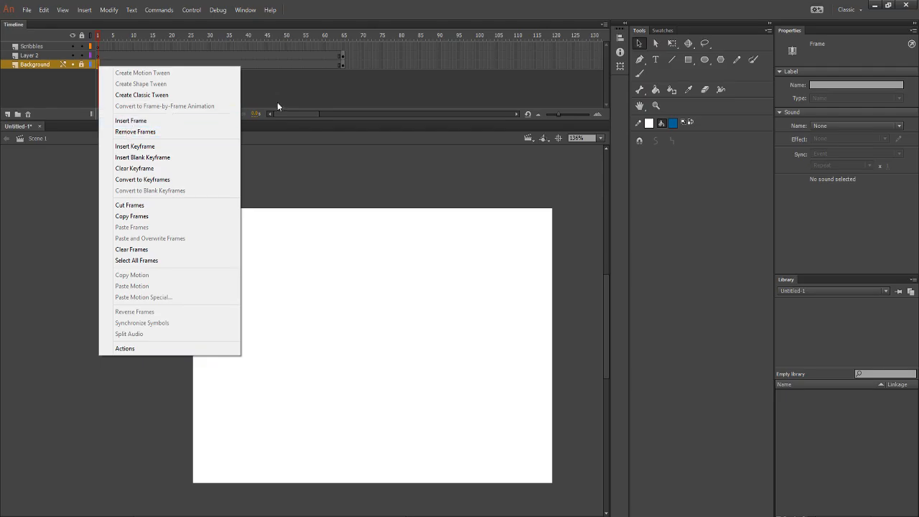
right_click(343, 64)
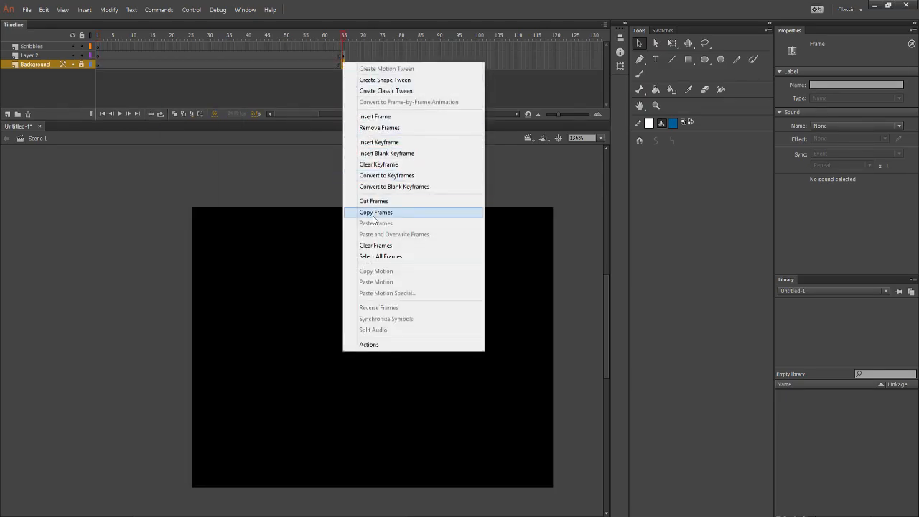
left_click(376, 212)
right_click(98, 65)
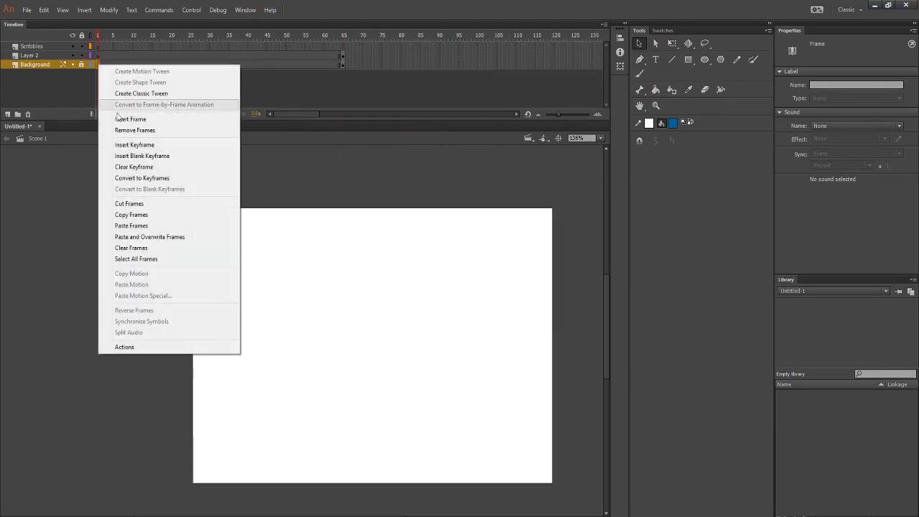
left_click(129, 226)
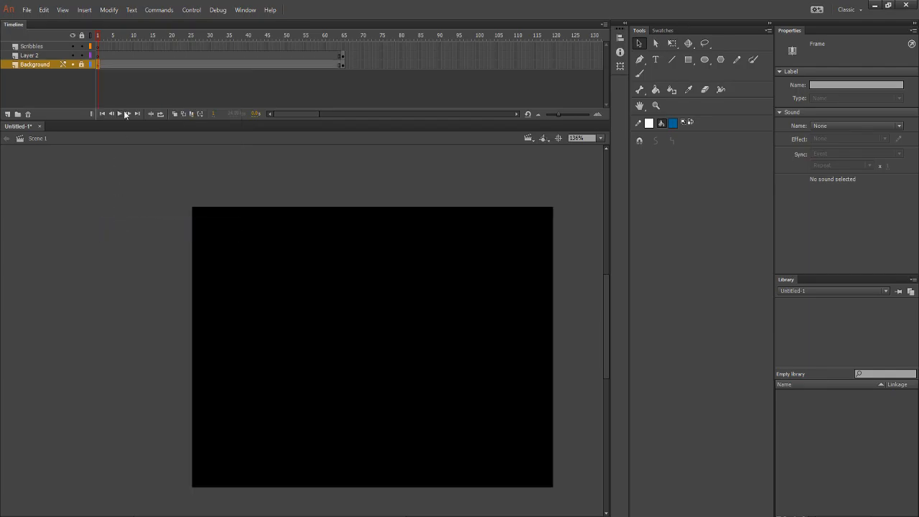
Copy frame 65 of Layer 2 into frame 1 and scrub through the timeline to check START.
left_click(99, 55)
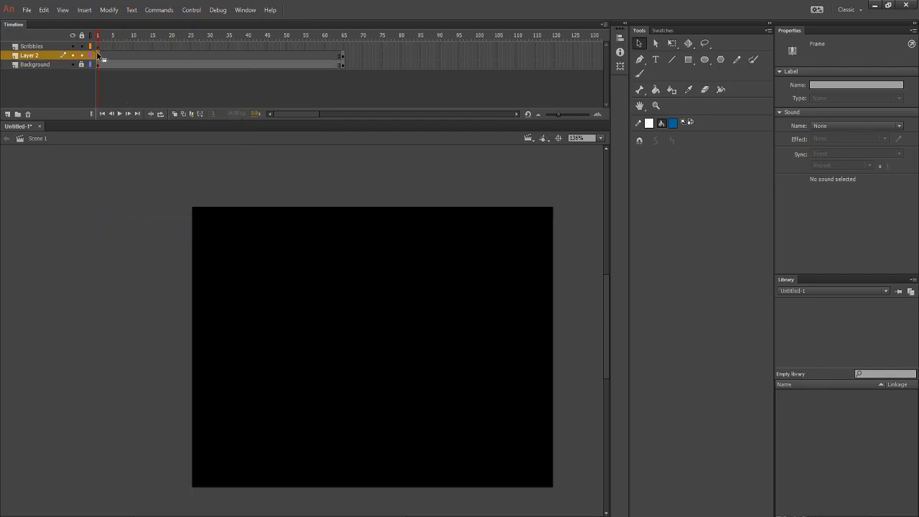
left_click(342, 60)
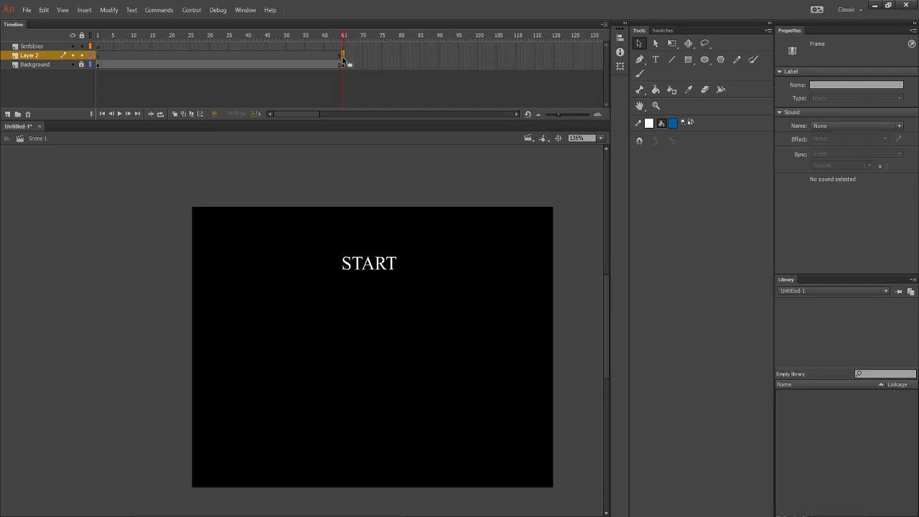
right_click(343, 58)
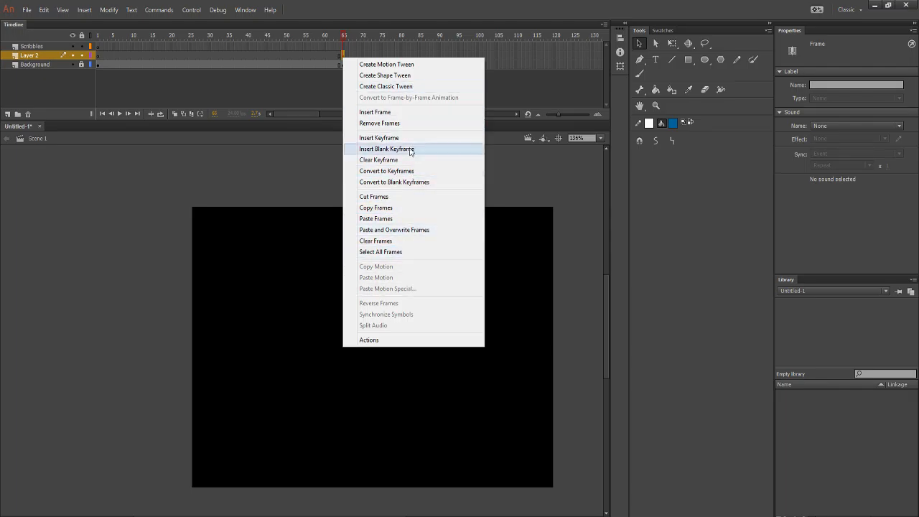
left_click(409, 208)
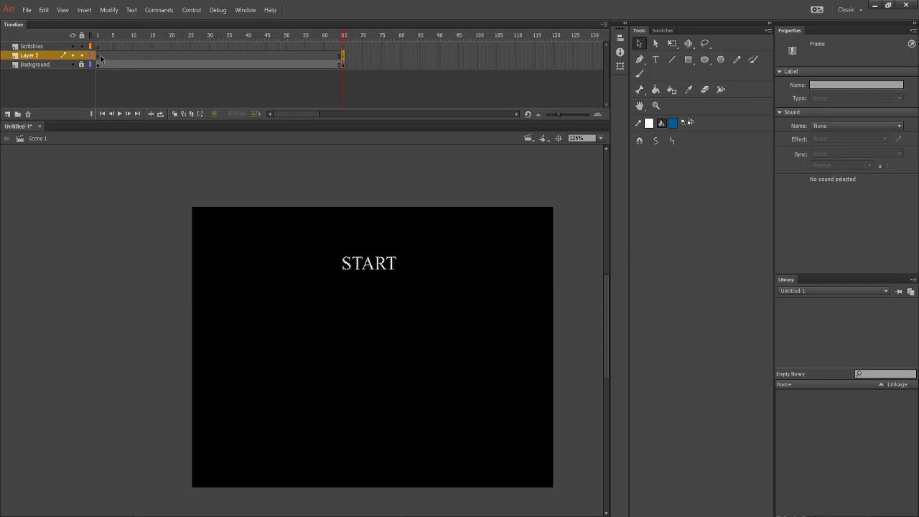
right_click(98, 59)
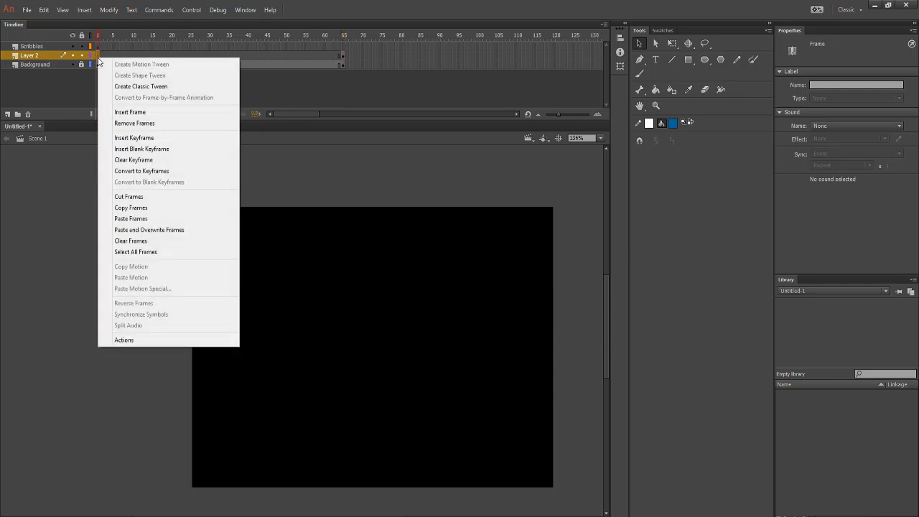
left_click(210, 213)
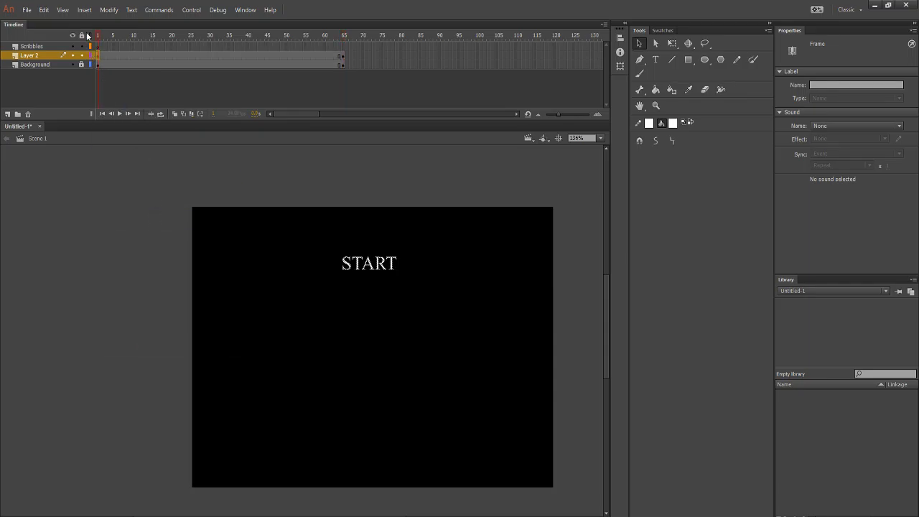
left_click_drag(96, 34, 225, 41)
left_click_drag(325, 43, 101, 60)
Insert a keyframe at frame 26 on Layer 2.
left_click(100, 57)
left_click(111, 36)
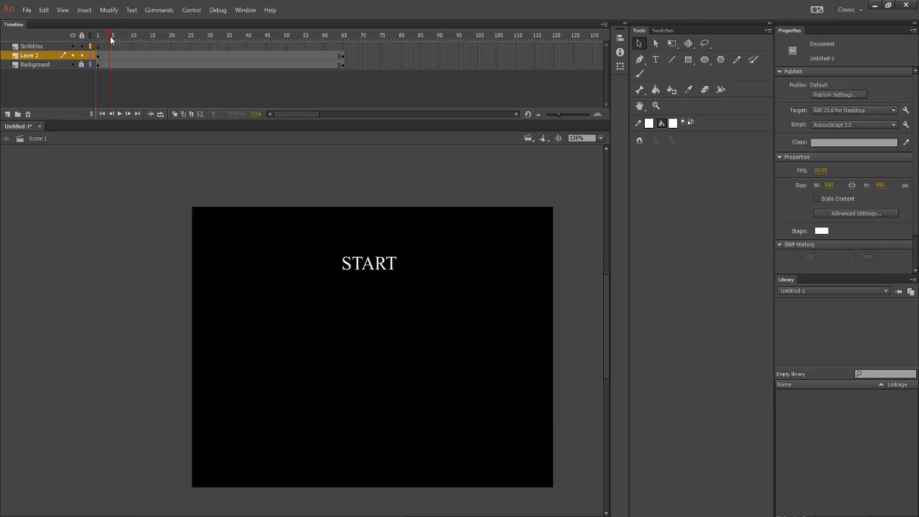
left_click_drag(111, 39, 133, 39)
left_click_drag(172, 48, 196, 55)
right_click(193, 60)
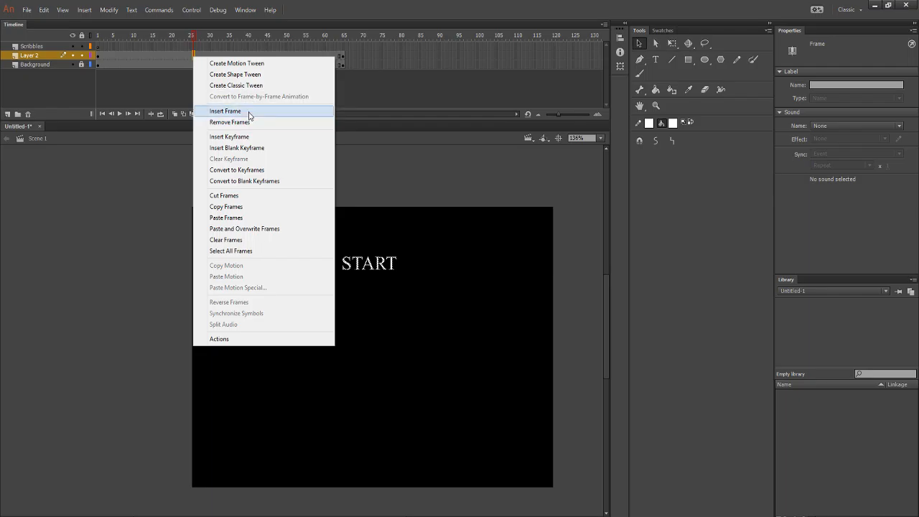
left_click(252, 138)
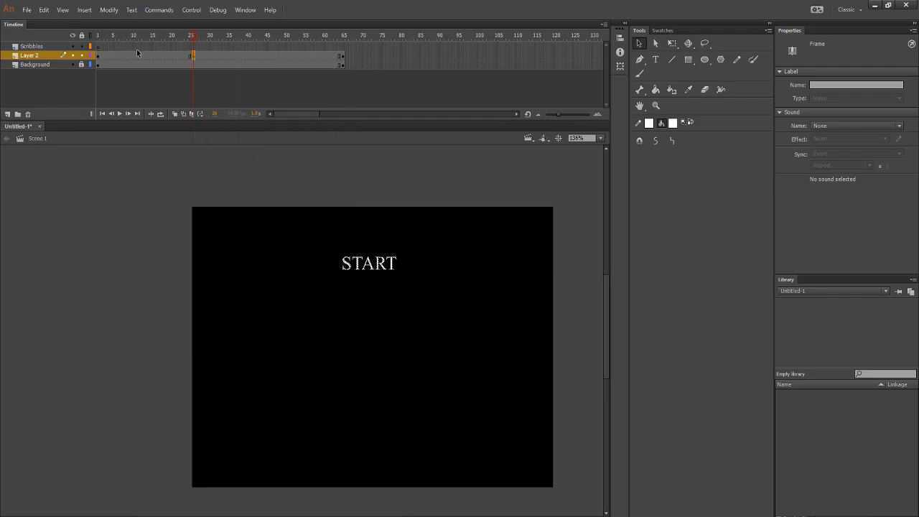
Set the fill alpha of the START letters in Layer 2's first keyframe to 0%.
left_click(106, 56)
left_click(98, 55)
scroll(358, 277, "up", 4)
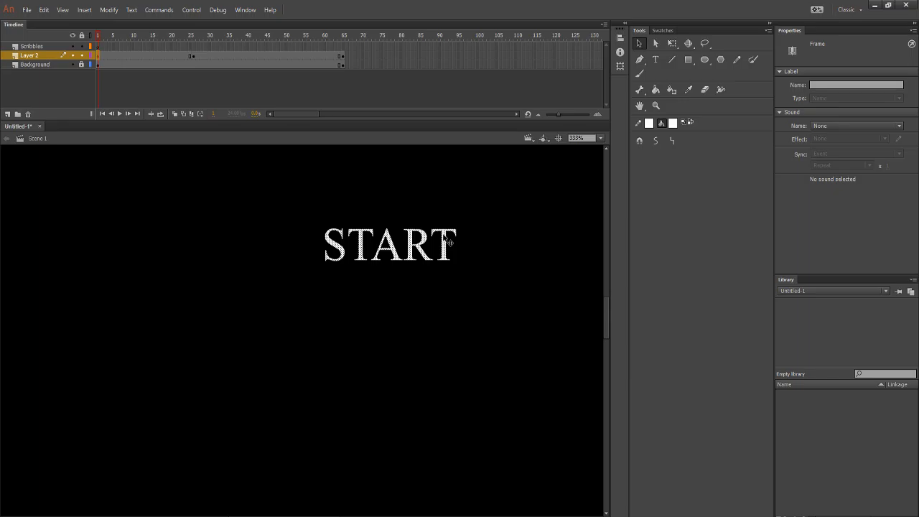
left_click(673, 124)
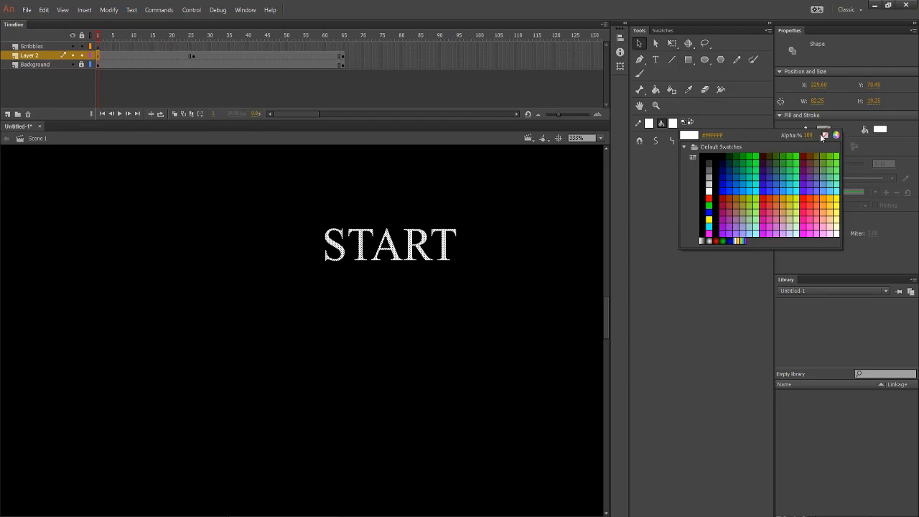
left_click_drag(809, 137, 750, 137)
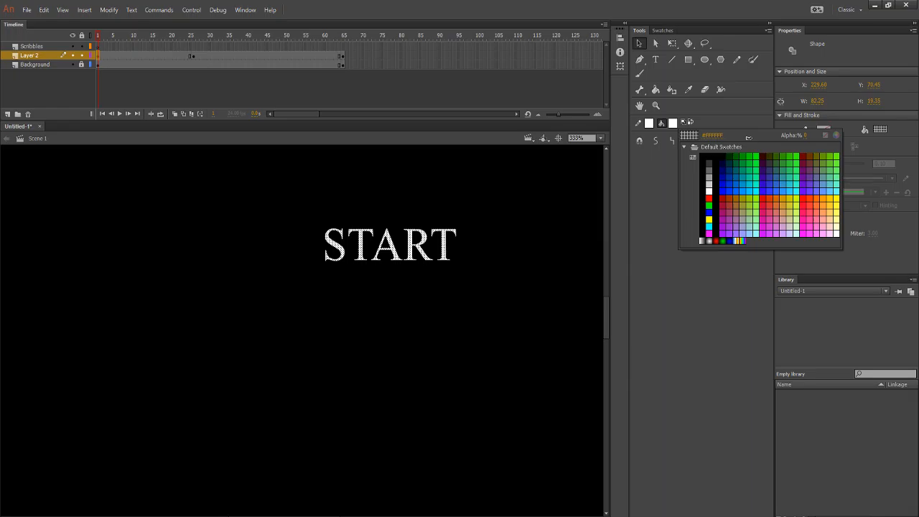
left_click_drag(749, 138, 753, 141)
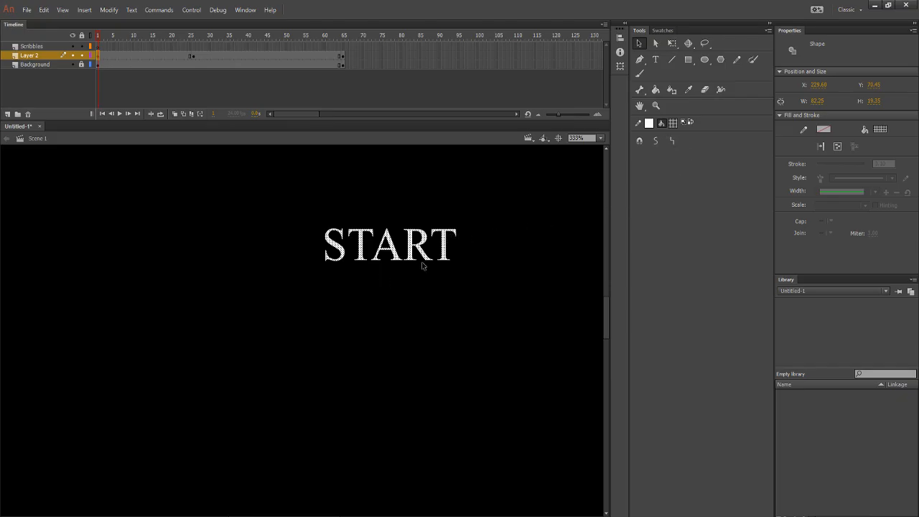
left_click(439, 282)
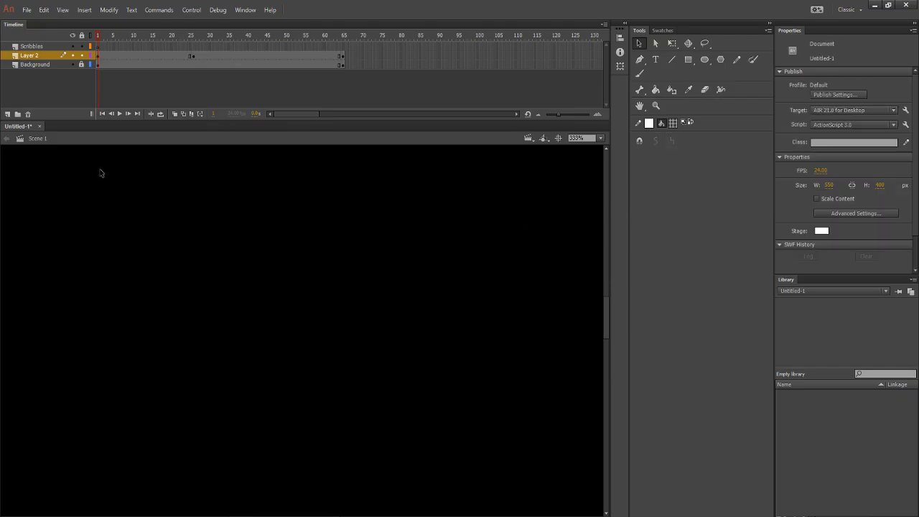
Compare START on Layer 2 between frames 1 and 26, and look over the frame commands at frame 6.
left_click(194, 36)
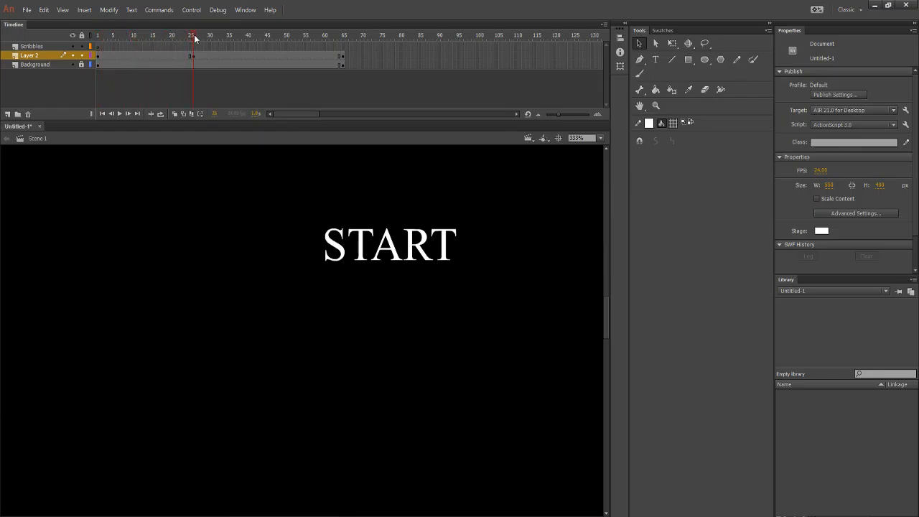
left_click_drag(194, 34, 157, 43)
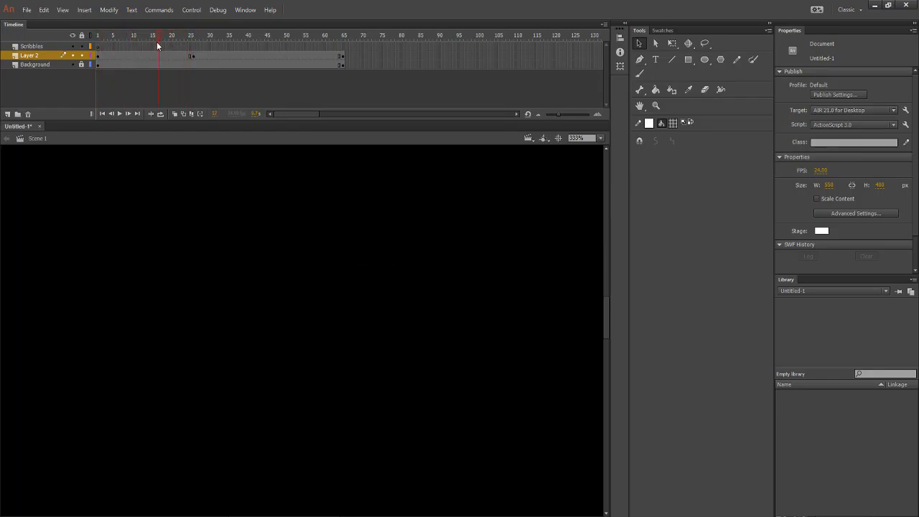
left_click(114, 58)
right_click(117, 58)
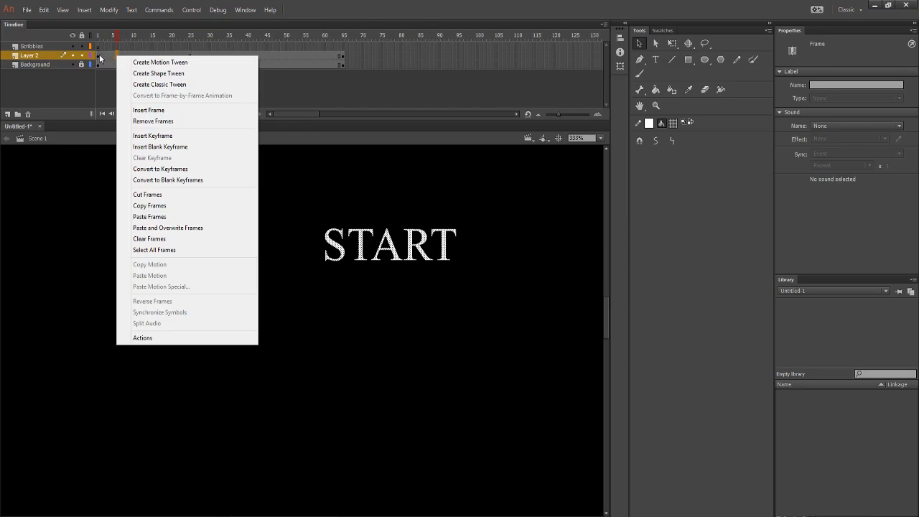
left_click(99, 55)
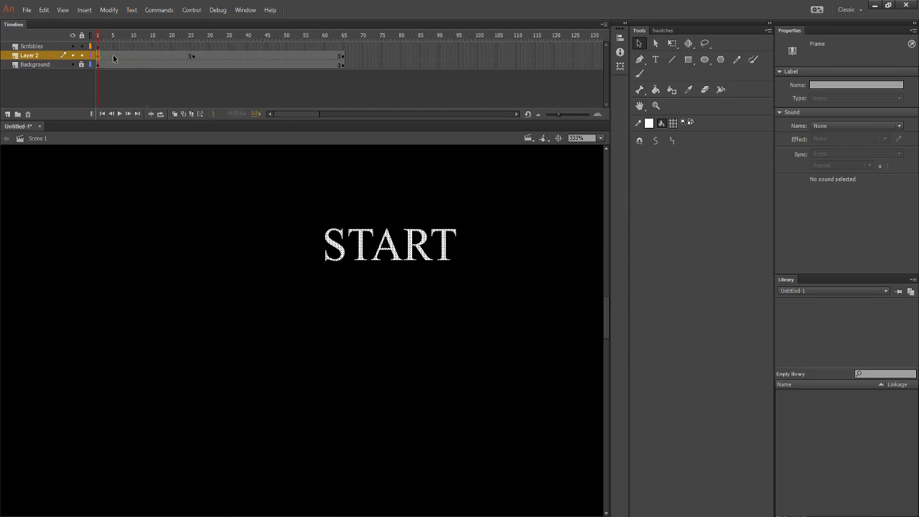
left_click(202, 162)
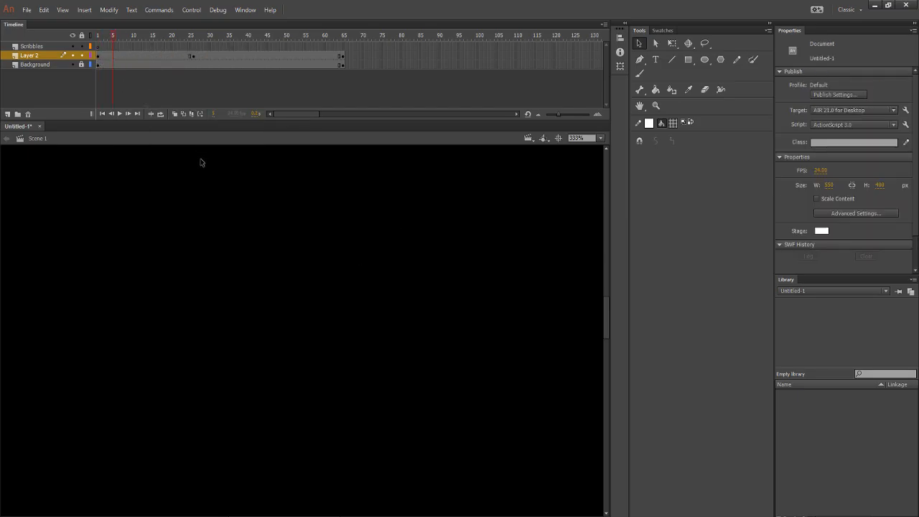
left_click(98, 55)
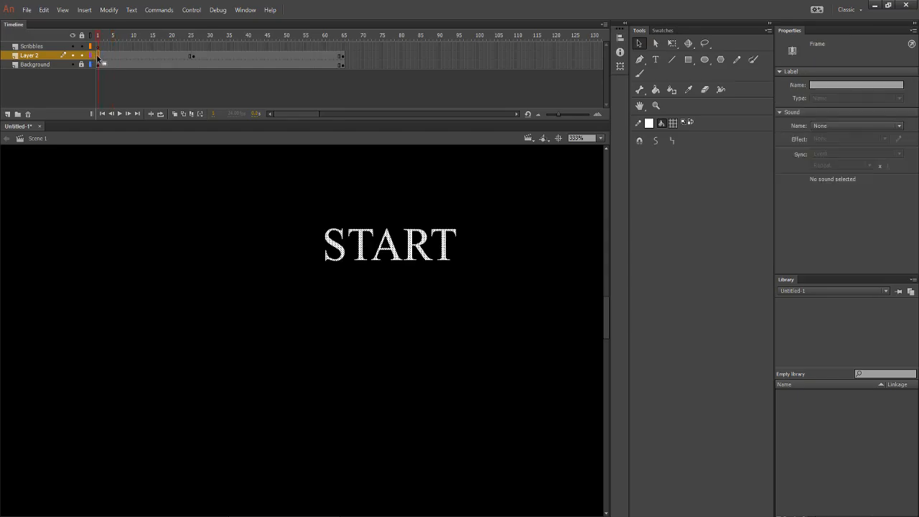
left_click(232, 217)
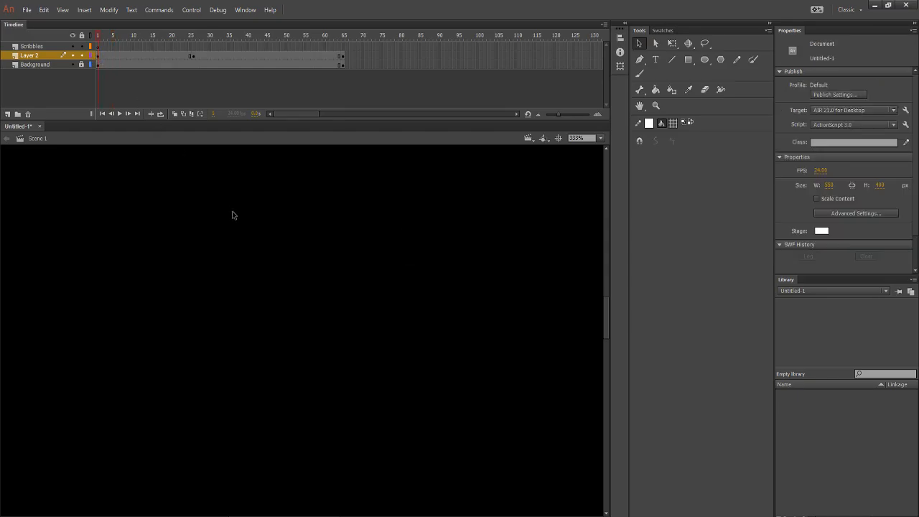
Set the fill alpha of the START letters at frame 6 of Layer 2 to 5%.
left_click(116, 57)
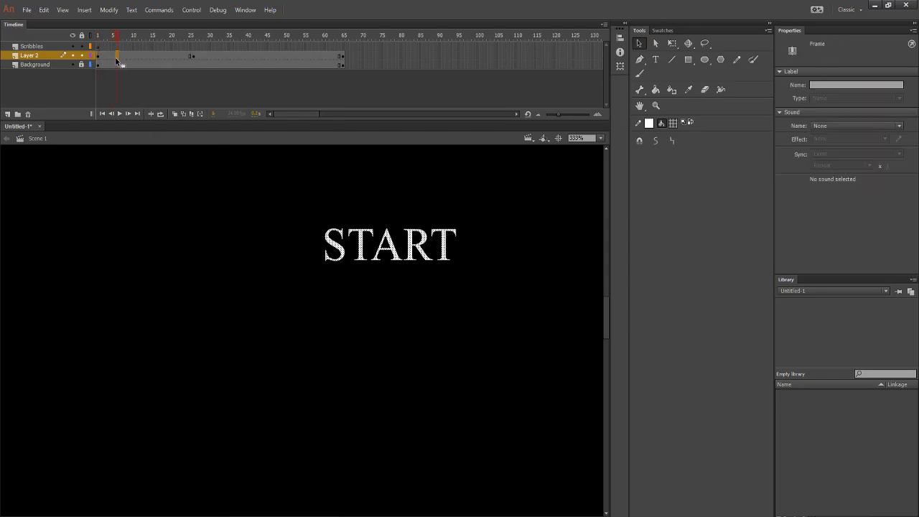
left_click(674, 122)
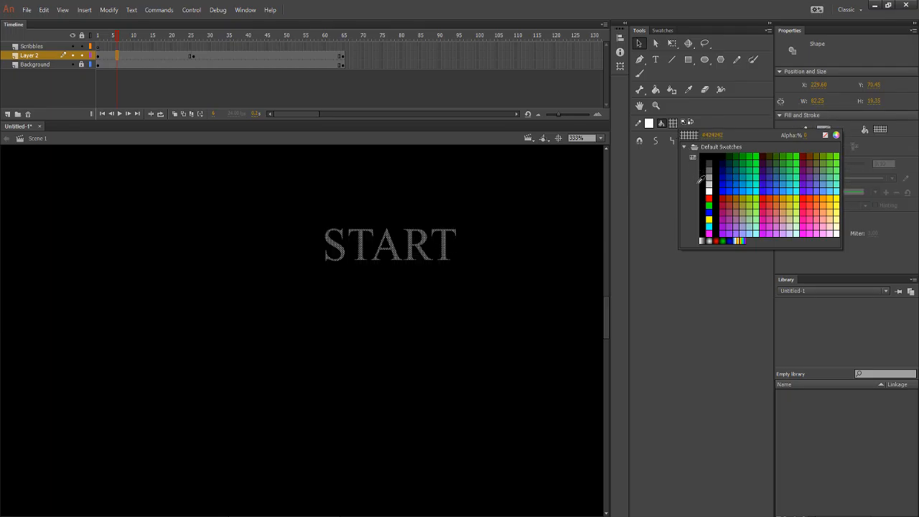
left_click(808, 136)
type("50")
key("Return")
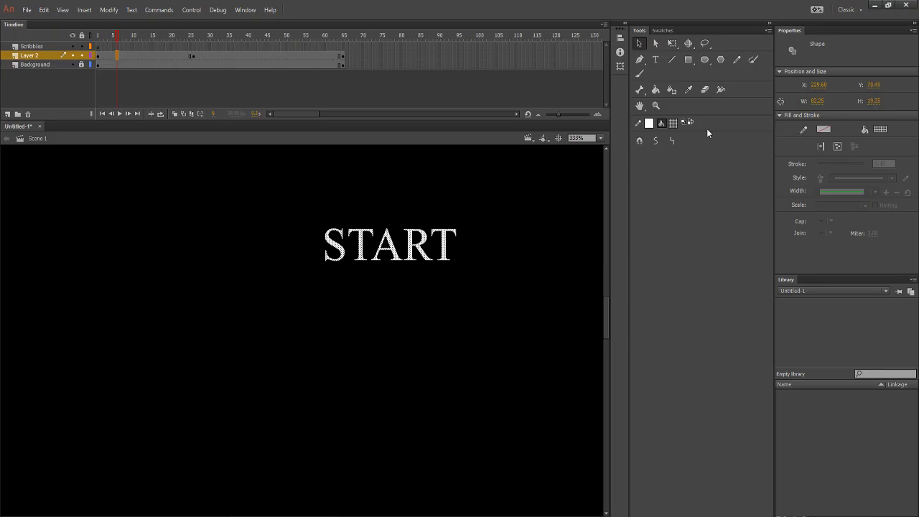
left_click(674, 124)
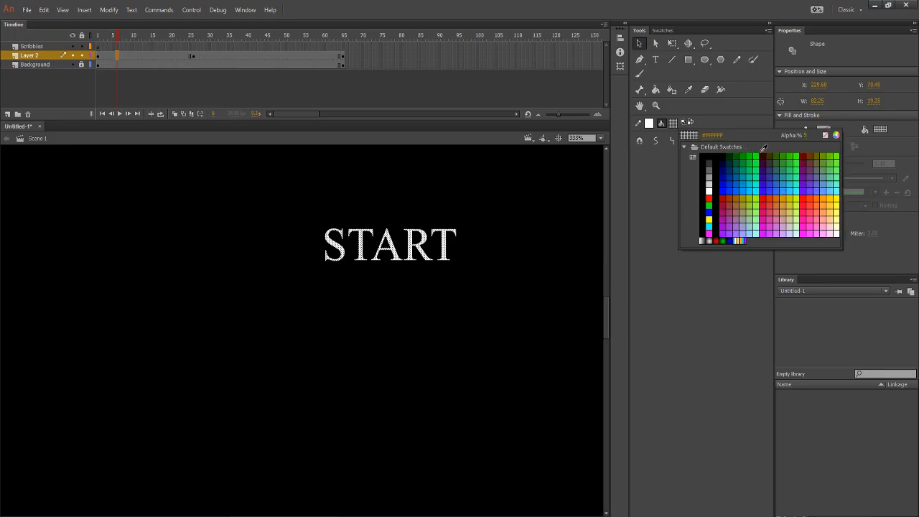
Set the fill alpha of the START letters in Layer 2's frame 26 keyframe to 100%.
left_click(192, 56)
left_click(192, 56)
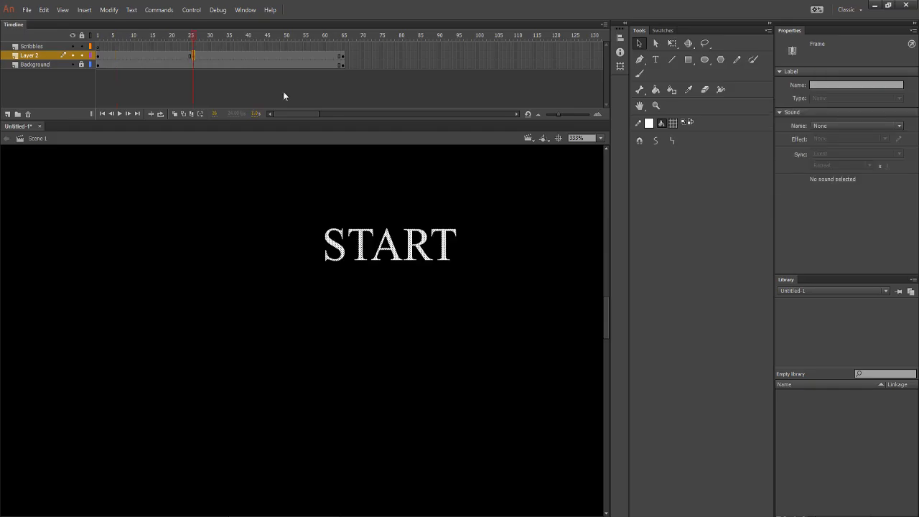
left_click(673, 123)
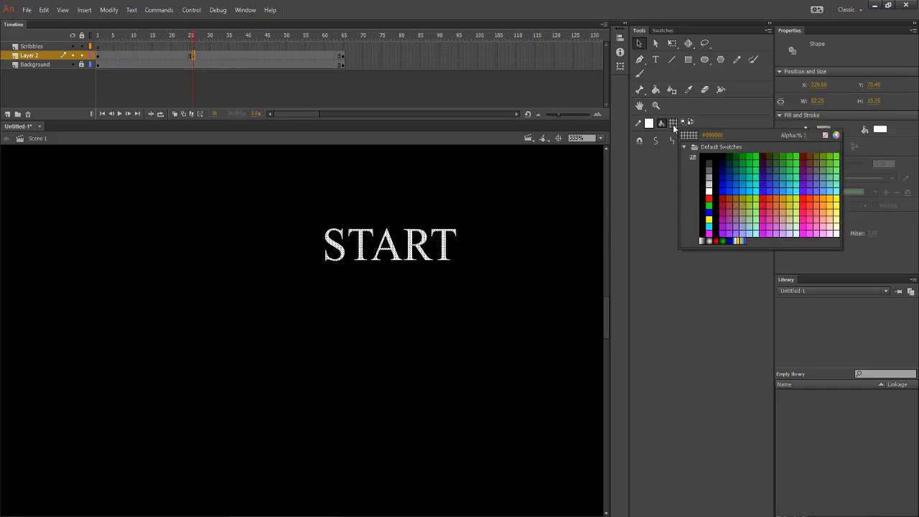
left_click(807, 136)
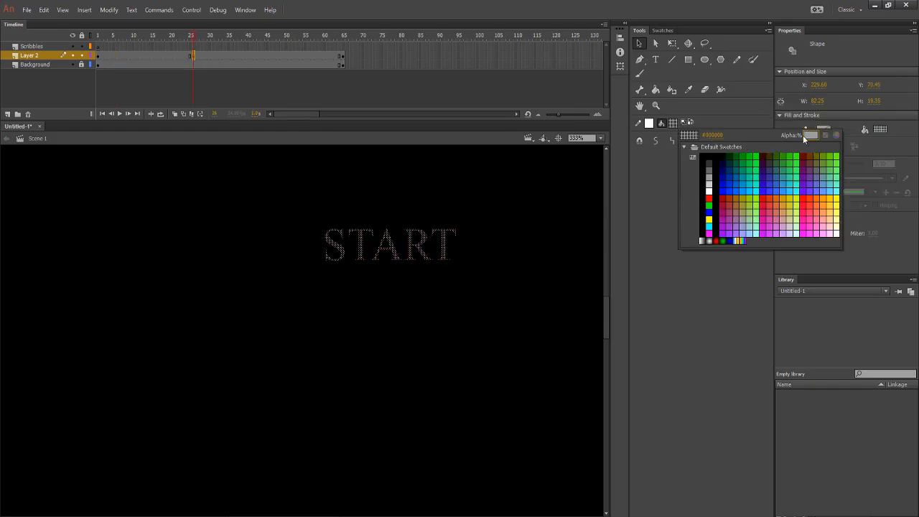
type("100")
key("Return")
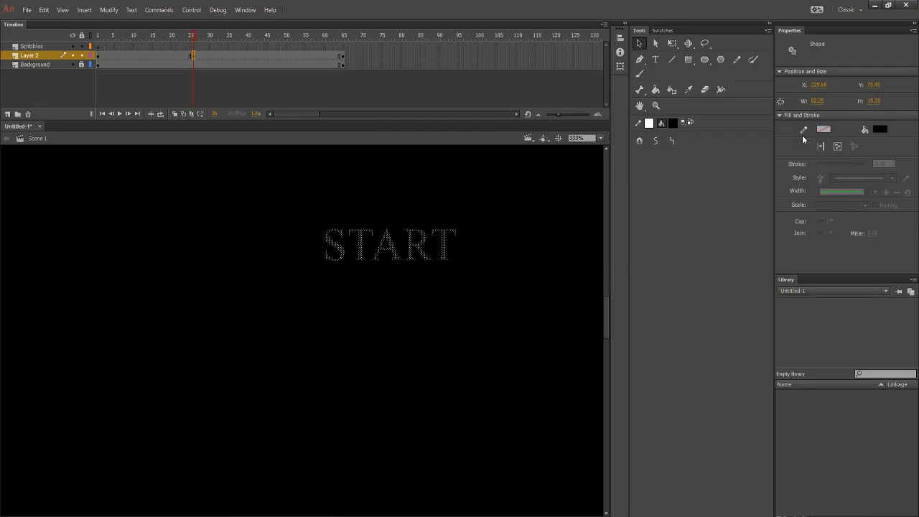
Change the fill colour of the START letters at frame 26 to white and deselect them.
left_click(674, 124)
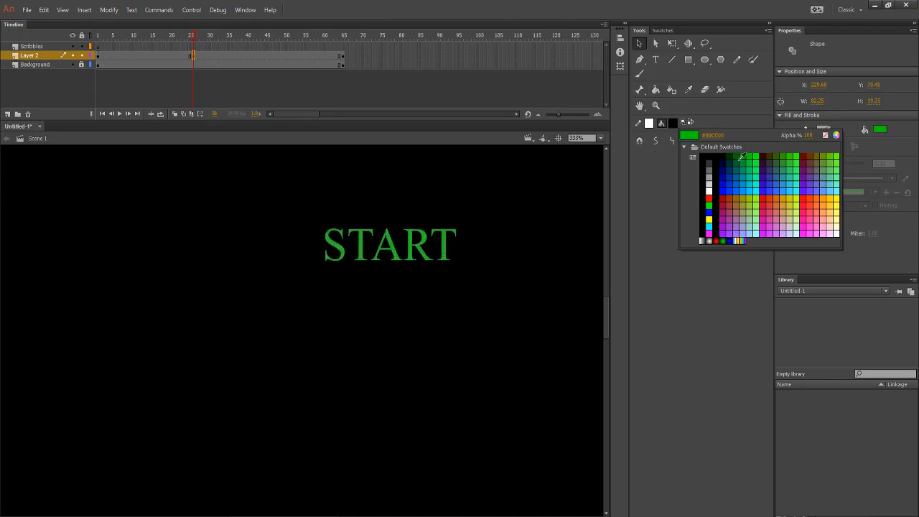
left_click(660, 158)
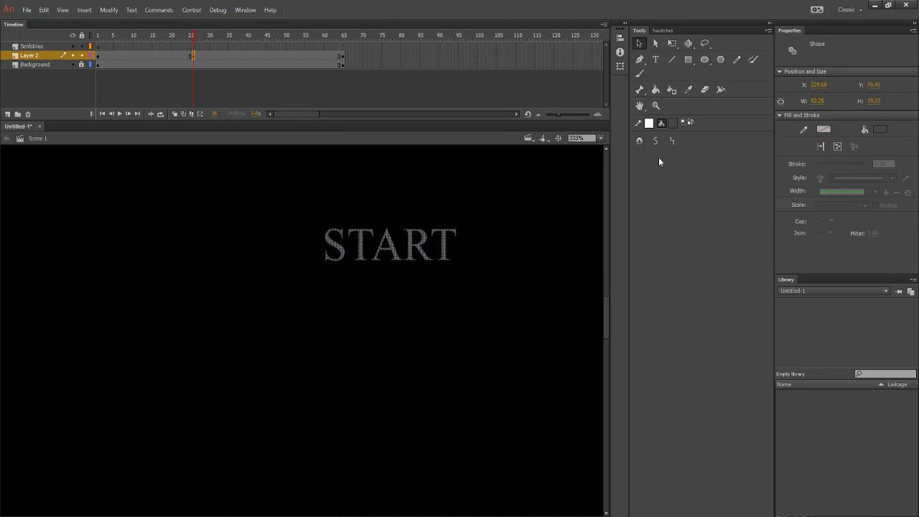
left_click(678, 123)
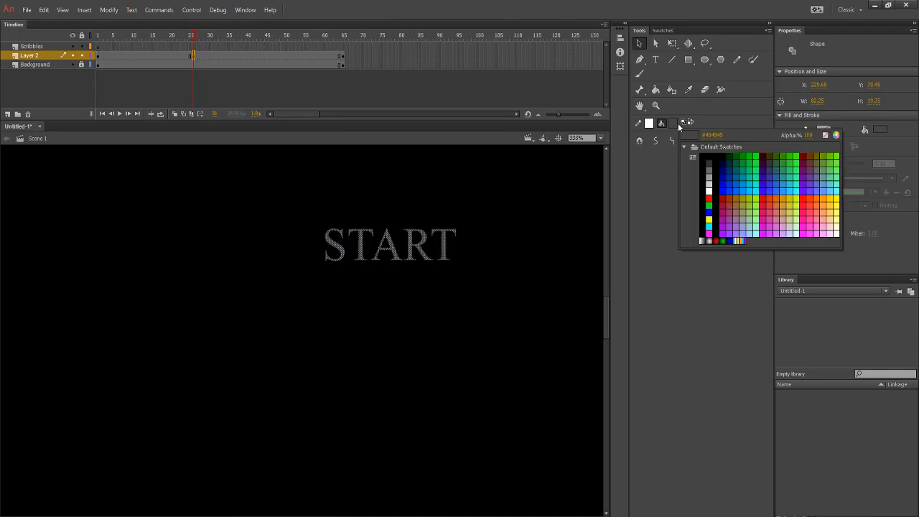
left_click(709, 191)
left_click(574, 286)
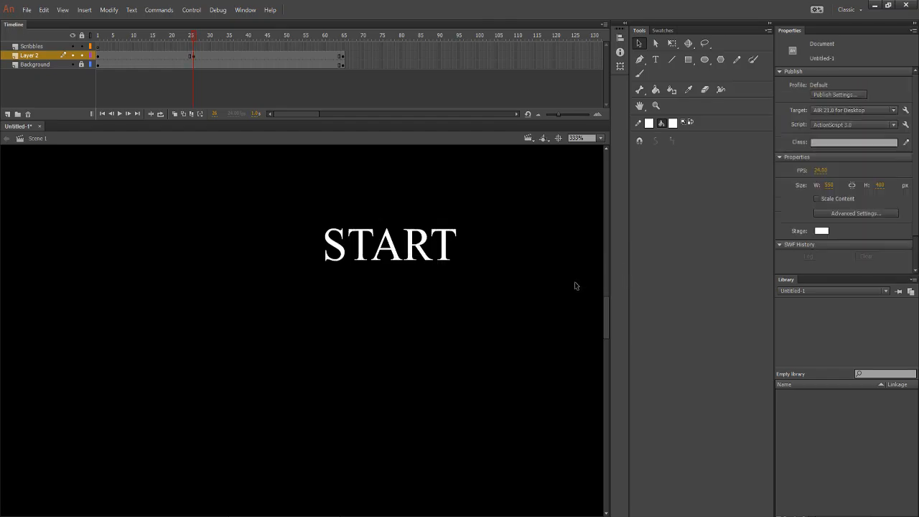
Scrub Layer 2 between its first frame and frame 26 to check how the START letters appear.
left_click(151, 43)
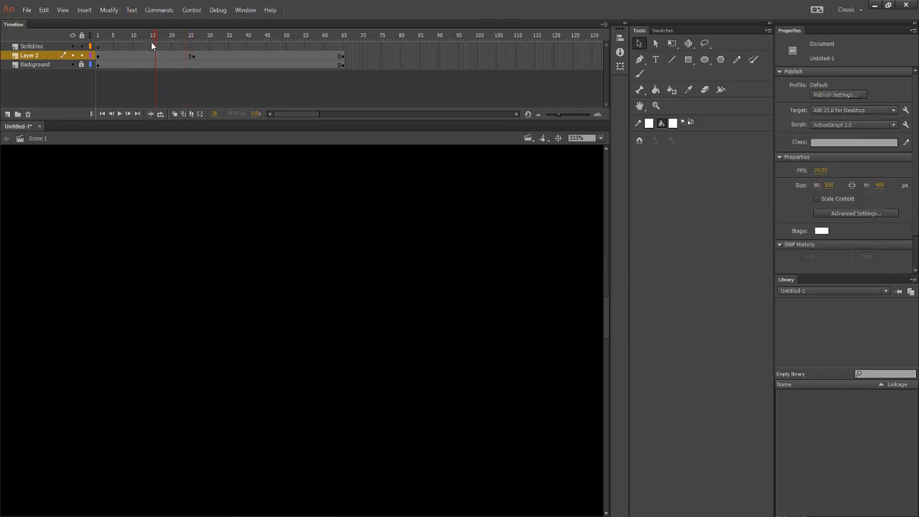
left_click_drag(99, 44, 137, 70)
left_click(99, 56)
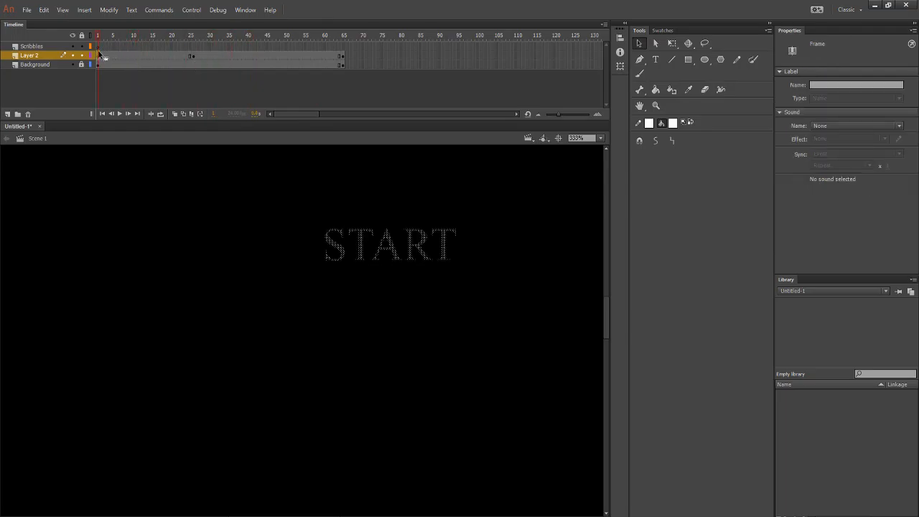
left_click(111, 41)
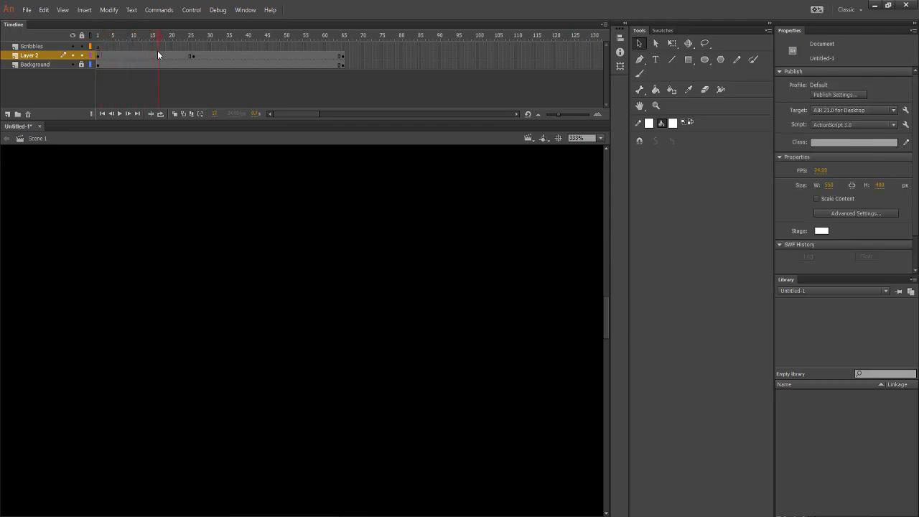
Create a classic tween between Layer 2's keyframes at frames 1 and 26 and scrub through it.
right_click(140, 56)
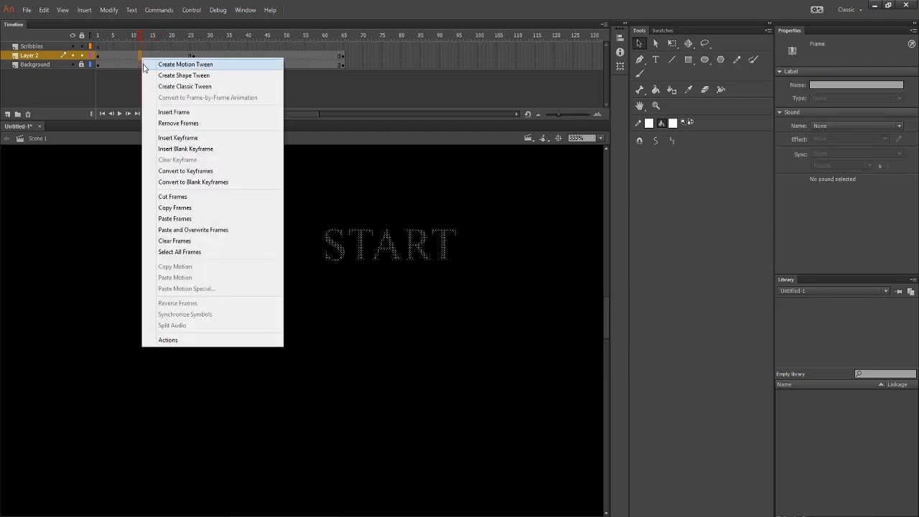
left_click(159, 87)
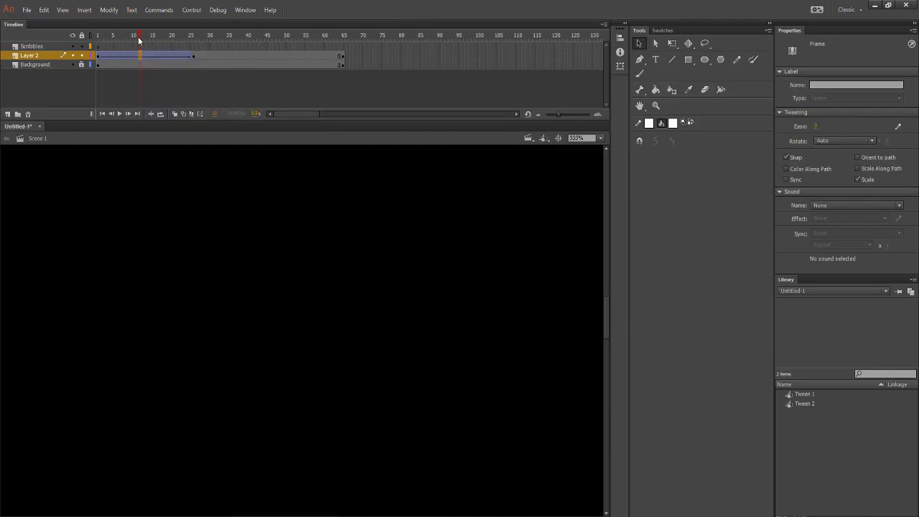
left_click_drag(138, 41, 191, 59)
Try to adjust the fill alpha at frame 25 of Layer 2.
left_click(674, 124)
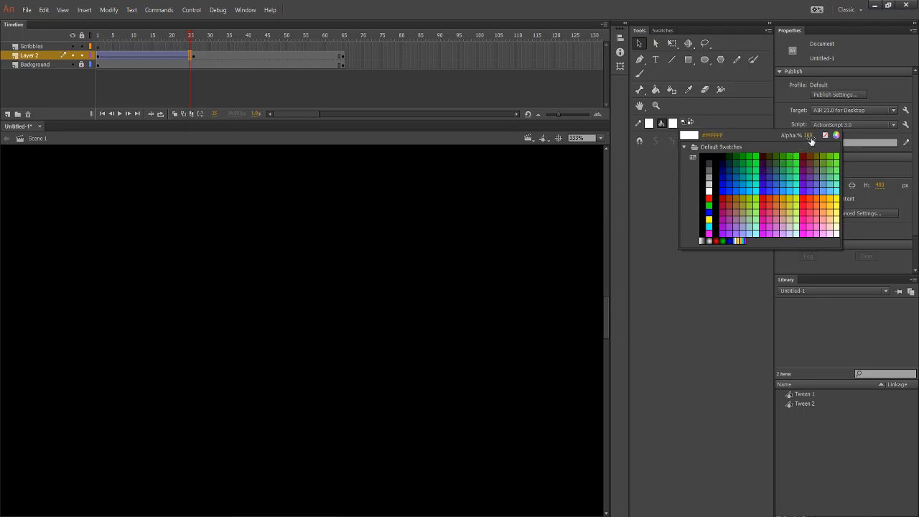
left_click_drag(809, 138, 809, 139)
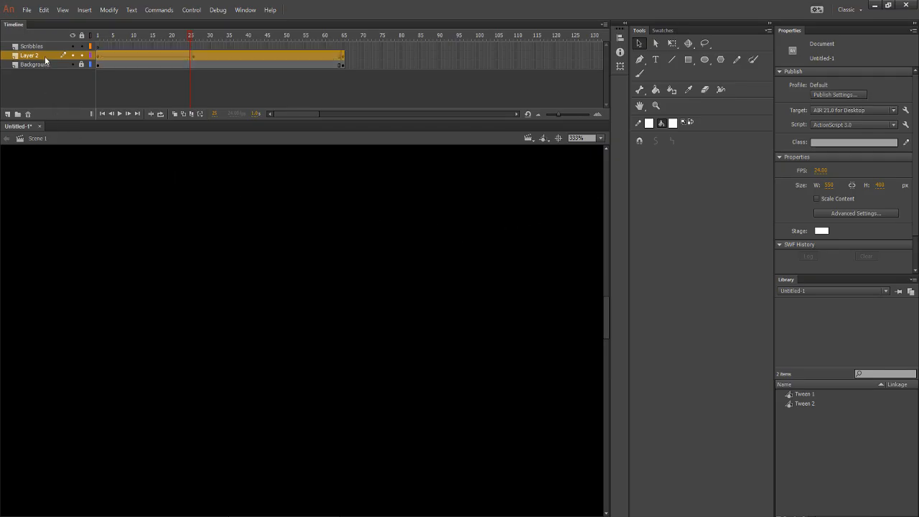
left_click(154, 185)
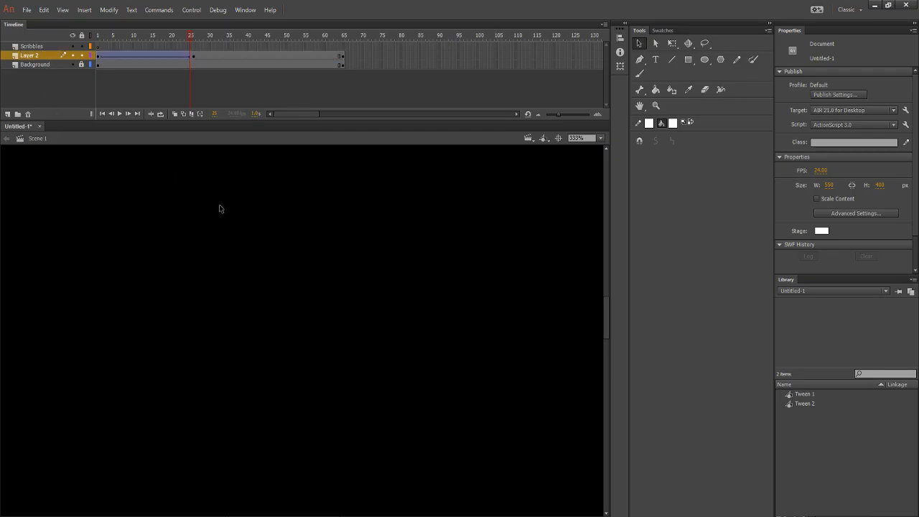
Insert a keyframe at frame 25 of Layer 2's classic tween.
right_click(191, 56)
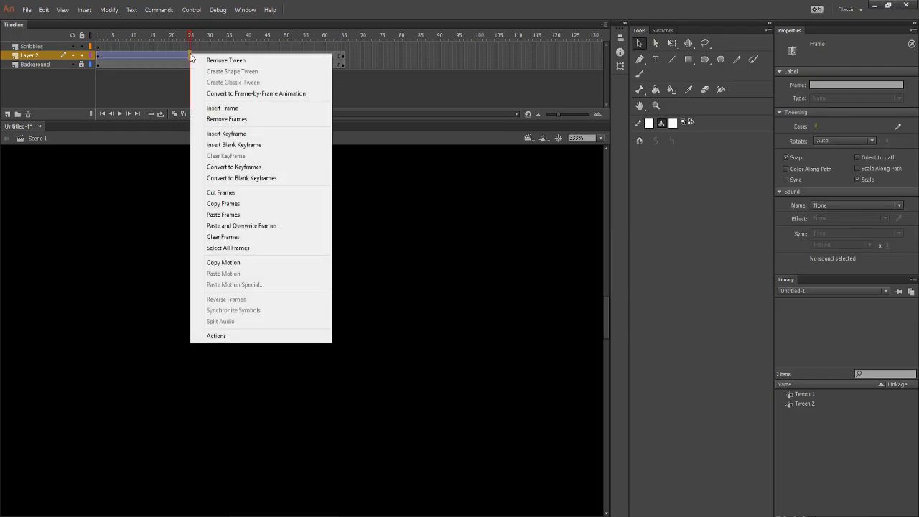
left_click(223, 109)
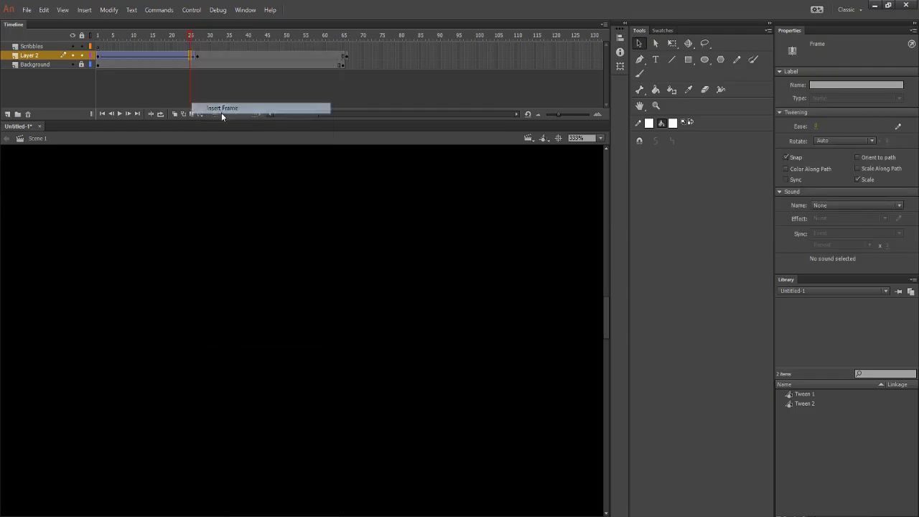
right_click(191, 56)
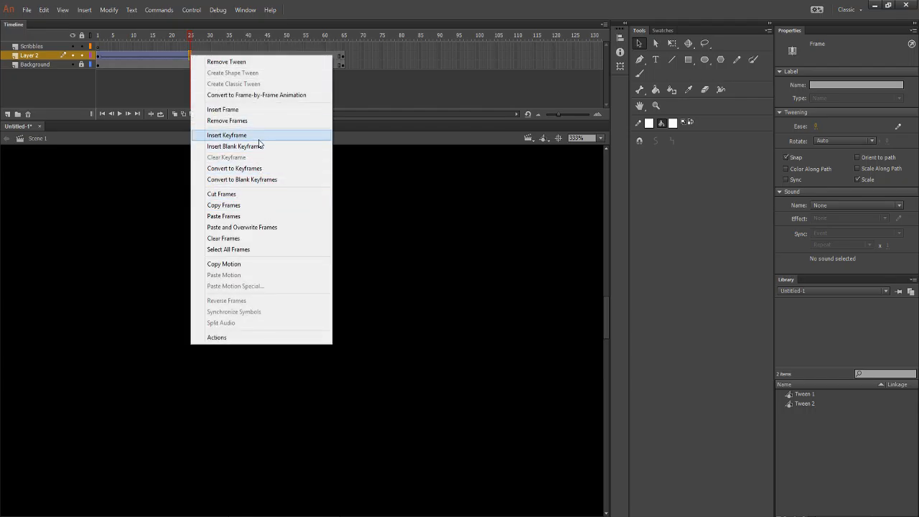
left_click(237, 136)
scroll(379, 234, "down", 3)
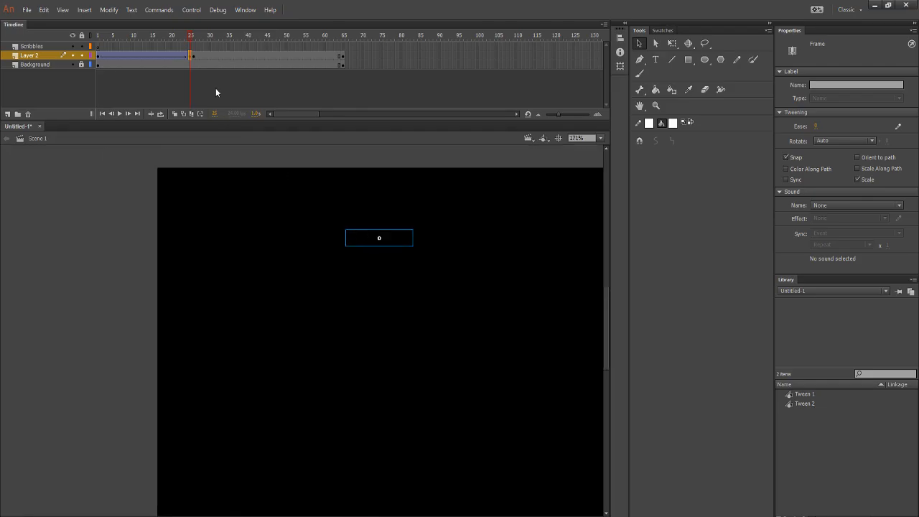
Scrub through the tween on Layer 2 and choose white as the fill colour at frame 25.
left_click_drag(193, 38, 174, 40)
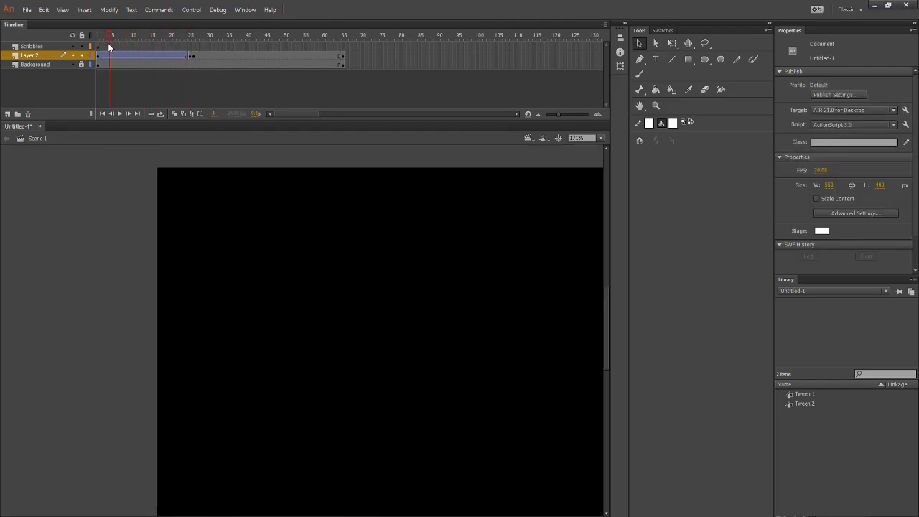
left_click_drag(187, 44, 191, 43)
left_click(673, 122)
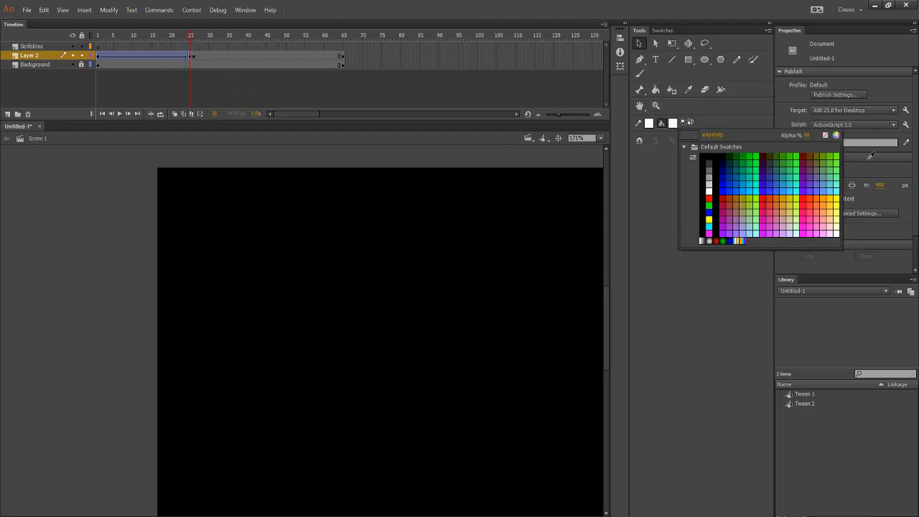
left_click(710, 191)
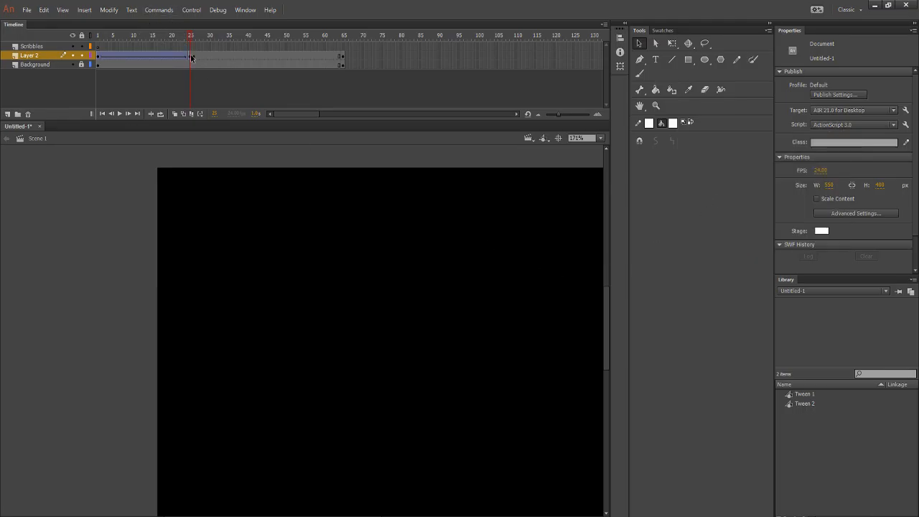
Select the START instance at frame 25 and try to recolour it with the Paint Bucket after adjusting the white fill's alpha.
key("ctrl+minus")
left_click_drag(392, 229, 546, 332)
scroll(417, 270, "up", 2, "ctrl")
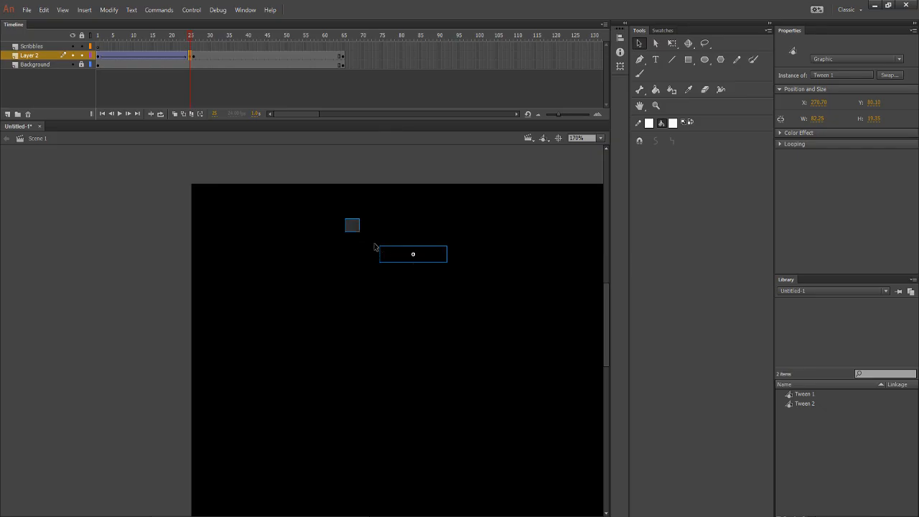
left_click_drag(373, 247, 479, 293)
left_click(656, 89)
scroll(379, 272, "up", 3, "ctrl")
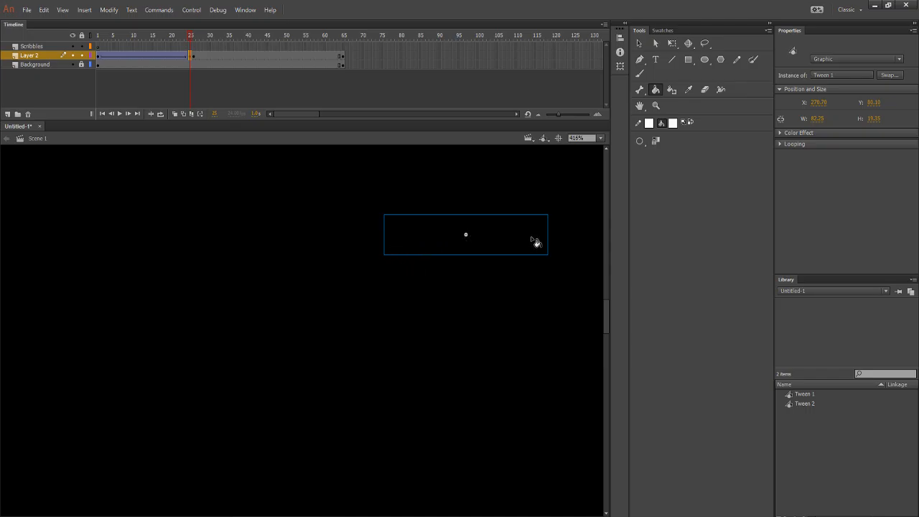
left_click(674, 123)
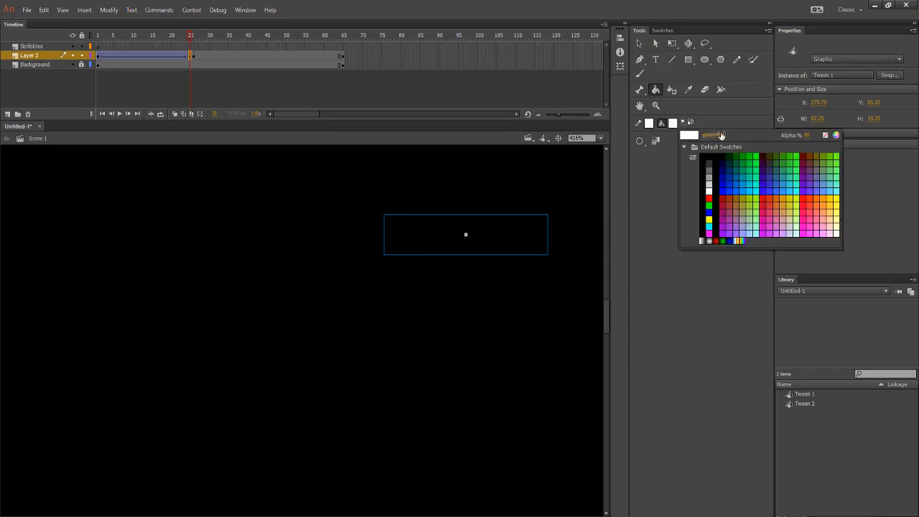
mouse_move(808, 135)
left_mouse_down()
mouse_move(790, 135)
mouse_move(805, 136)
left_mouse_up()
scroll(407, 231, "up", 4)
right_click(413, 253)
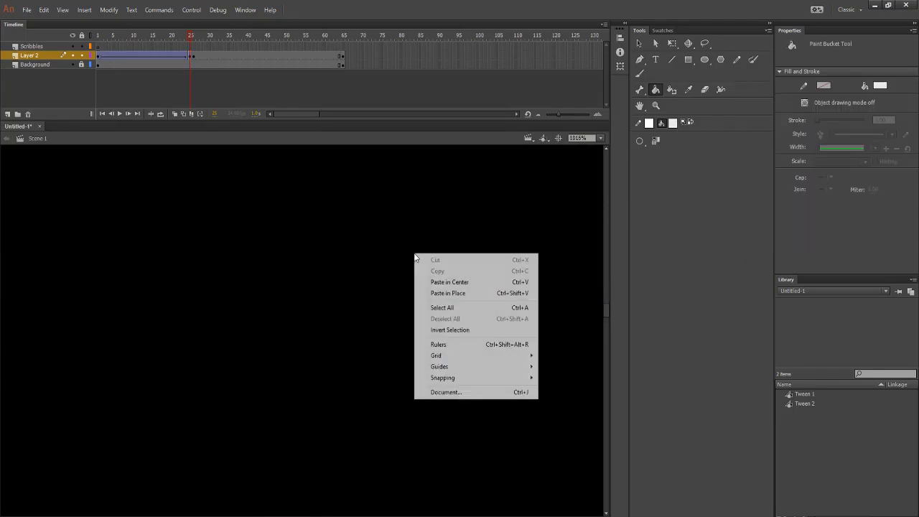
left_click(393, 233)
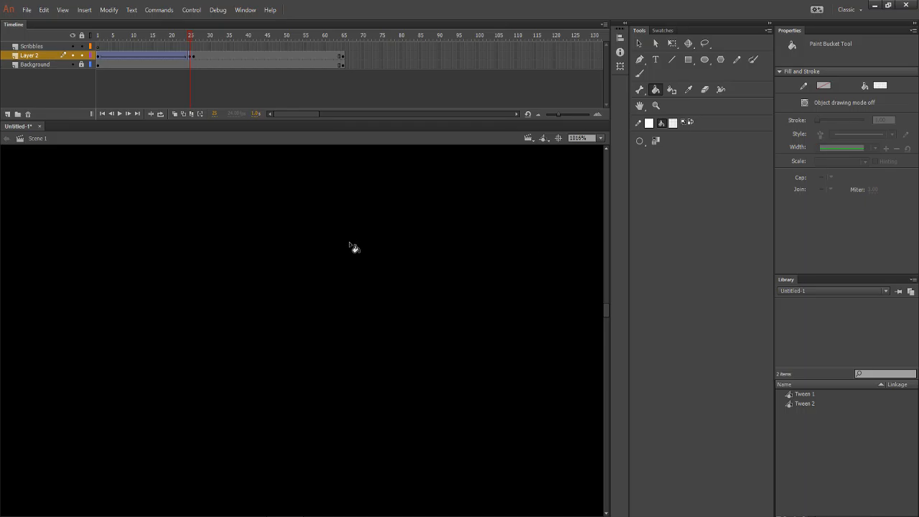
scroll(332, 218, "down", 10)
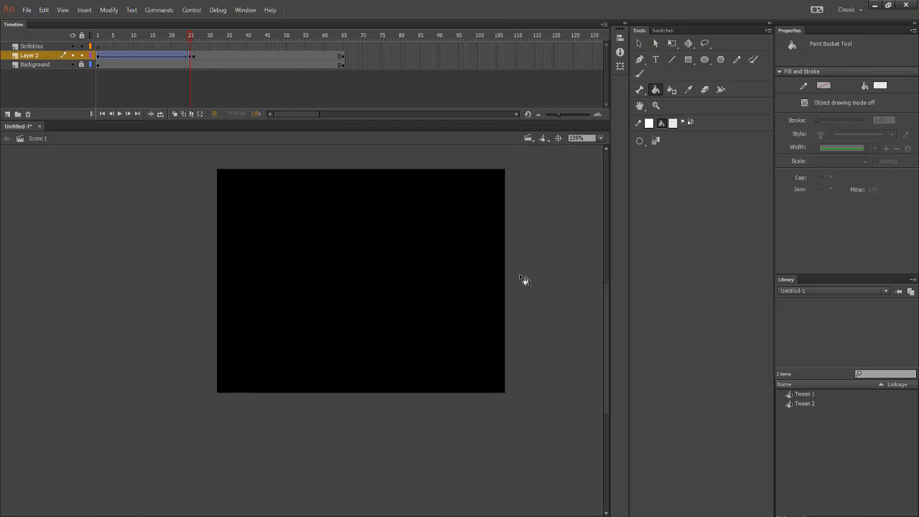
Select the START instance at frame 25 of Layer 2 and inspect the end of the tween.
left_click(638, 45)
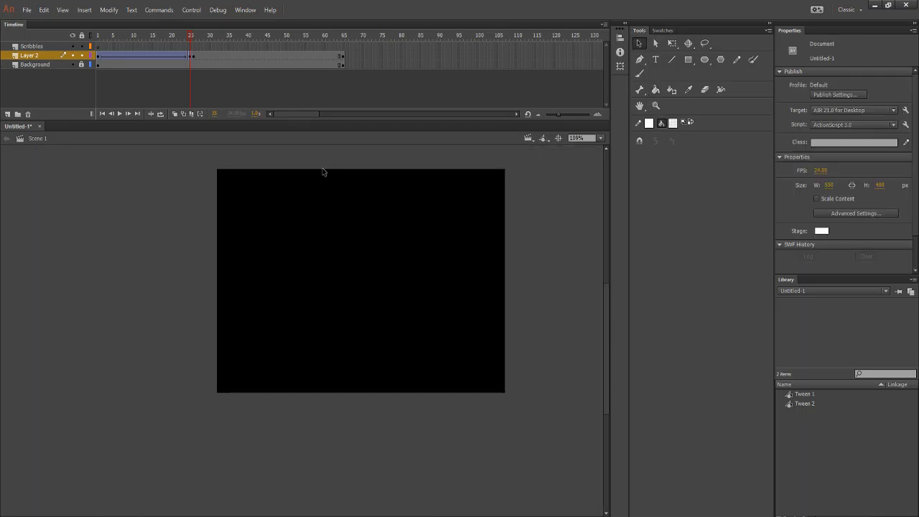
left_click_drag(322, 171, 448, 277)
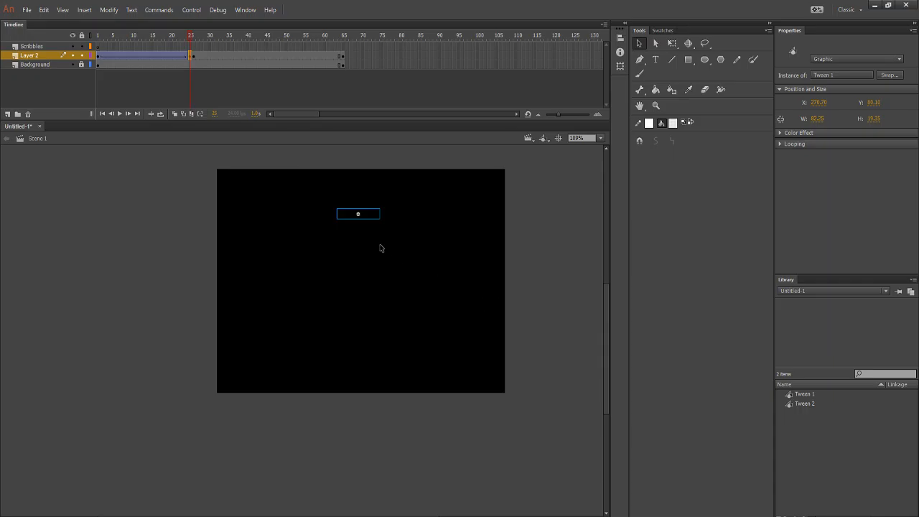
scroll(352, 215, "up", 4)
mouse_move(193, 37)
left_mouse_down()
mouse_move(96, 40)
mouse_move(188, 47)
left_mouse_up()
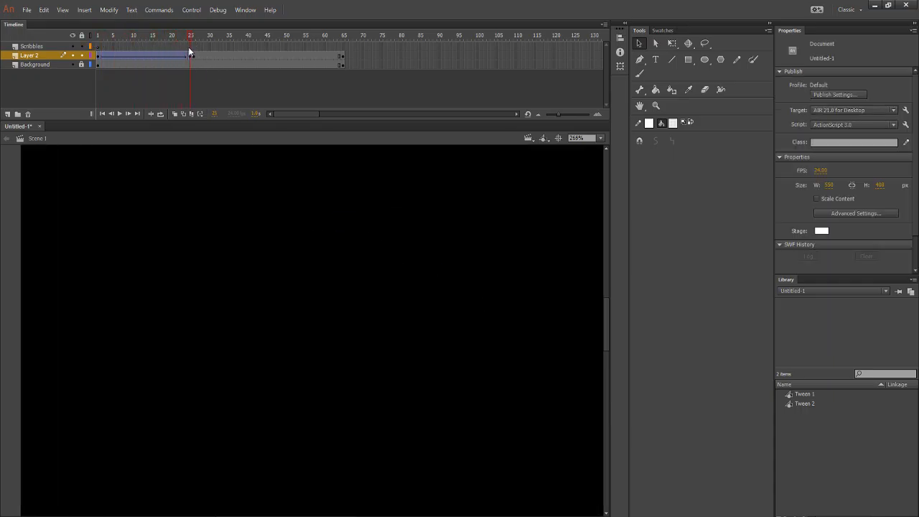
Try to lower the fill colour's alpha for the START instance at frame 1 of Layer 2.
left_click(99, 56)
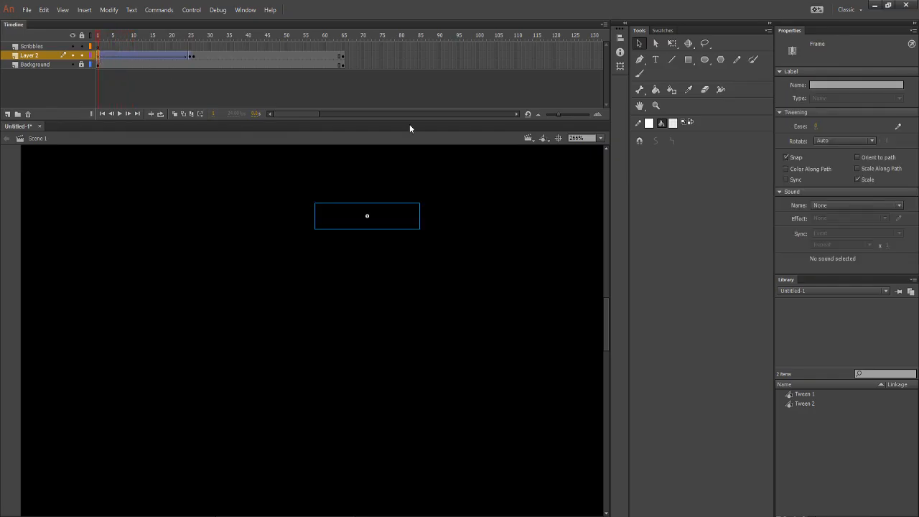
left_click(674, 124)
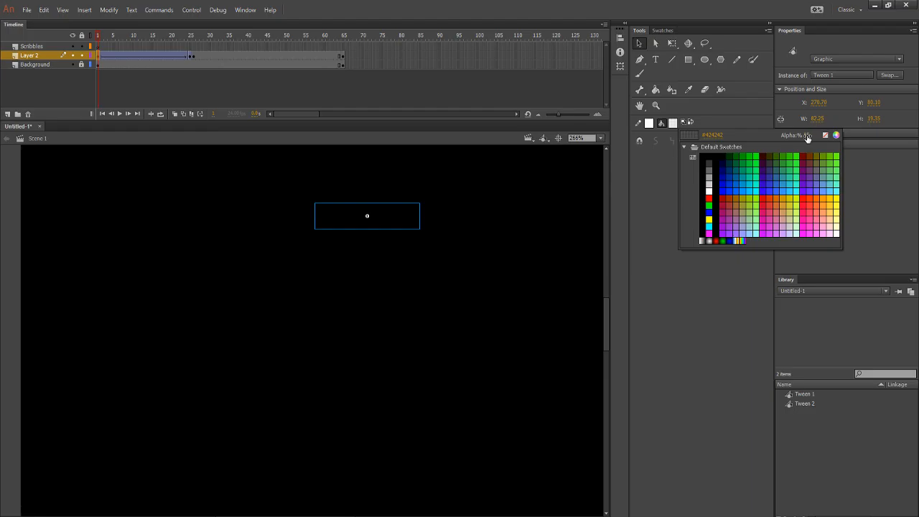
left_click_drag(800, 135, 751, 137)
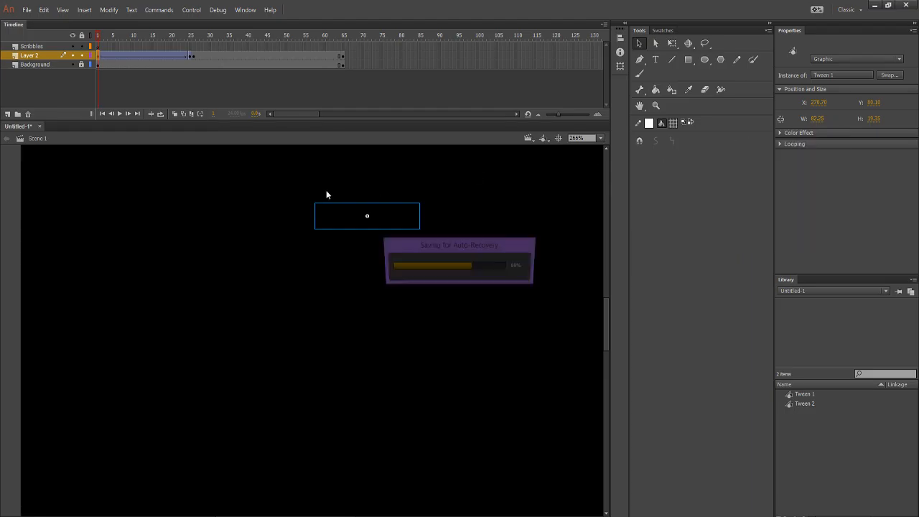
left_click(98, 40)
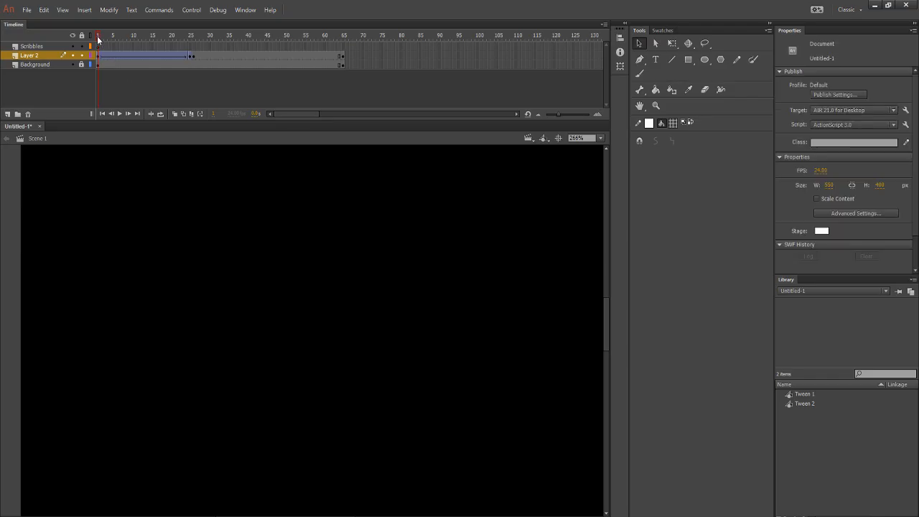
Try converting Layer 2's classic tween to frame-by-frame animation from frame 1, and undo the conversion.
right_click(99, 57)
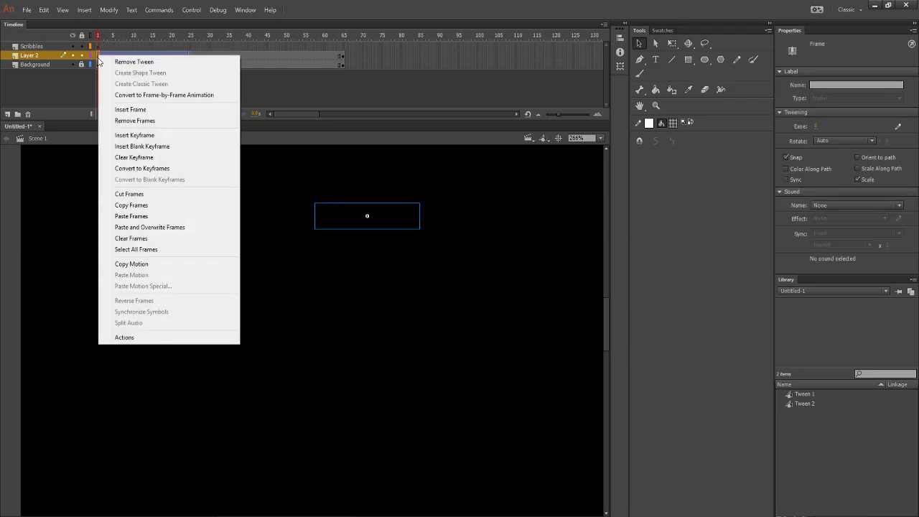
left_click(92, 79)
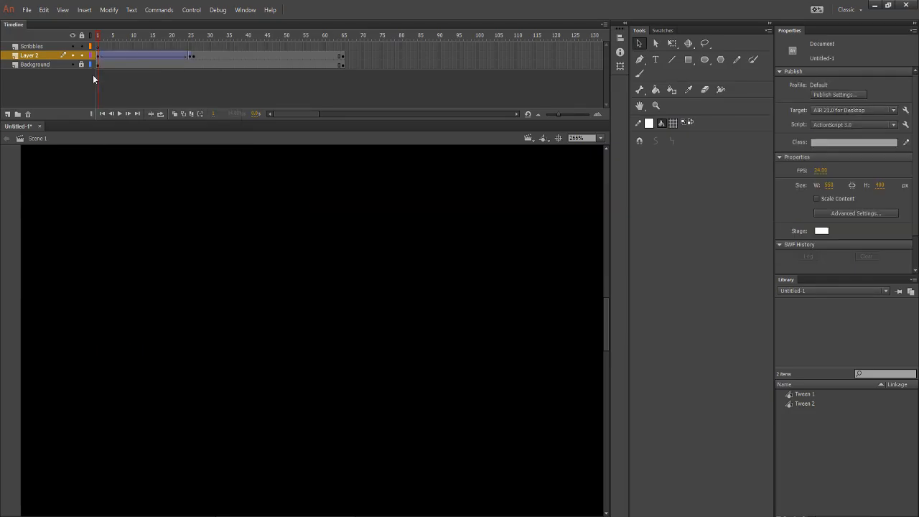
right_click(100, 59)
left_click(130, 96)
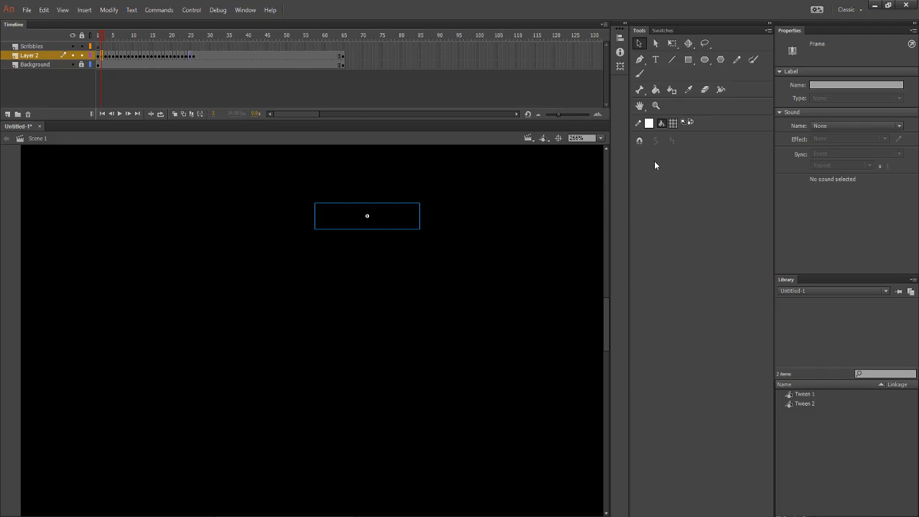
left_click(672, 124)
left_click(673, 125)
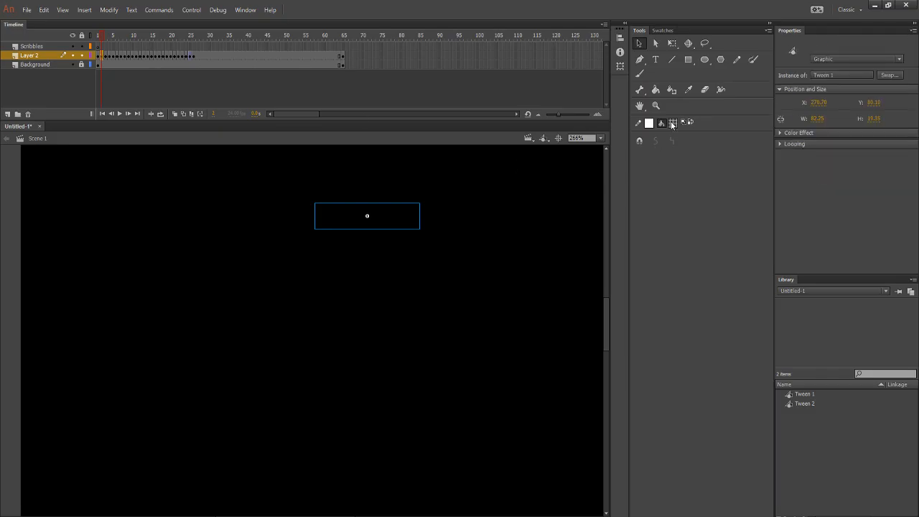
key("ctrl+z")
key("ctrl+z")
Try moving the START instance at frame 25 of Layer 2, and undo the move.
left_click(191, 56)
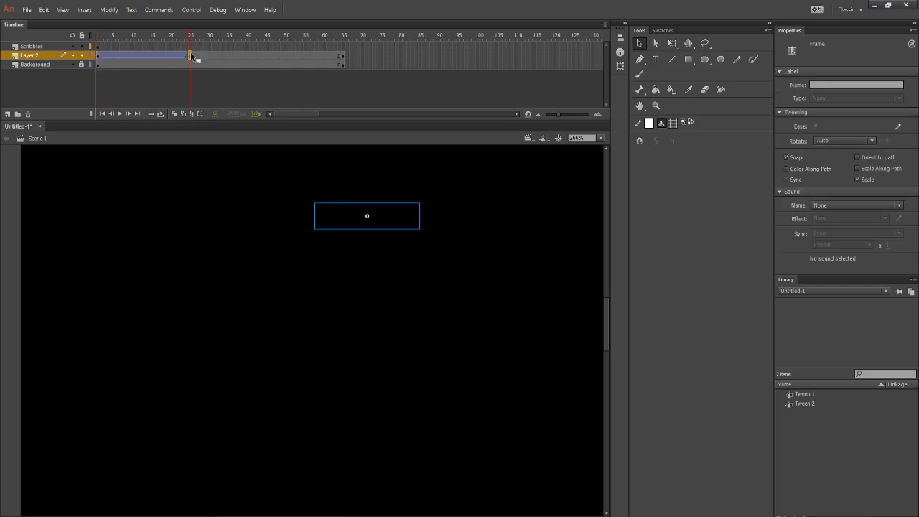
right_click(191, 56)
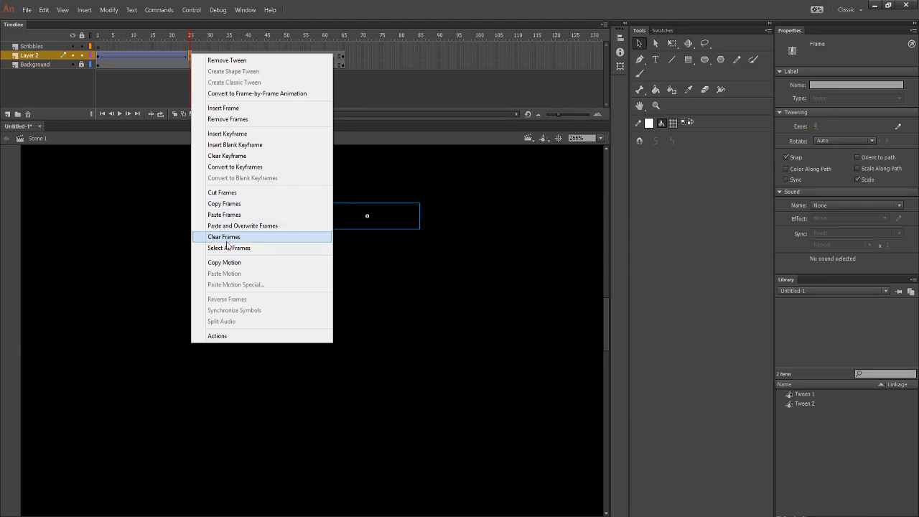
left_click(187, 84)
left_click(178, 56)
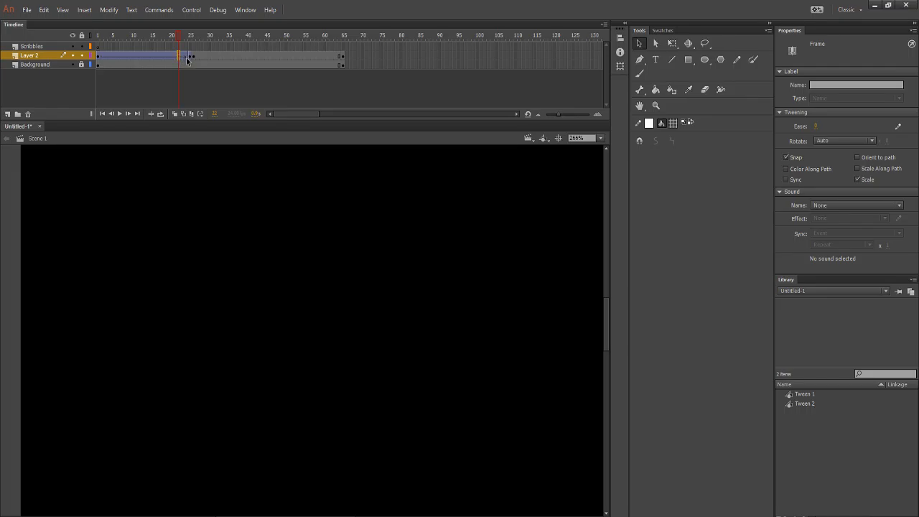
left_click(190, 57)
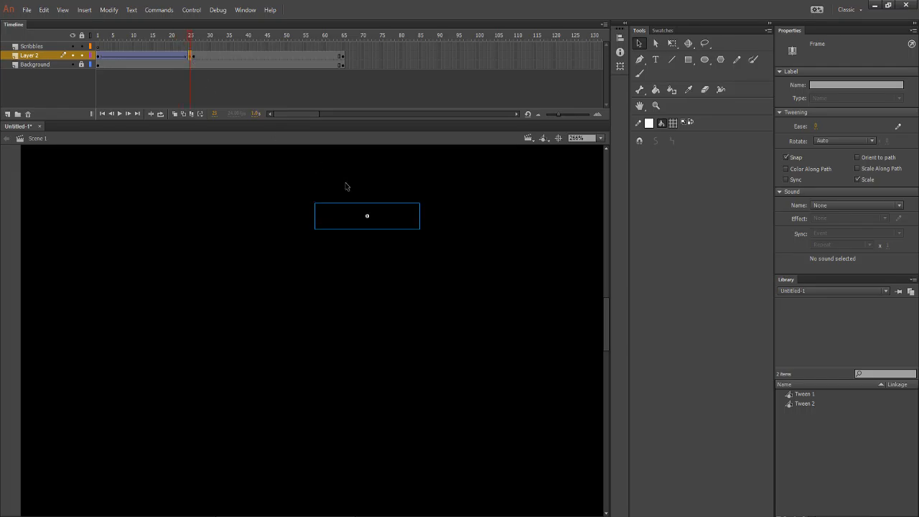
left_click(415, 218)
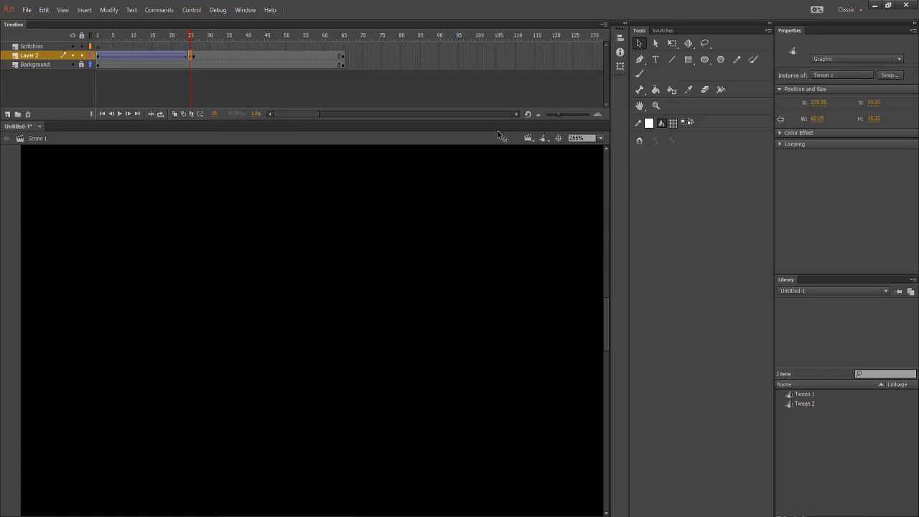
left_click_drag(498, 132, 487, 208)
key("ctrl+z")
Break apart the START instance at frame 25 into shapes and raise its #424242 fill alpha to about 97%.
scroll(458, 221, "down", 3)
scroll(436, 223, "up", 4)
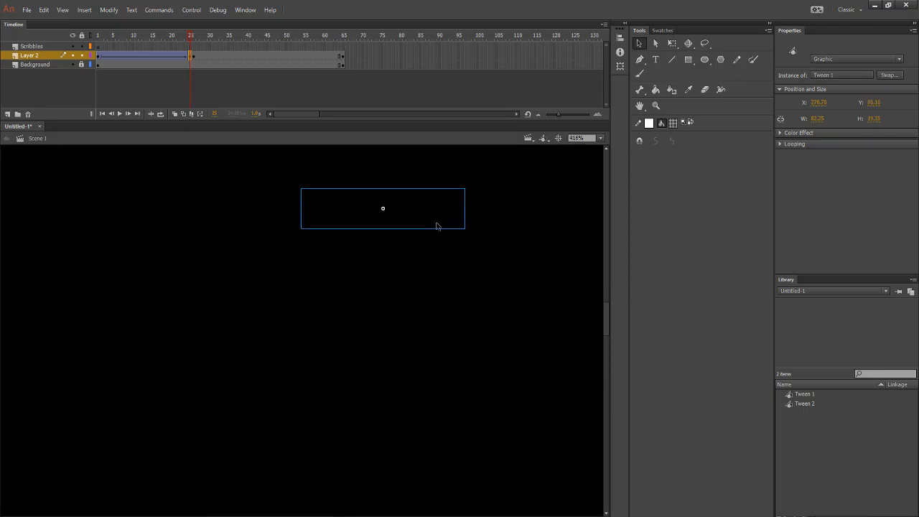
right_click(449, 211)
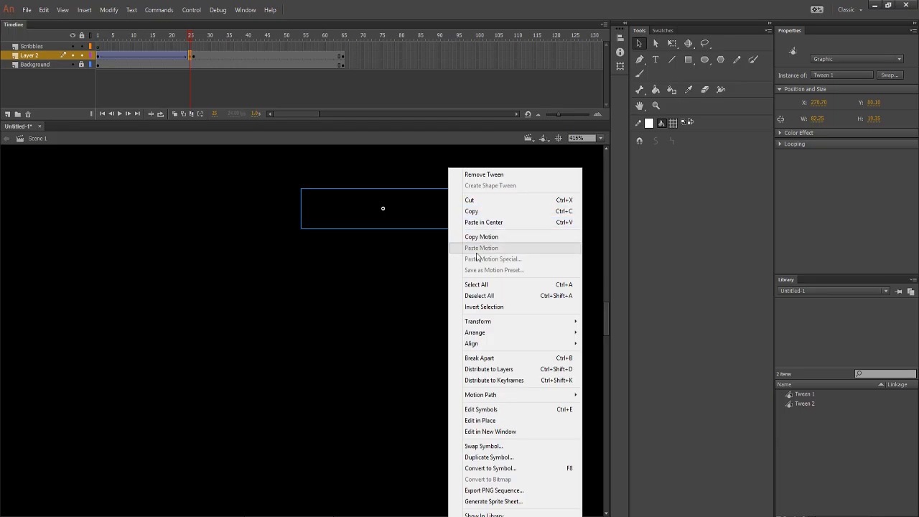
left_click(512, 359)
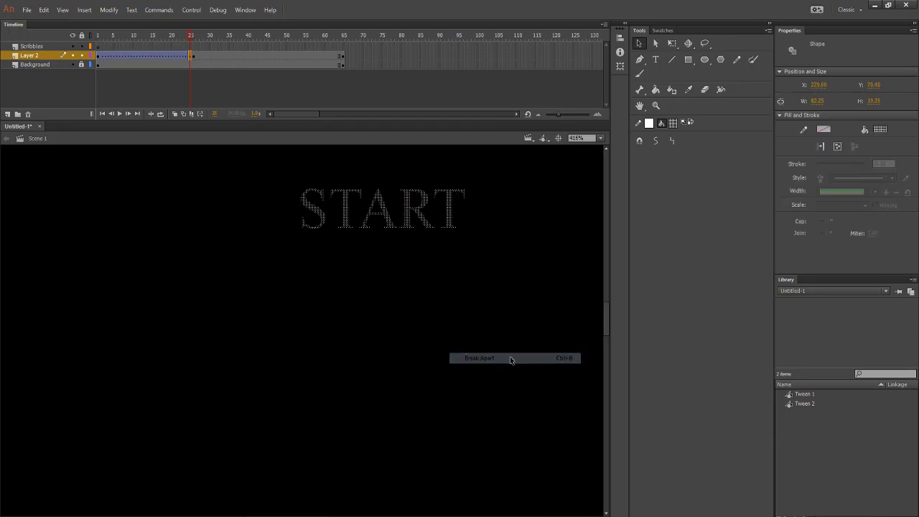
left_click(673, 123)
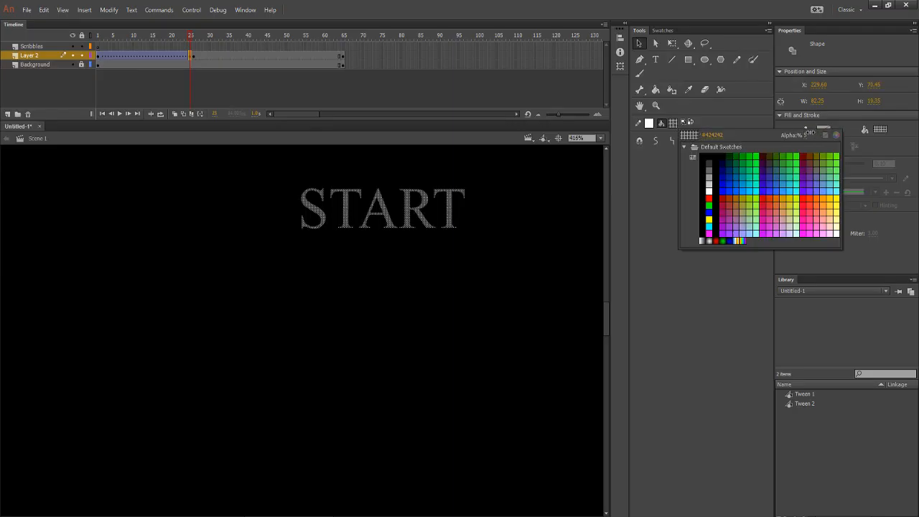
left_click_drag(815, 133, 859, 135)
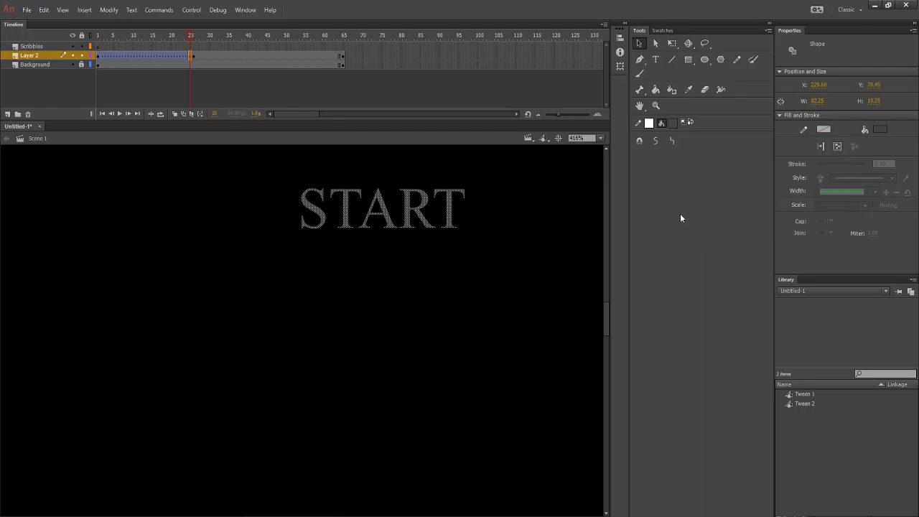
Play the animation and scrub back through Layer 2 to check the START fade.
key("Return")
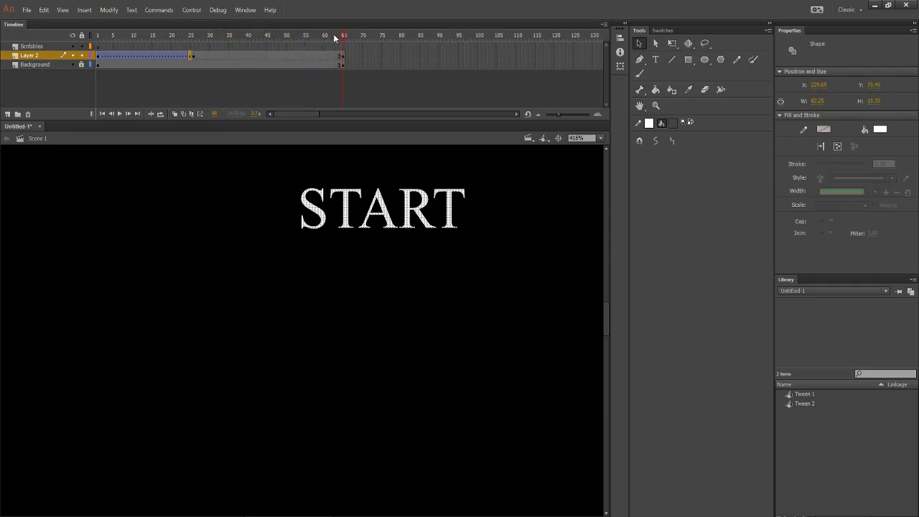
left_click_drag(343, 37, 74, 49)
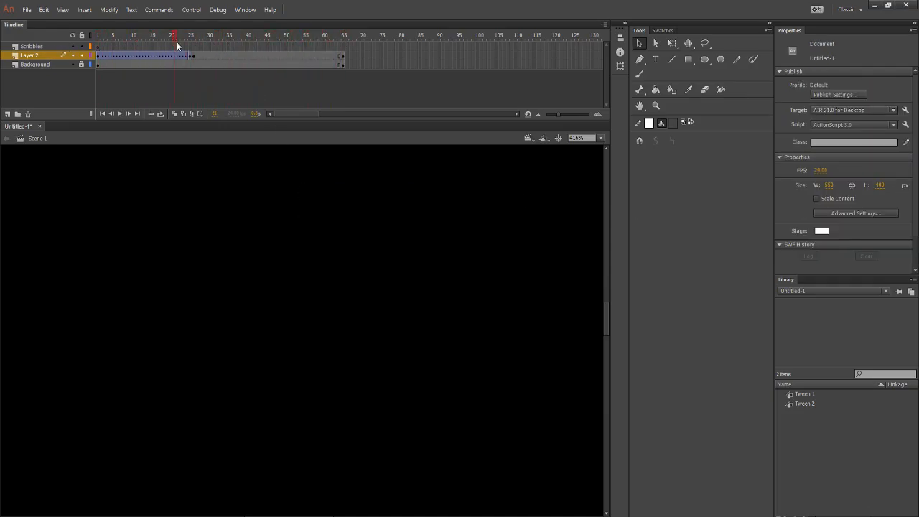
mouse_move(178, 45)
left_mouse_down()
mouse_move(194, 48)
mouse_move(166, 49)
mouse_move(193, 53)
mouse_move(172, 53)
mouse_move(185, 52)
left_mouse_up()
Move Layer 2's START shape keyframe from frame 25 to frame 10 and select it.
left_click_drag(117, 54, 140, 45)
left_click(134, 57)
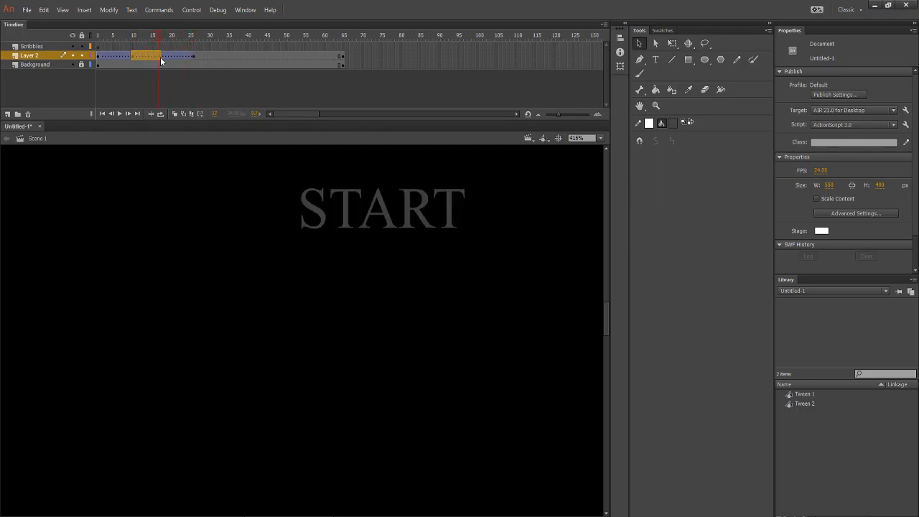
left_click(132, 58)
left_click(137, 74)
left_click(131, 55)
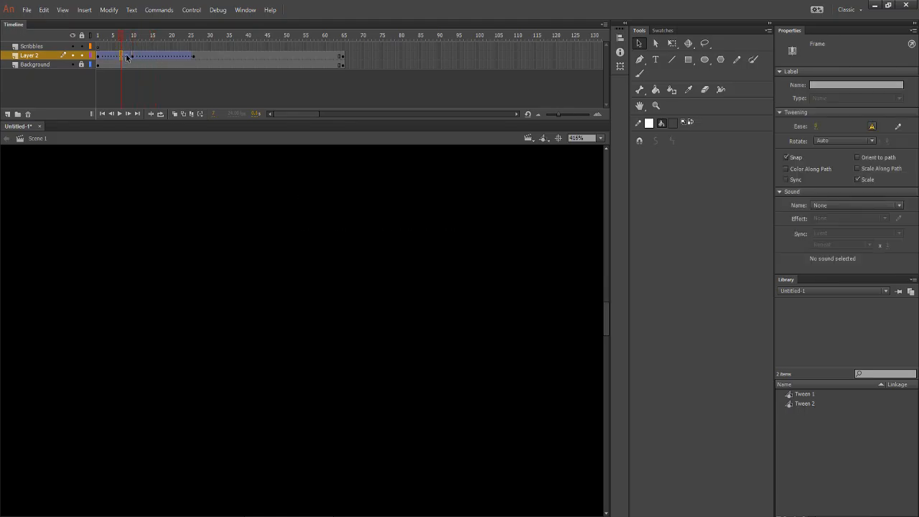
left_click(133, 55)
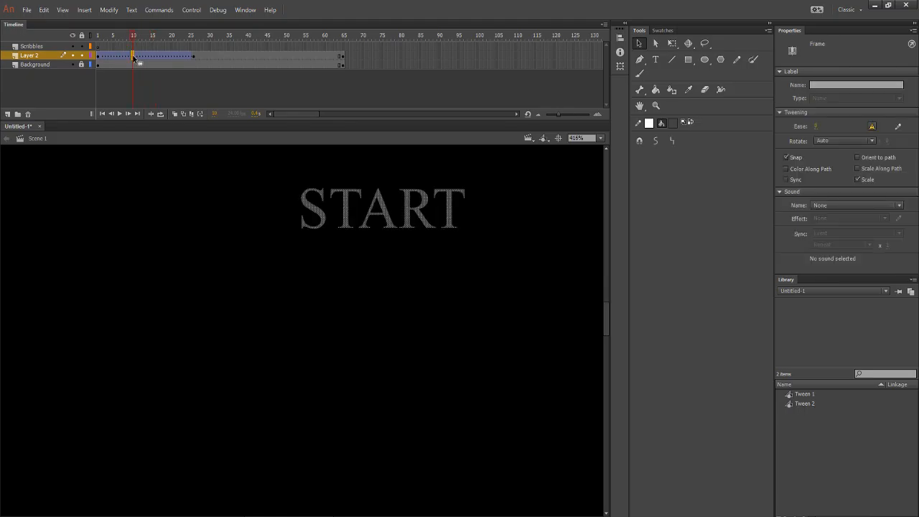
Move the START shape keyframe on Layer 2 to frame 22 and compare it with the white START at frame 26.
mouse_move(166, 58)
left_mouse_down()
mouse_move(184, 59)
mouse_move(179, 37)
mouse_move(194, 45)
mouse_move(178, 48)
left_mouse_up()
left_click(176, 41)
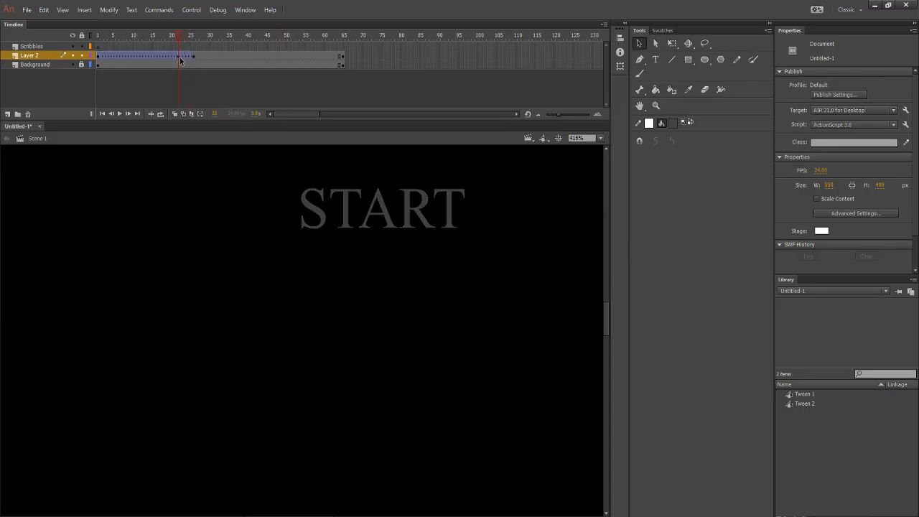
left_click(192, 55)
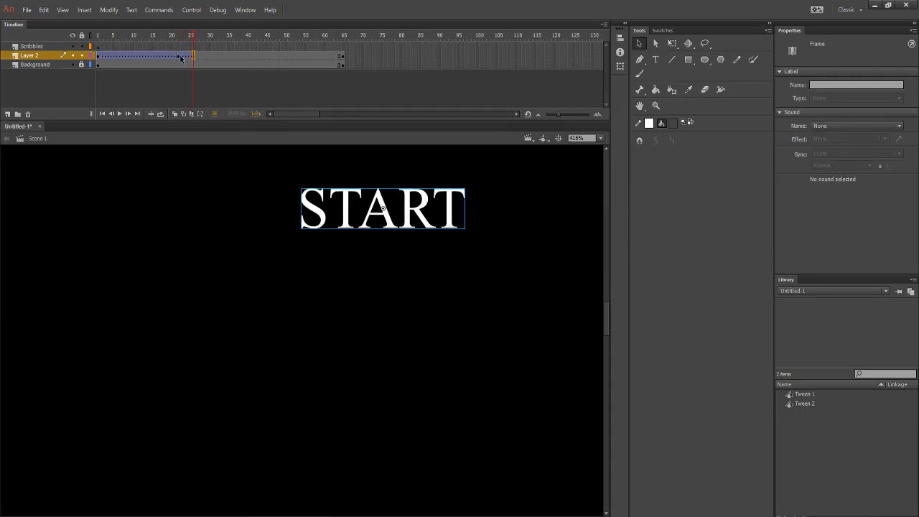
left_click(179, 55)
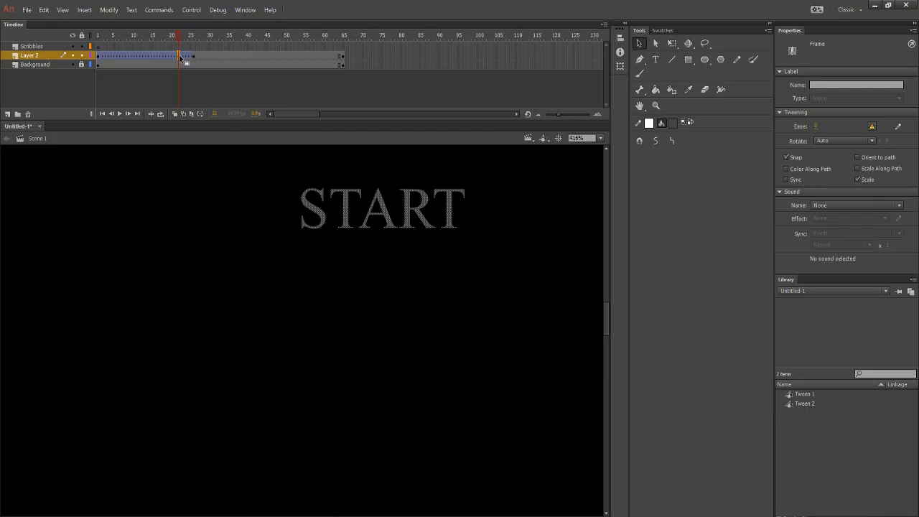
Lower the START shape's fill alpha at frame 22 to 65%, and reduce it further.
left_click(673, 122)
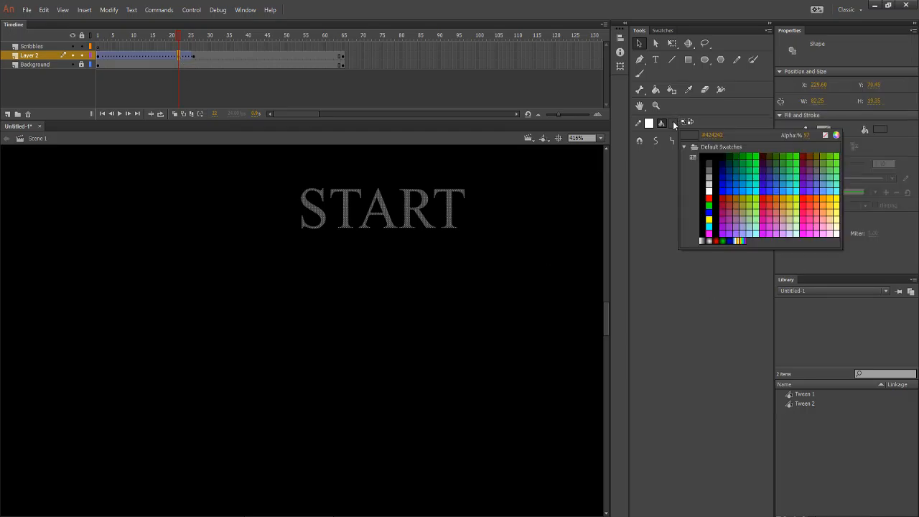
left_click_drag(809, 136, 790, 135)
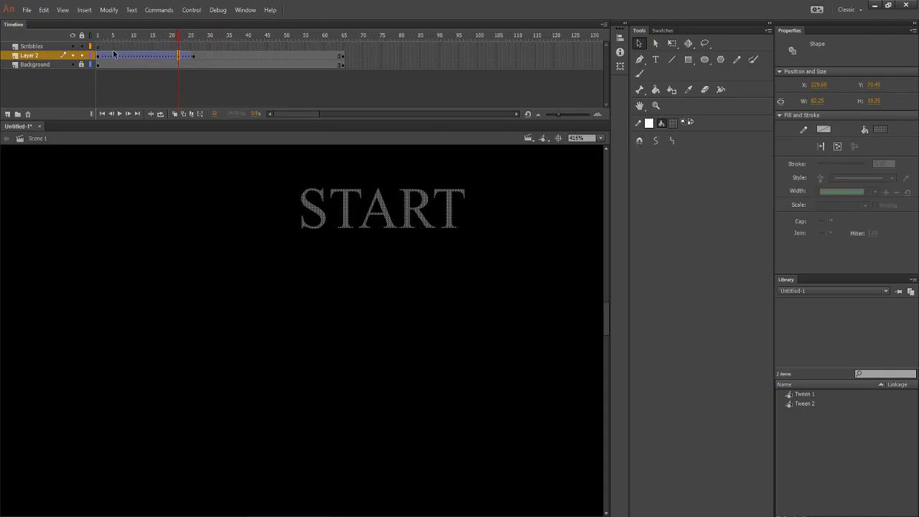
left_click(677, 128)
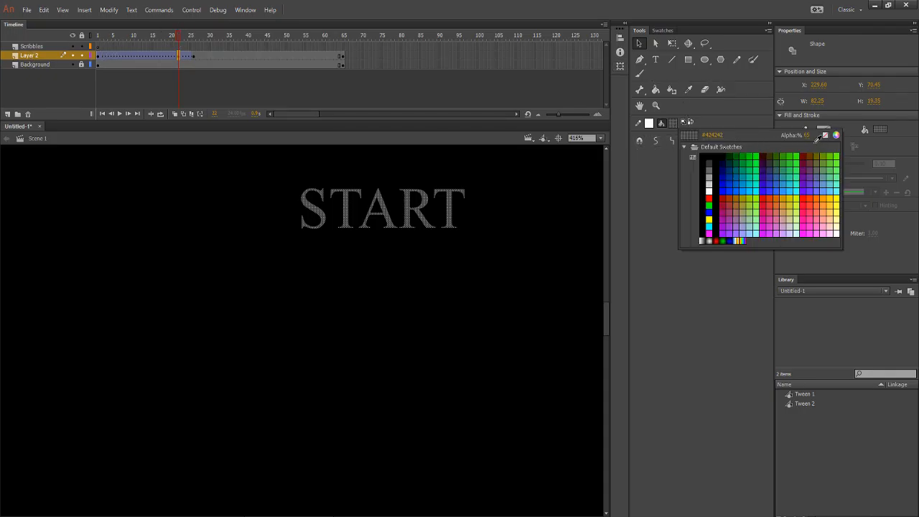
left_click_drag(807, 135, 764, 137)
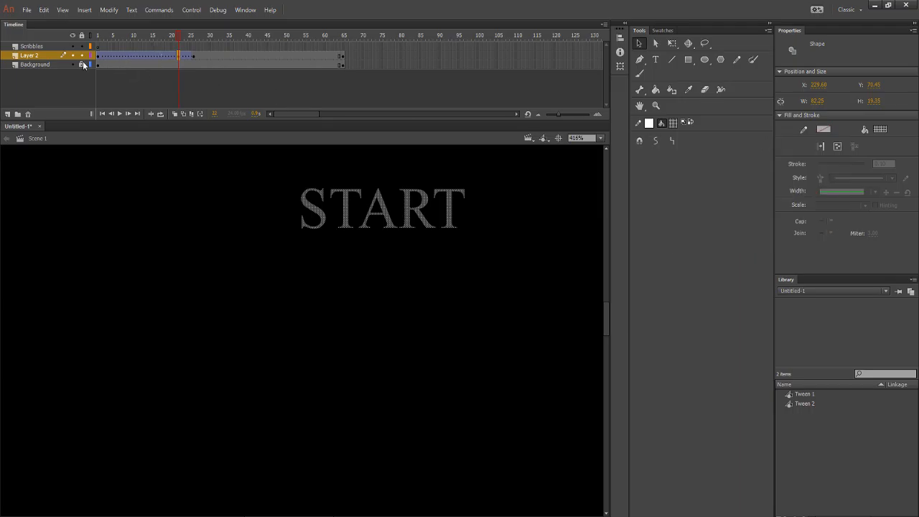
Clear the keyframe at frame 1 of Layer 2.
right_click(99, 60)
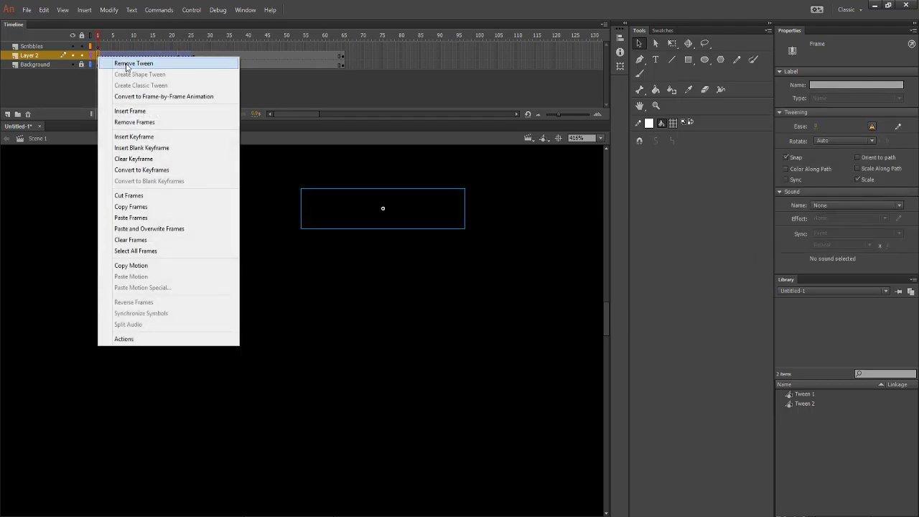
left_click(145, 159)
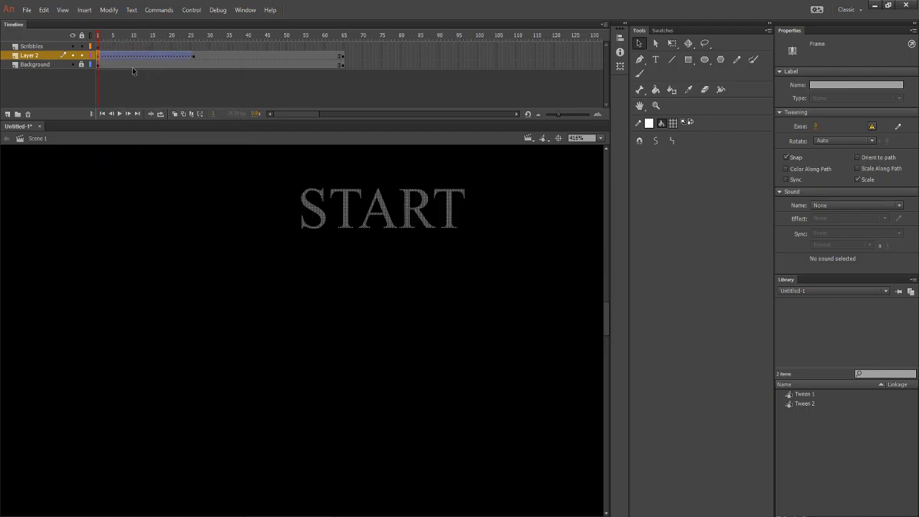
Undo the latest change on Layer 2 and scrub through frames 1 to 27 to check START's fade.
left_click_drag(97, 36, 107, 38)
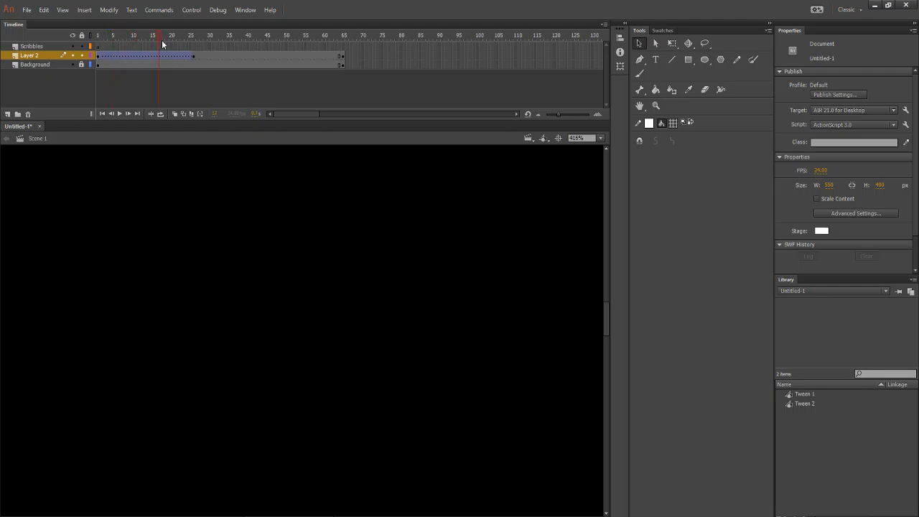
left_click_drag(191, 47, 76, 35)
key("ctrl+z")
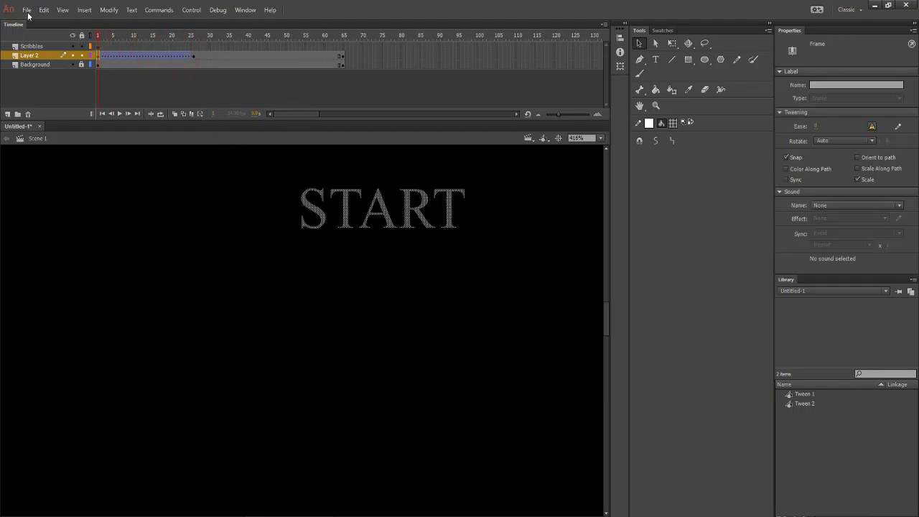
left_click_drag(99, 38, 188, 39)
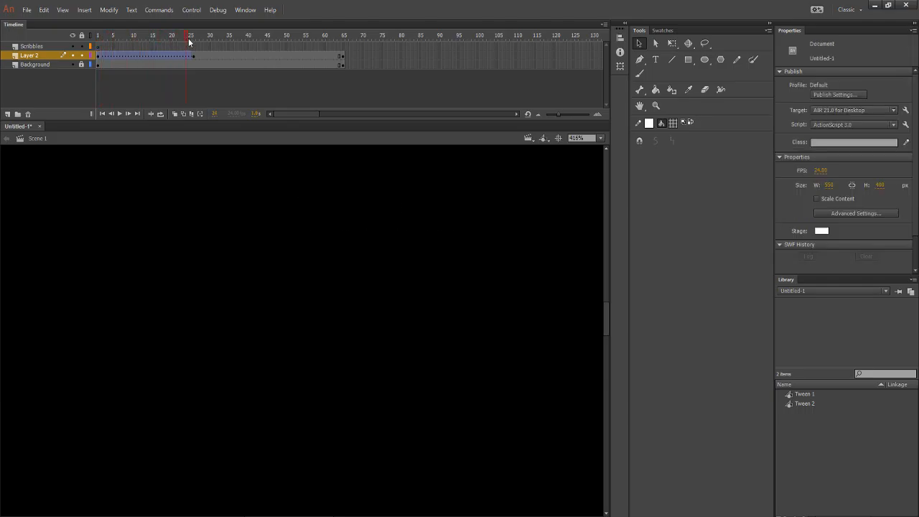
left_click_drag(150, 36, 196, 39)
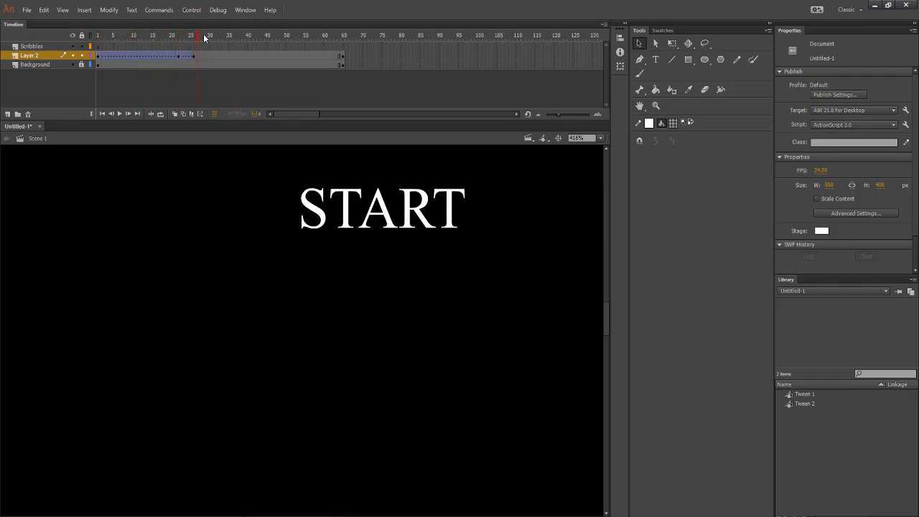
Undo the START shape keyframe's moves to frames 22 and 10 on Layer 2, restoring it to frame 25.
key("alt+comma")
key("alt+period")
key("Return")
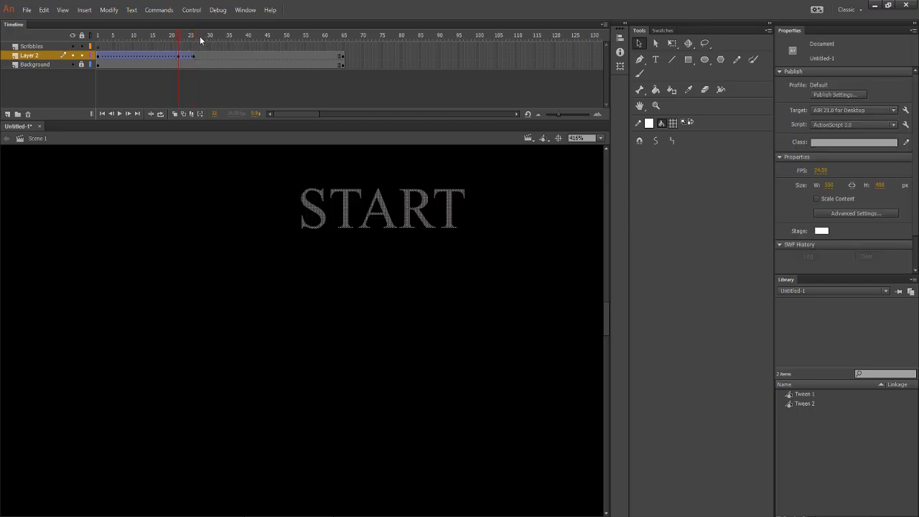
key("Return")
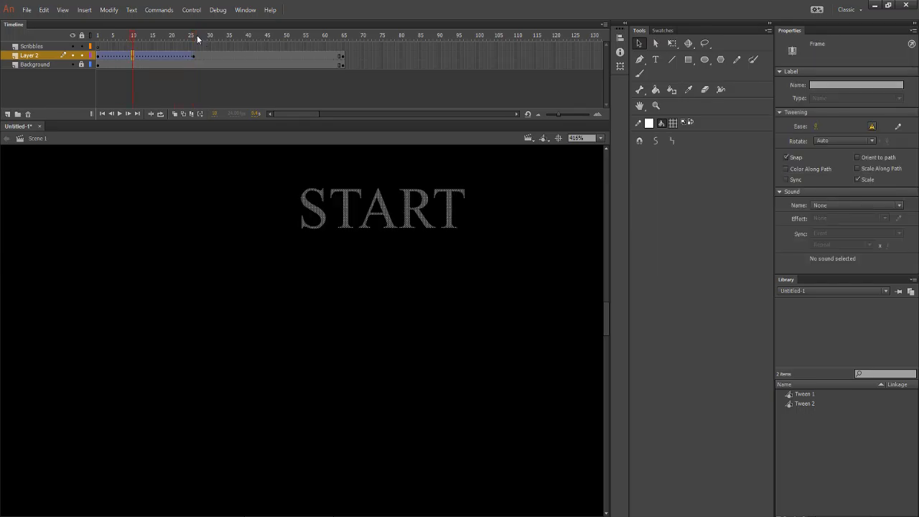
mouse_move(197, 36)
left_mouse_down()
mouse_move(223, 35)
mouse_move(119, 39)
mouse_move(198, 42)
mouse_move(175, 43)
mouse_move(190, 33)
left_mouse_up()
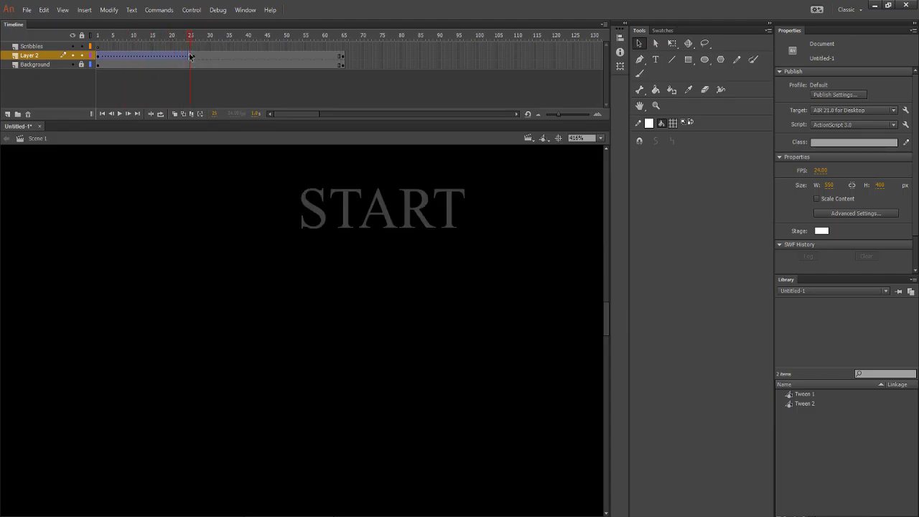
Move the faint START keyframe on Layer 2 from frame 25 to frame 23 and scrub across it.
left_click(191, 55)
left_click(187, 57)
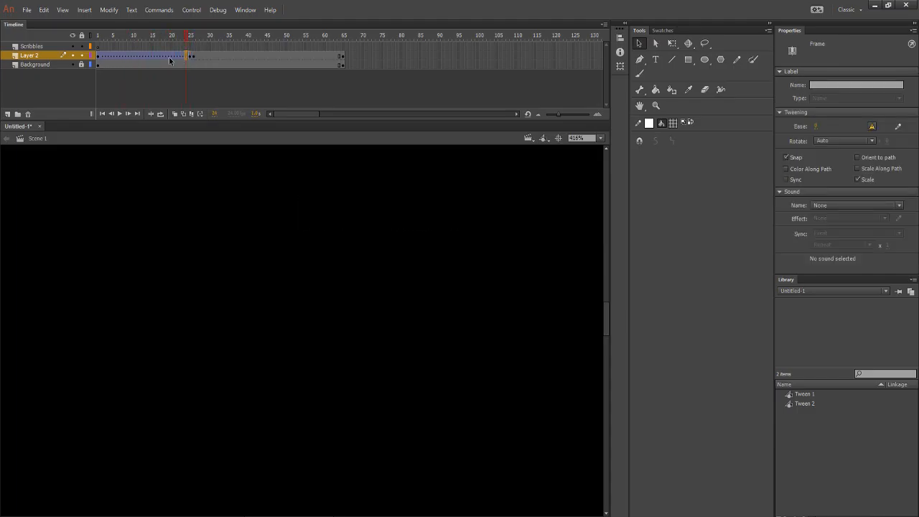
left_click(170, 58)
left_click(128, 59)
left_click(190, 56)
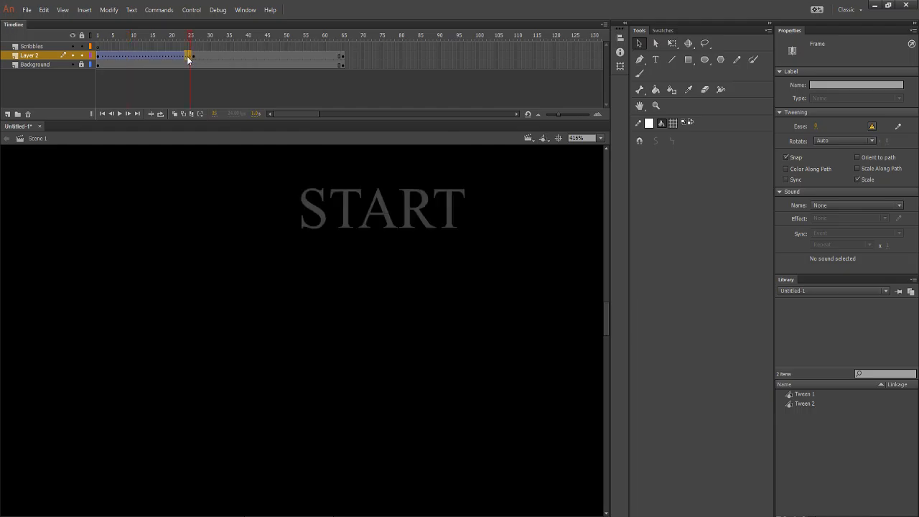
left_click(186, 56)
left_click(190, 55)
left_click(193, 56)
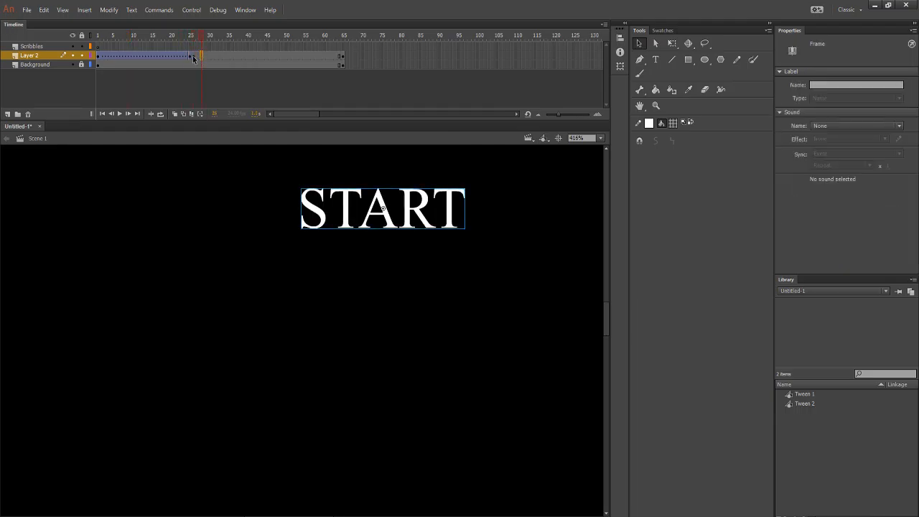
left_click(191, 55)
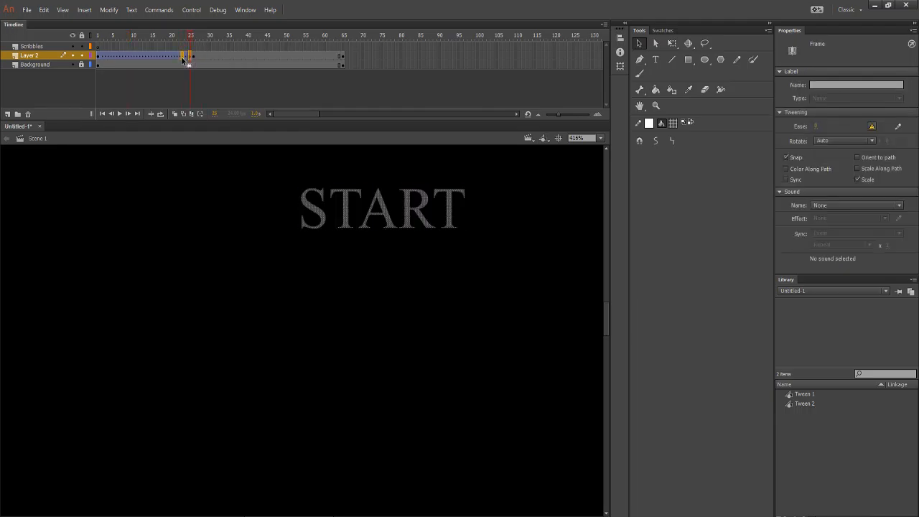
left_click_drag(184, 38, 191, 44)
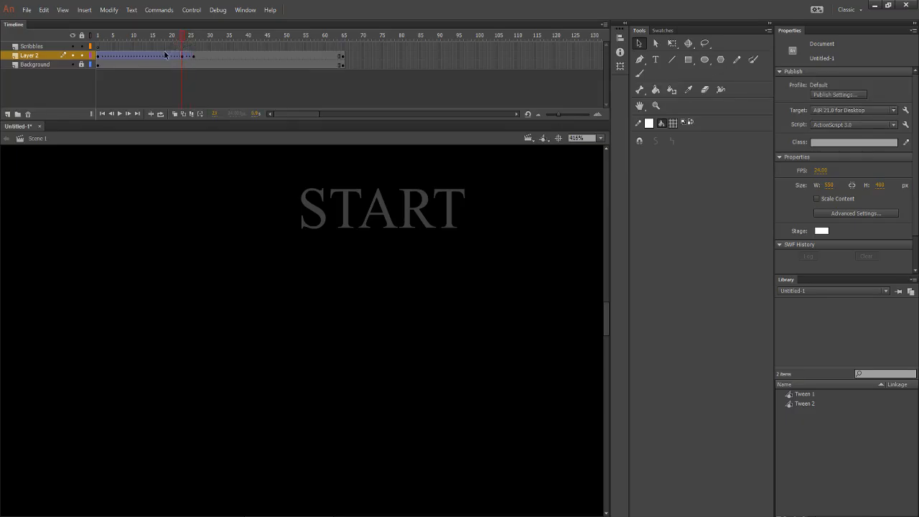
Preview the Tween 1 and Tween 2 symbols in the library.
right_click(161, 56)
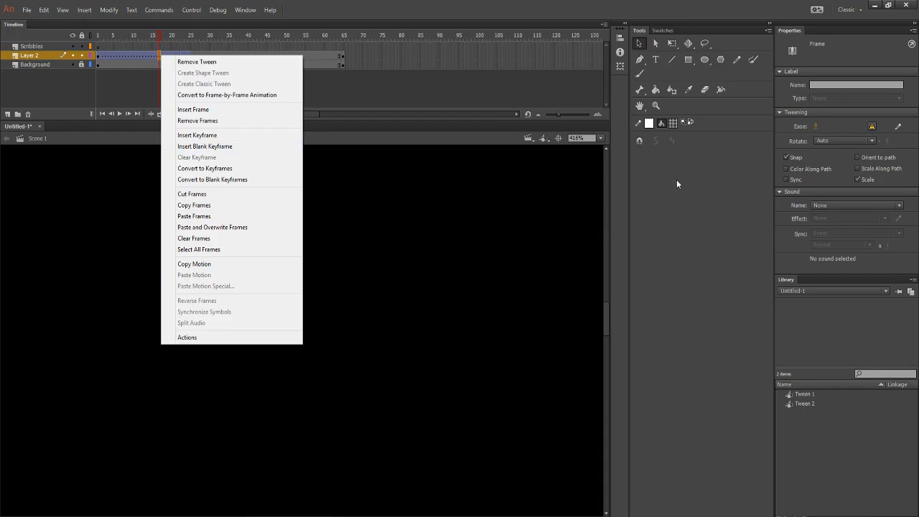
key("Escape")
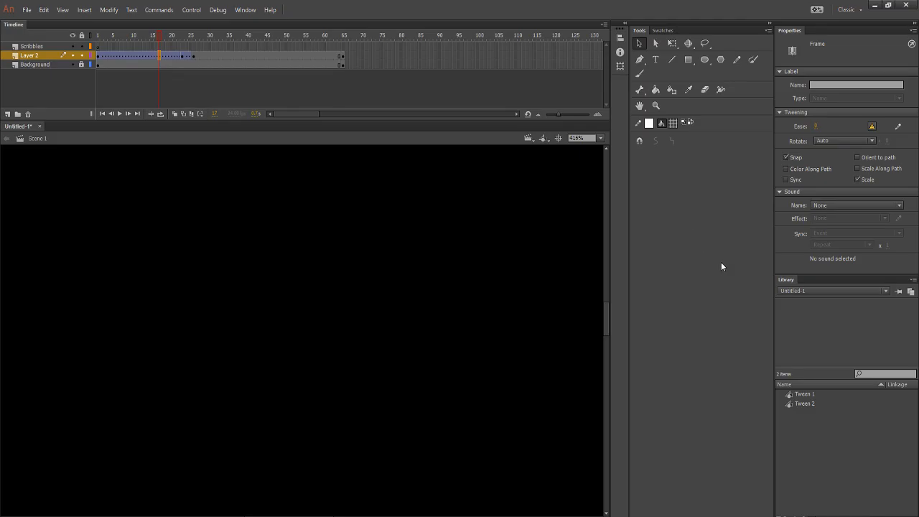
left_click(821, 404)
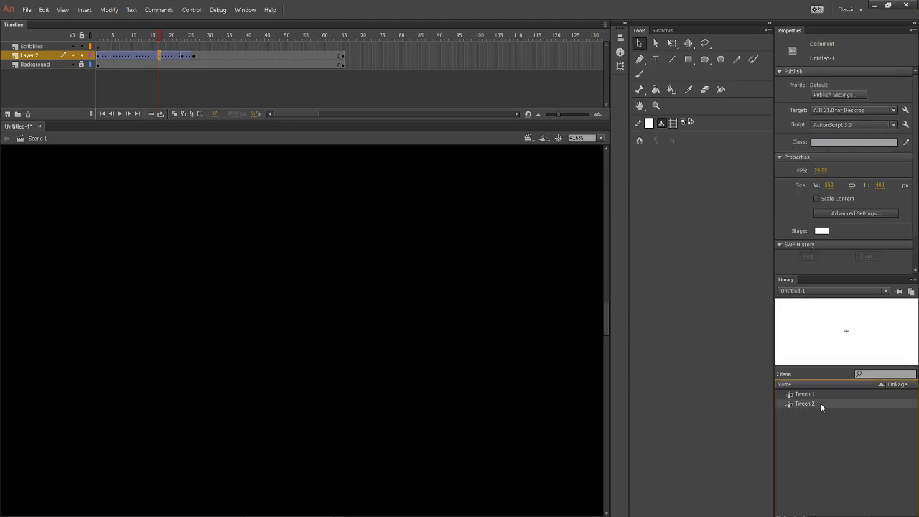
left_click(818, 393)
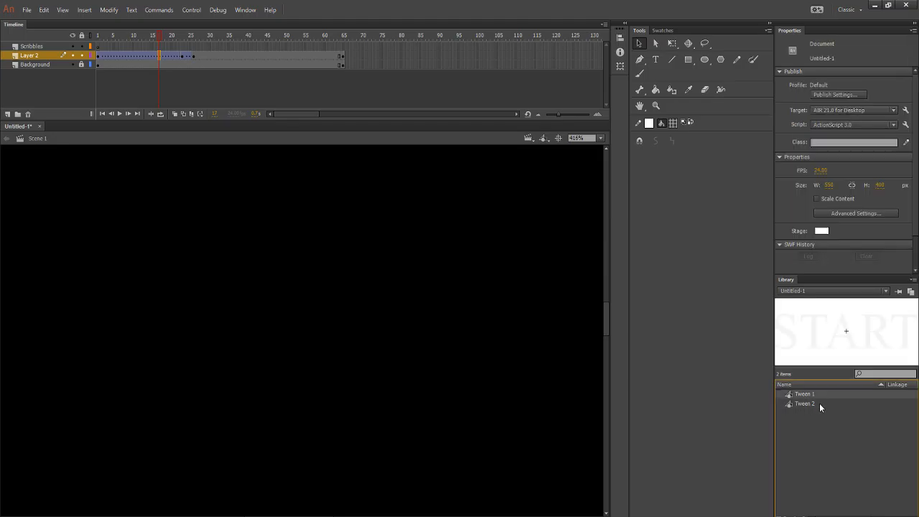
left_click(820, 403)
left_click(820, 396)
double_click(819, 396)
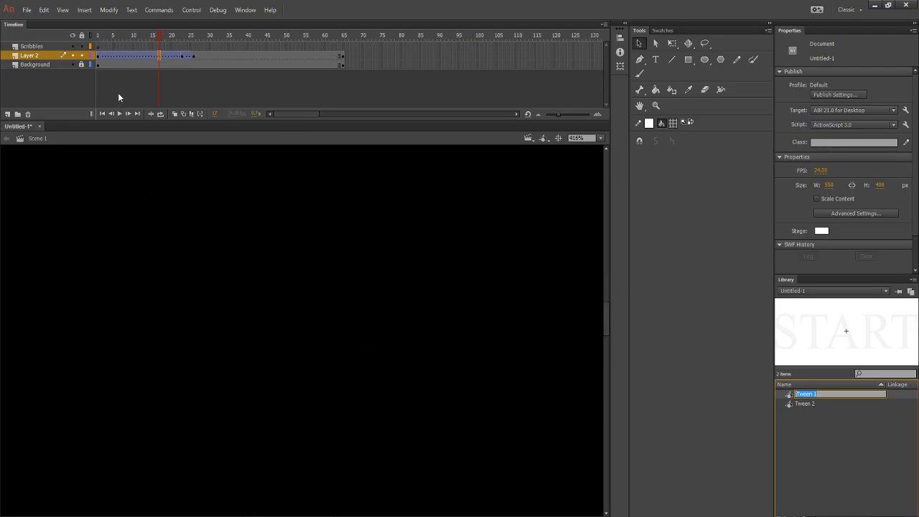
Check the Actions script for Layer 2's tween and close it again.
left_click(130, 57)
right_click(130, 58)
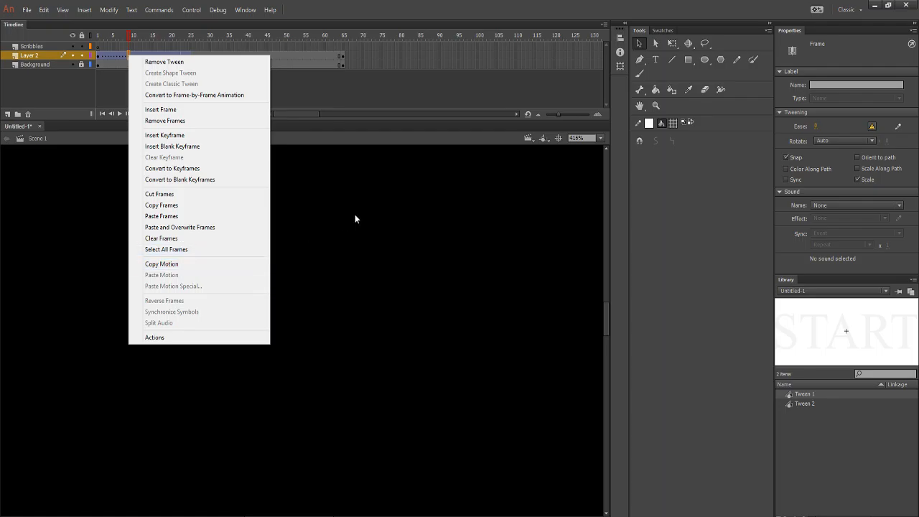
left_click(206, 337)
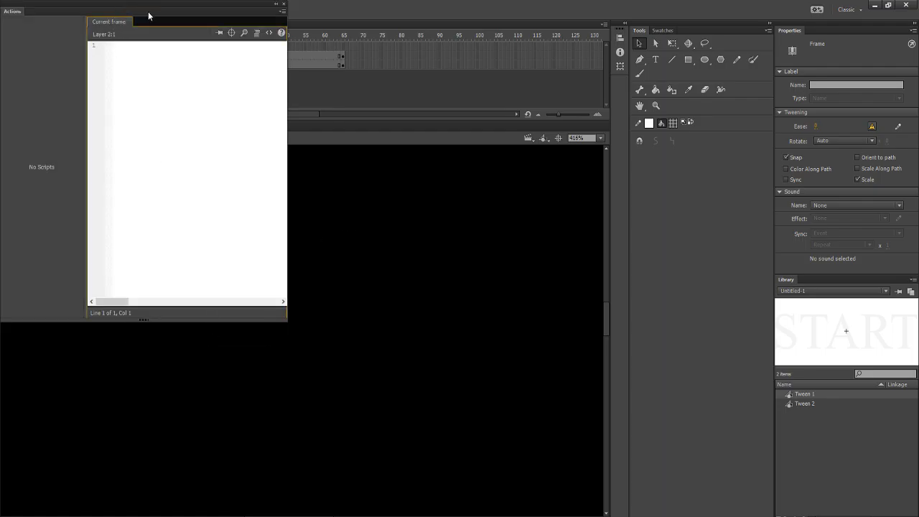
left_click(284, 3)
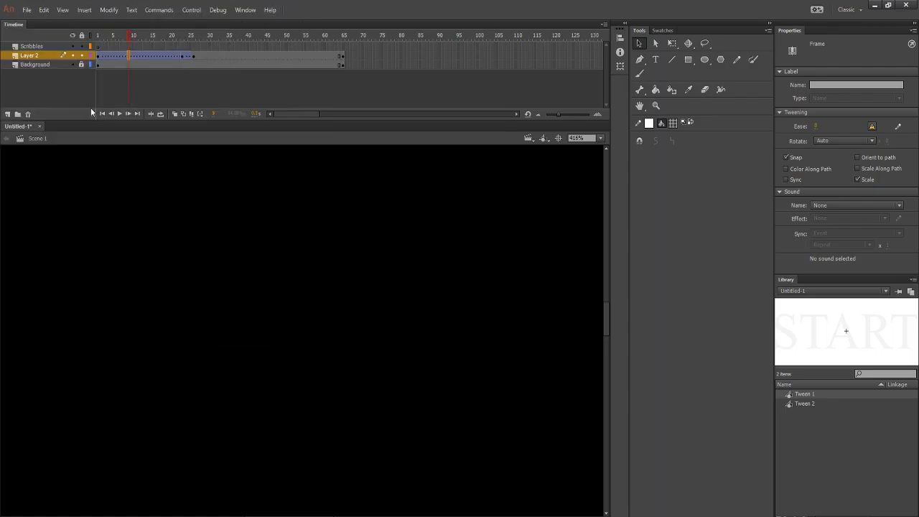
Scrub Layer 2 between its tween and frame 32 to review START's fade-in, and activate the Line tool.
left_click_drag(131, 38, 168, 50)
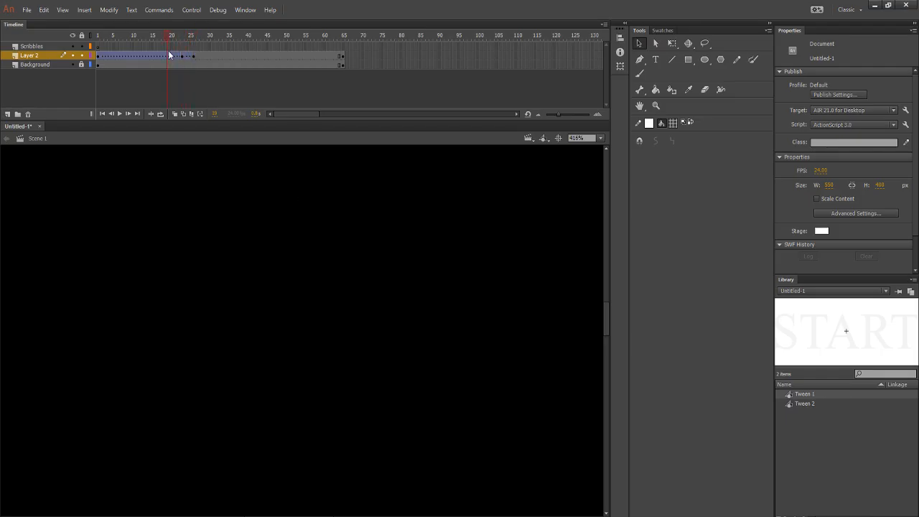
left_click_drag(108, 46, 218, 70)
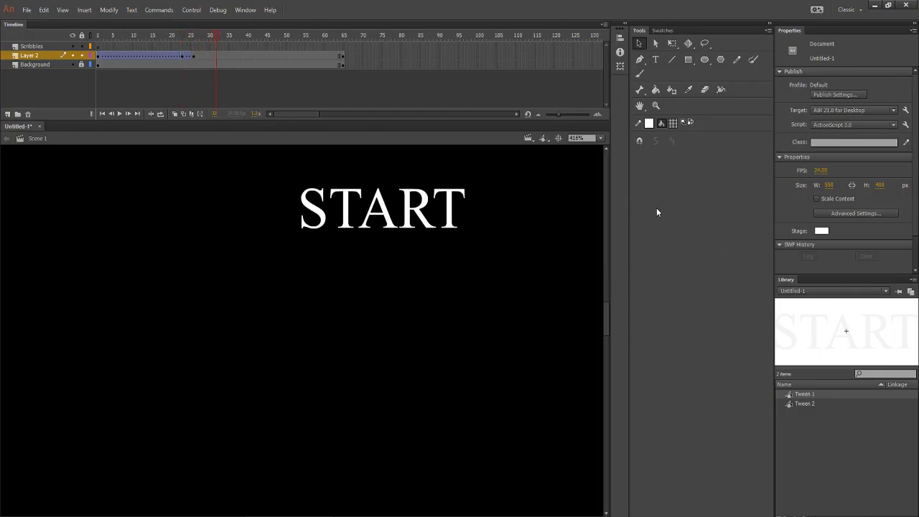
left_click(672, 61)
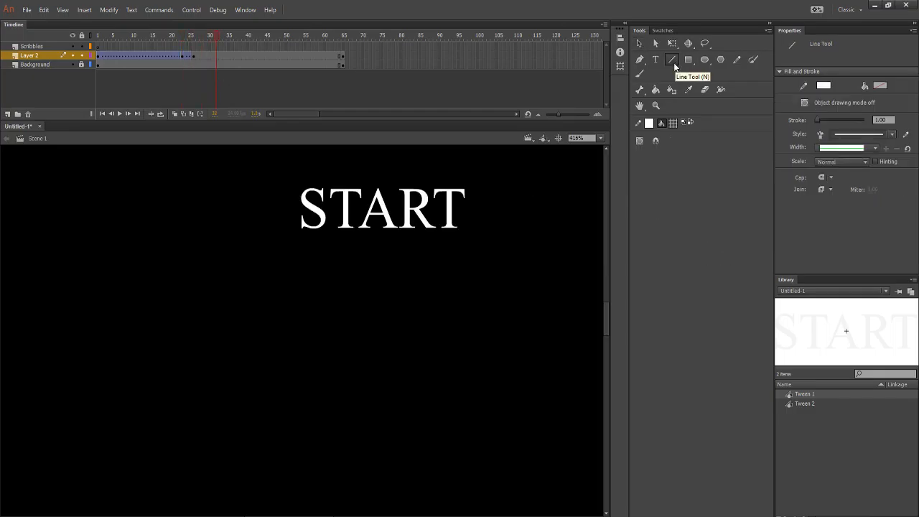
left_click_drag(215, 39, 182, 60)
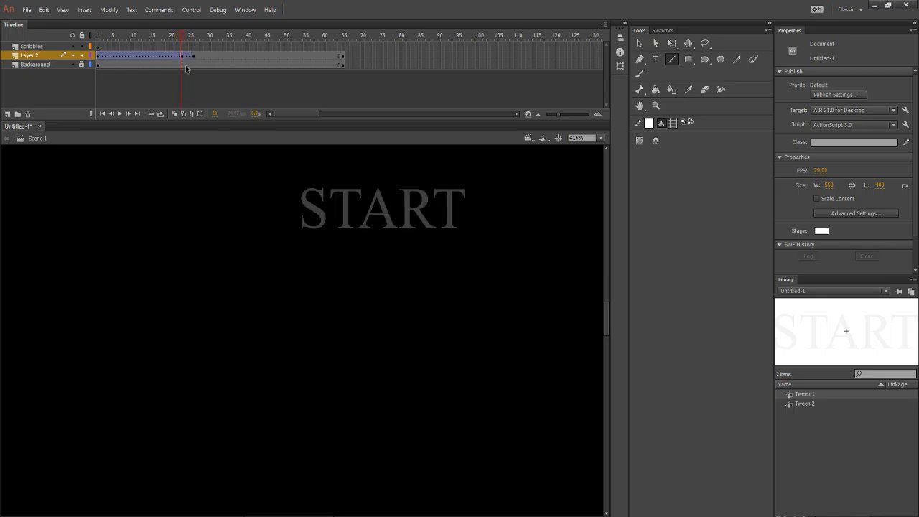
Compare the faint START at frame 23 with the white START at frame 26 and scrub back through the tween.
scroll(347, 219, "down", 5)
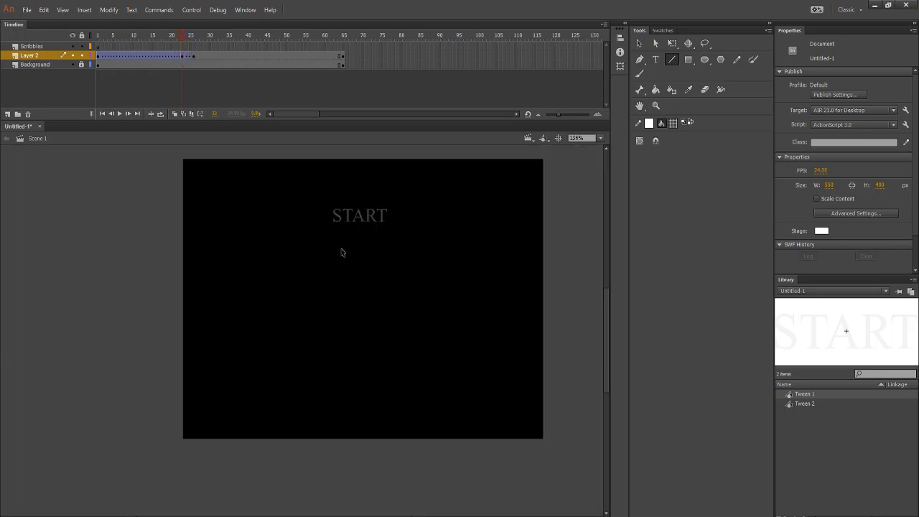
scroll(353, 253, "up", 2)
scroll(317, 254, "down", 1)
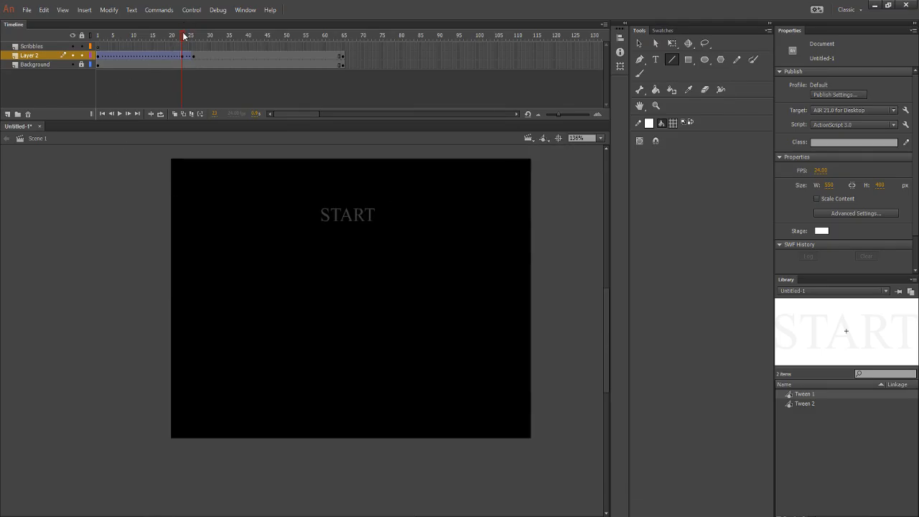
mouse_move(183, 35)
left_mouse_down()
mouse_move(192, 33)
mouse_move(183, 42)
left_mouse_up()
scroll(248, 192, "up", 2)
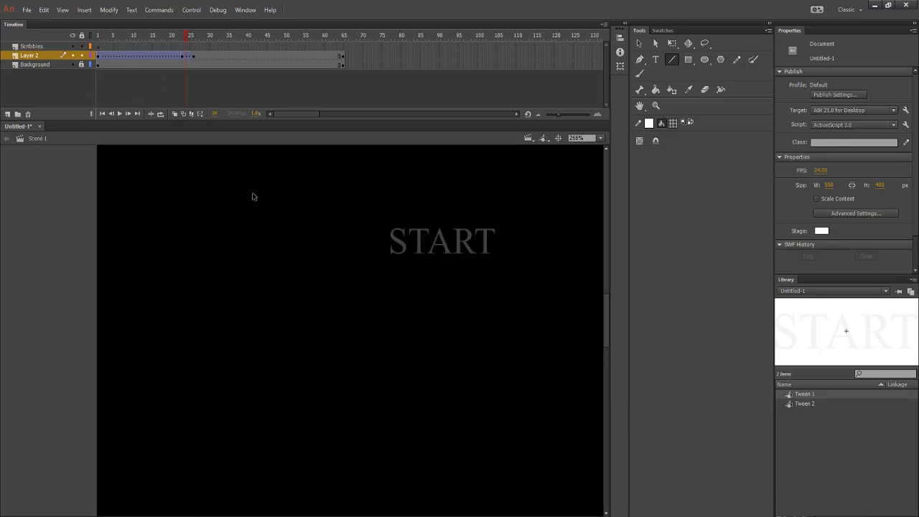
scroll(253, 193, "down", 1)
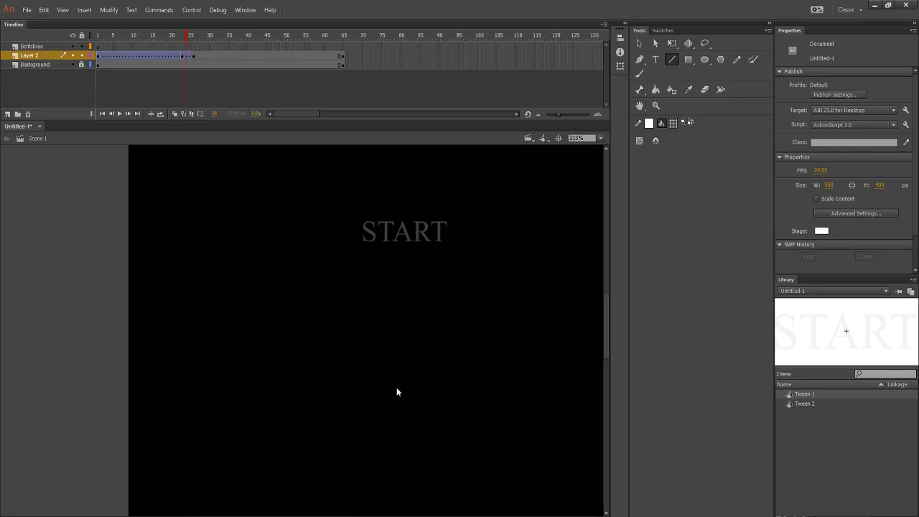
left_click_drag(277, 516, 306, 516)
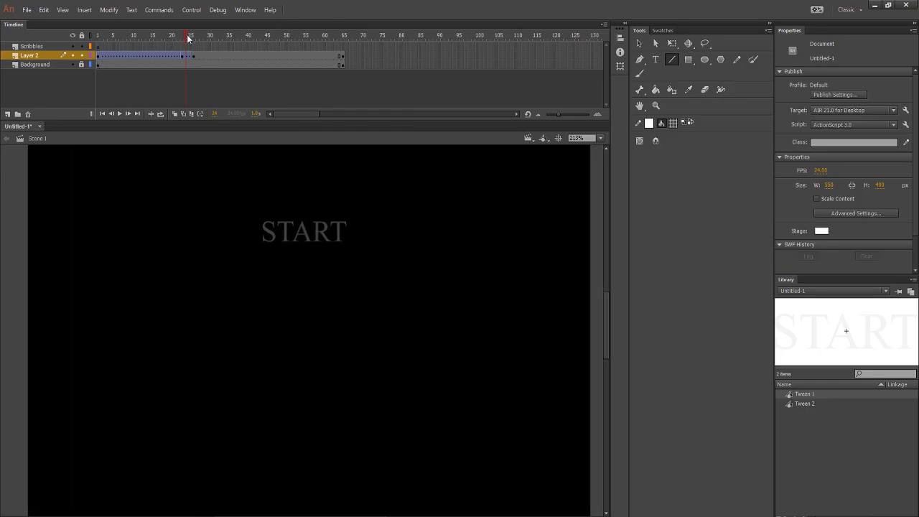
left_click_drag(187, 35, 106, 41)
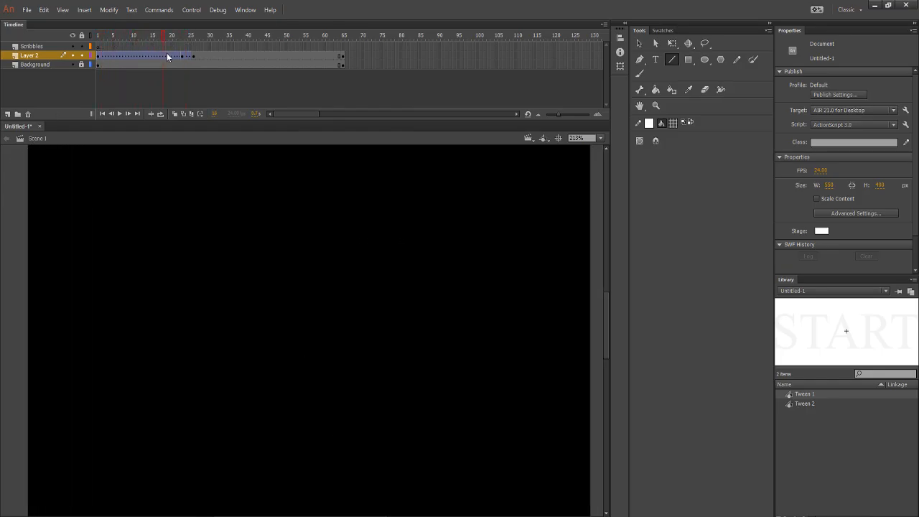
left_click(181, 56)
left_click(193, 56)
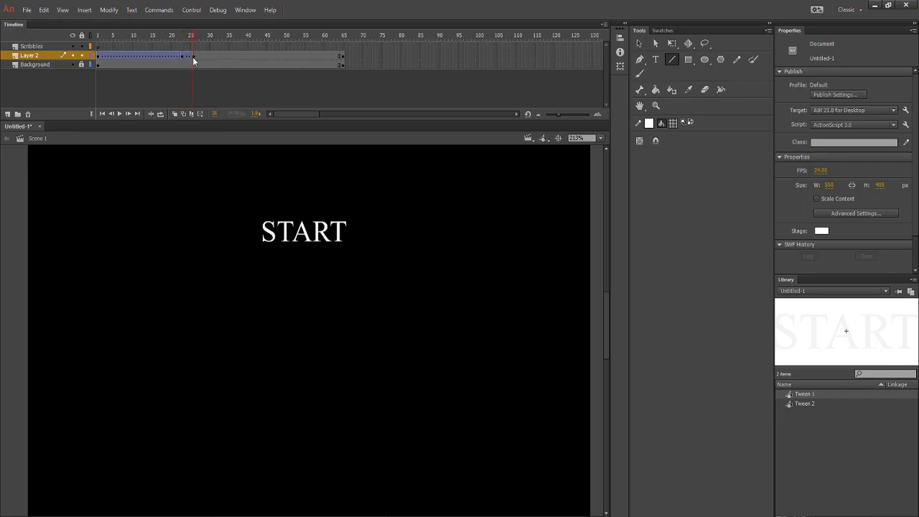
left_click(184, 58)
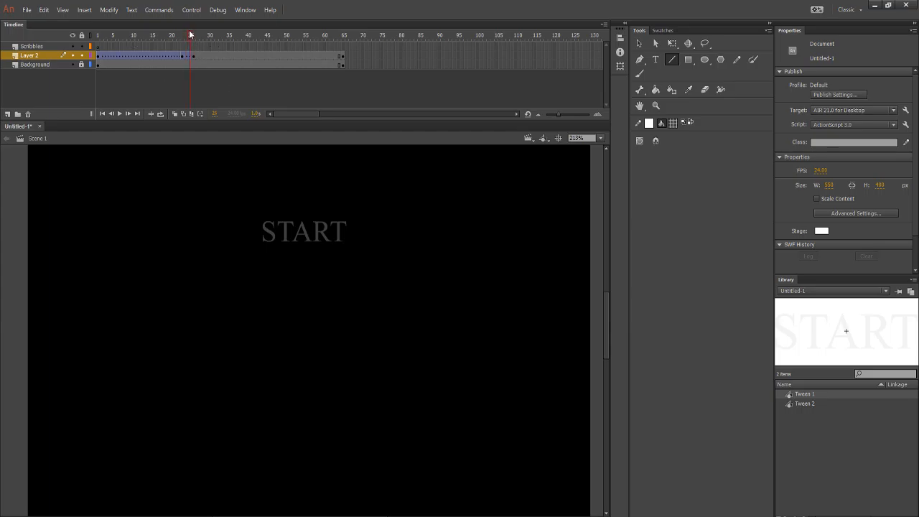
left_click_drag(190, 34, 172, 41)
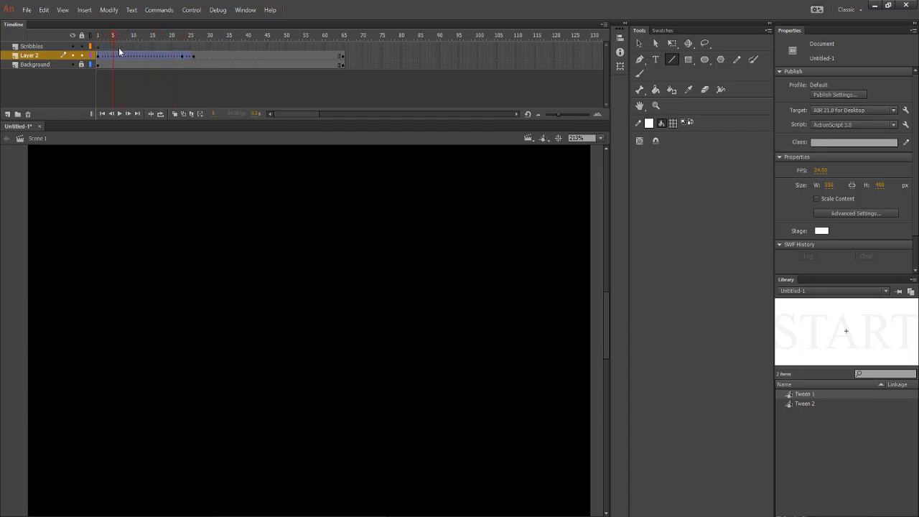
Increase the ease-out of Layer 2's classic tween at frame 1 and scrub through it.
left_click(99, 57)
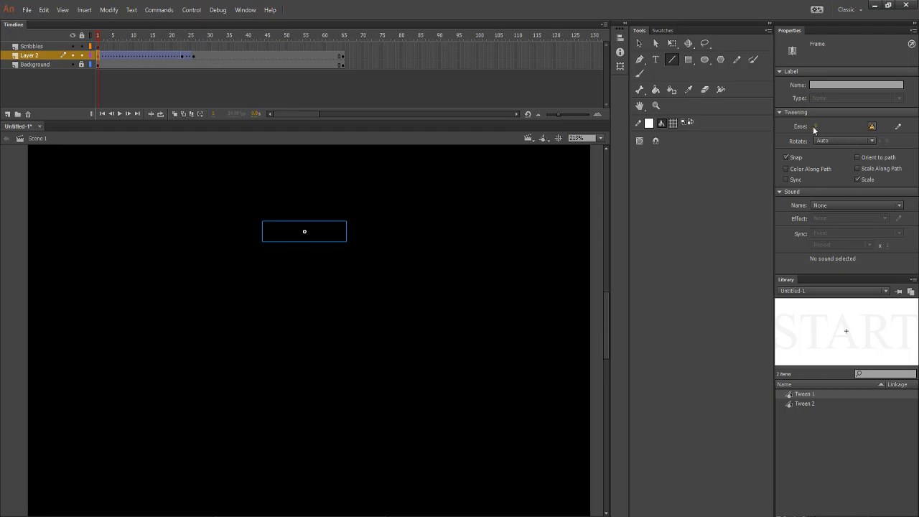
left_click_drag(817, 128, 835, 127)
left_click_drag(100, 37, 171, 46)
left_click(99, 56)
left_click(678, 124)
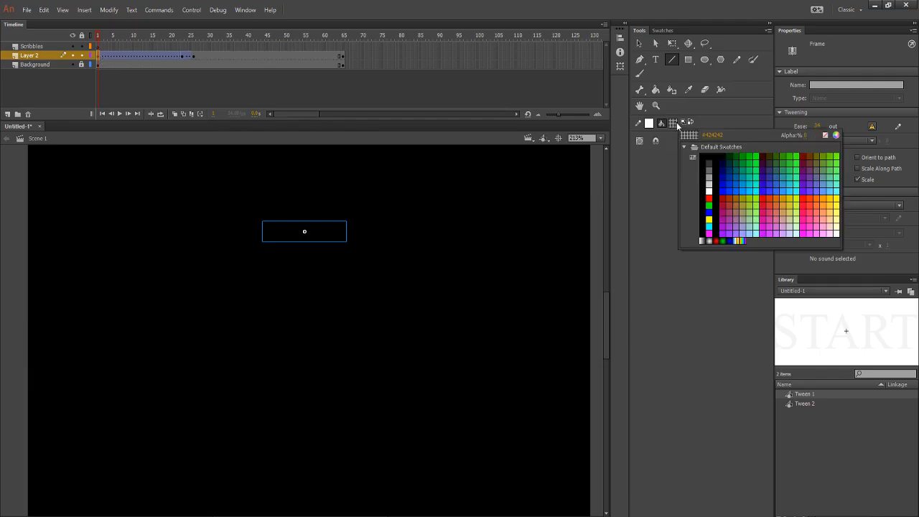
left_click(673, 158)
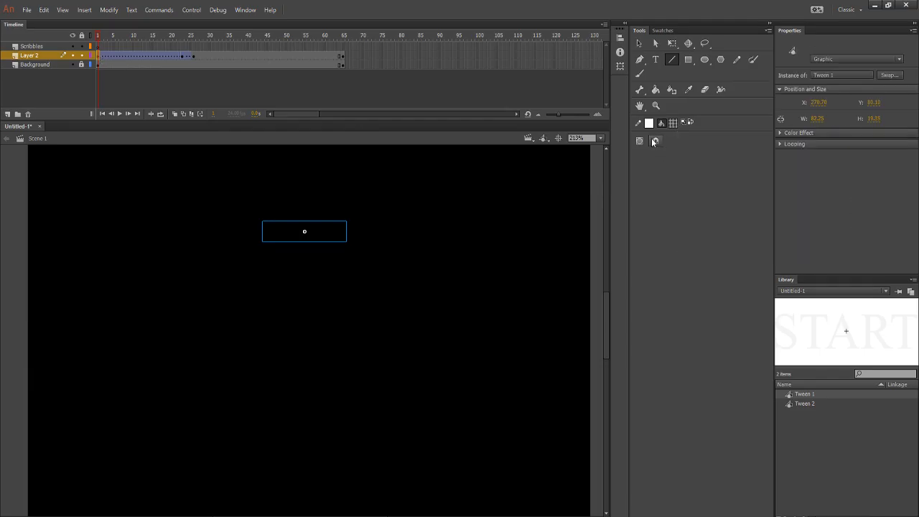
Remove the classic tween from the START symbol at frame 1 of Layer 2 and break the symbol apart into shapes.
right_click(269, 233)
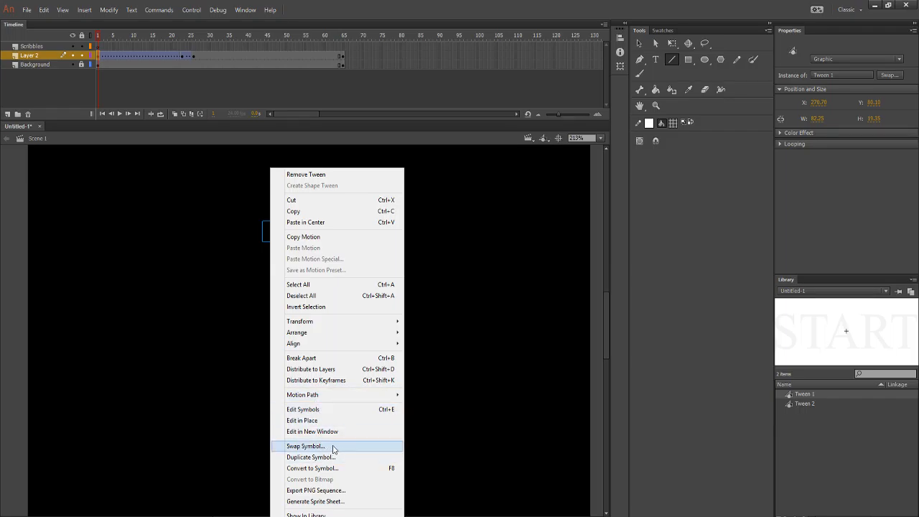
left_click(340, 177)
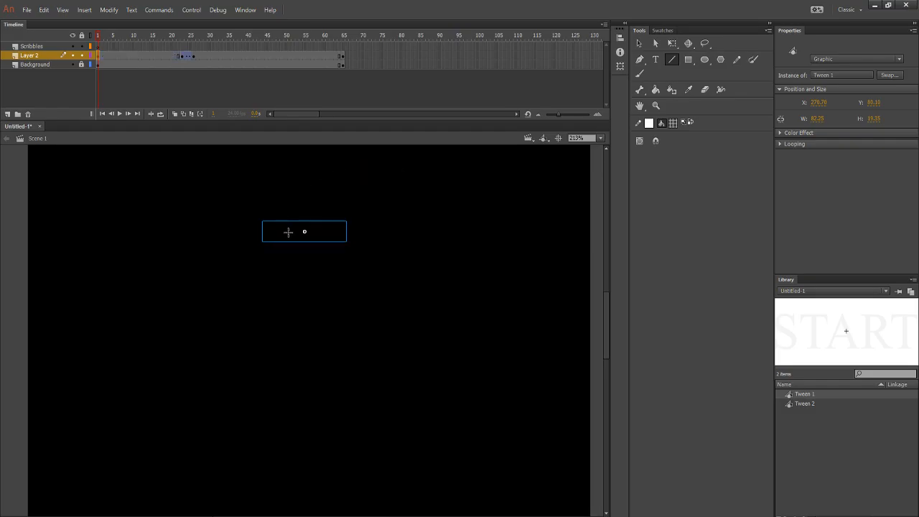
scroll(270, 229, "up", 5)
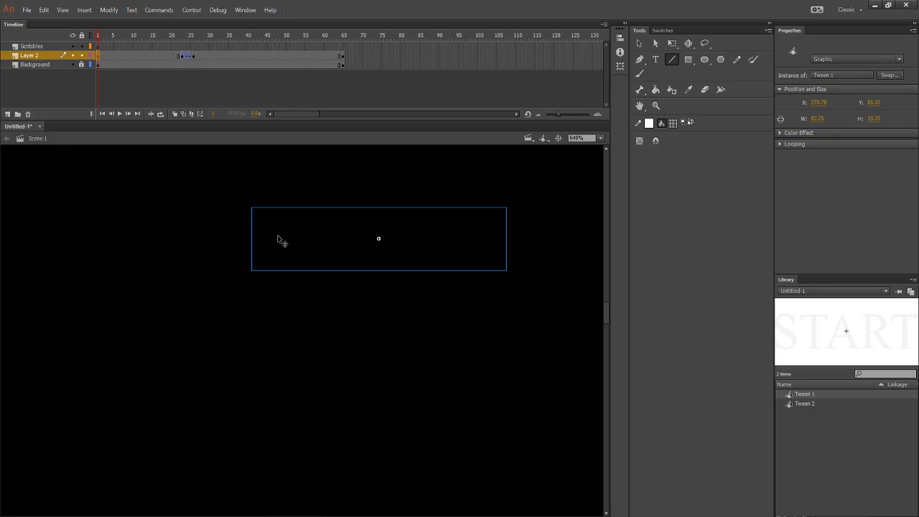
right_click(277, 236)
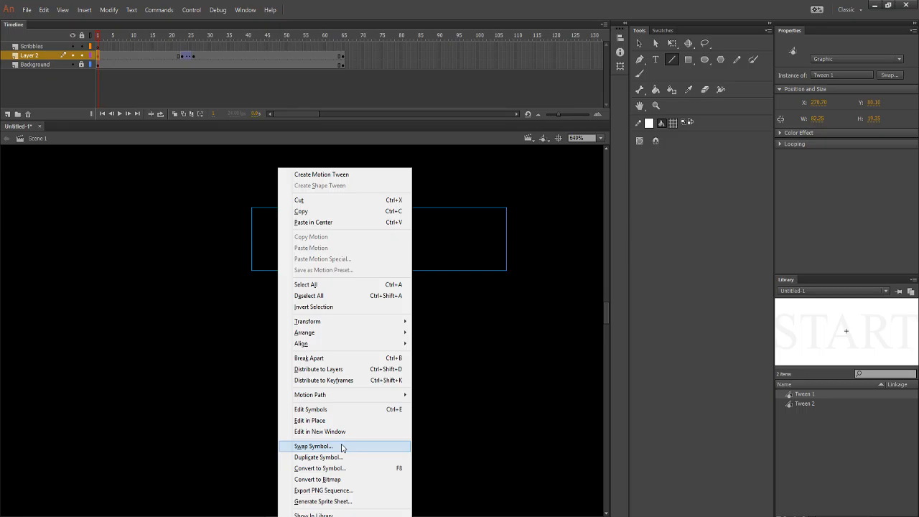
left_click(342, 514)
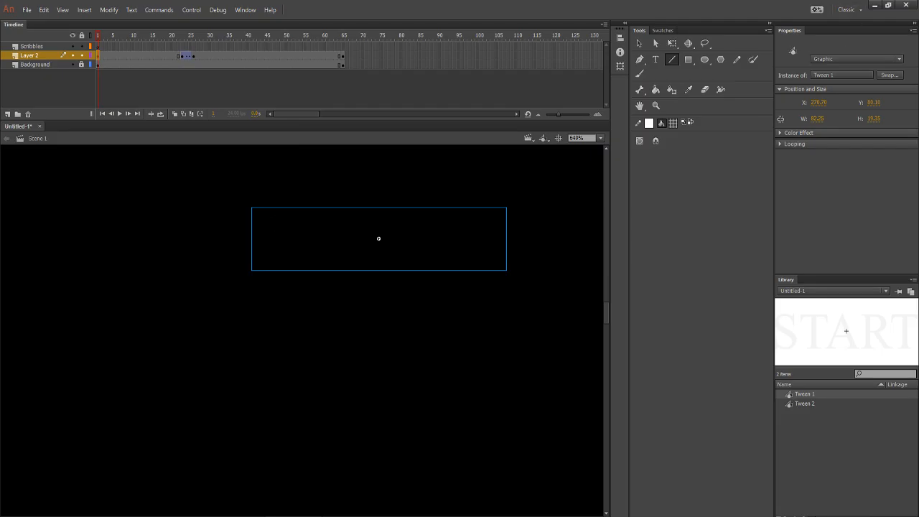
left_click(640, 44)
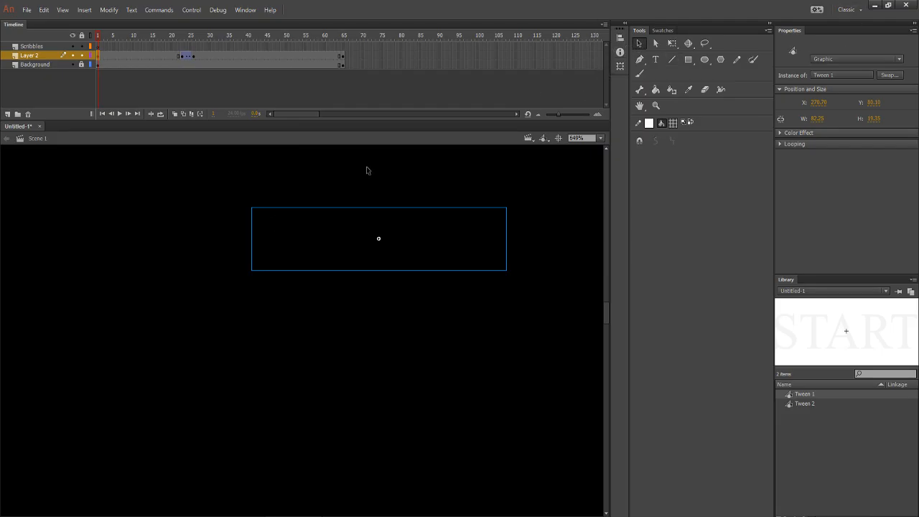
right_click(274, 235)
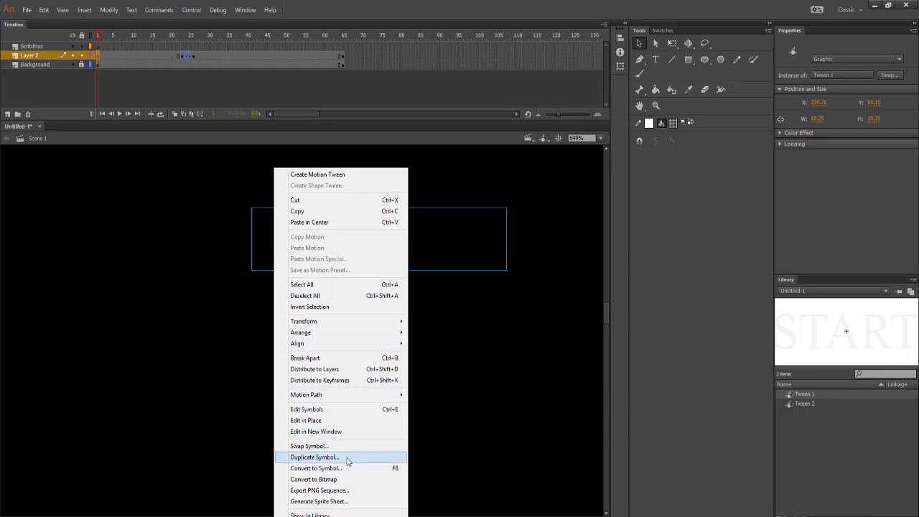
left_click(337, 358)
Raise the fill alpha of the START letters at frame 1 and recolour them solid white.
scroll(302, 233, "down", 2)
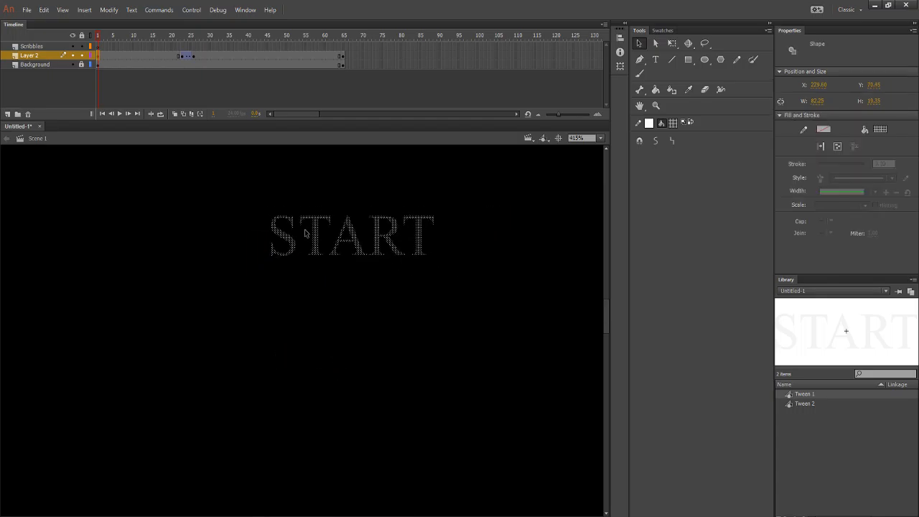
left_click(673, 122)
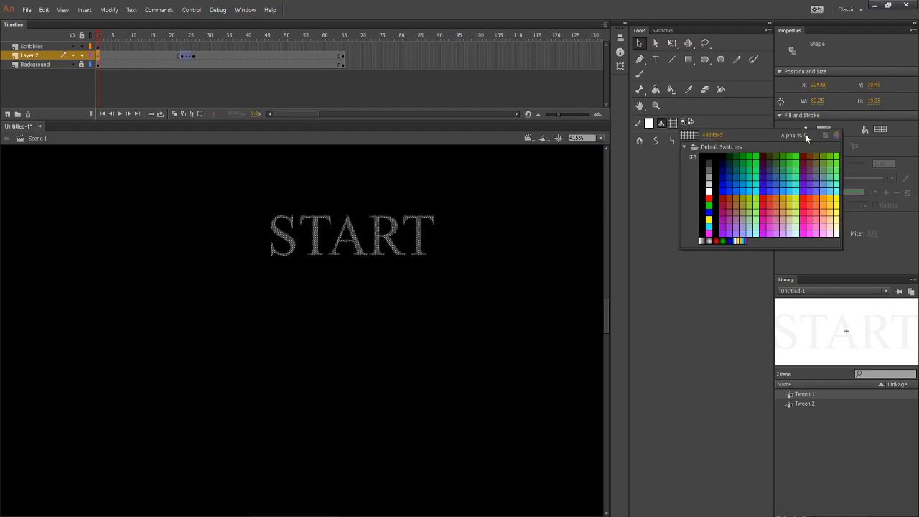
left_click_drag(806, 135, 898, 137)
left_click(845, 168)
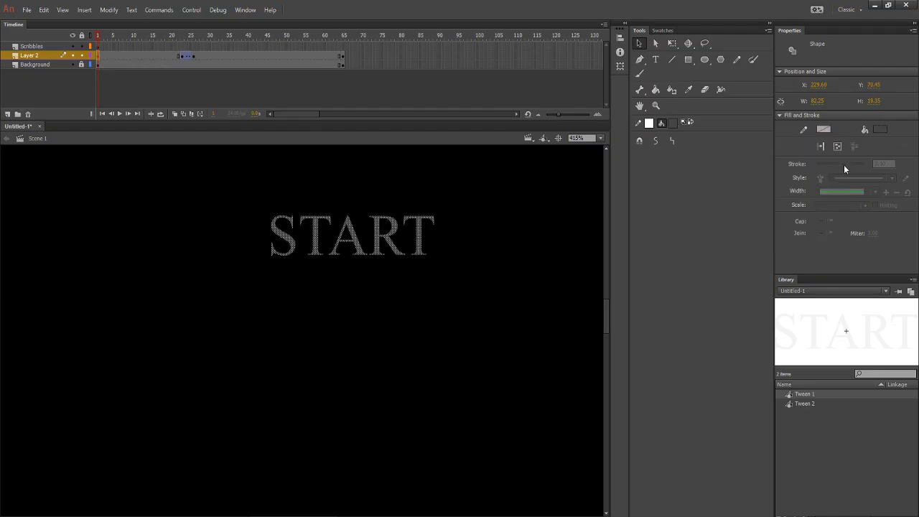
left_click(676, 125)
left_click(710, 188)
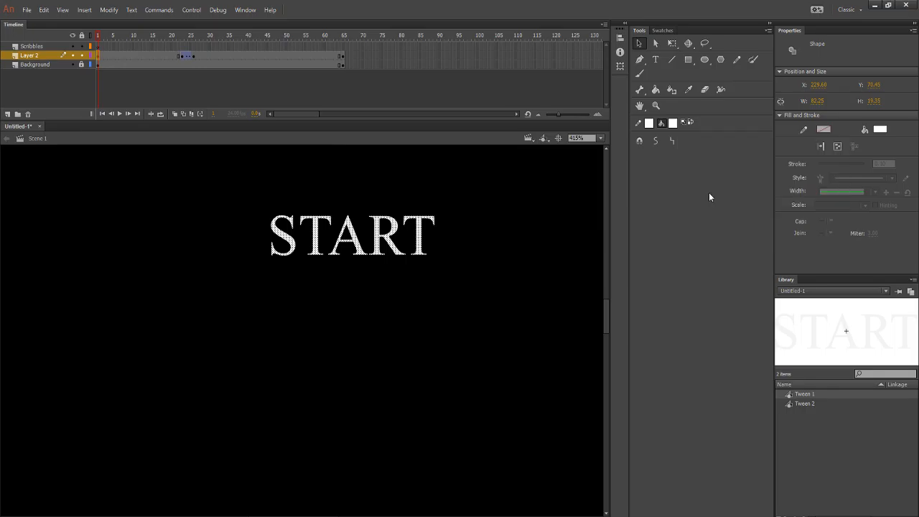
left_click(501, 262)
scroll(471, 250, "down", 5)
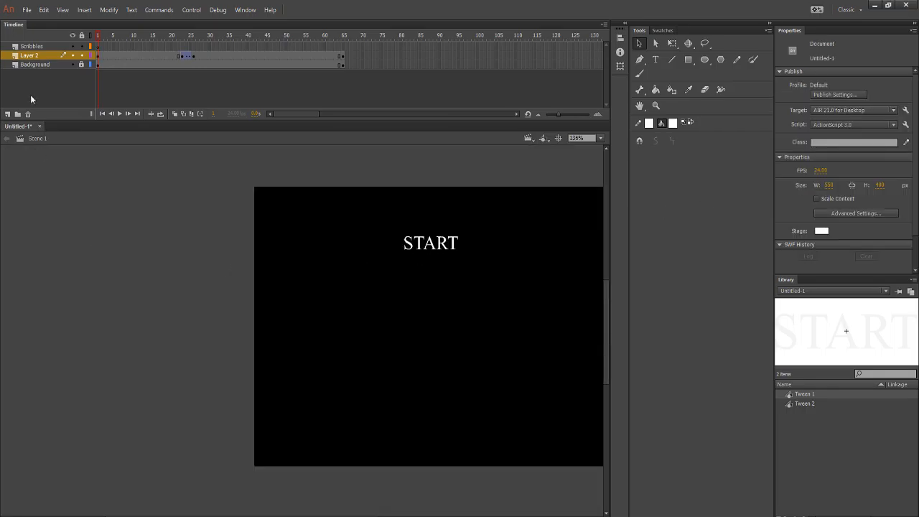
Move Layer 2's keyframe at frame 23 back to frame 16 to lengthen the START tween.
left_click_drag(102, 40, 173, 57)
left_click(182, 63)
left_click(183, 64)
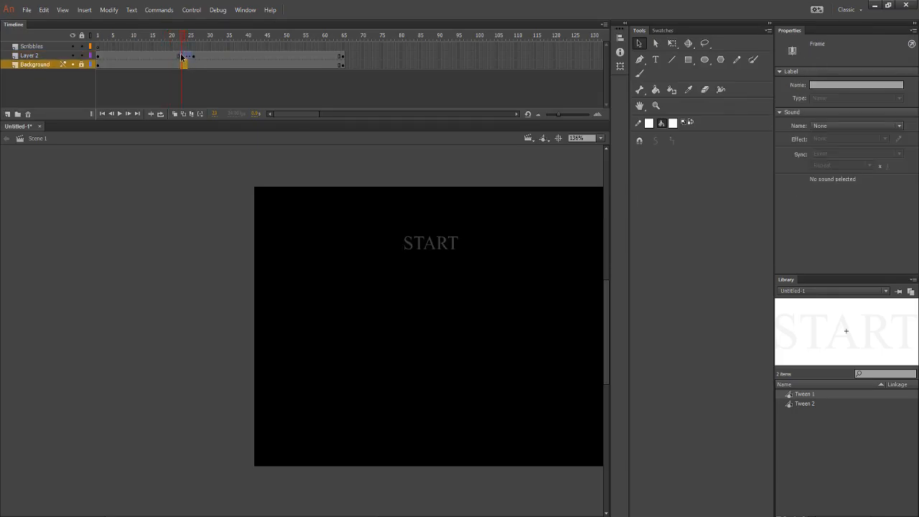
left_click(168, 65)
left_click(182, 57)
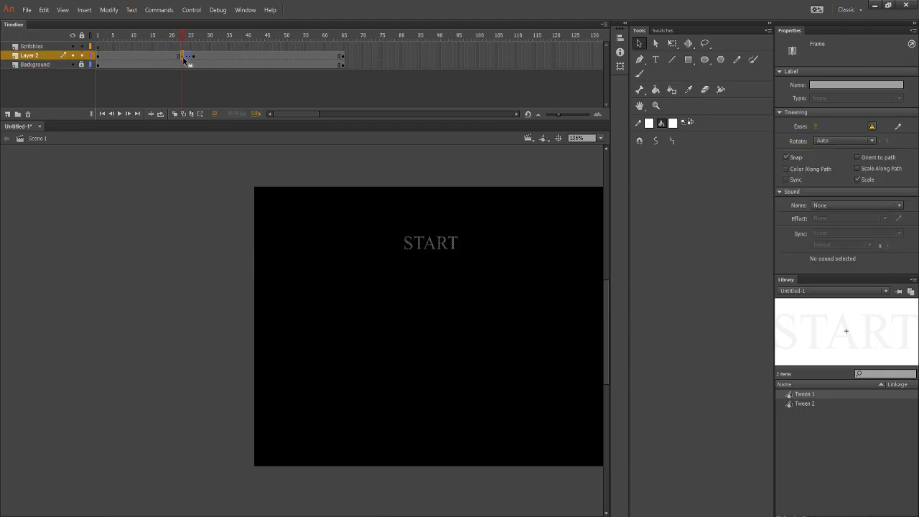
left_click_drag(168, 59, 153, 47)
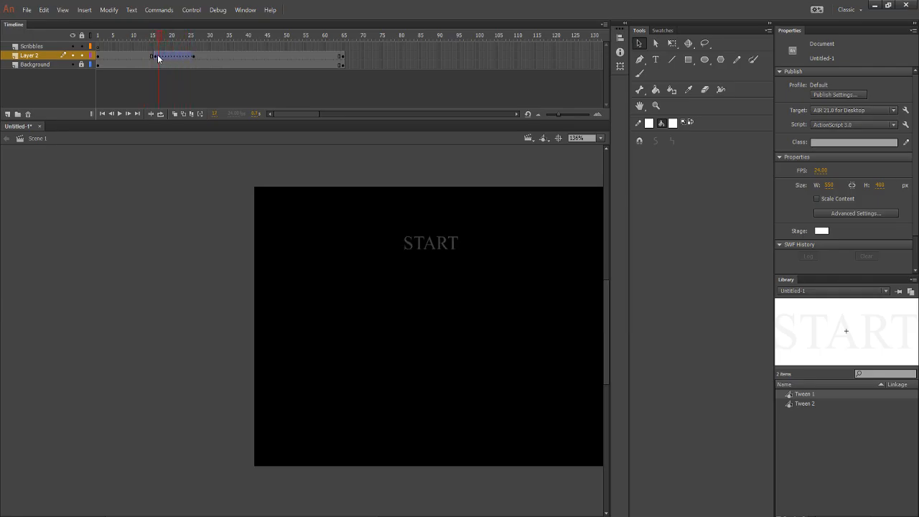
Insert an extra frame inside Layer 2's START tween at frame 24.
left_click(180, 57)
right_click(186, 57)
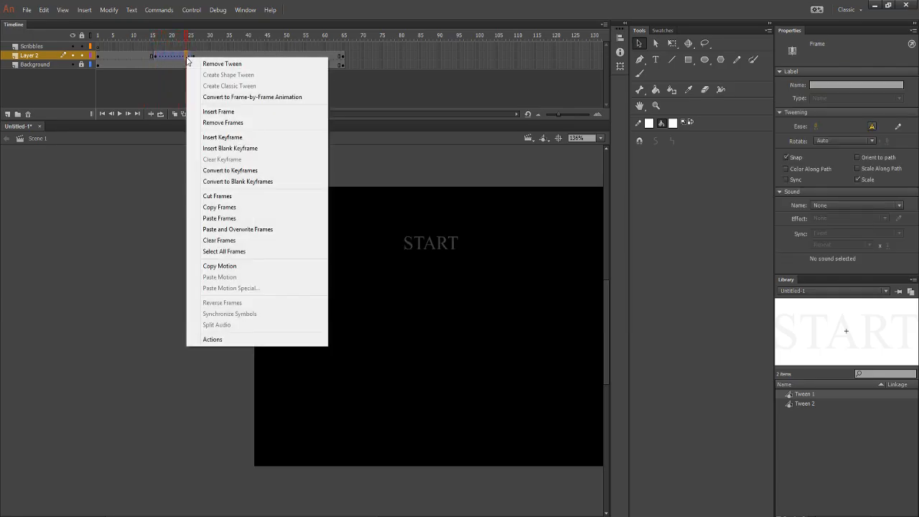
left_click(219, 111)
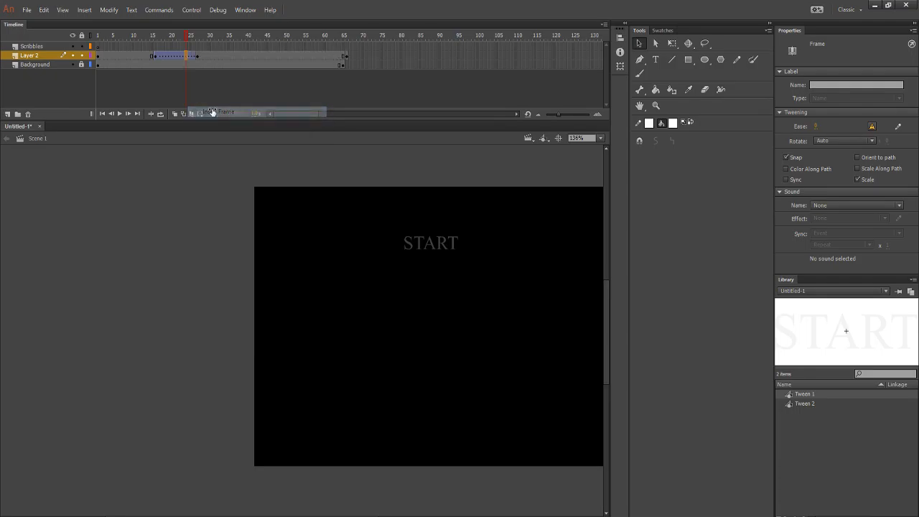
Insert a blank keyframe at frame 24 of Layer 2.
right_click(185, 56)
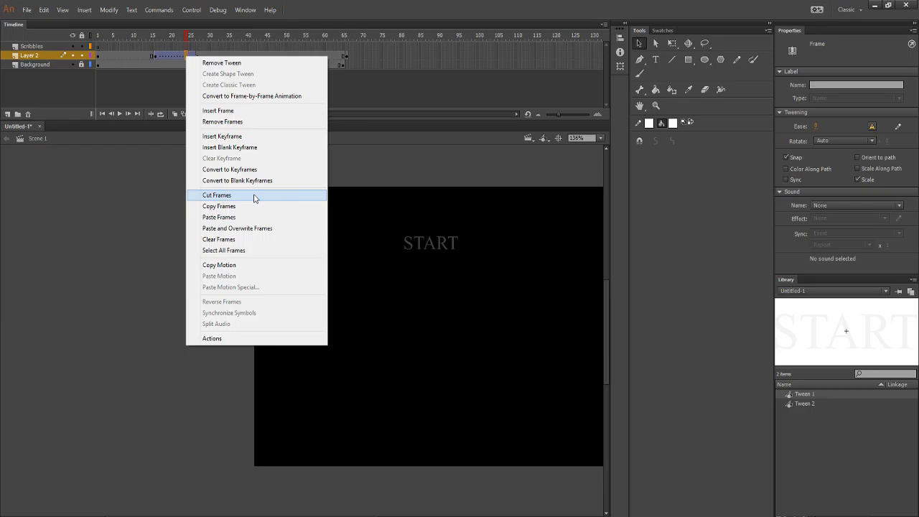
left_click(253, 147)
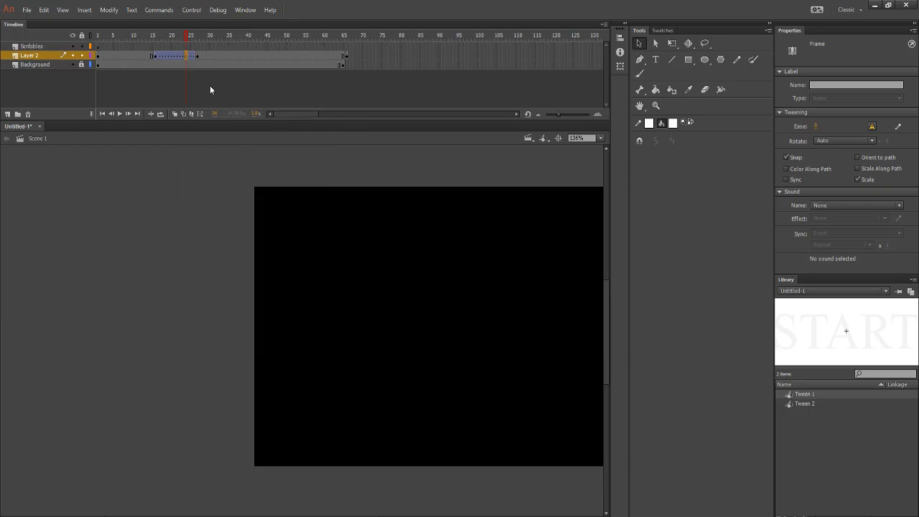
left_click_drag(184, 59, 197, 59)
left_click(493, 239)
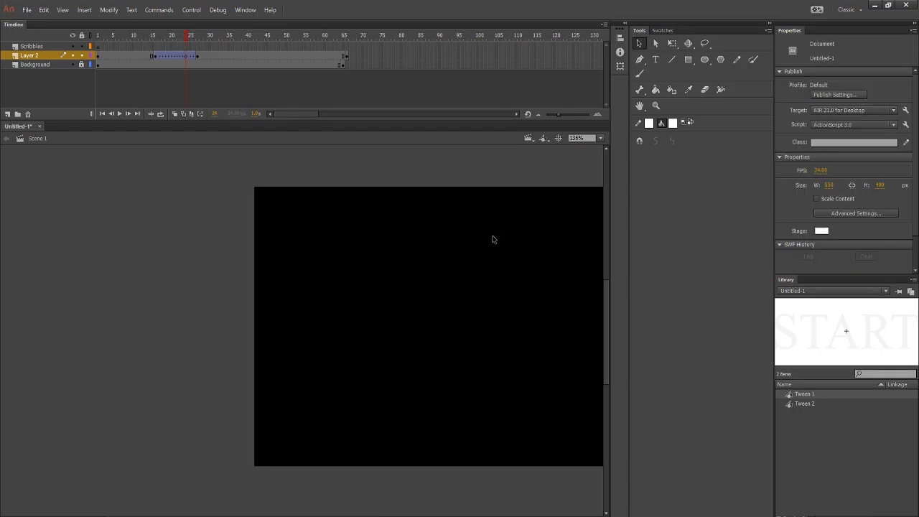
left_click_drag(539, 185, 355, 335)
Copy the START shape from frame 16 of Layer 2 and paste it in place at frame 24.
left_click(155, 55)
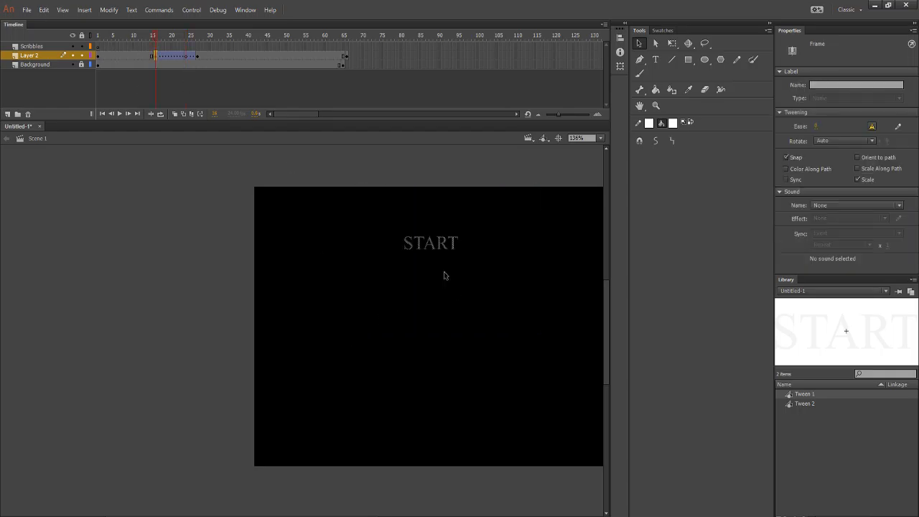
left_click_drag(369, 199, 478, 299)
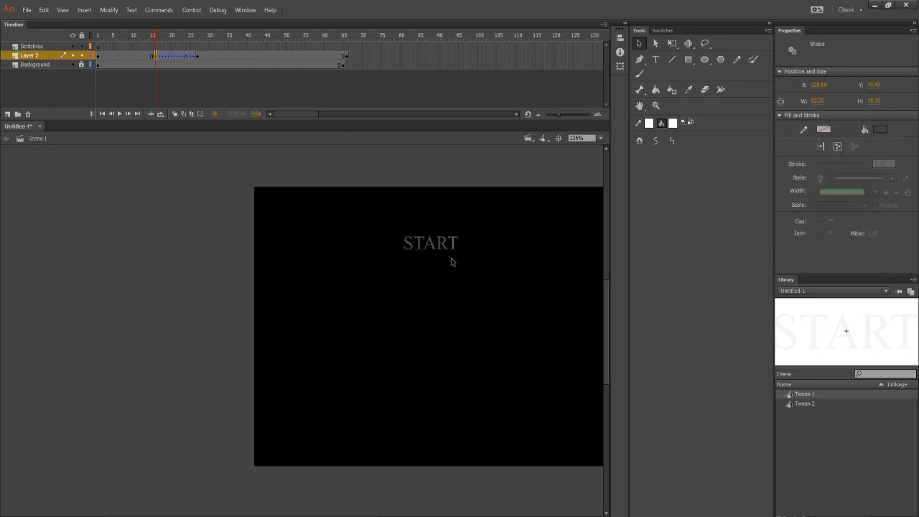
left_click(187, 56)
right_click(258, 267)
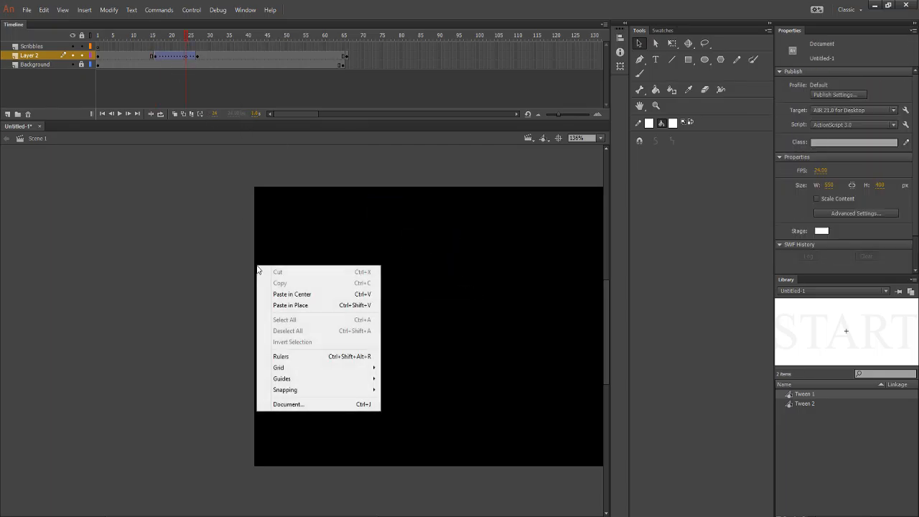
left_click(316, 305)
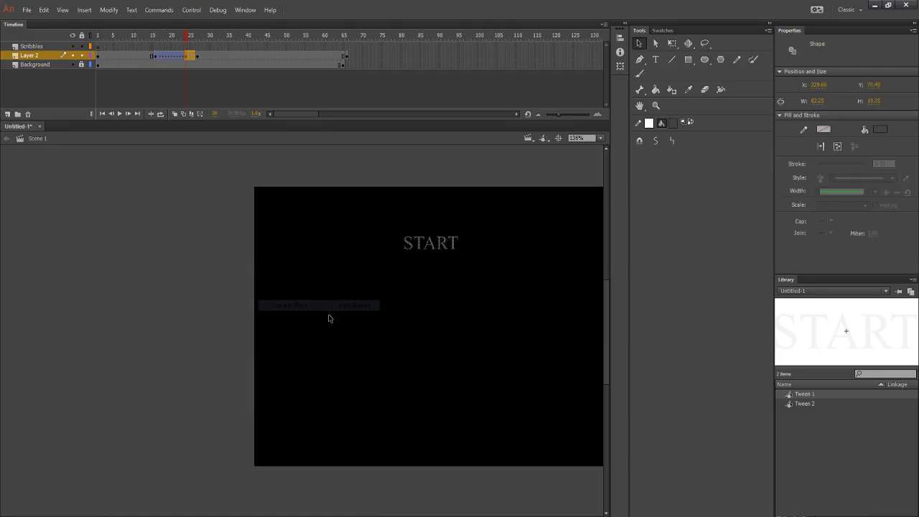
Change the START shape's fill at frame 24 to white #FFFFFF with a lower alpha, and play the animation.
left_click(671, 122)
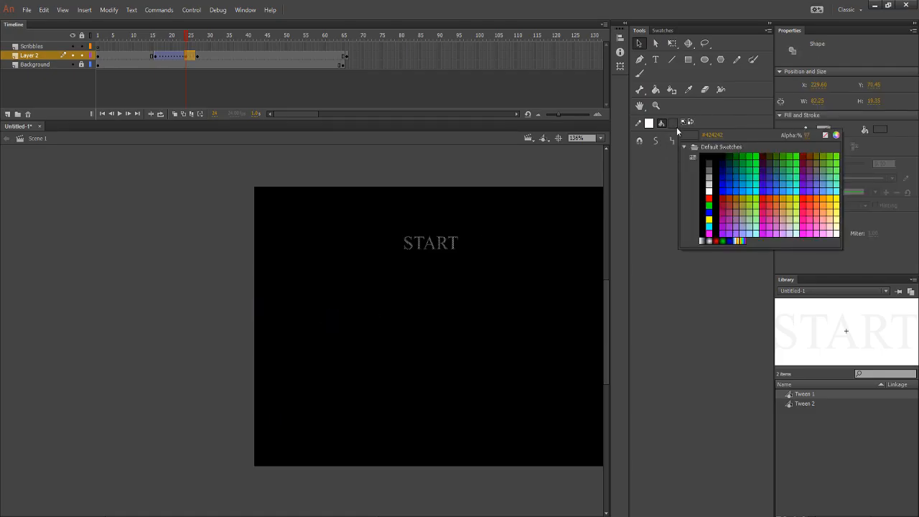
left_click(710, 187)
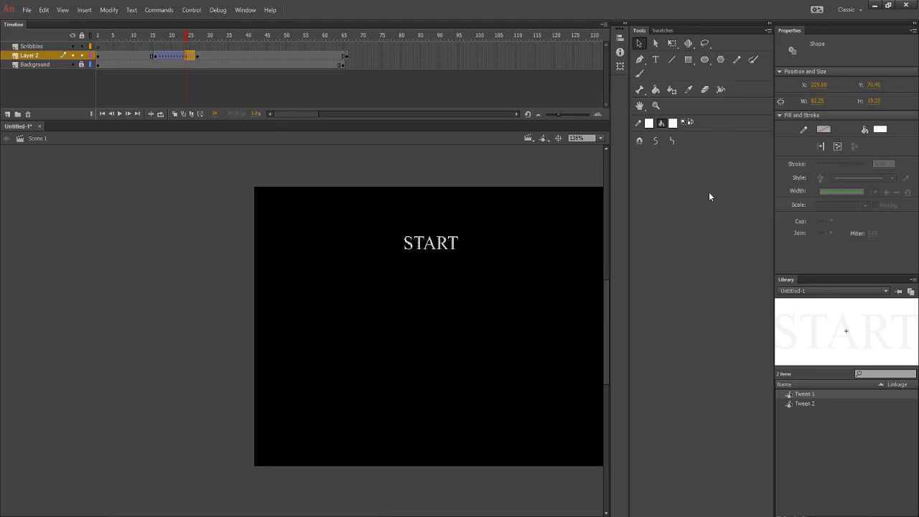
left_click(677, 123)
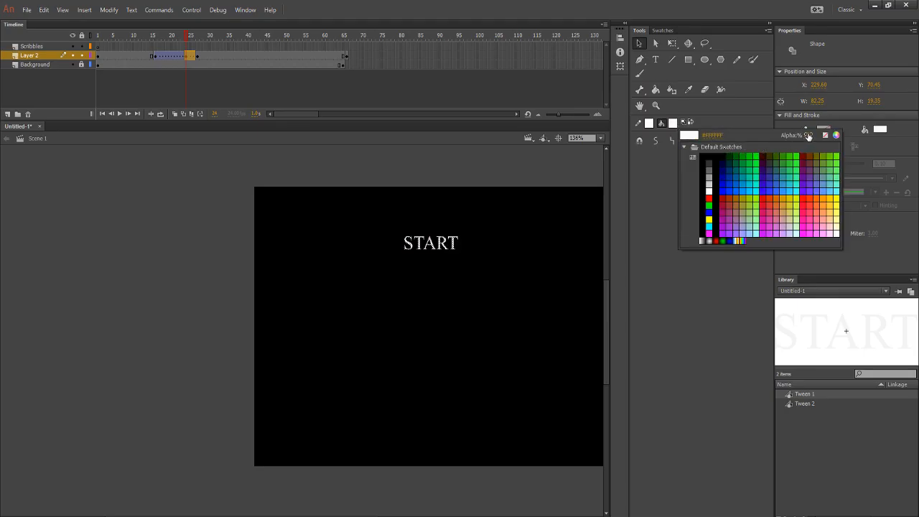
left_click_drag(814, 135, 772, 140)
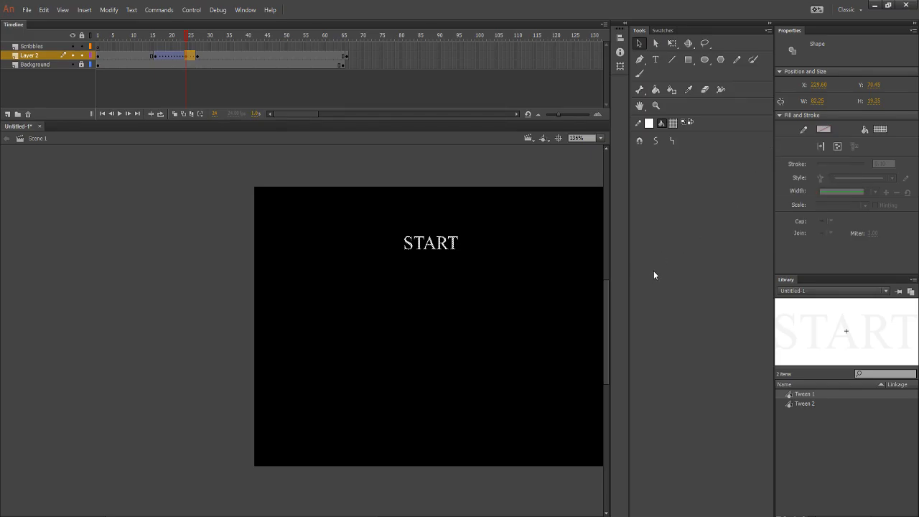
key("Return")
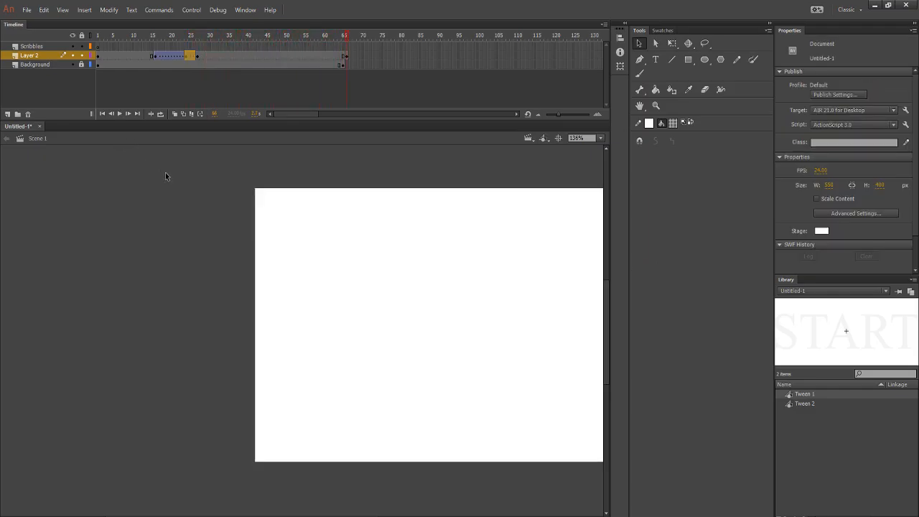
Turn on looped playback, limit the loop range to about frames 11 to 30, and play it.
left_click(159, 82)
left_click(161, 115)
left_click_drag(331, 36, 134, 37)
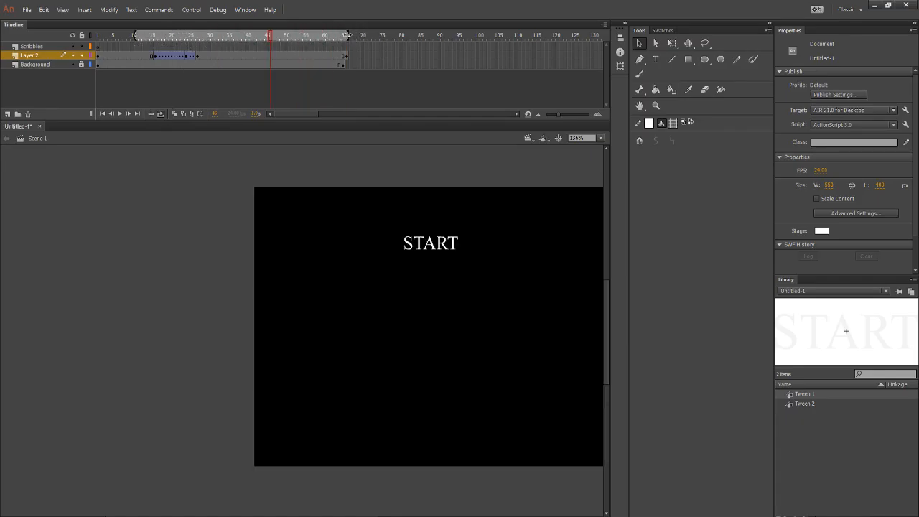
left_click_drag(347, 36, 210, 36)
key("Return")
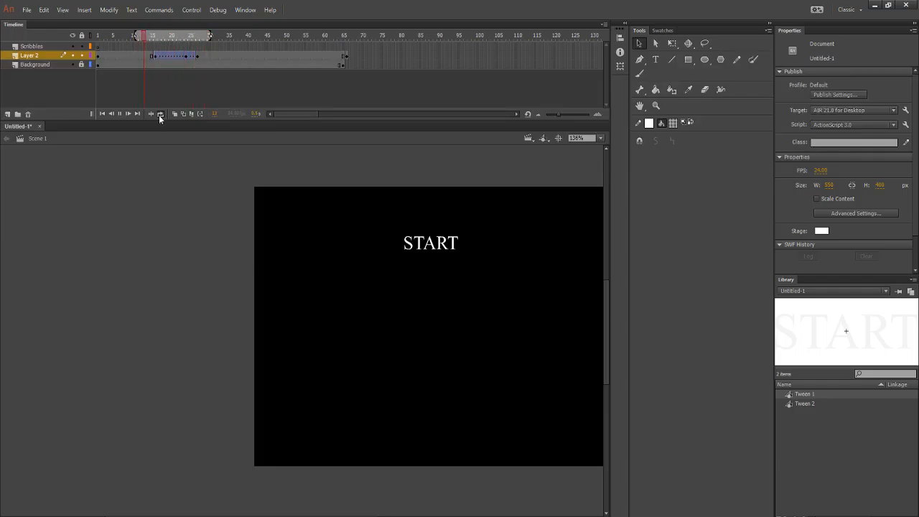
Move Layer 2's tween start keyframe to frame 7 and its end keyframe to about frame 48.
left_click(158, 56)
left_click_drag(157, 57, 122, 60)
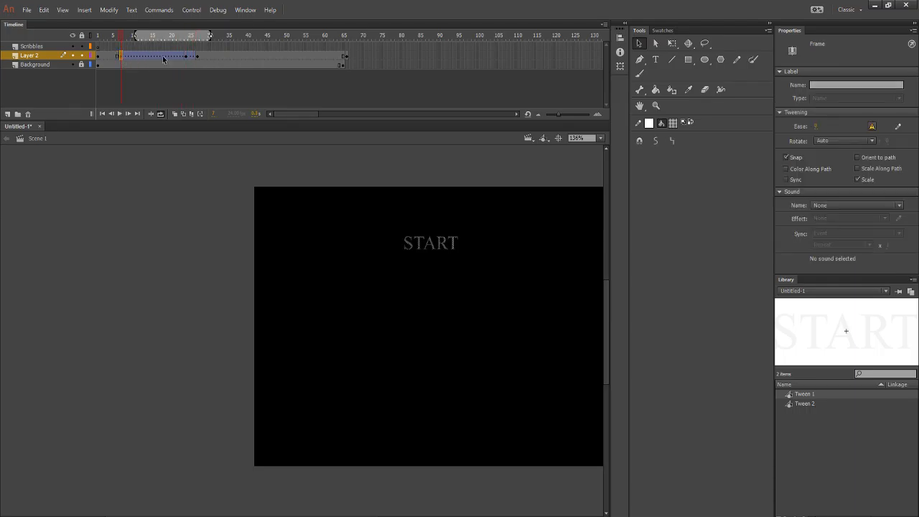
left_click(197, 58)
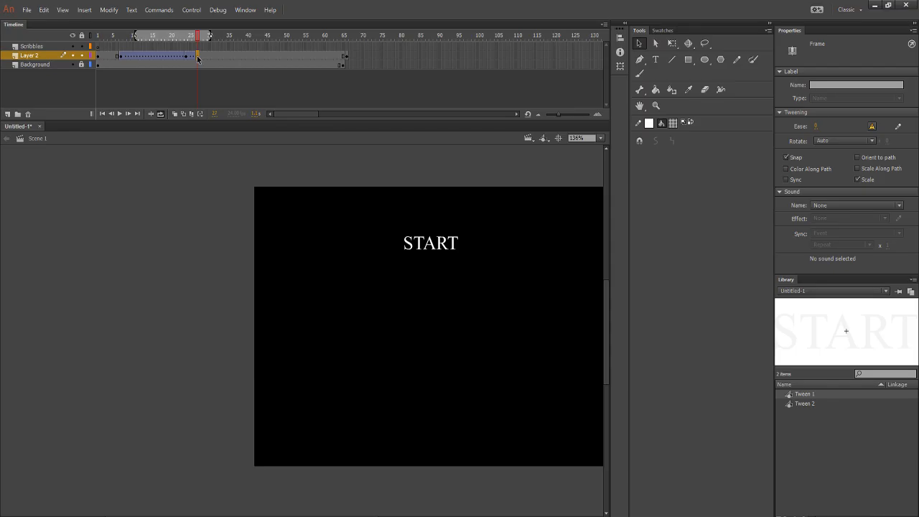
left_click_drag(198, 55, 201, 61)
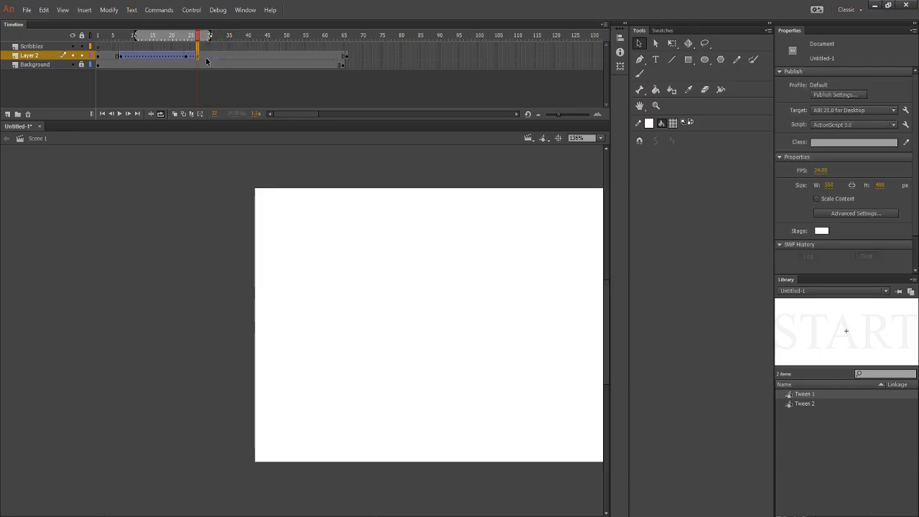
left_click(201, 79)
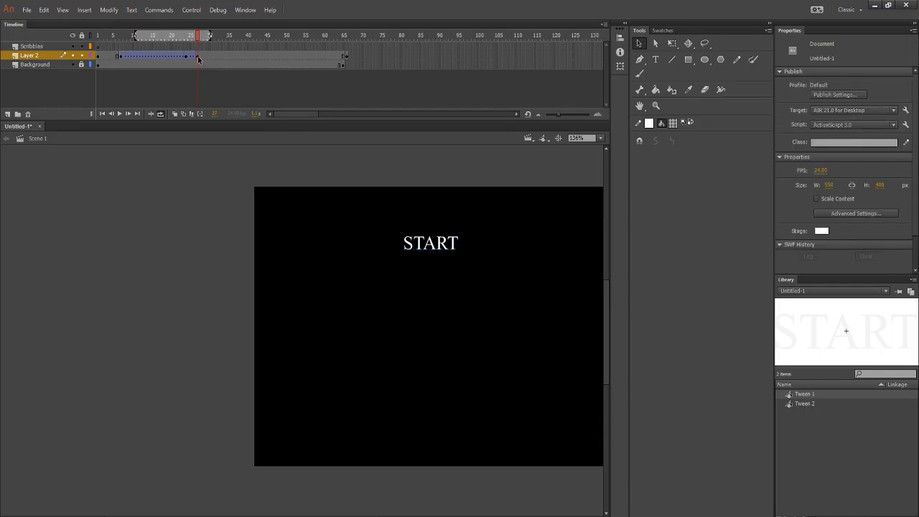
left_click_drag(199, 60, 102, 66)
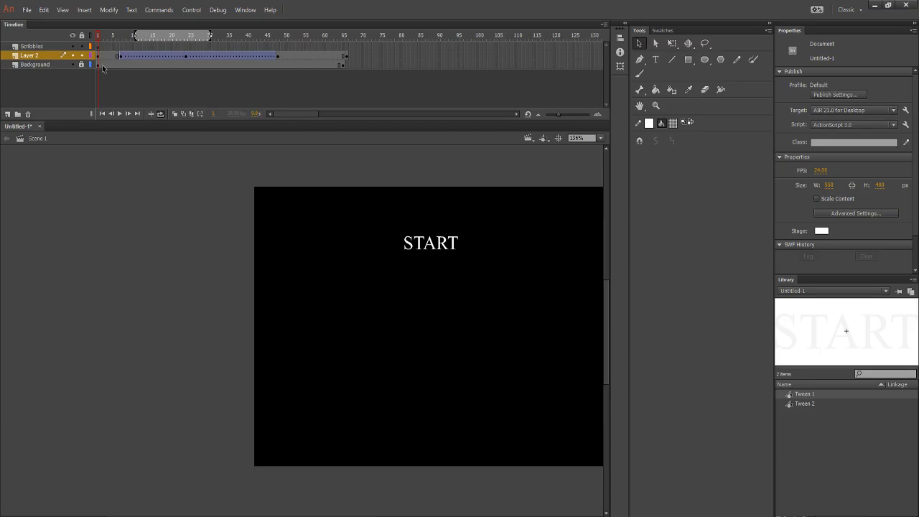
Play the looped START animation with the whole stage in view, and scrub through the tweened frames to check the fade.
key("Return")
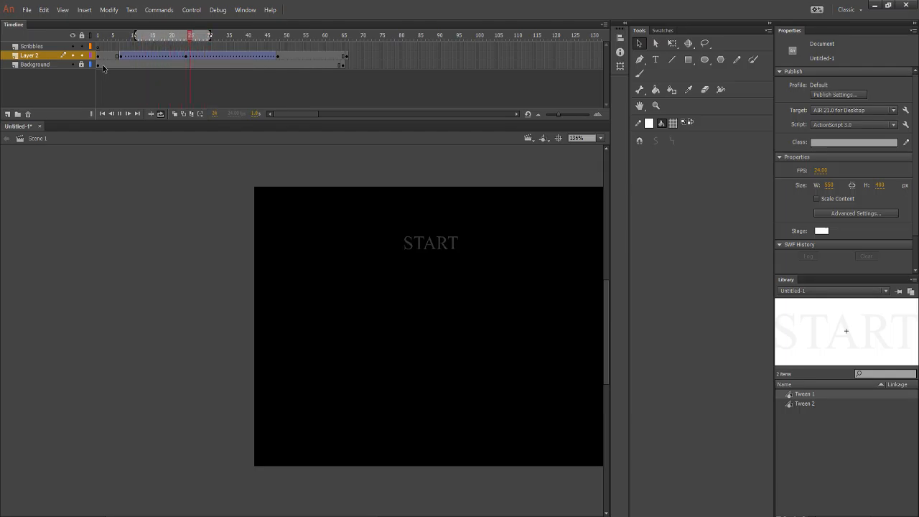
scroll(242, 287, "down", 5)
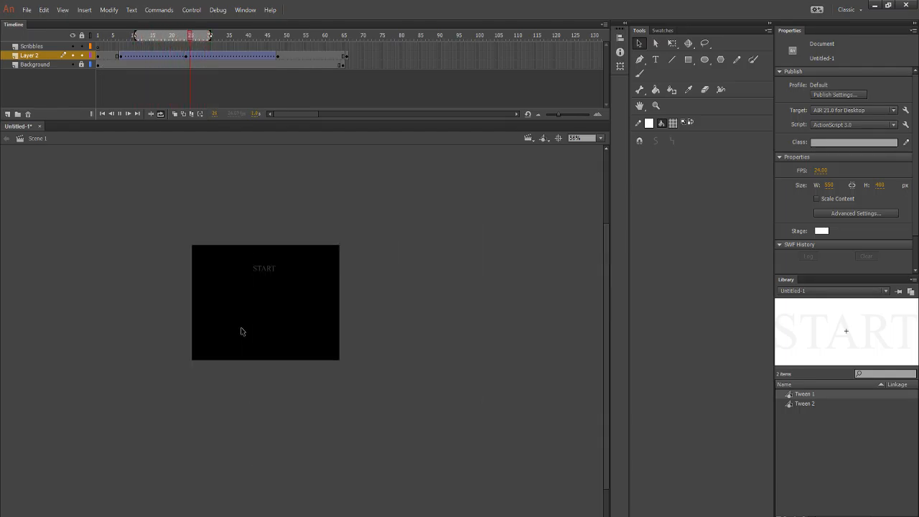
scroll(241, 331, "up", 2)
scroll(243, 325, "up", 1)
scroll(244, 323, "down", 1)
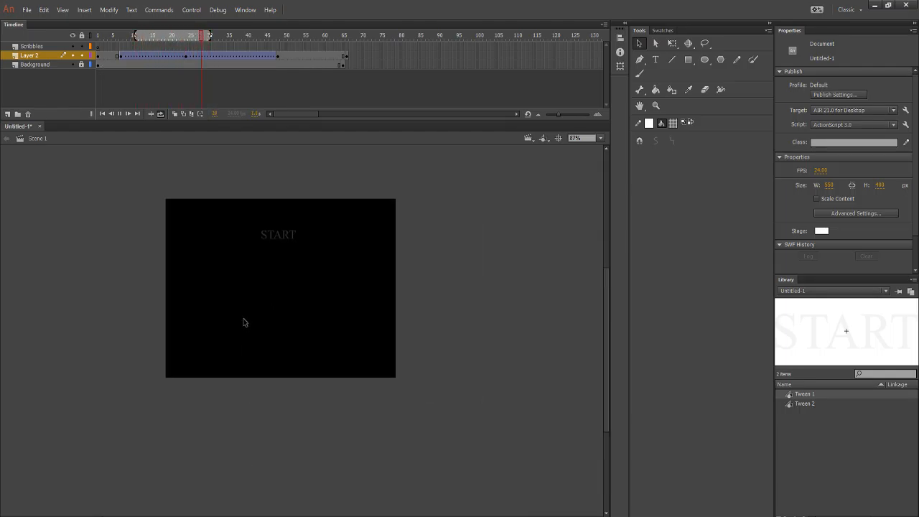
scroll(242, 323, "up", 1)
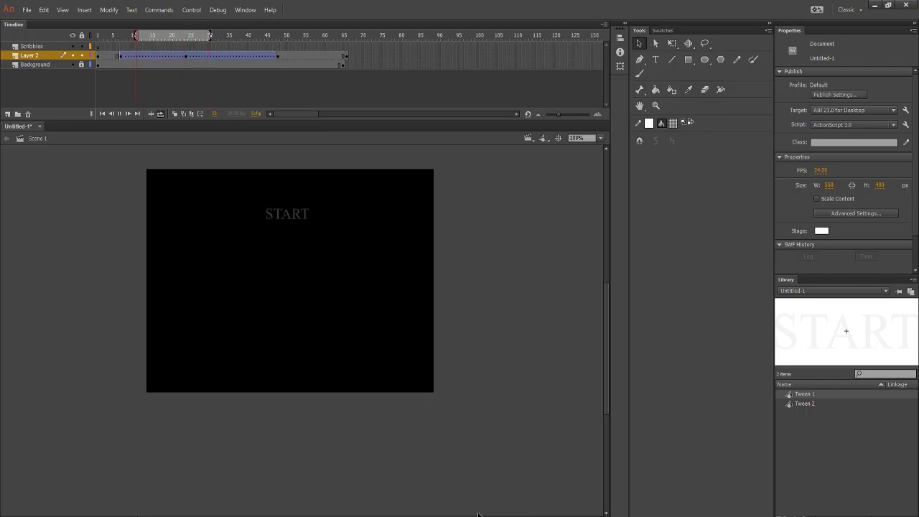
left_click_drag(477, 516, 459, 516)
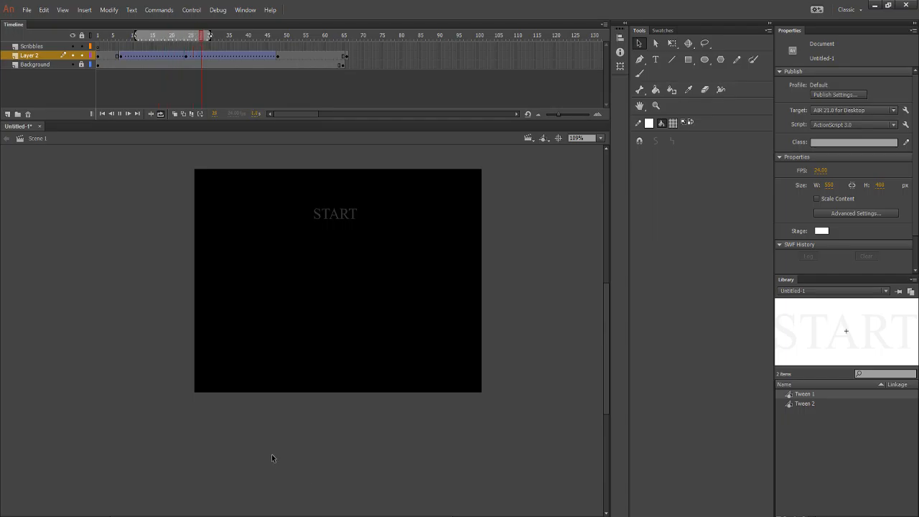
left_click_drag(328, 516, 329, 516)
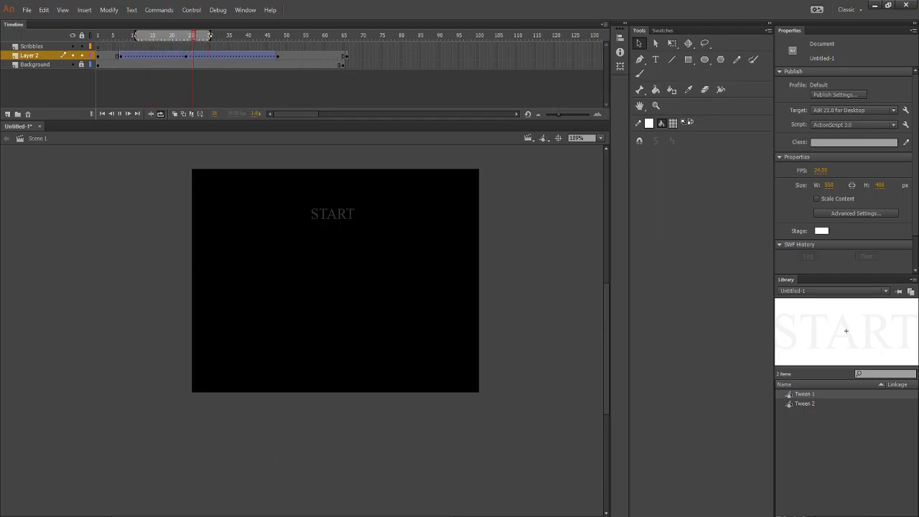
left_click(180, 59)
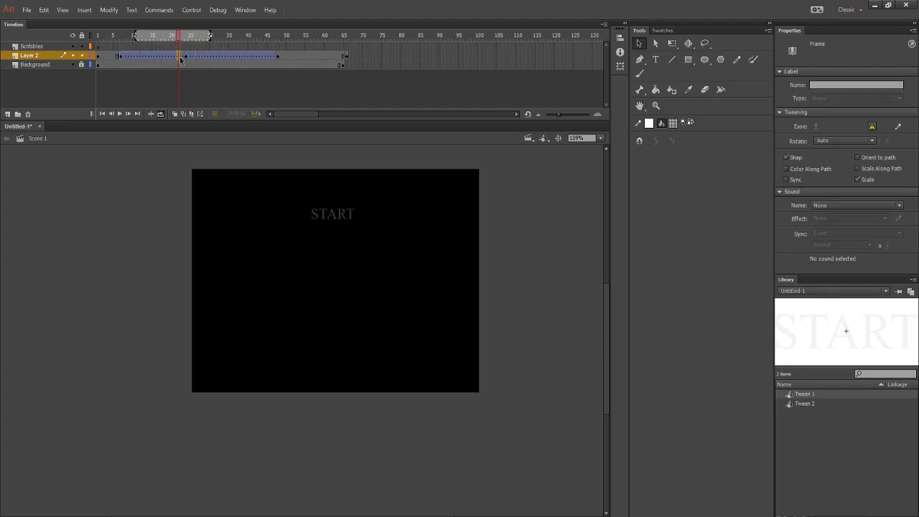
left_click_drag(179, 36, 137, 40)
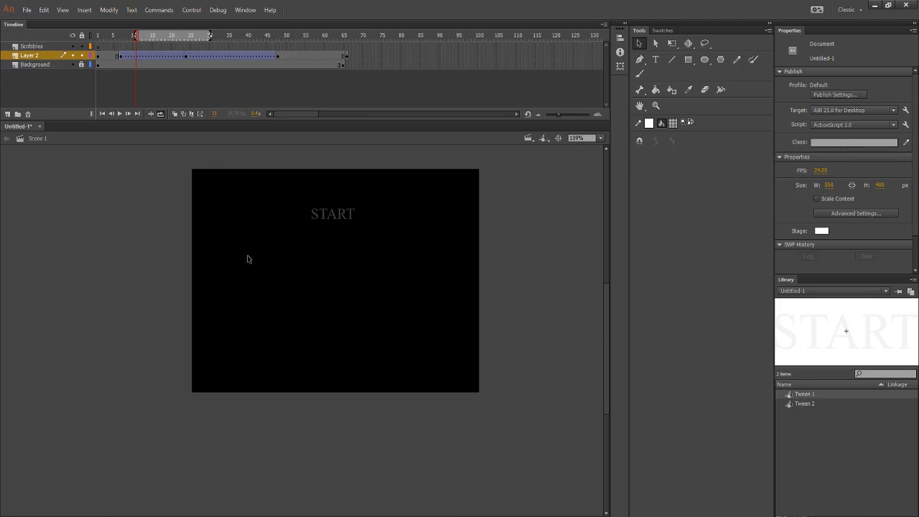
Remove the tweens from both Layer 2 spans between frames 7 and 48.
left_click(235, 55)
right_click(234, 55)
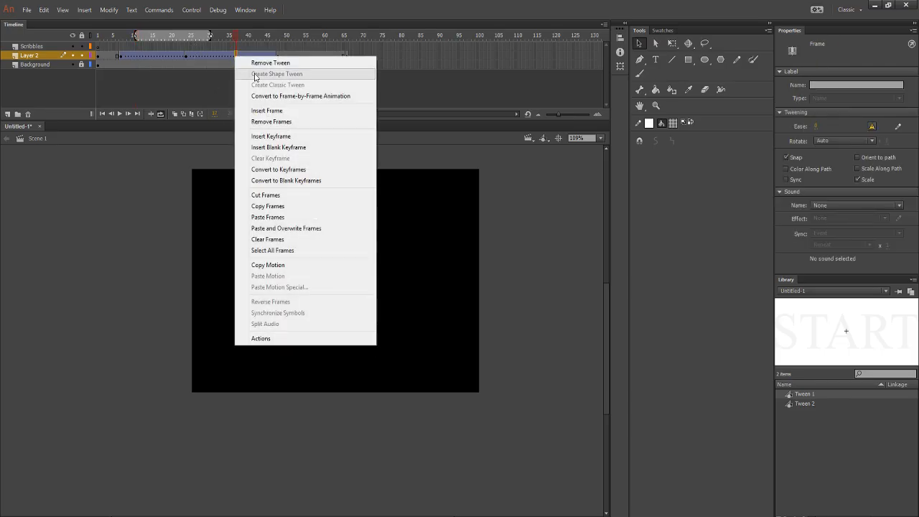
left_click(183, 71)
left_click(160, 55)
right_click(160, 55)
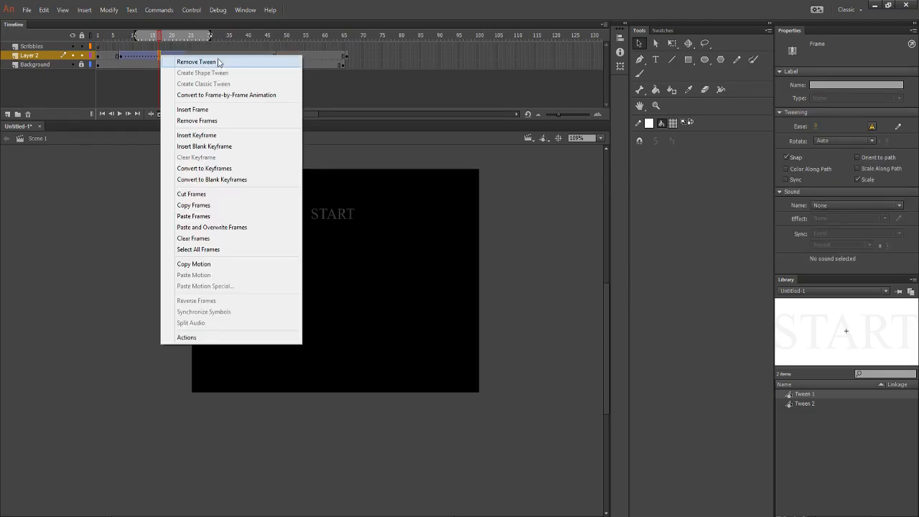
left_click(209, 62)
left_click(171, 55)
right_click(170, 55)
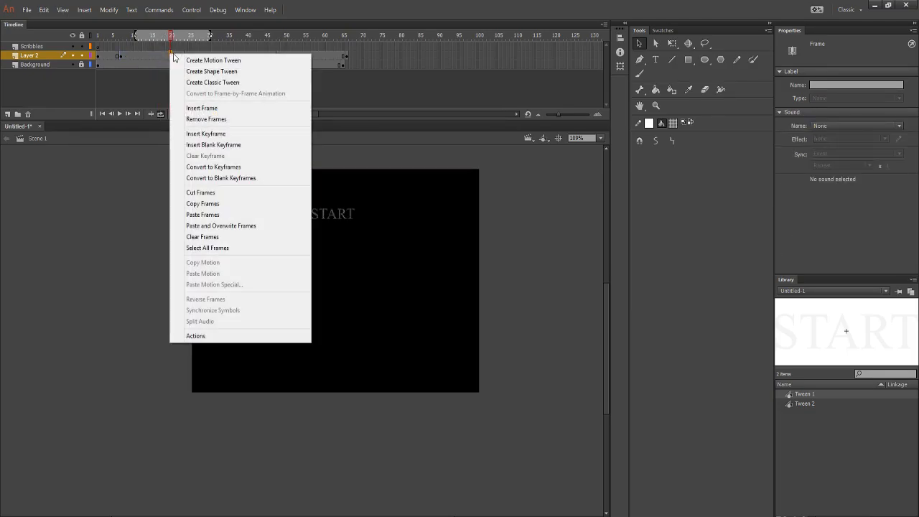
left_click(147, 56)
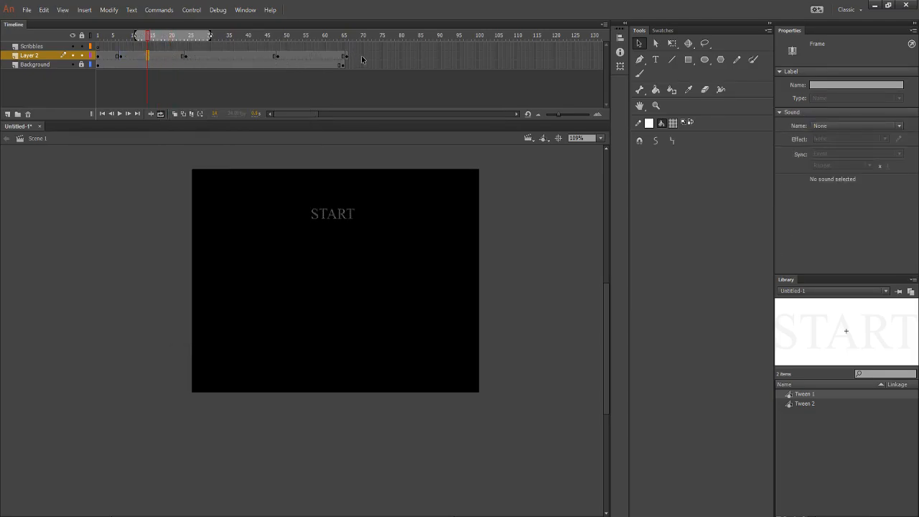
Clear the START content from Layer 2's keyframes, leaving them blank through frame 66.
left_click_drag(355, 55, 104, 57)
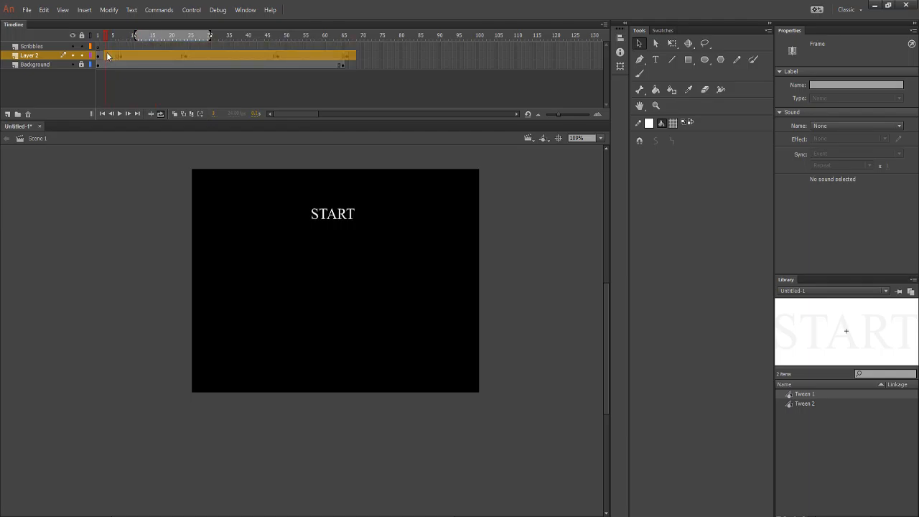
key("ctrl+z")
left_click_drag(144, 49, 146, 54)
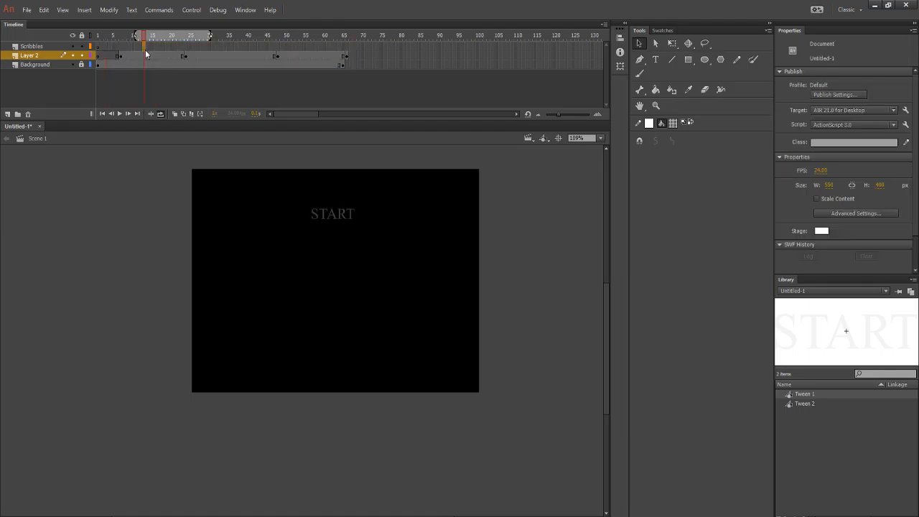
left_click(154, 57)
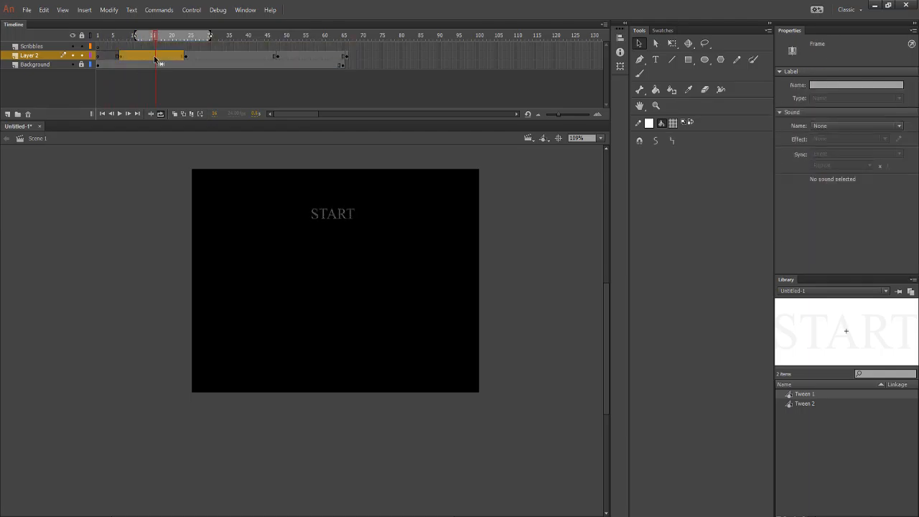
left_click(202, 57)
key("Delete")
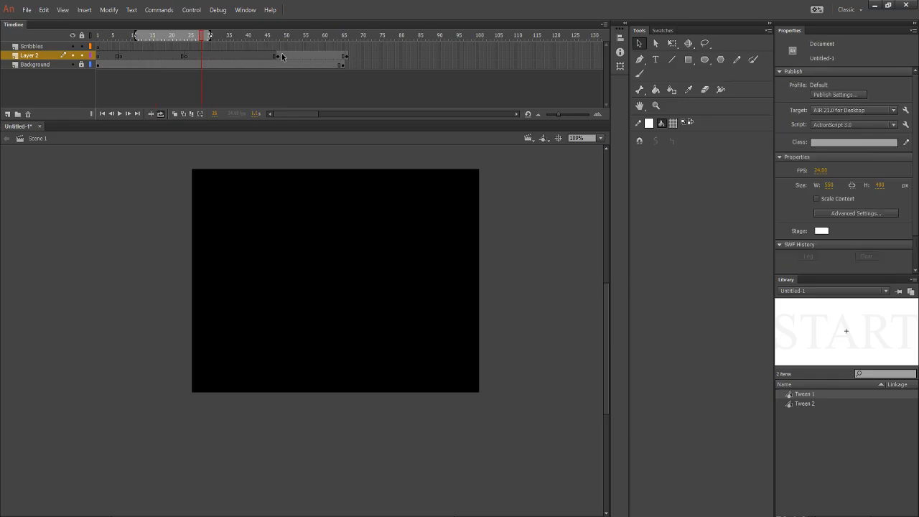
left_click(282, 57)
left_click(284, 58)
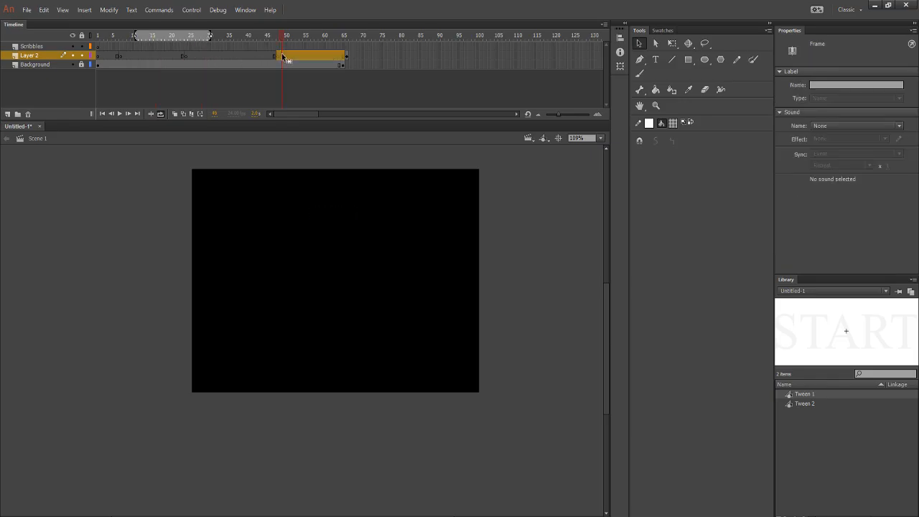
left_click(347, 56)
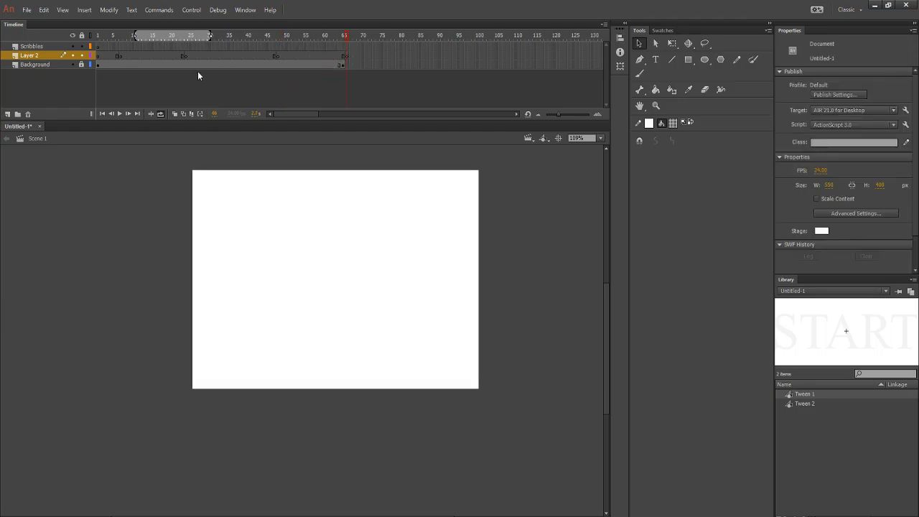
Paste the START lettering in place on Layer 2's first keyframe.
left_click(109, 65)
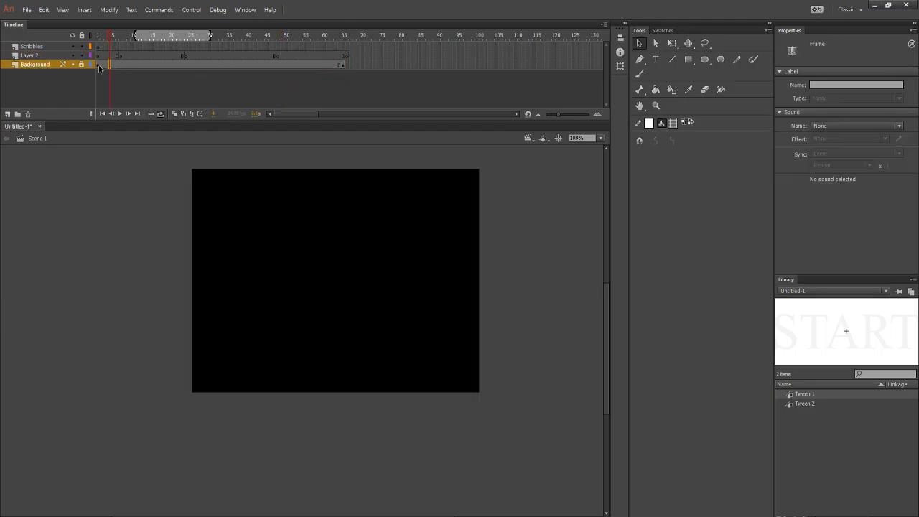
left_click(62, 56)
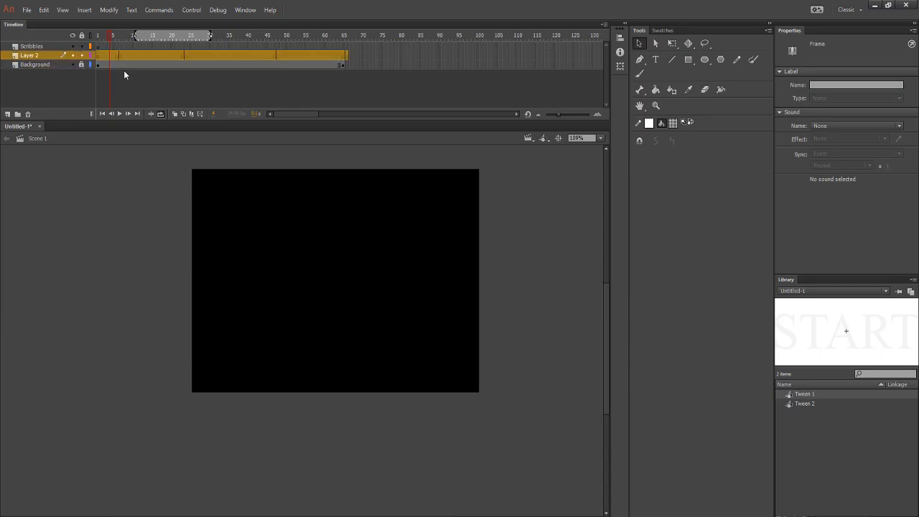
left_click(97, 56)
right_click(177, 176)
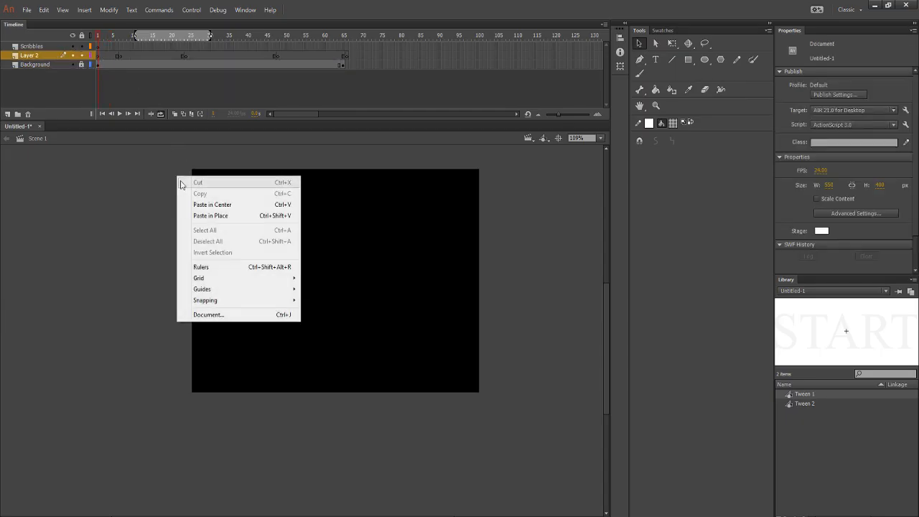
left_click(216, 215)
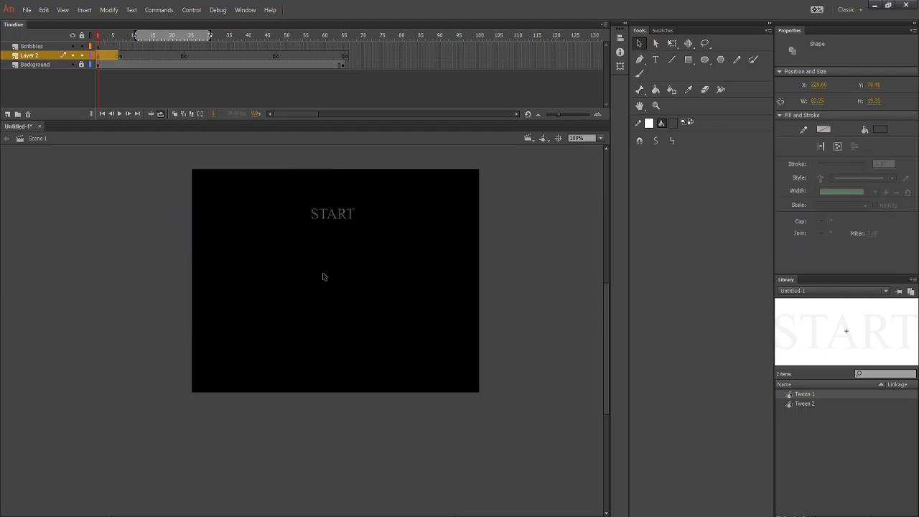
Change the fill of the START lettering at frame 1 to solid white.
left_click(673, 123)
left_click(725, 180)
left_click(673, 123)
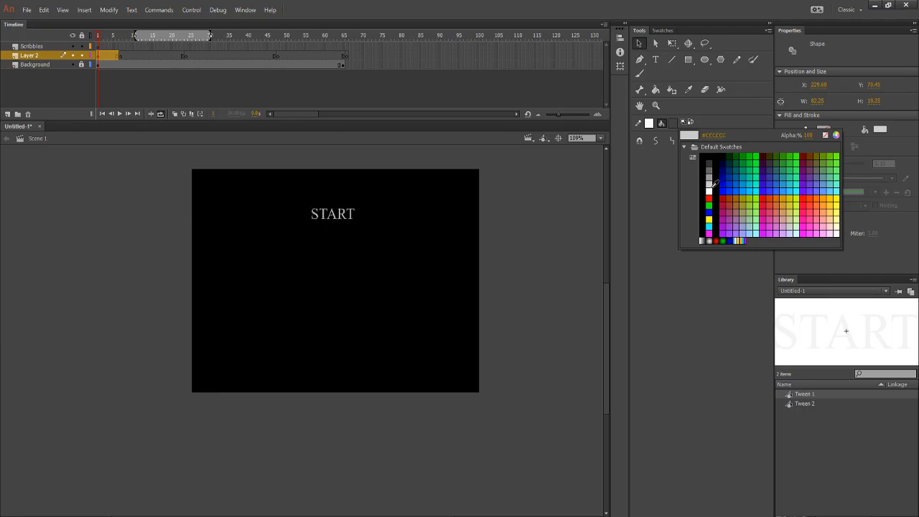
left_click(710, 192)
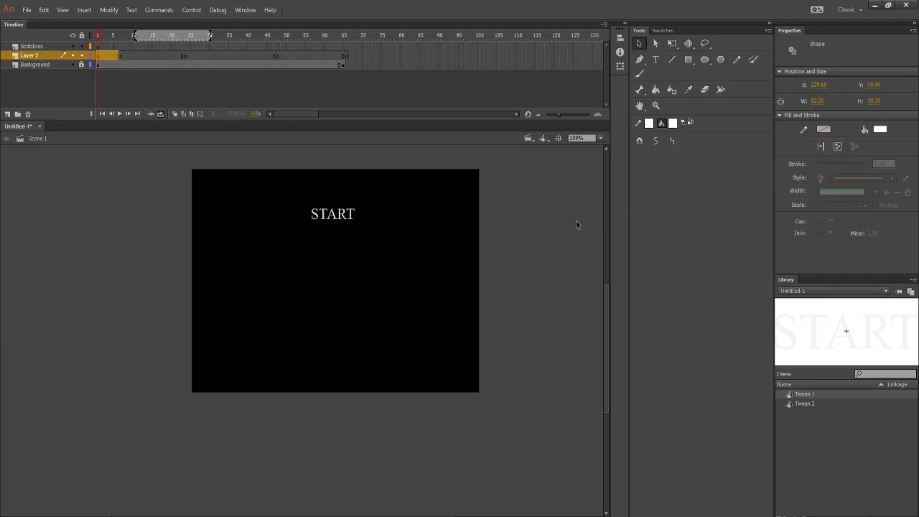
left_click(512, 233)
scroll(261, 211, "up", 3)
scroll(367, 221, "down", 2)
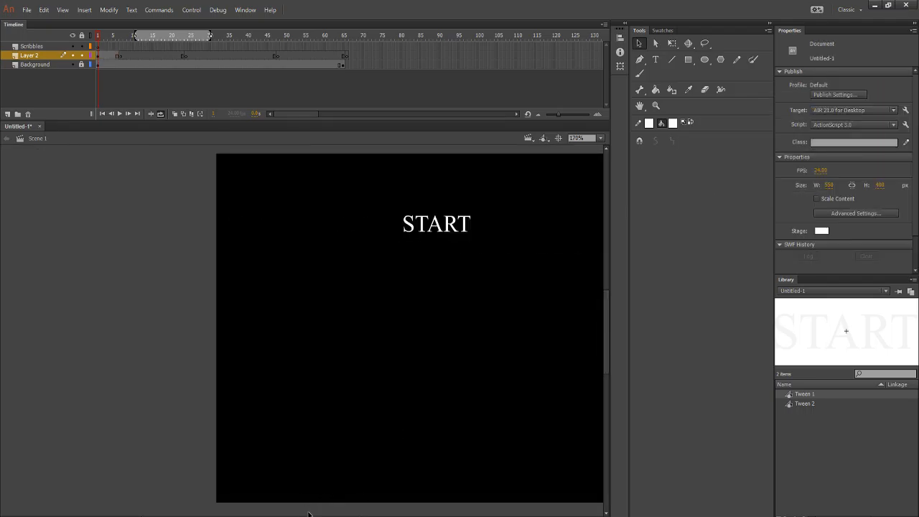
left_click_drag(267, 516, 296, 516)
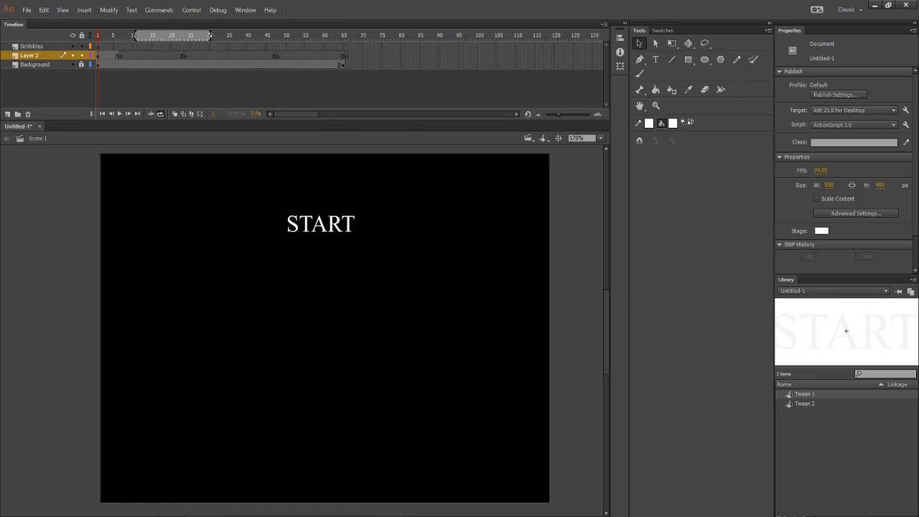
Remove all of Layer 2's frames from frame 7 onward, including the blank keyframes.
left_click(126, 56)
right_click(127, 56)
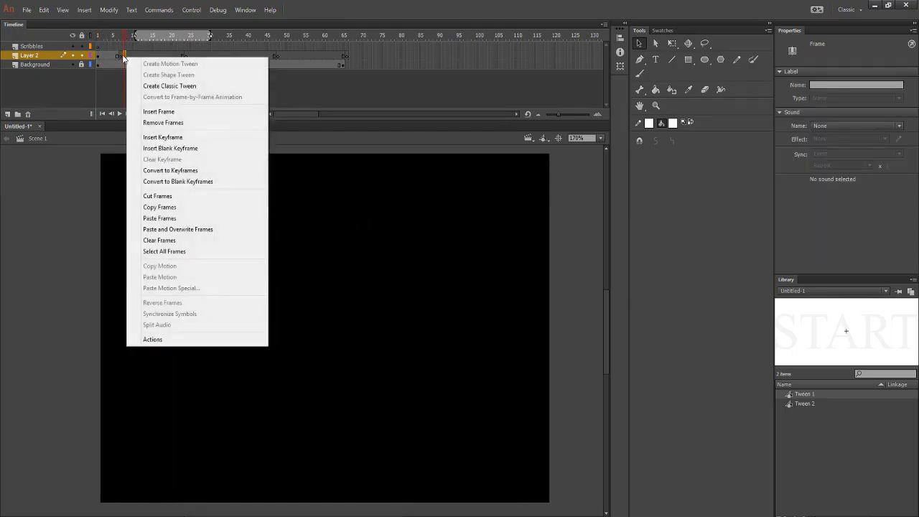
left_click(122, 54)
left_click(121, 54)
right_click(121, 54)
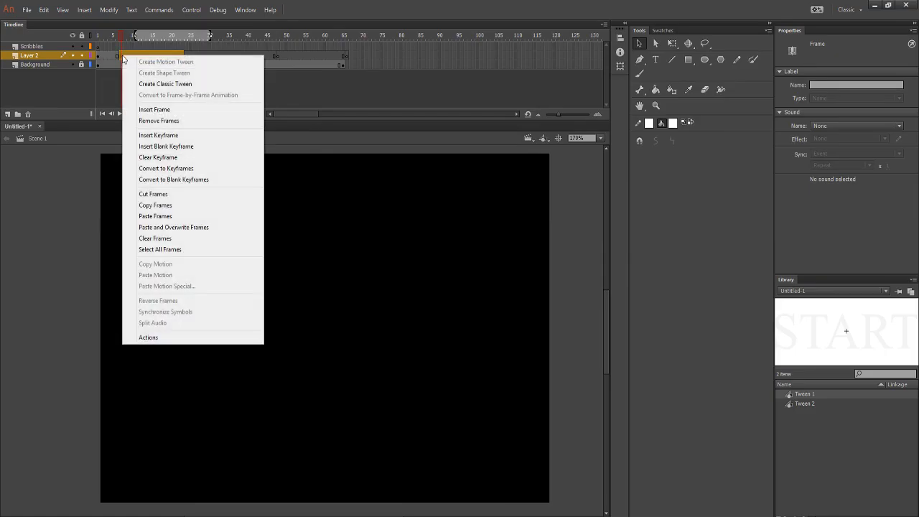
left_click(193, 122)
right_click(127, 54)
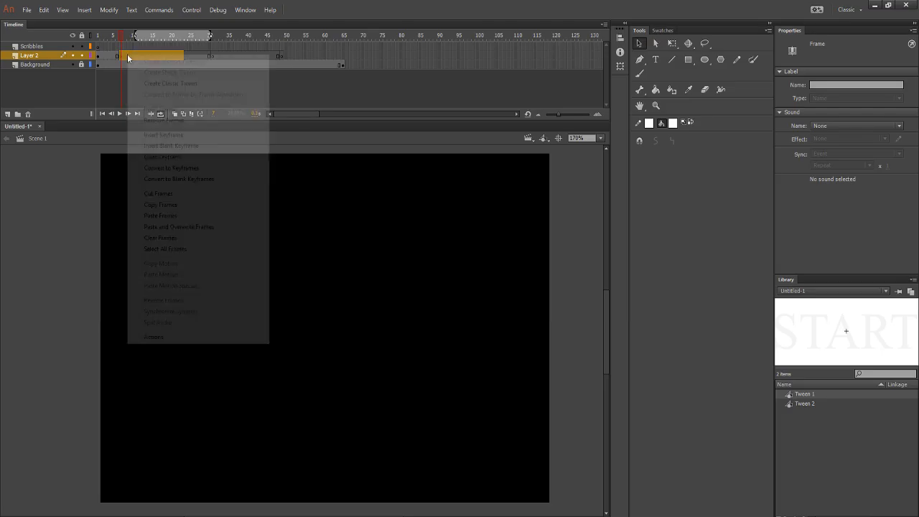
left_click(184, 121)
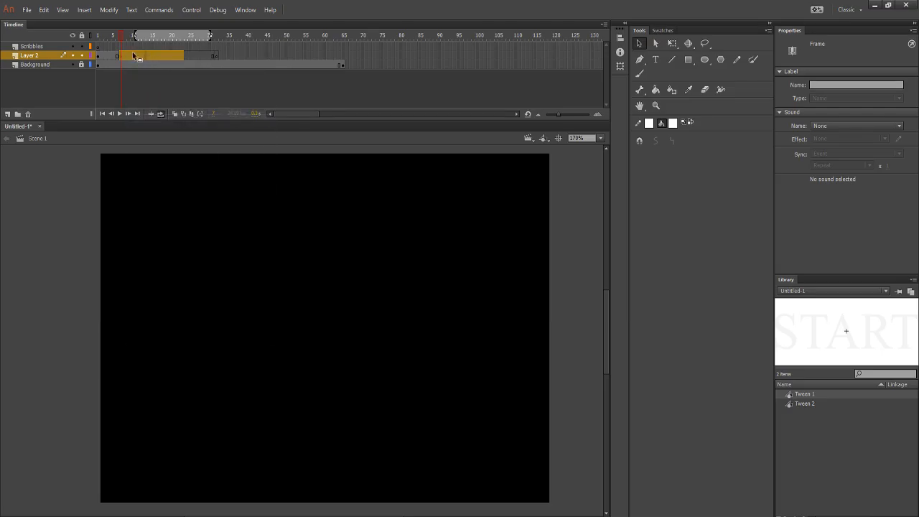
right_click(131, 55)
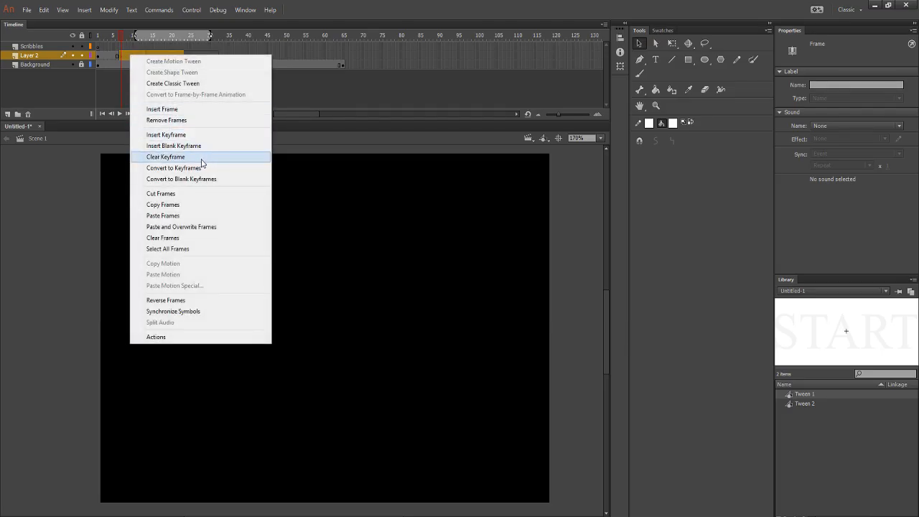
left_click(201, 135)
right_click(137, 59)
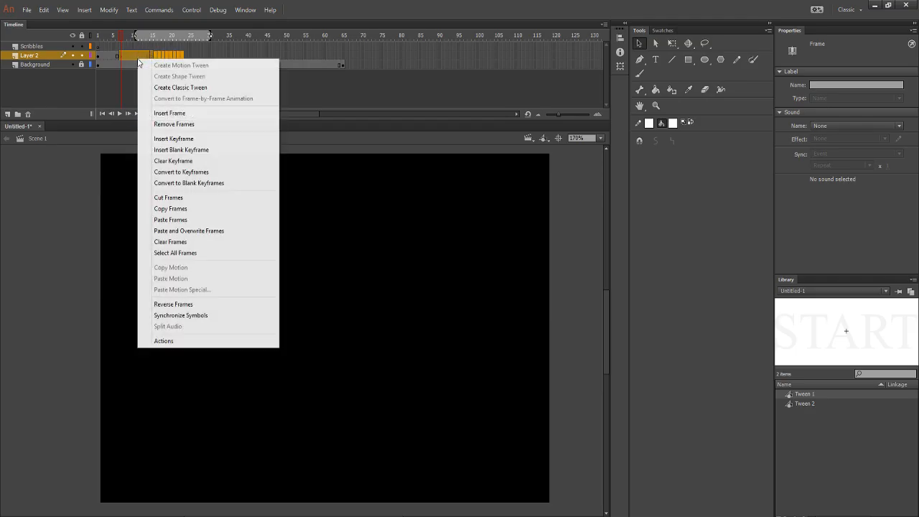
left_click(208, 124)
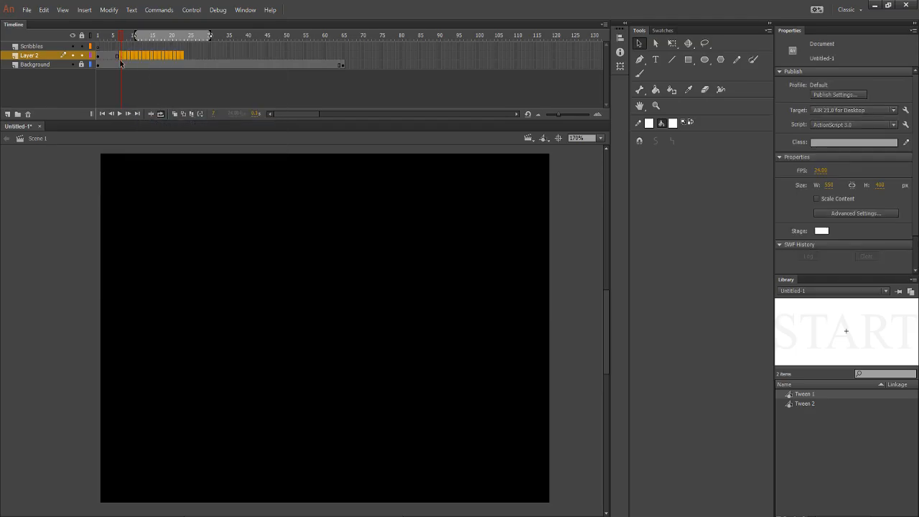
Extend Layer 2's START lettering with a keyframe at frame 65.
left_click(116, 58)
left_click_drag(115, 55, 343, 56)
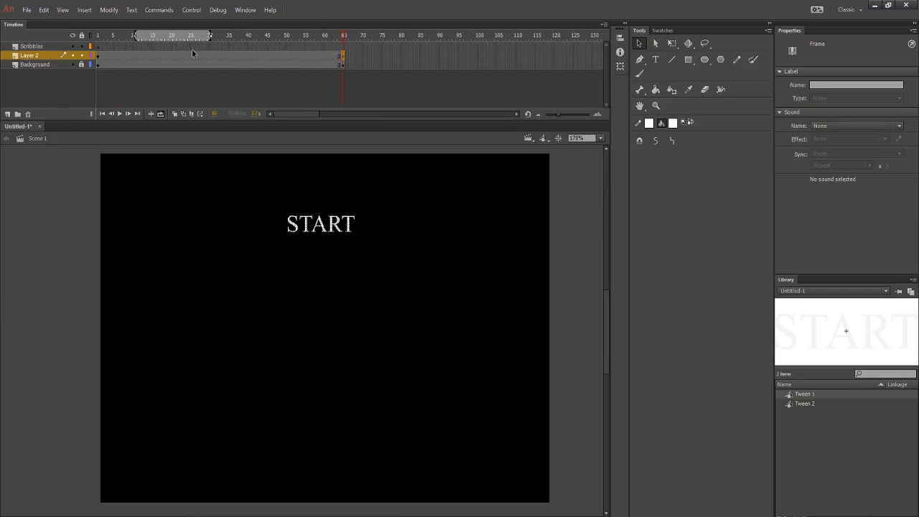
left_click(102, 54)
left_click(190, 55)
right_click(191, 56)
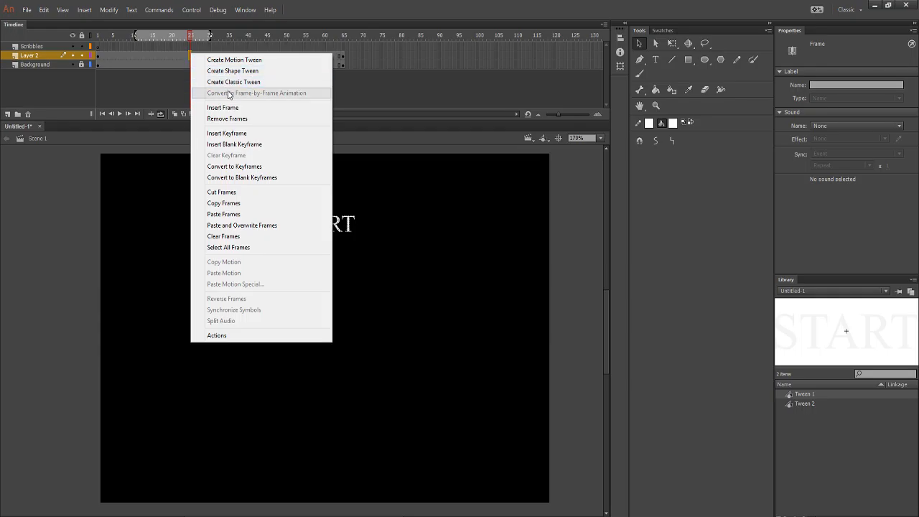
left_click(185, 57)
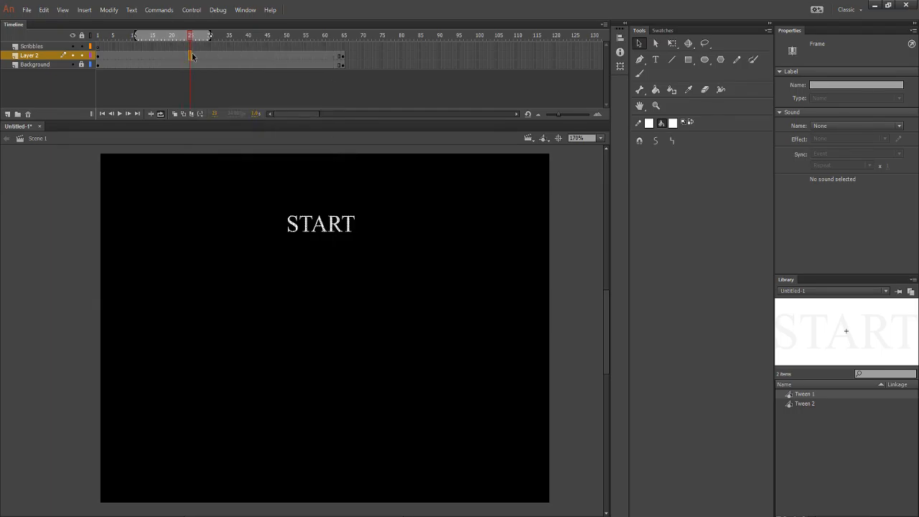
left_click_drag(193, 57, 194, 57)
Set the fill alpha of the START lettering on Layer 2's first keyframe to 1%.
left_click(102, 56)
left_click(673, 123)
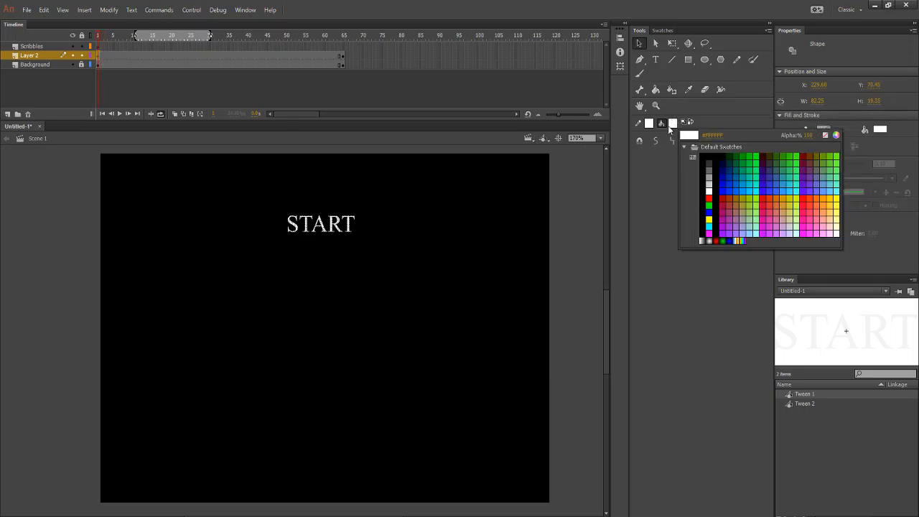
left_click(809, 135)
type("1")
key("Return")
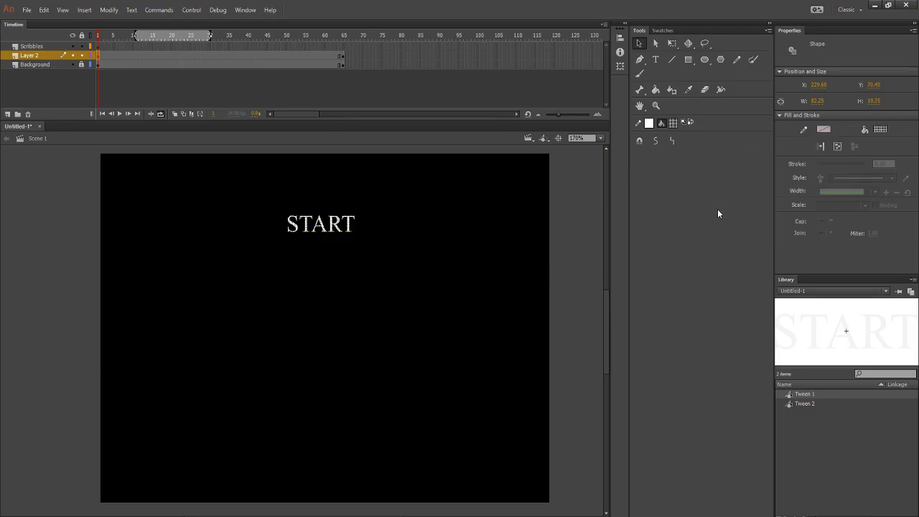
left_click(424, 260)
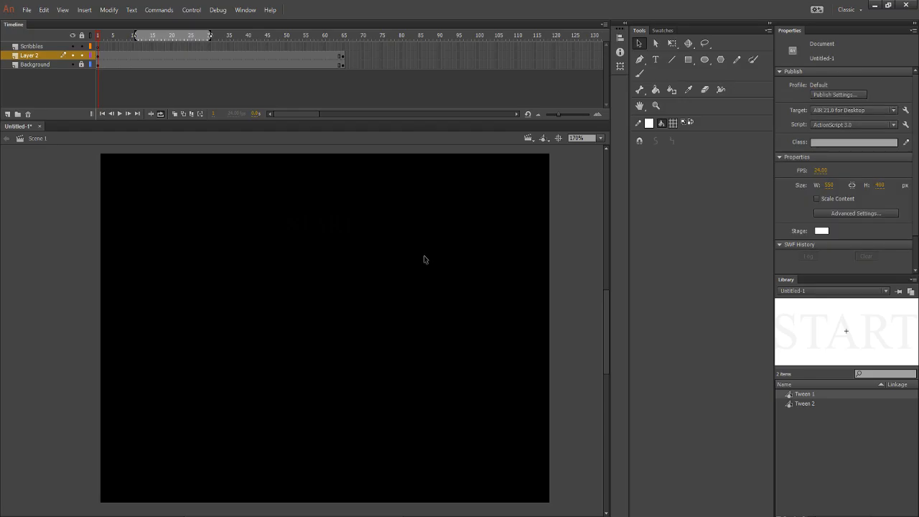
Insert a keyframe at frame 2 of Layer 2 and set its START fill alpha to 5%.
left_click(100, 56)
right_click(100, 56)
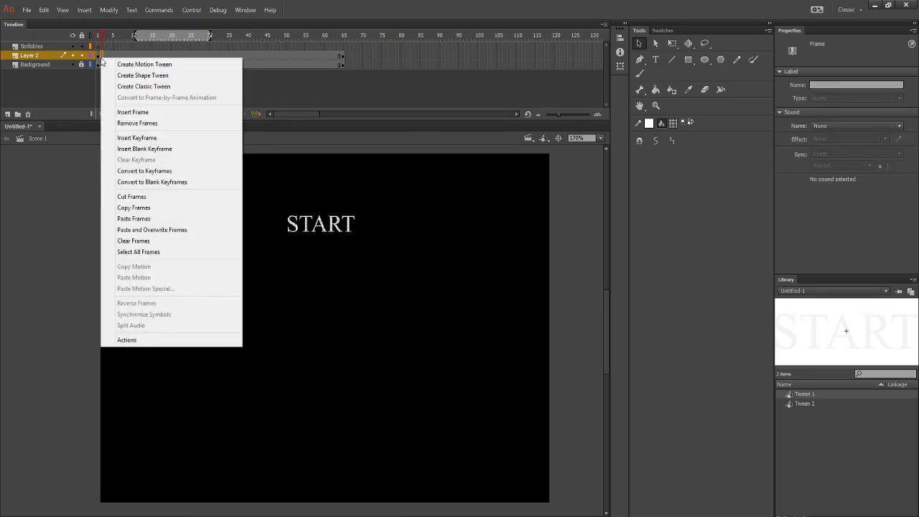
left_click(127, 137)
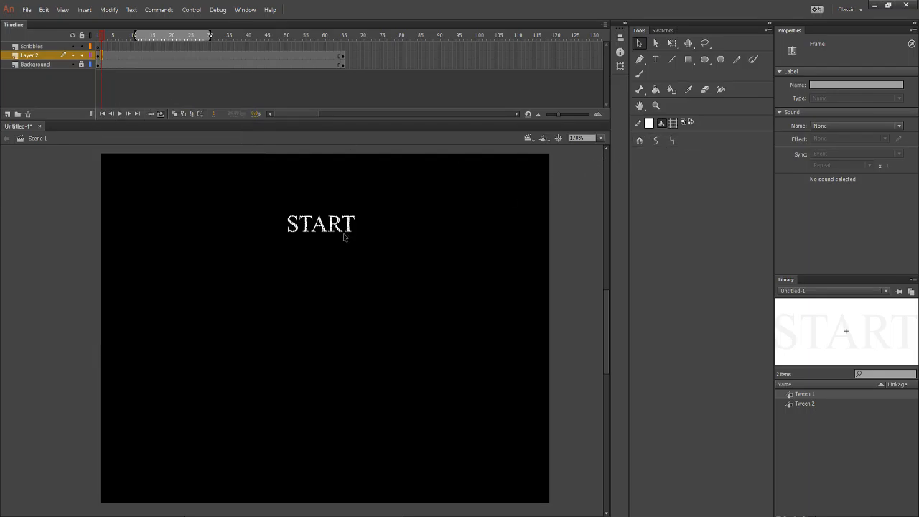
left_click(676, 123)
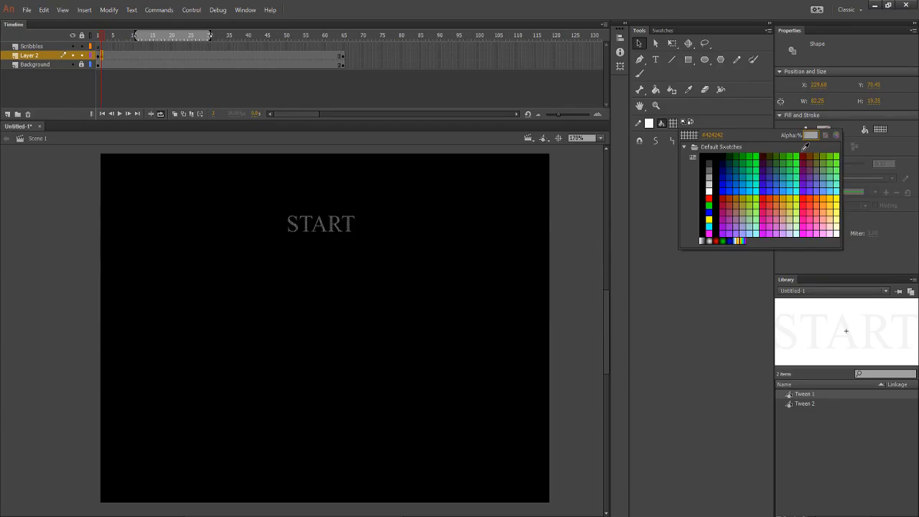
type("5")
key("Return")
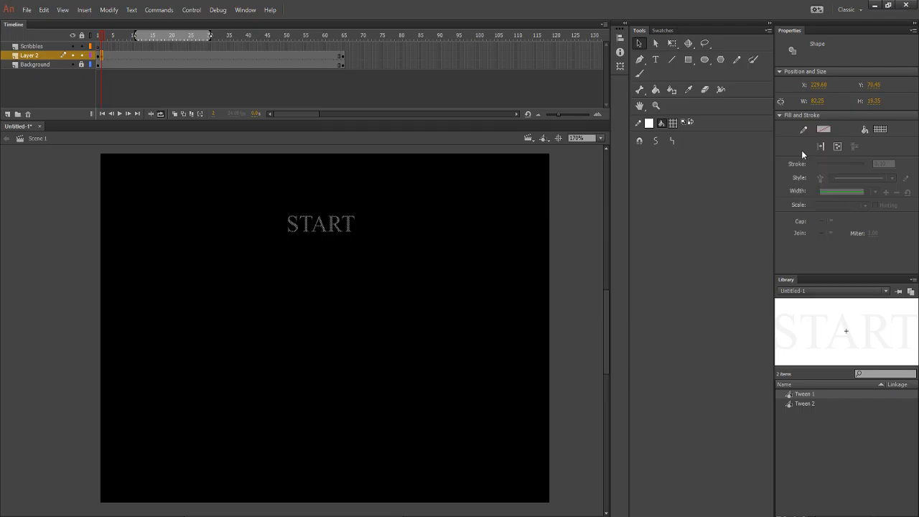
Set the fill alpha of the START lettering at frame 3 of Layer 2 to 1%.
left_click(105, 56)
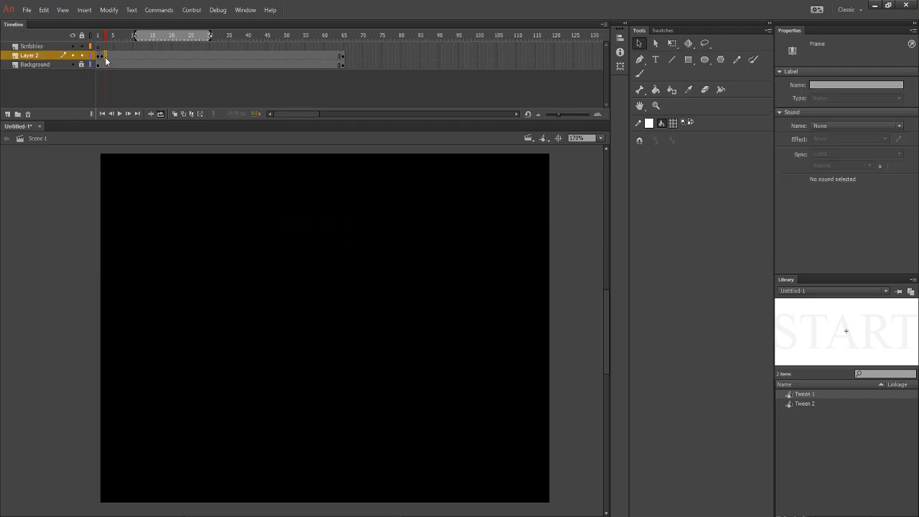
left_click(676, 124)
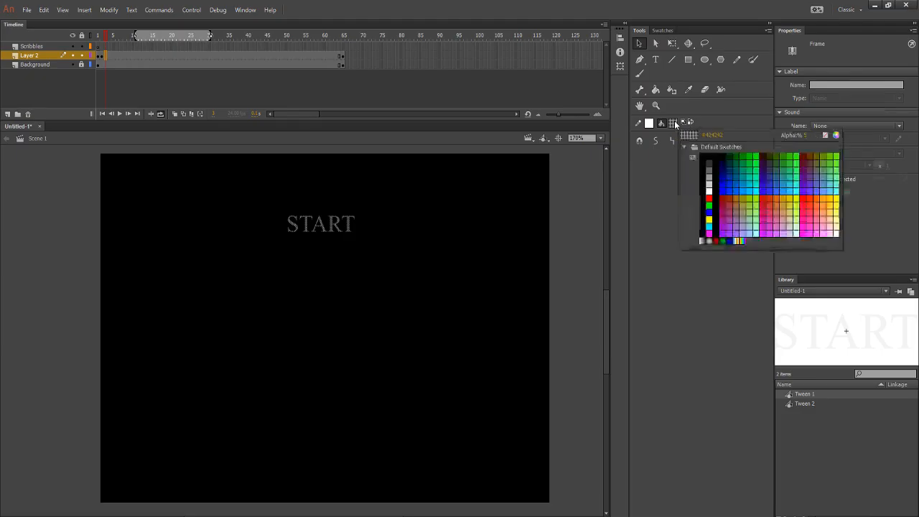
left_click(807, 135)
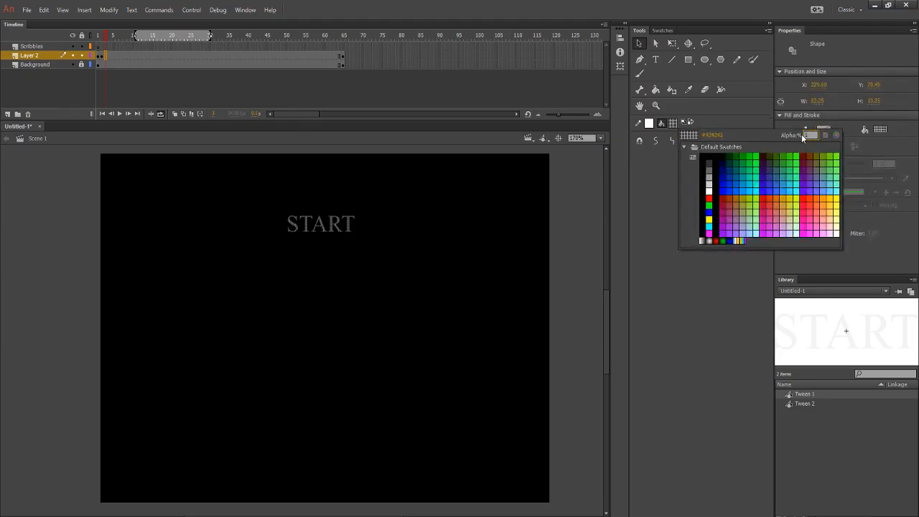
type("1")
key("Return")
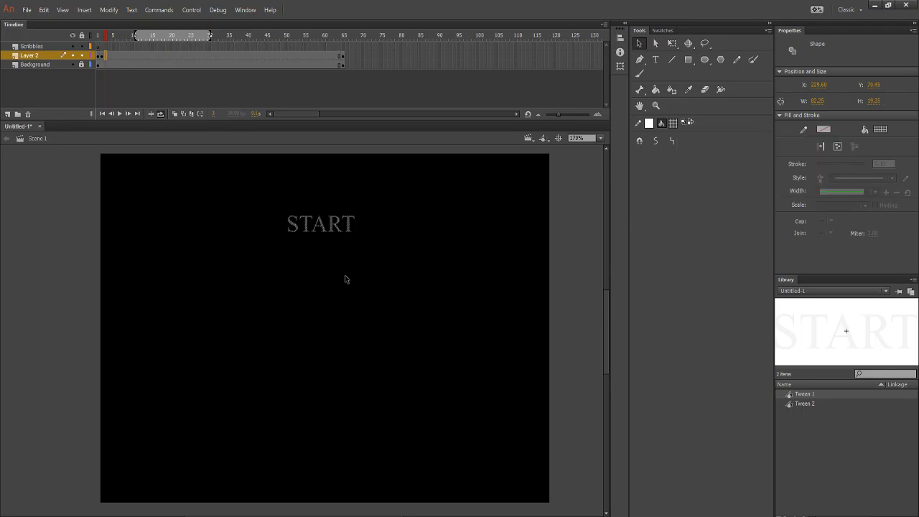
Set the fill alpha of the START lettering at frame 2 of Layer 2 to 5%.
left_click(345, 275)
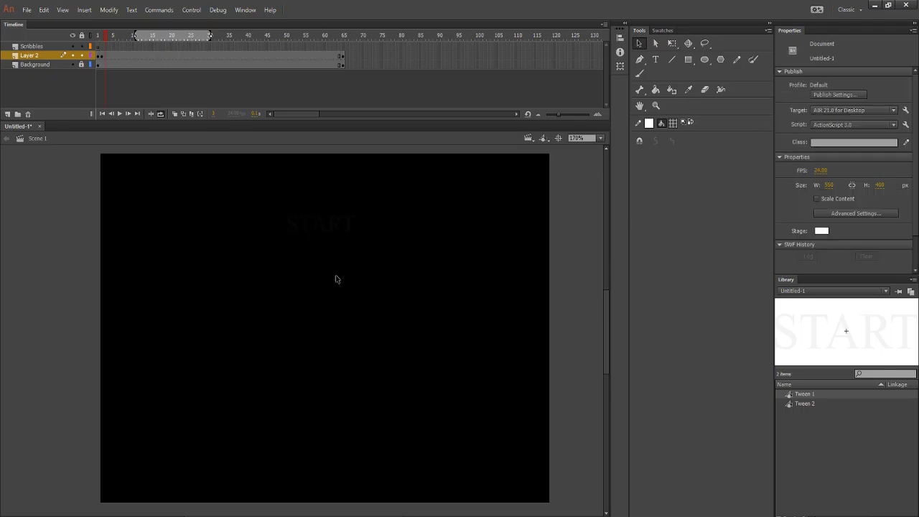
left_click(102, 57)
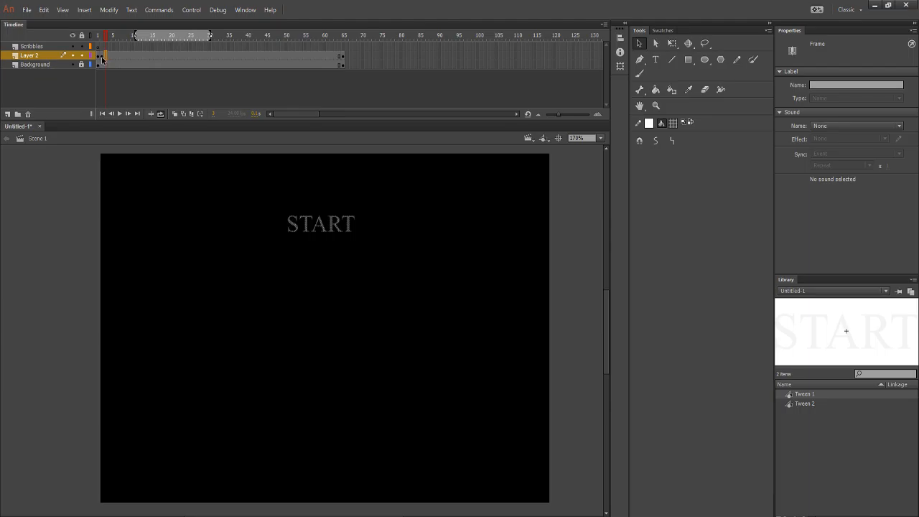
left_click(673, 123)
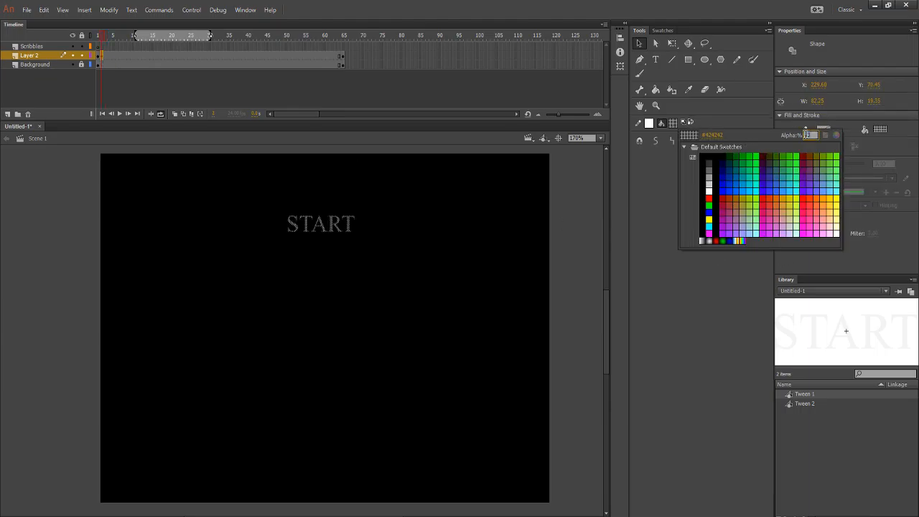
left_click_drag(812, 133, 799, 133)
type("5")
key("Return")
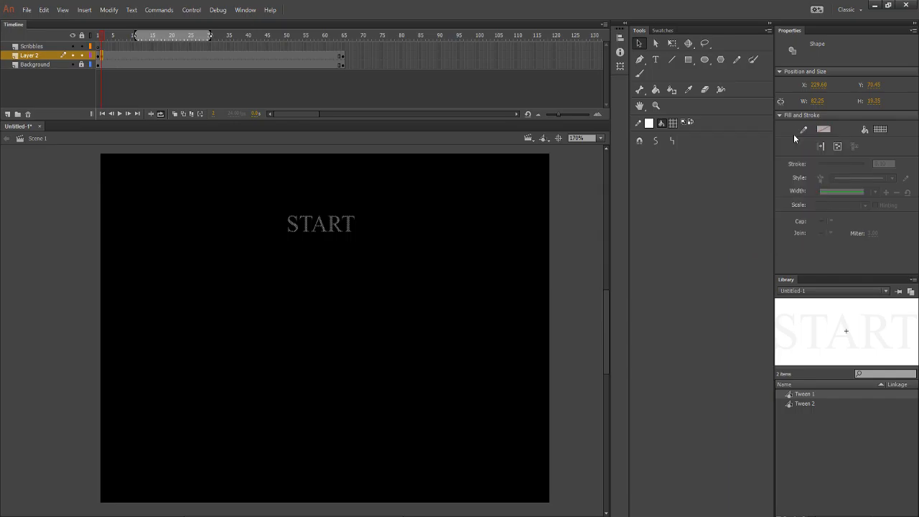
Create a classic tween on Layer 2 from frame 2 to the end keyframe and convert frame 9 to a keyframe.
right_click(108, 57)
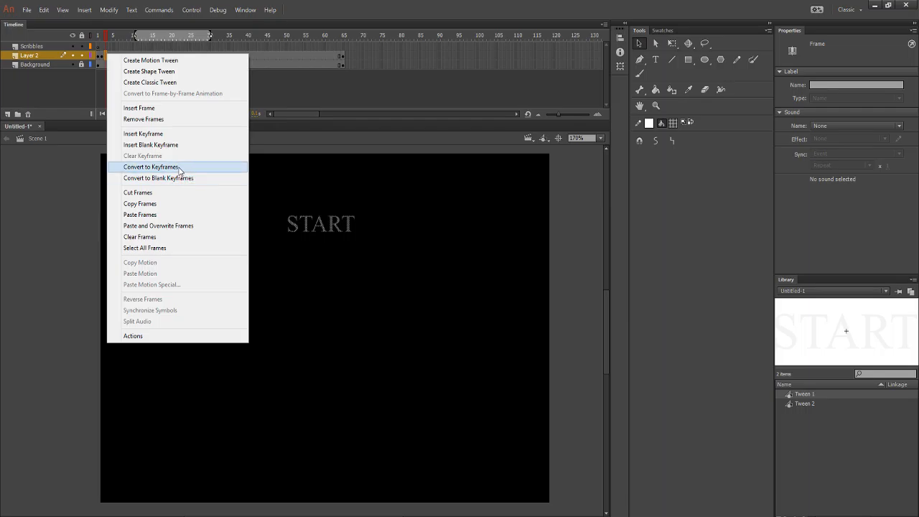
left_click(165, 72)
left_click(127, 57)
right_click(128, 56)
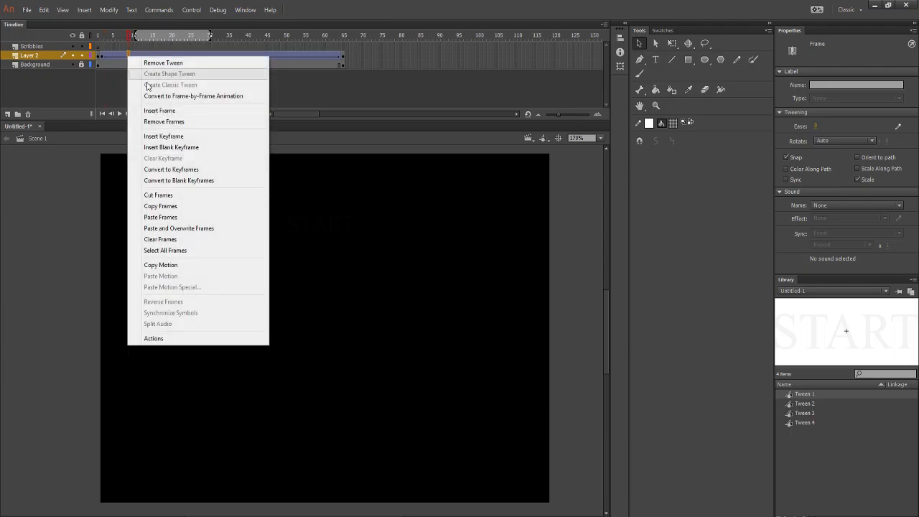
left_click(203, 173)
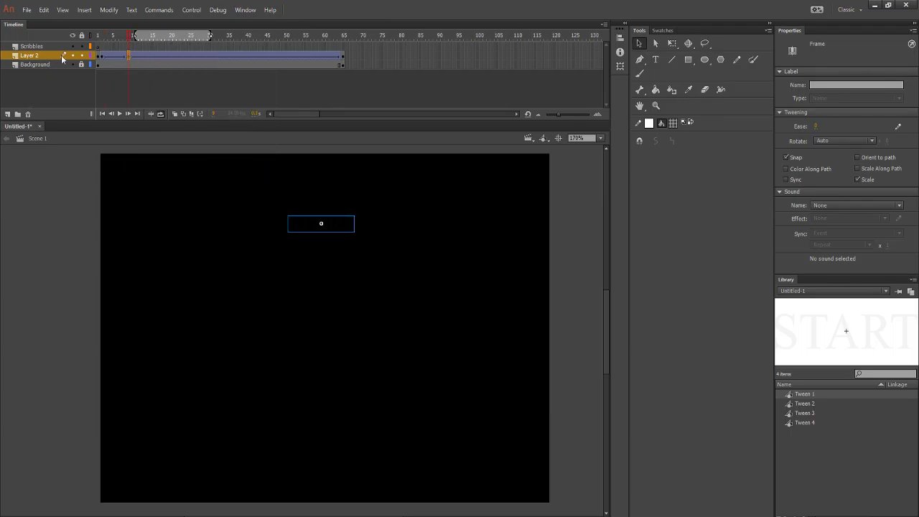
Convert Layer 2's tween to a frame-by-frame animation with a keyframe on every frame.
left_click(113, 56)
right_click(112, 56)
left_click(142, 99)
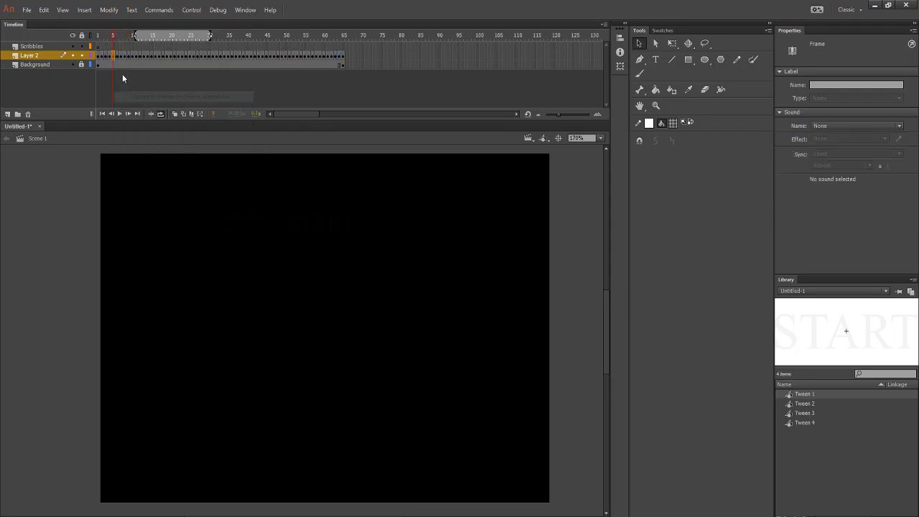
Try to change the fill alpha of the START symbol at frame 3 of Layer 2.
left_click(106, 57)
left_click(105, 59)
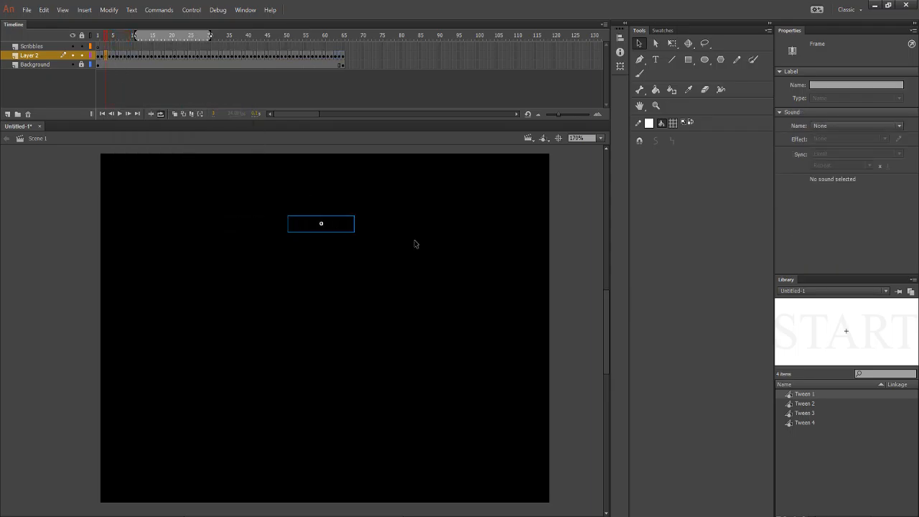
left_click(686, 123)
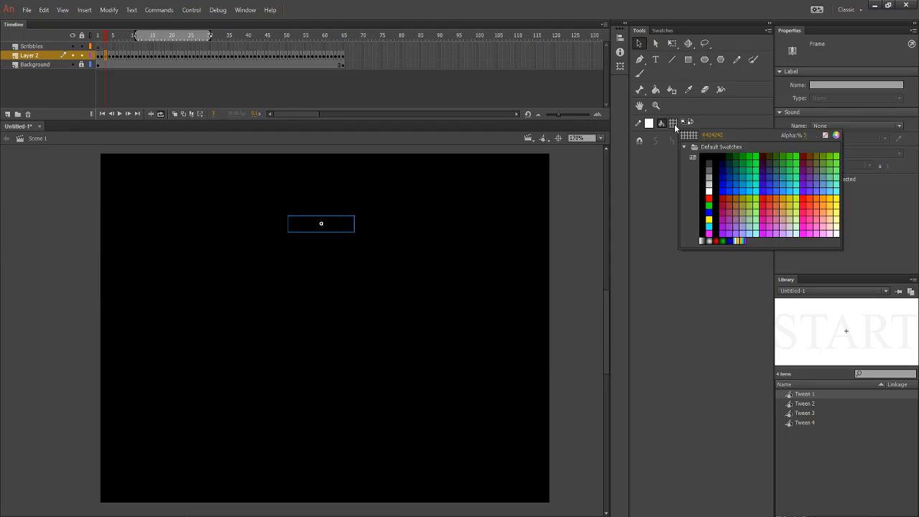
left_click(806, 135)
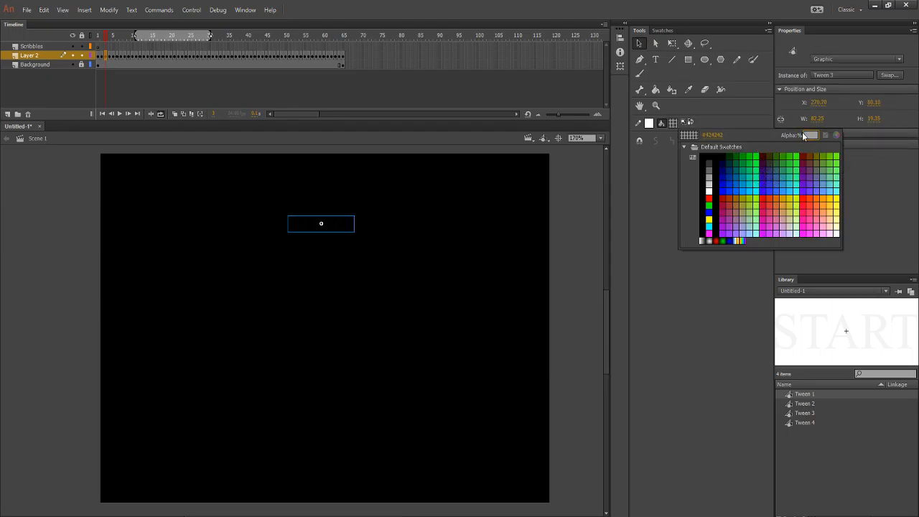
key("Return")
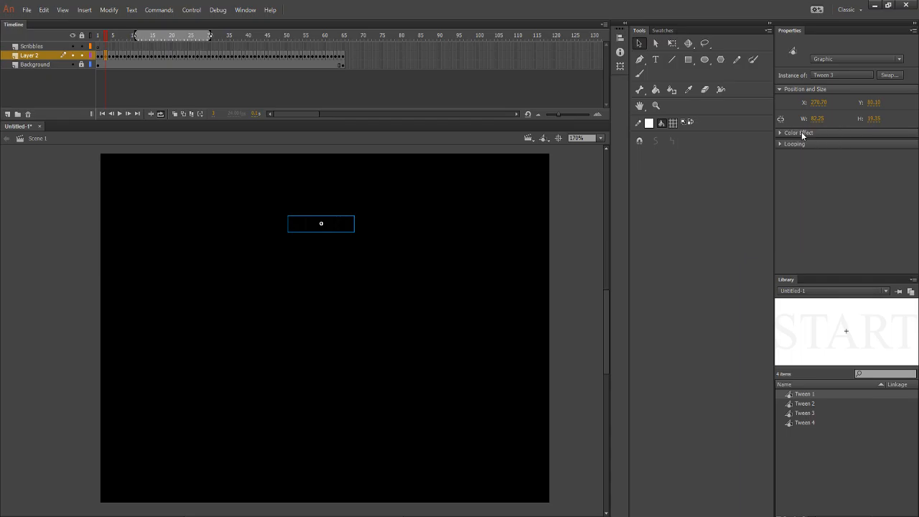
left_click(464, 301)
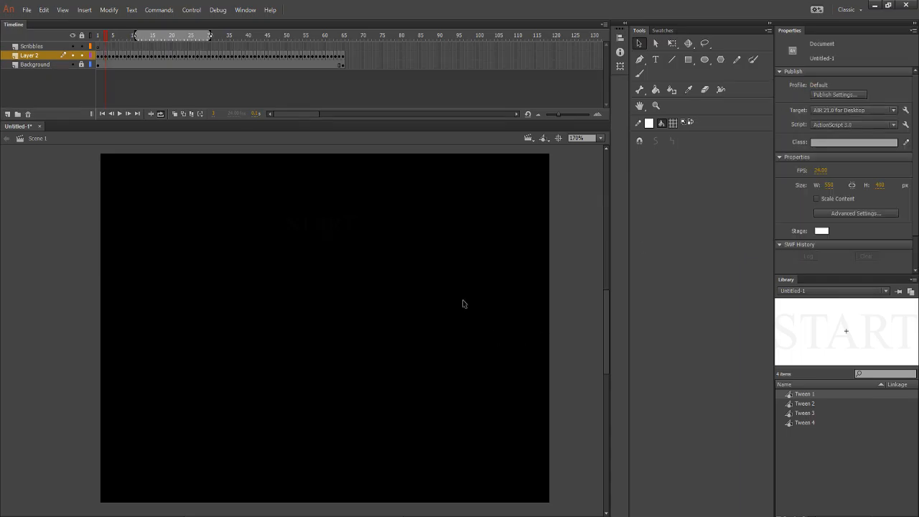
Break apart the START symbol at frame 4 of Layer 2 and change the fill alpha of its lettering.
left_click(109, 56)
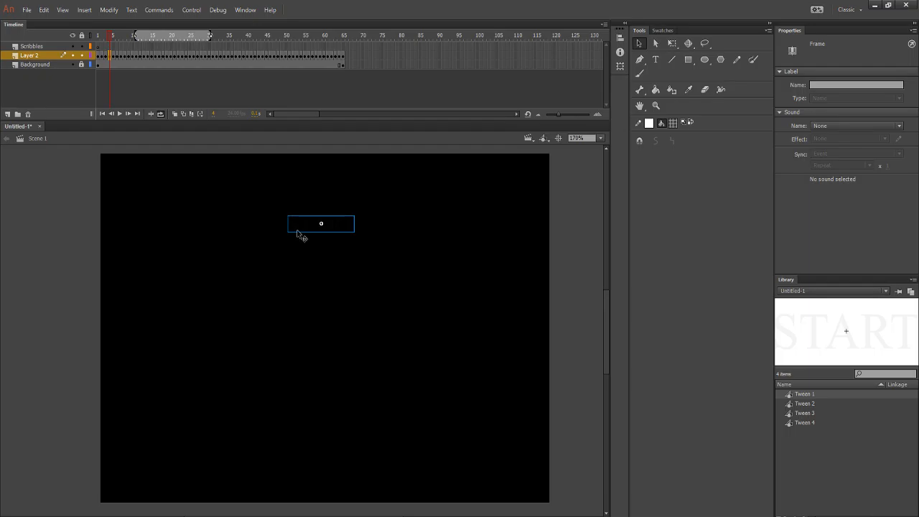
left_click(300, 236)
right_click(298, 235)
left_click(337, 358)
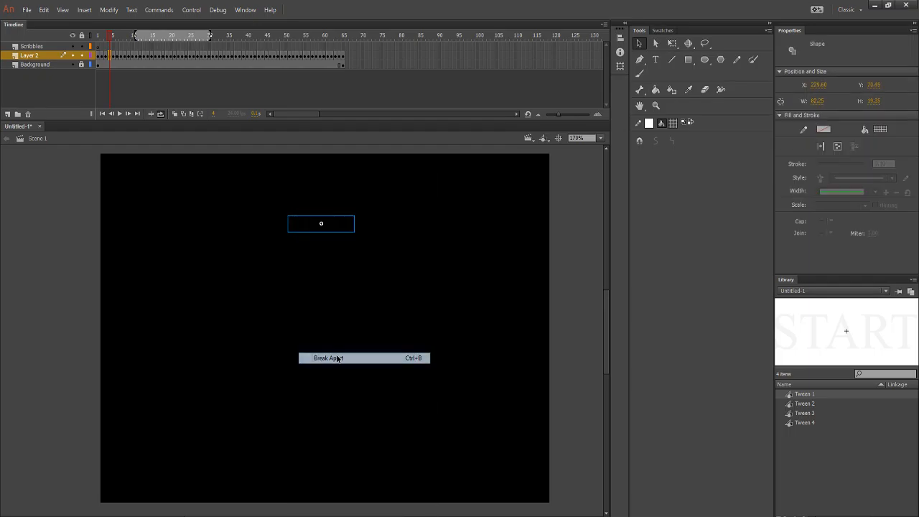
left_click(824, 129)
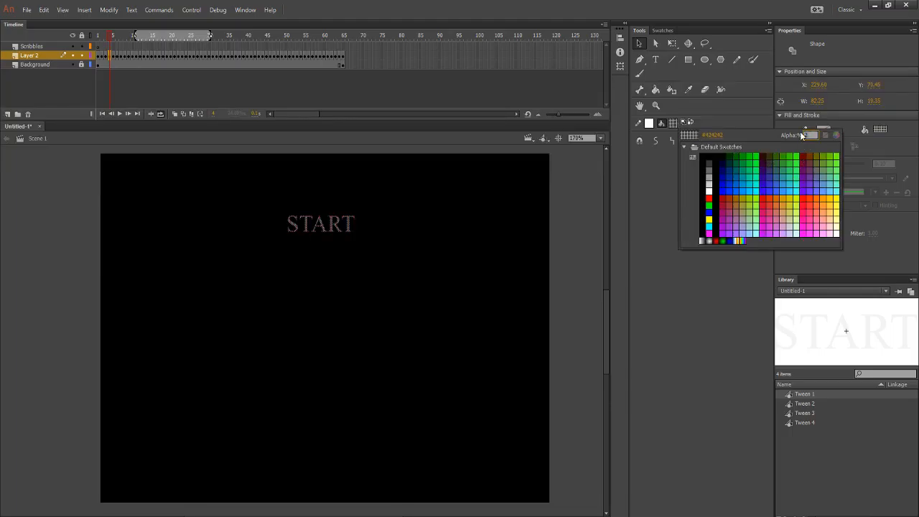
left_click(802, 137)
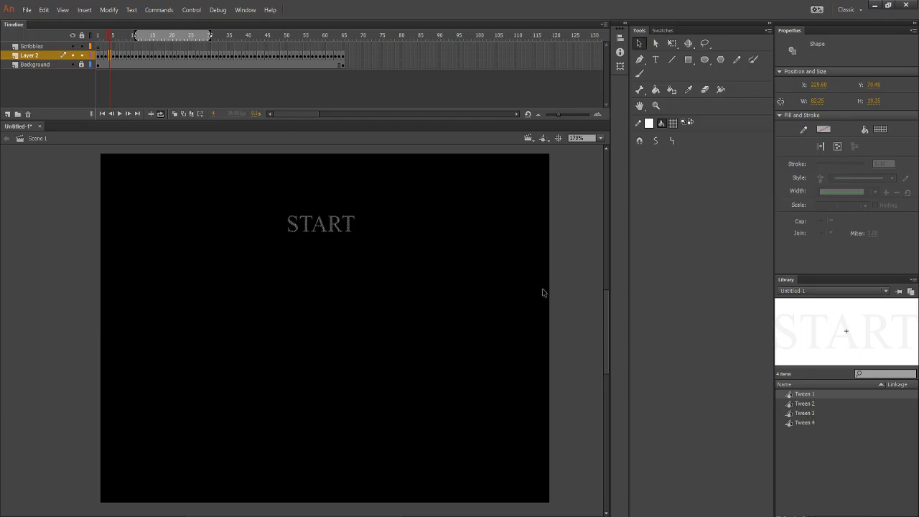
left_click(390, 357)
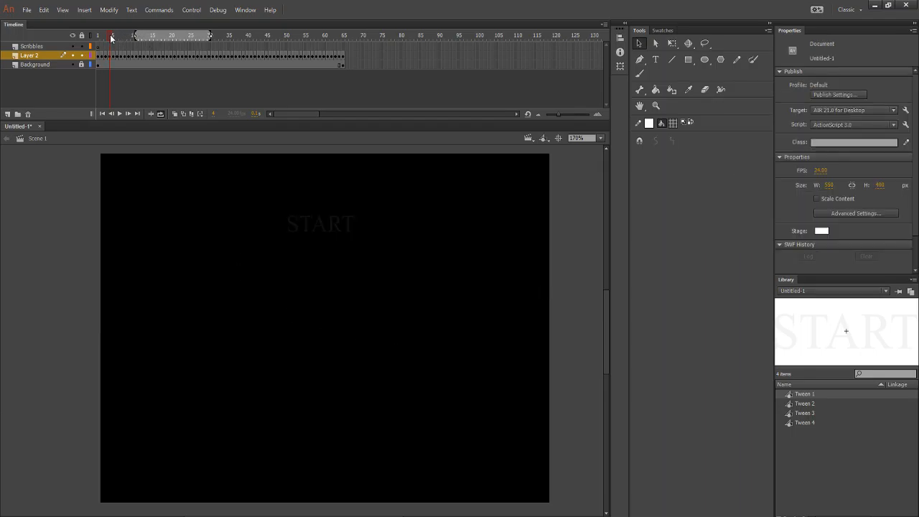
Break apart the START symbol at frame 5 of Layer 2 and set its fill alpha to 30%.
left_click_drag(110, 35, 98, 48)
left_click(99, 56)
left_click(159, 220)
left_click_drag(97, 36, 113, 42)
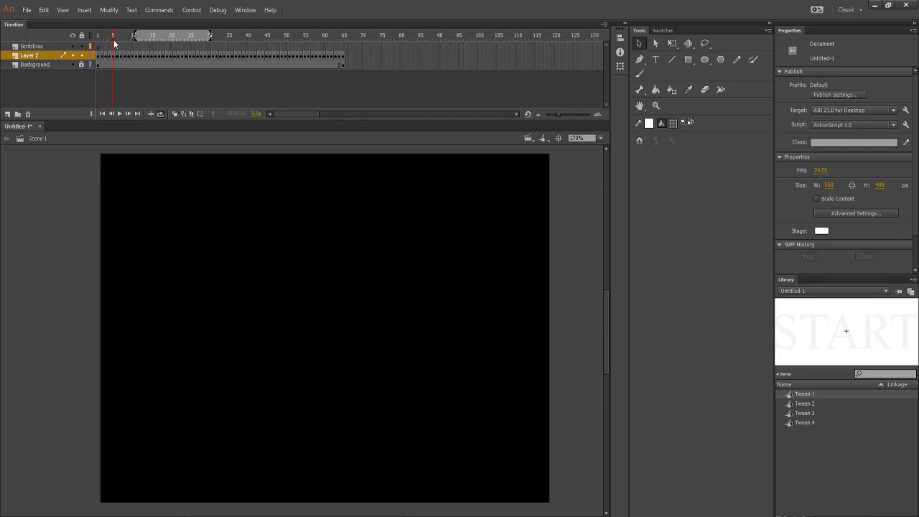
left_click(323, 231)
right_click(323, 231)
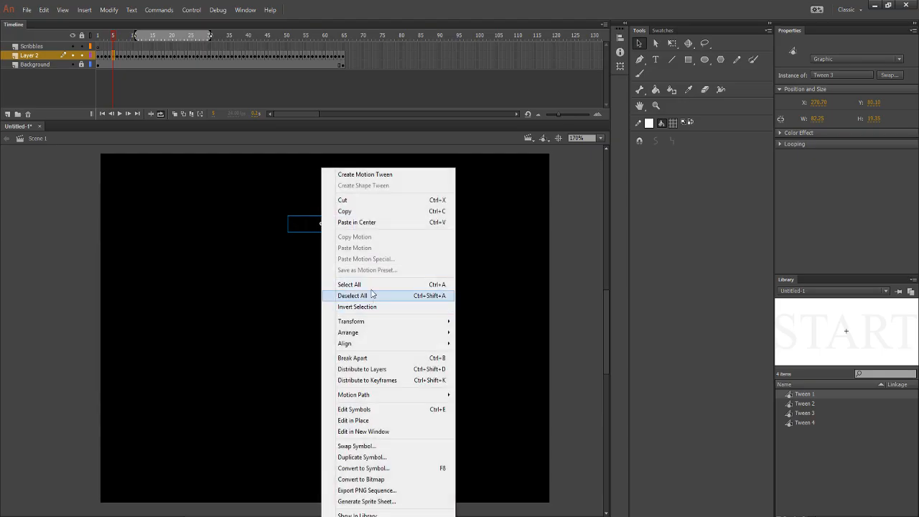
left_click(372, 358)
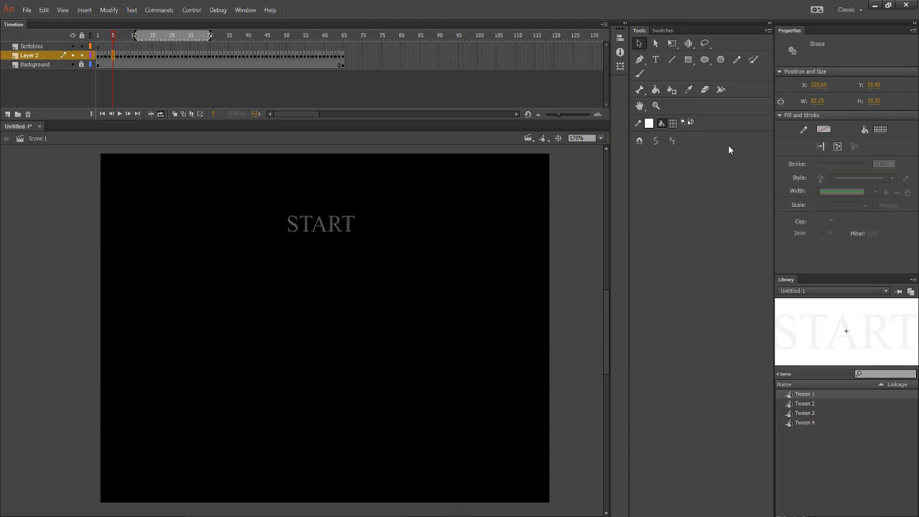
left_click(677, 124)
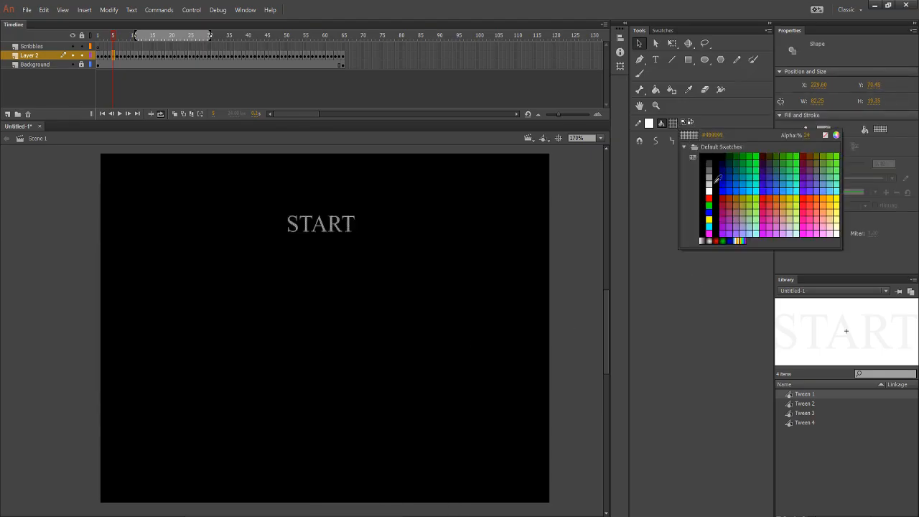
left_click(805, 135)
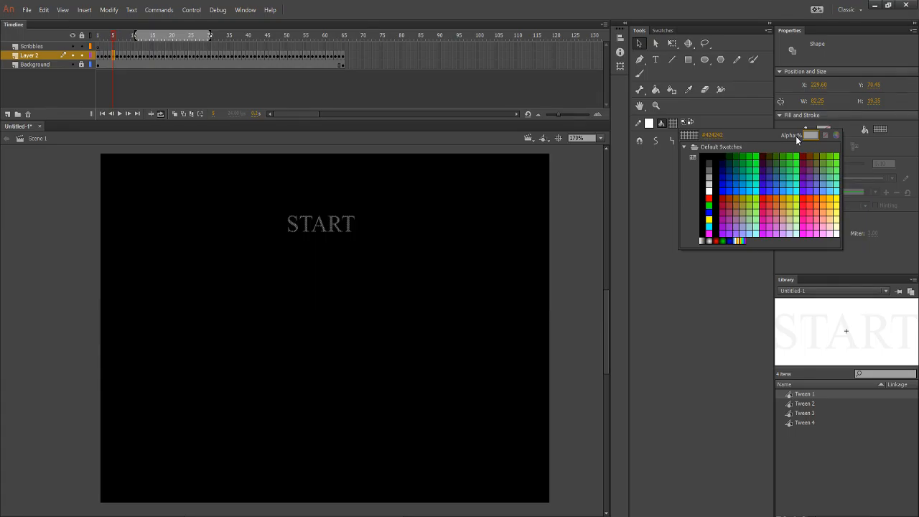
type("30")
key("Return")
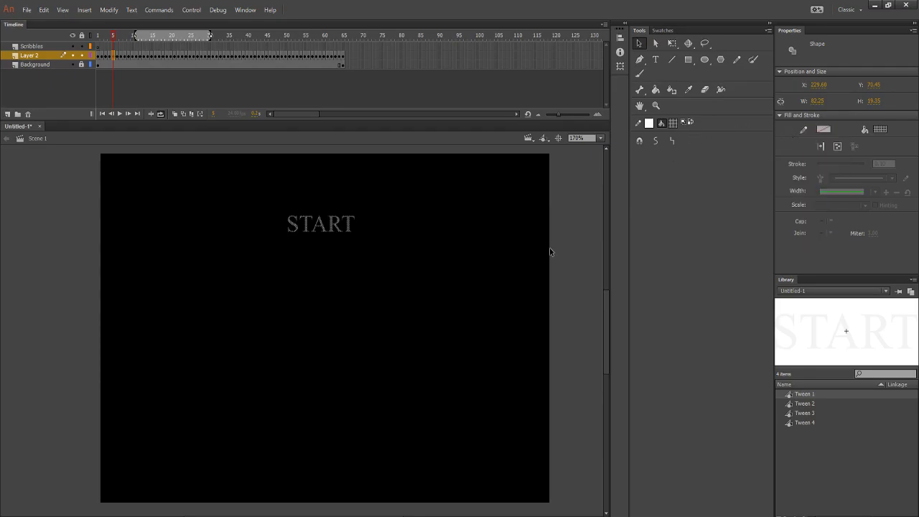
left_click(506, 262)
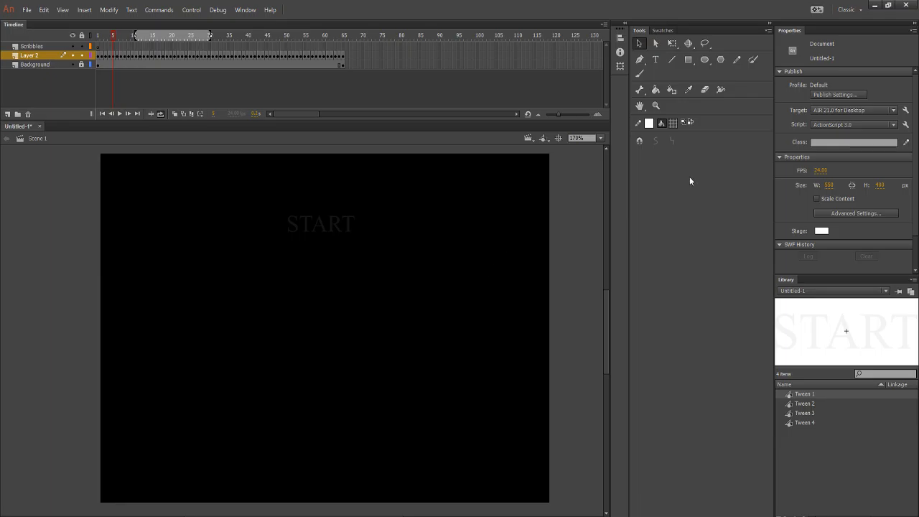
Break apart the START symbol at frame 6 of Layer 2 and give its lettering a semi-transparent white fill (#FFFFFF).
left_click(676, 124)
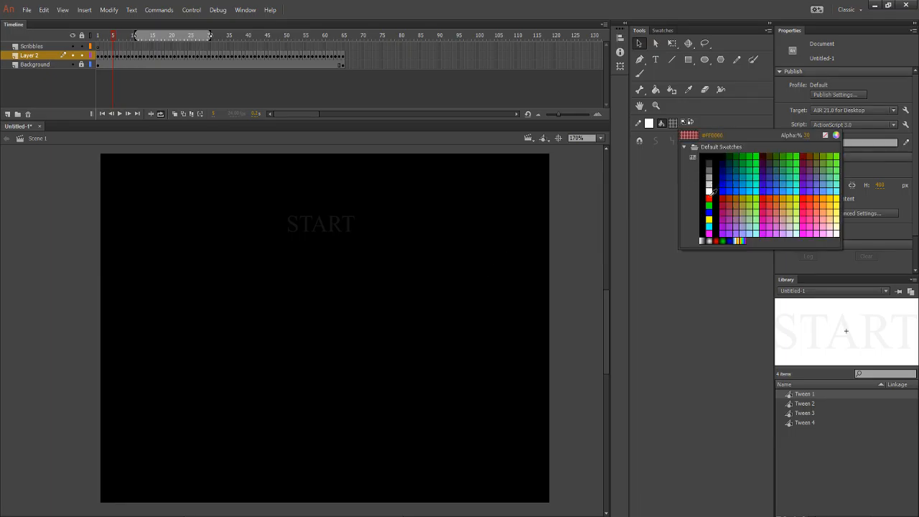
left_click(801, 342)
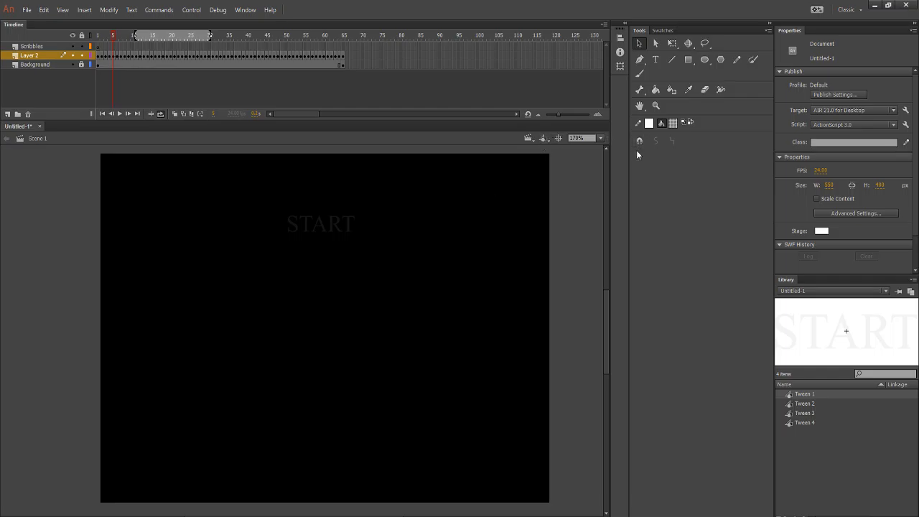
left_click(117, 56)
right_click(336, 226)
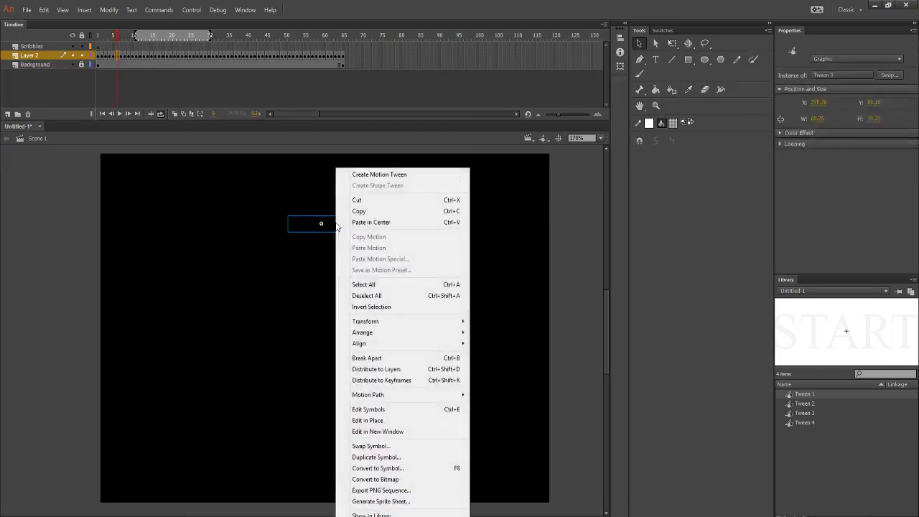
left_click(388, 358)
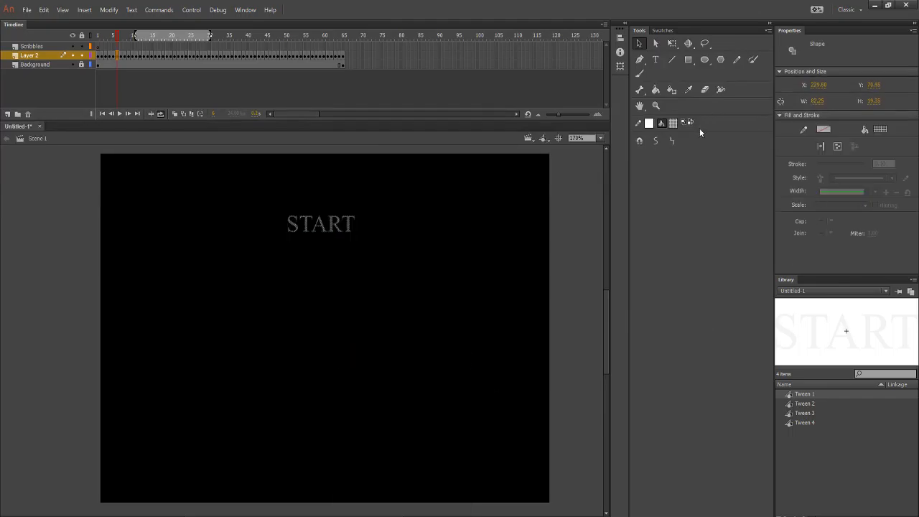
left_click(674, 122)
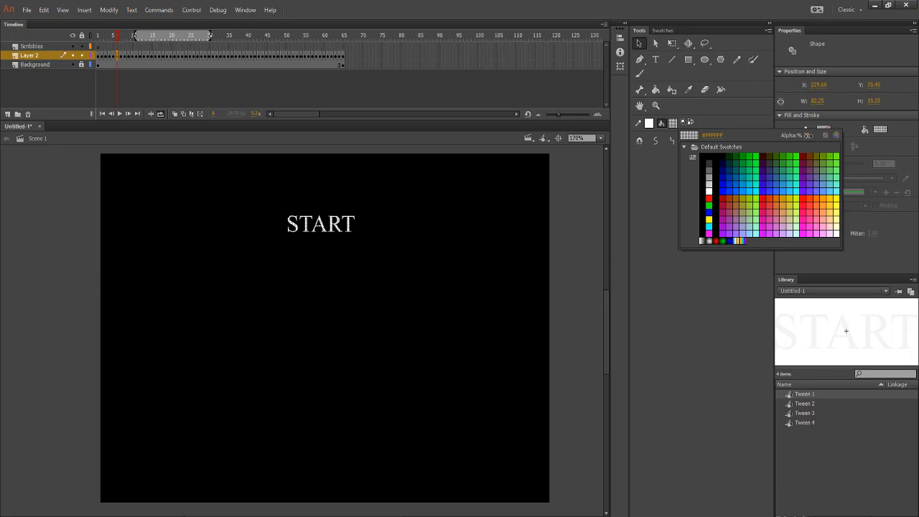
left_click(808, 135)
type("36")
key("Return")
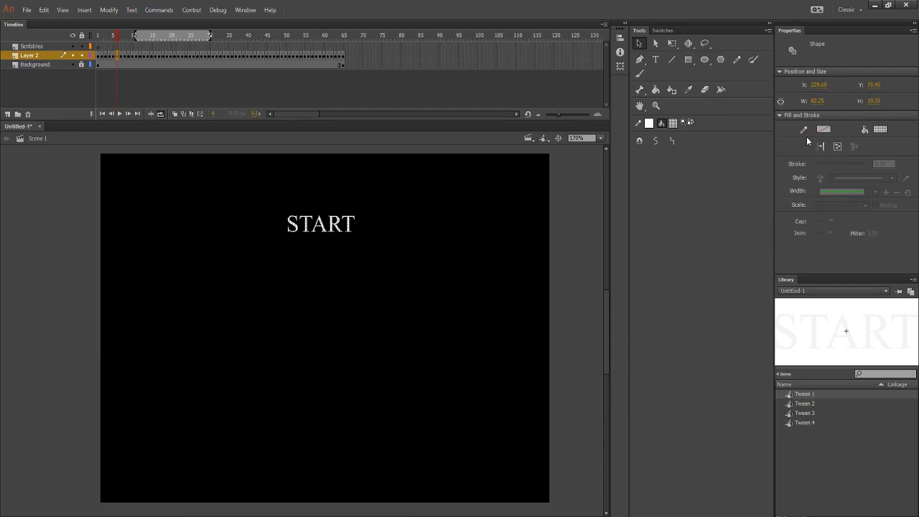
left_click(463, 300)
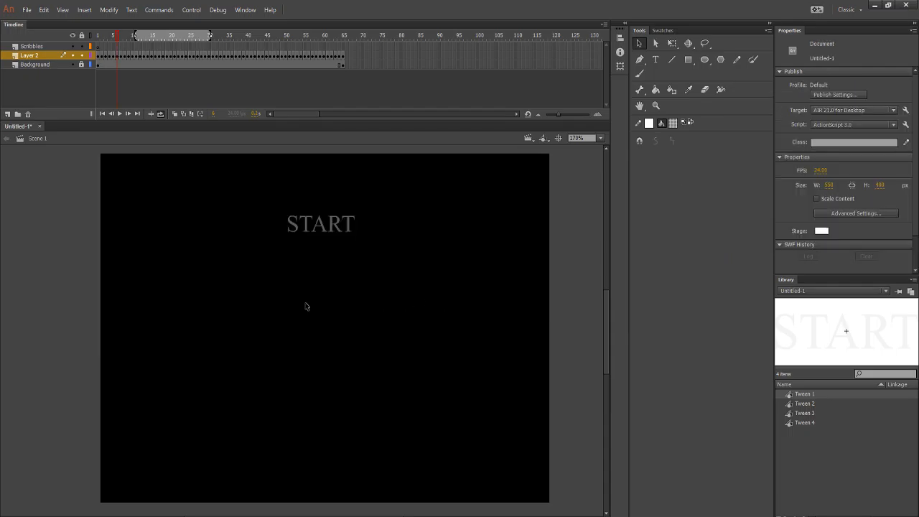
Go to frame 7 of the animation and set the fill colour's alpha to 40%.
mouse_move(116, 37)
left_mouse_down()
mouse_move(98, 38)
mouse_move(137, 40)
mouse_move(102, 45)
mouse_move(136, 50)
mouse_move(95, 53)
mouse_move(122, 53)
mouse_move(121, 38)
left_mouse_up()
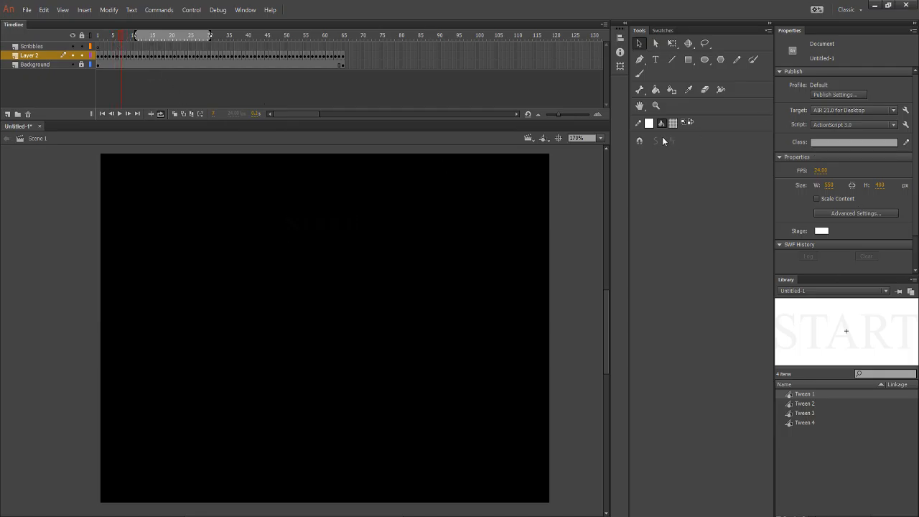
left_click(680, 124)
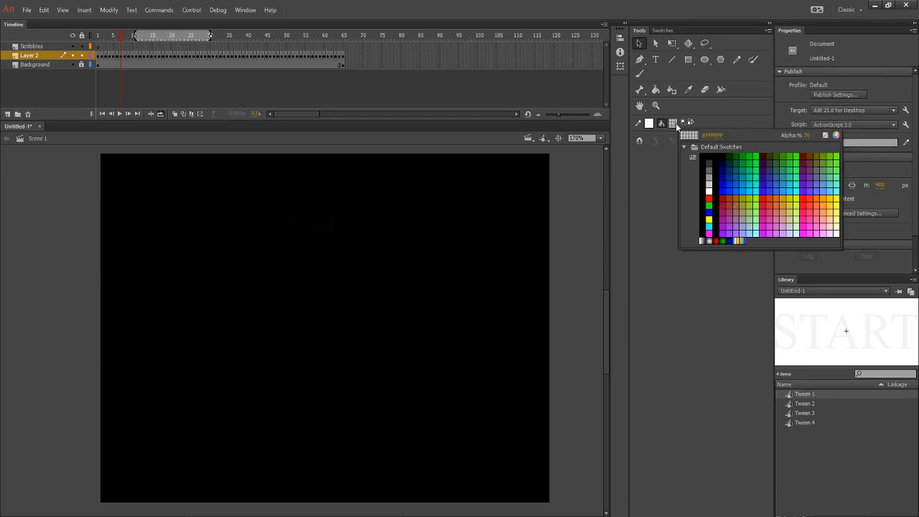
left_click(807, 136)
type("40")
key("Return")
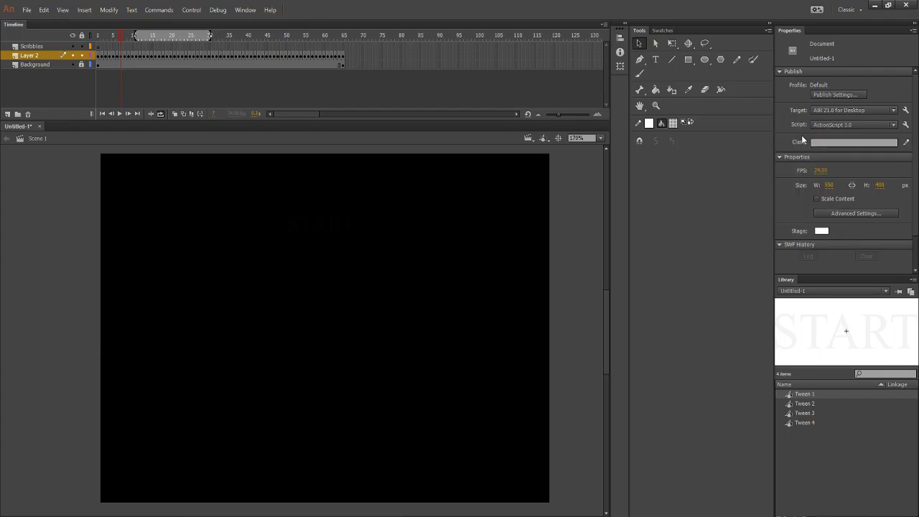
Break apart the START symbol at frame 7 of Layer 2 and fill its lettering white (#FFFFFF) at 46% alpha.
left_click(335, 228)
right_click(335, 228)
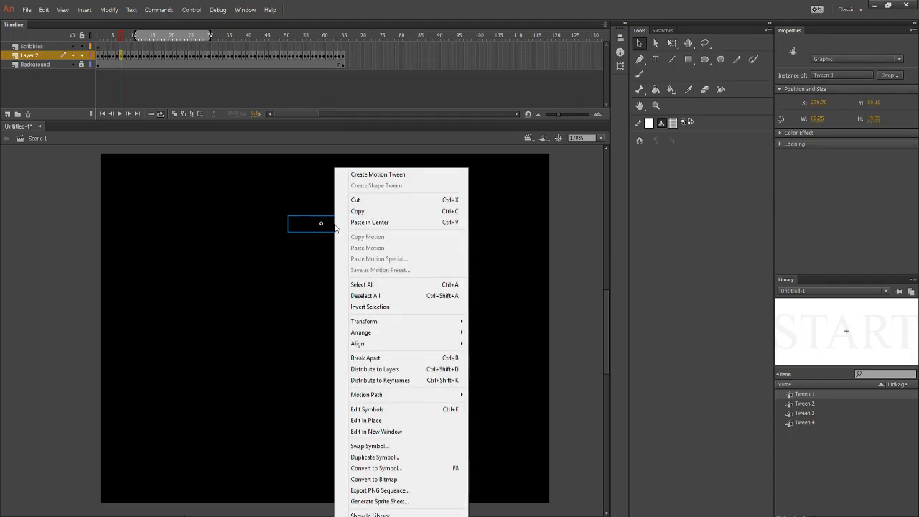
left_click(403, 357)
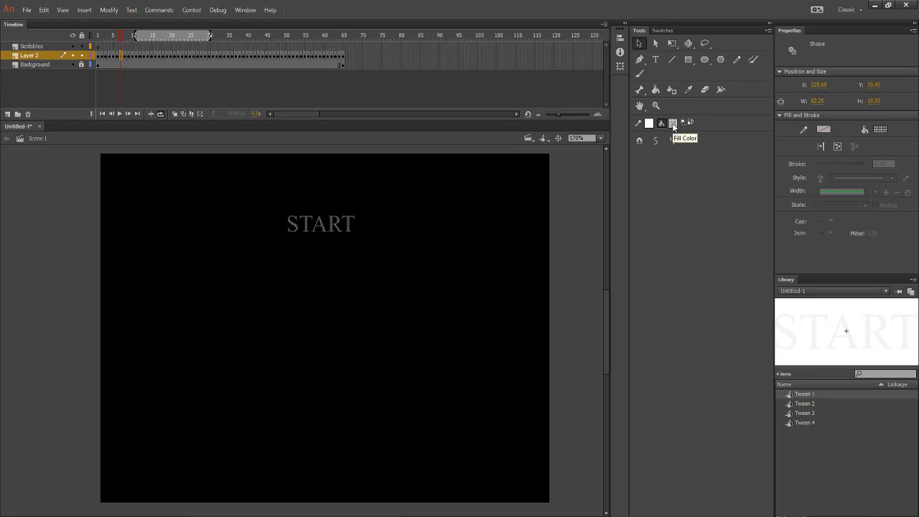
left_click(673, 123)
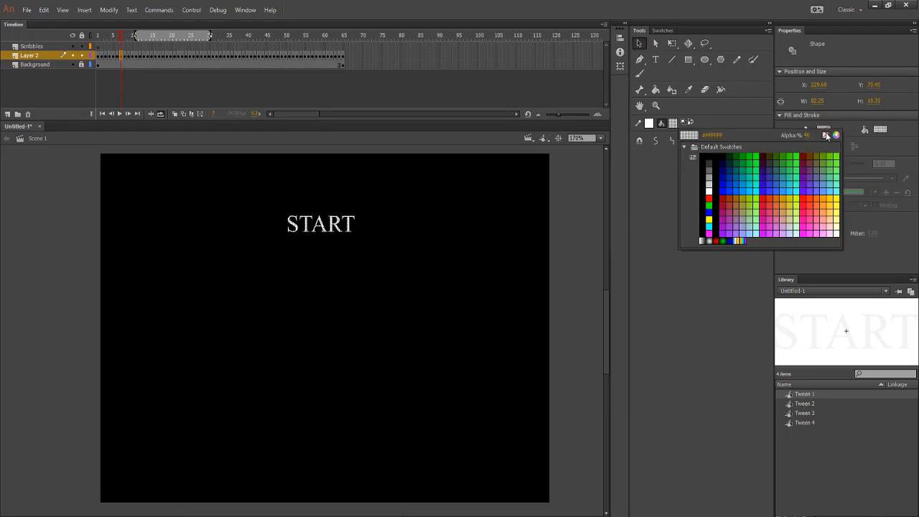
left_click(710, 191)
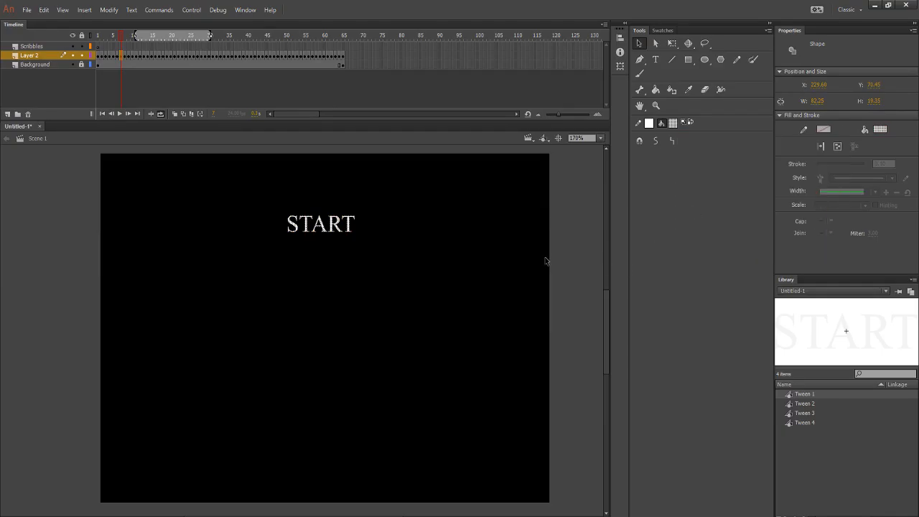
left_click(539, 260)
Break apart the START symbol at frame 8 of Layer 2 and raise its fill alpha to 59%.
left_click(118, 35)
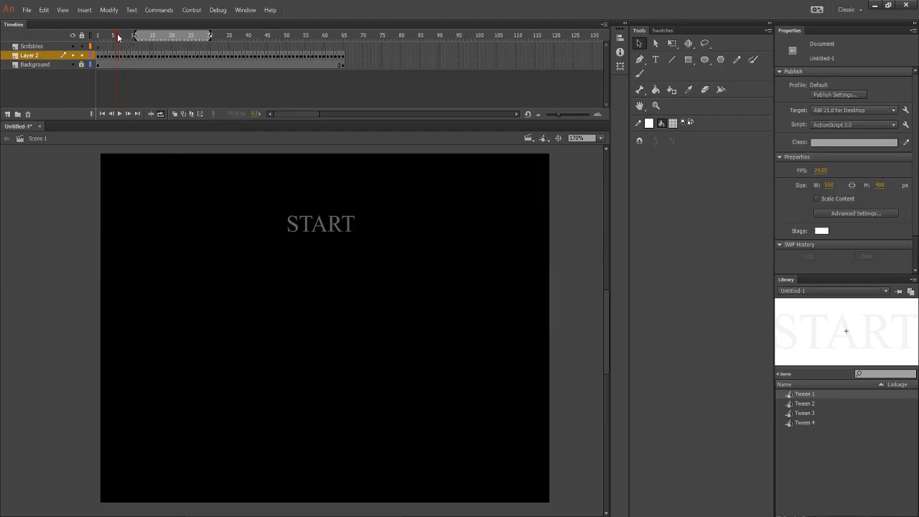
mouse_move(118, 35)
left_mouse_down()
mouse_move(96, 36)
mouse_move(125, 36)
left_mouse_up()
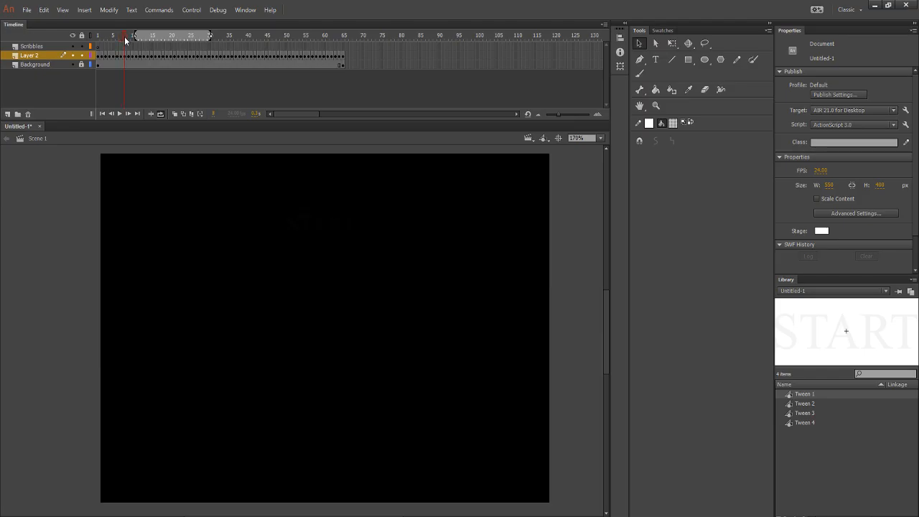
left_click(316, 223)
right_click(320, 223)
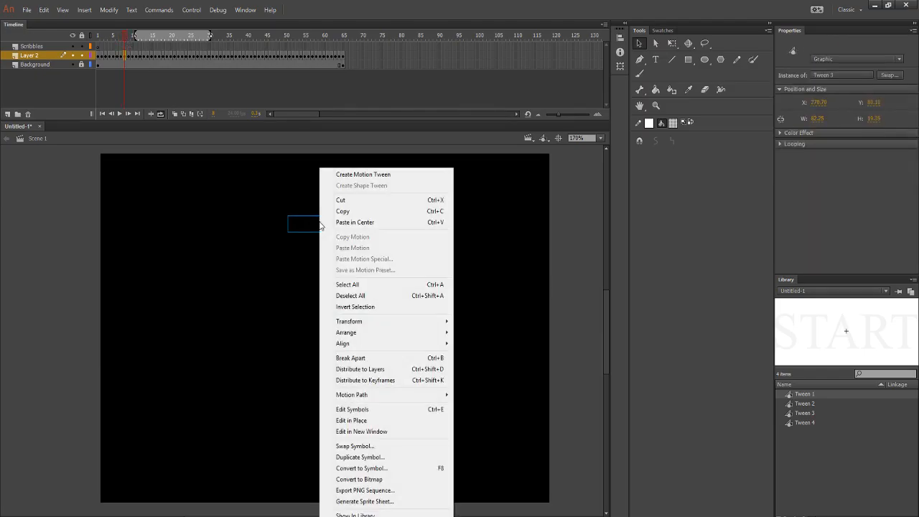
left_click(380, 358)
left_click(671, 124)
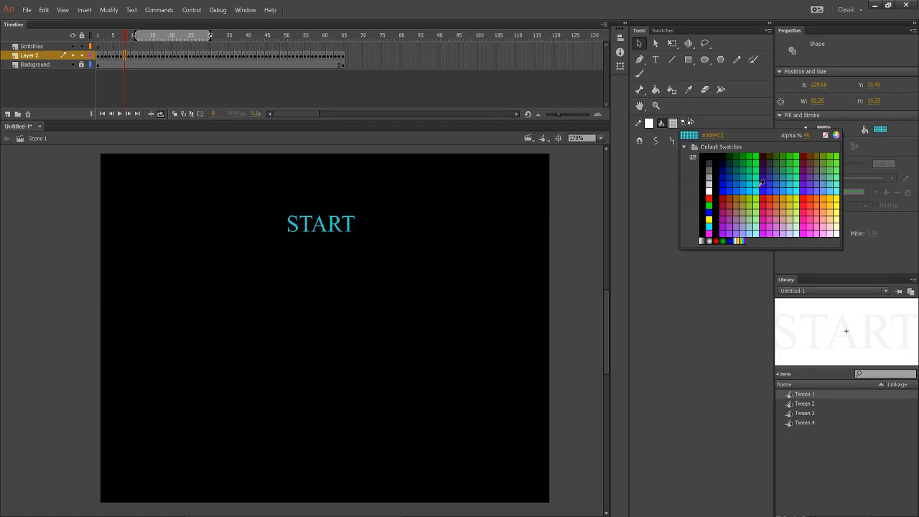
left_click_drag(810, 136, 816, 135)
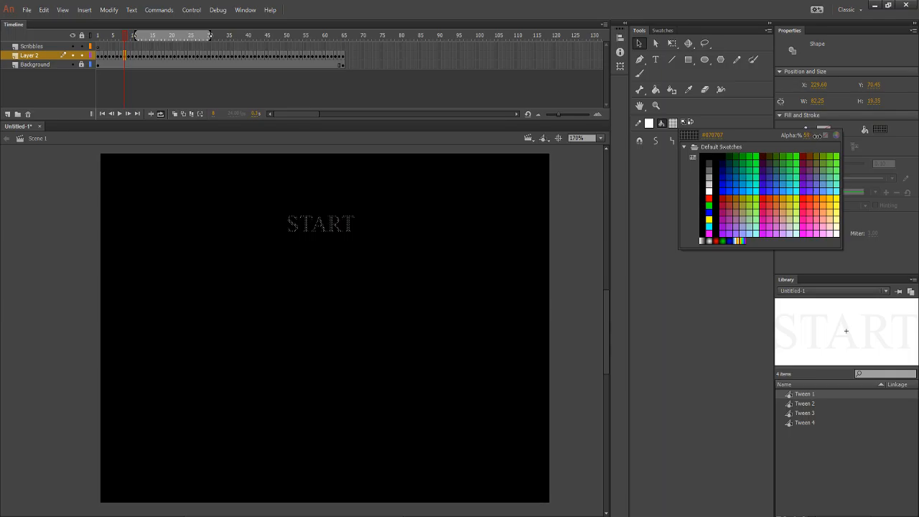
left_click(639, 280)
left_click(428, 265)
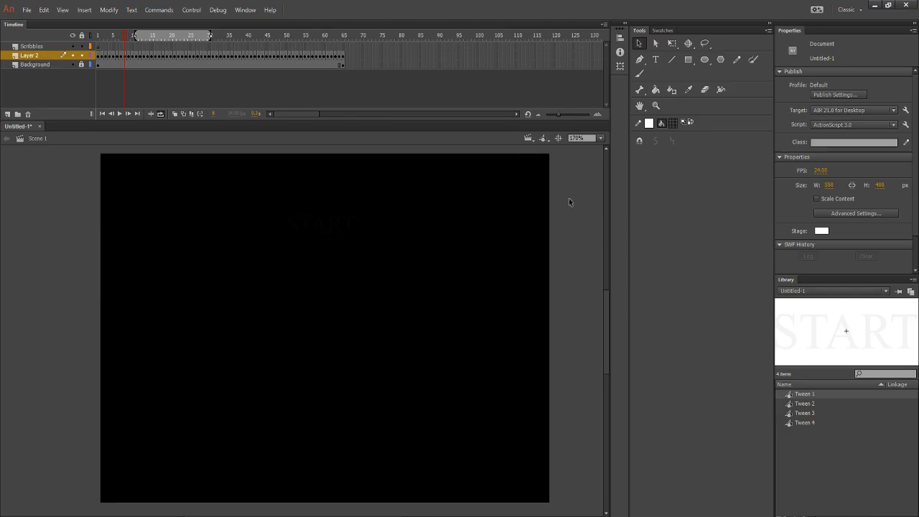
Recolour all of the START lettering at frame 8 white (#FFFFFF), keeping the 59% alpha.
left_click(663, 124)
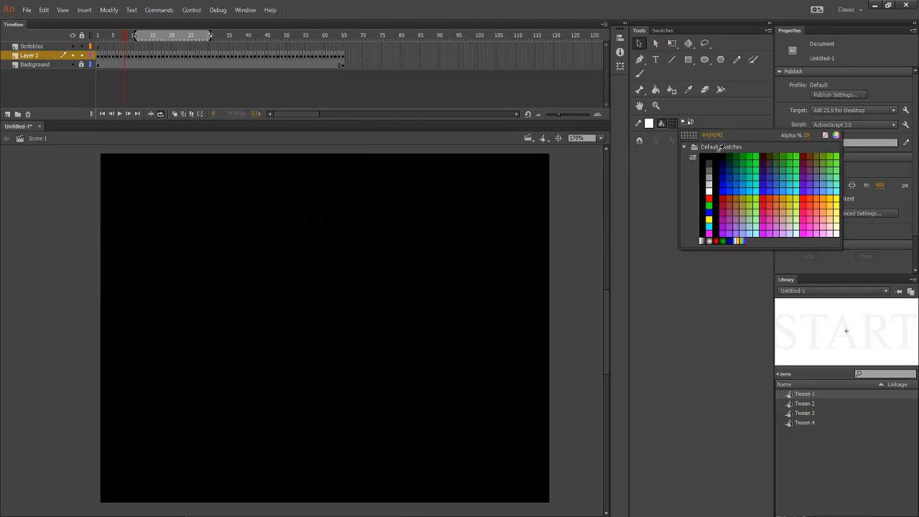
left_click(710, 192)
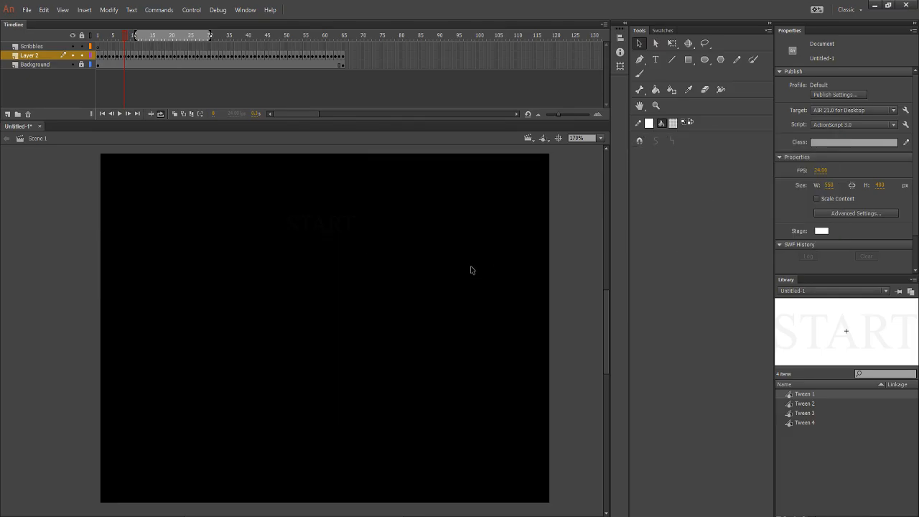
left_click(311, 223)
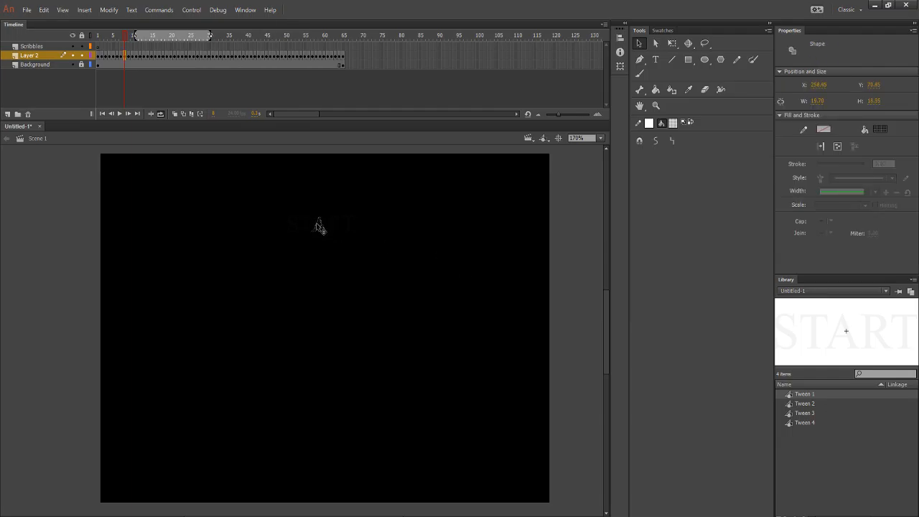
left_click_drag(279, 208, 393, 258)
left_click(674, 126)
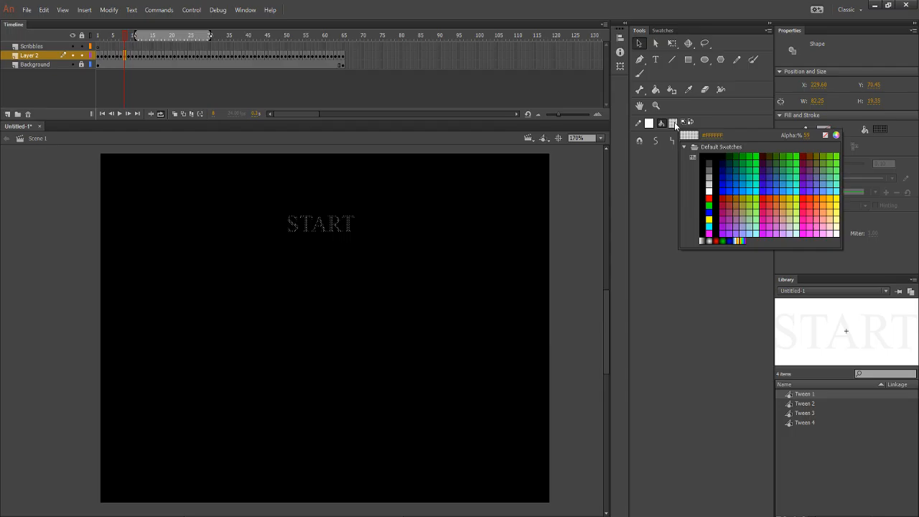
left_click(711, 188)
left_click(581, 289)
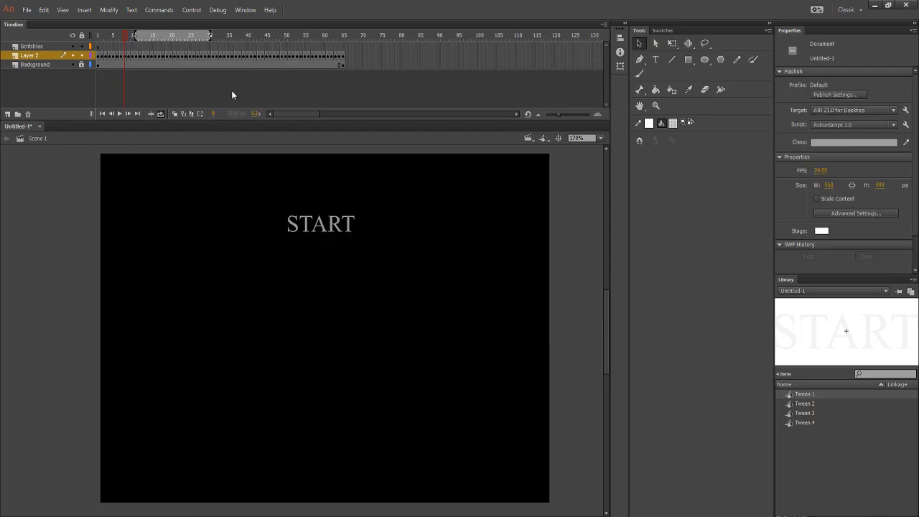
Break apart the START symbol at frame 9 of Layer 2 and set its white fill to 72% alpha.
left_click(129, 38)
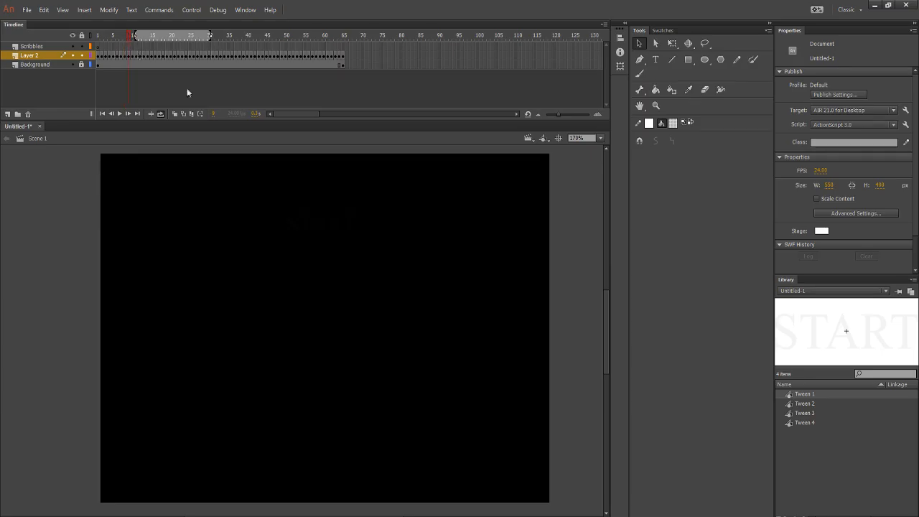
left_click_drag(258, 195, 381, 260)
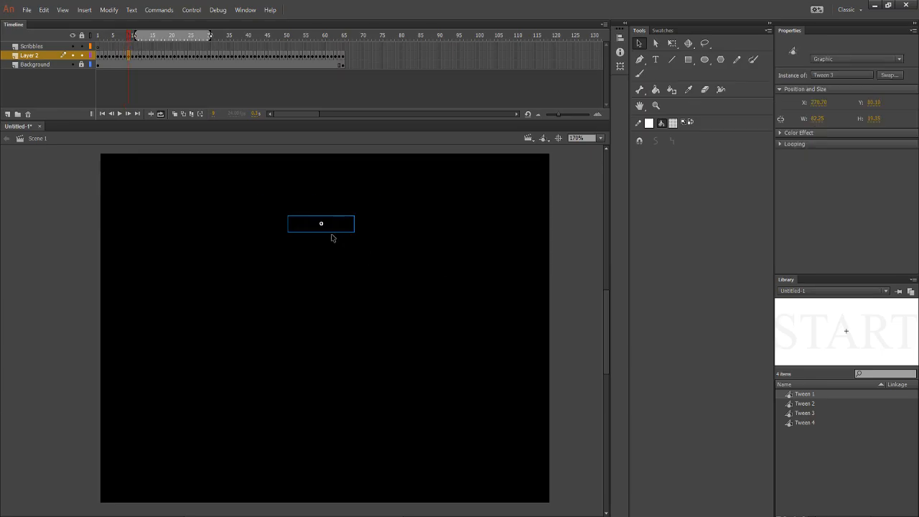
right_click(326, 233)
left_click(387, 358)
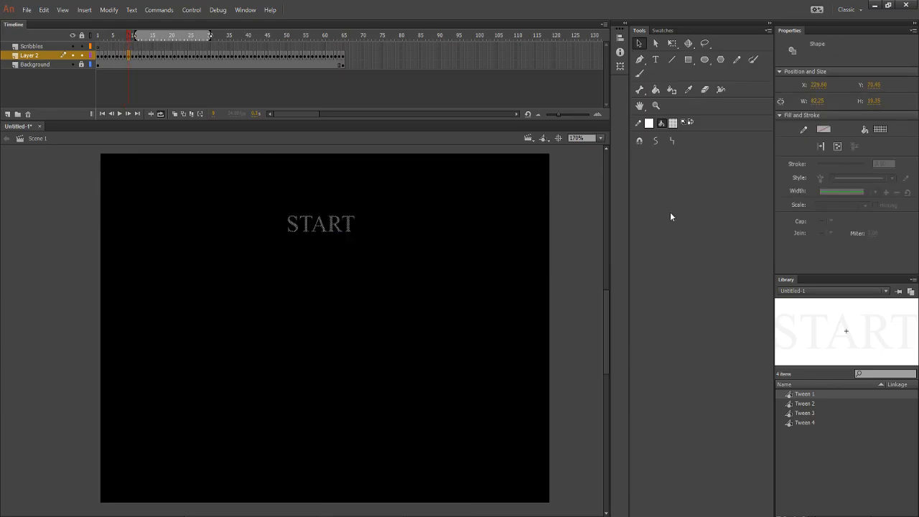
left_click(674, 123)
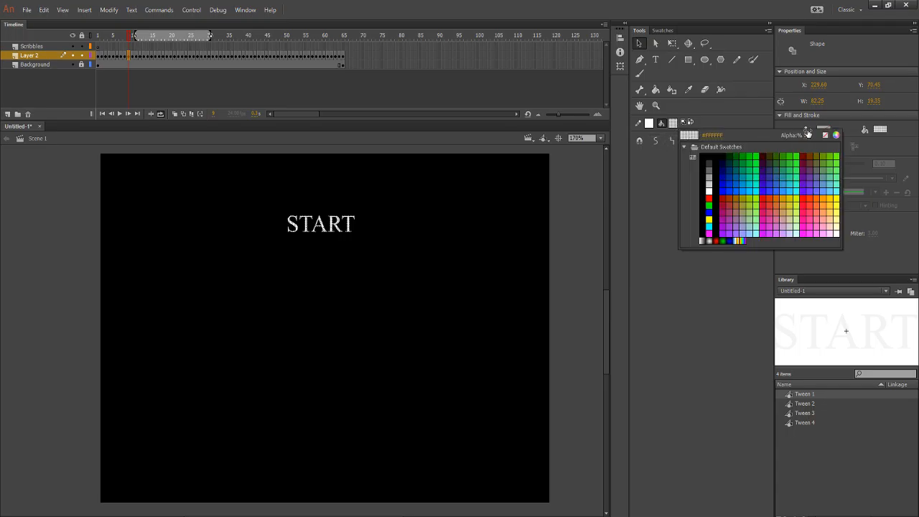
left_click_drag(809, 135, 821, 135)
key("Return")
left_click(681, 124)
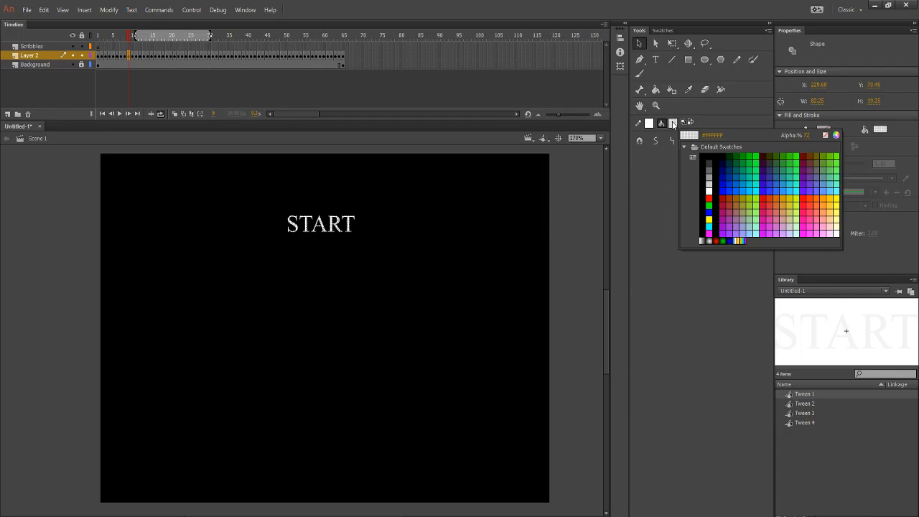
left_click(704, 200)
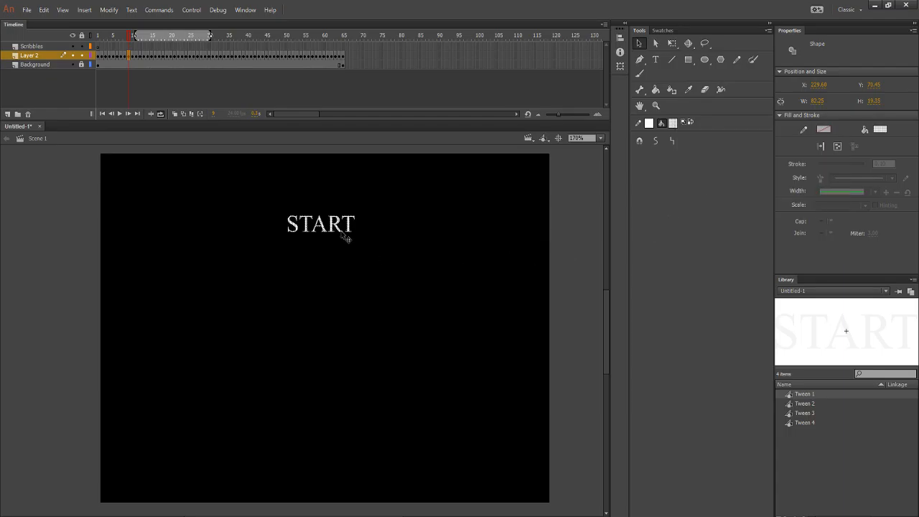
Break apart the START symbol at frame 10 of Layer 2 and set its white fill to 90% alpha.
left_click(135, 56)
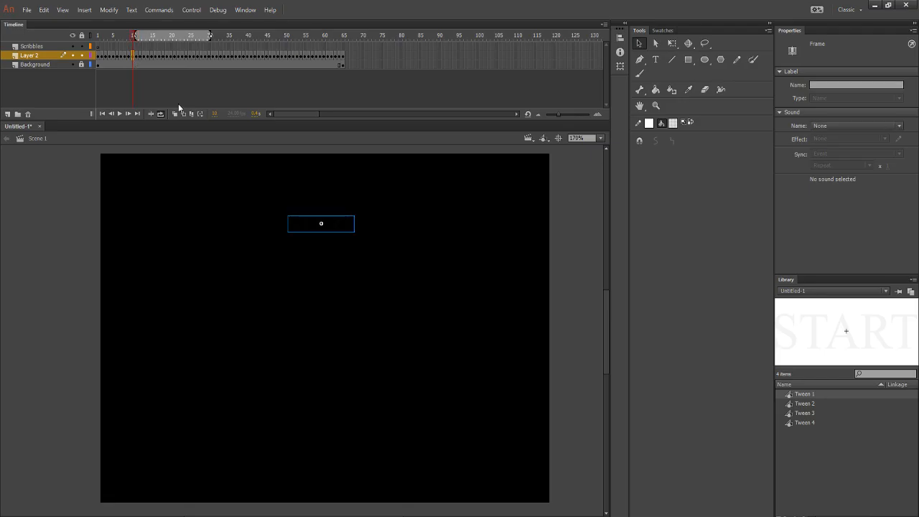
right_click(349, 225)
left_click(410, 359)
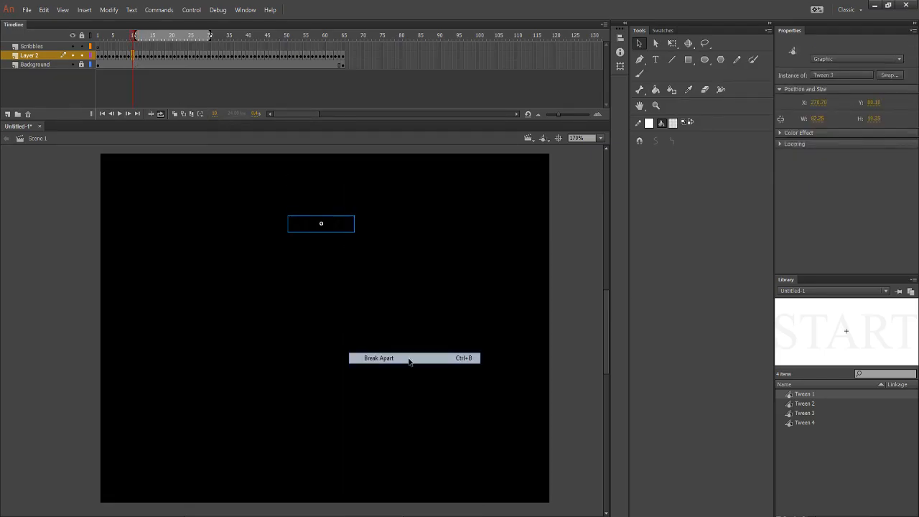
left_click(673, 123)
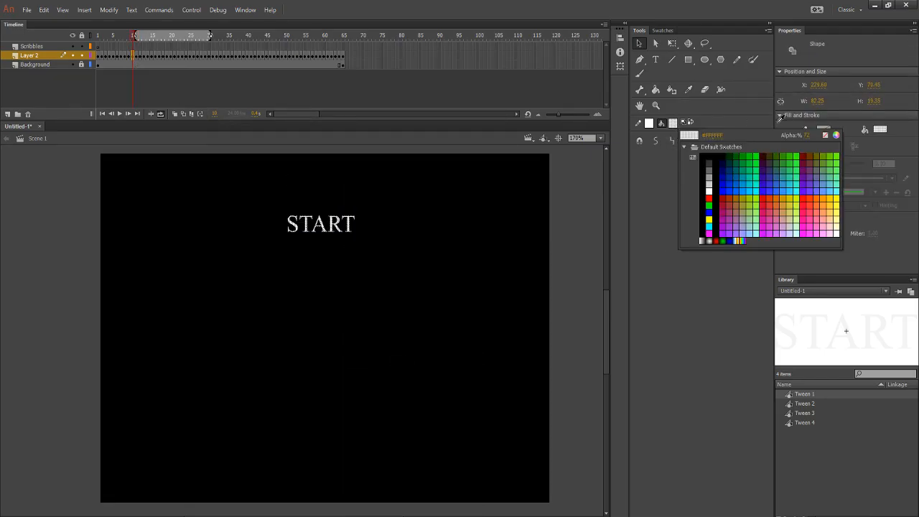
left_click_drag(812, 133, 818, 134)
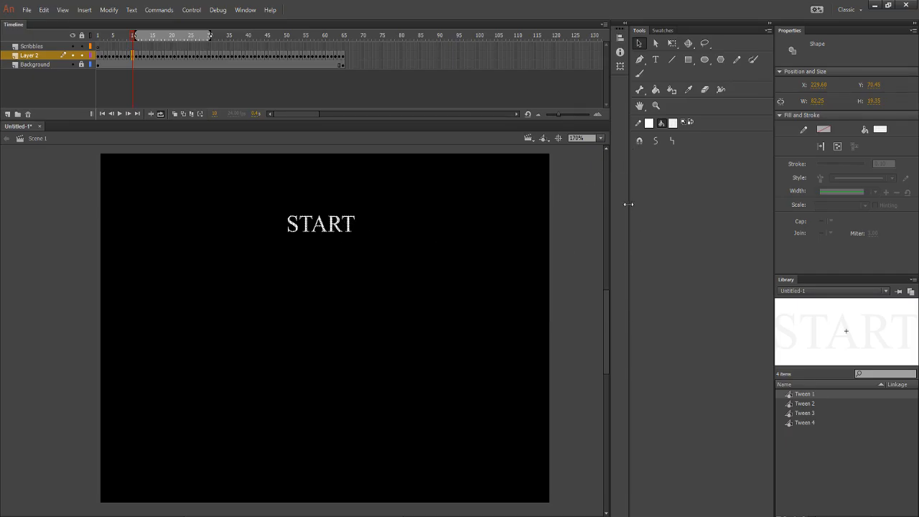
left_click(588, 228)
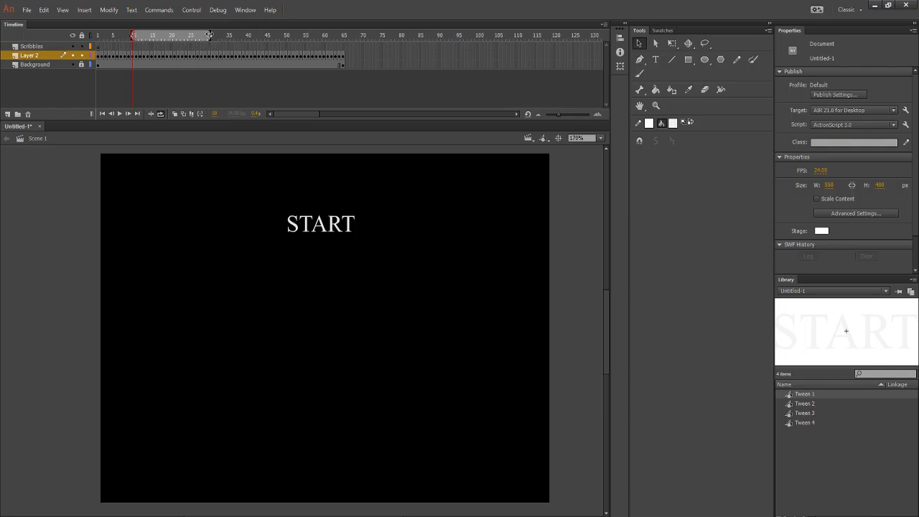
Preview the fade-in looped over frames 1 to 10, and extend the loop range to about frame 14.
left_click_drag(210, 35, 78, 36)
key("Return")
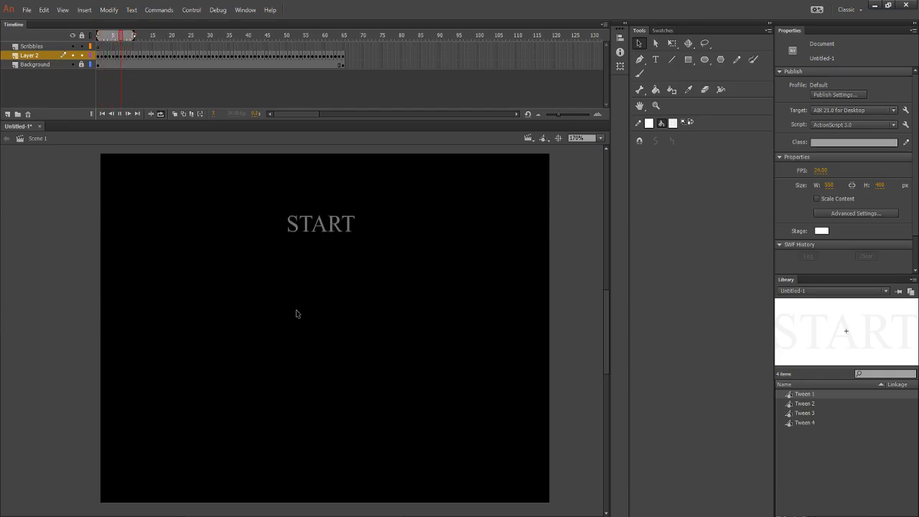
scroll(28, 259, "down", 6)
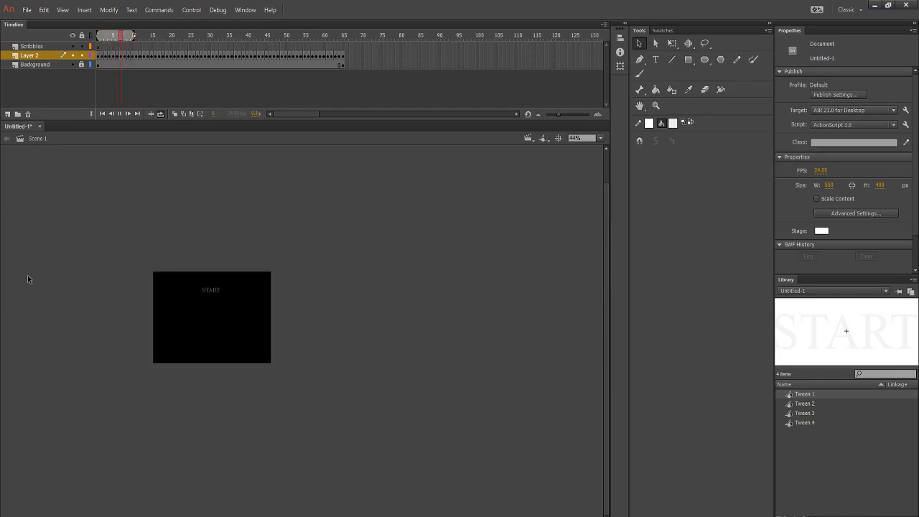
scroll(38, 298, "up", 2)
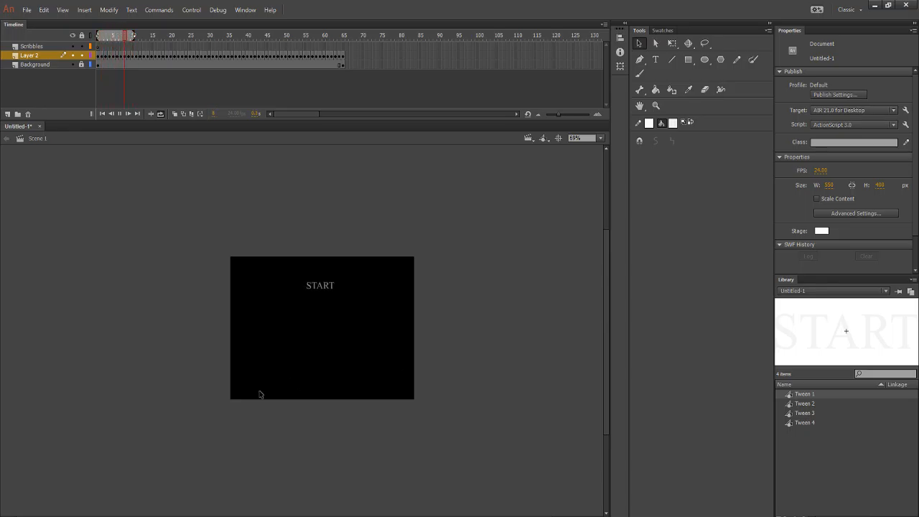
left_click(119, 113)
left_click(119, 114)
left_click(120, 114)
left_click_drag(133, 36, 148, 35)
Break apart the START symbol at frame 11 of Layer 2.
left_click(675, 126)
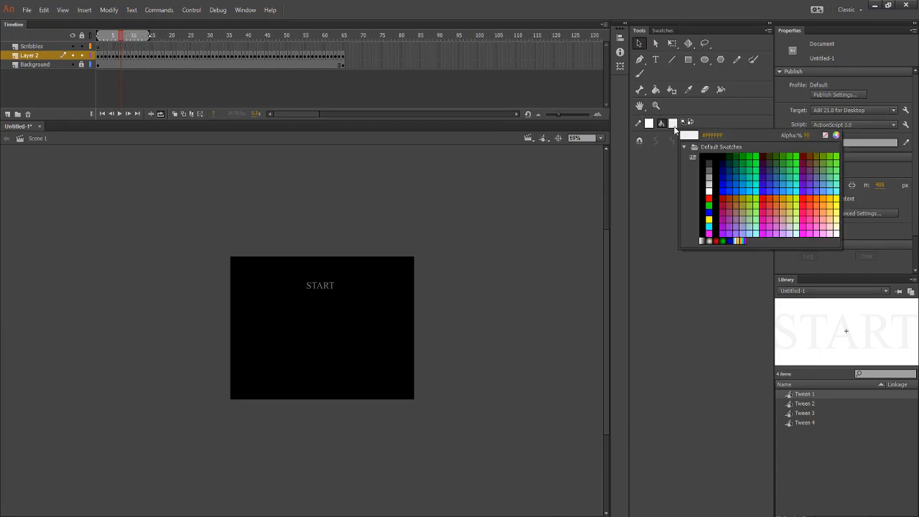
left_click(133, 33)
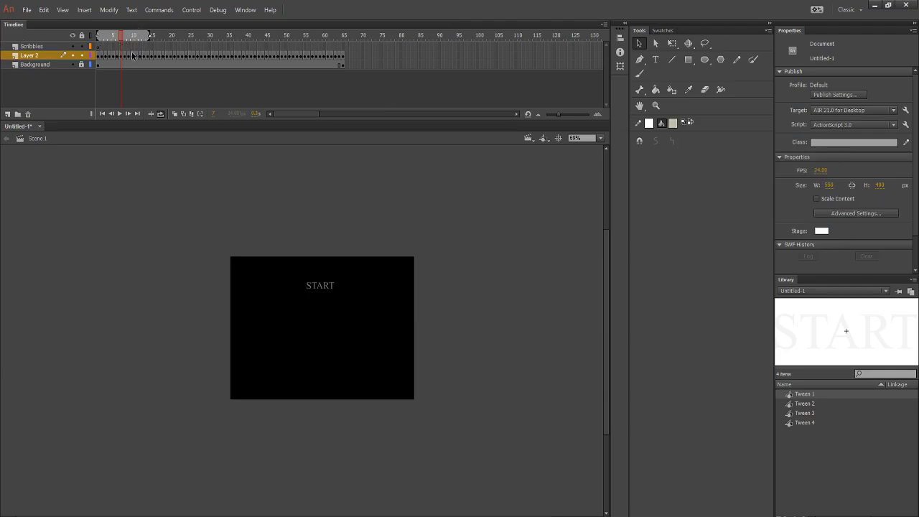
left_click(131, 54)
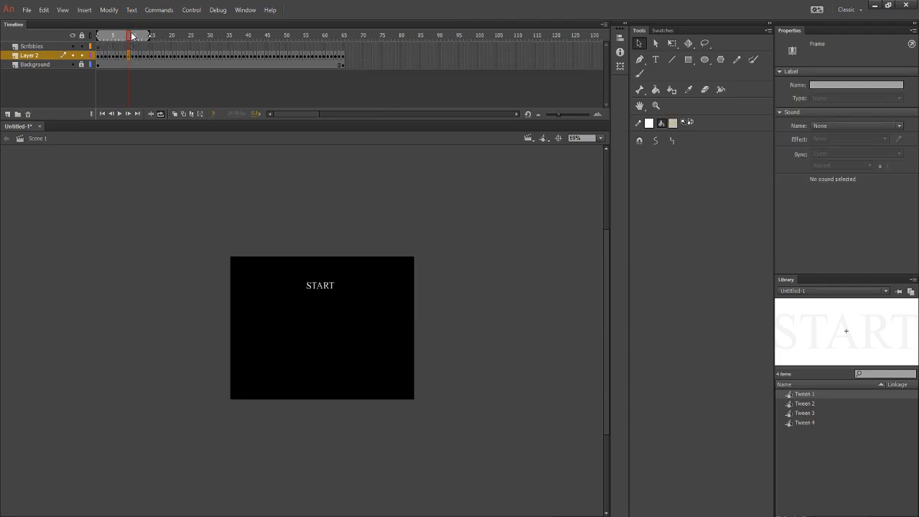
left_click(133, 36)
left_click_drag(133, 37, 137, 38)
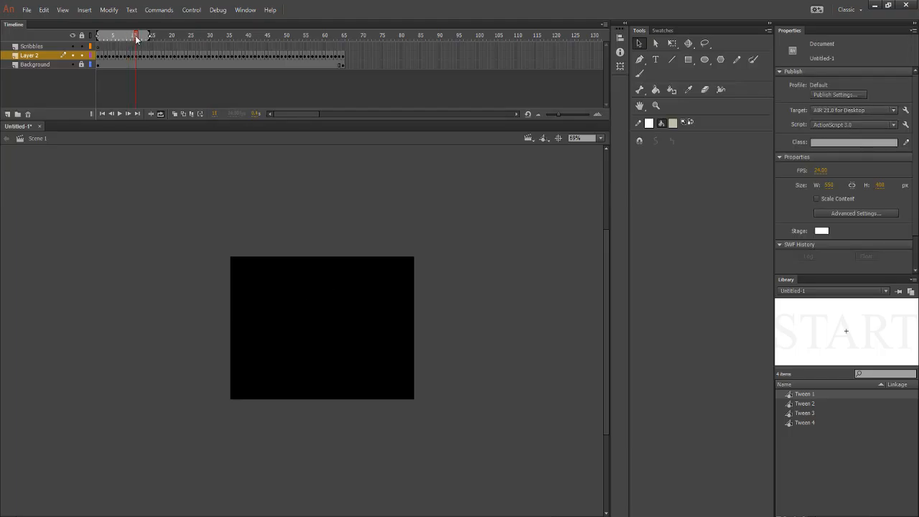
left_click(135, 55)
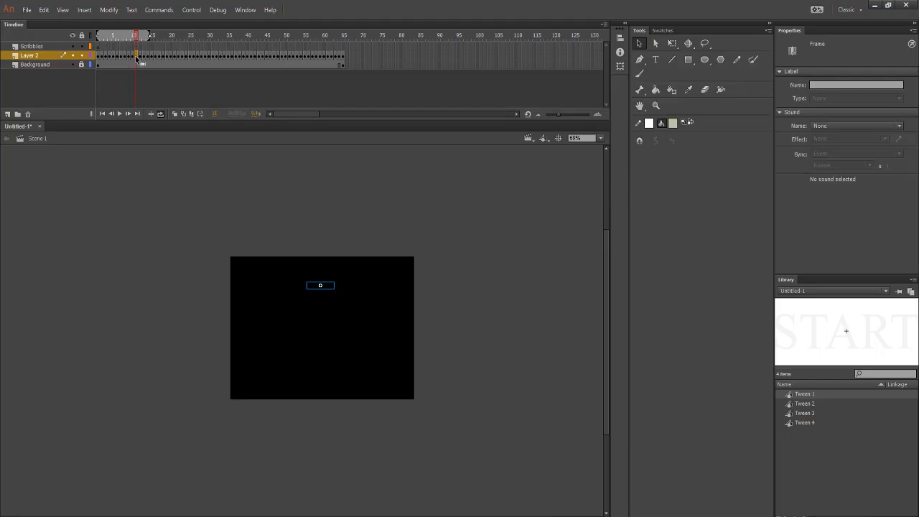
right_click(323, 286)
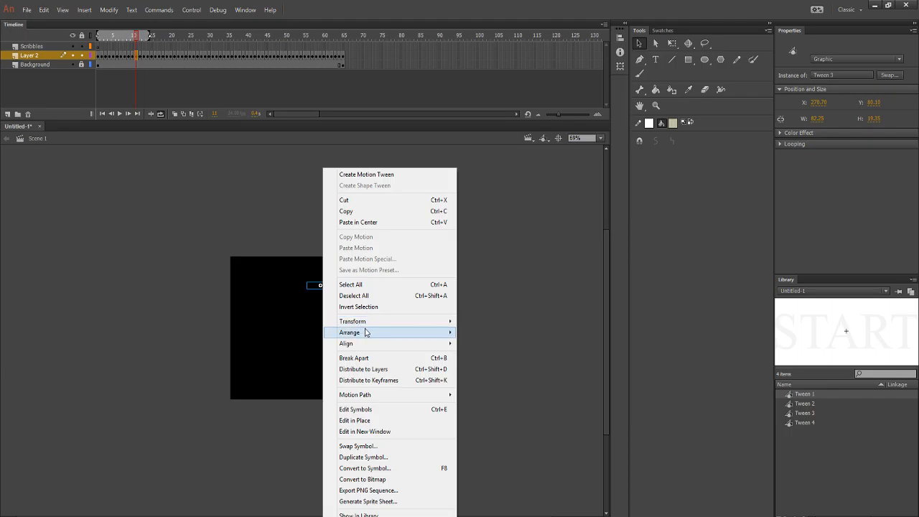
mouse_move(366, 332)
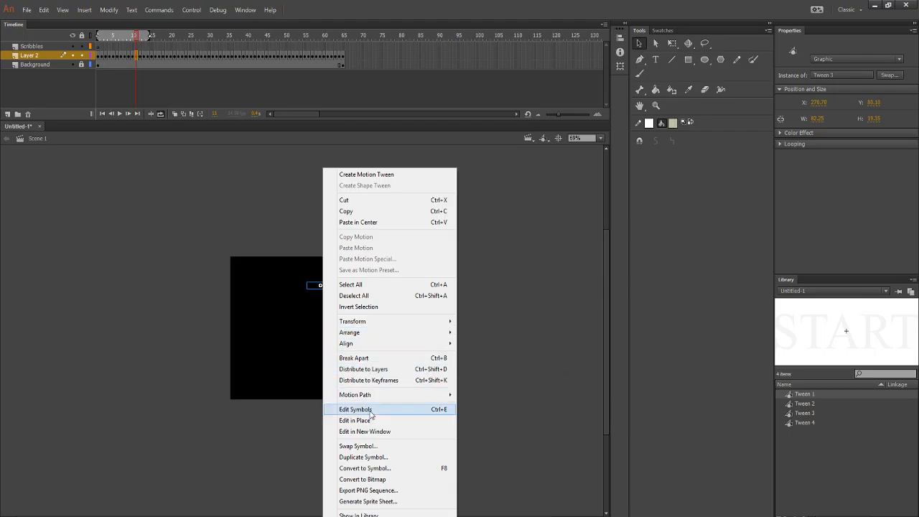
left_click(372, 357)
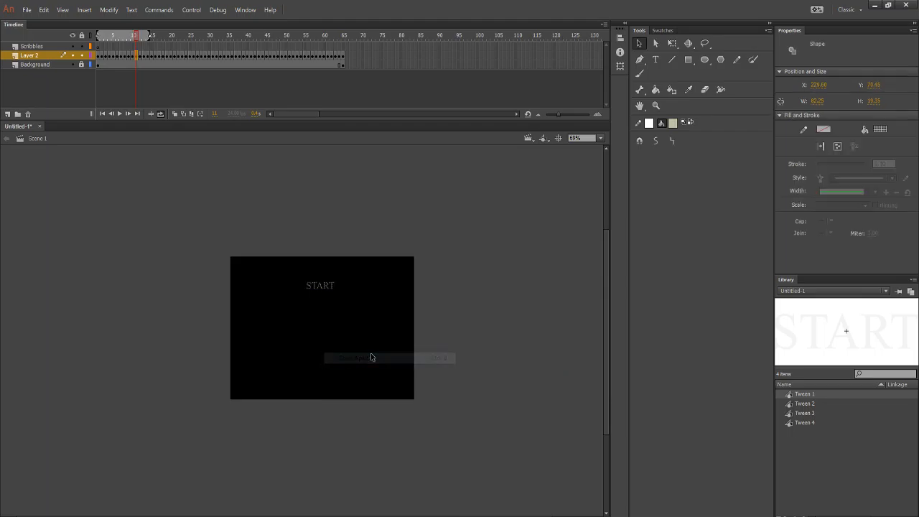
Fill the START lettering at frame 11 with white and deselect it.
left_click(673, 123)
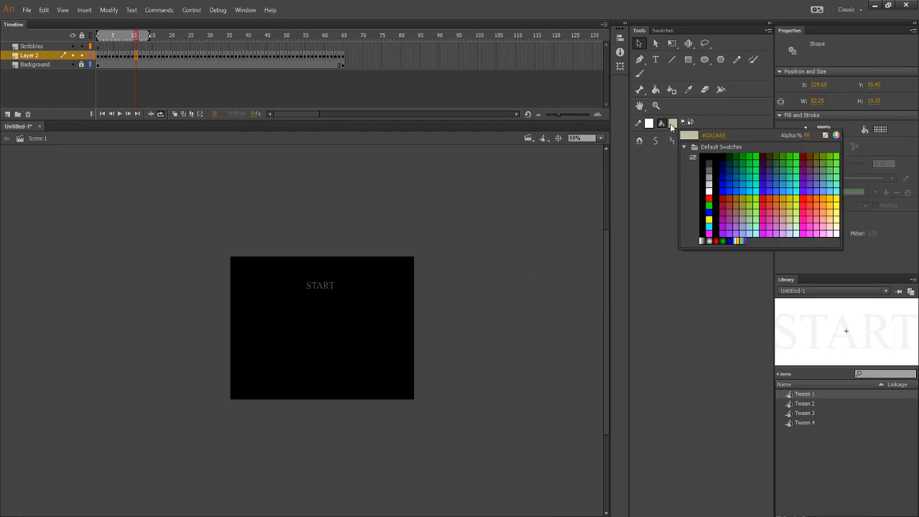
key("Escape")
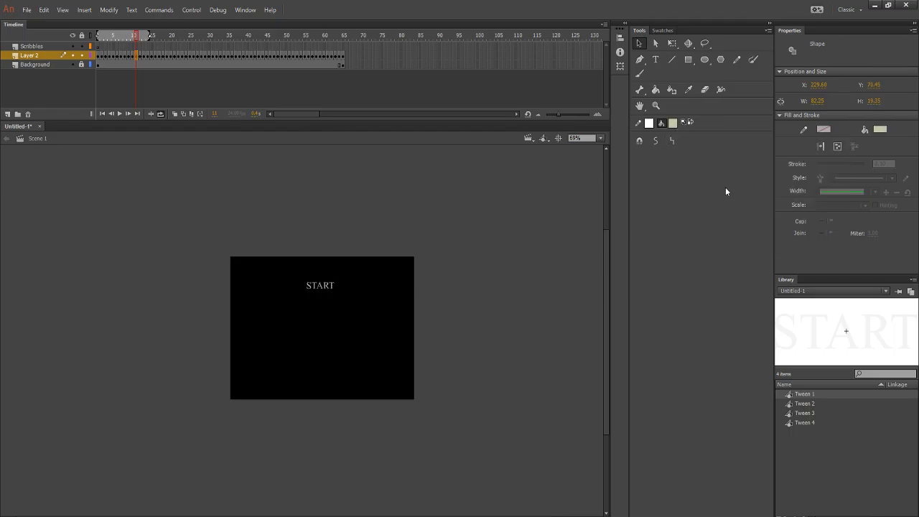
left_click(673, 124)
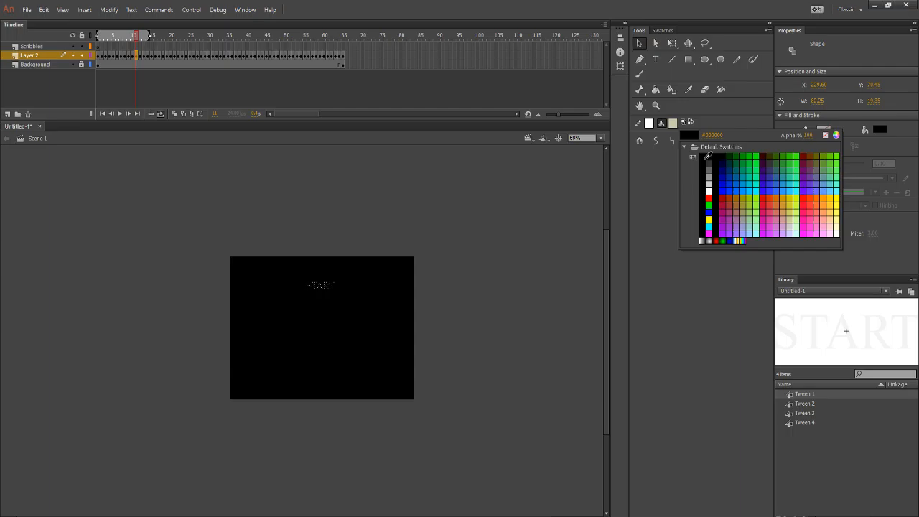
left_click(711, 198)
left_click(395, 323)
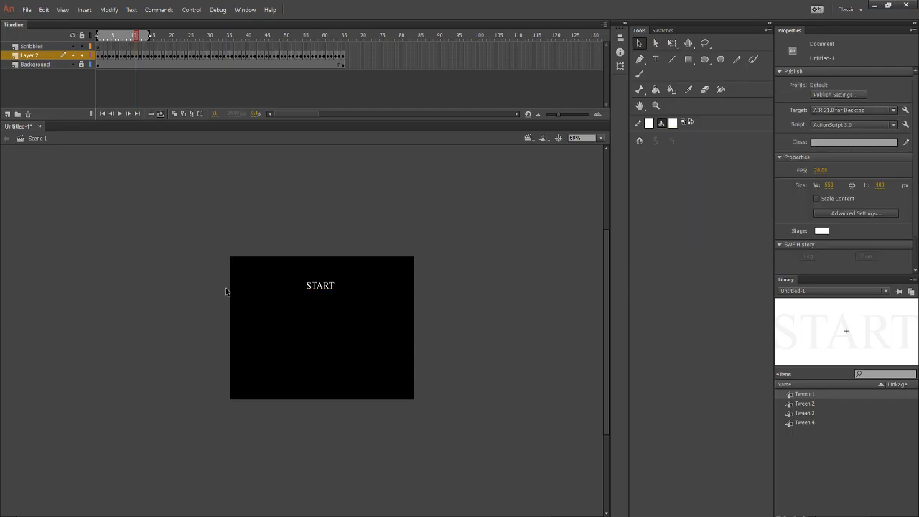
Remove frames 12 to 65 from both Layer 2 and the Background layer.
right_click(139, 55)
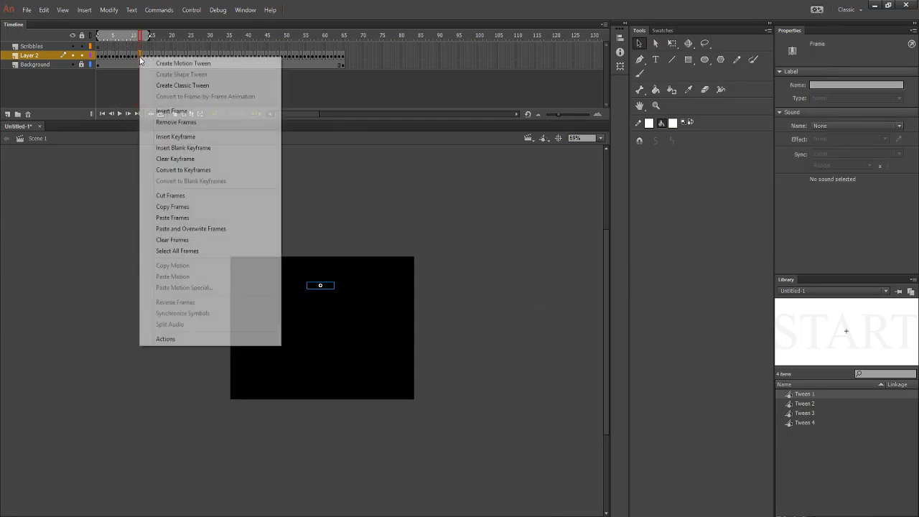
left_click(353, 89)
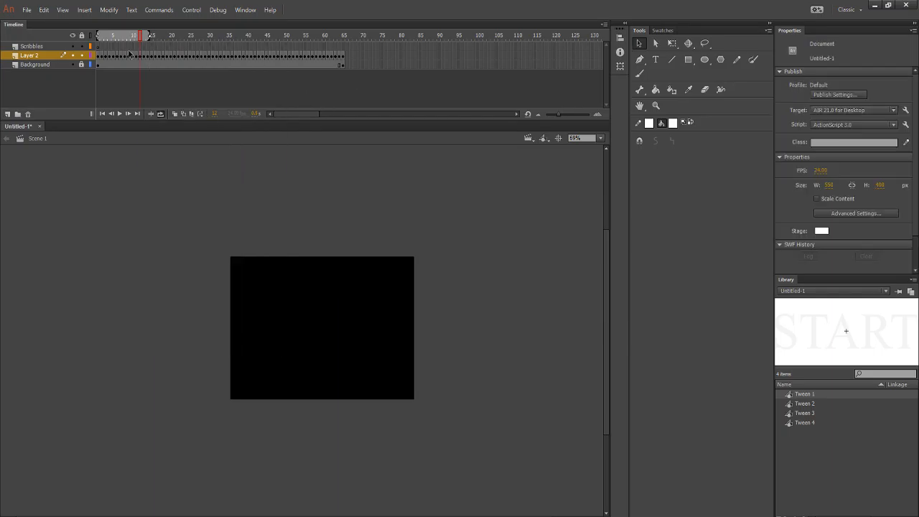
left_click_drag(141, 57, 277, 84)
left_click(338, 65)
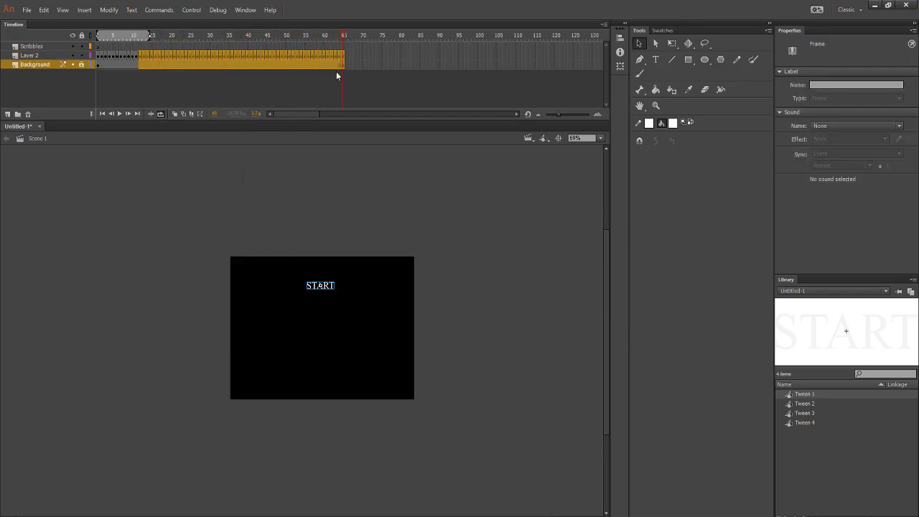
right_click(326, 61)
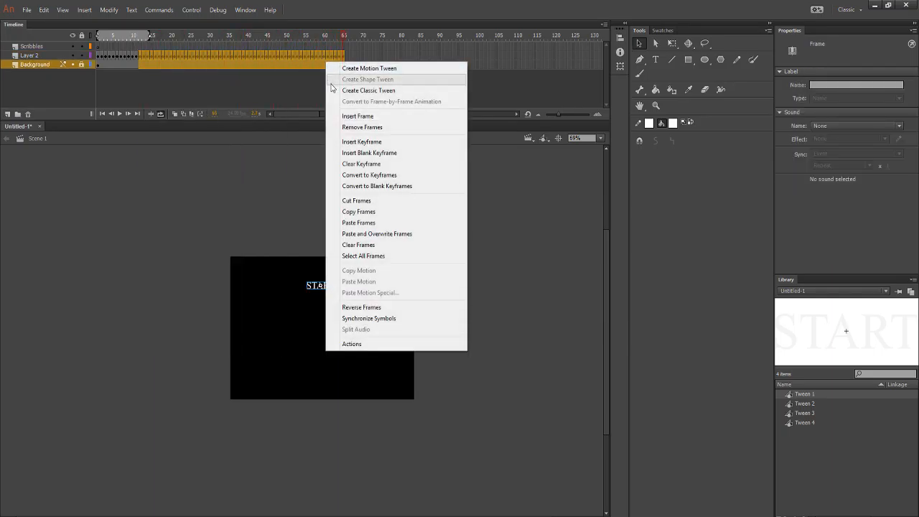
left_click(352, 127)
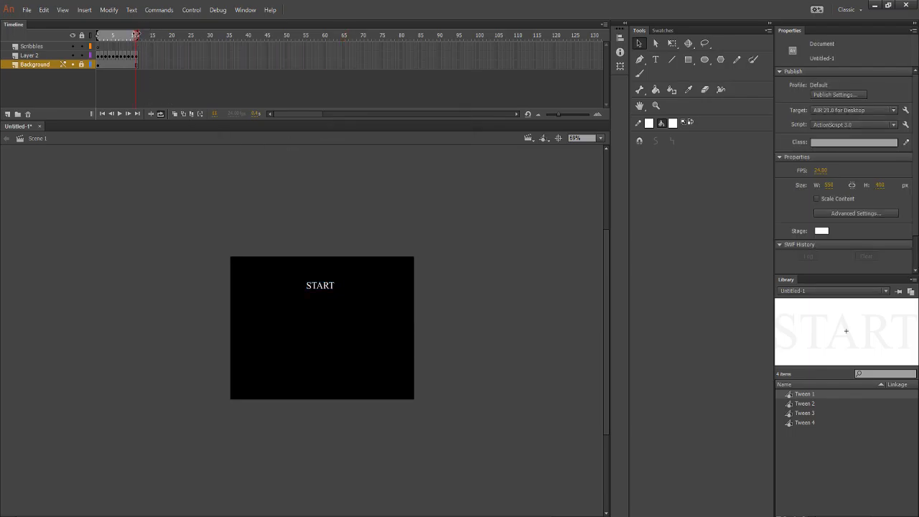
Preview the shortened animation in a loop, turn looped playback off, and enlarge the stage view.
left_click_drag(135, 35, 147, 54)
key("Return")
left_click(159, 114)
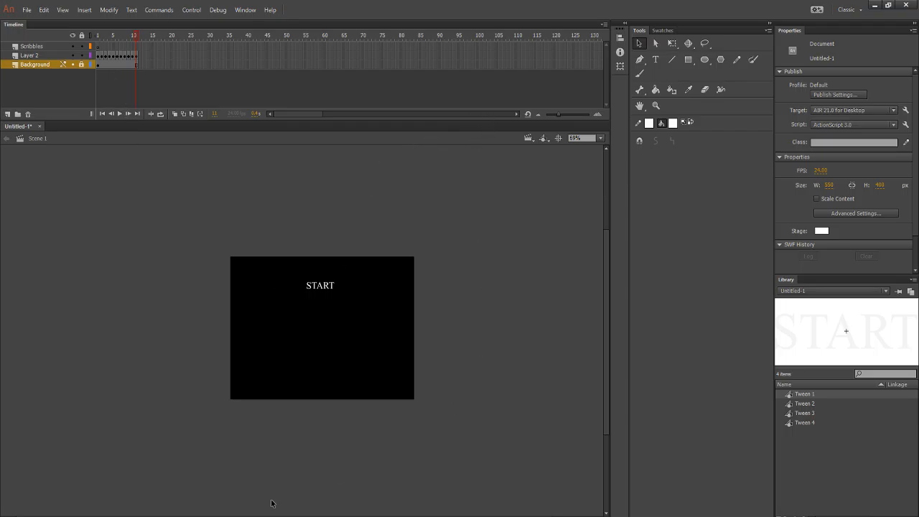
scroll(321, 328, "left", 1)
scroll(157, 154, "up", 2)
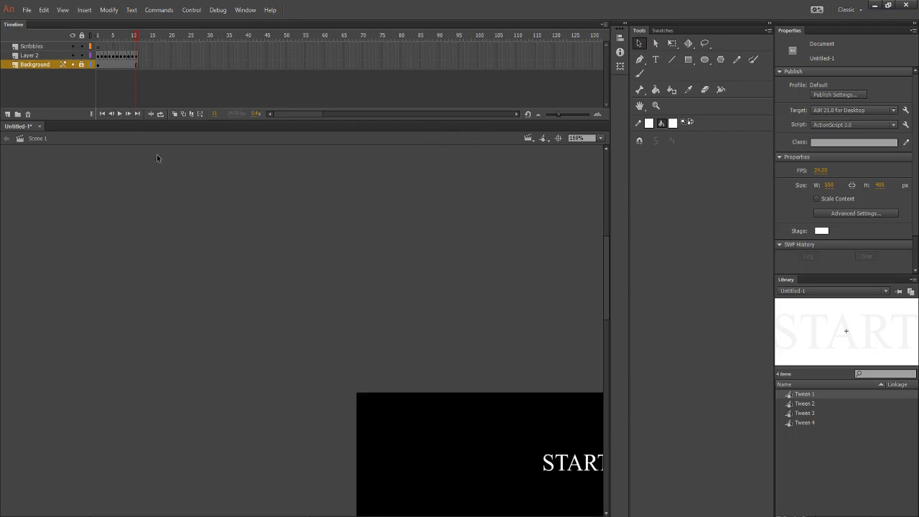
scroll(294, 285, "right", 10)
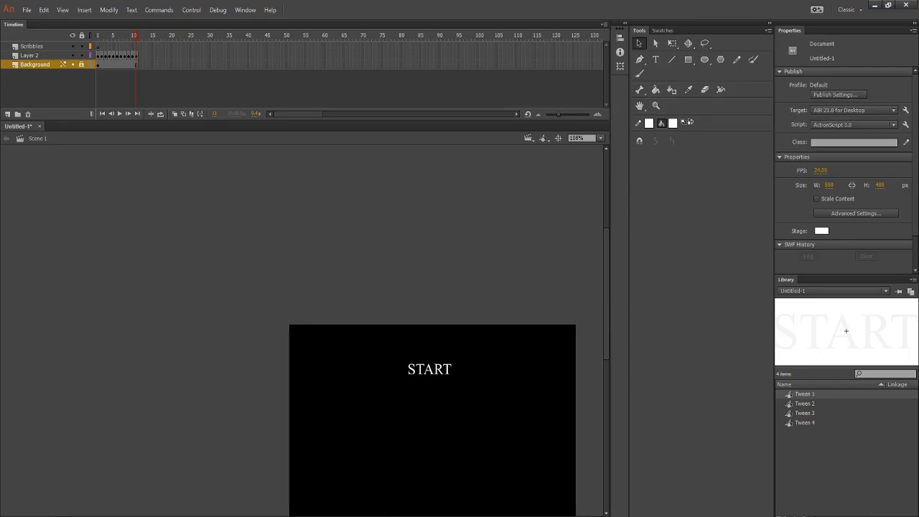
scroll(294, 288, "down", 5)
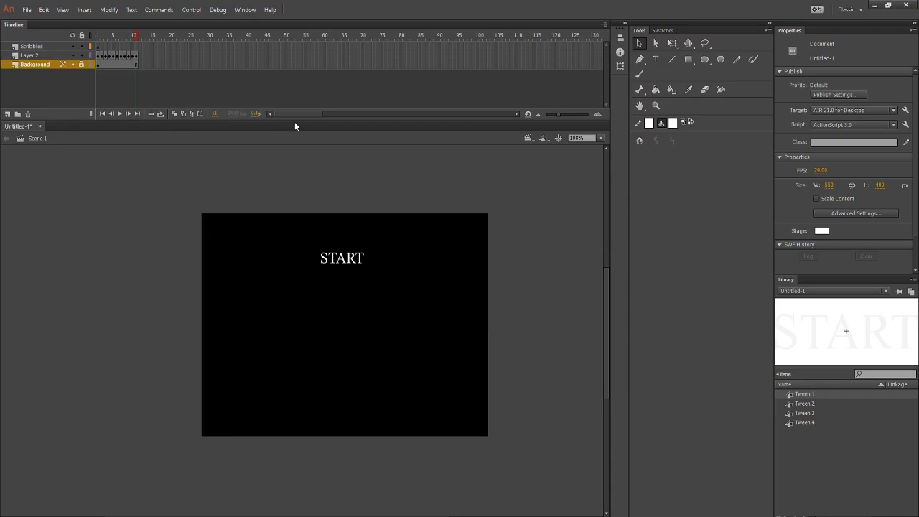
Play the START fade-in once from frame 1 to the last frame.
left_click(98, 56)
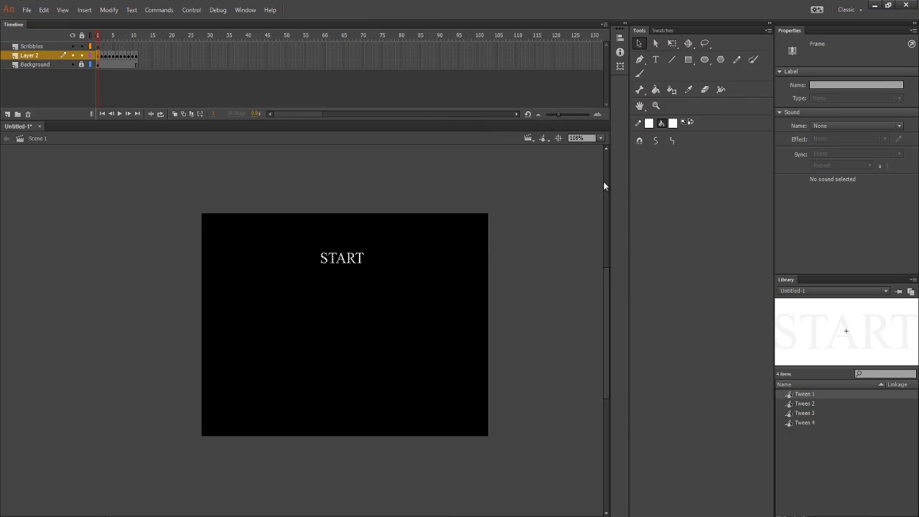
left_click_drag(606, 314, 608, 283)
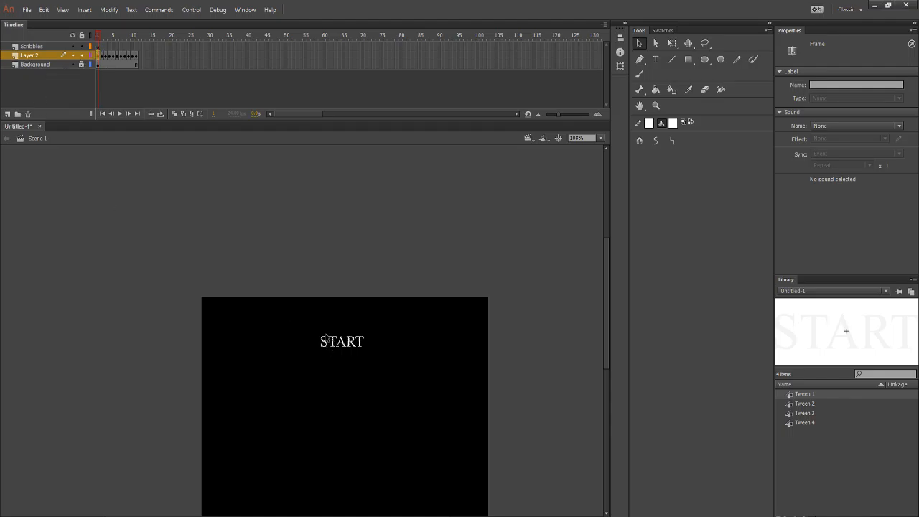
left_click(98, 36)
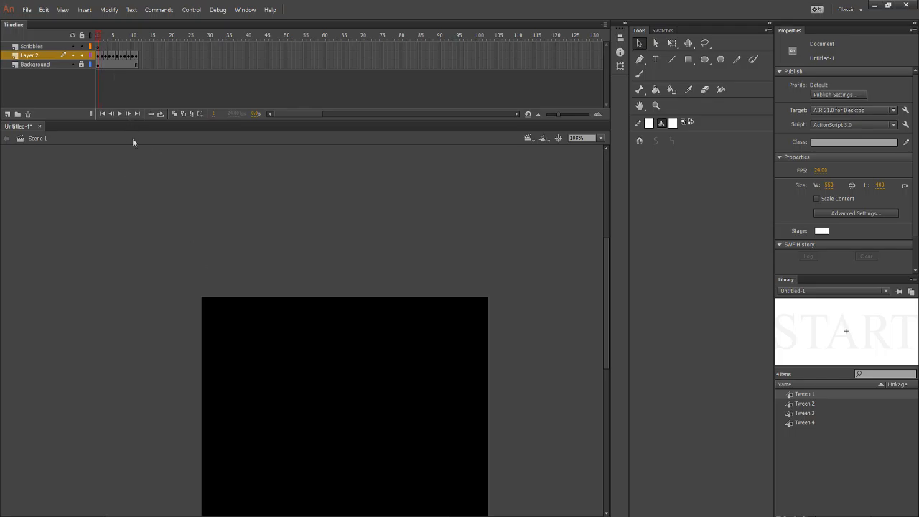
key("Return")
scroll(106, 257, "up", 1)
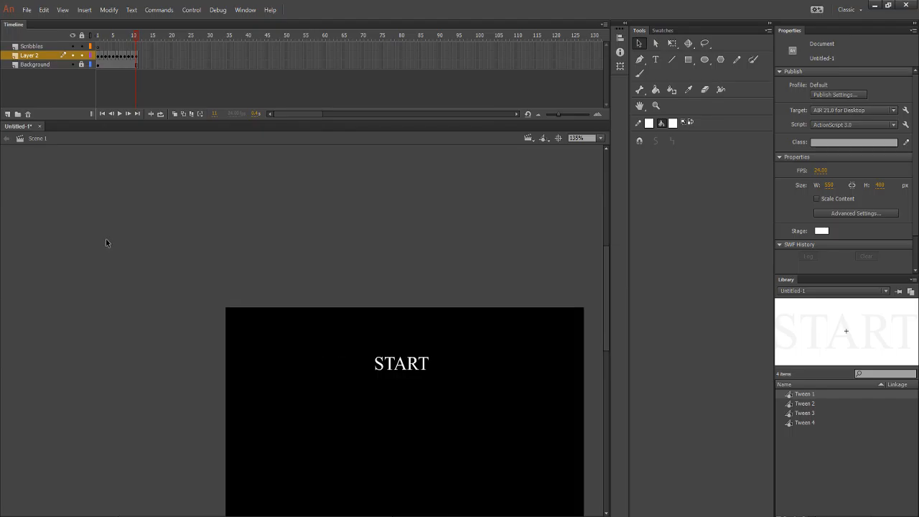
left_click(99, 56)
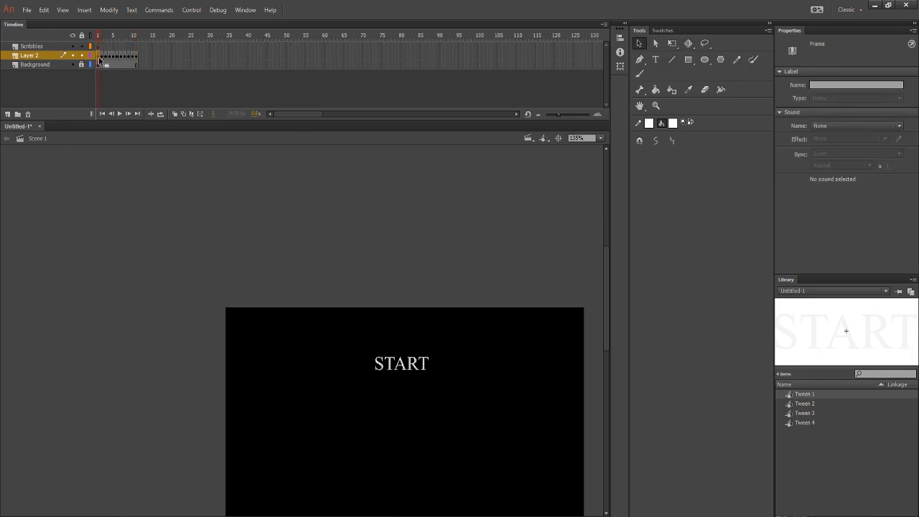
left_click(102, 57)
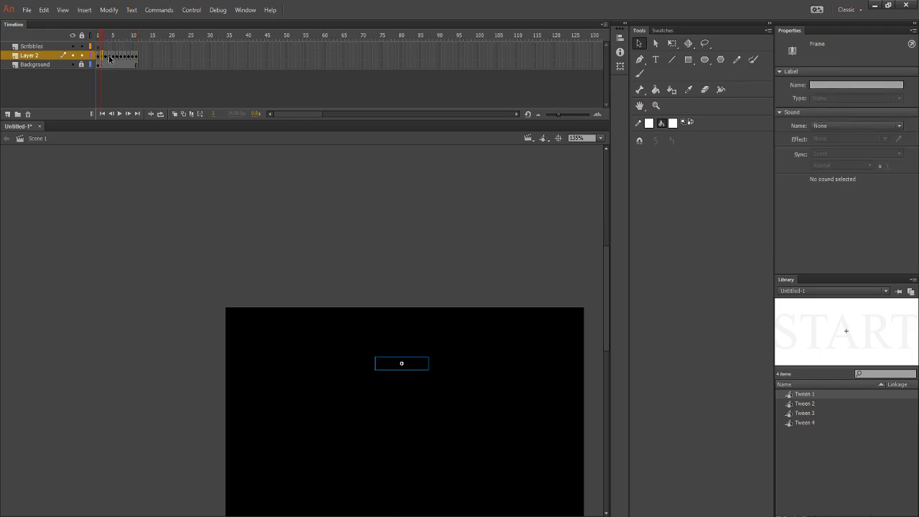
left_click(107, 58)
left_click(112, 56)
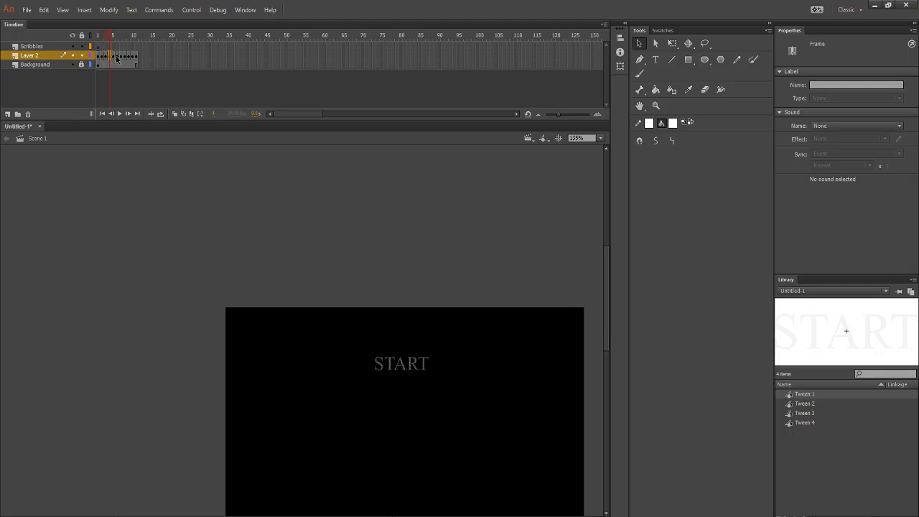
left_click(107, 57)
right_click(388, 365)
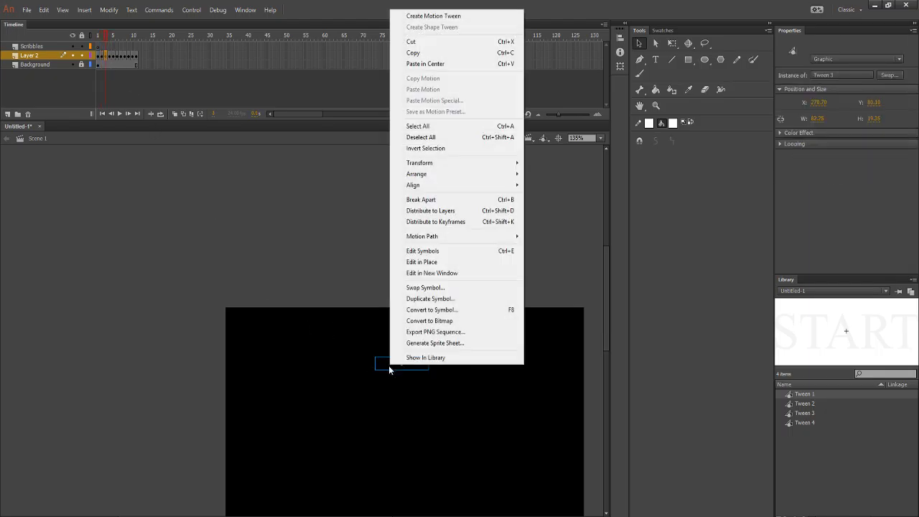
left_click(428, 210)
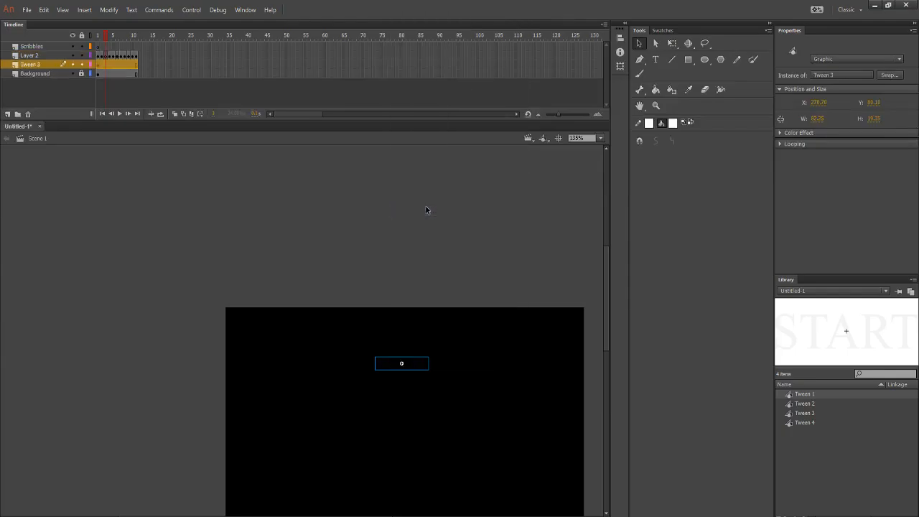
key("ctrl+z")
Break apart the START symbols at frames 3 and 2 of Layer 2.
right_click(404, 364)
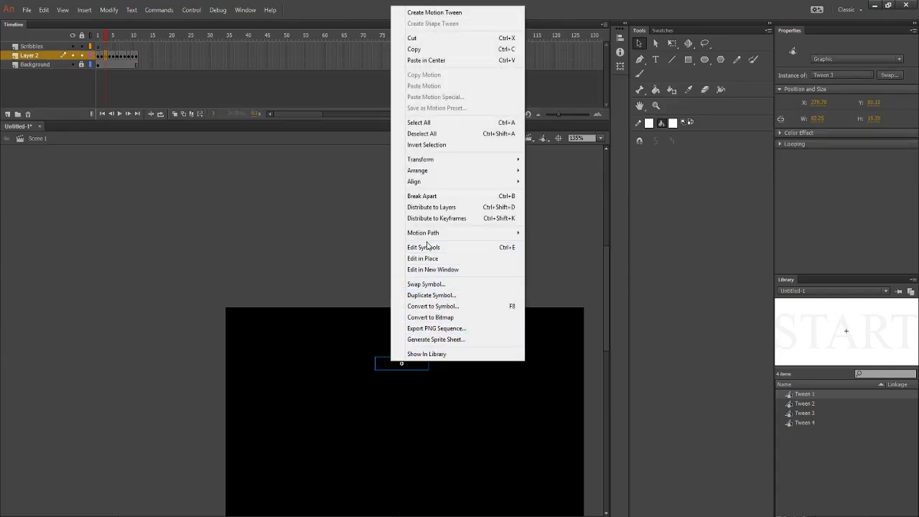
left_click(445, 197)
left_click(105, 57)
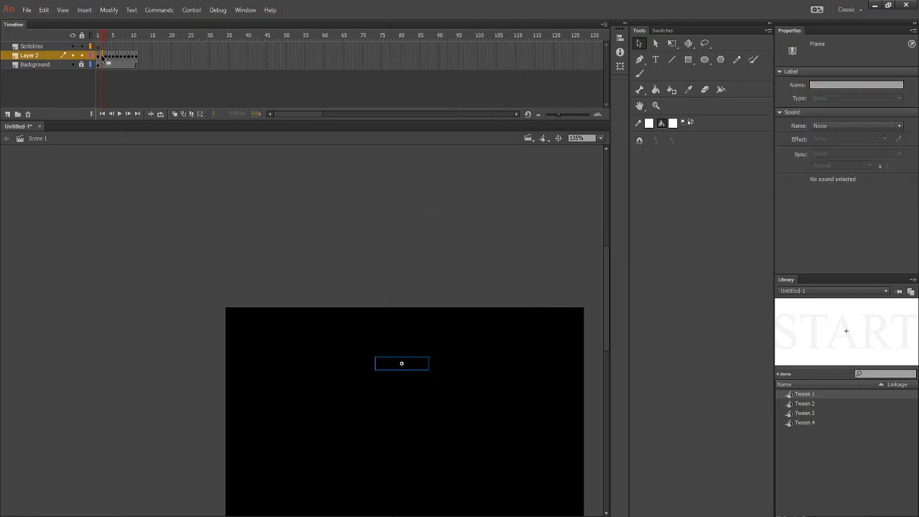
right_click(381, 368)
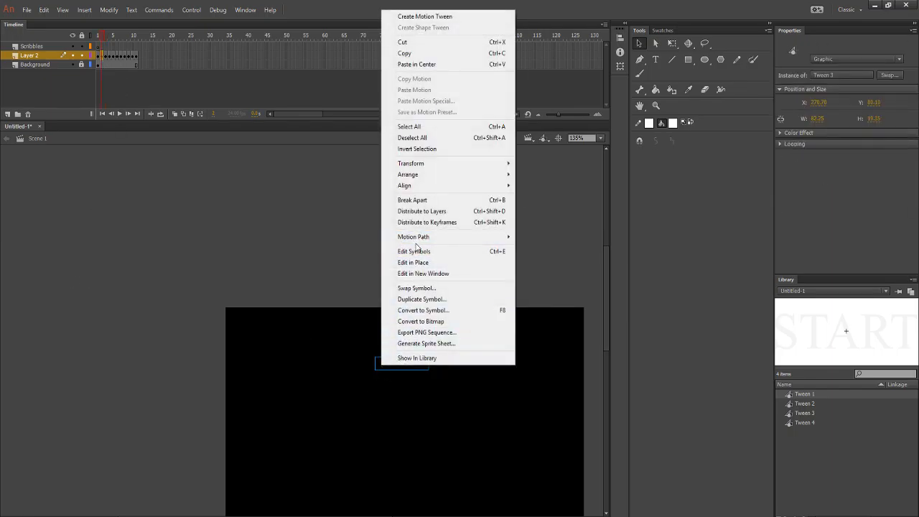
left_click(445, 197)
Step through the Layer 2 keyframes from frame 1 to frame 11 to review the fade-in.
left_click_drag(101, 56, 135, 57)
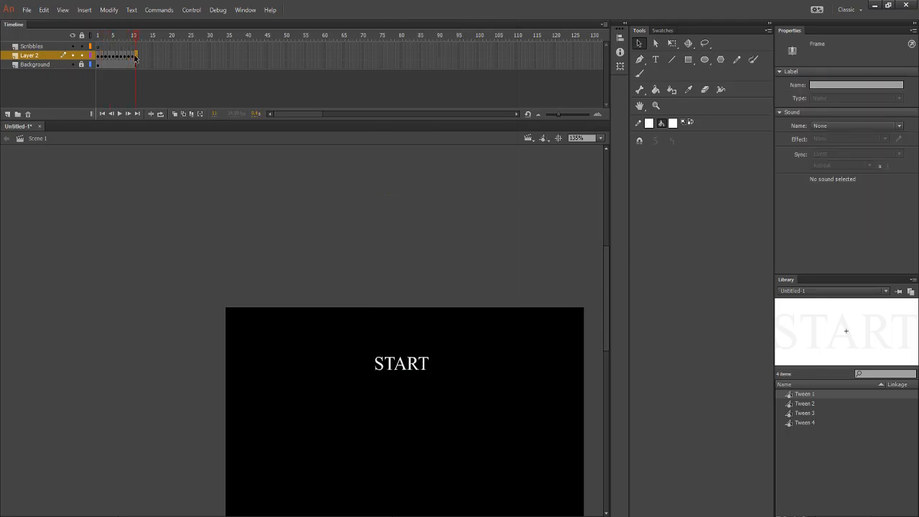
left_click_drag(96, 58, 128, 60)
left_click(133, 58)
left_click(137, 60)
left_click(133, 60)
left_click(99, 60)
left_click(103, 38)
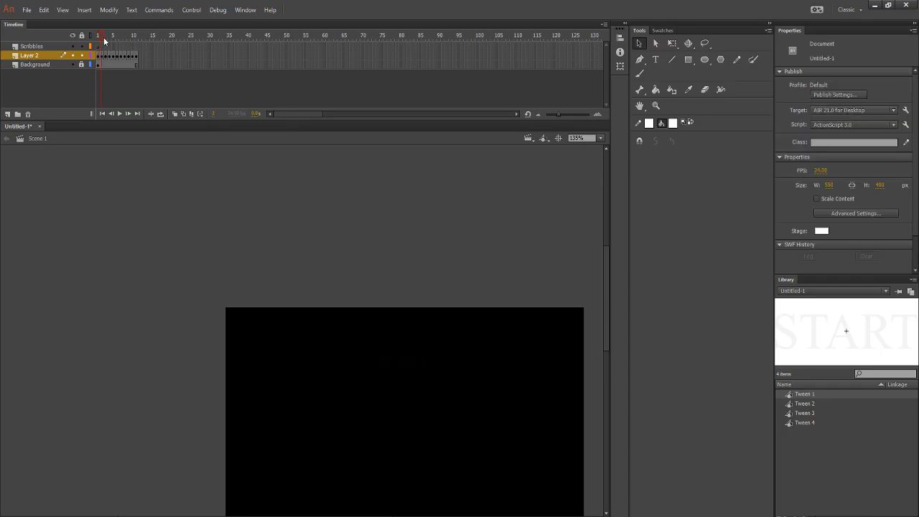
Convert the letter S on frame 1 of Layer 2 into a movie clip symbol named SAlpF1.
left_click(389, 362)
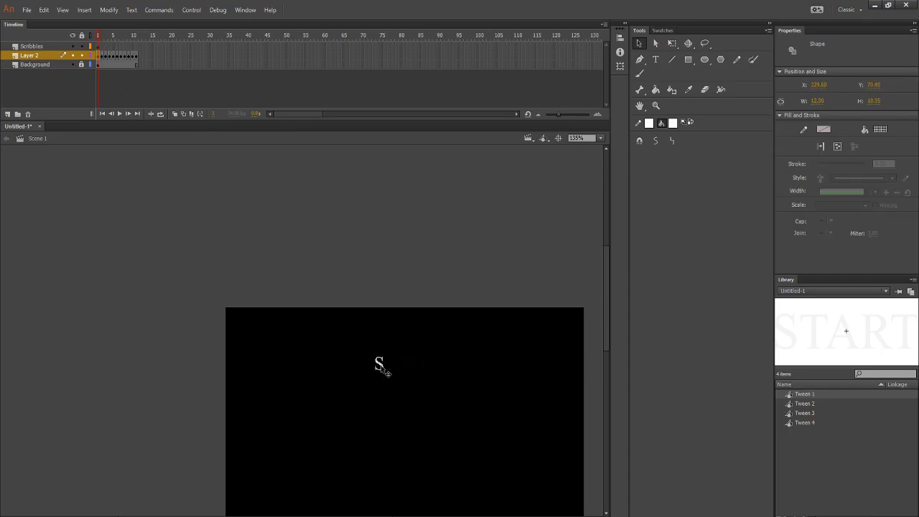
scroll(382, 367, "up", 3)
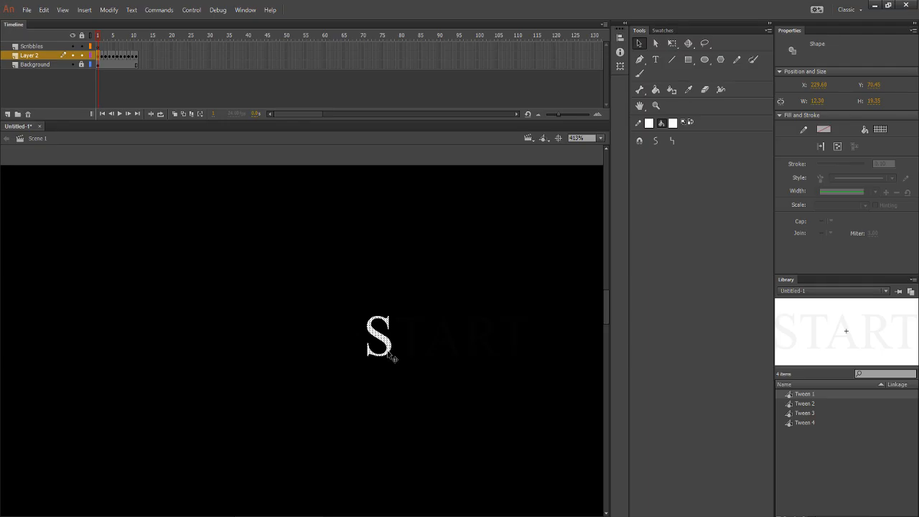
right_click(388, 354)
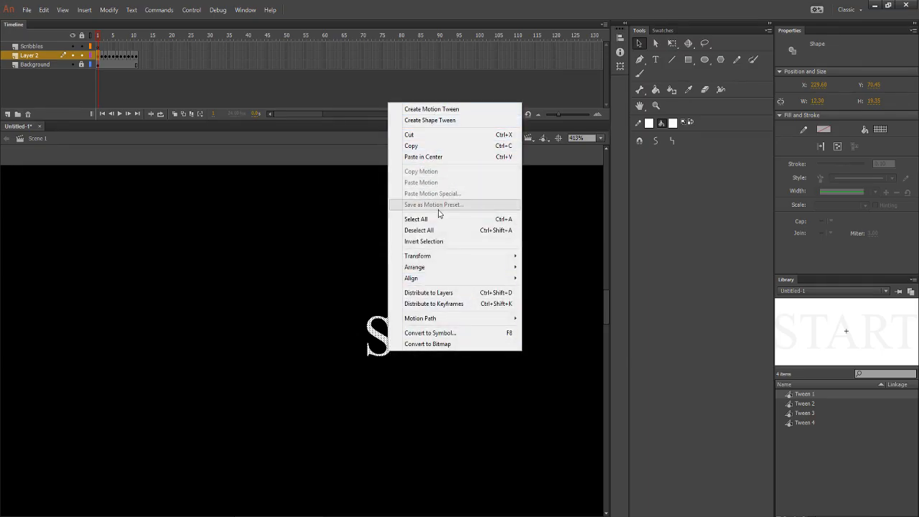
left_click(433, 333)
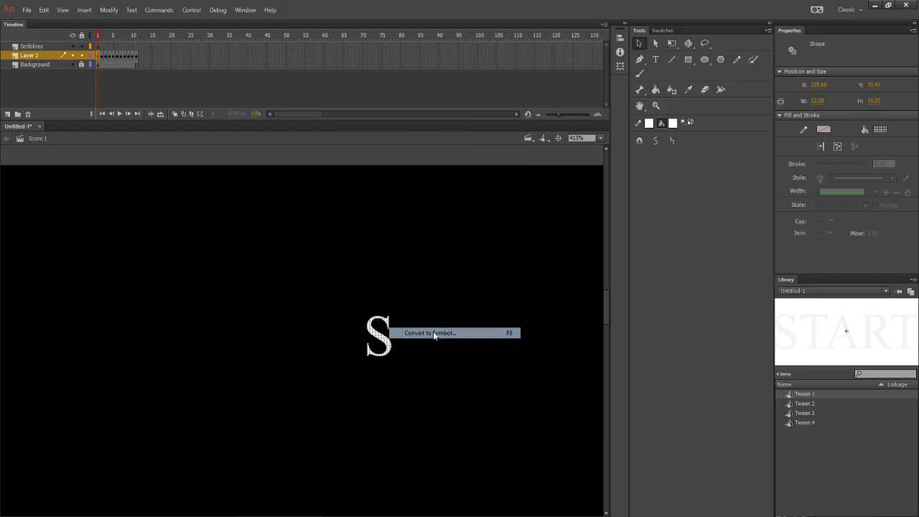
key("BackSpace")
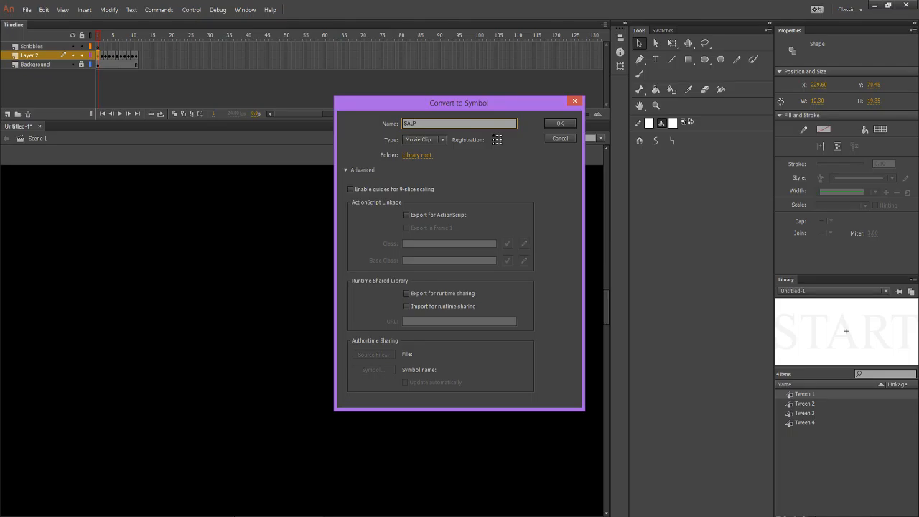
type("SAb")
key("Return")
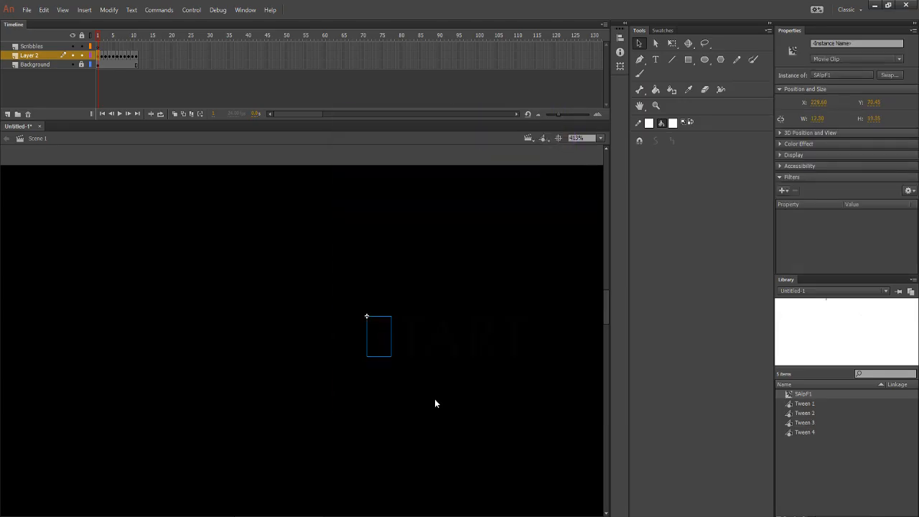
scroll(380, 344, "down", 1)
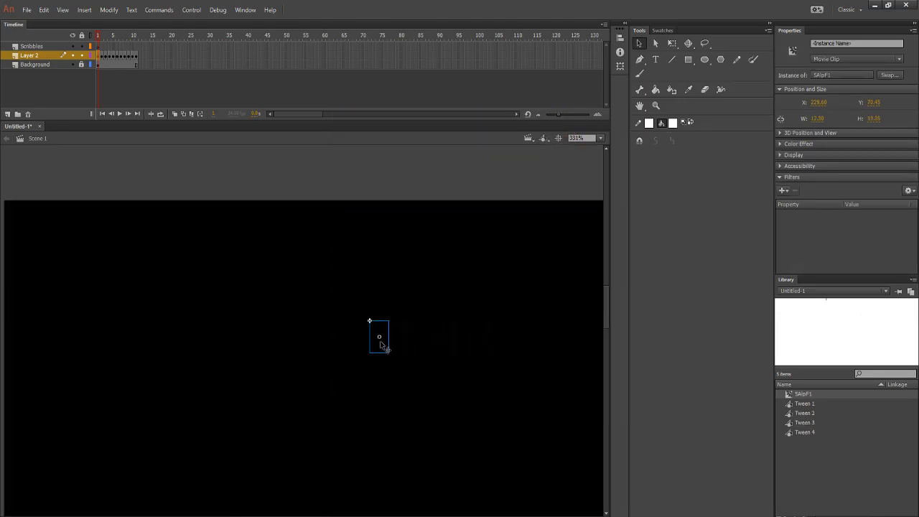
Convert the first letter T on frame 1 of Layer 2 into a movie clip symbol named TF1.
left_click(405, 352)
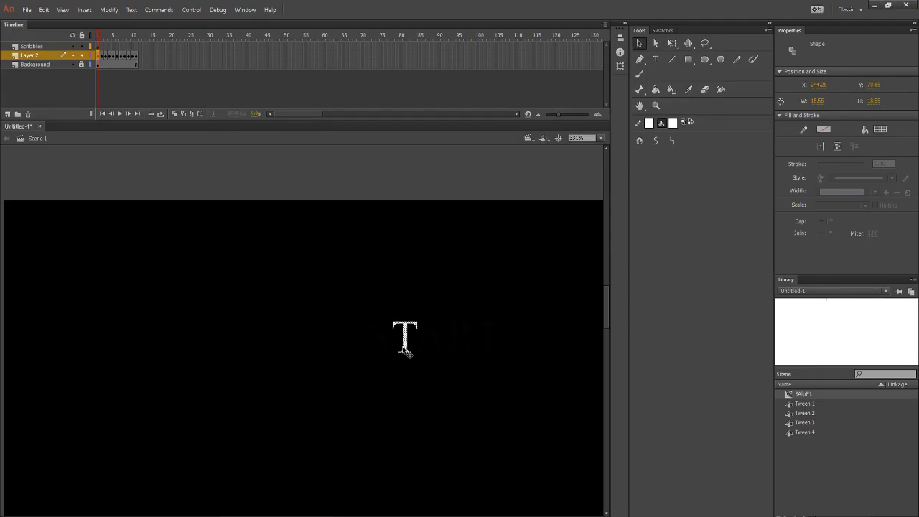
right_click(404, 350)
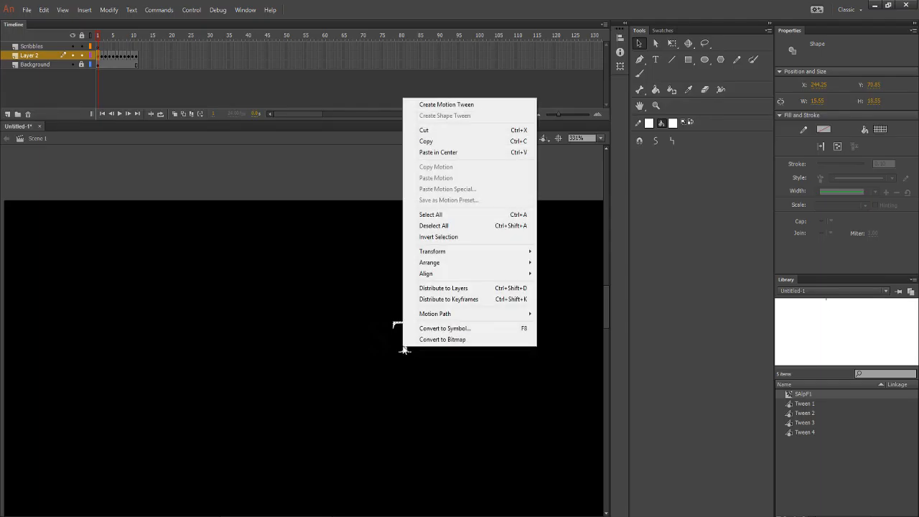
left_click(454, 329)
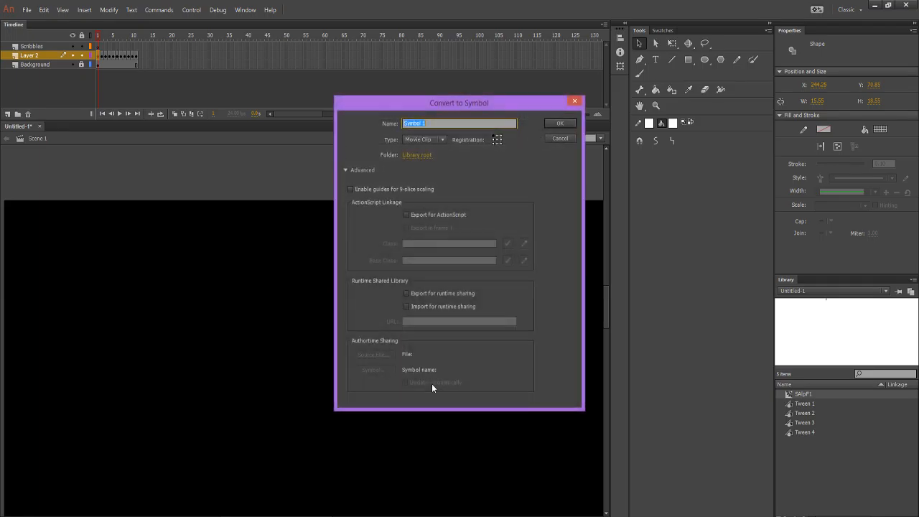
type("TA")
key("BackSpace")
key("BackSpace")
key("BackSpace")
key("BackSpace")
key("BackSpace")
key("BackSpace")
key("Return")
Try to rename the SAlpF1 symbol in the library, and delete it.
right_click(813, 393)
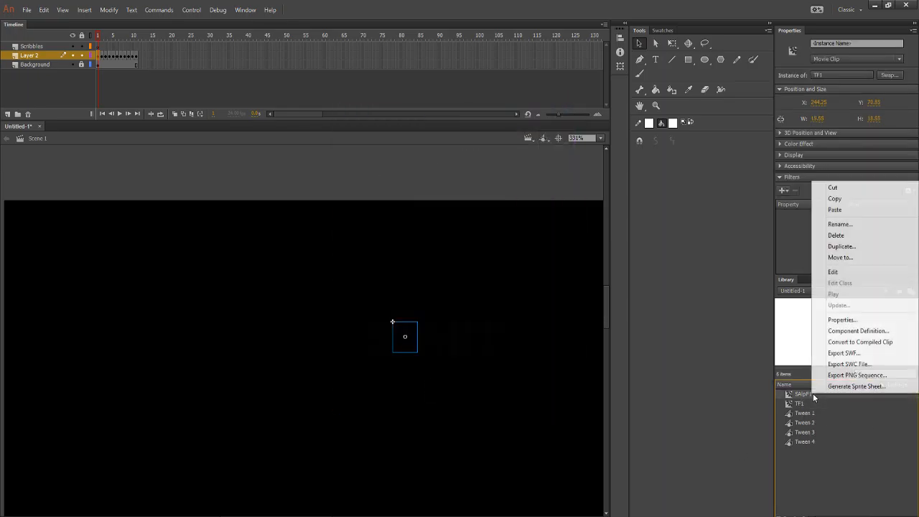
left_click(846, 225)
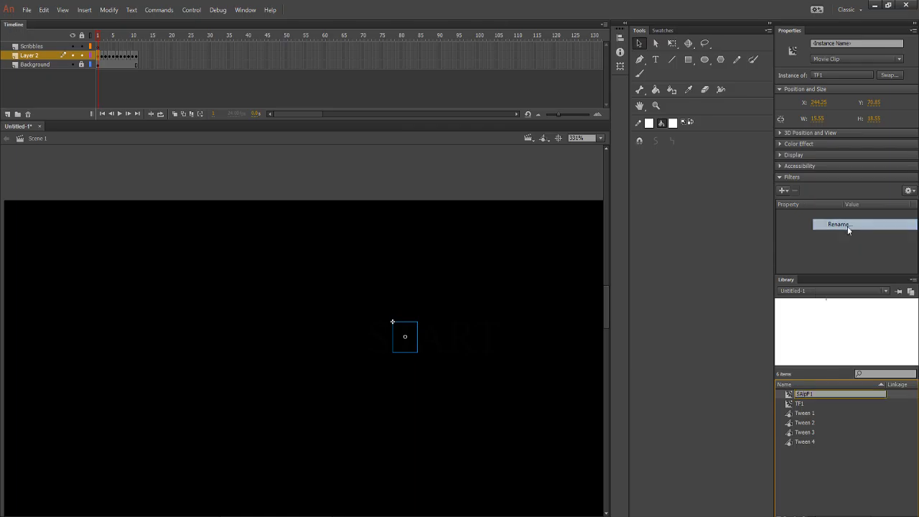
left_click(807, 398)
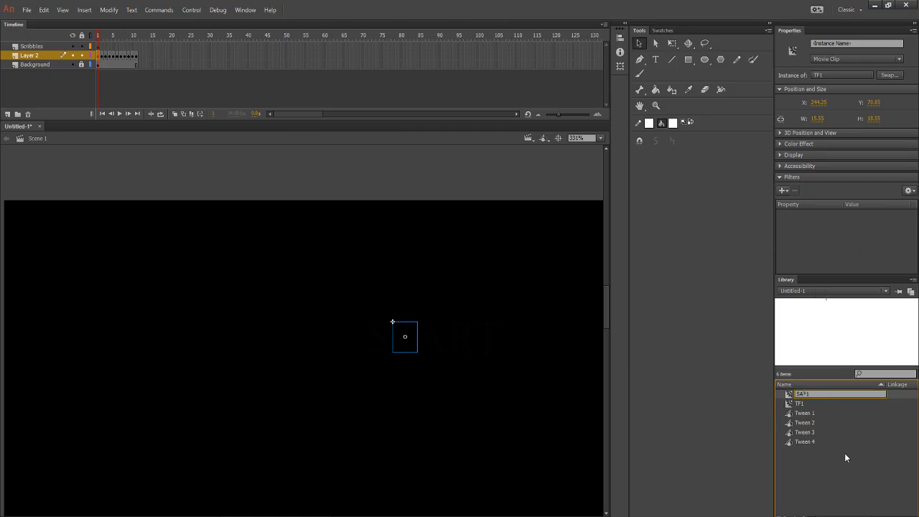
key("Delete")
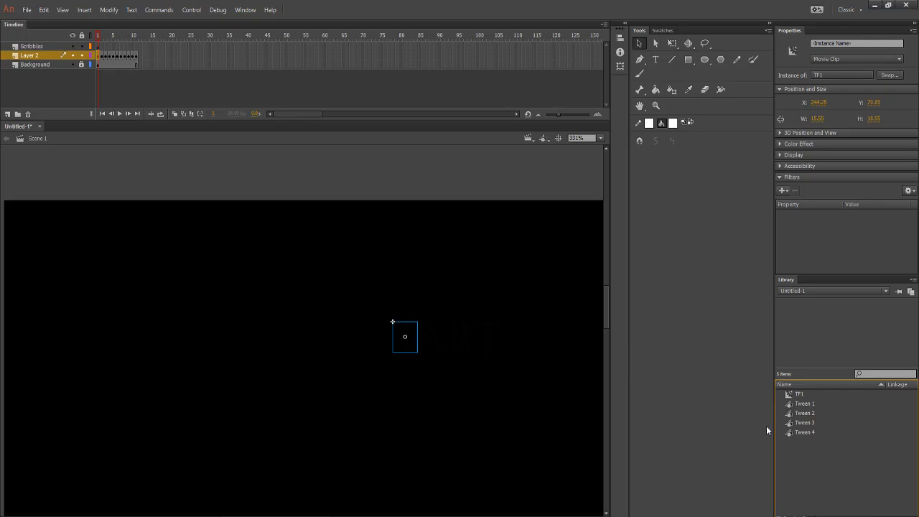
left_click(373, 337)
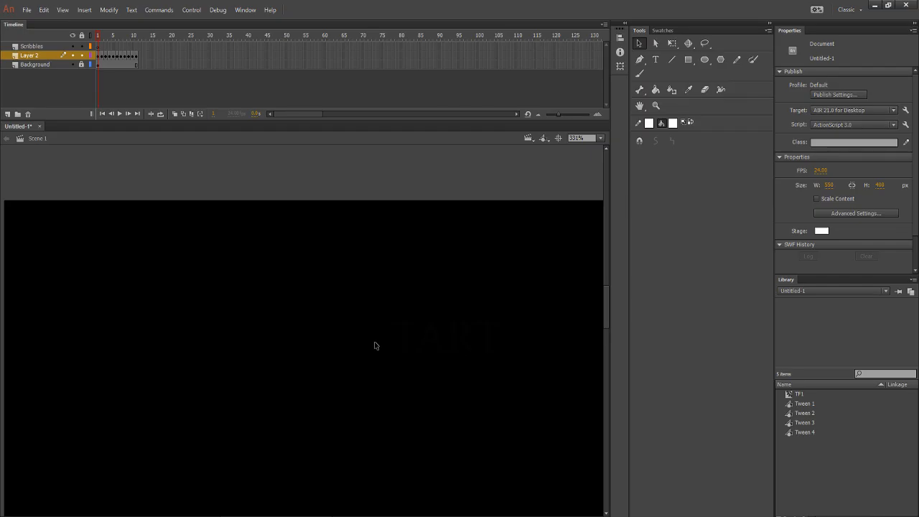
Copy the letter S from frame 2 of Layer 2 and paste it in place on frame 1.
left_click(102, 56)
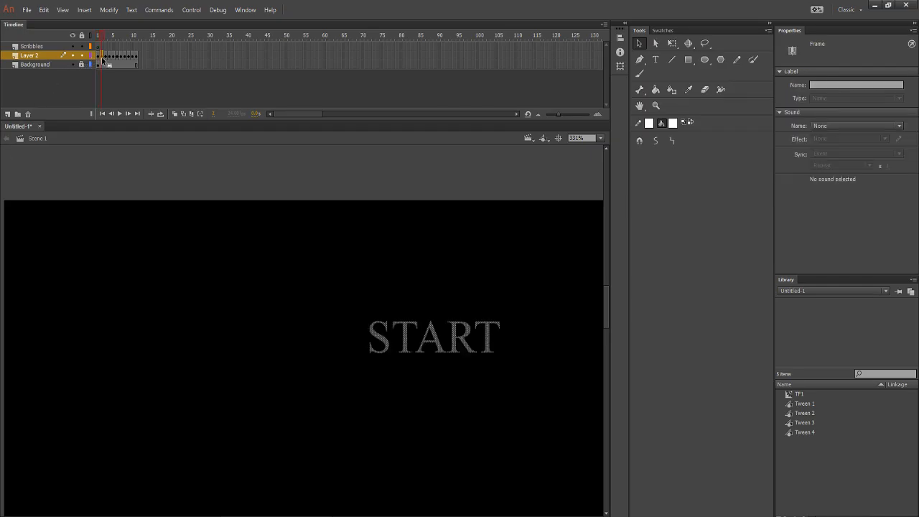
left_click(384, 347)
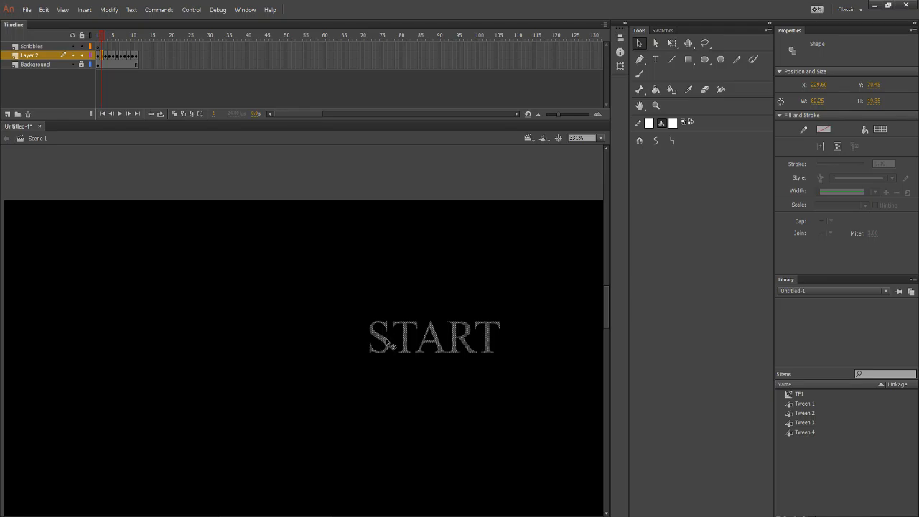
left_click(355, 343)
left_click(379, 343)
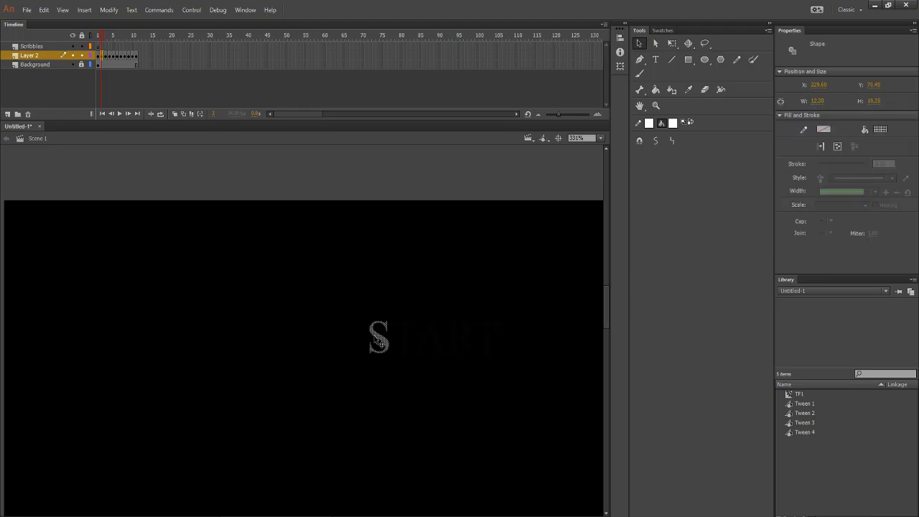
left_click(98, 56)
right_click(375, 346)
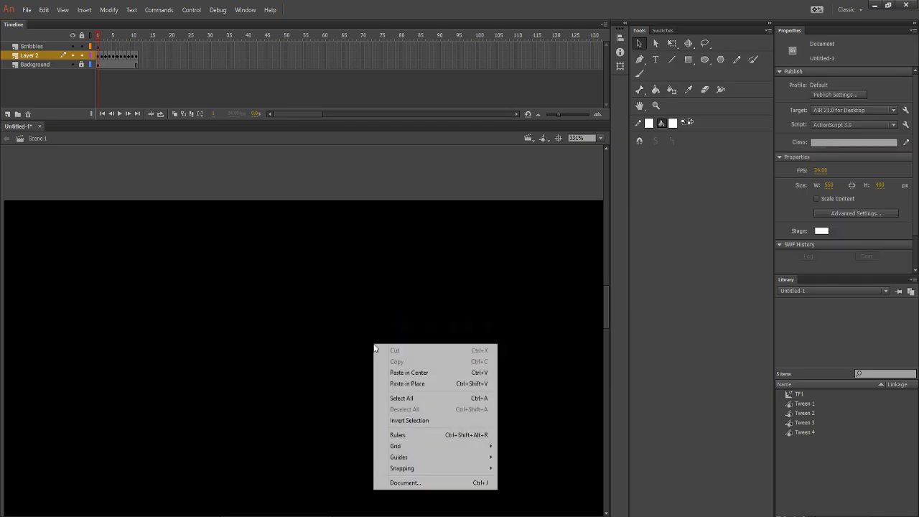
left_click(398, 380)
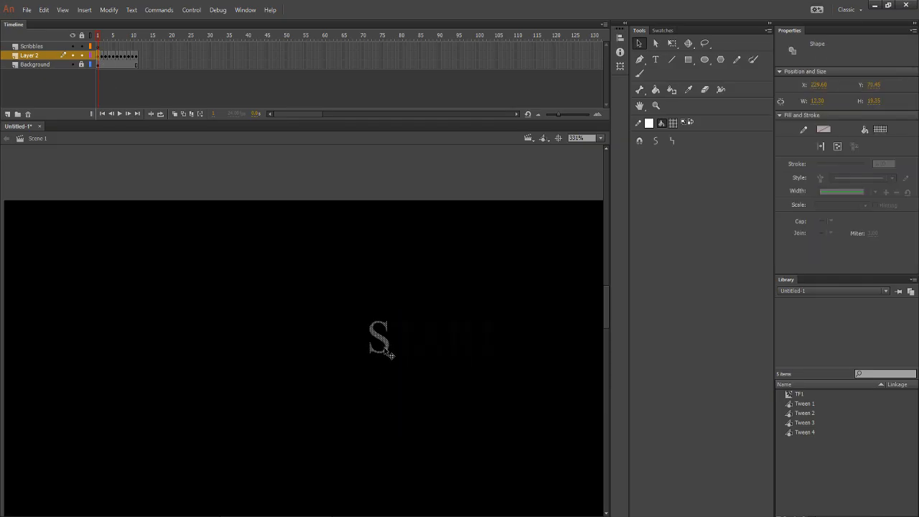
left_click(405, 348)
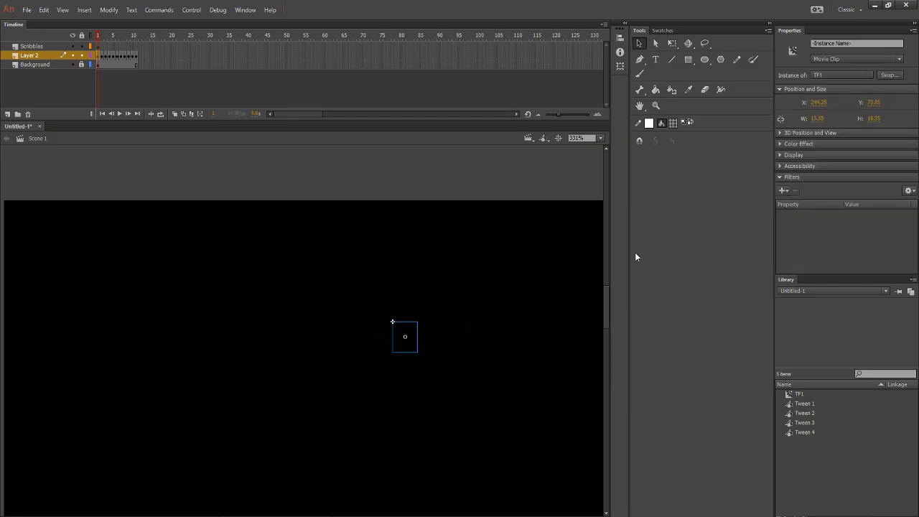
left_click(674, 123)
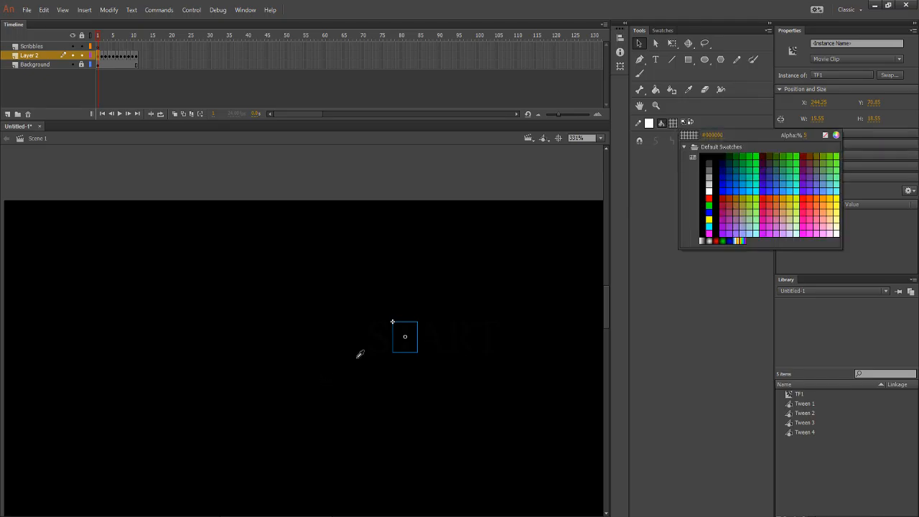
left_click(358, 350)
left_click(346, 363)
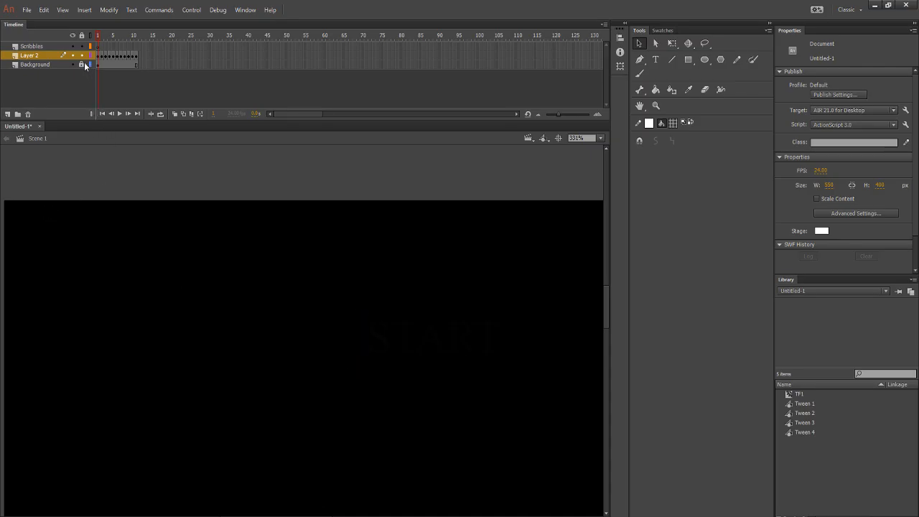
left_click(46, 64)
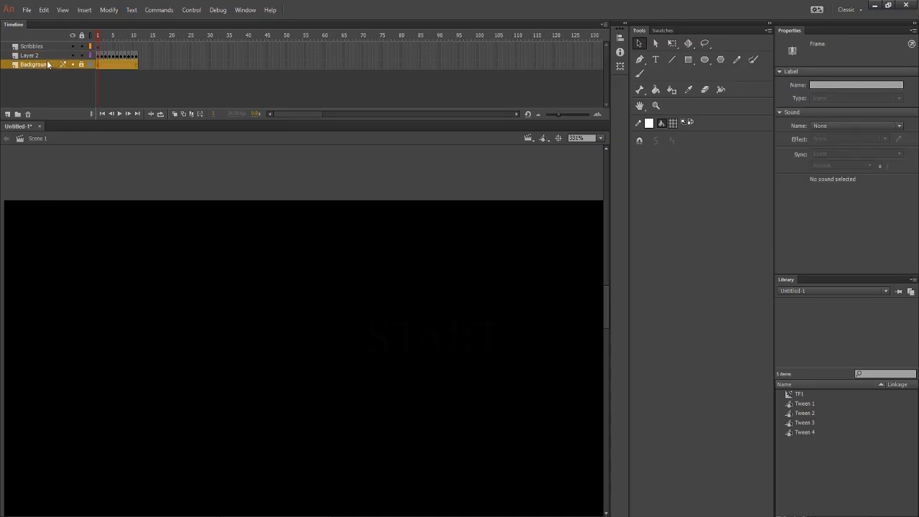
left_click(49, 56)
left_click(52, 64)
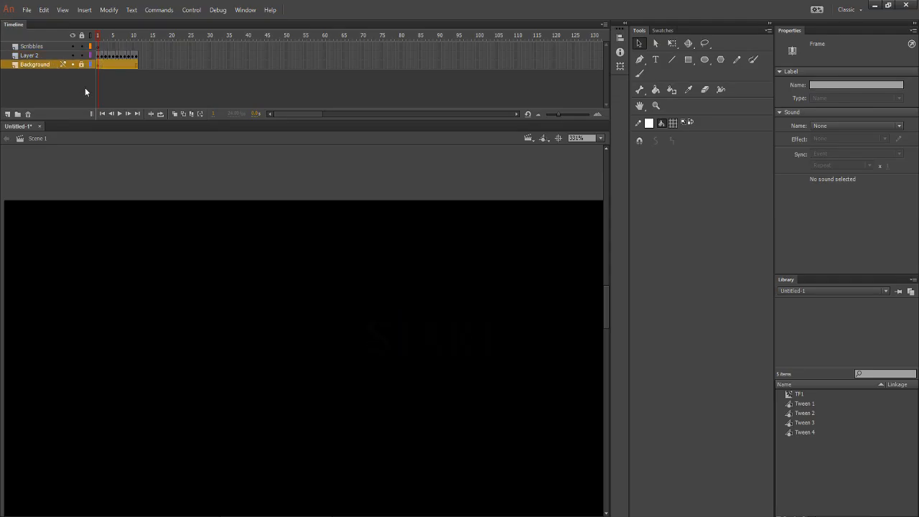
left_click(357, 340)
Delete the Scribbles layer from the timeline.
left_click(64, 45)
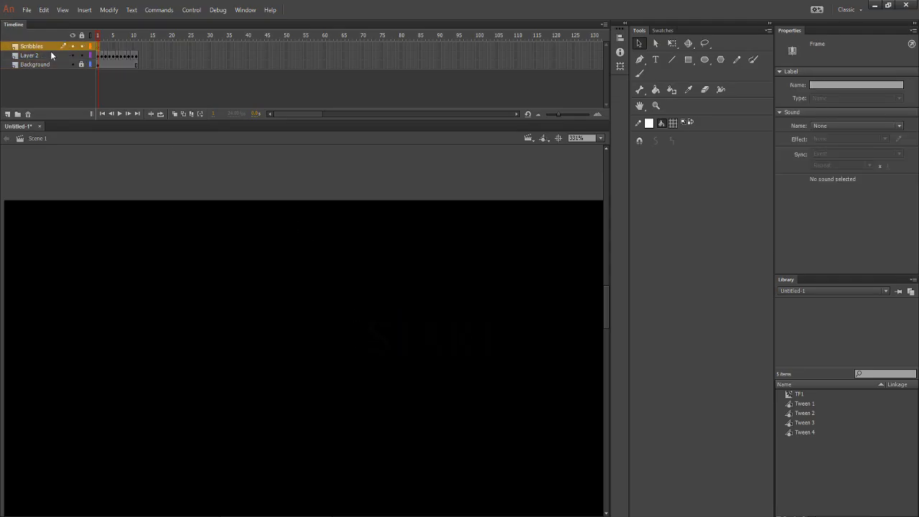
left_click(48, 54)
right_click(47, 45)
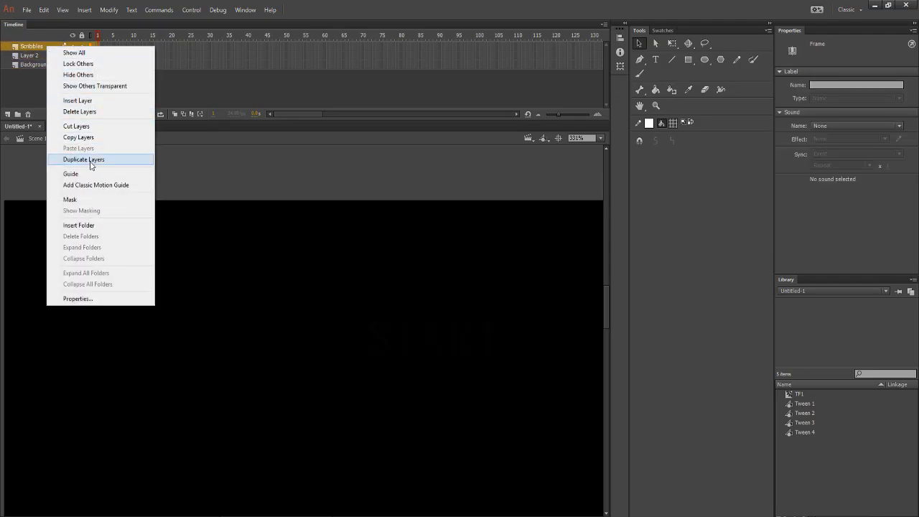
left_click(80, 112)
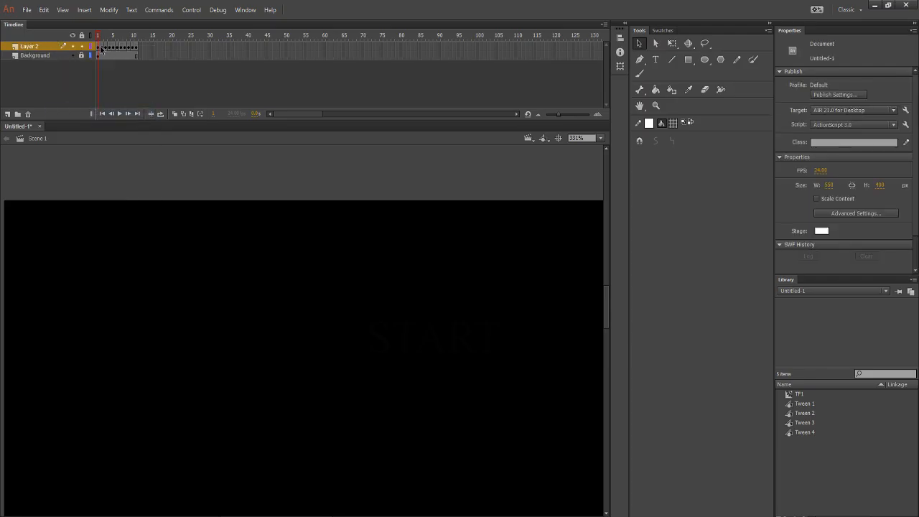
Compare the START lettering on frames 1 and 2 of Layer 2, checking how the S on frame 1 is selectable.
left_click_drag(98, 38, 103, 39)
left_click(101, 46)
left_click(381, 339)
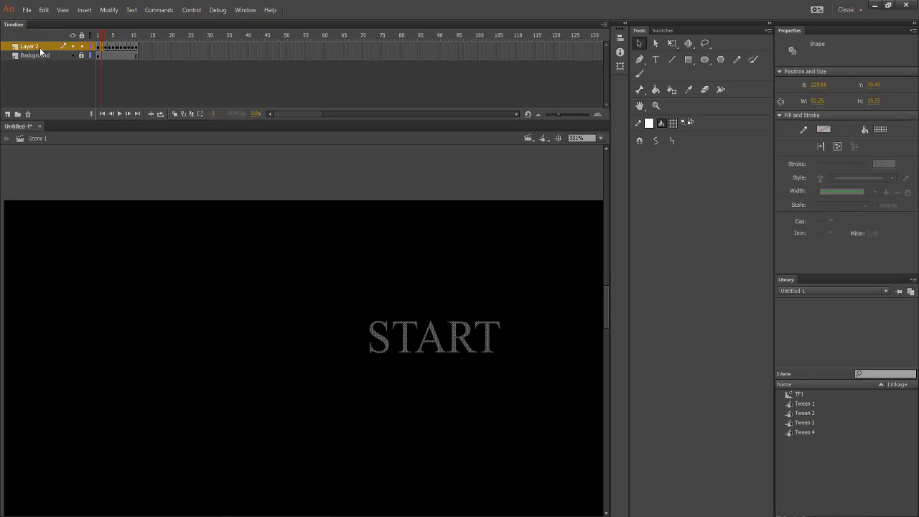
left_click(99, 38)
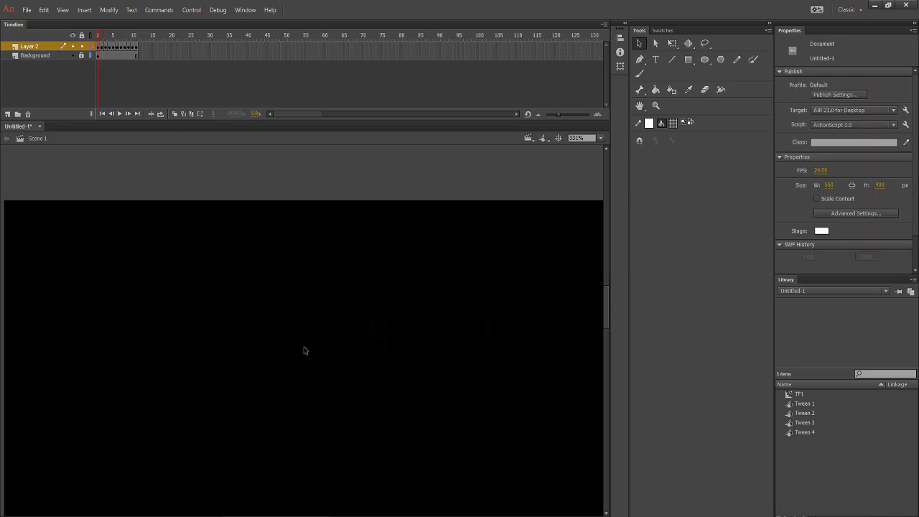
right_click(304, 349)
left_click(374, 334)
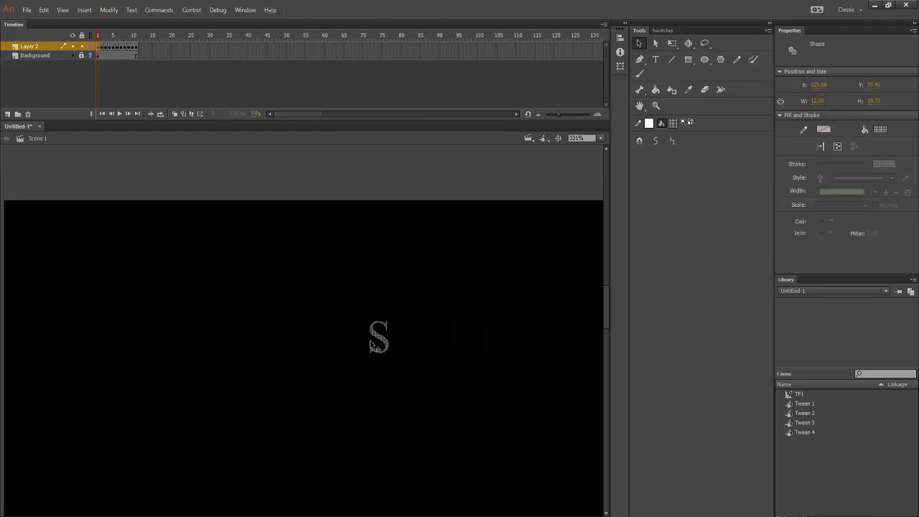
left_click(344, 363)
left_click(383, 352)
left_click(385, 377)
left_click(386, 348)
left_click(383, 371)
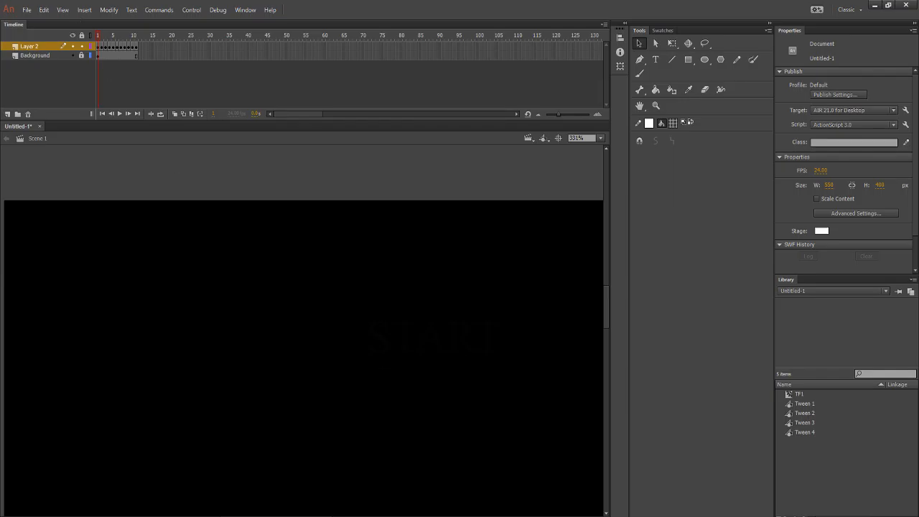
Convert the letter S on frame 1 of Layer 2 into a movie clip symbol named SF1.
mouse_move(101, 35)
left_mouse_down()
mouse_move(109, 42)
mouse_move(100, 43)
left_mouse_up()
left_click(385, 348)
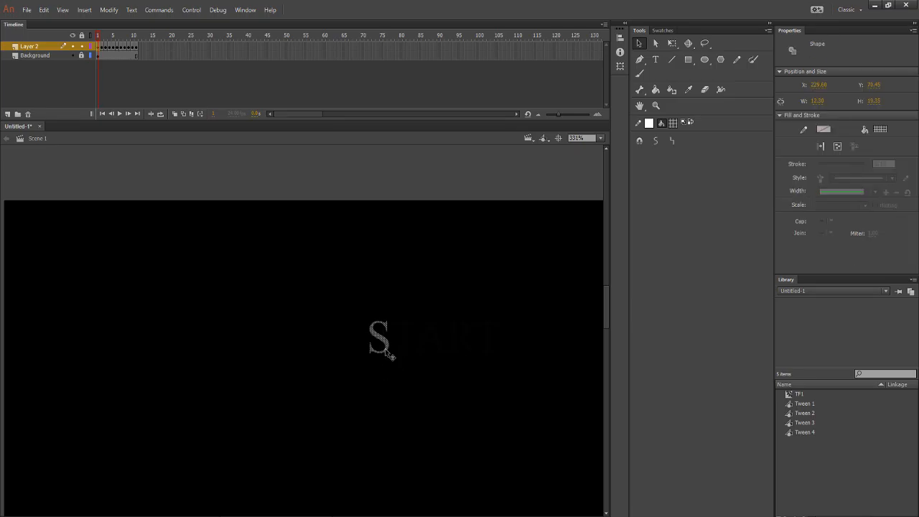
right_click(385, 349)
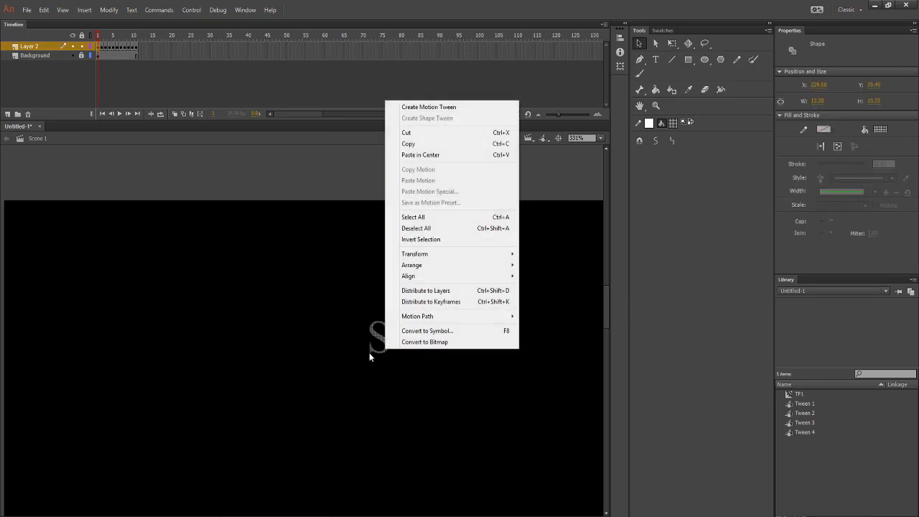
left_click(410, 332)
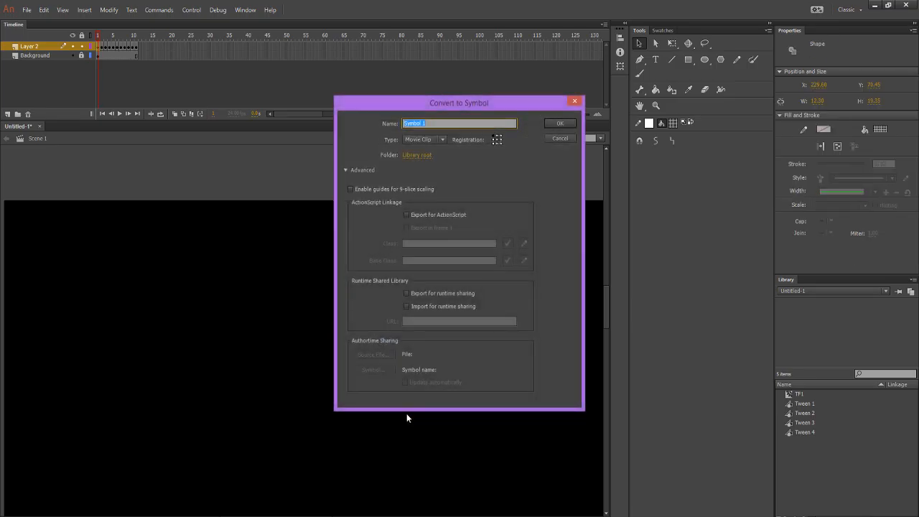
type("SF1")
key("Return")
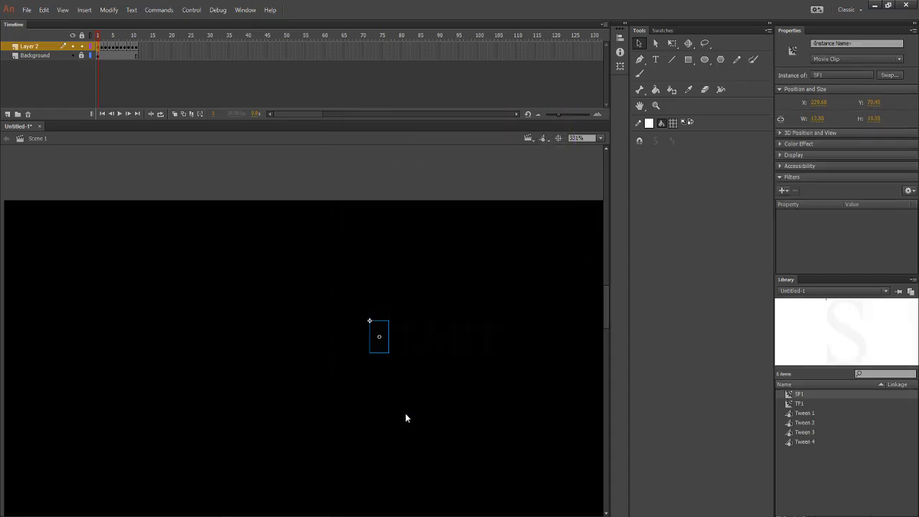
Convert the letter A on frame 1 into a movie clip symbol named AF!
left_click(407, 333)
left_click(431, 346)
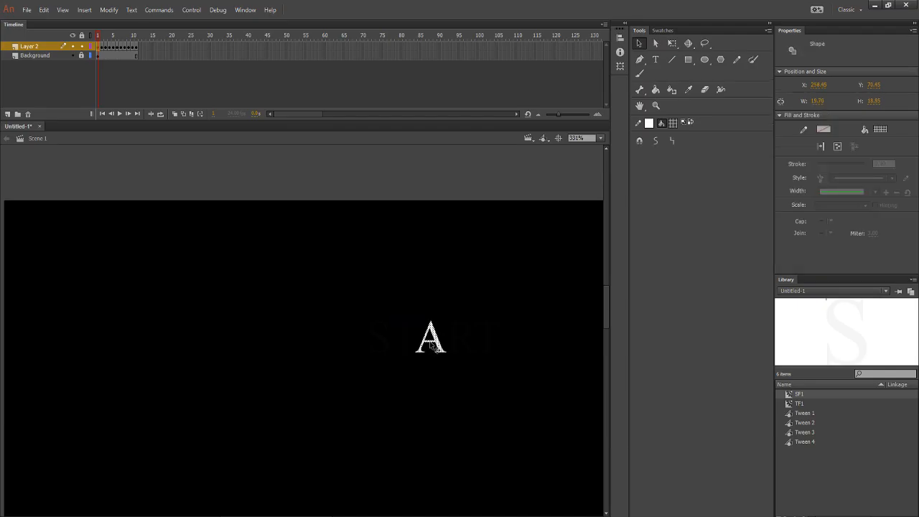
key("F8")
type("AF")
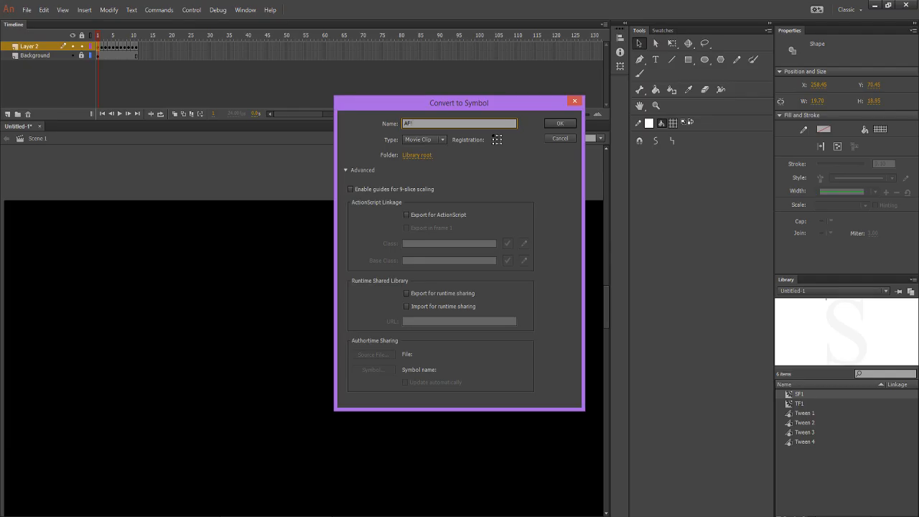
key("Return")
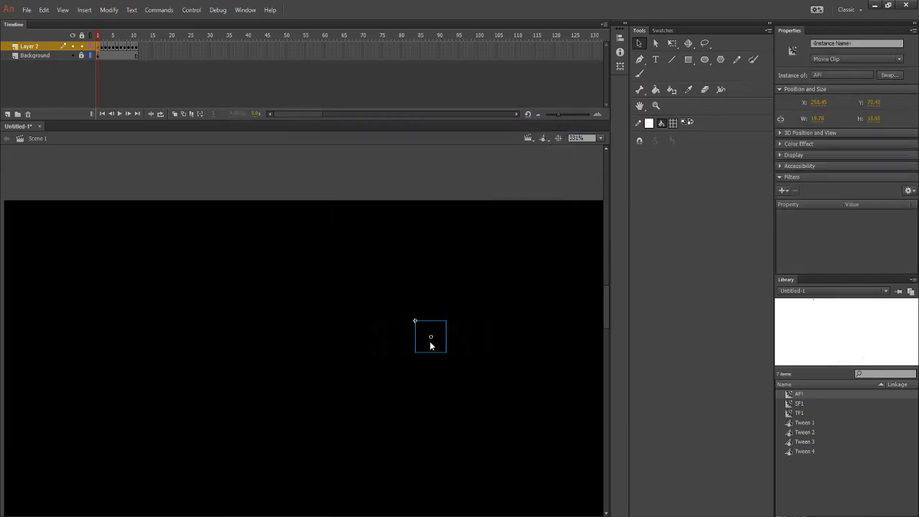
Convert the letter R on frame 1 into a movie clip symbol named RF!
left_click(455, 347)
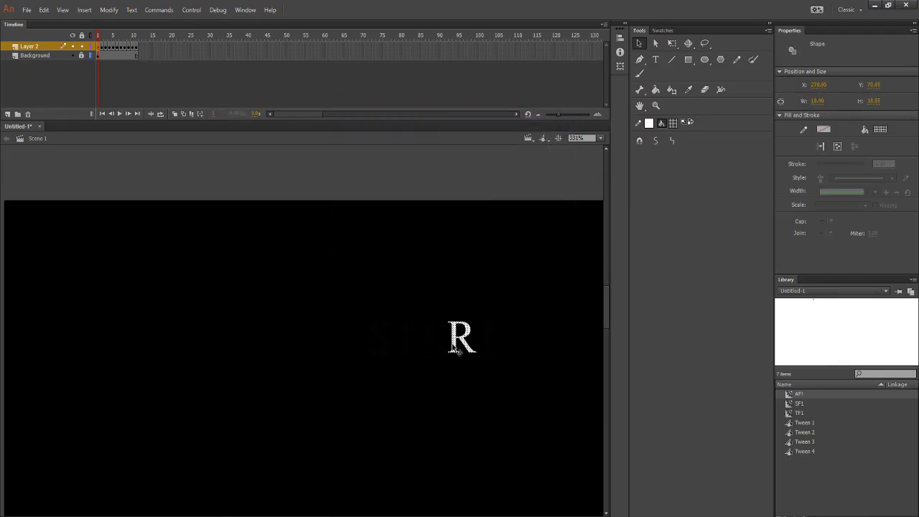
key("F8")
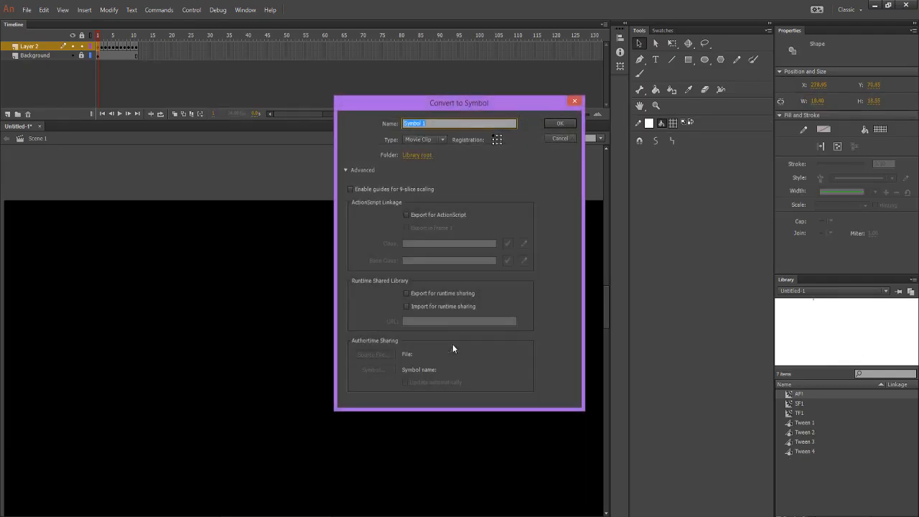
type("RF1")
key("Return")
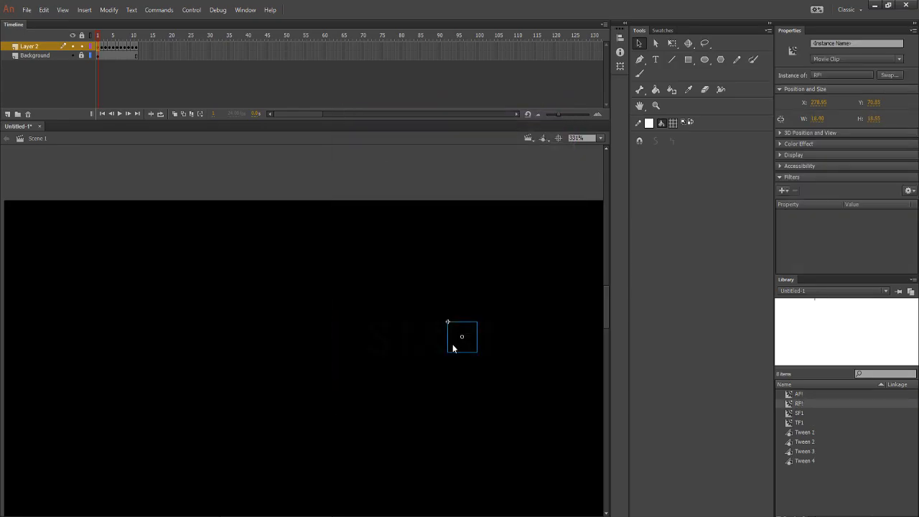
Examine the final T and the converted S of the START lettering on frame 1.
left_click(493, 347)
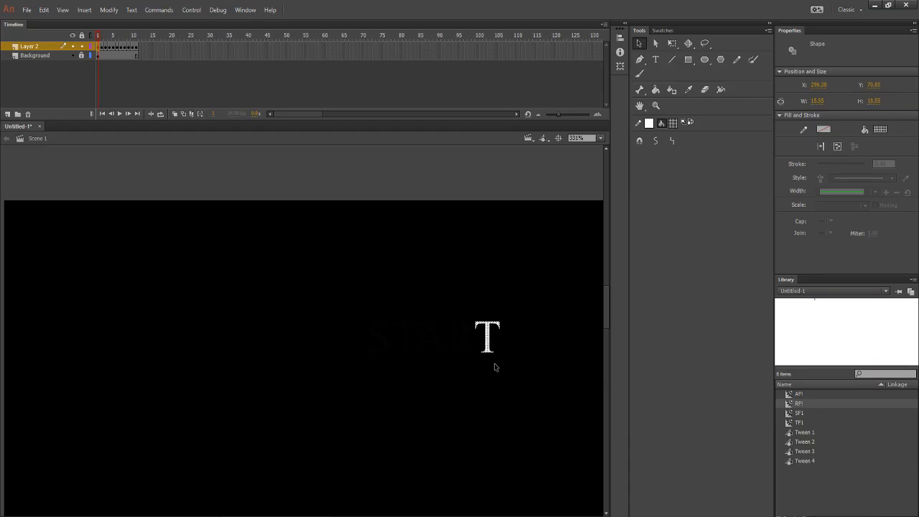
left_click(385, 352)
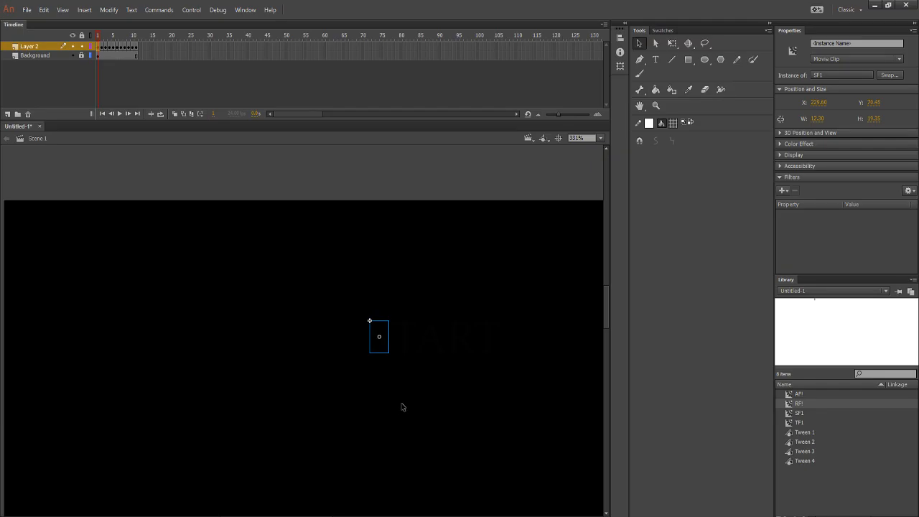
left_click(393, 388)
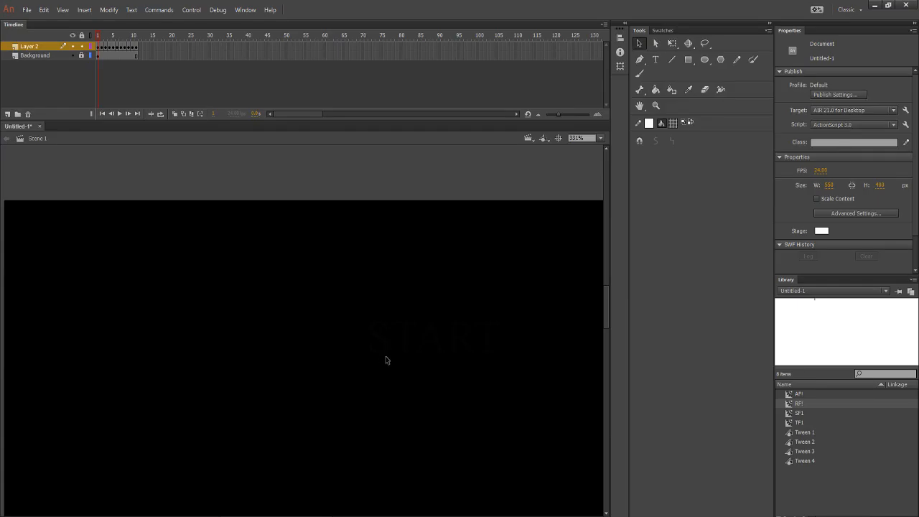
scroll(417, 380, "down", 4)
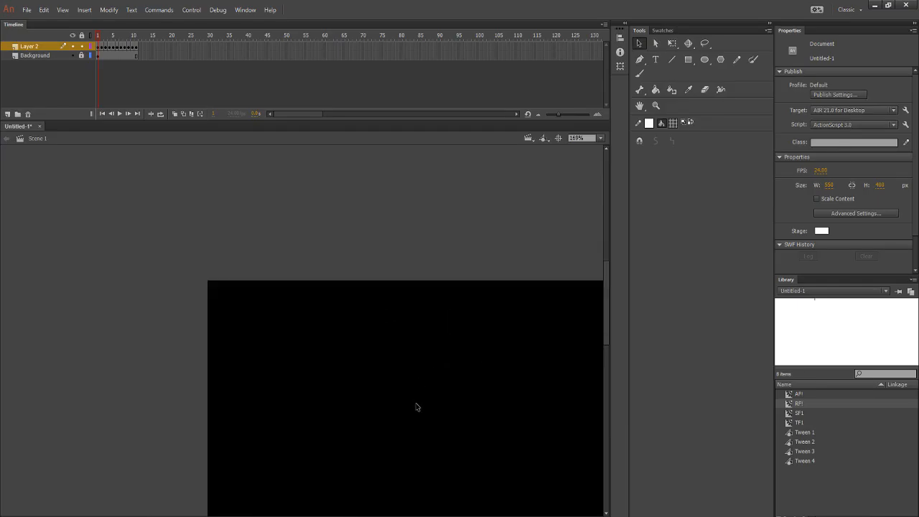
scroll(414, 366, "up", 2)
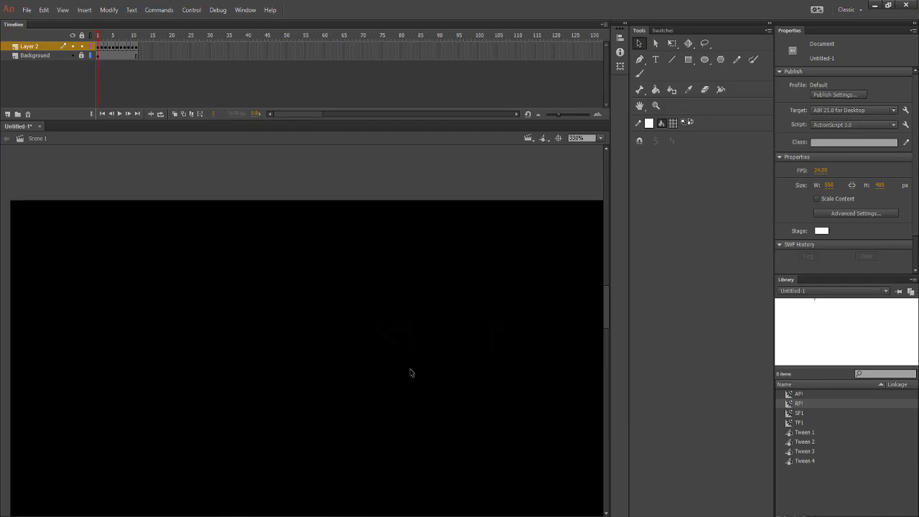
scroll(406, 368, "down", 2)
scroll(404, 366, "up", 3)
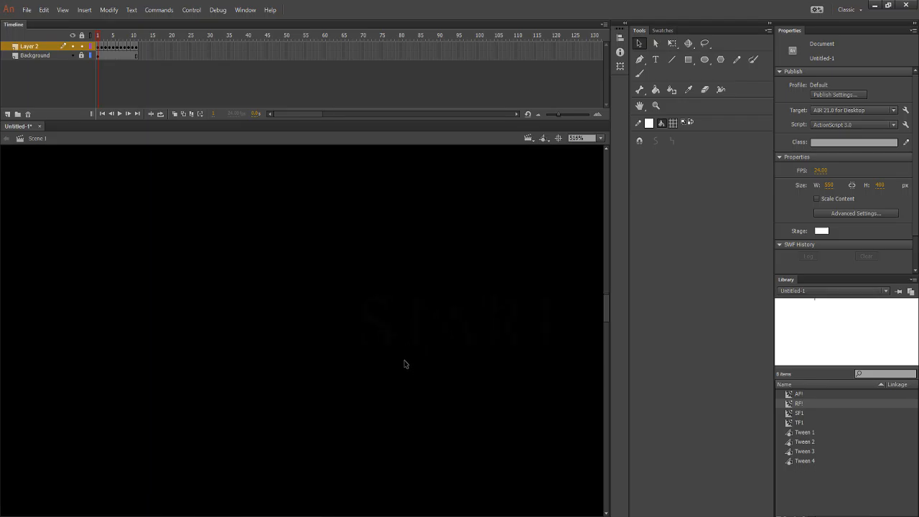
left_click(389, 338)
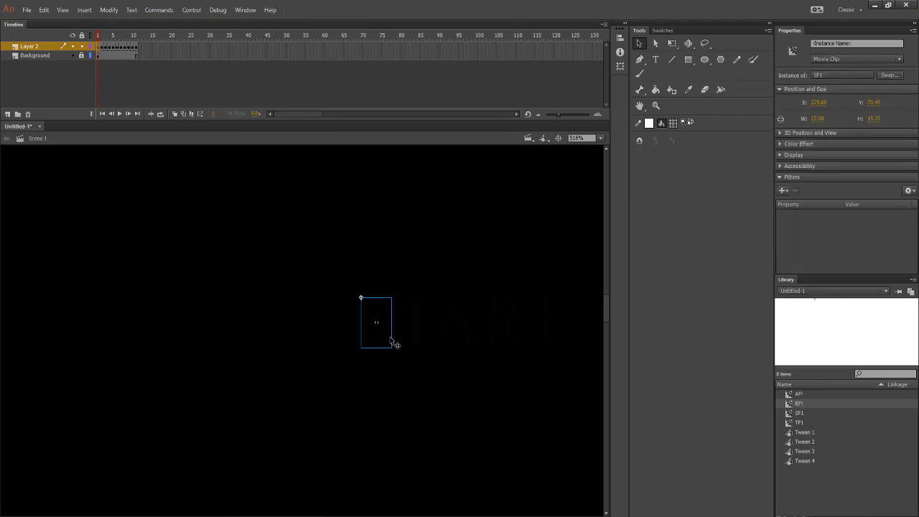
Convert the letter S on frame 2 of Layer 2 into a movie clip symbol named SF2.
left_click(102, 46)
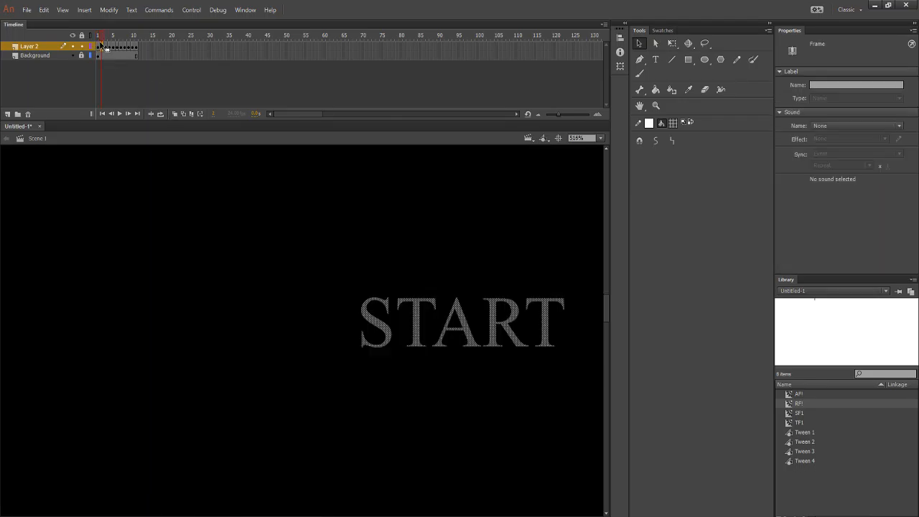
left_click(394, 348)
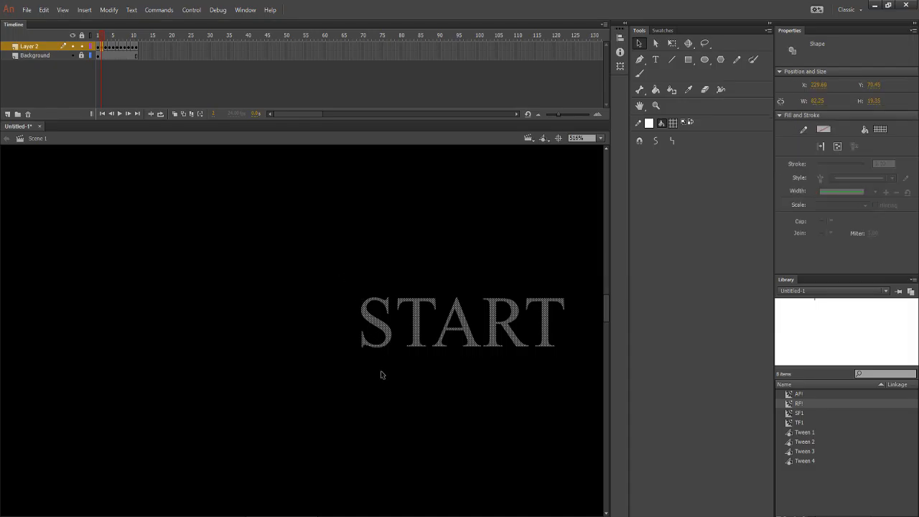
left_click(378, 350)
left_click(386, 349)
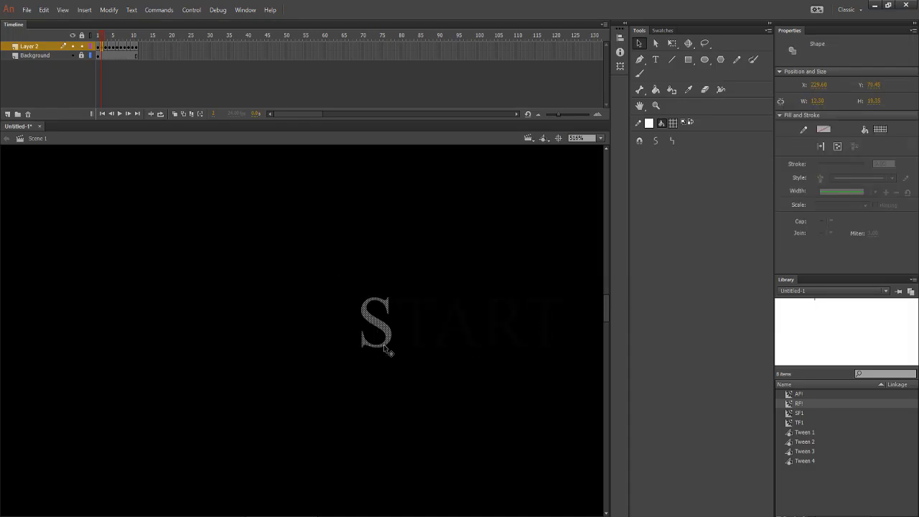
key("F8")
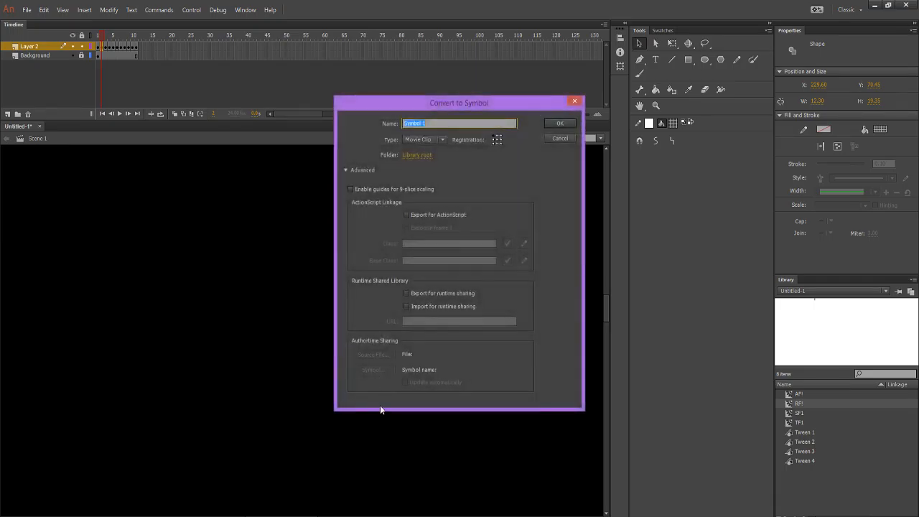
type("SF2")
key("Return")
Convert the first letter T on frame 2 into a movie clip symbol named TF@.
left_click(417, 344)
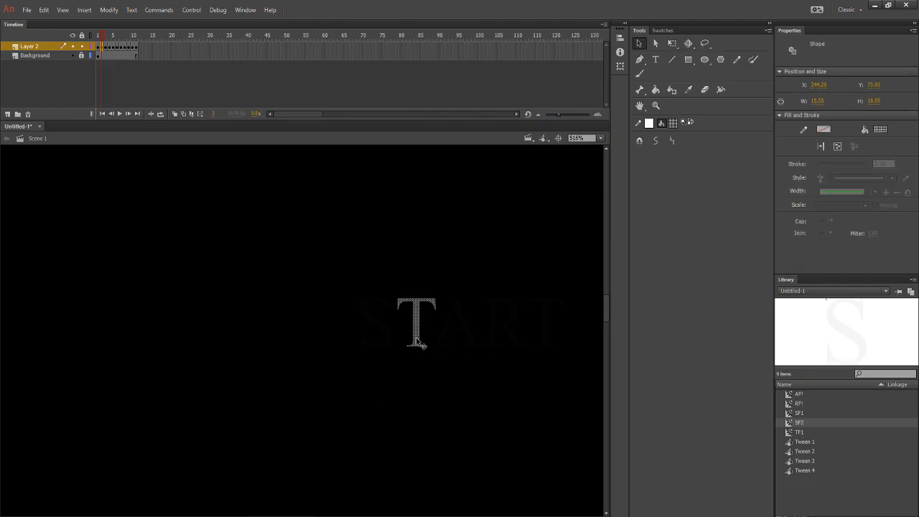
key("F8")
type("T")
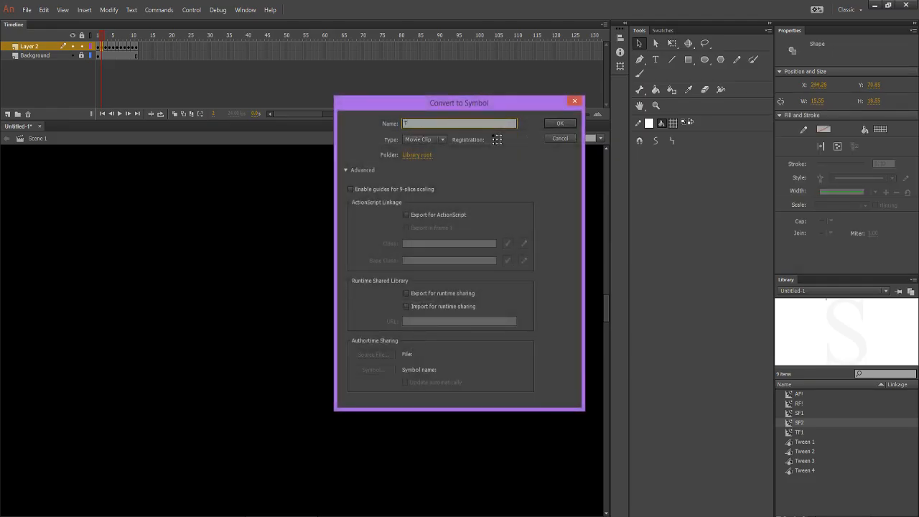
type("F@")
key("Return")
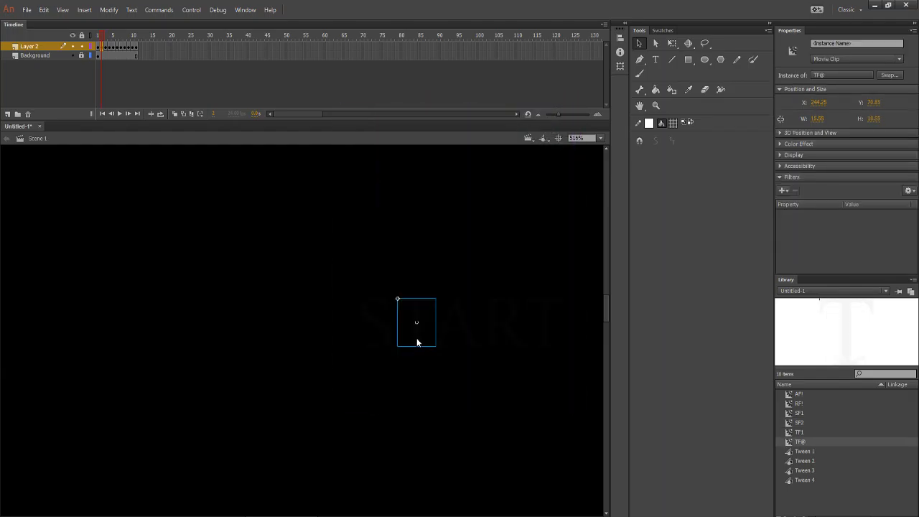
Rename the TF@ symbol in the library to TF2.
right_click(800, 443)
left_click(844, 275)
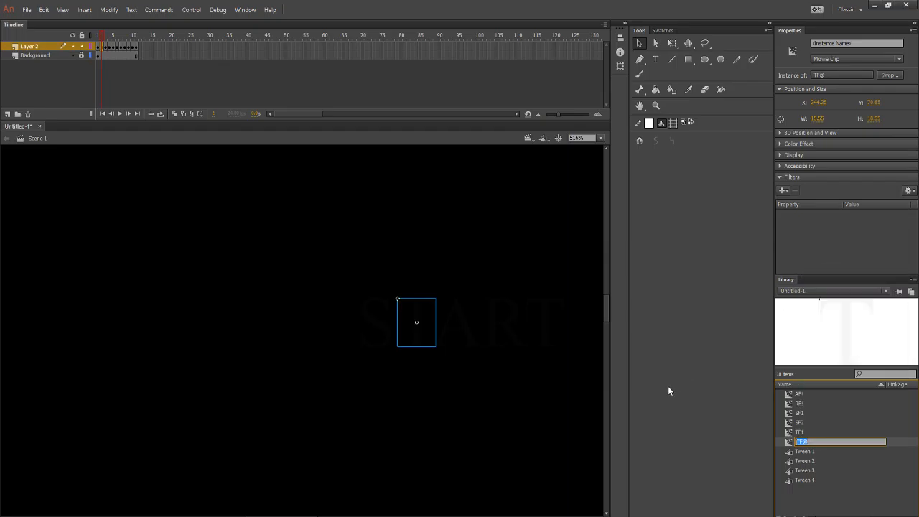
key("Right")
key("BackSpace")
type("2")
key("Return")
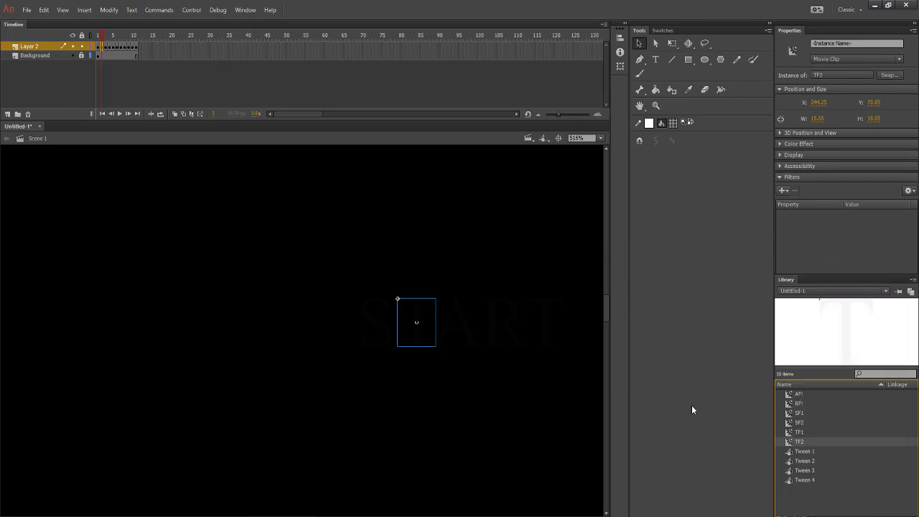
Convert the letter A on frame 2 into a movie clip symbol named AF2.
key("ctrl+b")
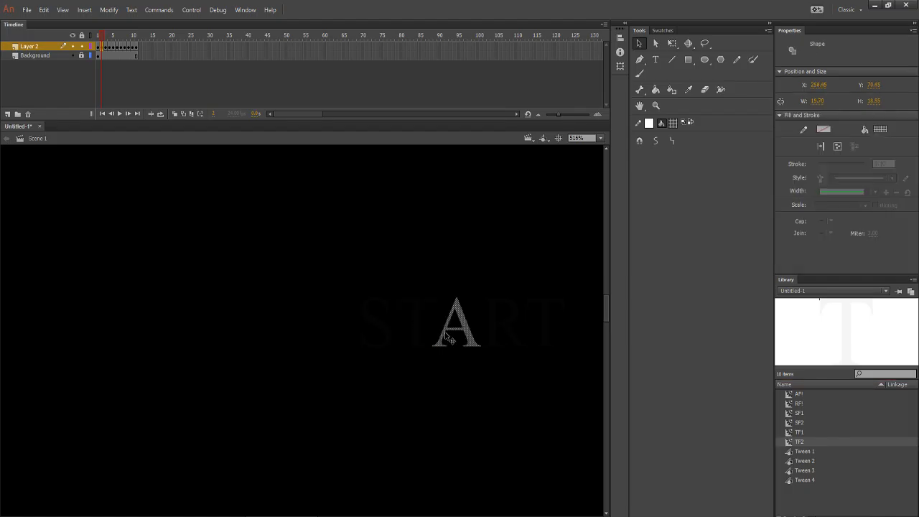
right_click(446, 335)
left_click(471, 315)
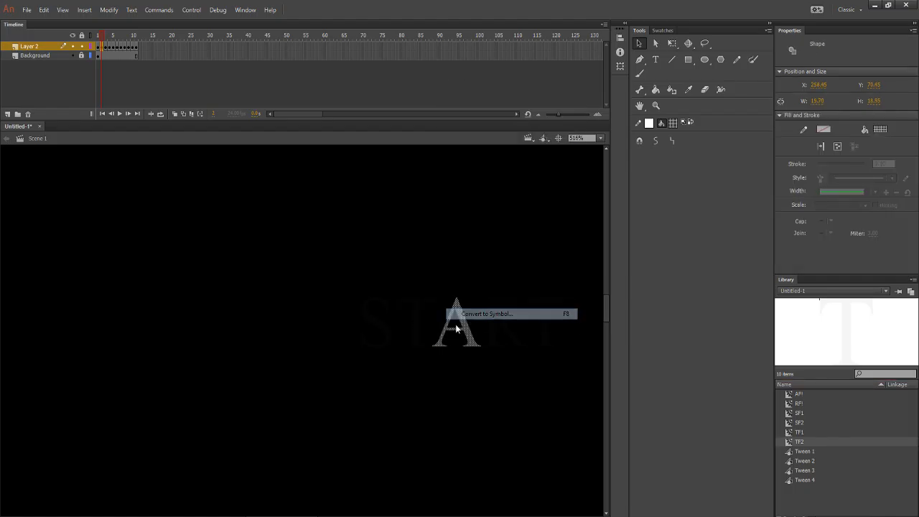
key("BackSpace")
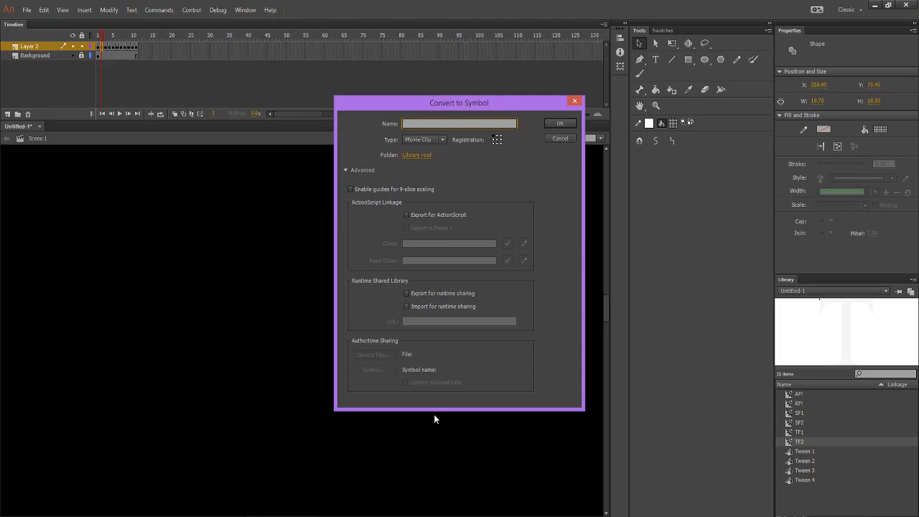
left_click_drag(522, 103, 754, 161)
type("A")
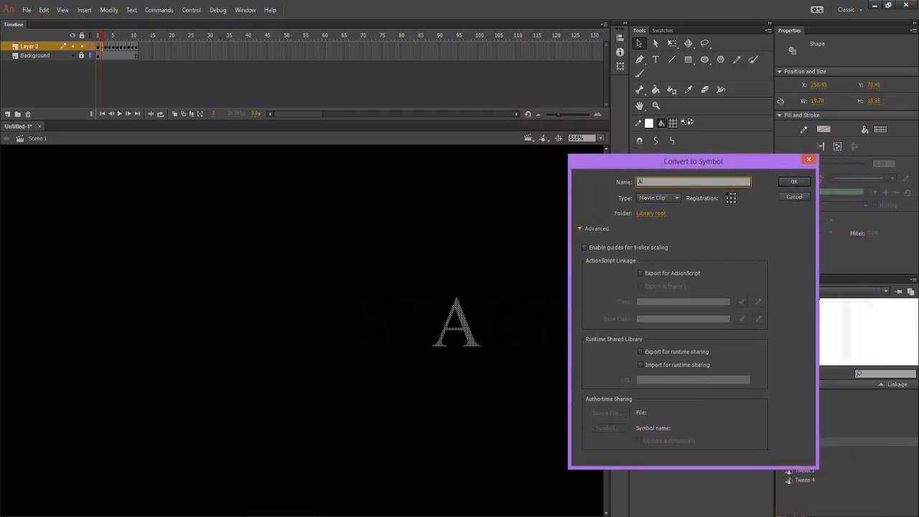
type("F2")
key("Return")
Convert the letter R on frame 2 into a movie clip symbol named RF2.
left_click(497, 328)
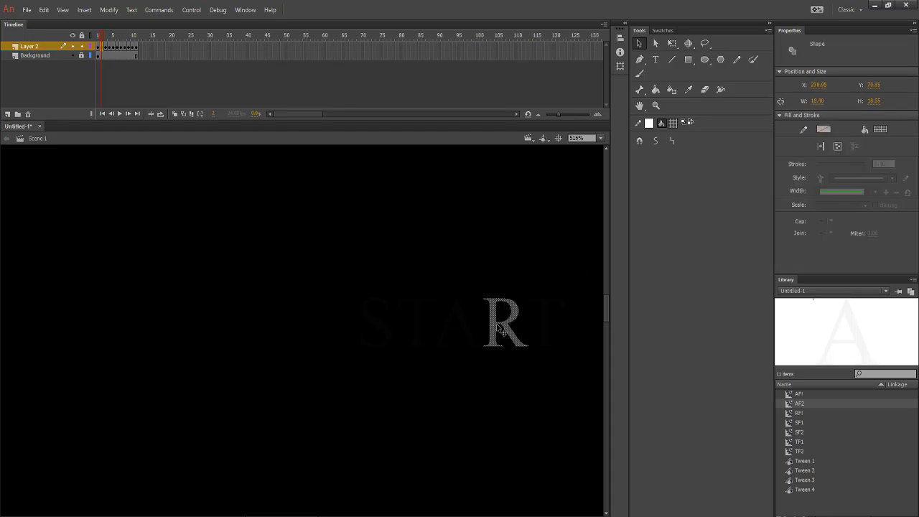
right_click(498, 328)
left_click(535, 306)
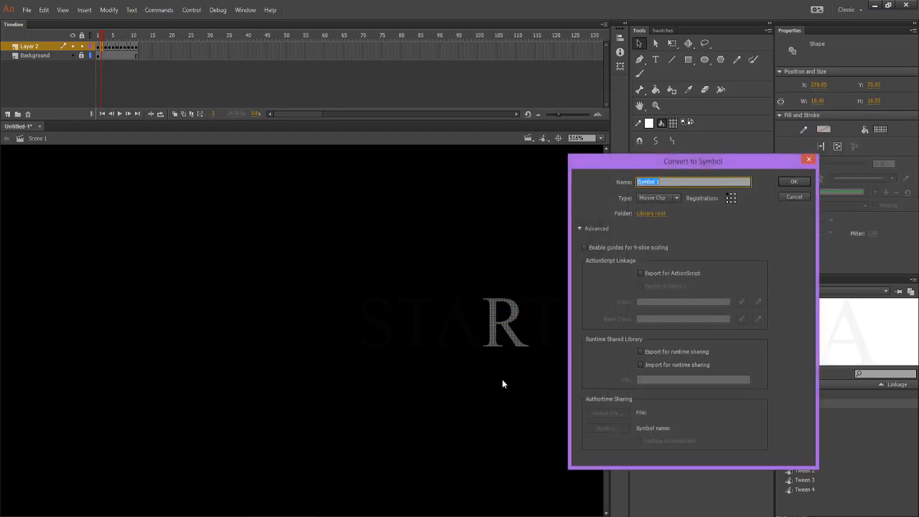
type("RF2")
key("Return")
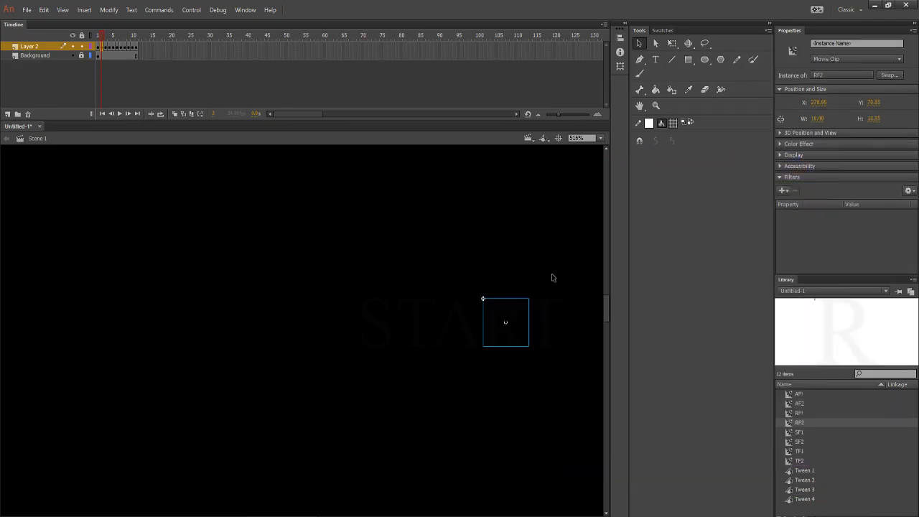
left_click(549, 320)
right_click(549, 316)
left_click(539, 387)
left_click(537, 386)
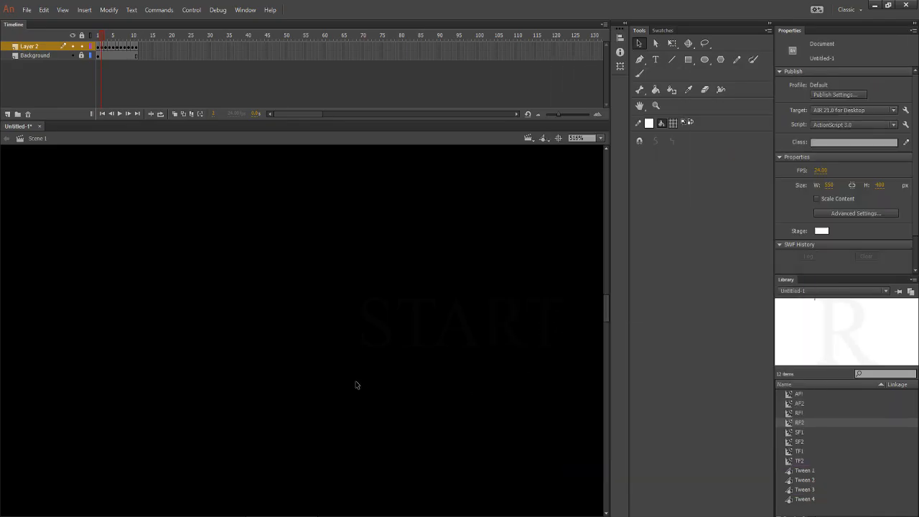
Convert the letter S on frame 3 of Layer 2 into a movie clip symbol named SF3.
left_click(106, 47)
left_click(366, 319)
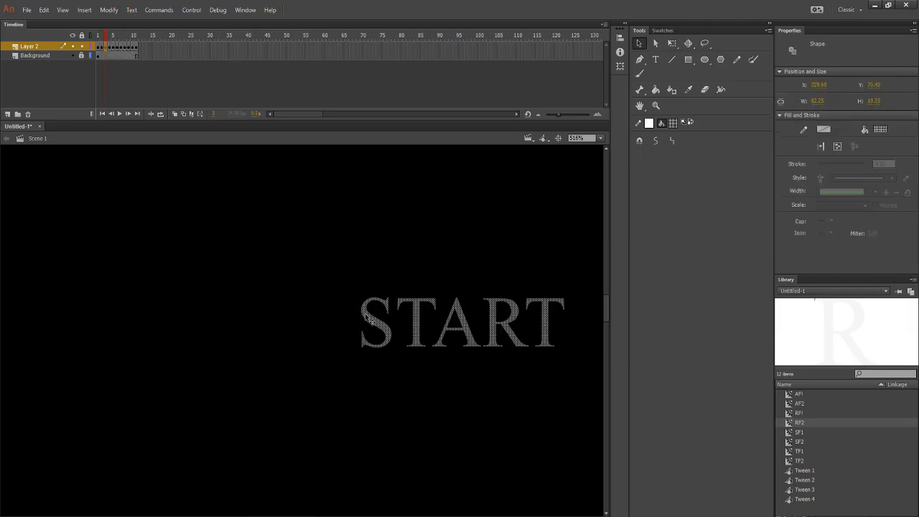
right_click(355, 325)
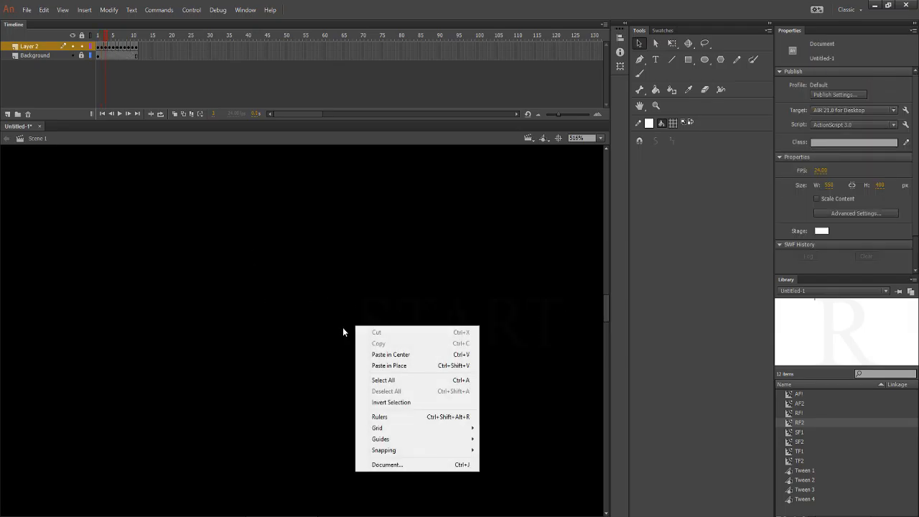
left_click(369, 318)
right_click(375, 325)
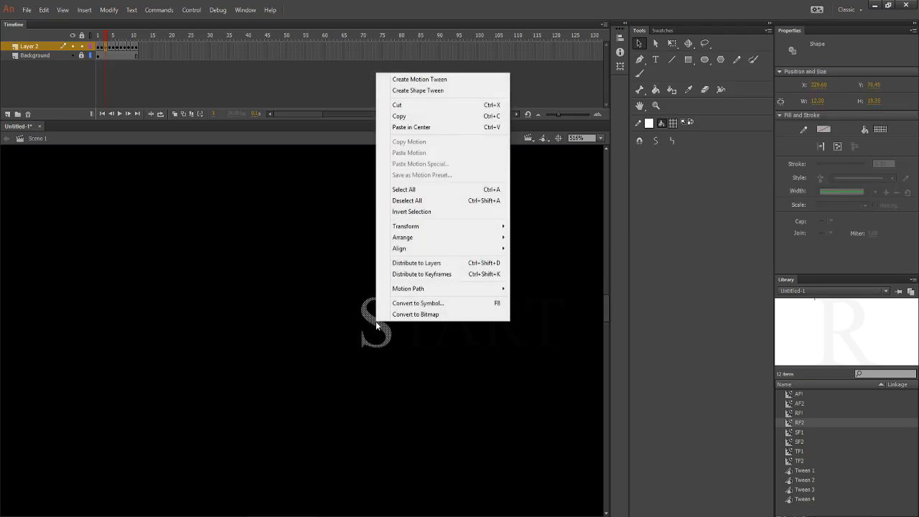
left_click(399, 303)
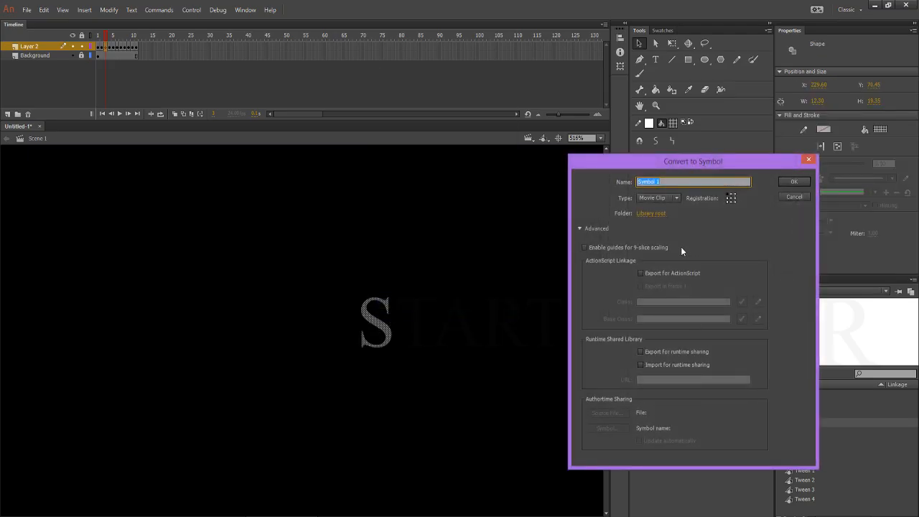
key("BackSpace")
key("Return")
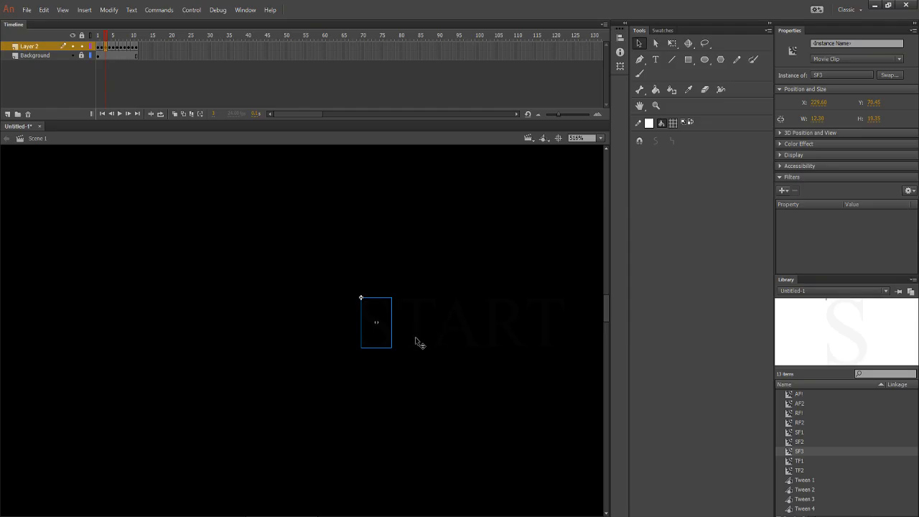
Convert the first letter T on frame 3 into a movie clip symbol named TF3.
left_click(416, 336)
right_click(415, 336)
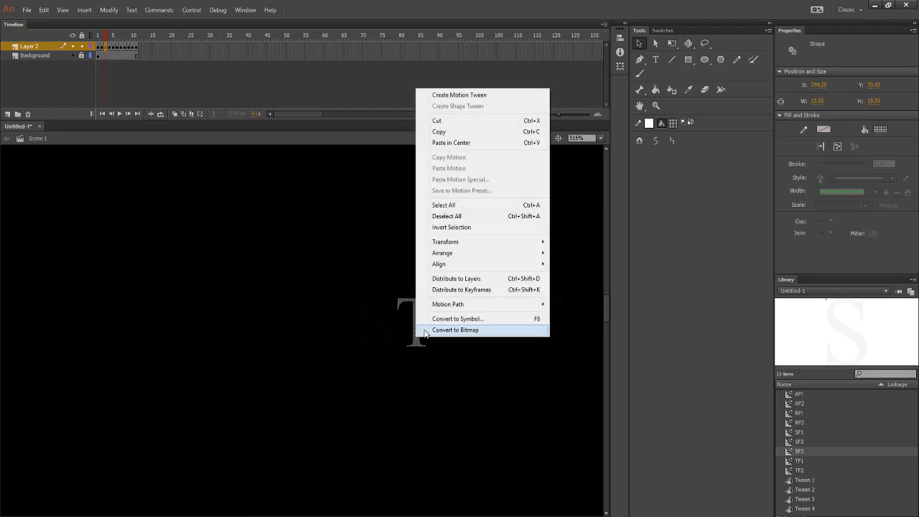
left_click(427, 319)
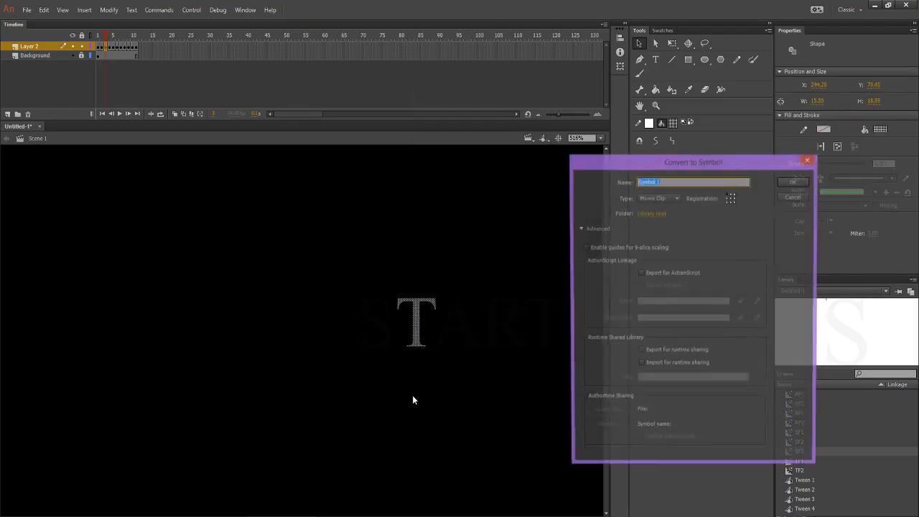
type("TF")
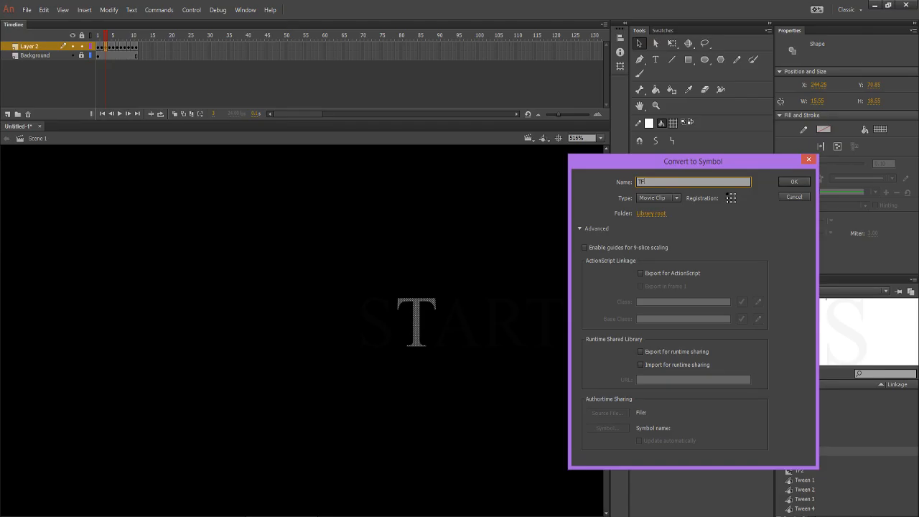
type("#")
key("Return")
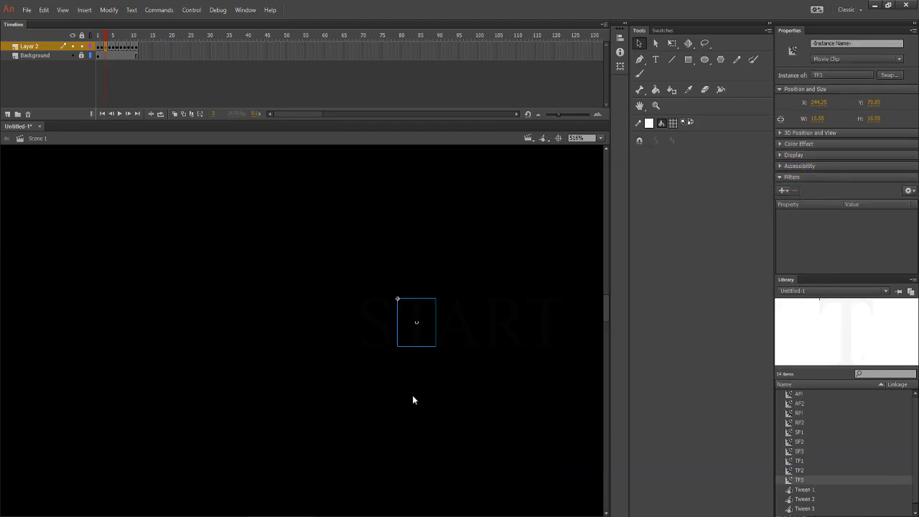
Convert the letter A on frame 3 into a movie clip symbol named AF3.
left_click(448, 325)
right_click(445, 332)
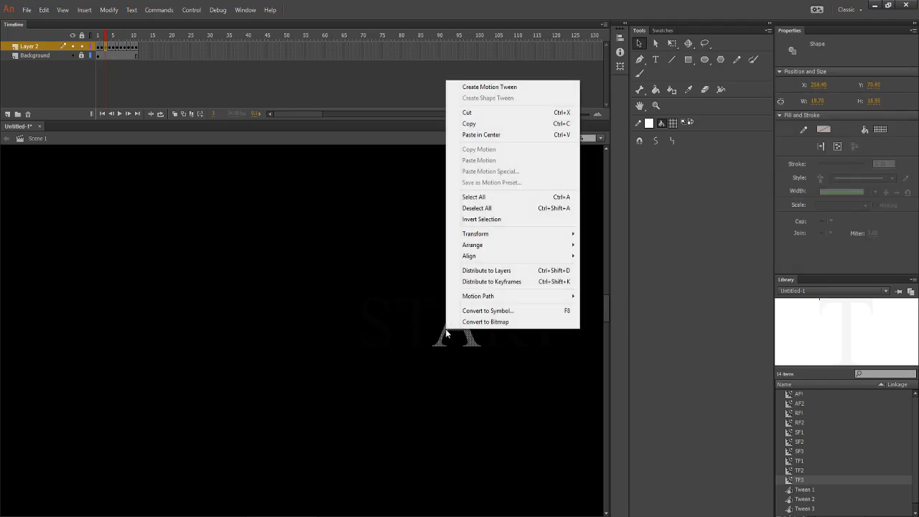
left_click(477, 310)
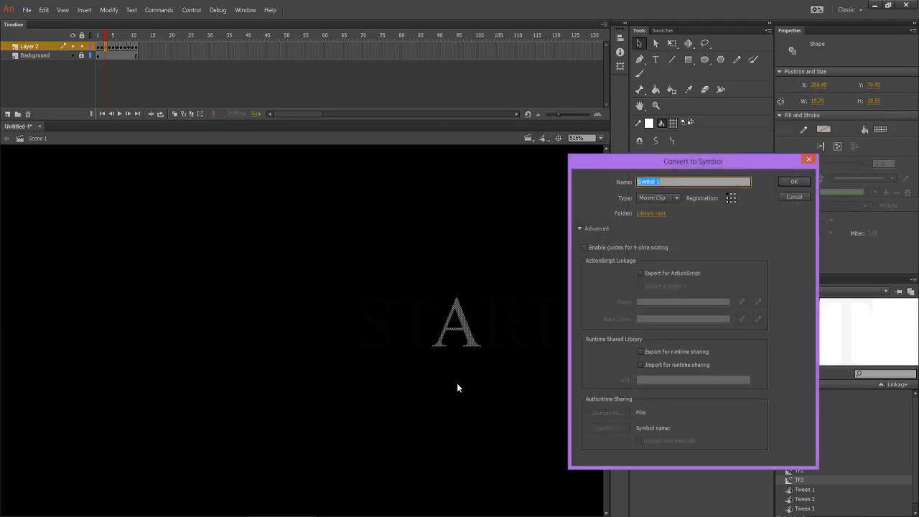
type("AF3")
key("Return")
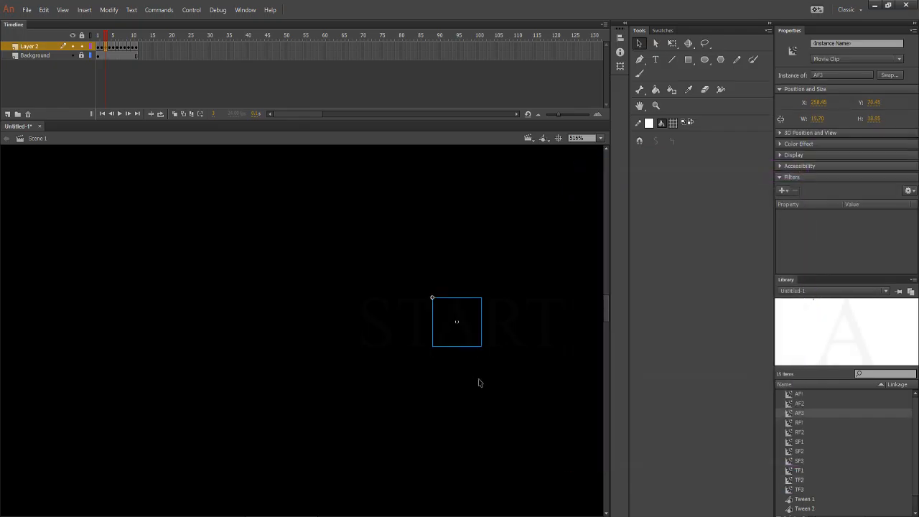
Convert the letter R on frame 3 into a movie clip symbol named RF3.
left_click(494, 329)
right_click(494, 328)
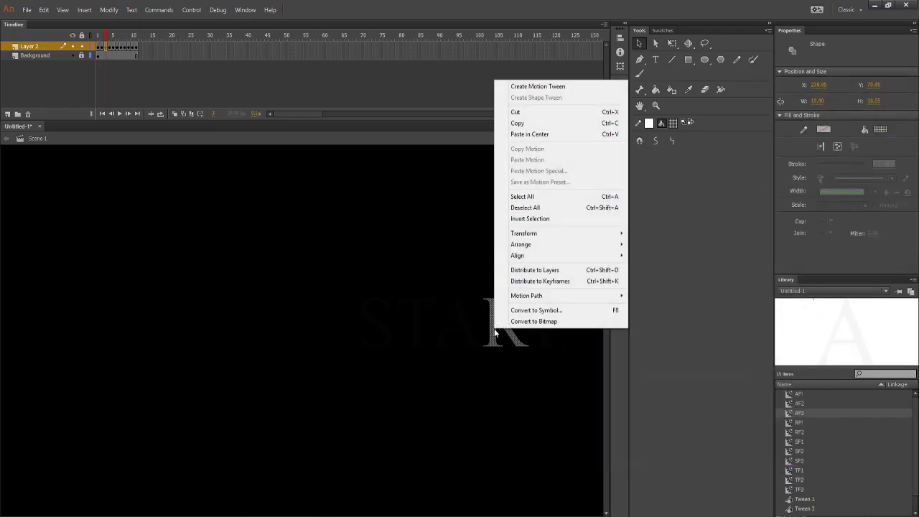
left_click(503, 311)
type("R")
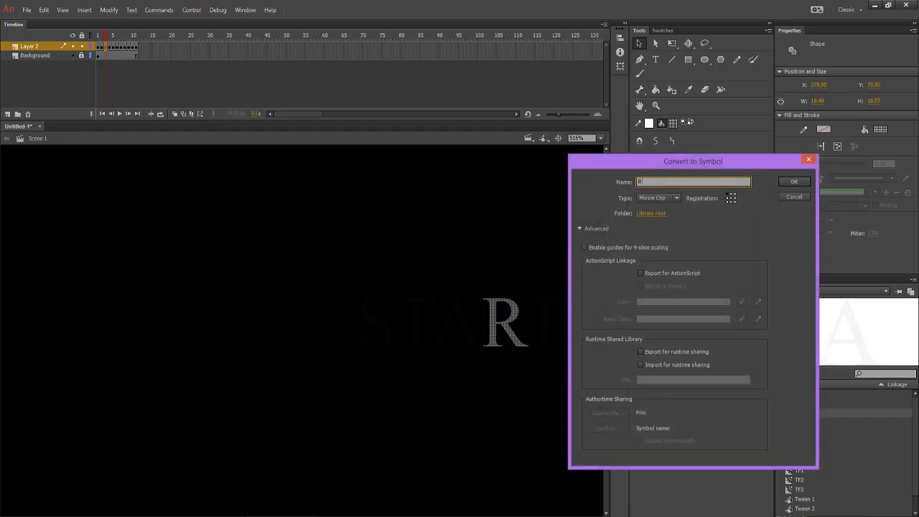
type("F3")
key("Return")
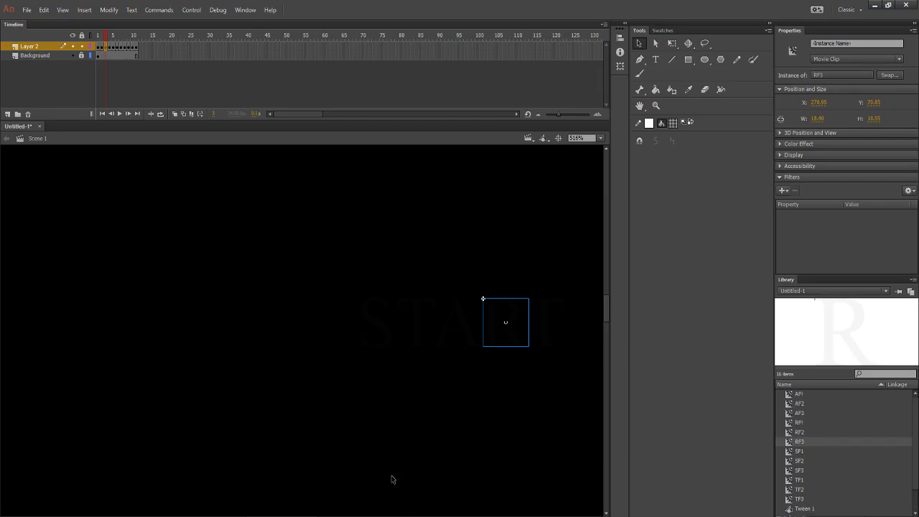
Convert the letter S on frame 4 of Layer 2 into a movie clip symbol named SF4.
left_click(110, 36)
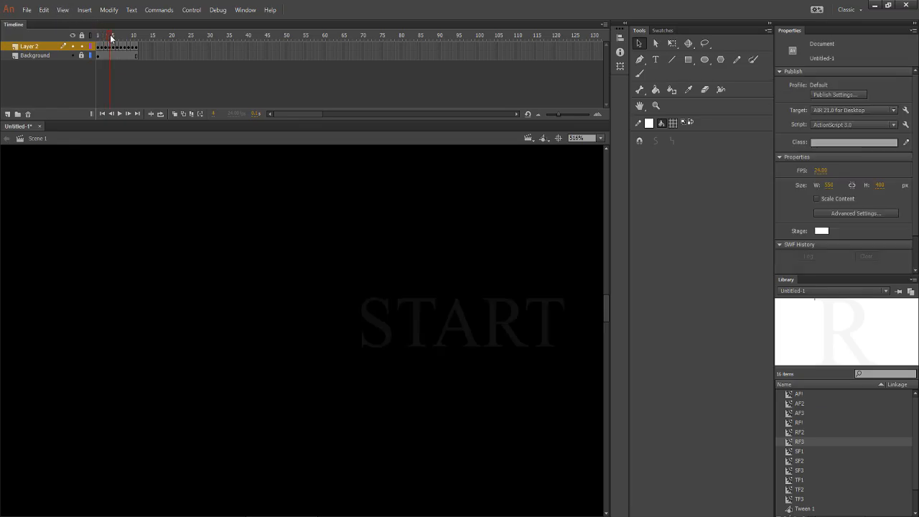
left_click(392, 340)
right_click(392, 339)
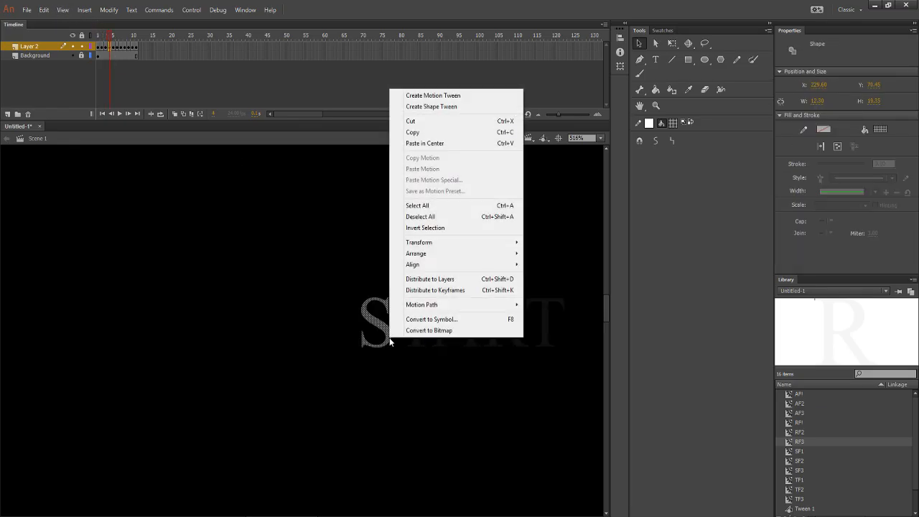
left_click(429, 319)
type("SF4")
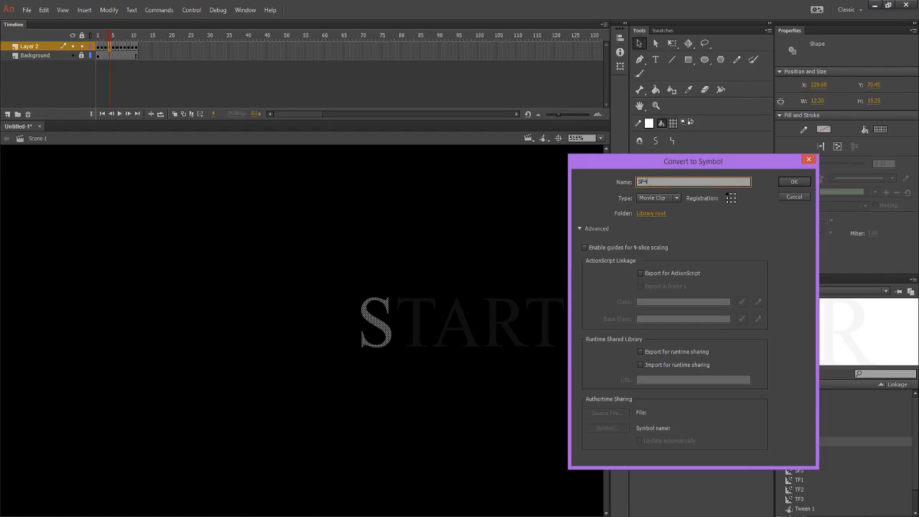
key("Return")
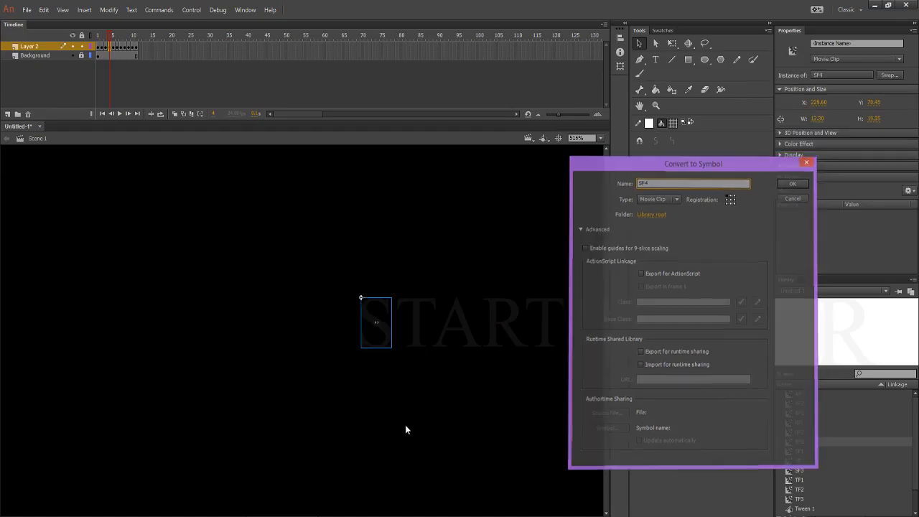
left_click(418, 329)
scroll(459, 383, "down", 2)
scroll(462, 415, "up", 2)
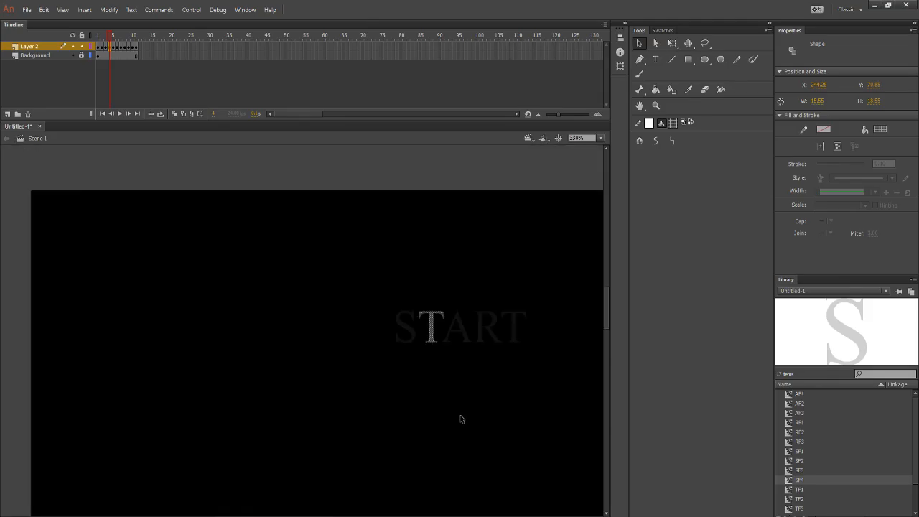
scroll(462, 415, "down", 3)
scroll(462, 415, "up", 4)
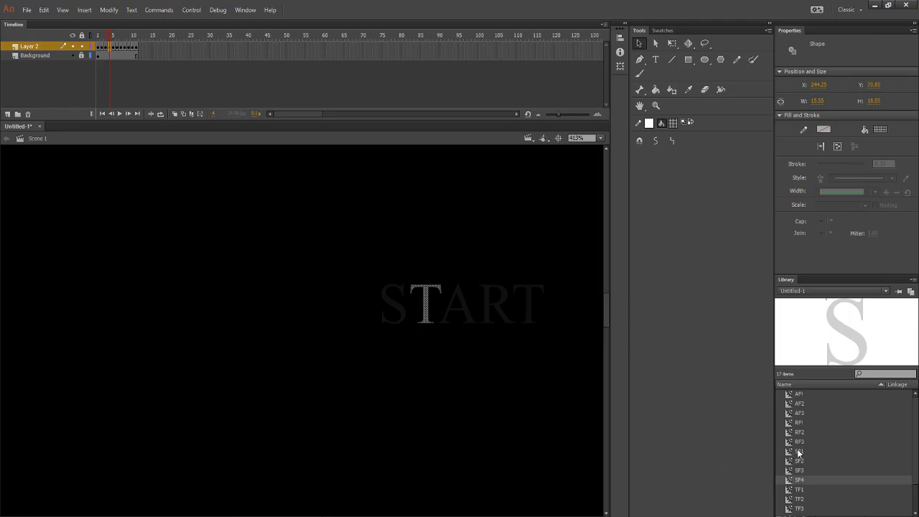
scroll(812, 449, "down", 1)
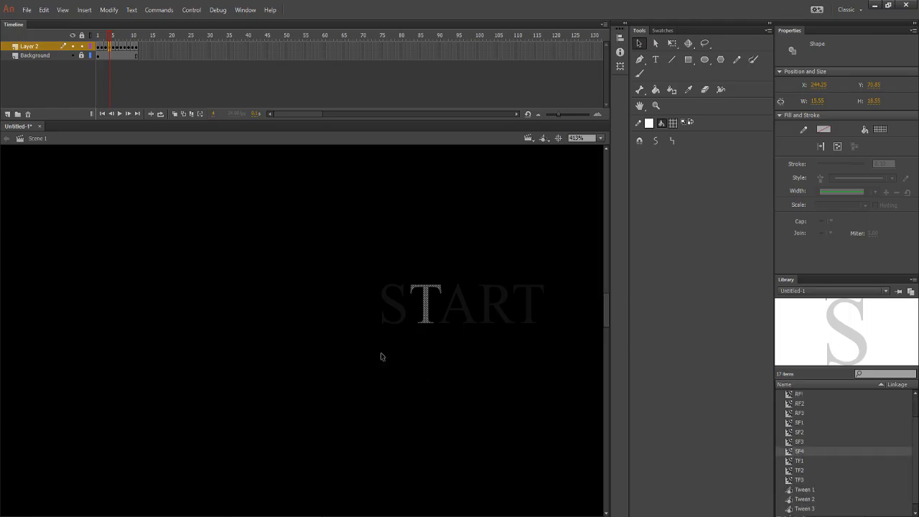
scroll(402, 372, "down", 2)
scroll(417, 383, "up", 3)
scroll(420, 389, "down", 4)
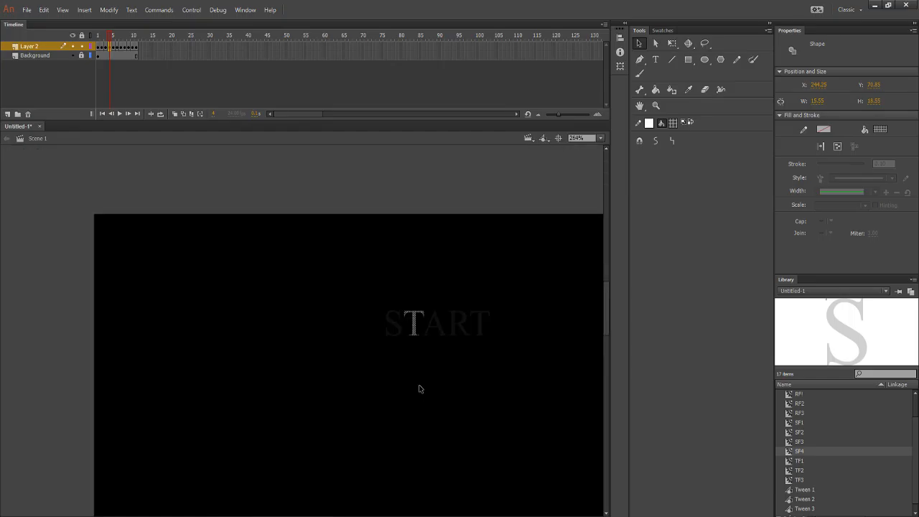
scroll(421, 388, "up", 2)
scroll(420, 388, "down", 2)
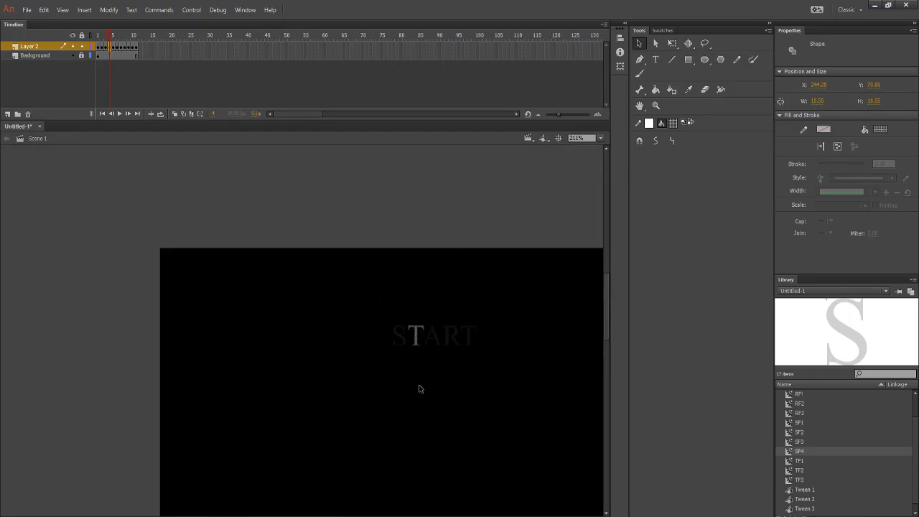
scroll(421, 388, "up", 2)
scroll(420, 389, "down", 2)
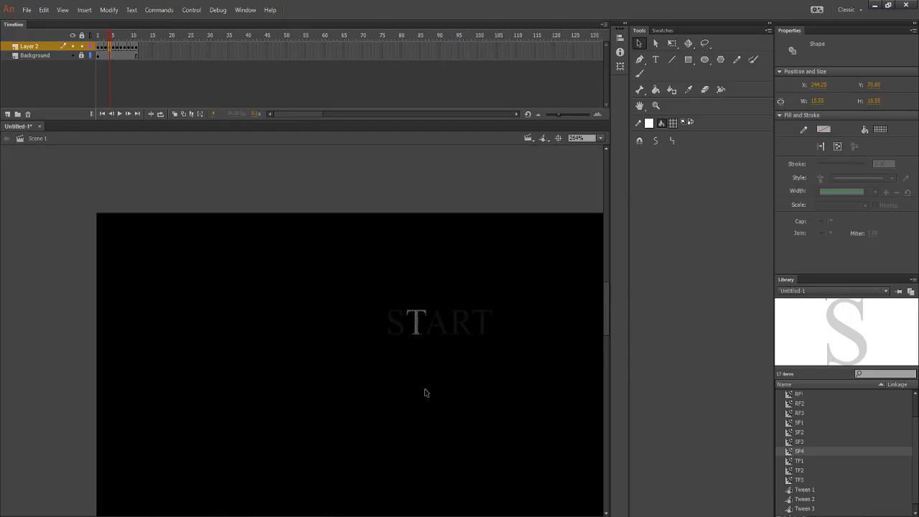
scroll(840, 459, "up", 2)
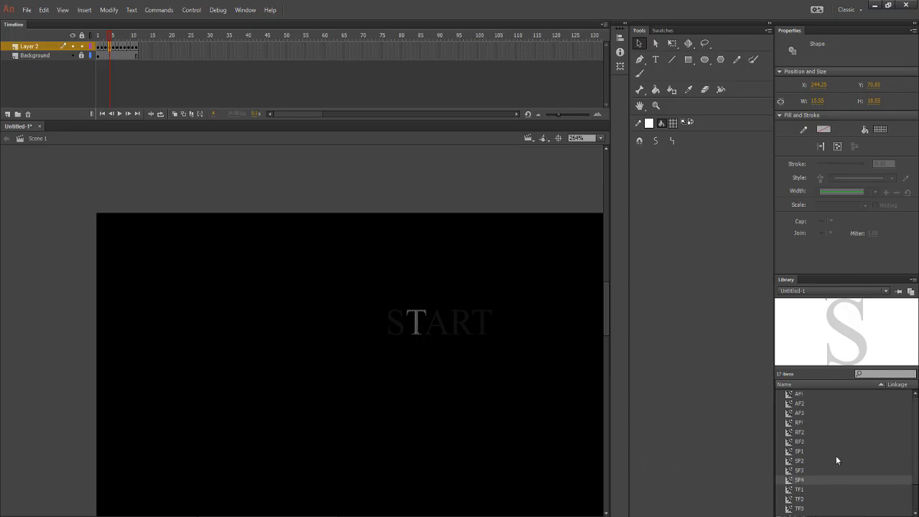
Delete the TF3 symbol from the library.
scroll(836, 460, "down", 2)
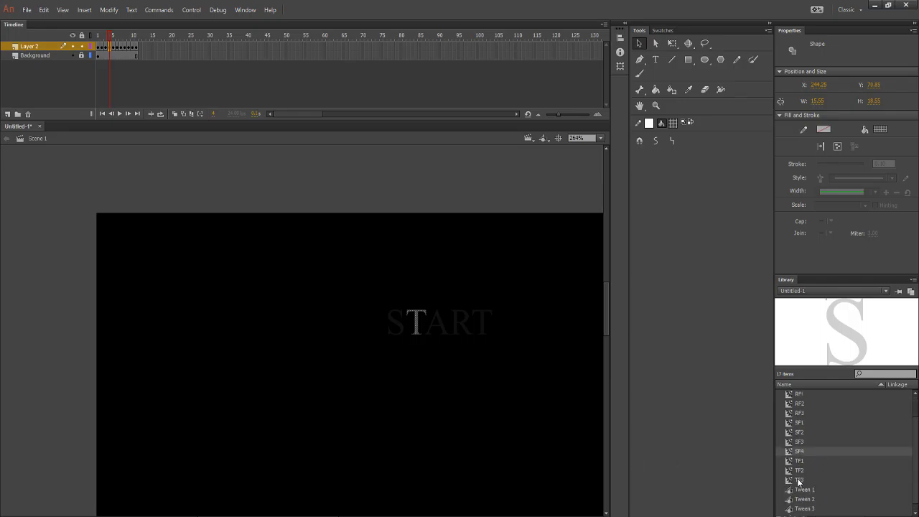
left_click(799, 481)
right_click(799, 481)
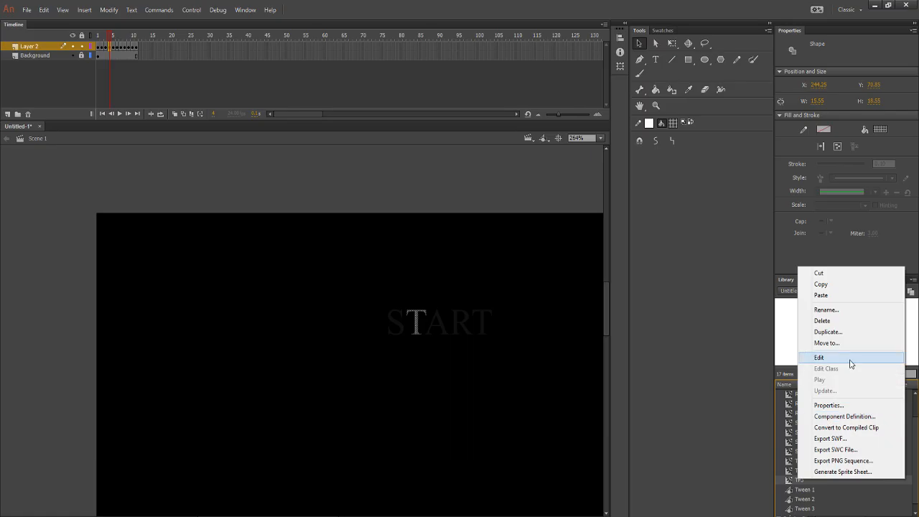
left_click(837, 321)
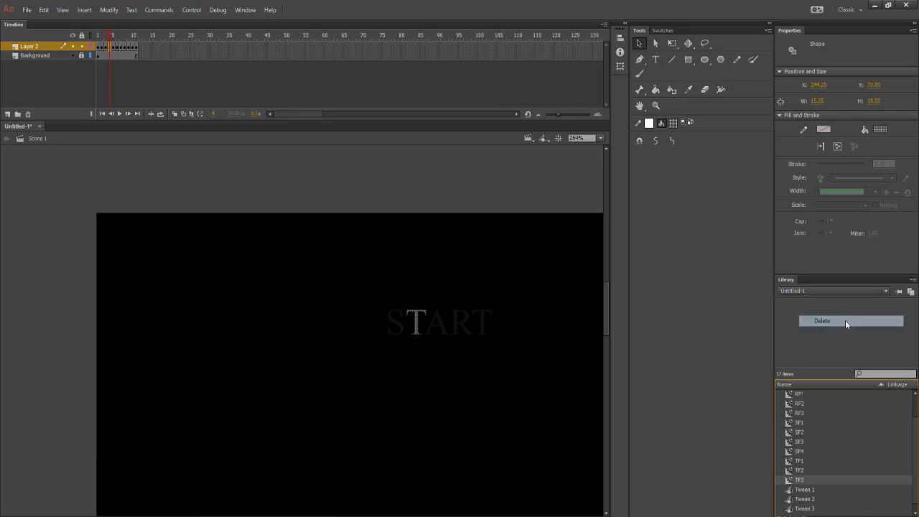
Delete all remaining A, R, S and T letter movie clips from the library, leaving only the Tween symbols.
left_click(802, 473)
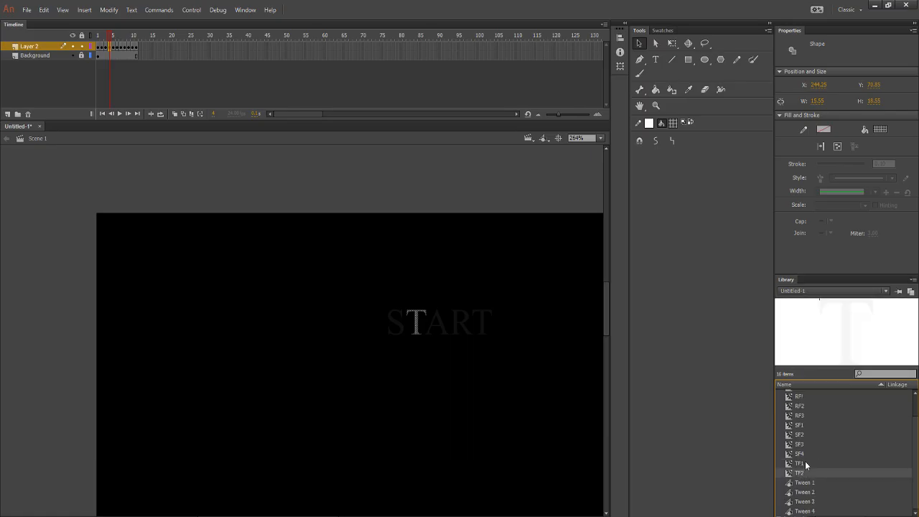
left_click(805, 461, "ctrl")
left_click(806, 454, "ctrl")
left_click(807, 445, "ctrl")
left_click(807, 435, "ctrl")
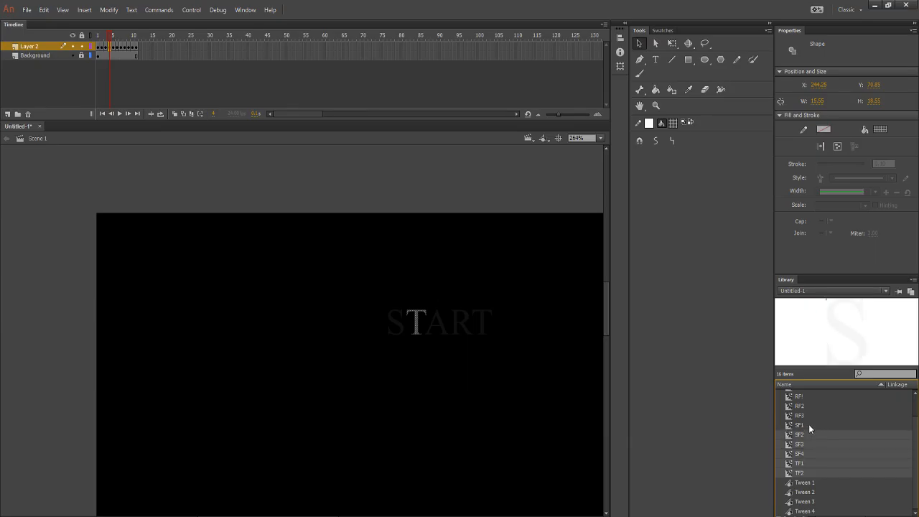
left_click(809, 425, "ctrl")
left_click(811, 415, "ctrl")
scroll(810, 414, "up", 1)
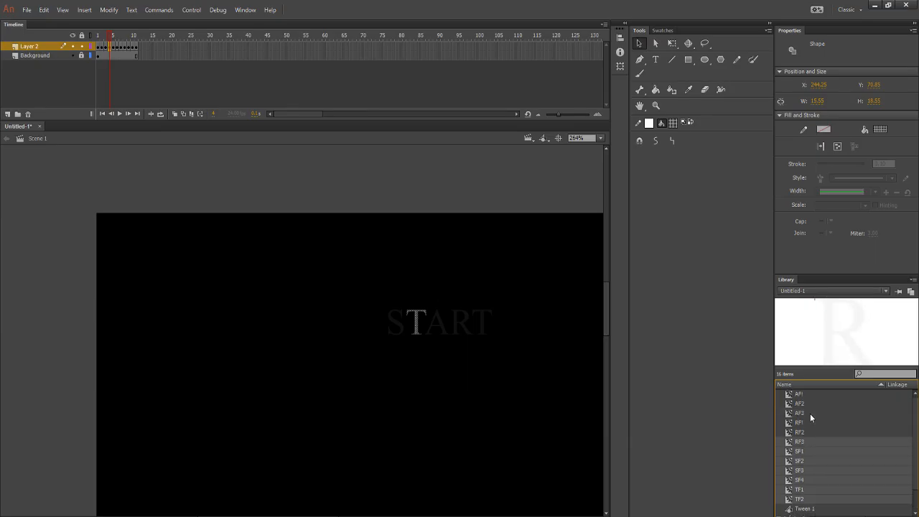
left_click(808, 432, "ctrl")
left_click(809, 422, "ctrl")
left_click(810, 413, "ctrl")
left_click(811, 404, "ctrl")
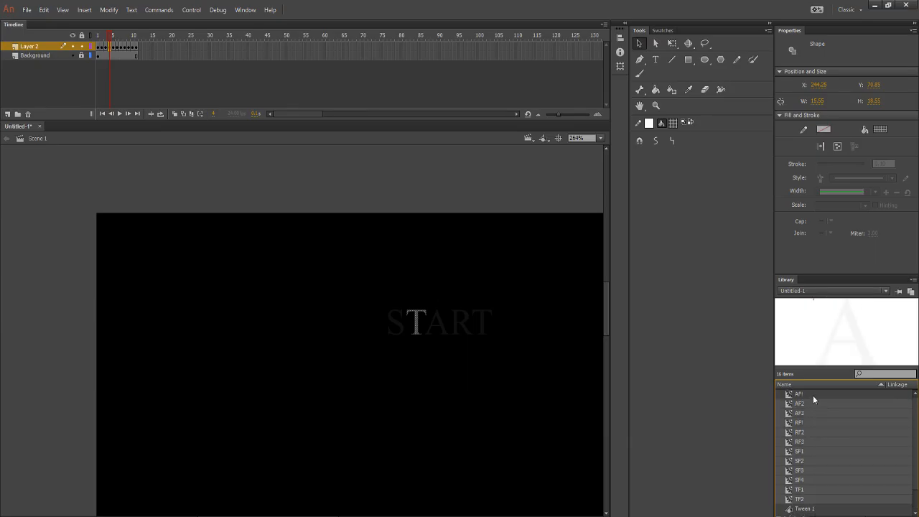
left_click(813, 395, "ctrl")
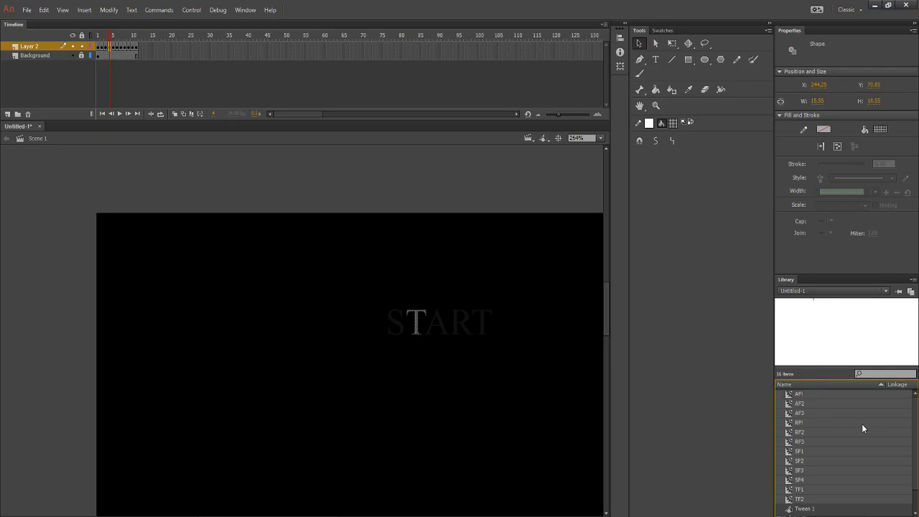
scroll(862, 423, "down", 1)
key("Delete")
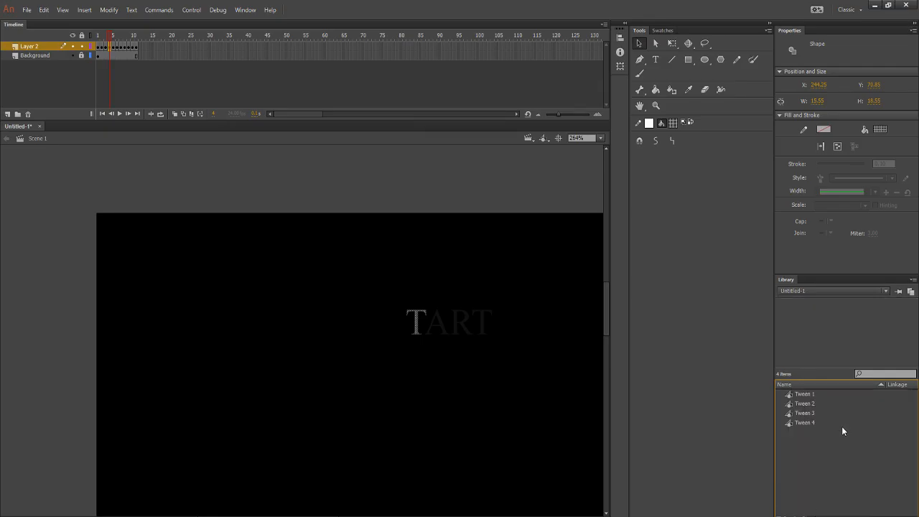
Delete the four Tween symbols from the library.
left_click(812, 394)
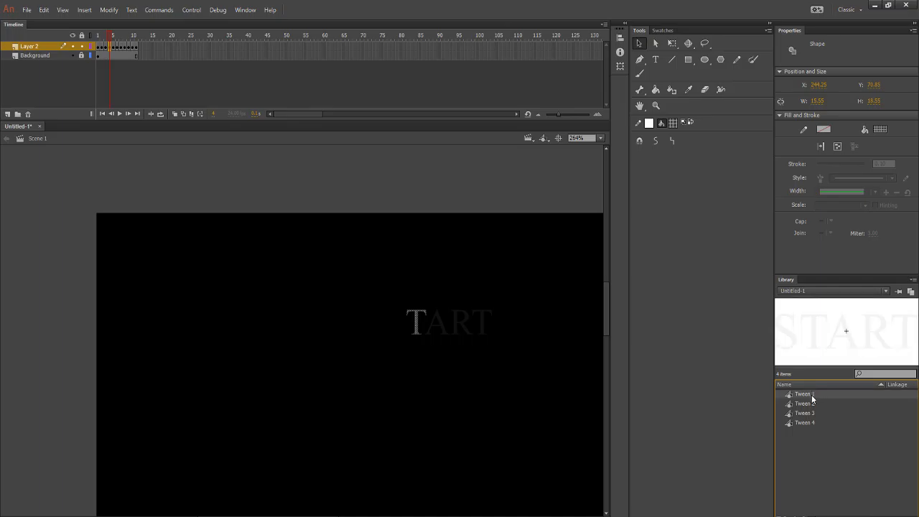
left_click(812, 402, "ctrl")
left_click(813, 413, "ctrl")
left_click(811, 423, "ctrl")
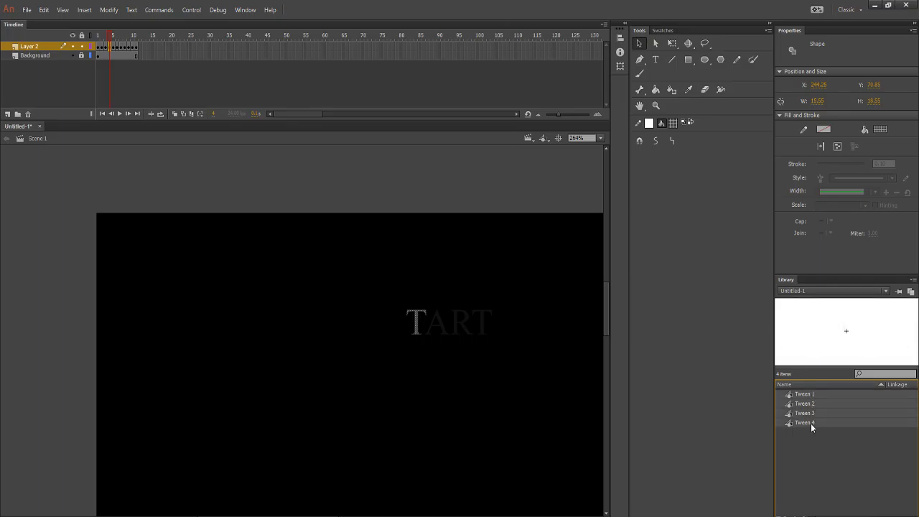
key("Delete")
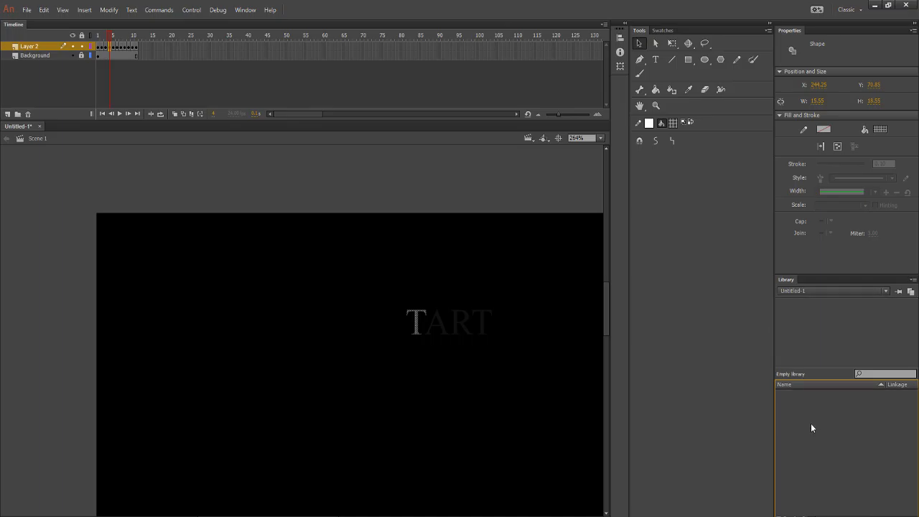
Play back the START fade-in from frame 1 of the timeline.
left_click(393, 325)
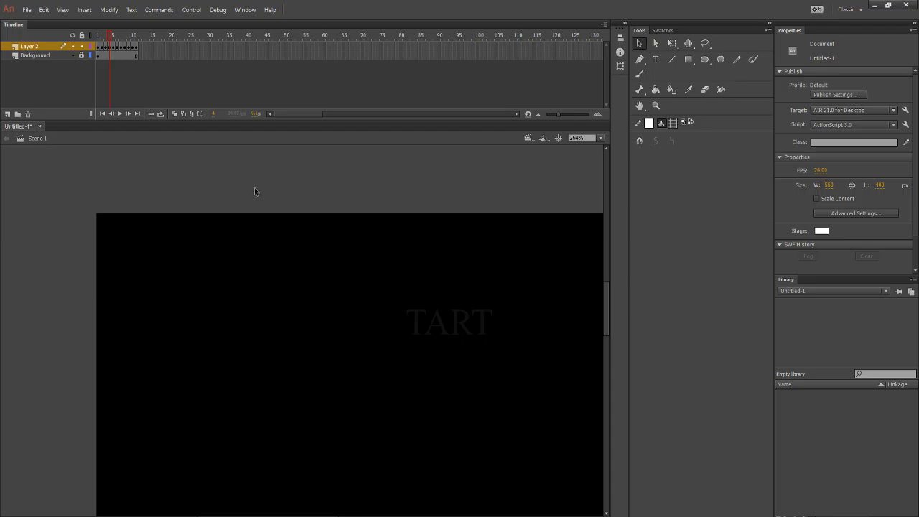
left_click(98, 36)
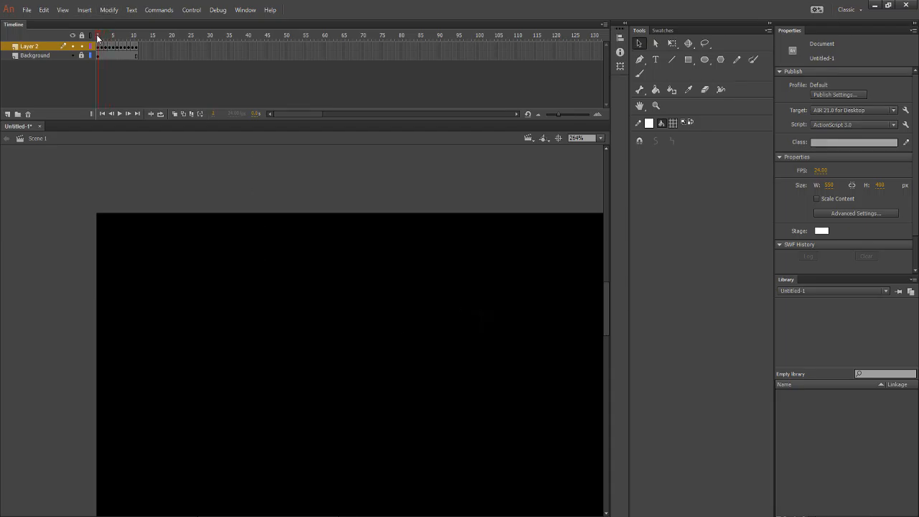
key("Return")
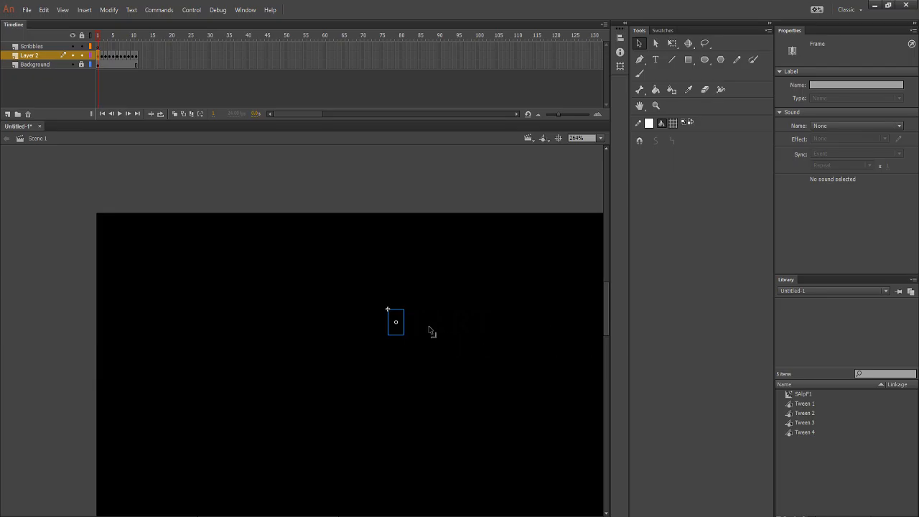
left_click(99, 38)
key("Return")
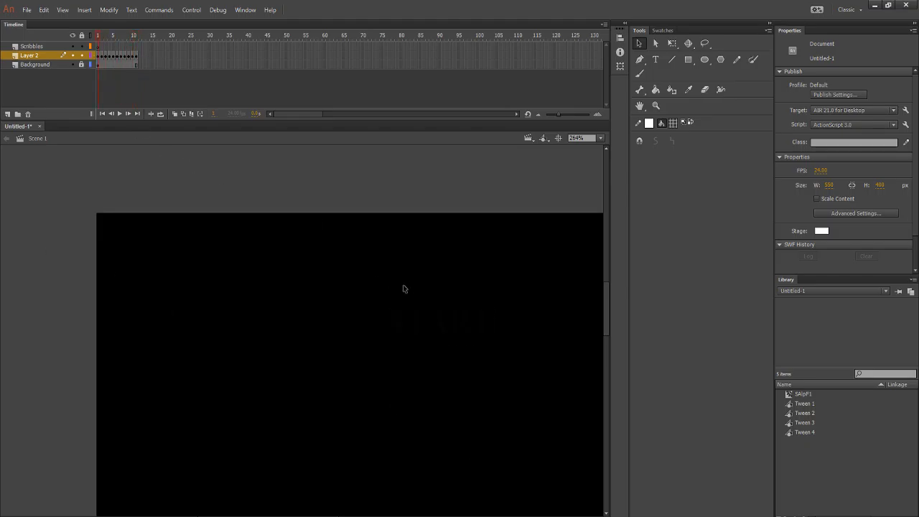
Cut the letter T out of the START text on frame 1 of Layer 2.
scroll(413, 316, "up", 2)
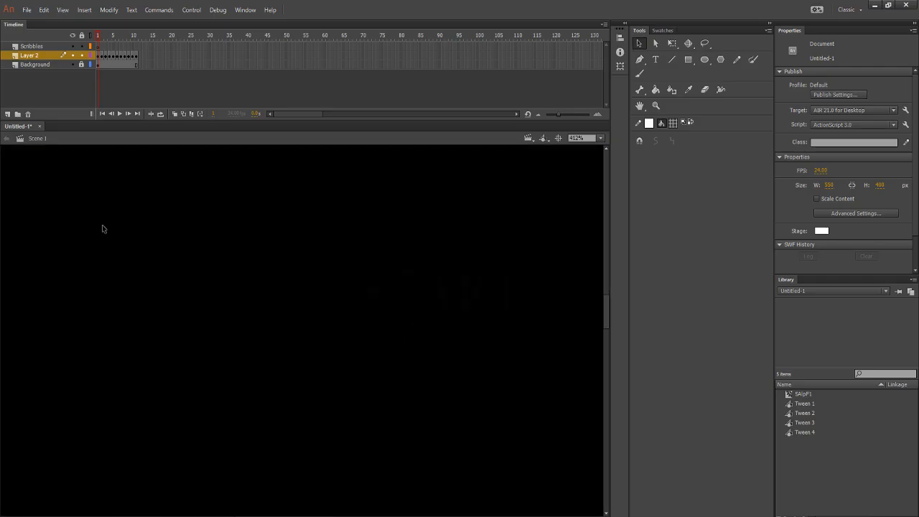
left_click(101, 56)
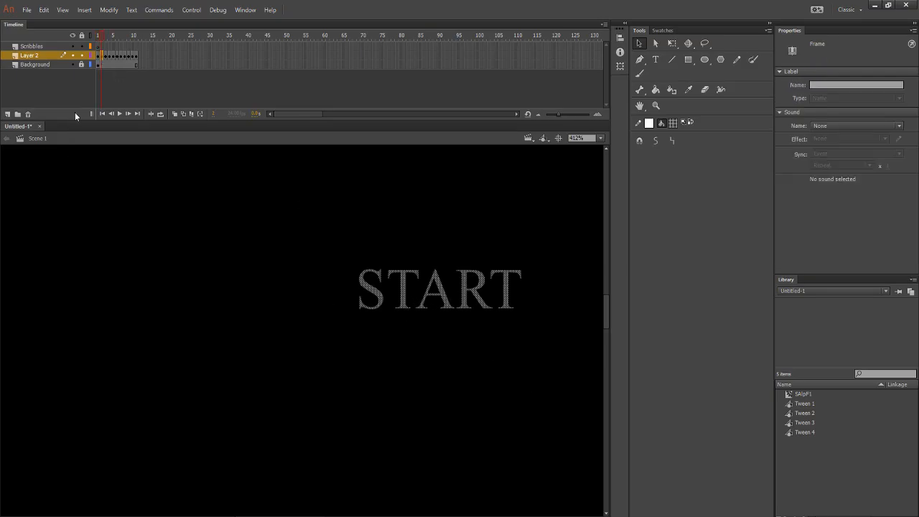
left_click(98, 56)
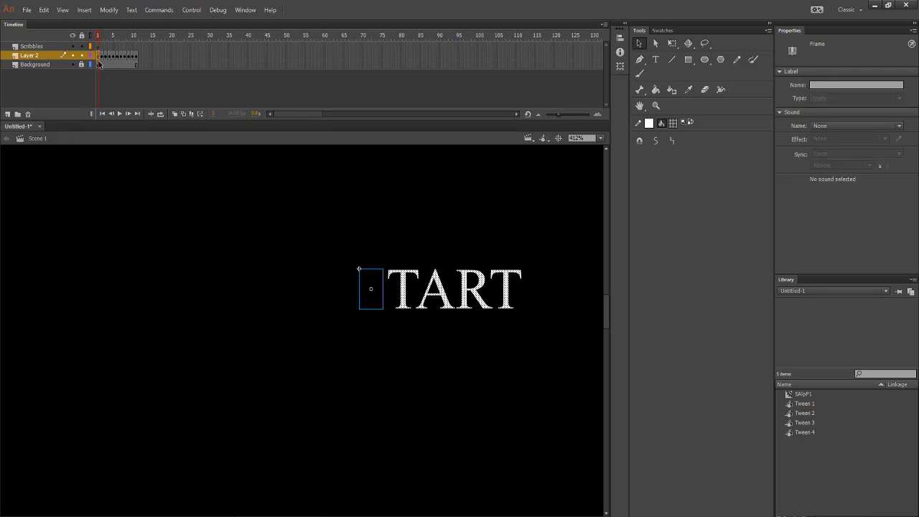
left_click(410, 333)
left_click(406, 309)
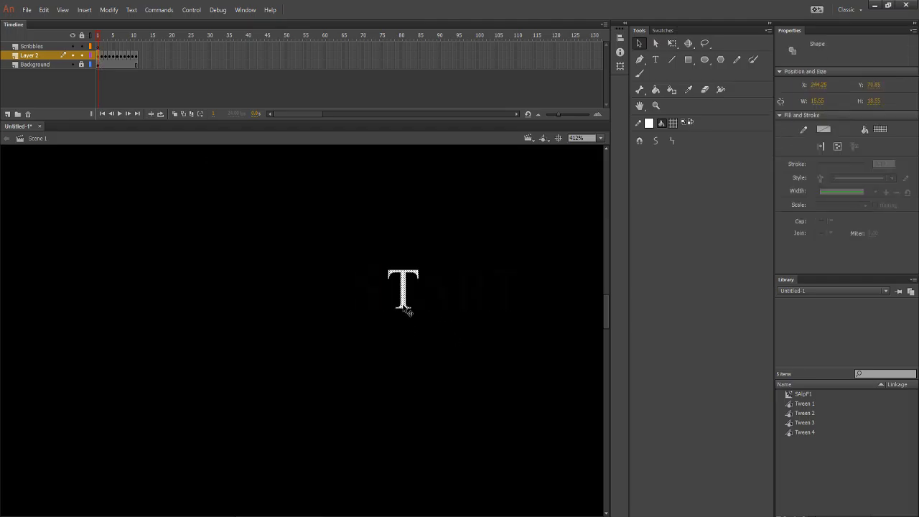
left_click(402, 322)
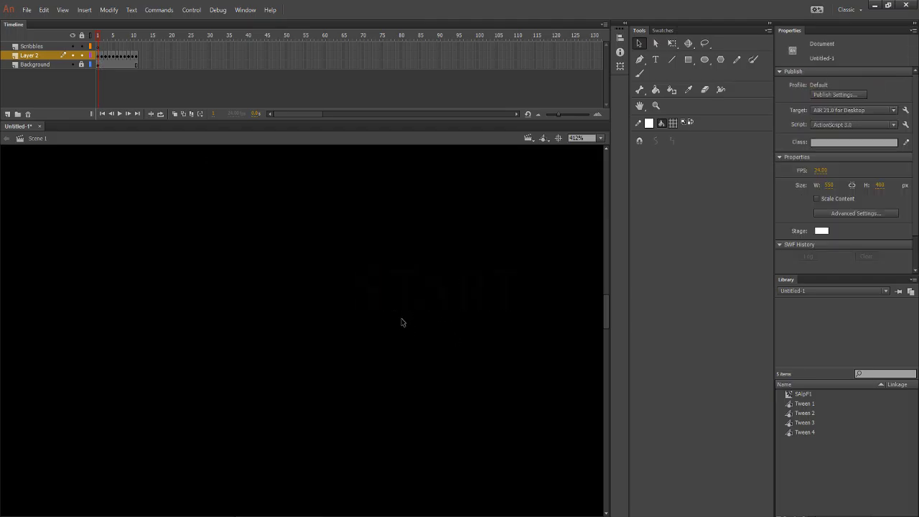
left_click(402, 310)
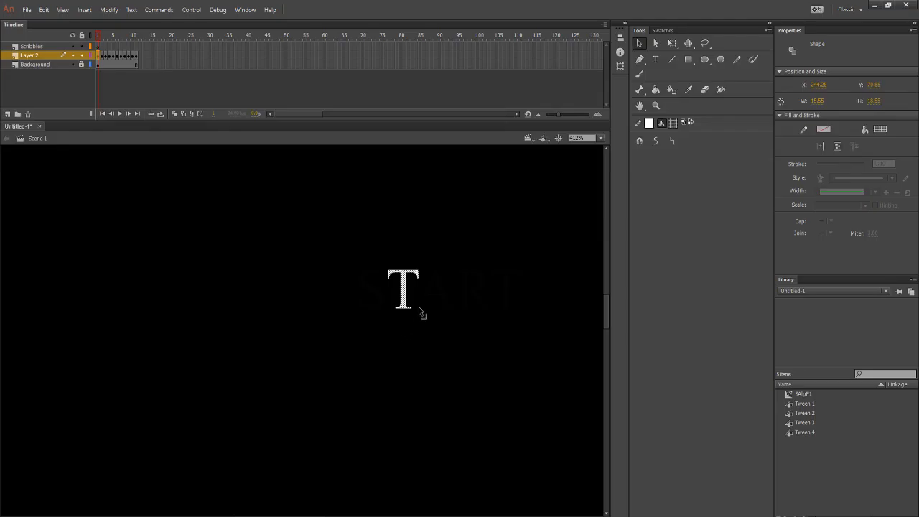
left_click(423, 344)
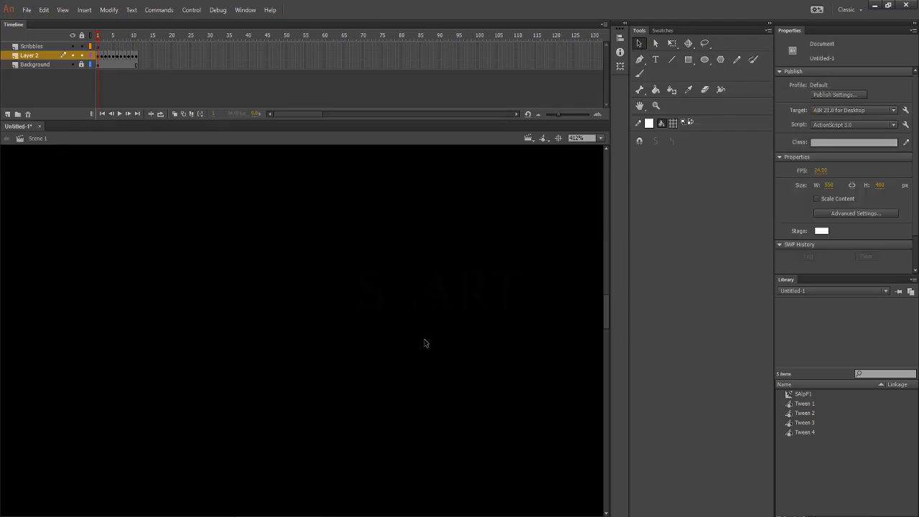
Insert a keyframe at frame 12 of Layer 2 and extend the Background layer to about frame 128.
right_click(141, 60)
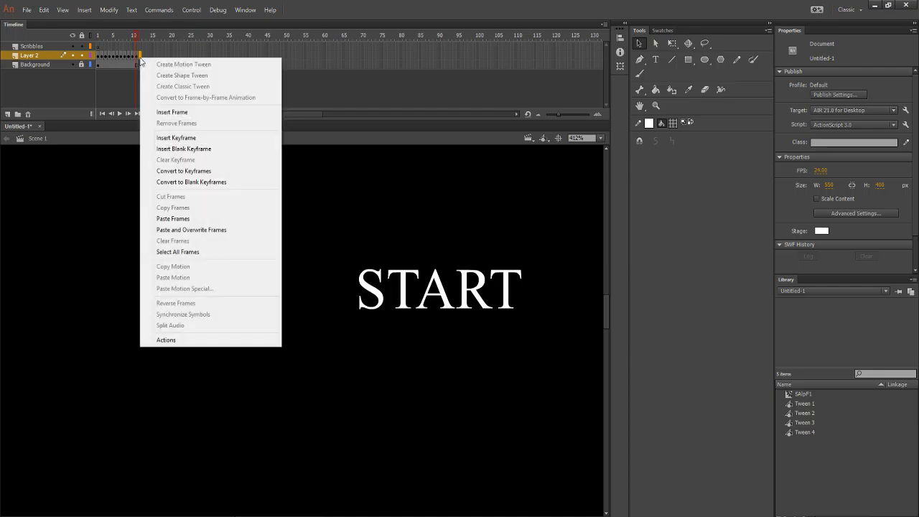
left_click(183, 138)
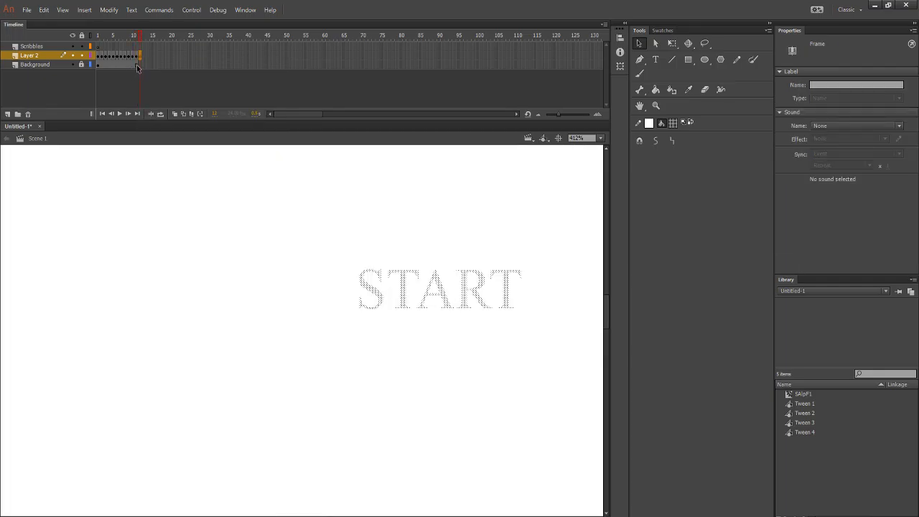
left_click(137, 65)
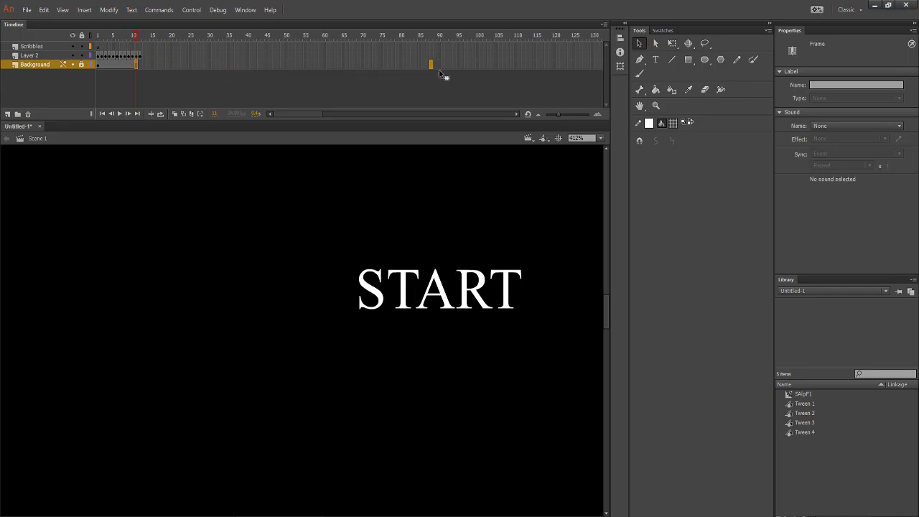
left_click_drag(576, 71, 585, 72)
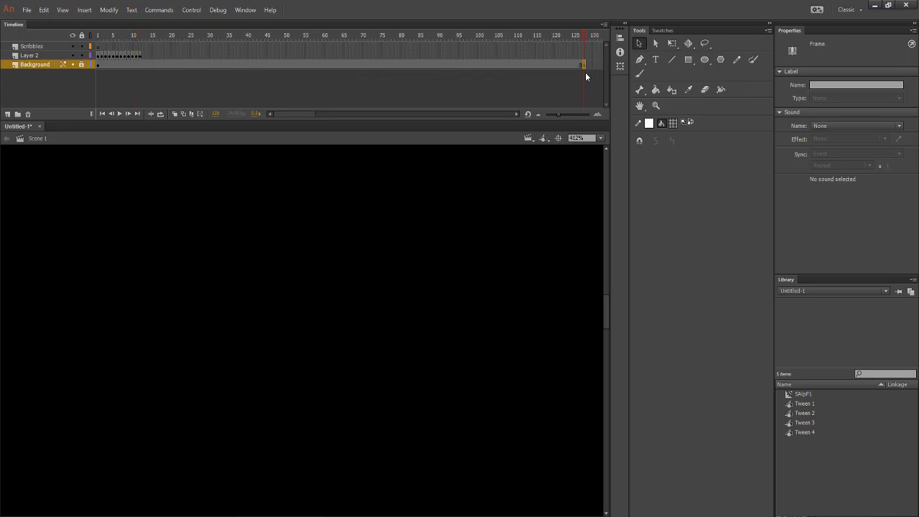
Replace the START keyframe at frame 12 of Layer 2 with a blank keyframe.
left_click(140, 56)
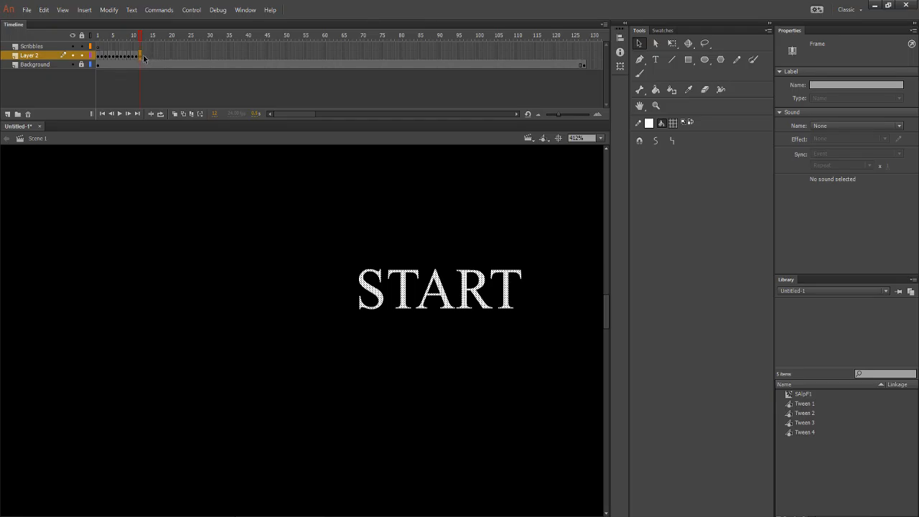
key("ctrl+z")
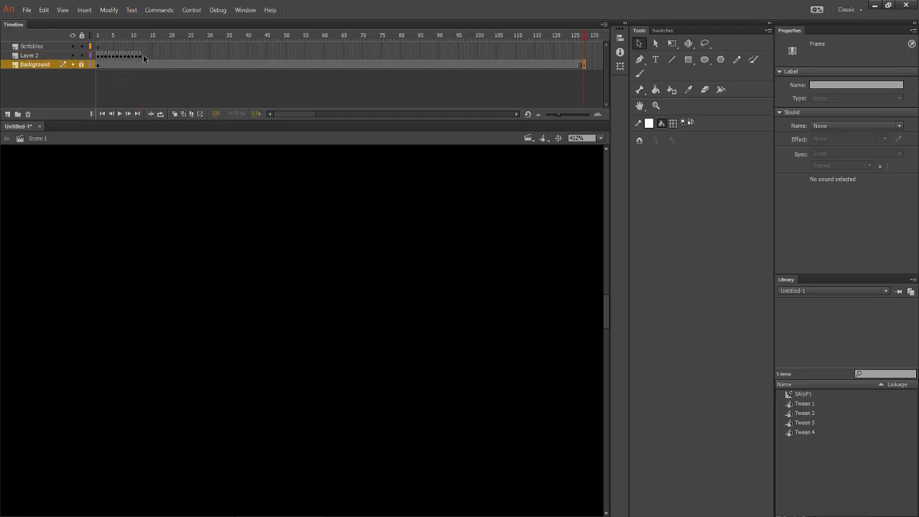
left_click(140, 57)
right_click(140, 55)
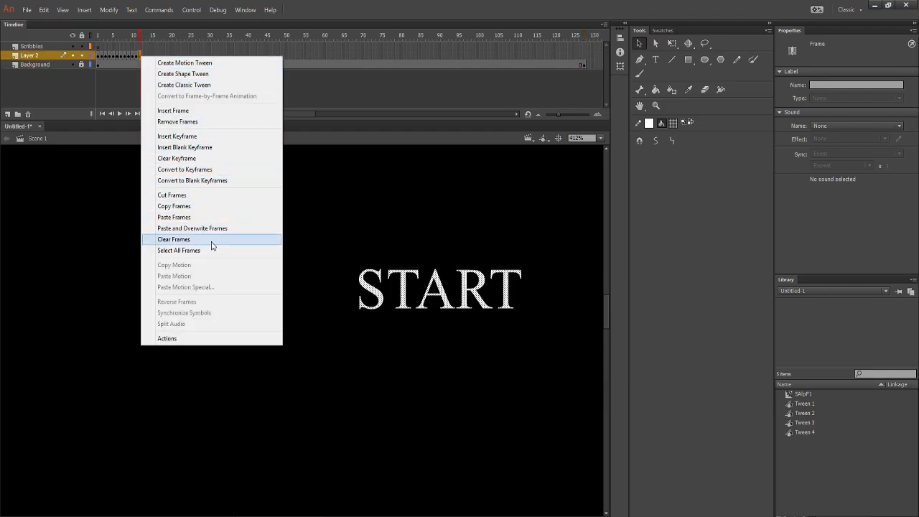
left_click(208, 122)
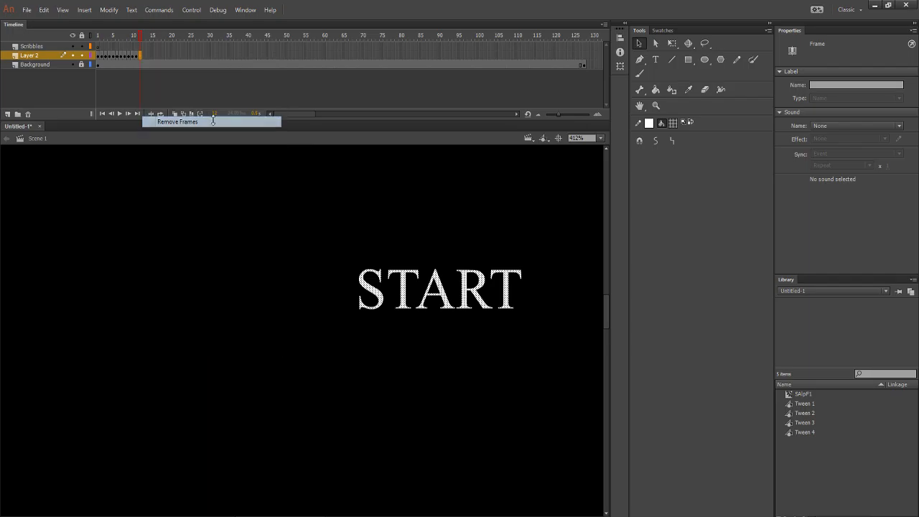
left_click(136, 56)
right_click(140, 56)
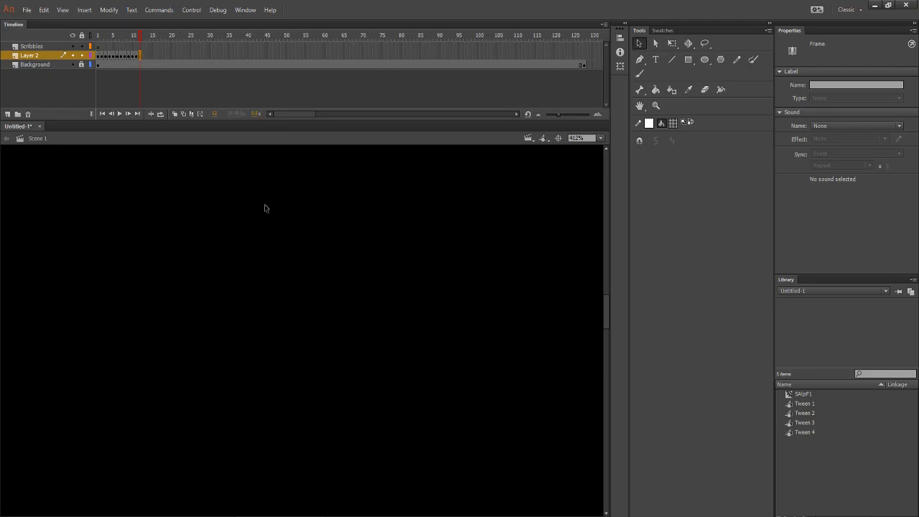
Paste the cut letter T in place on frame 12 of Layer 2.
right_click(300, 257)
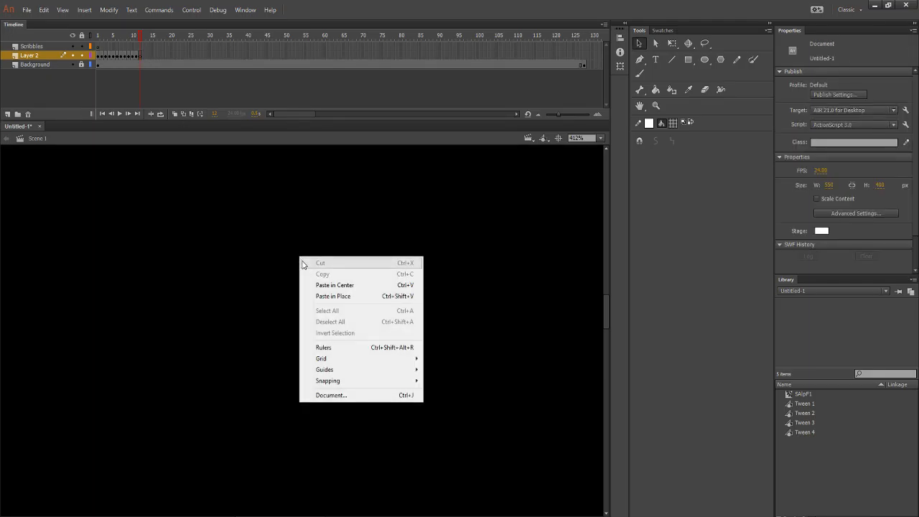
left_click(327, 296)
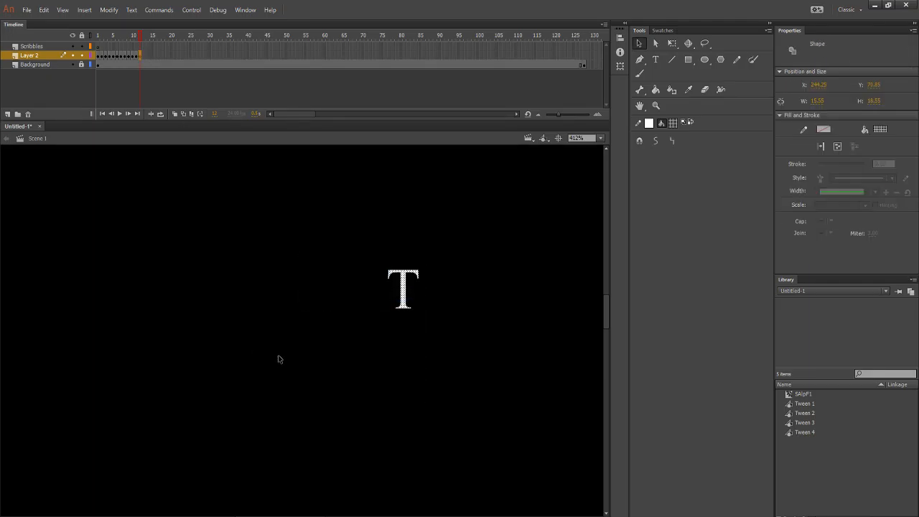
left_click(303, 294)
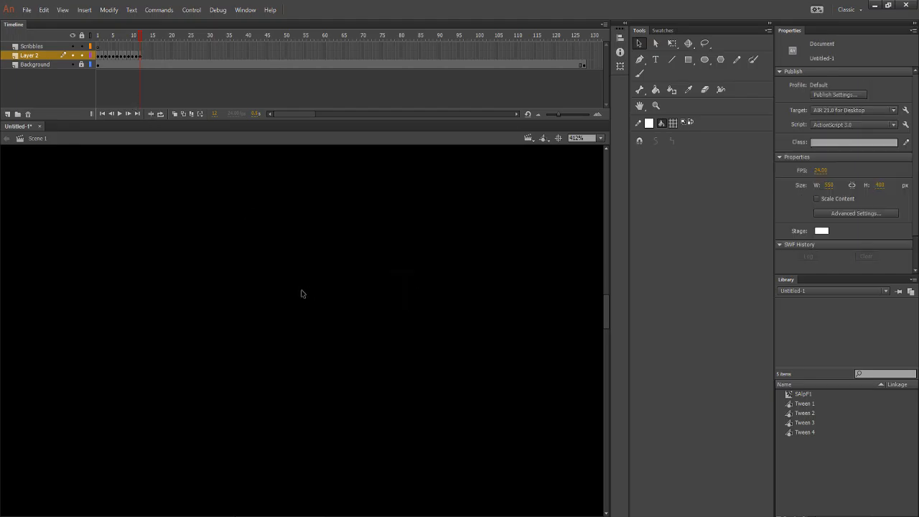
Cut the letter T out of the START text on frame 2 of Layer 2.
left_click_drag(141, 34, 142, 38)
left_click_drag(140, 38, 97, 41)
left_click_drag(97, 41, 102, 41)
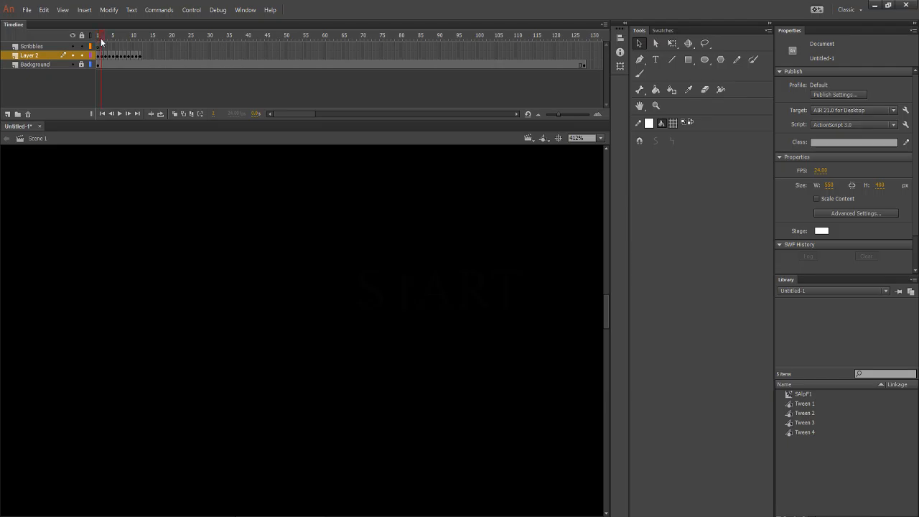
left_click(404, 280)
key("Delete")
Insert a blank keyframe at frame 13 of Layer 2 and paste the letter T there in place.
right_click(144, 56)
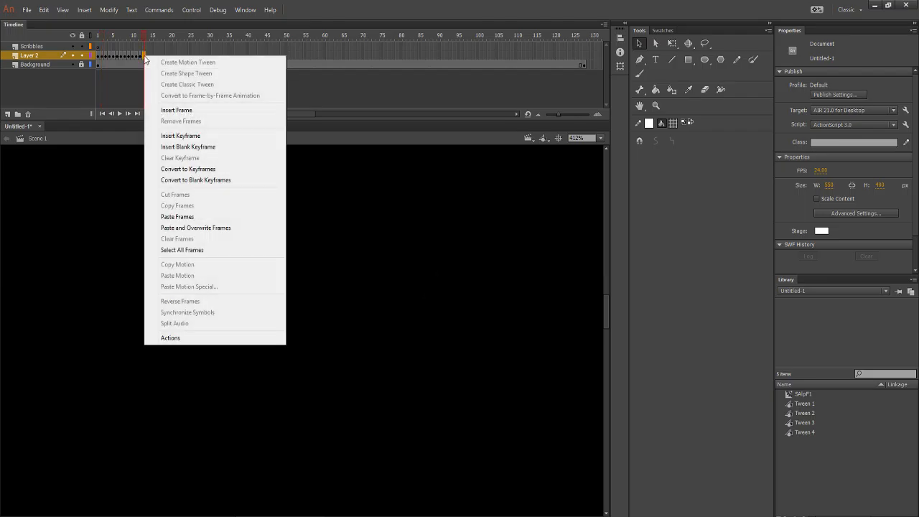
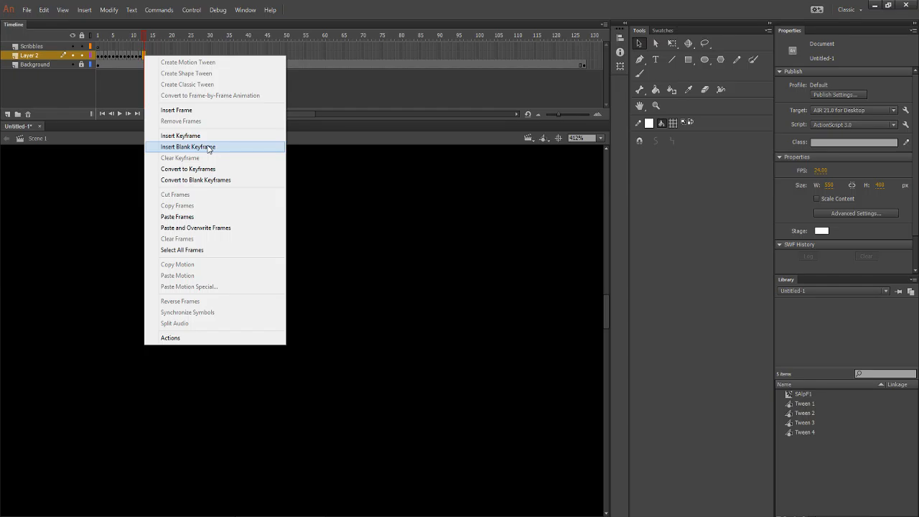
left_click(196, 146)
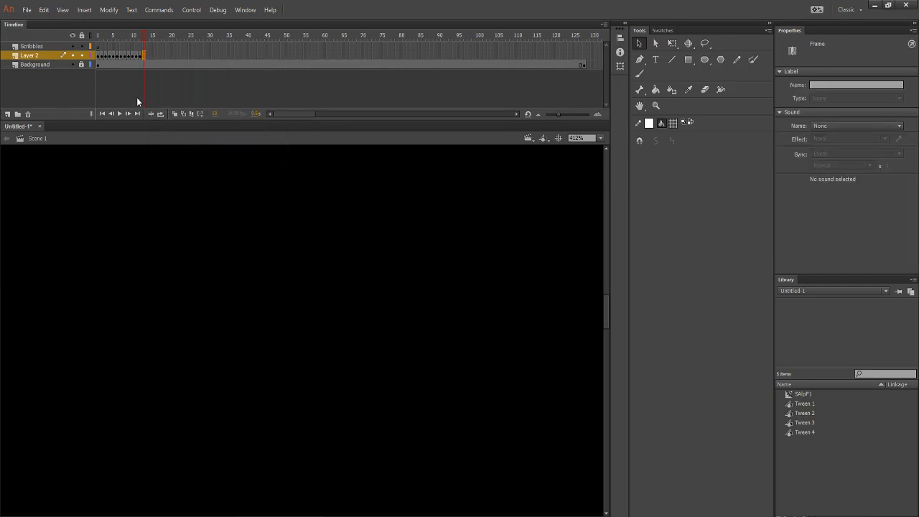
right_click(268, 265)
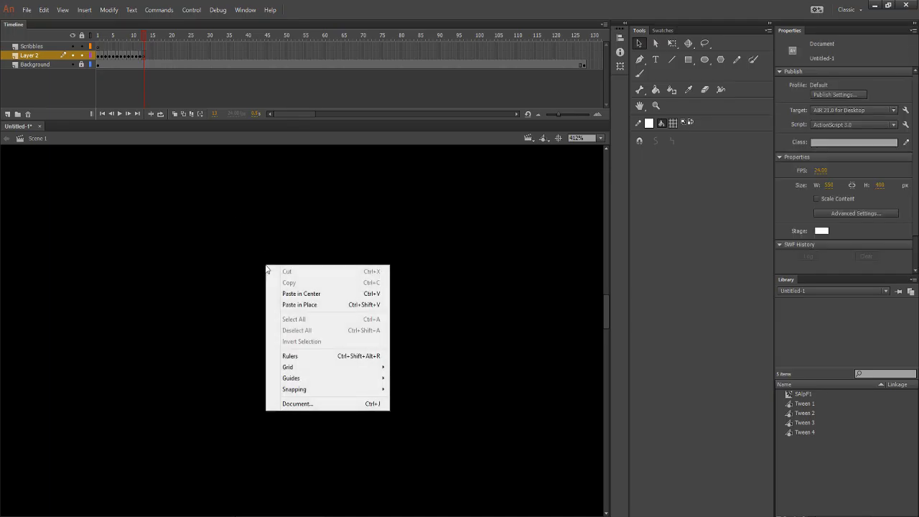
left_click(292, 305)
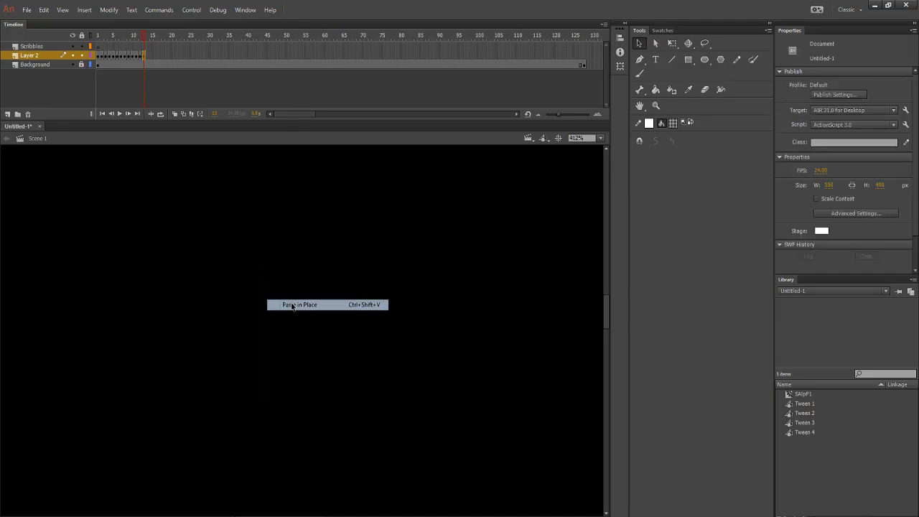
Cut the letter T out of the START text on frame 4 of Layer 2.
left_click(142, 36)
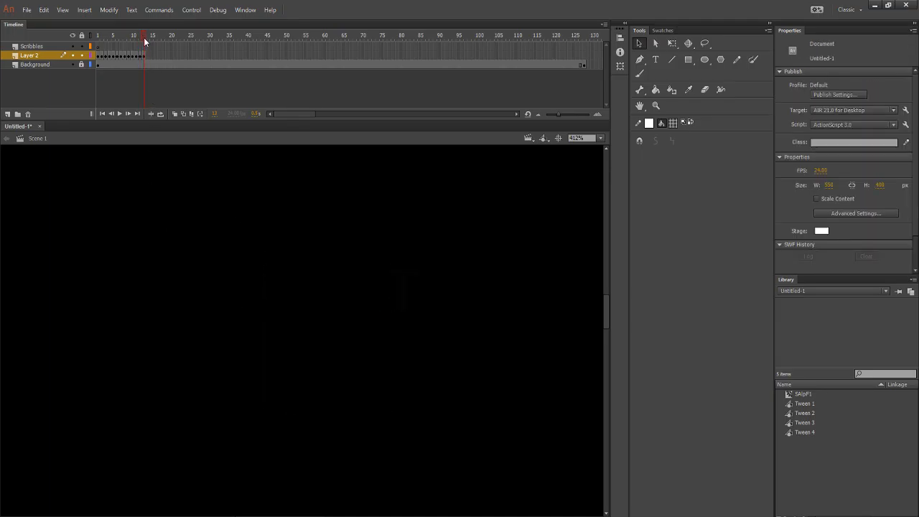
left_click_drag(148, 39, 112, 35)
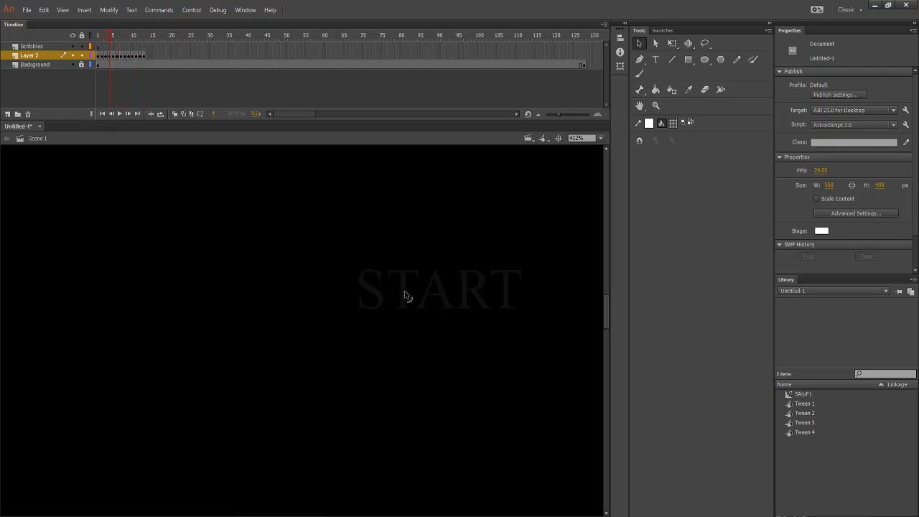
left_click(406, 297)
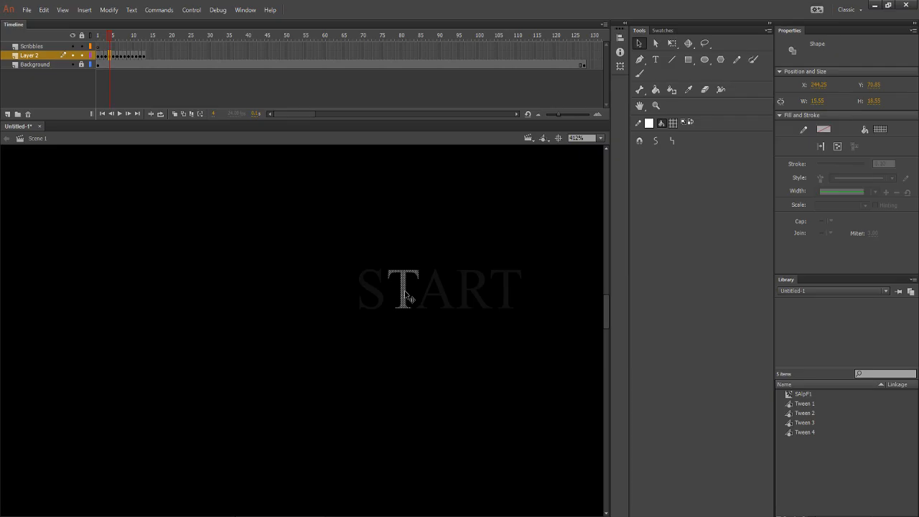
key("Delete")
Insert a blank keyframe at frame 14 of Layer 2 and paste the letter T there in place.
right_click(148, 56)
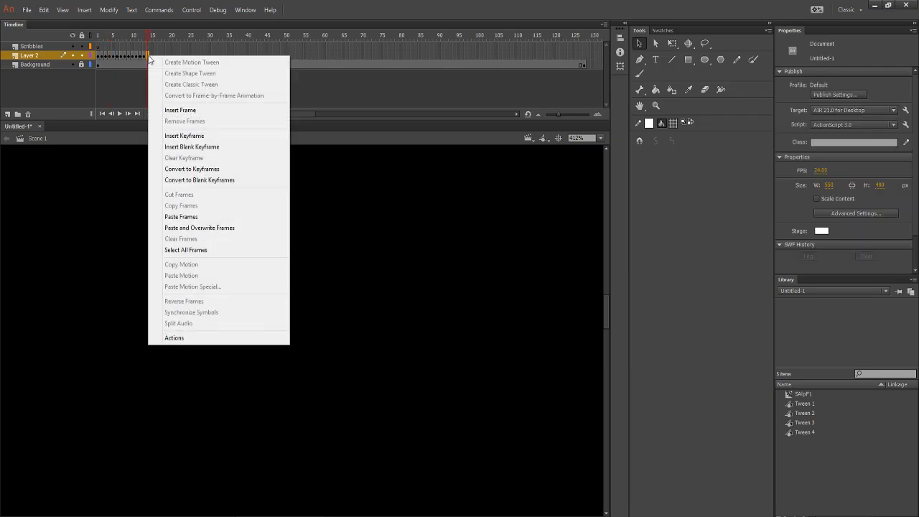
left_click(206, 146)
right_click(271, 225)
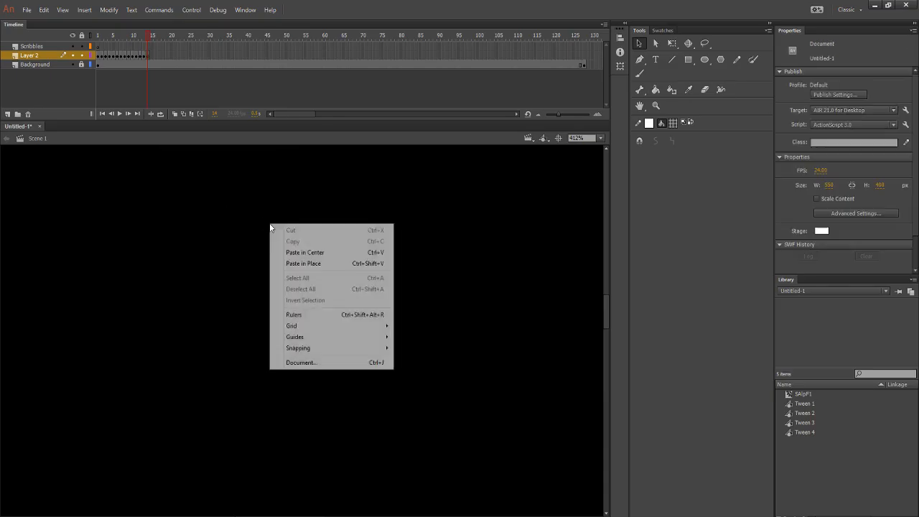
left_click(307, 263)
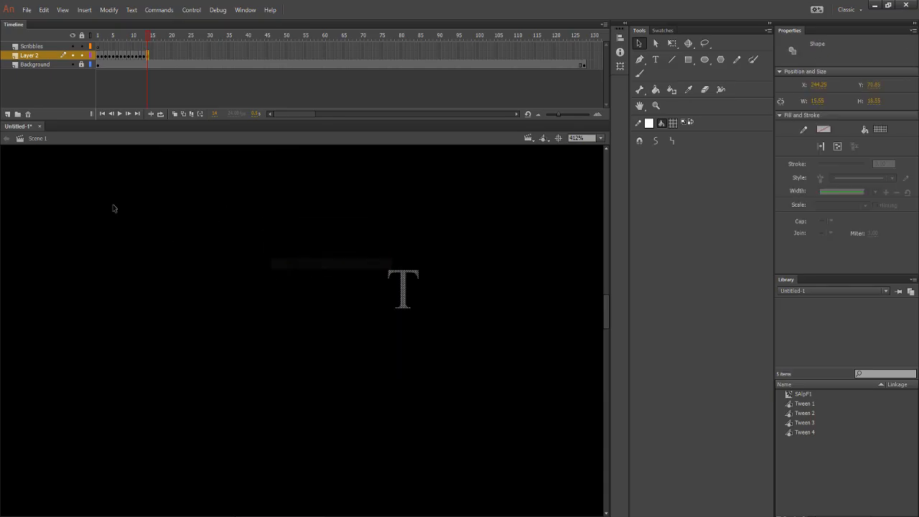
Compare the START text on frames 1 to 4 of Layer 2 to check which stages still contain the T.
left_click(98, 58)
left_click(102, 57)
left_click(109, 58)
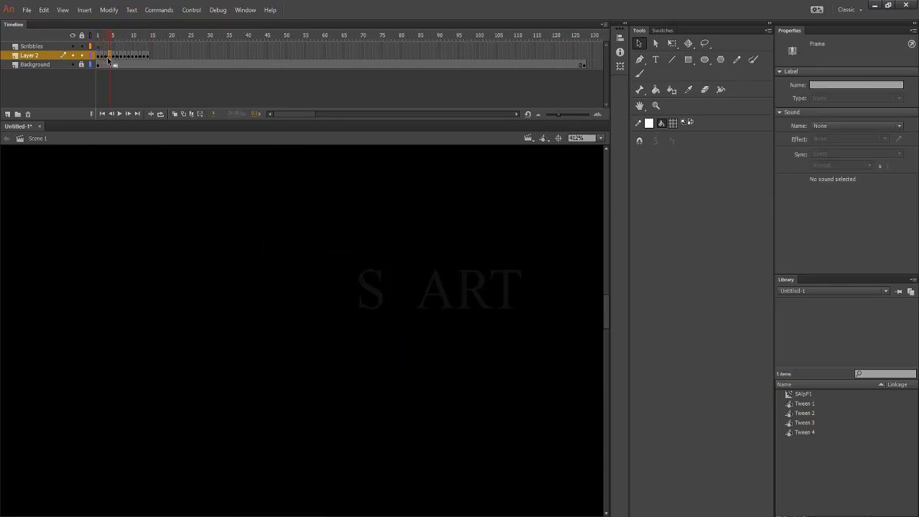
left_click(107, 57)
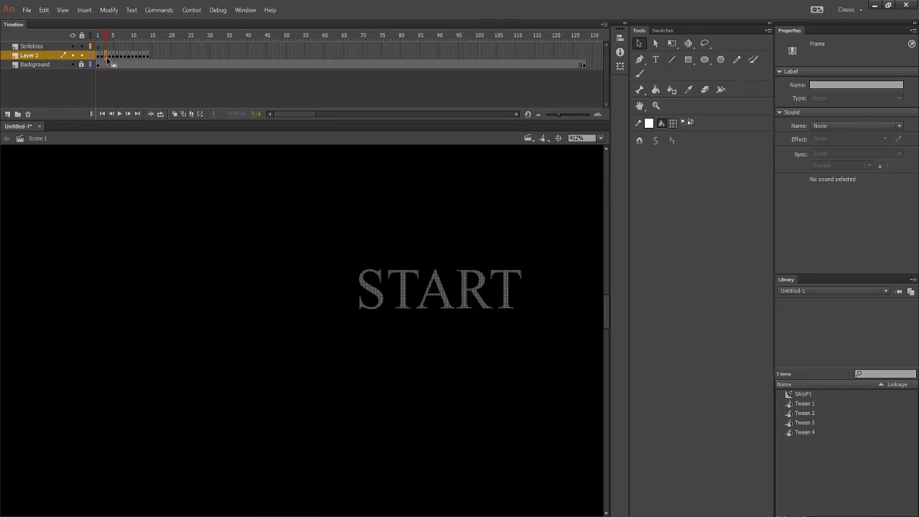
left_click(102, 58)
left_click(98, 58)
left_click(102, 57)
left_click(105, 57)
left_click(102, 58)
Examine frames 10 to 14 of Layer 2 to check the order of the pasted T fade stages.
left_click(142, 57)
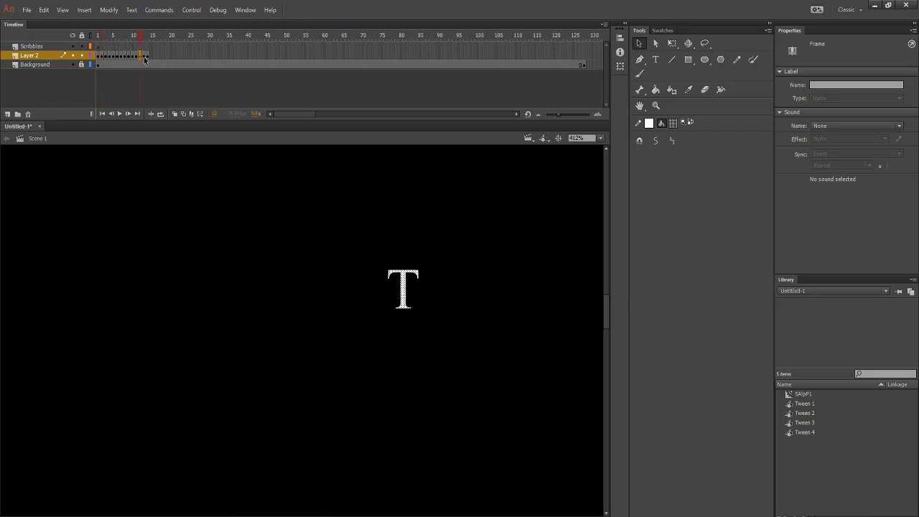
left_click(148, 58)
left_click(144, 57)
left_click(141, 57)
left_click(133, 58)
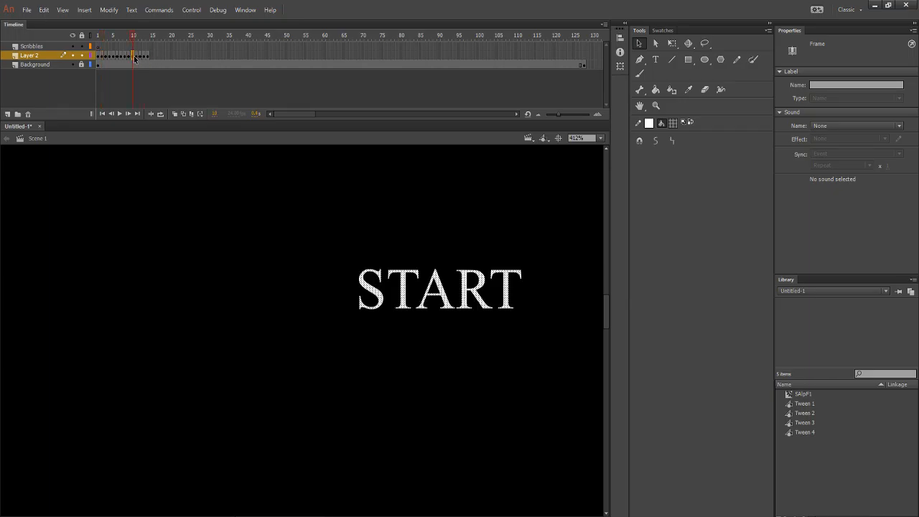
left_click(135, 56)
left_click(140, 56)
left_click(137, 58)
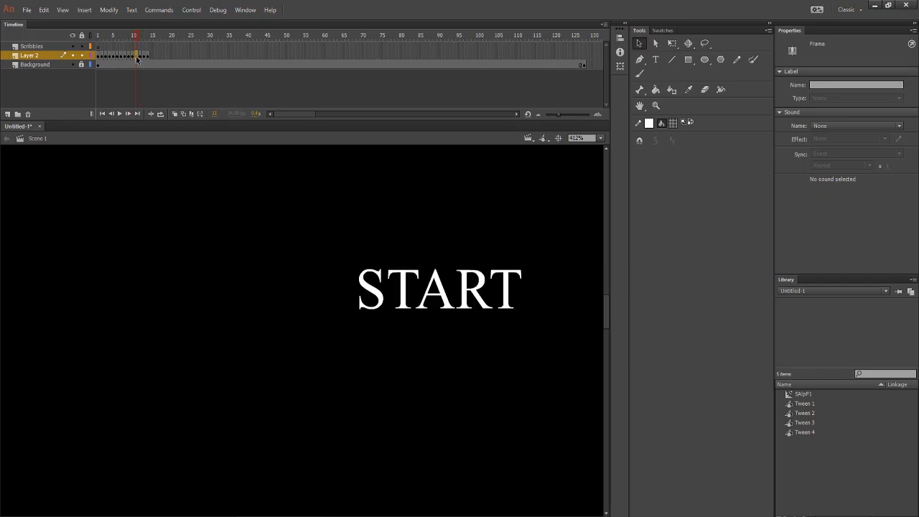
left_click(140, 58)
left_click(144, 58)
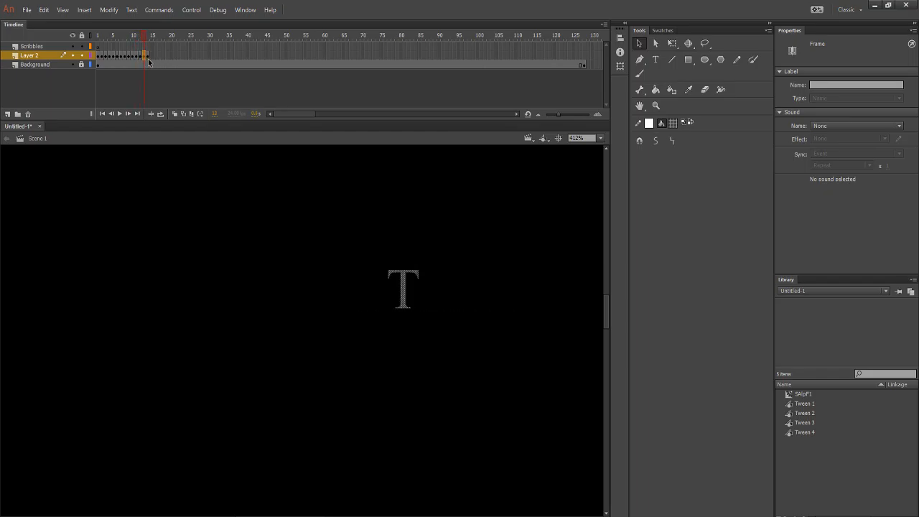
left_click(148, 60)
Review the START fade stages on frames 2 to 6 of Layer 2 for a missed letter T.
left_click(103, 57)
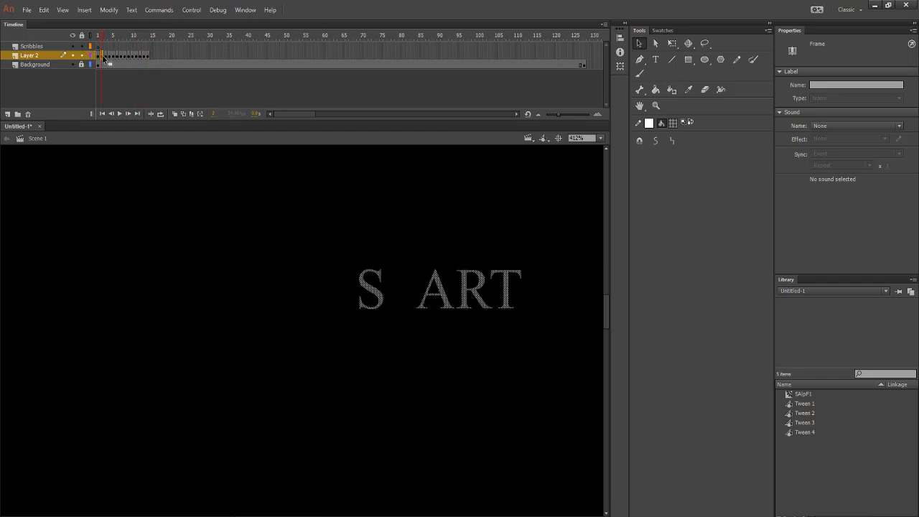
left_click(107, 58)
left_click(110, 58)
left_click(117, 59)
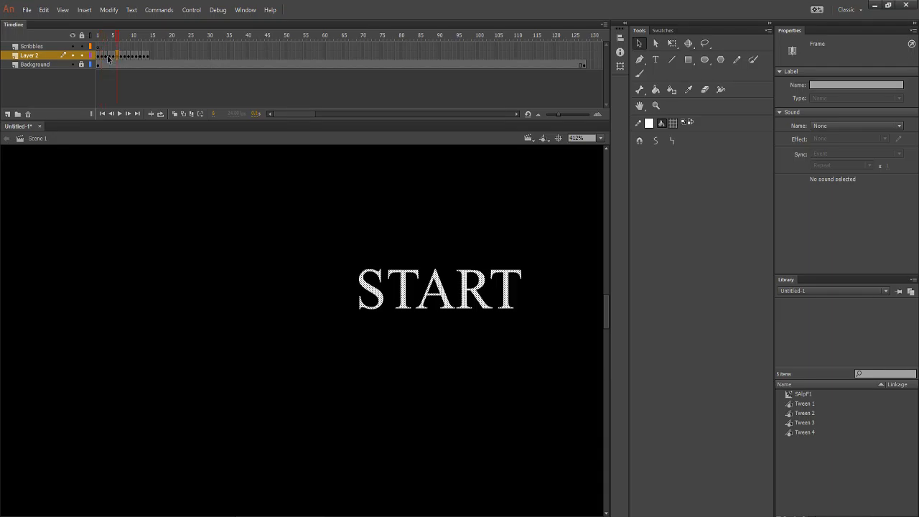
left_click(108, 58)
left_click(106, 58)
left_click(102, 58)
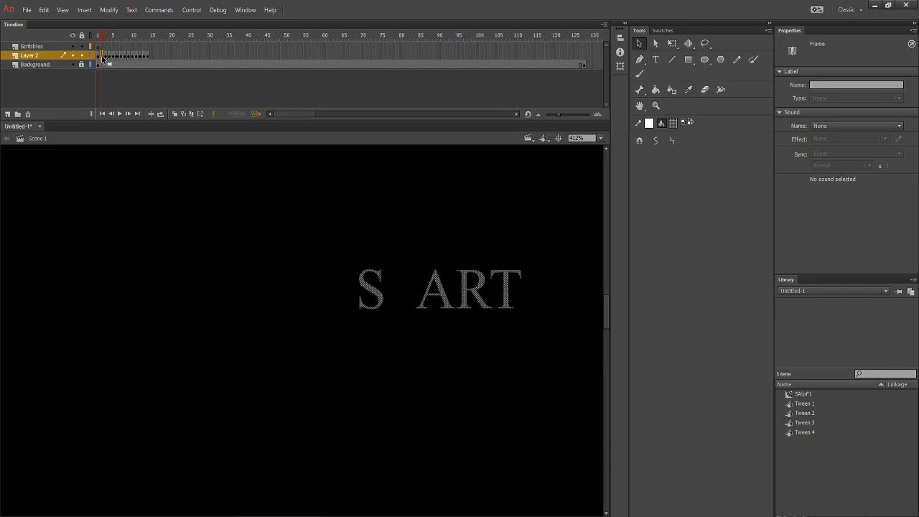
Try to cut the letter T out of the faint START text on frame 3 of Layer 2.
left_click(98, 57)
left_click(102, 57)
left_click(105, 57)
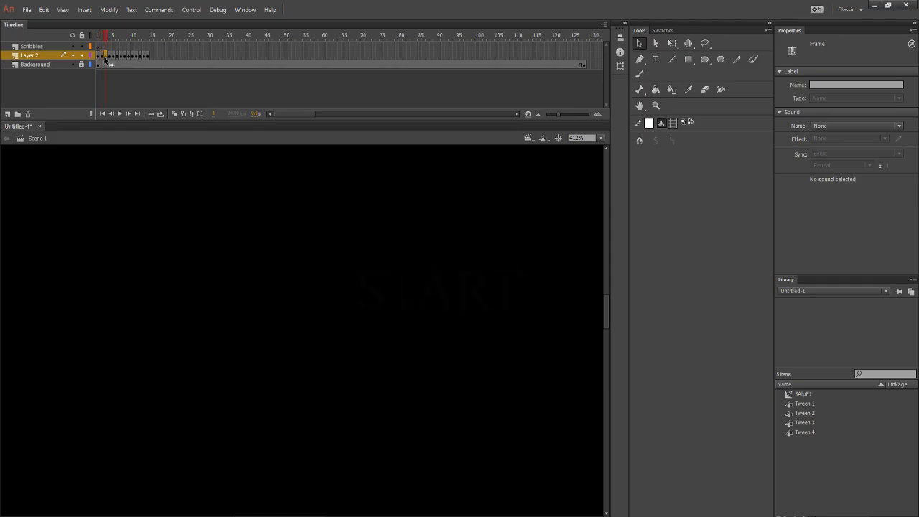
left_click(402, 290)
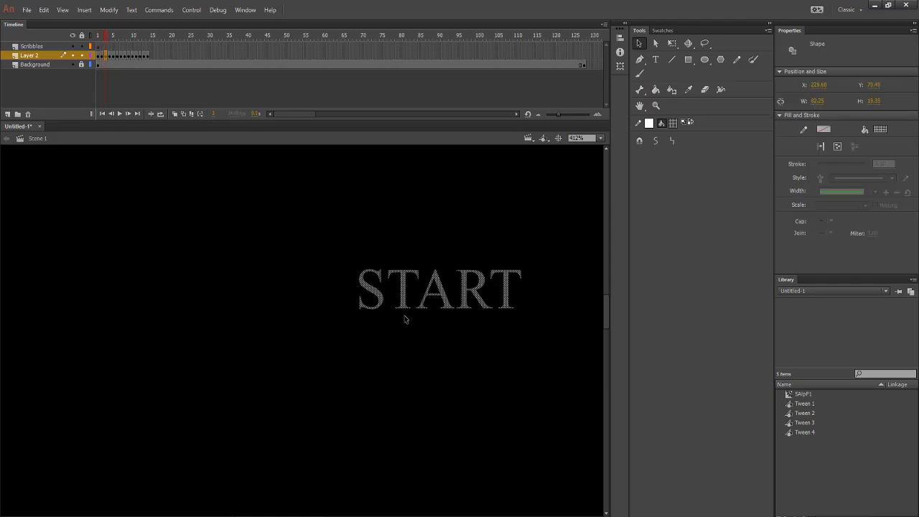
left_click(406, 313)
left_click(407, 304)
key("Delete")
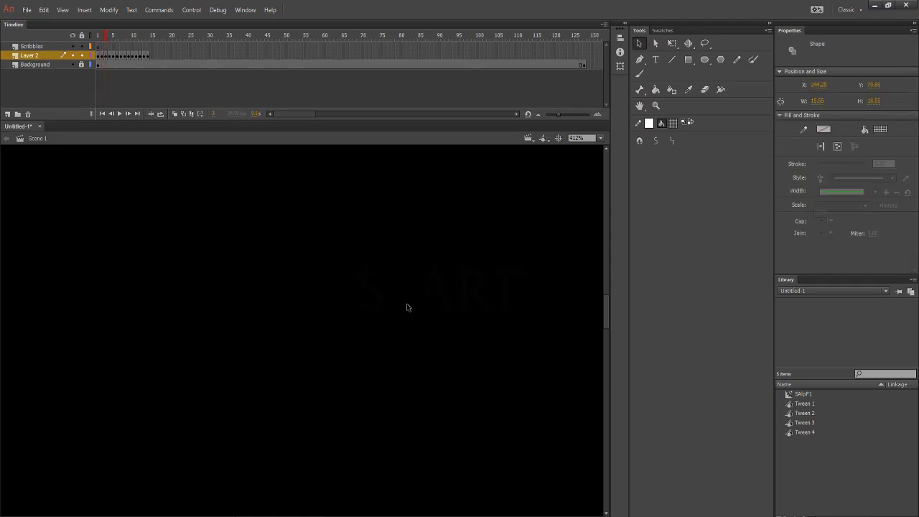
Compare the early START frames of Layer 2 with the T on frame 14.
left_click(98, 57)
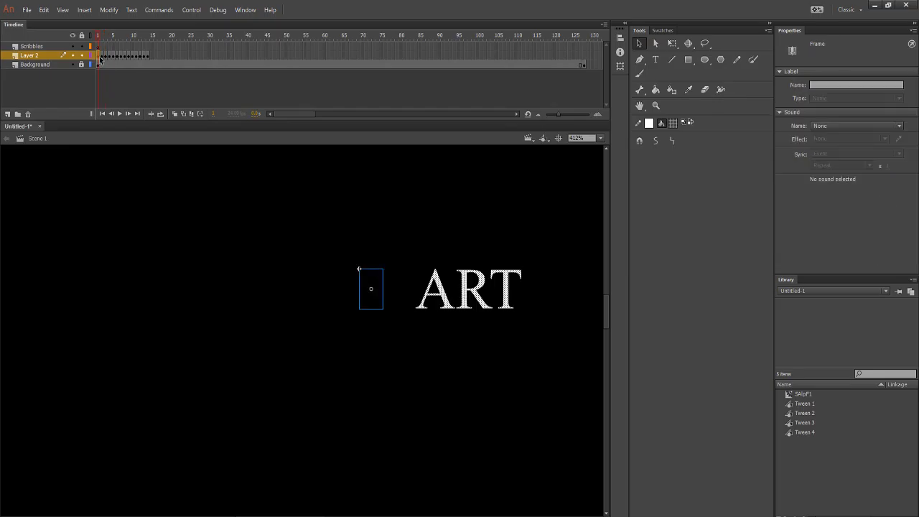
left_click(102, 57)
left_click(105, 58)
left_click(146, 64)
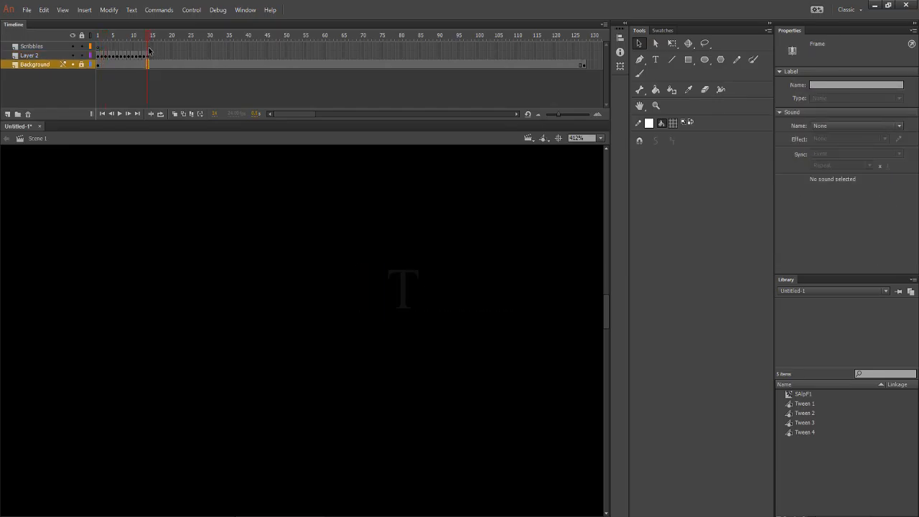
left_click(147, 38)
left_click_drag(146, 40, 112, 43)
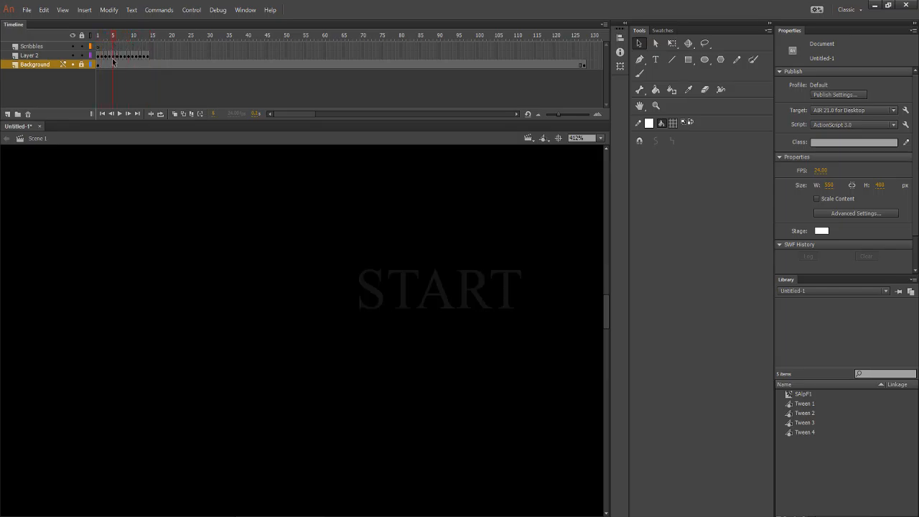
left_click(110, 56)
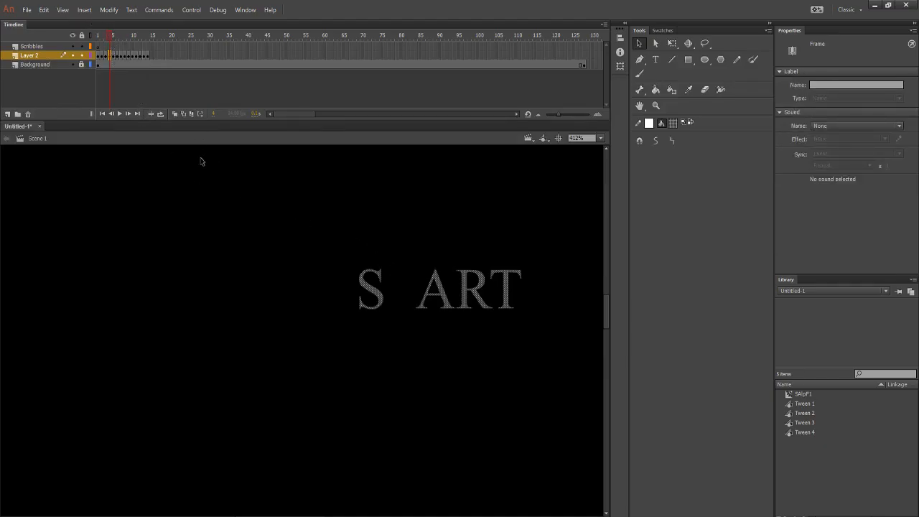
Undo the removal of the letter T from frame 3 of Layer 2.
left_click(235, 229)
key("period")
key("Return")
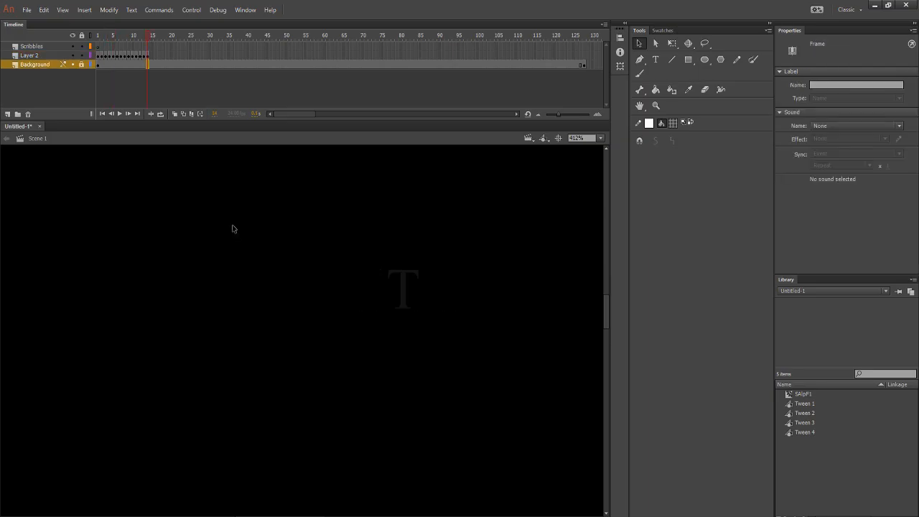
key("ctrl+z")
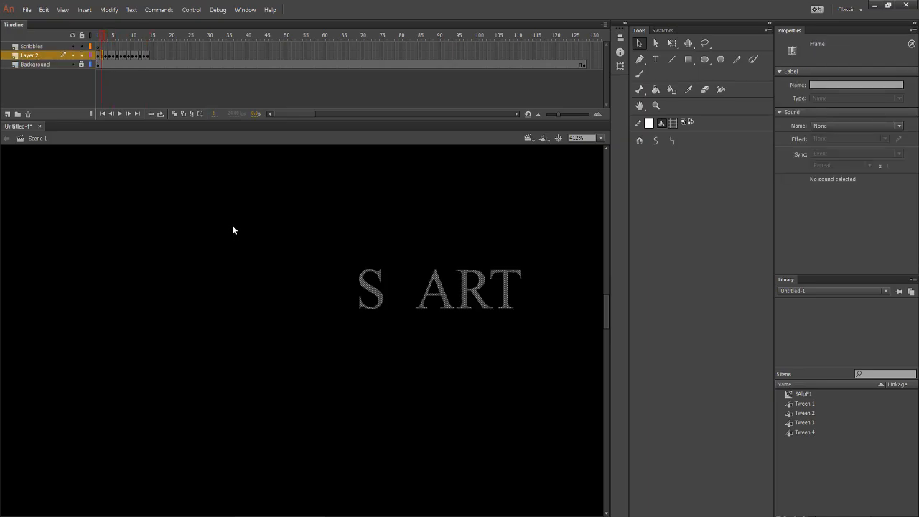
key("ctrl+z")
key("ctrl+z")
key("ctrl+z")
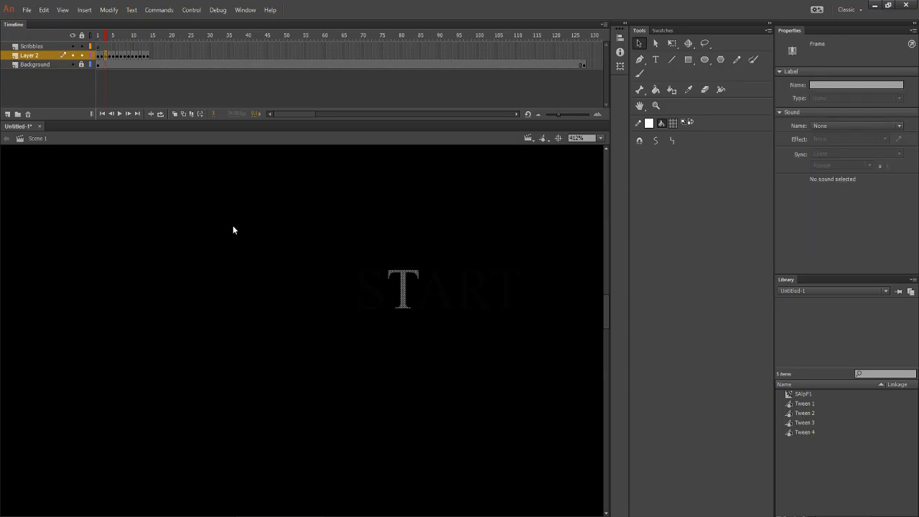
Move the T keyframe on Layer 2 from frame 14 to frame 15.
left_click(108, 38)
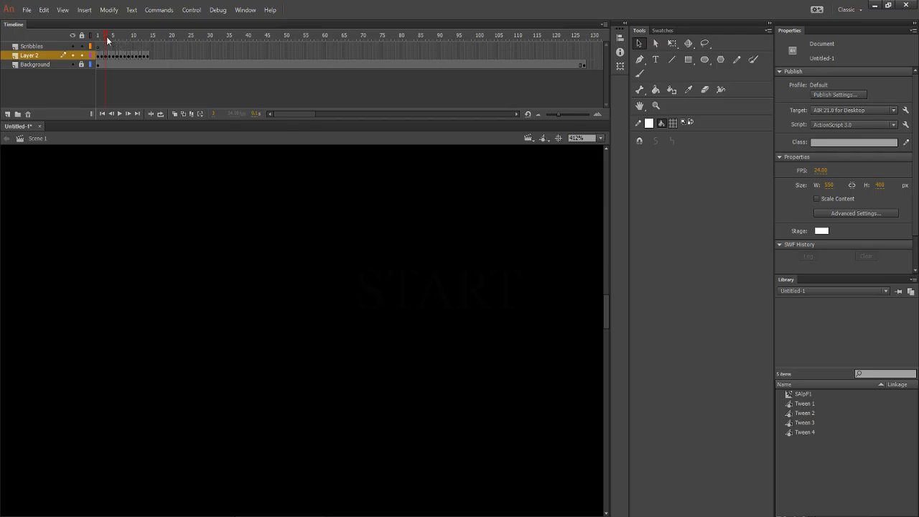
left_click_drag(107, 40, 112, 39)
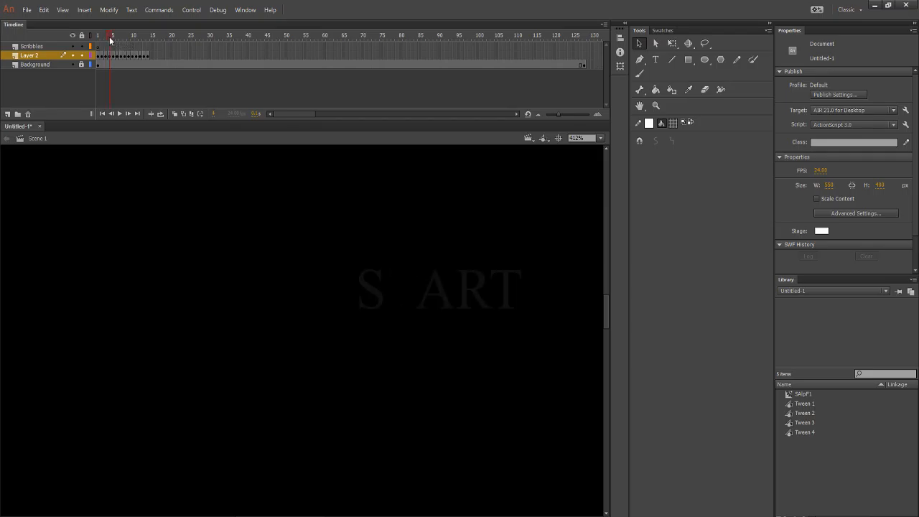
left_click(149, 55)
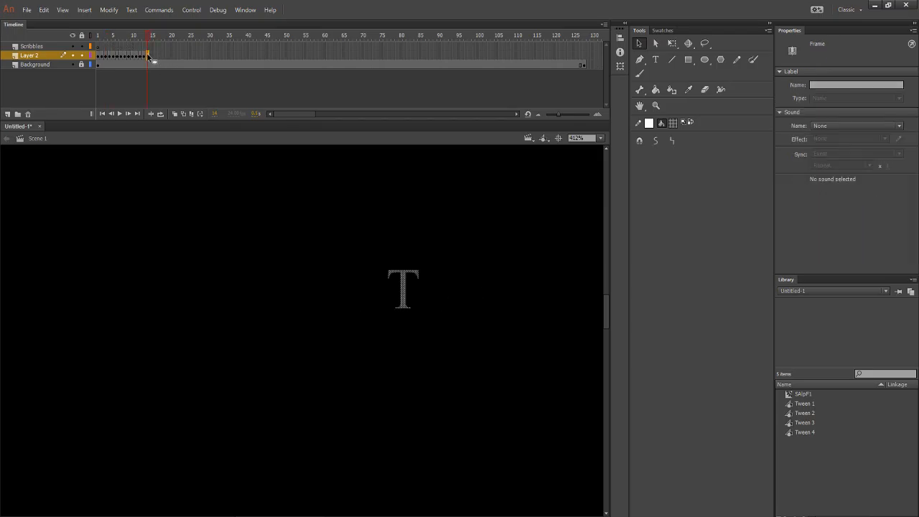
key("F6")
Cut the letter T out of the START text on frame 3 of Layer 2.
left_click(103, 56)
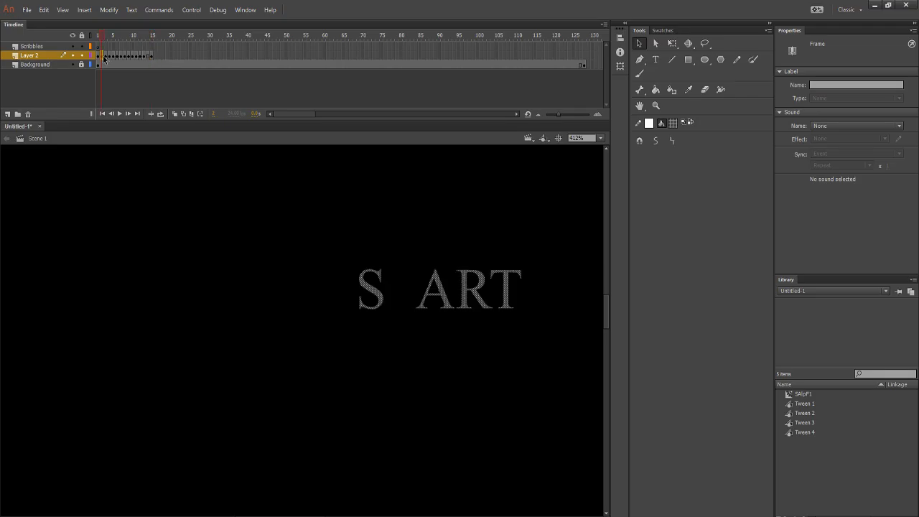
left_click(106, 56)
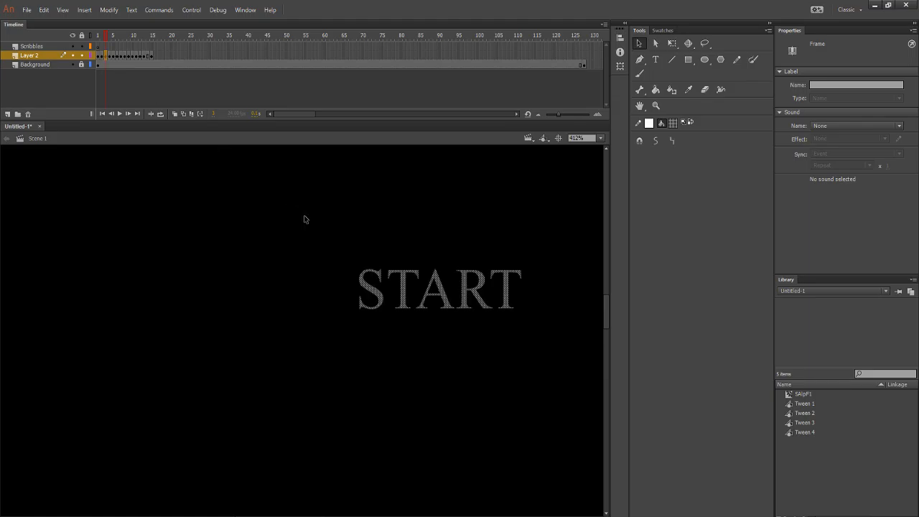
left_click(407, 288)
left_click(405, 340)
left_click(404, 296)
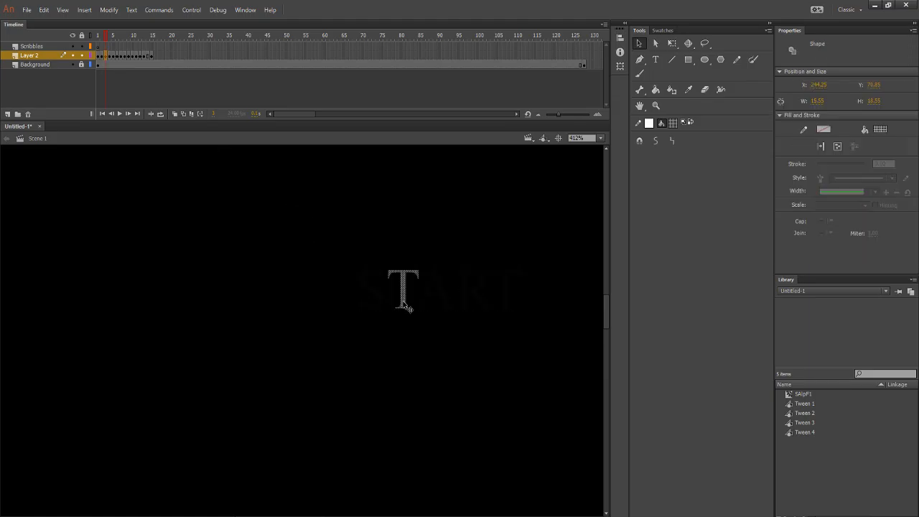
left_click(401, 308)
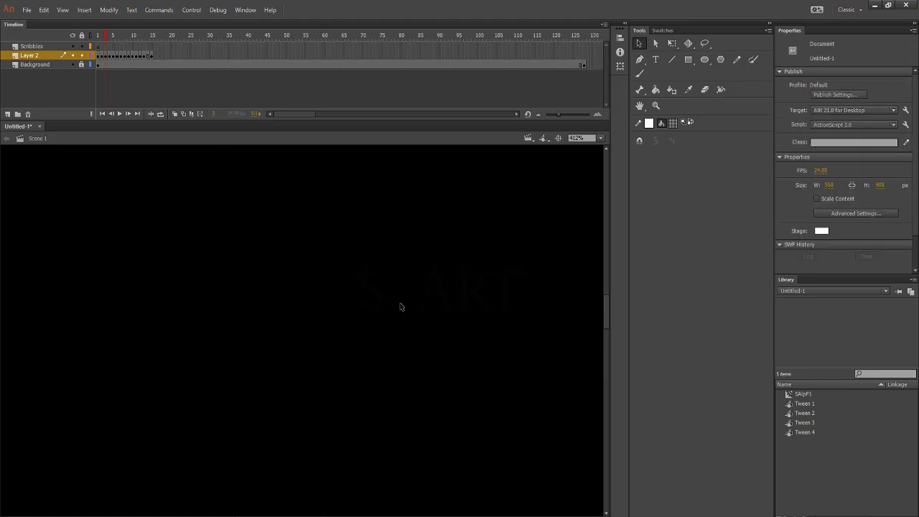
Insert a blank keyframe at frame 14 of Layer 2, paste the frame 3 letter T in place and deselect it.
right_click(149, 55)
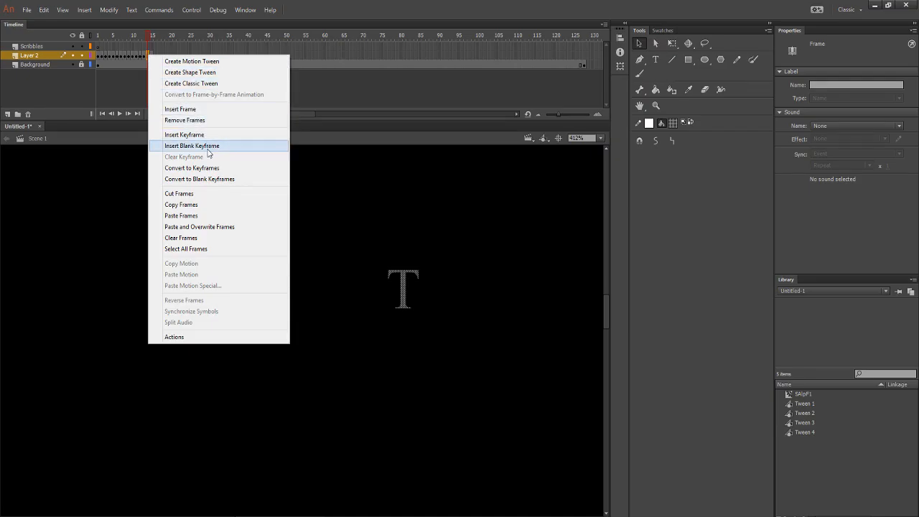
left_click(208, 148)
right_click(374, 315)
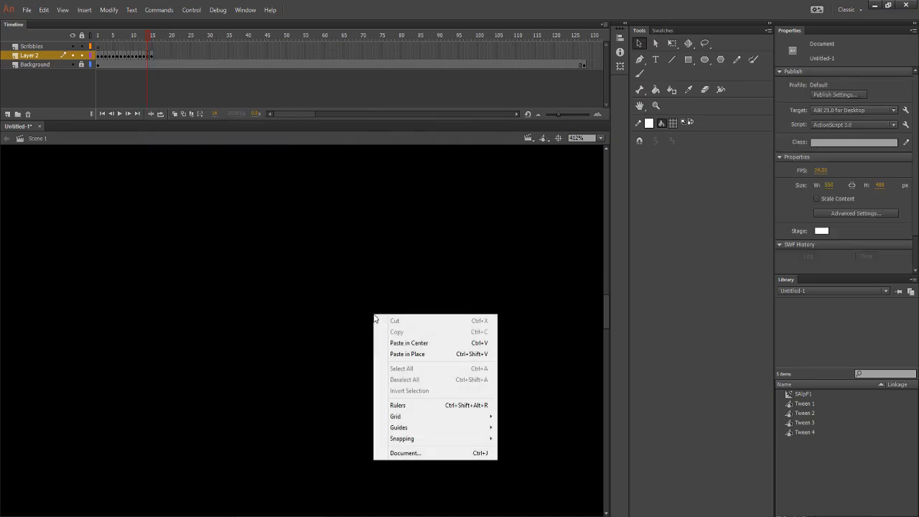
left_click(421, 359)
left_click(184, 222)
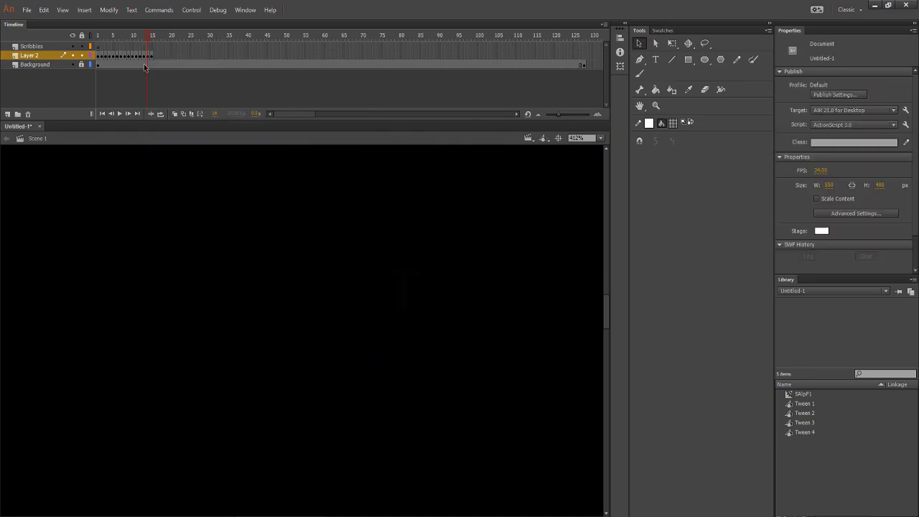
Cut the letter T out of the START text on frame 5 of Layer 2.
left_click_drag(139, 38, 112, 44)
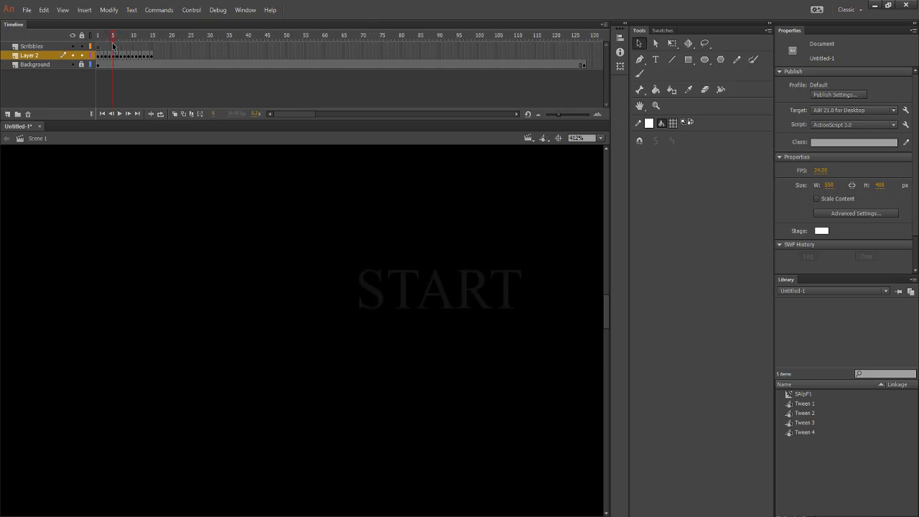
left_click(112, 56)
left_click(405, 284)
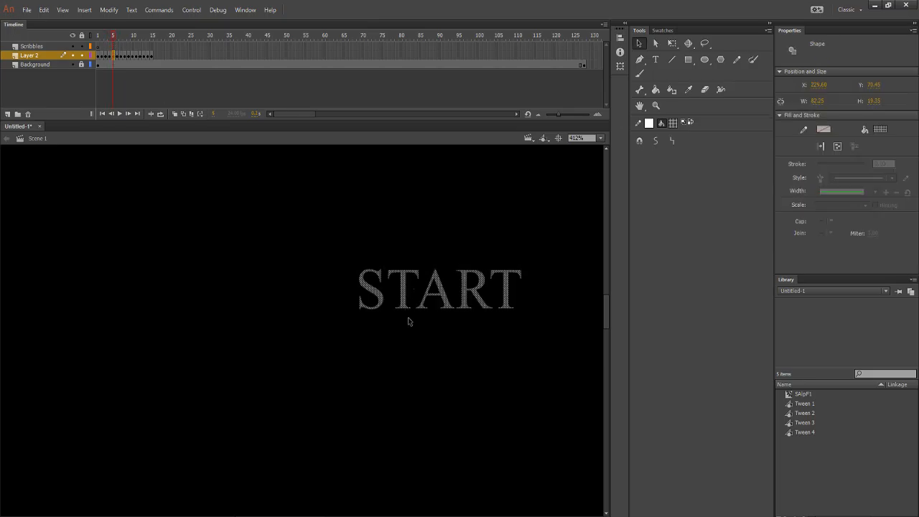
left_click(409, 319)
left_click(406, 306)
key("Delete")
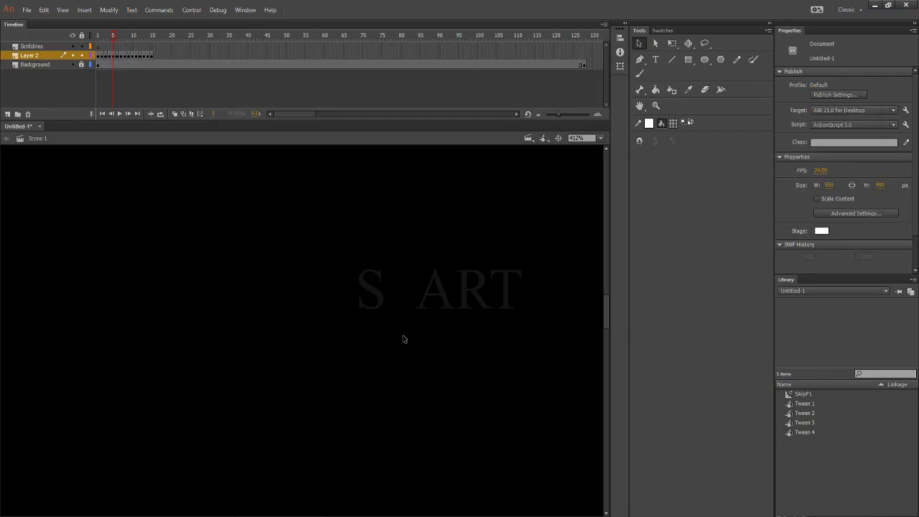
Insert a blank keyframe at frame 16 of Layer 2, paste the frame 5 letter T in place and deselect it.
right_click(153, 58)
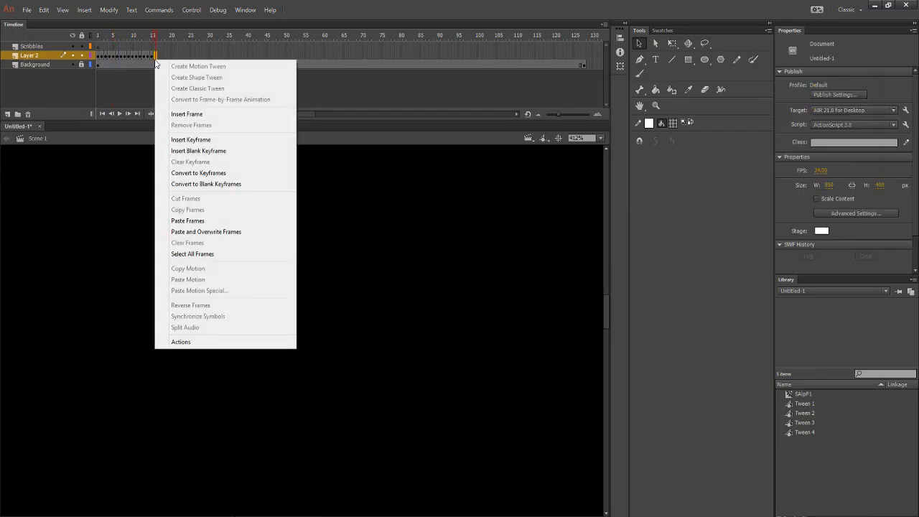
left_click(223, 151)
right_click(304, 309)
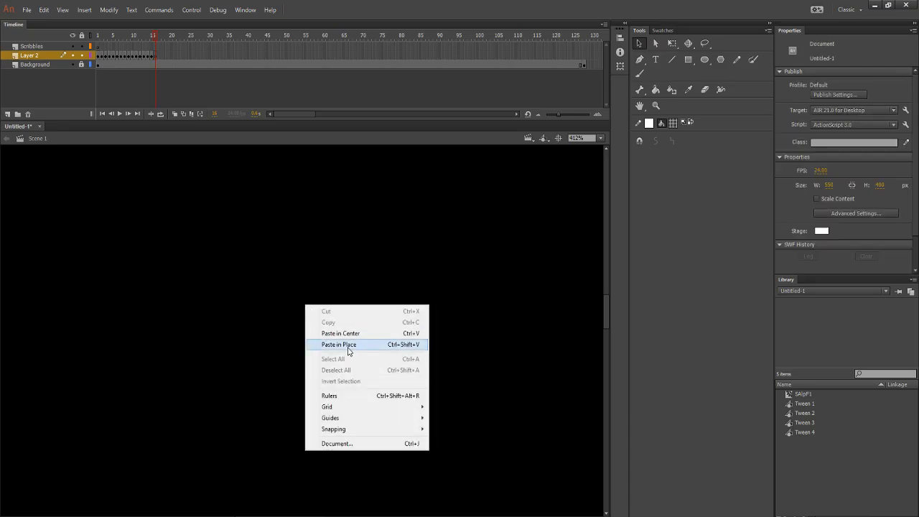
left_click(350, 351)
left_click(241, 223)
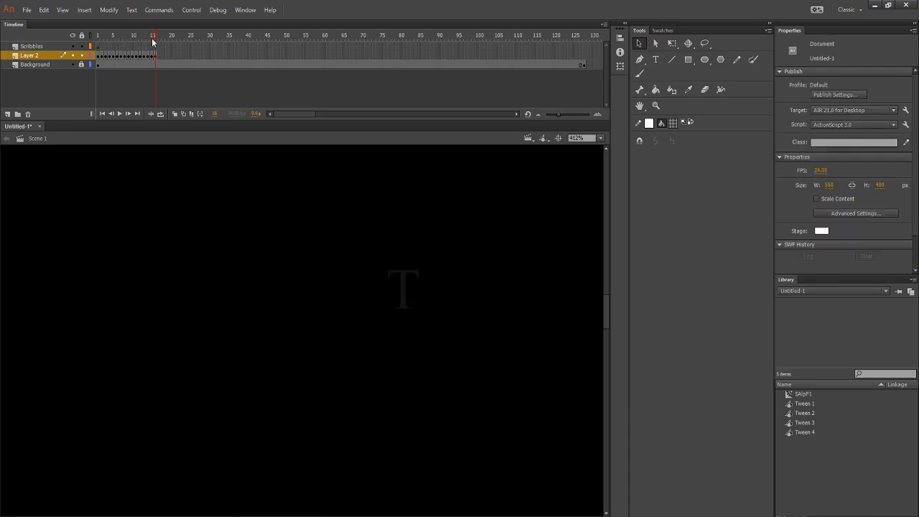
Check the START fade frames and the separate T keyframes on Layer 2 between frames 5 and 16.
left_click_drag(155, 42, 130, 45)
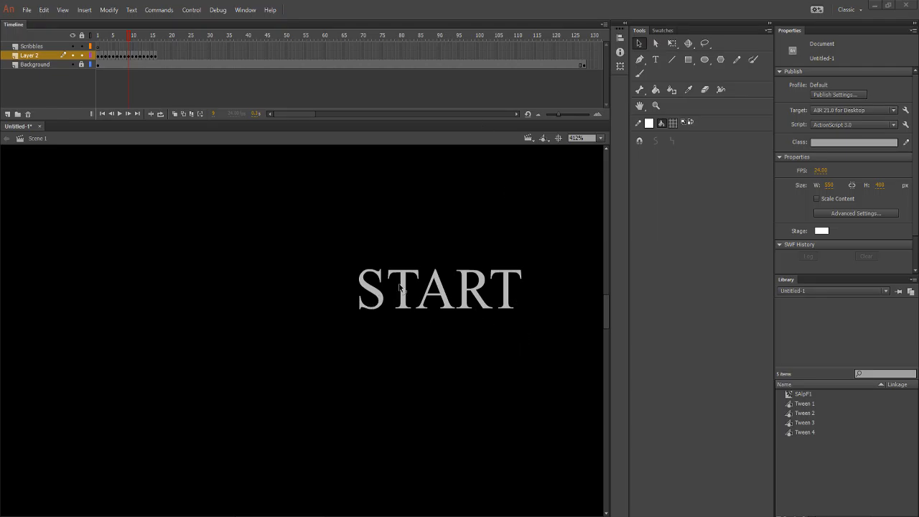
mouse_move(129, 39)
left_mouse_down()
mouse_move(105, 40)
mouse_move(115, 48)
left_mouse_up()
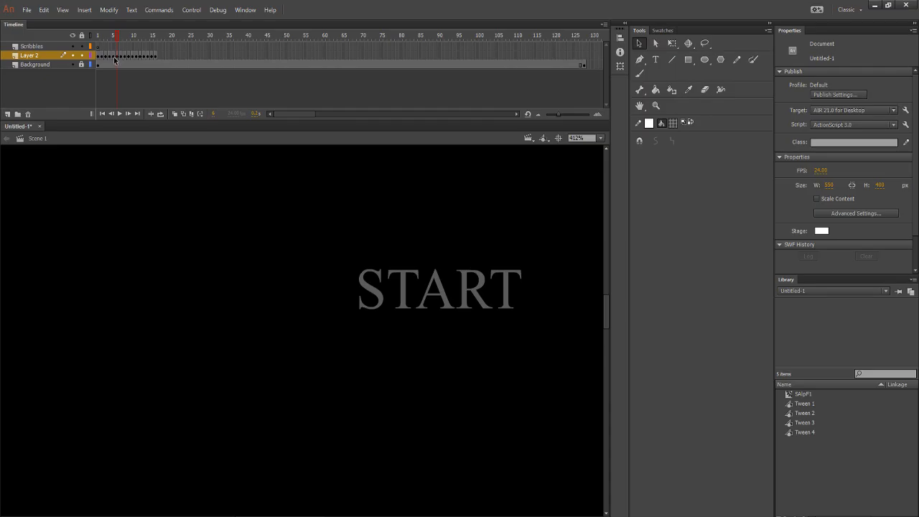
left_click(114, 57)
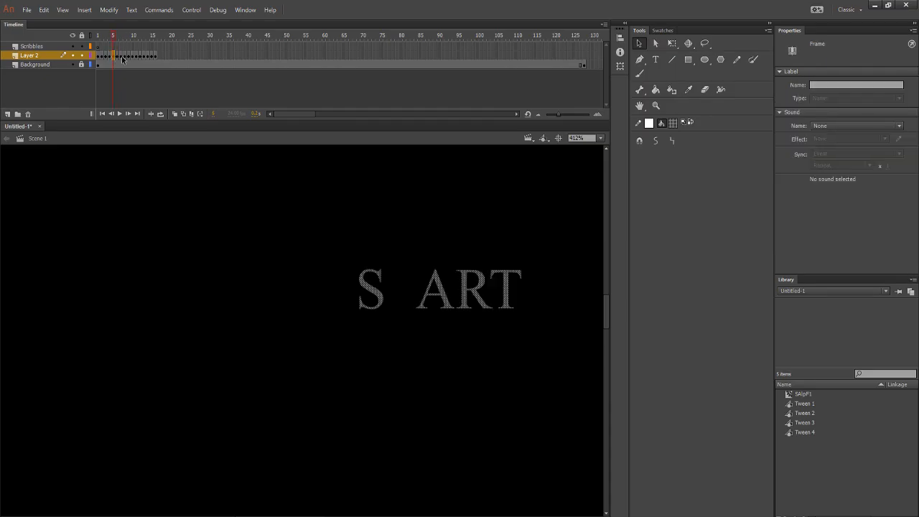
left_click(136, 56)
left_click(141, 55)
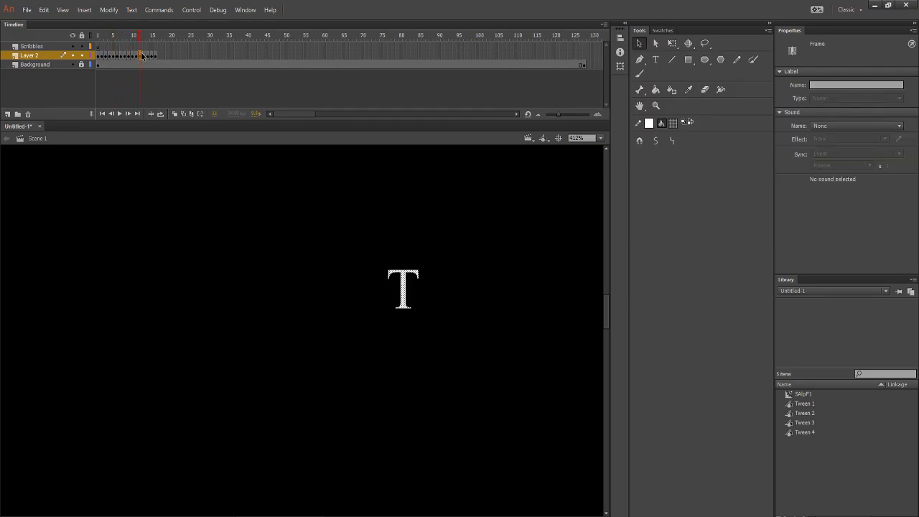
left_click(147, 57)
left_click(145, 56)
left_click(151, 58)
left_click(155, 58)
left_click(140, 58)
left_click(137, 57)
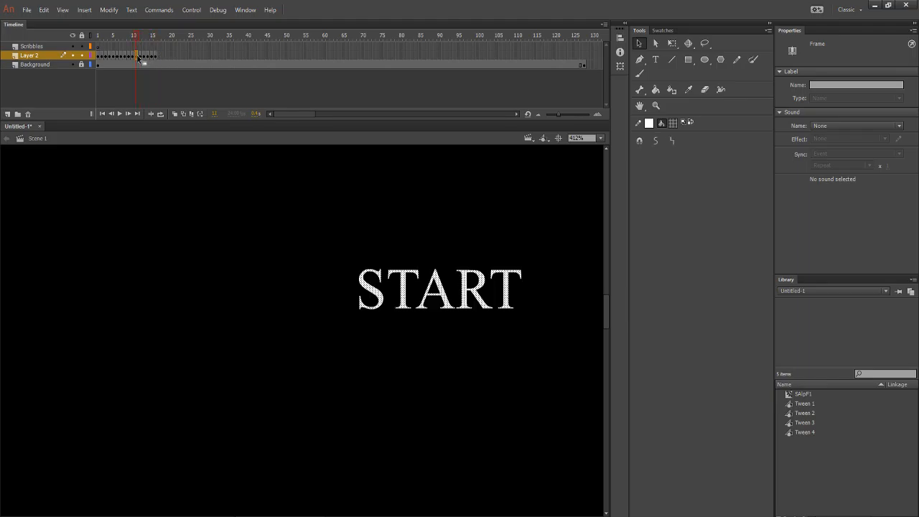
Extend the Scribbles layer by inserting a frame at frame 11.
left_click(136, 47)
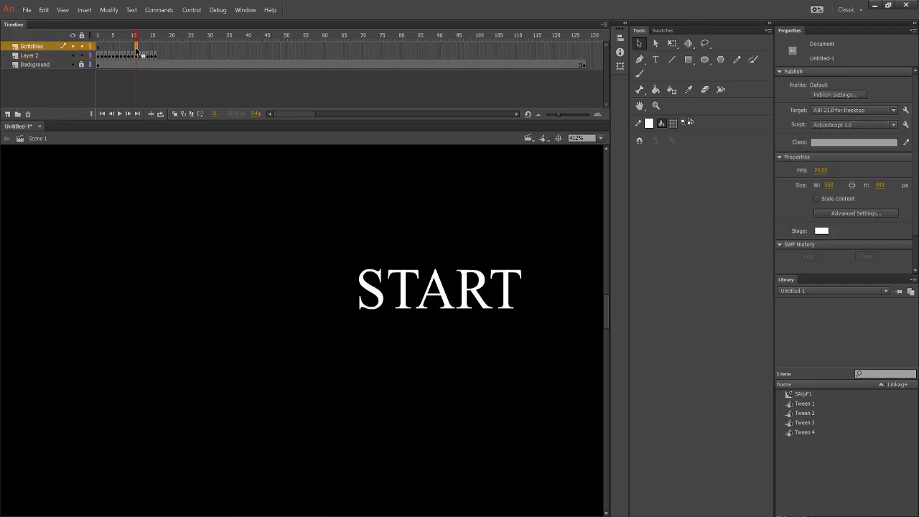
right_click(136, 50)
left_click(161, 104)
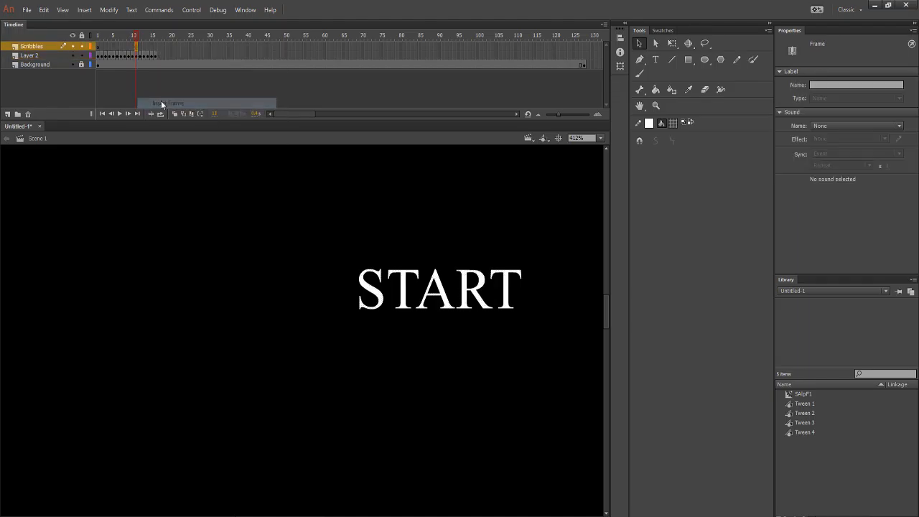
Cut the letter T out of the START text on frame 6 of Layer 2.
left_click_drag(135, 34, 116, 41)
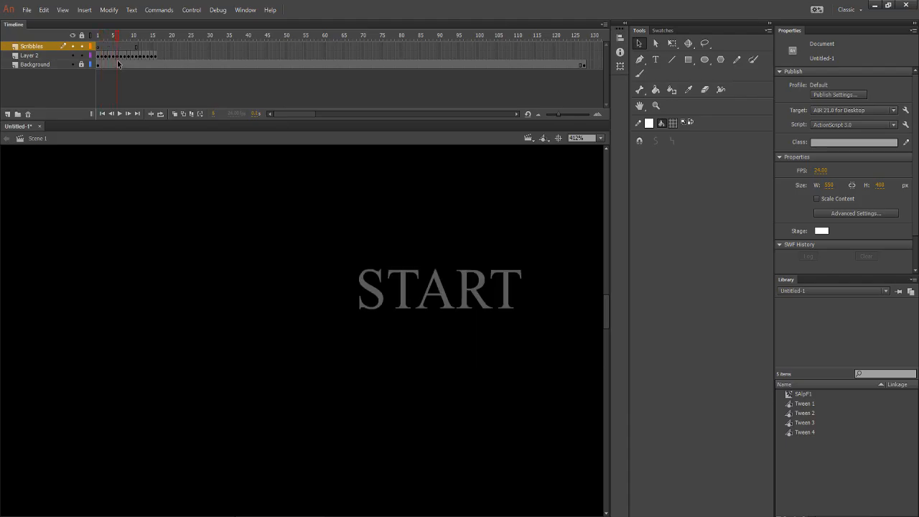
left_click(119, 57)
right_click(115, 55)
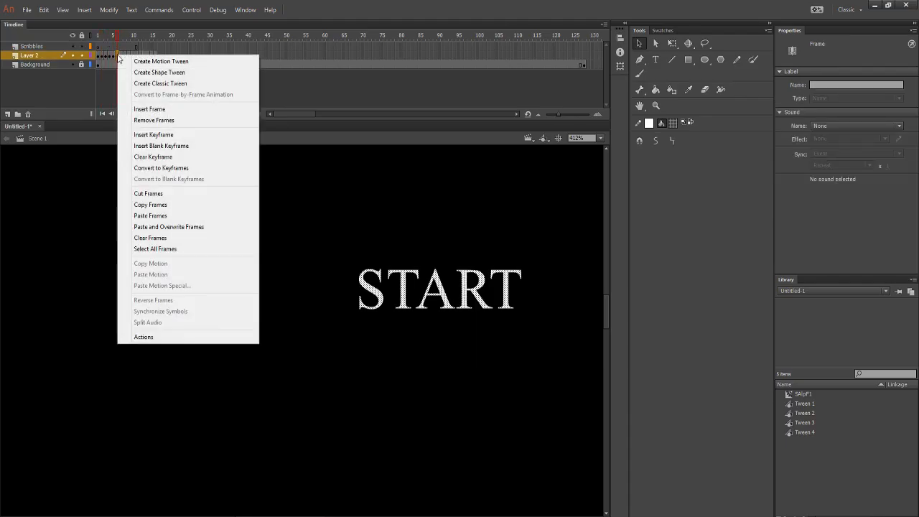
left_click(113, 56)
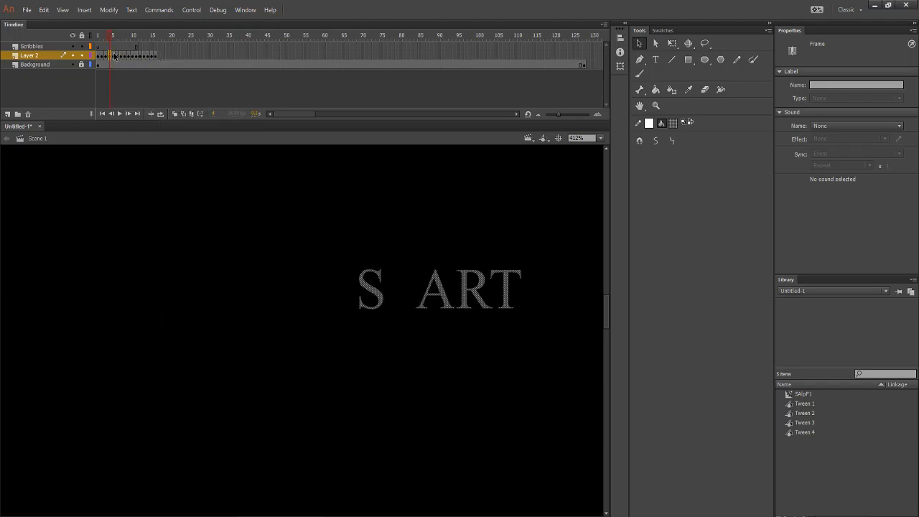
left_click(118, 58)
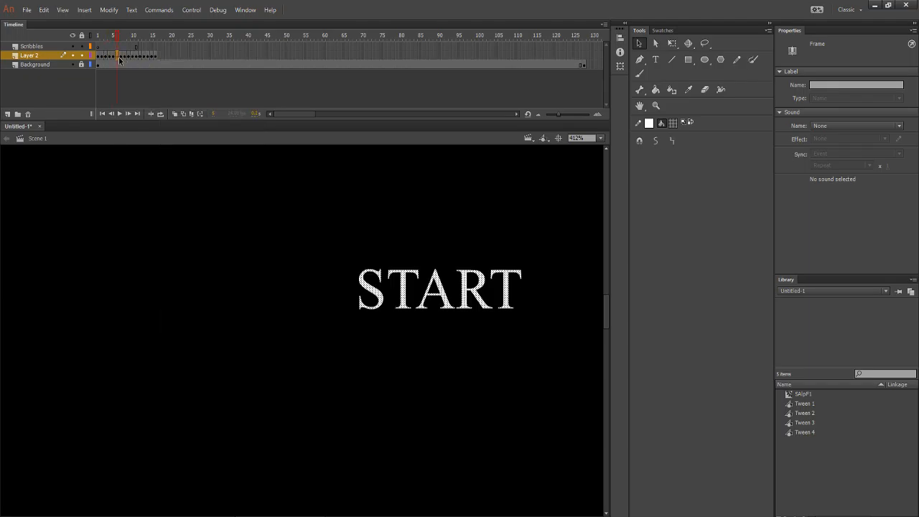
left_click(407, 297)
left_click(397, 317)
left_click(406, 303)
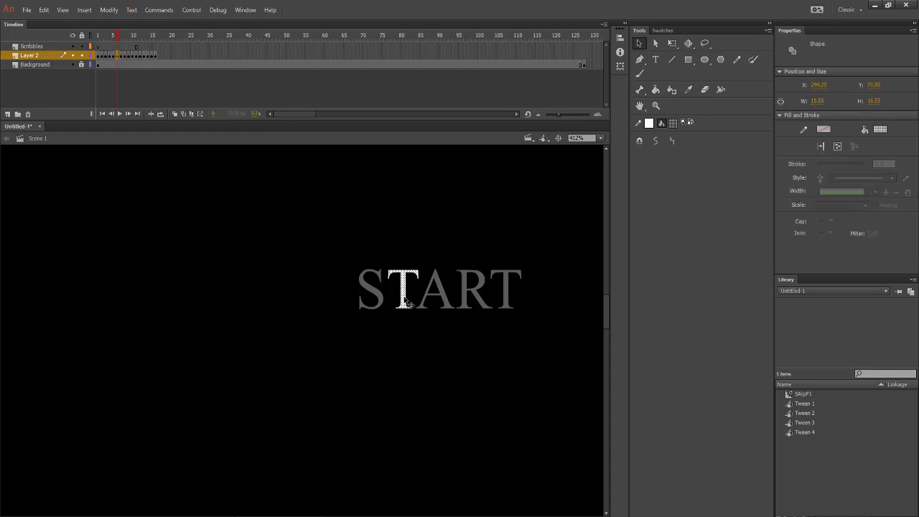
key("Delete")
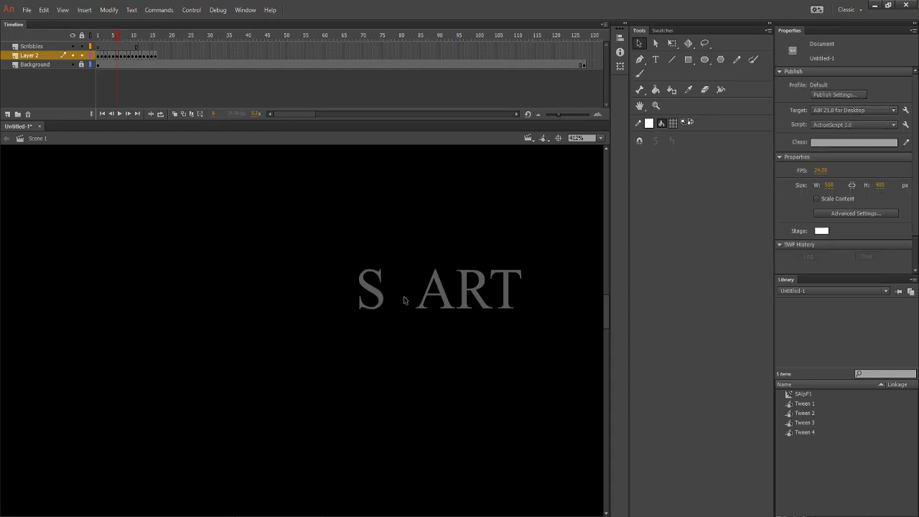
Insert a blank keyframe at frame 17 of Layer 2, paste the frame 6 letter T in place and deselect it.
right_click(159, 58)
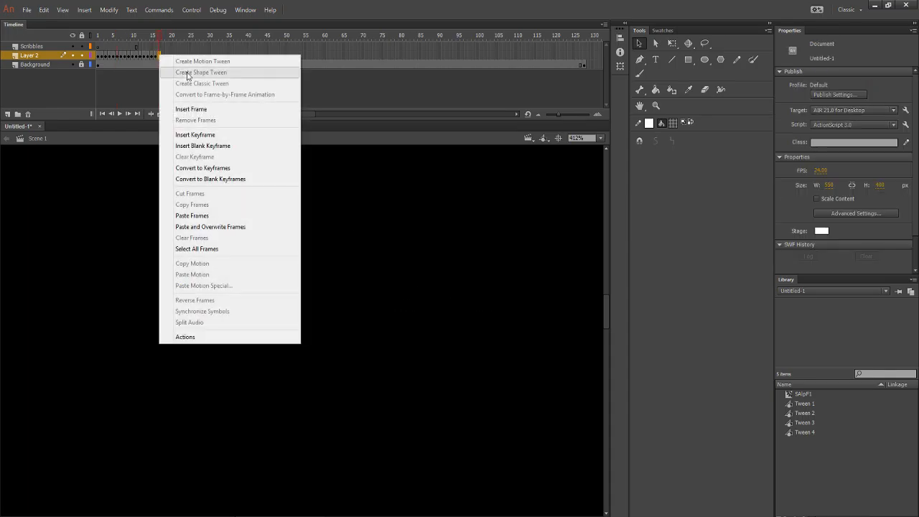
left_click(215, 146)
right_click(235, 237)
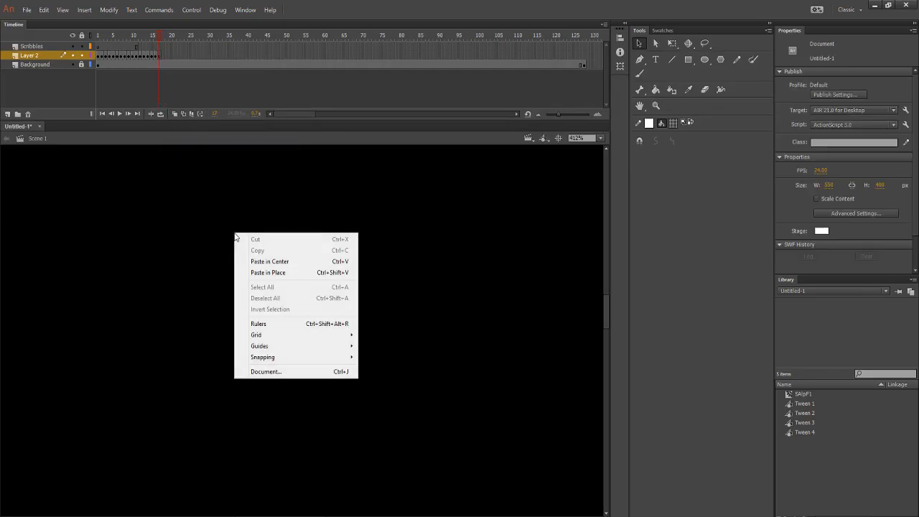
left_click(272, 272)
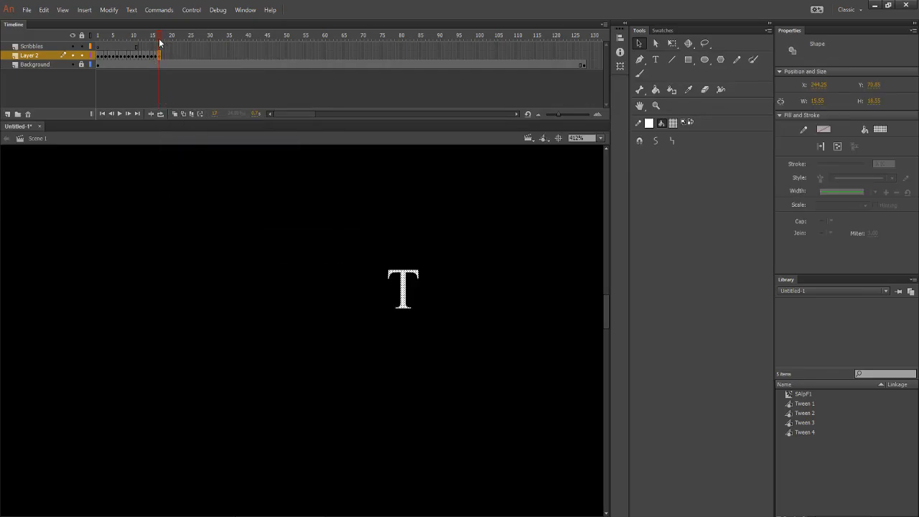
mouse_move(159, 39)
left_mouse_down()
mouse_move(142, 43)
mouse_move(159, 45)
left_mouse_up()
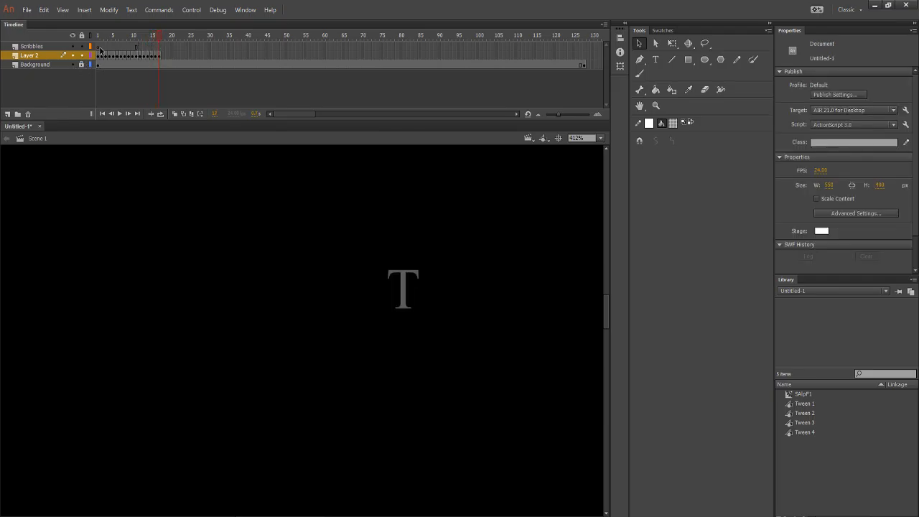
Cut the letter T out of the START text on frame 7 of Layer 2.
left_click_drag(101, 60, 123, 62)
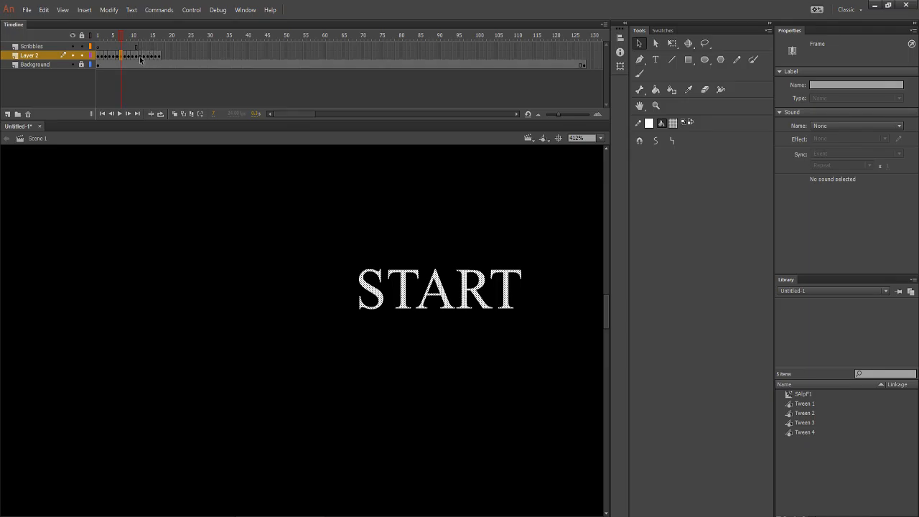
left_click(118, 59)
left_click(122, 58)
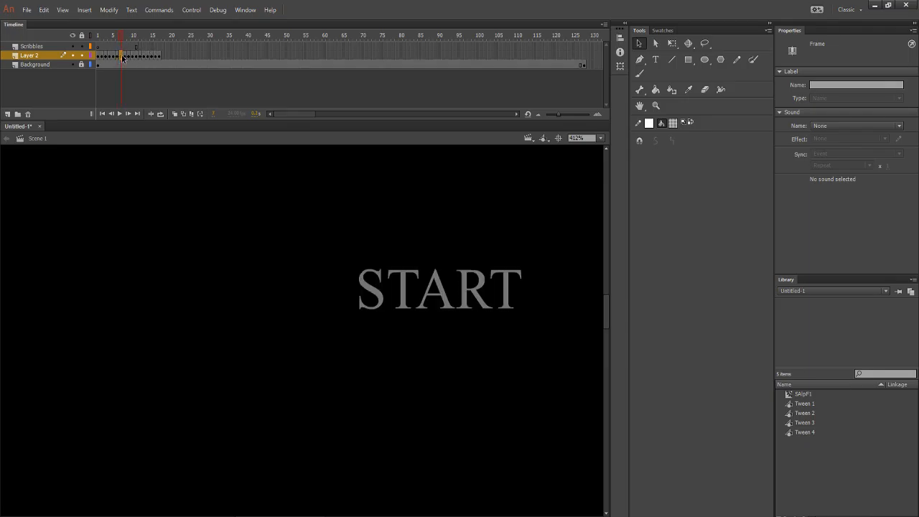
left_click(295, 243)
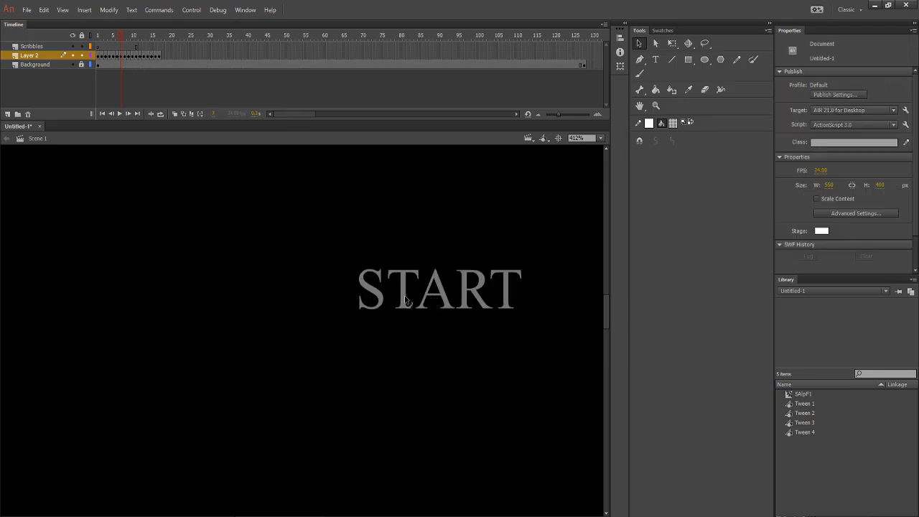
left_click(404, 302)
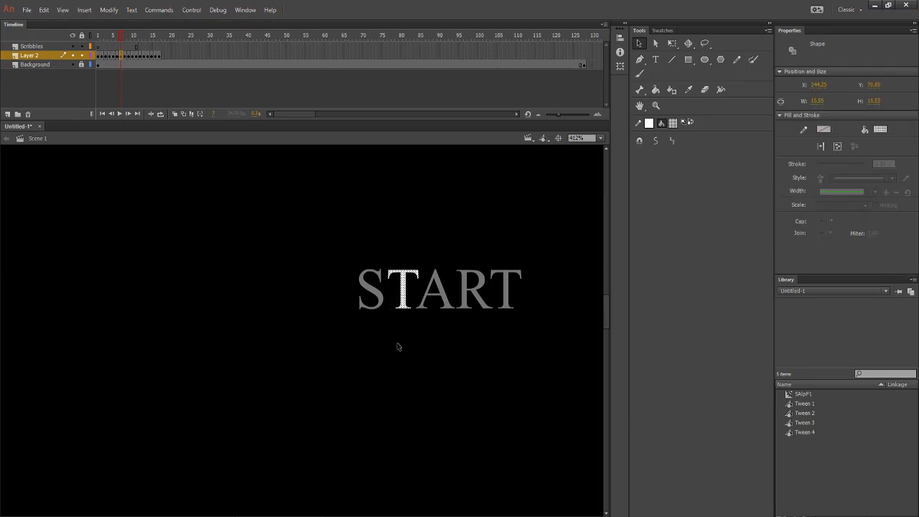
key("Delete")
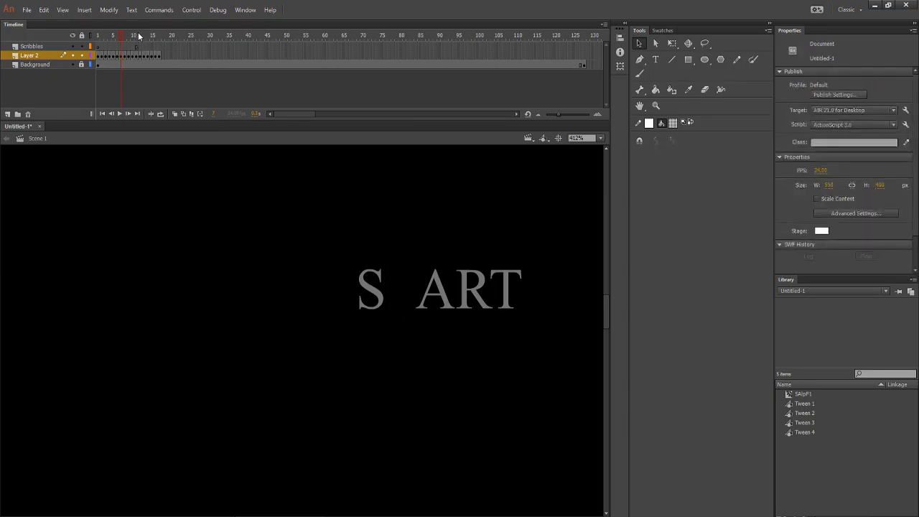
Insert a blank keyframe at frame 18 of Layer 2.
right_click(164, 59)
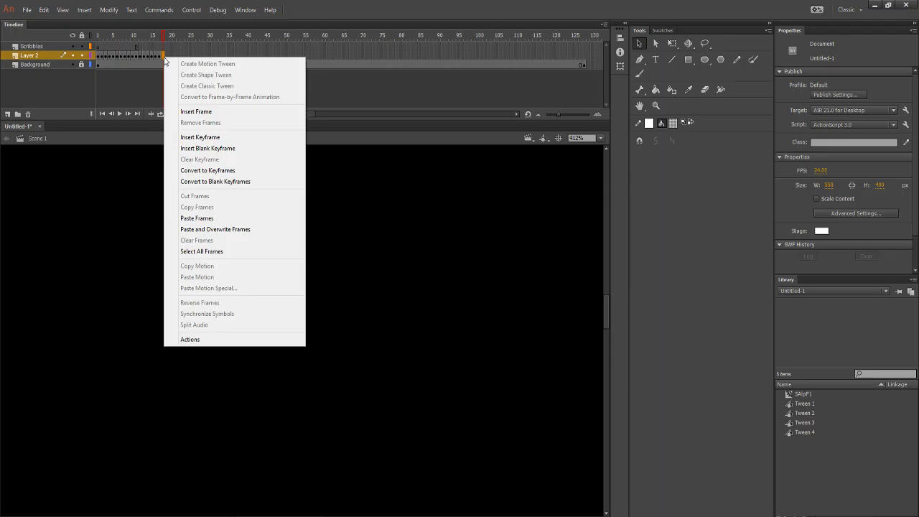
Insert a blank keyframe at frame 18 of Layer 2 and paste the letter T in place.
left_click(236, 150)
right_click(227, 243)
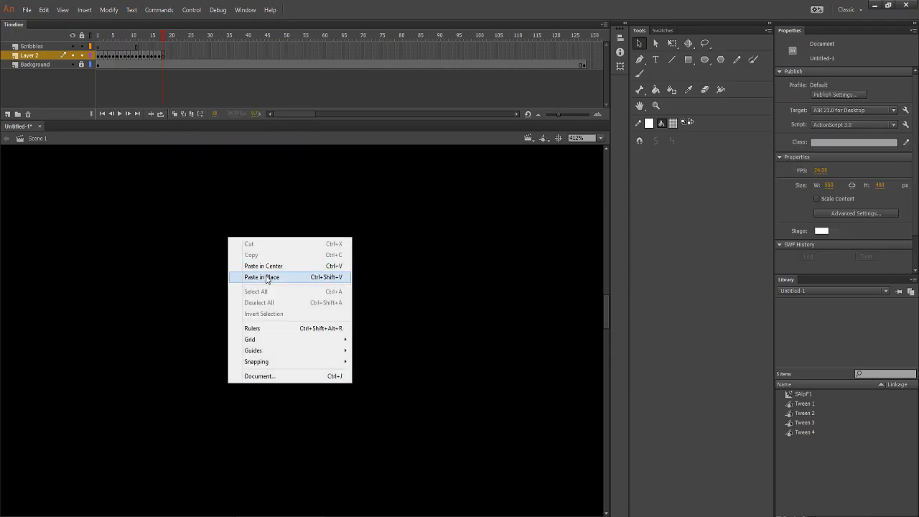
left_click(267, 277)
left_click(284, 222)
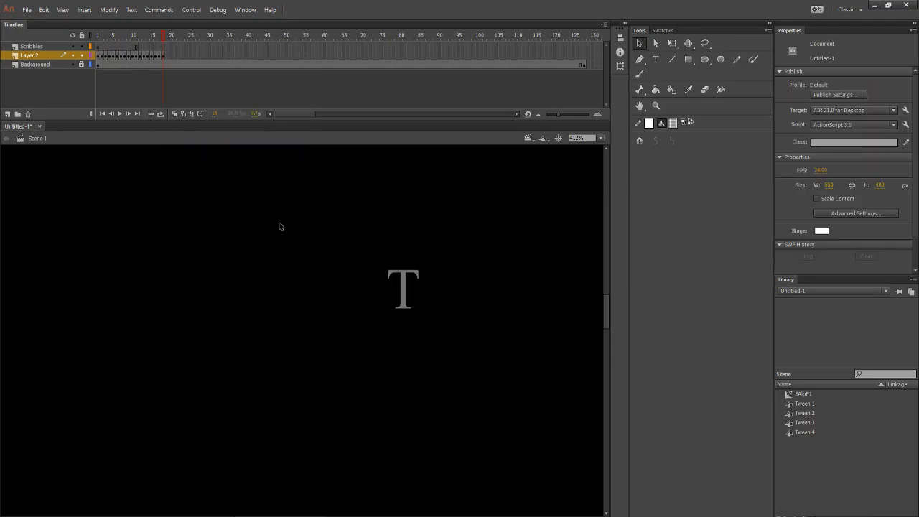
Cut the first T out of the word START in frame 8 of Layer 2.
left_click(118, 56)
left_click(125, 58)
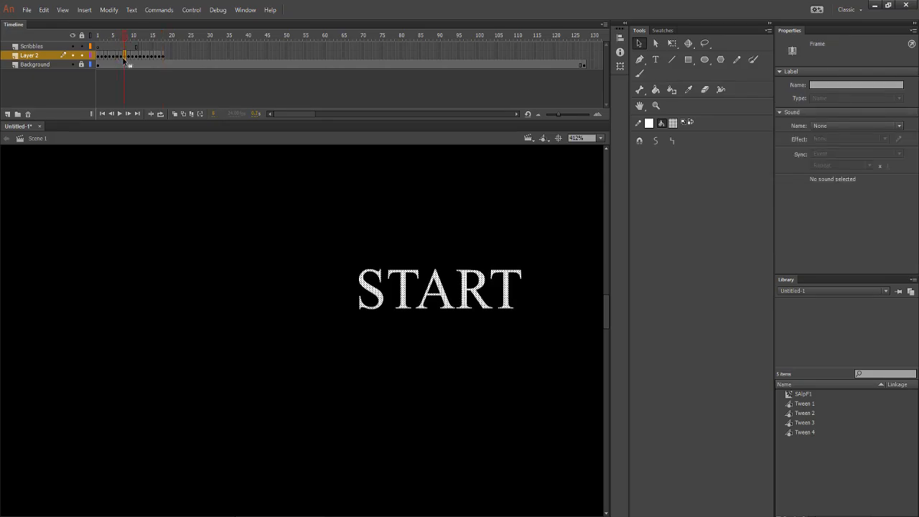
left_click(119, 58)
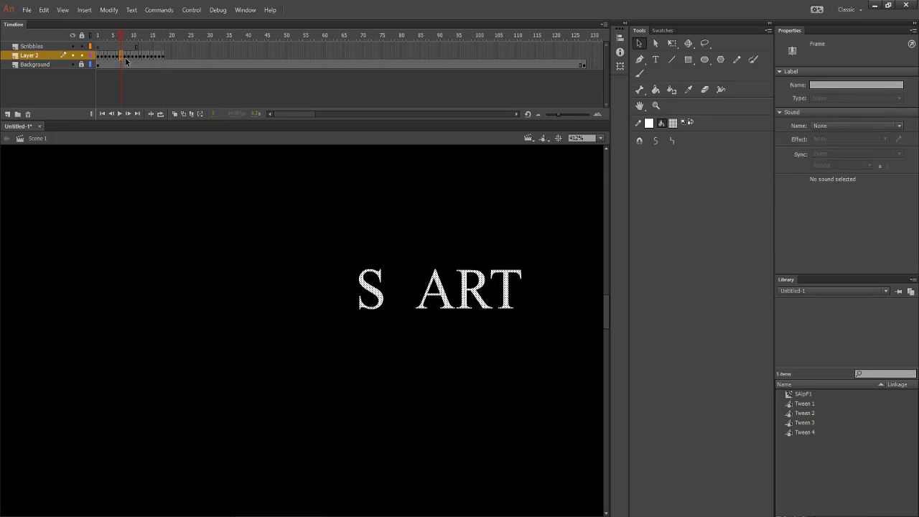
left_click(125, 58)
left_click(118, 58)
left_click(125, 58)
left_click(303, 280)
left_click(302, 279)
left_click(401, 284)
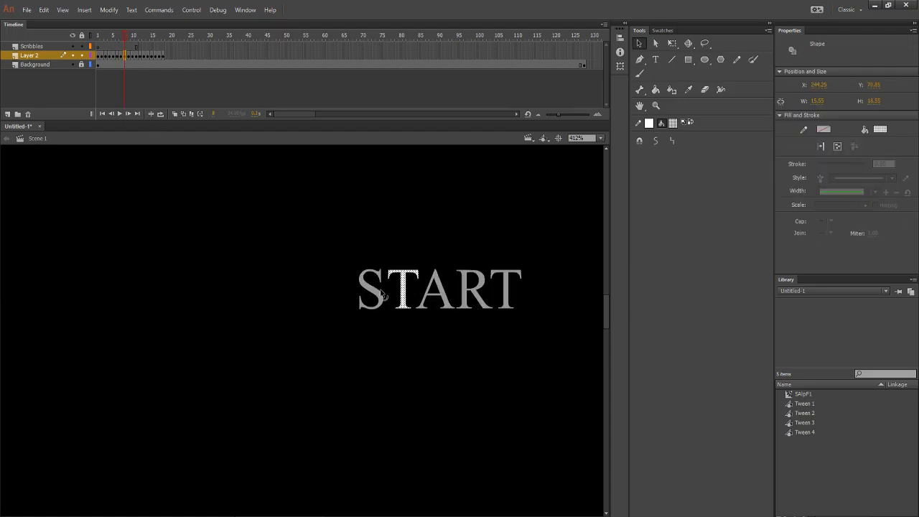
key("Delete")
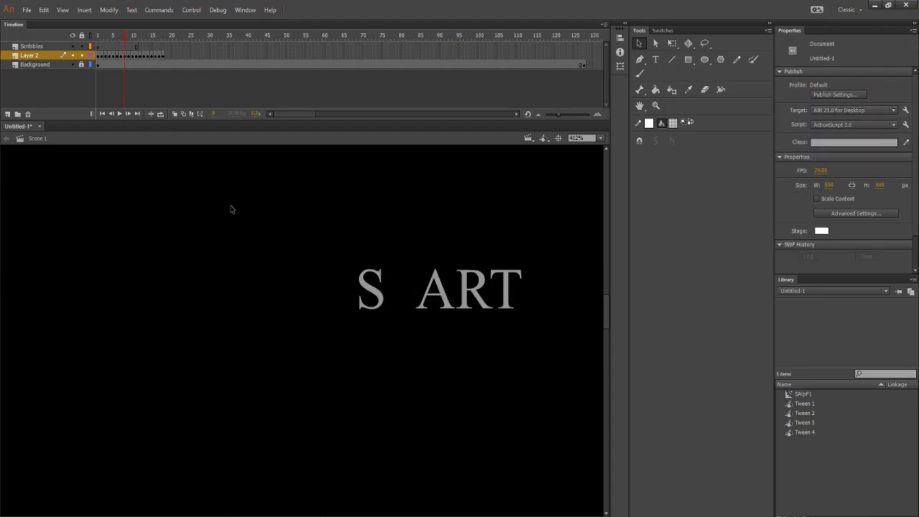
Add a blank keyframe at frame 19 of Layer 2 and paste the cut T in place.
left_click(166, 57)
right_click(218, 229)
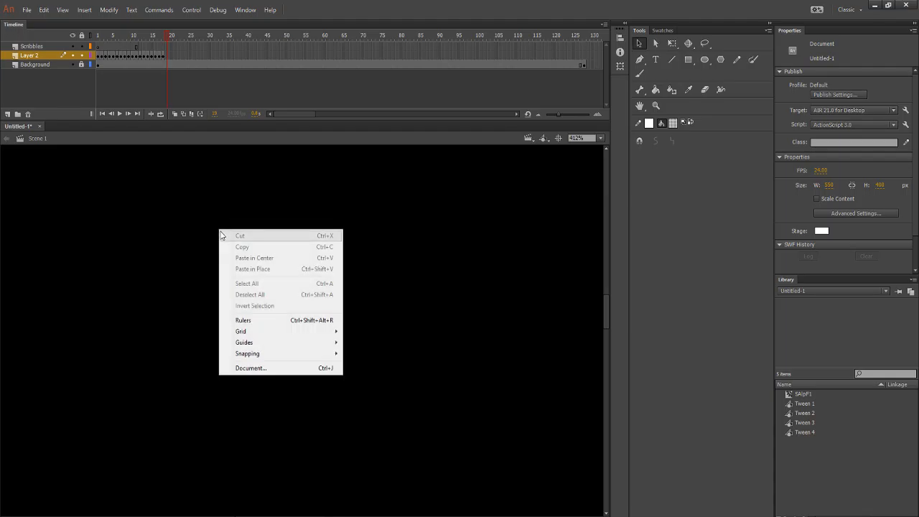
left_click(200, 235)
right_click(167, 57)
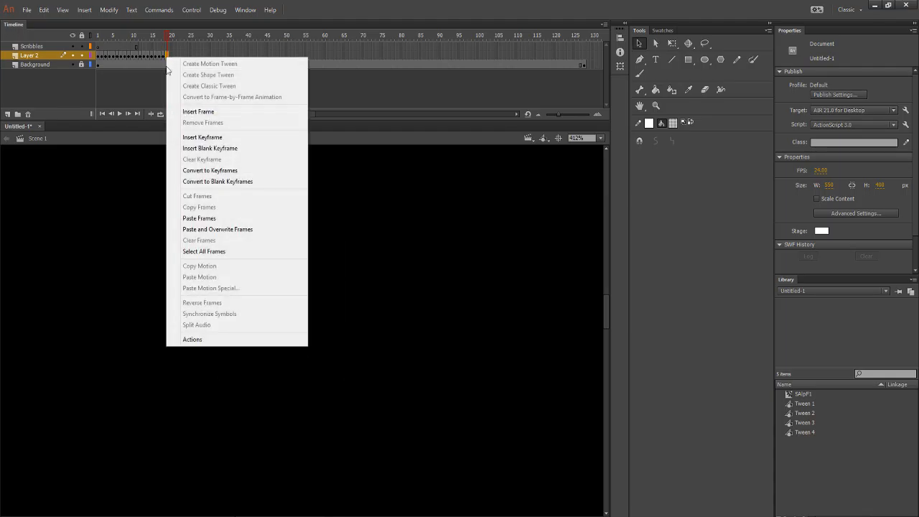
left_click(206, 148)
right_click(263, 279)
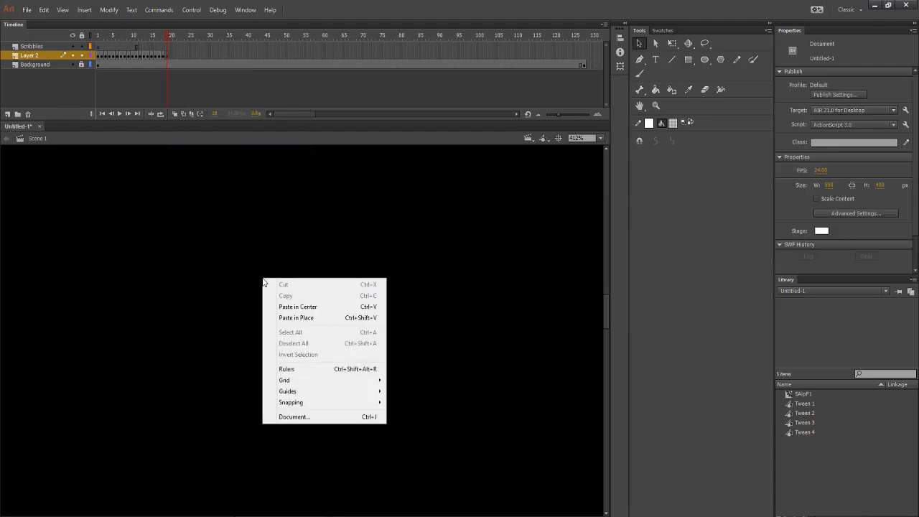
left_click(308, 319)
left_click(158, 195)
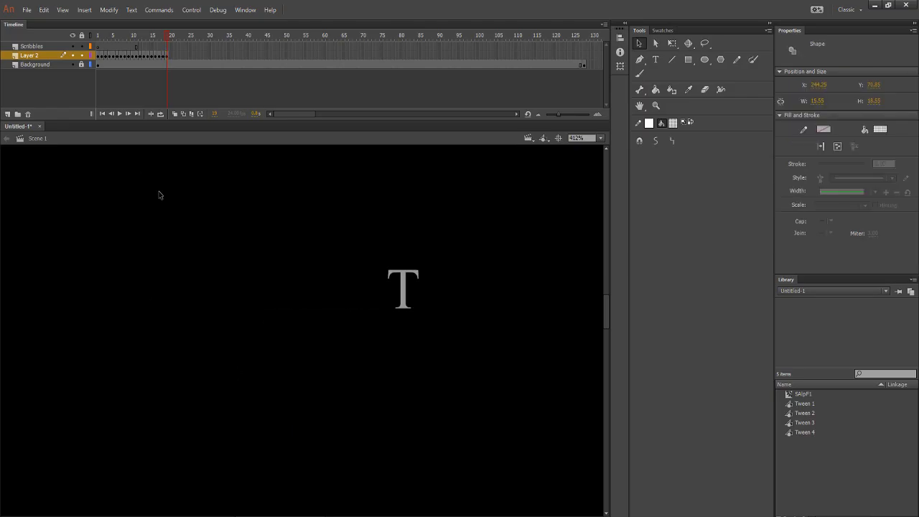
Cut the first T out of START in frame 9 of Layer 2.
left_click_drag(166, 40, 128, 44)
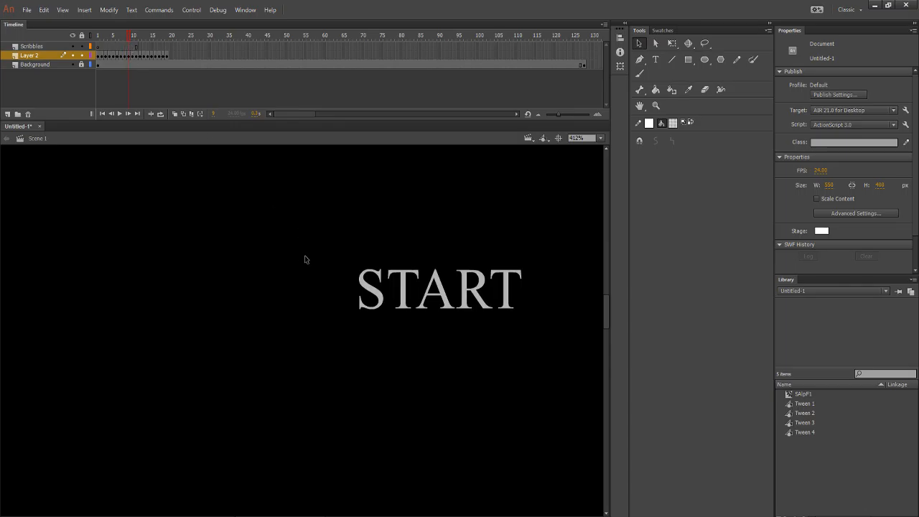
left_click(407, 297)
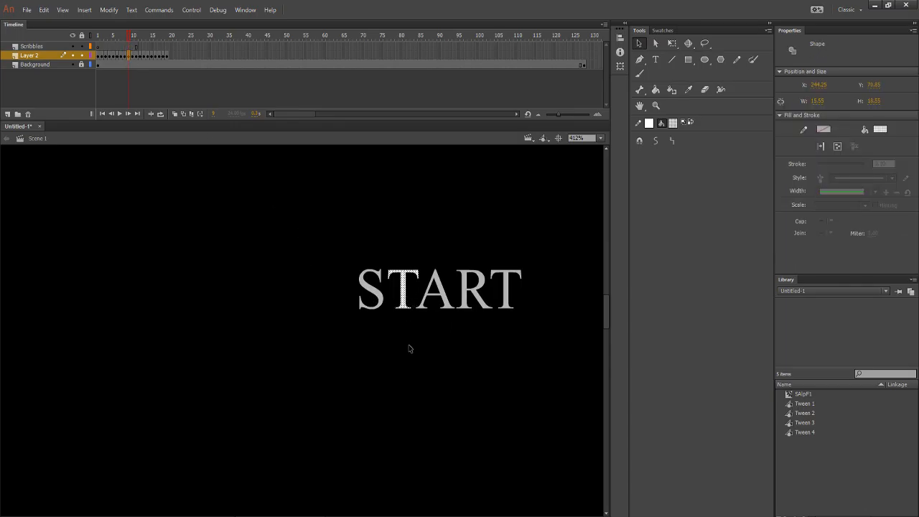
key("Delete")
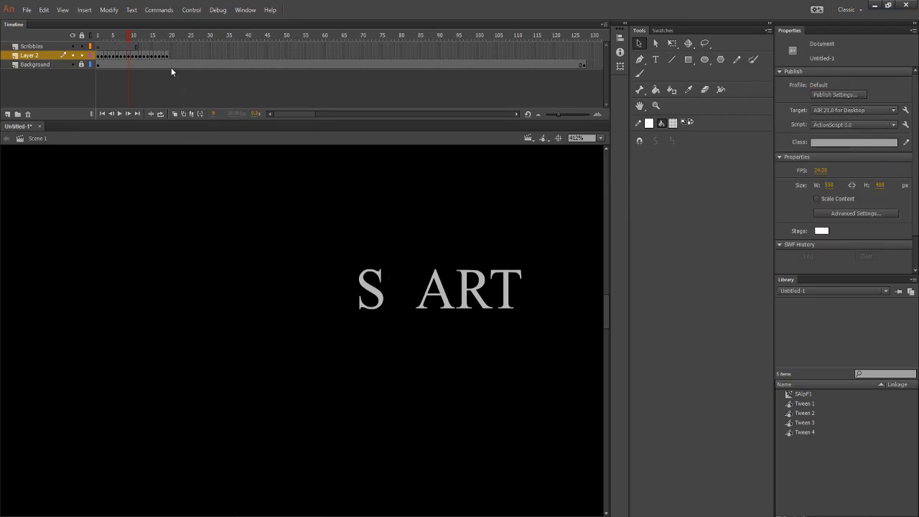
Add a blank keyframe at frame 20 of Layer 2 and paste the T from frame 9 in place.
left_click(171, 56)
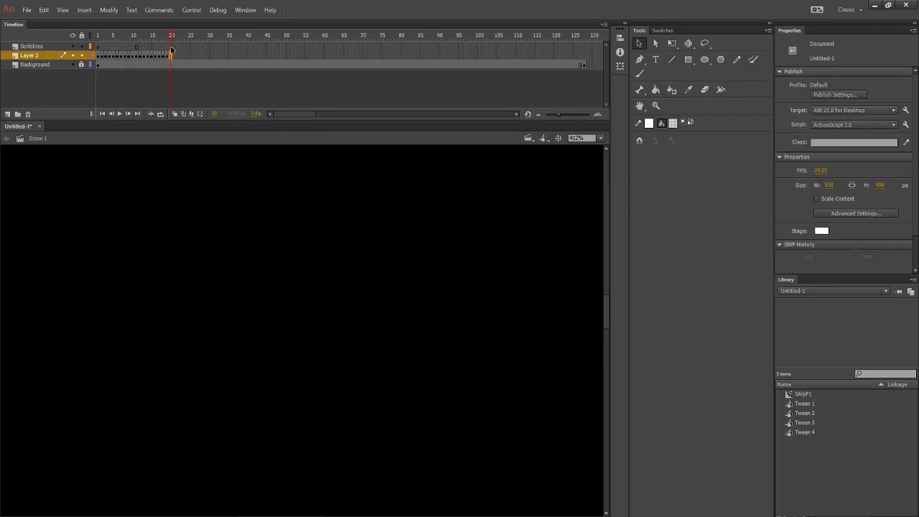
right_click(171, 56)
left_click(214, 146)
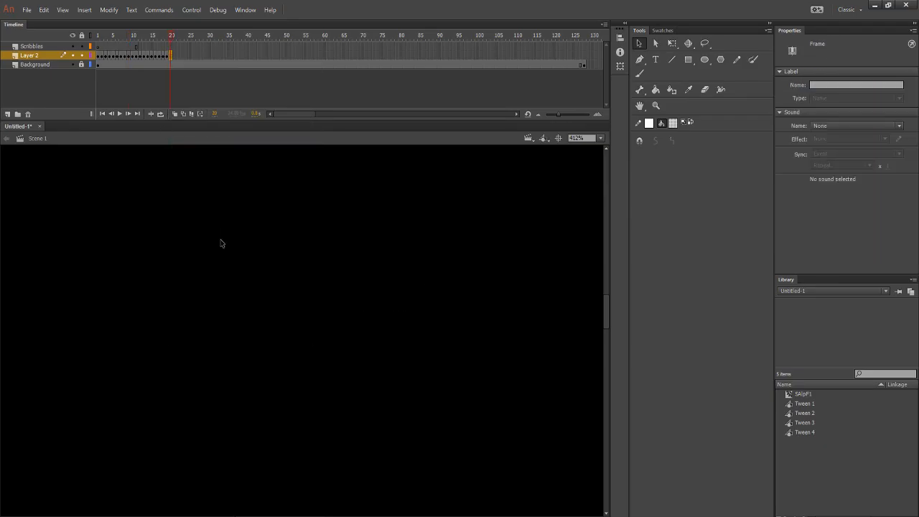
right_click(227, 248)
left_click(258, 284)
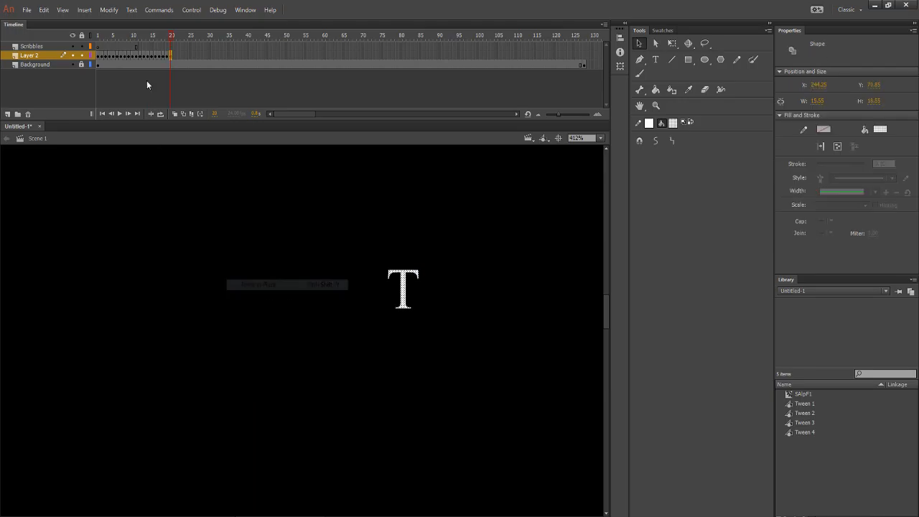
Cut the first T out of START in frame 10 of Layer 2.
left_click(171, 41)
mouse_move(170, 41)
left_mouse_down()
mouse_move(162, 41)
mouse_move(169, 44)
left_mouse_up()
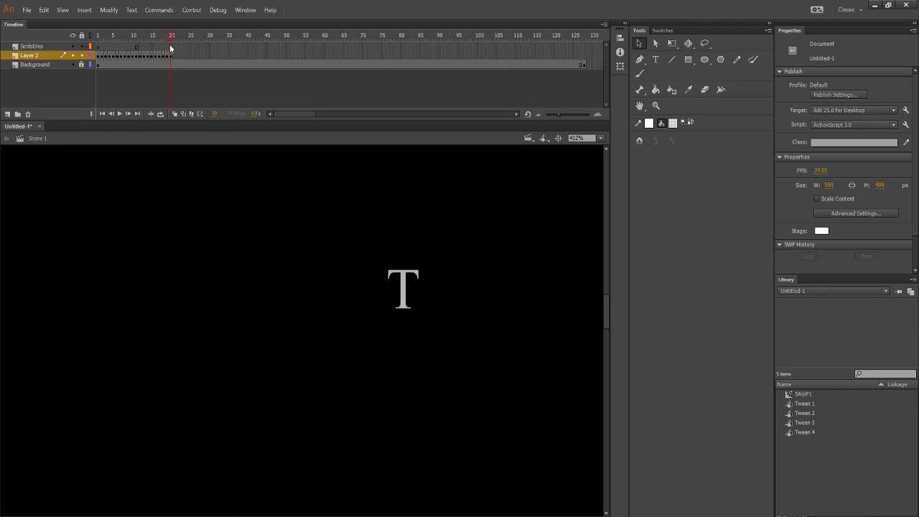
left_click(132, 47)
left_click_drag(134, 39, 132, 39)
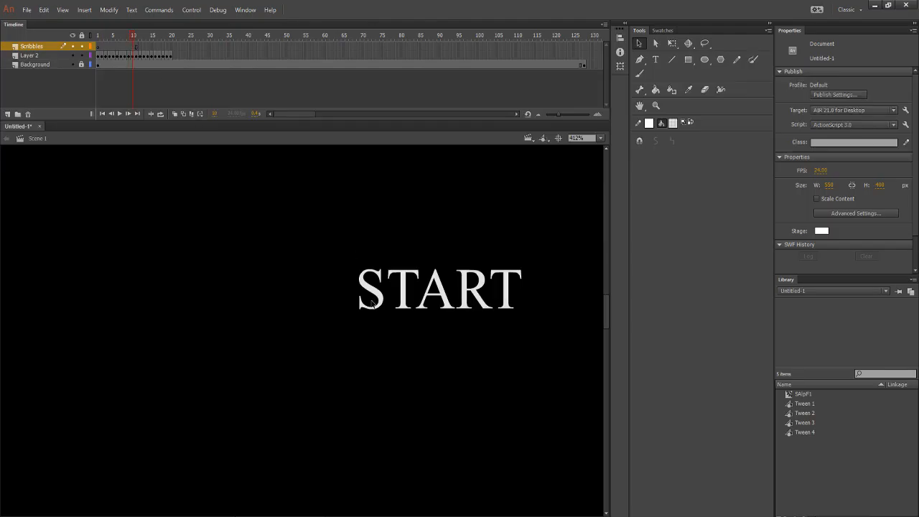
left_click(411, 304)
key("Delete")
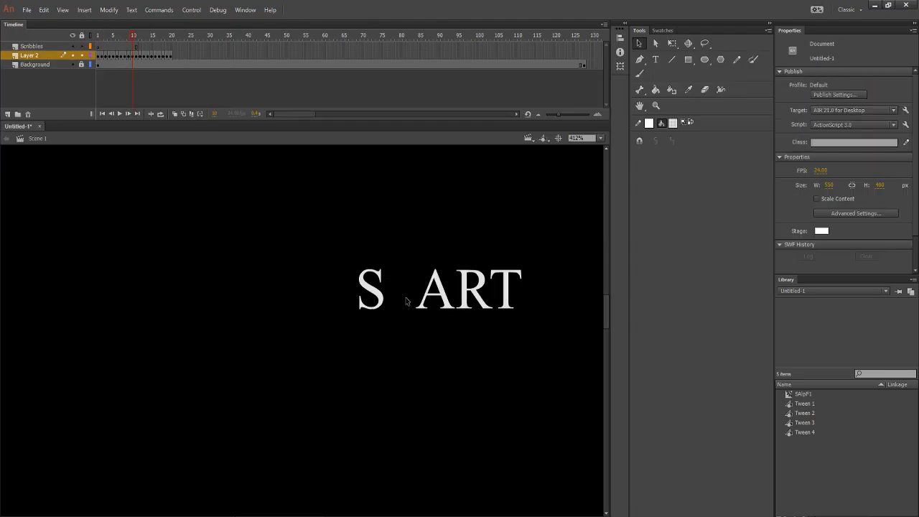
Try to add a blank keyframe at frame 21 of Layer 2 and paste the T into it at its original position.
left_click(175, 54)
right_click(175, 54)
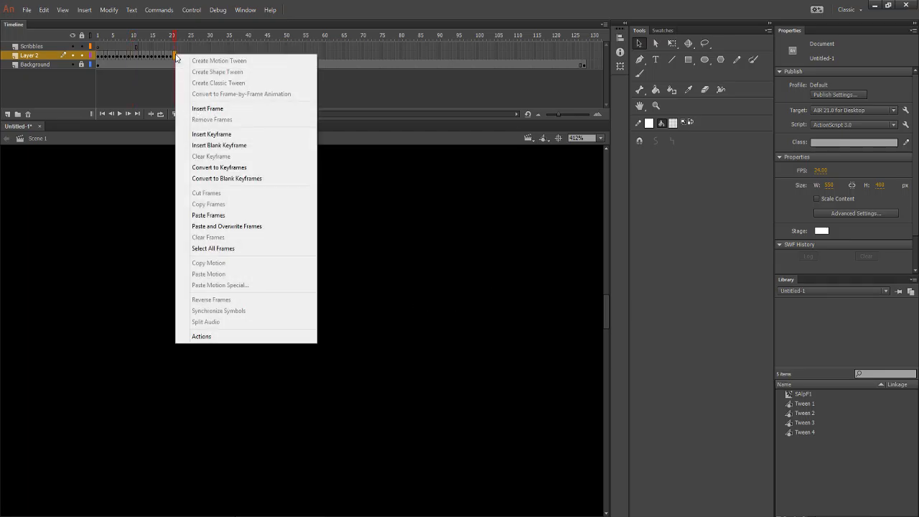
left_click(230, 146)
right_click(196, 214)
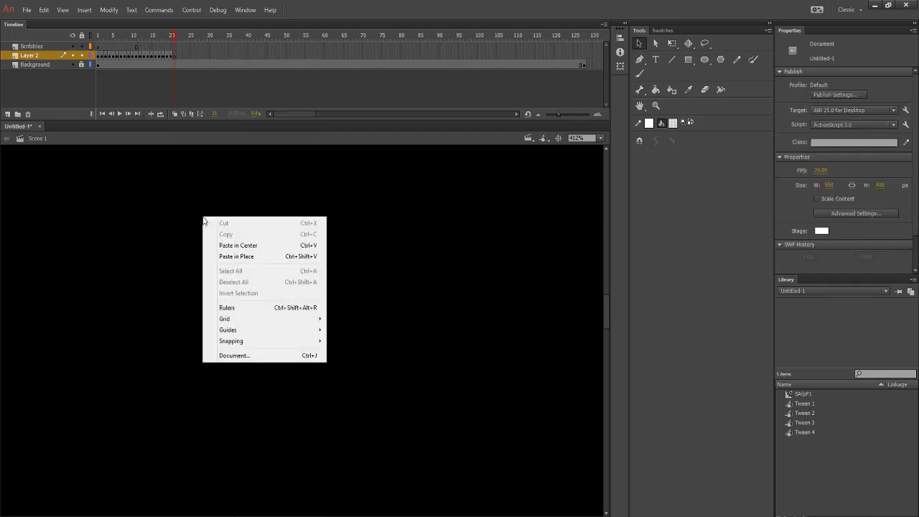
left_click(238, 246)
key("Delete")
right_click(222, 256)
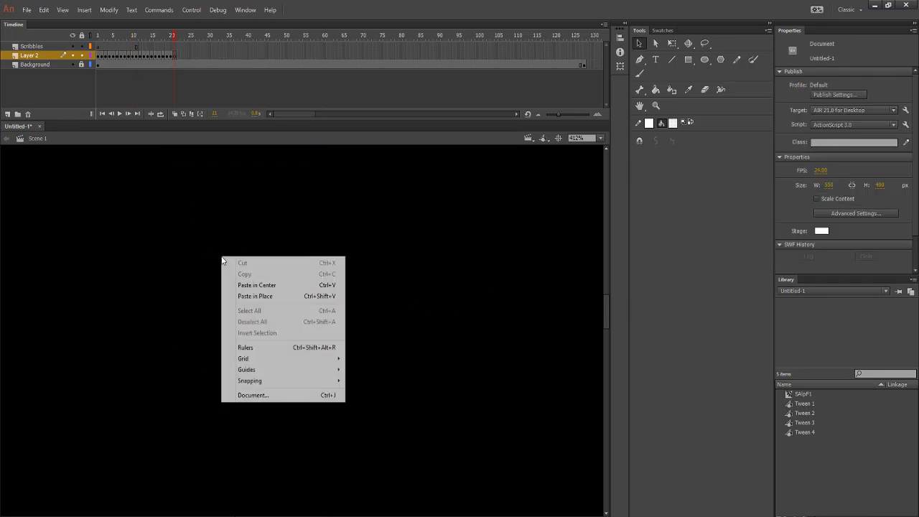
left_click(250, 288)
key("Delete")
right_click(249, 296)
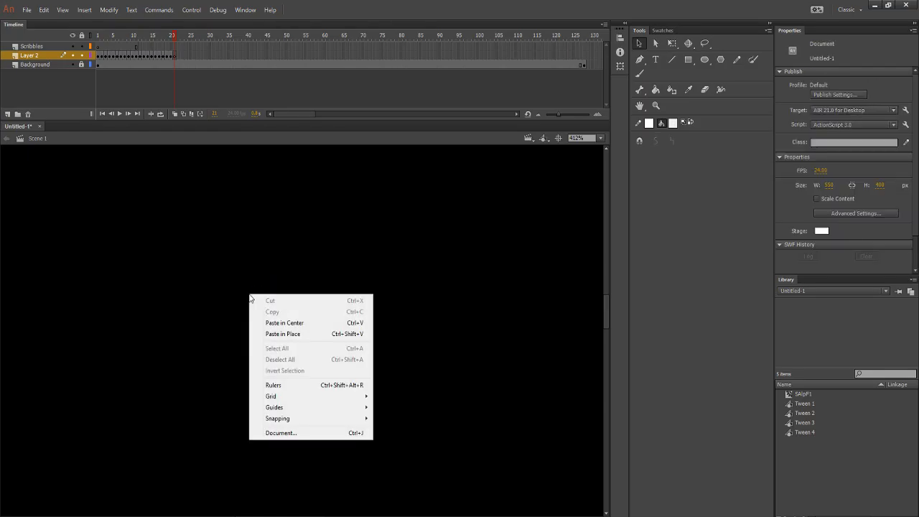
left_click(293, 335)
key("Delete")
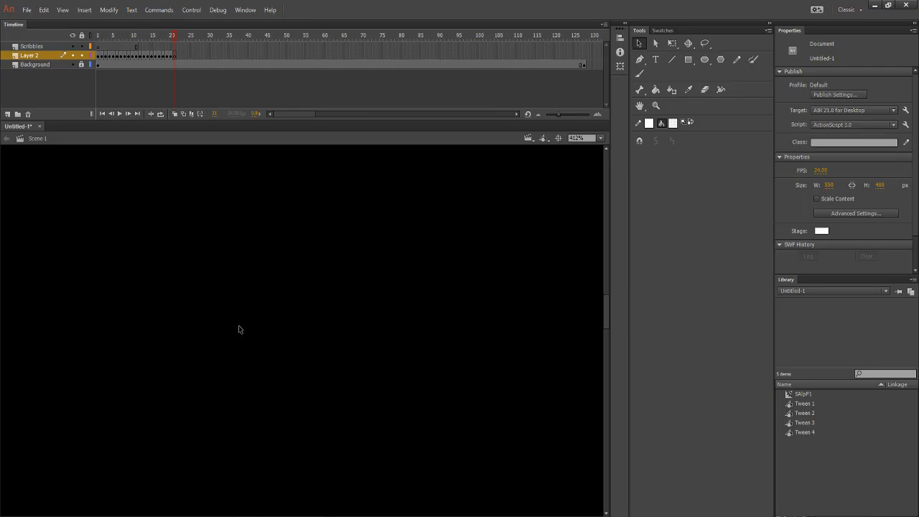
key("ctrl+shift+v")
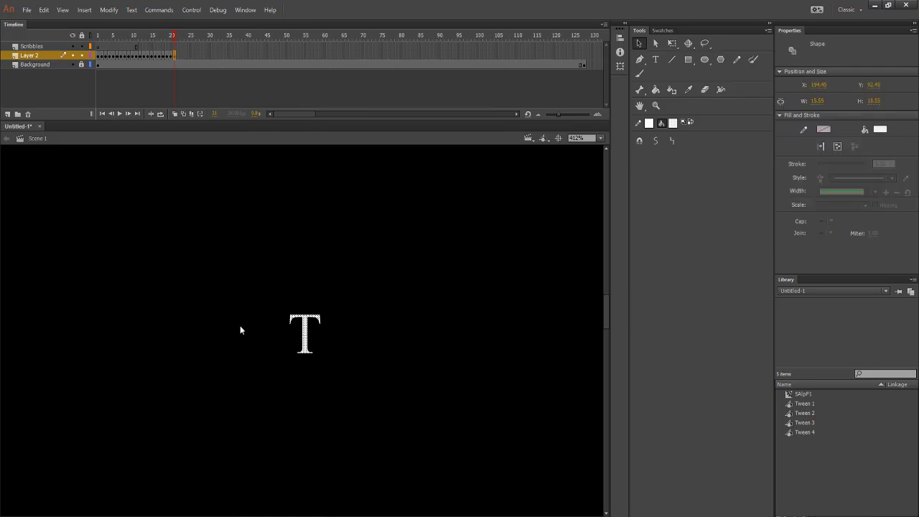
key("Delete")
Undo the keyframe and paste attempts at frame 21 and cut the first T from START in frame 10 again.
key("Return")
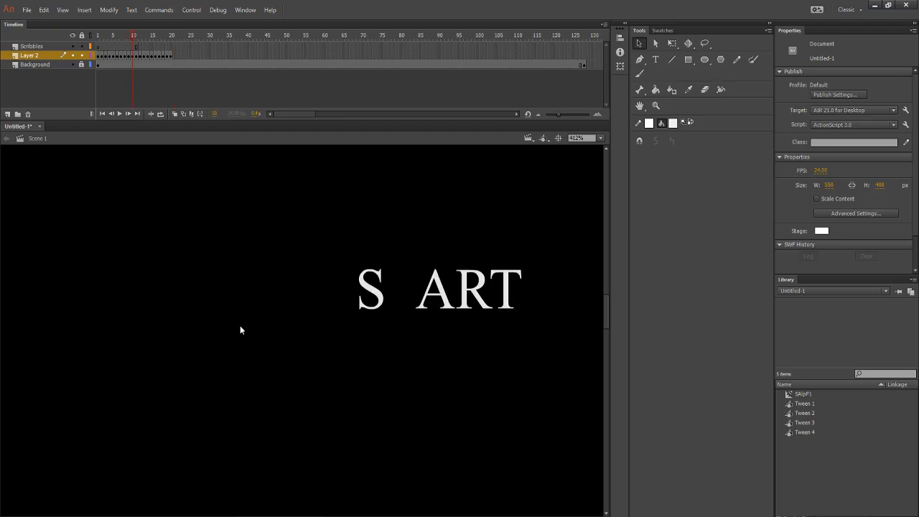
key("ctrl+shift+v")
key("Delete")
Insert a blank keyframe at frame 21 of Layer 2 and paste the T from frame 10 in place.
right_click(176, 56)
left_click(173, 54)
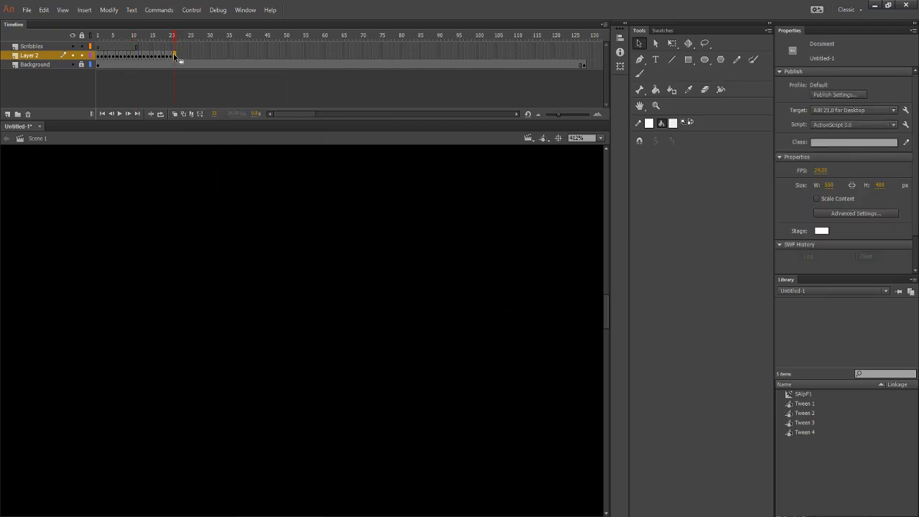
right_click(173, 55)
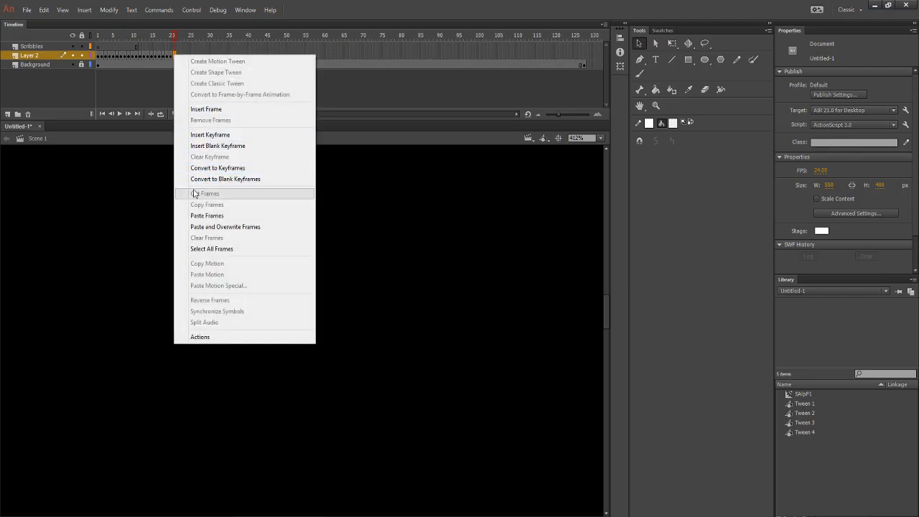
left_click(216, 146)
right_click(309, 272)
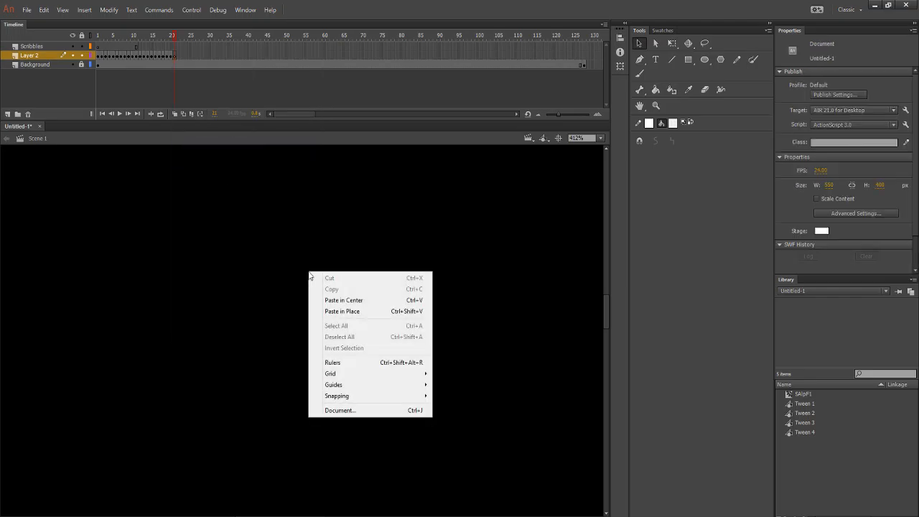
left_click(344, 300)
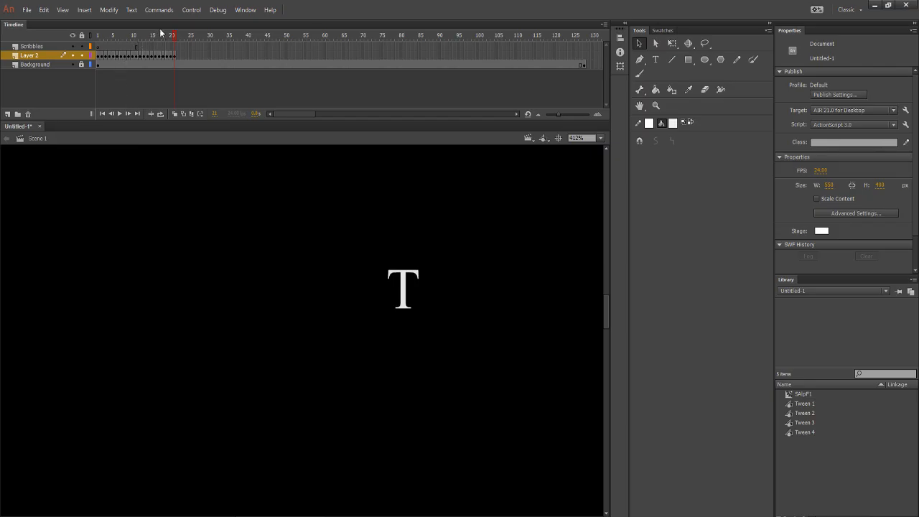
Cut the first T out of START in frame 11 of Layer 2.
left_click_drag(173, 36, 134, 55)
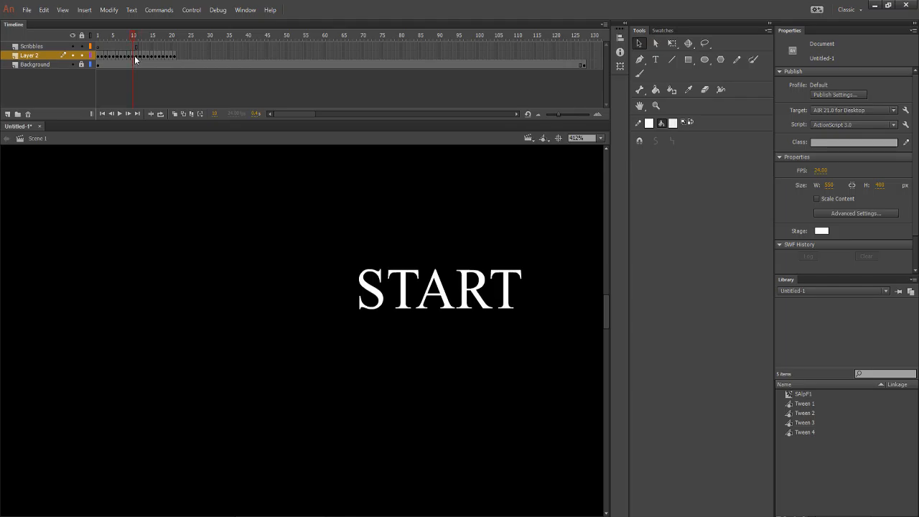
right_click(135, 55)
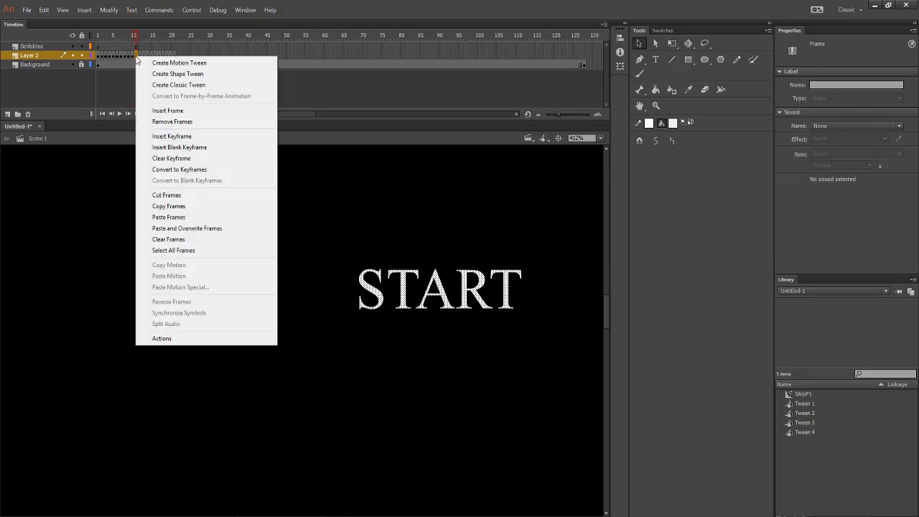
left_click(304, 206)
left_click(406, 300)
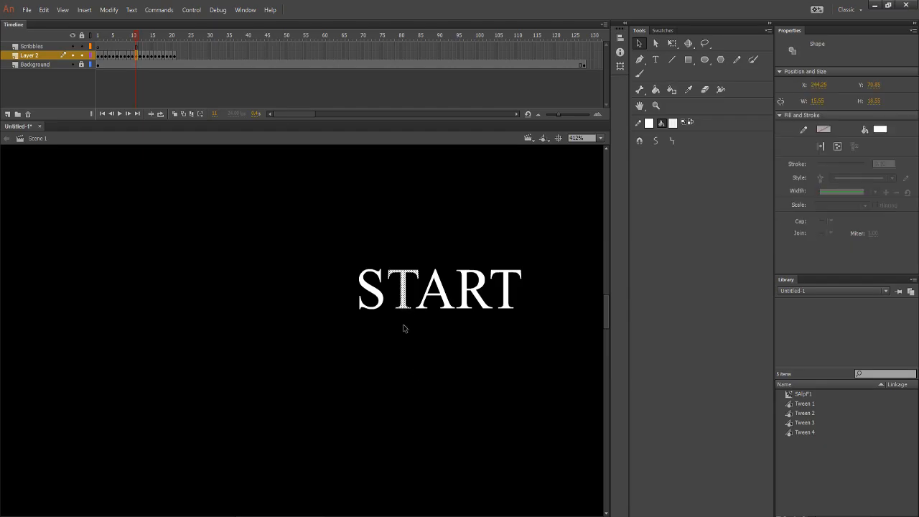
key("Delete")
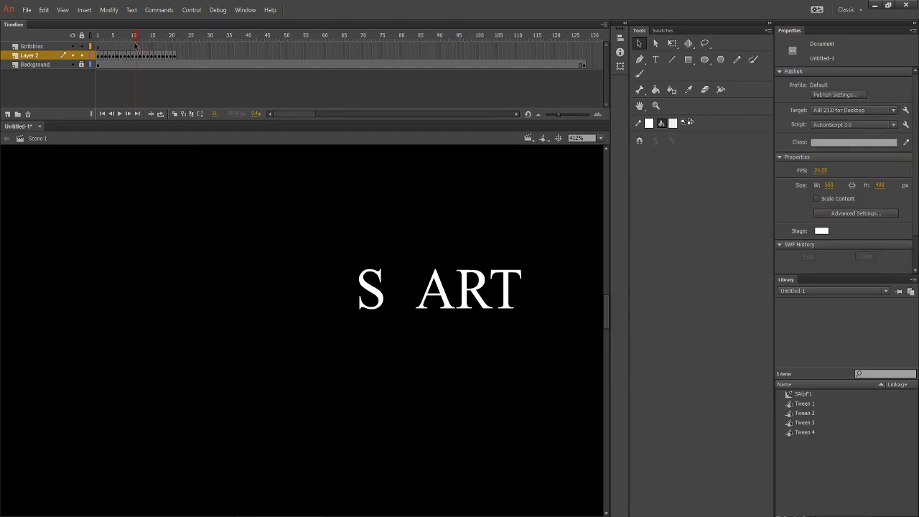
Try to extend Layer 2 to frame 22 with a plain inserted frame and paste the cut T in place.
right_click(179, 56)
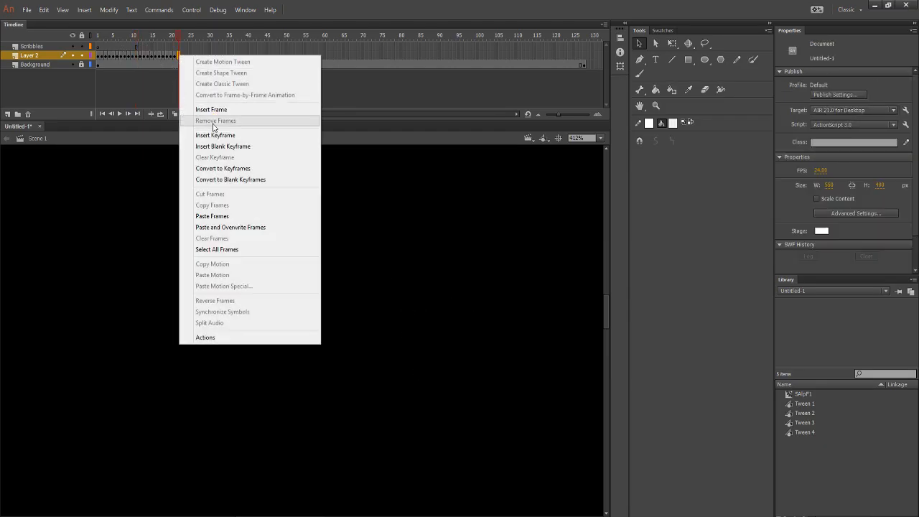
left_click(235, 108)
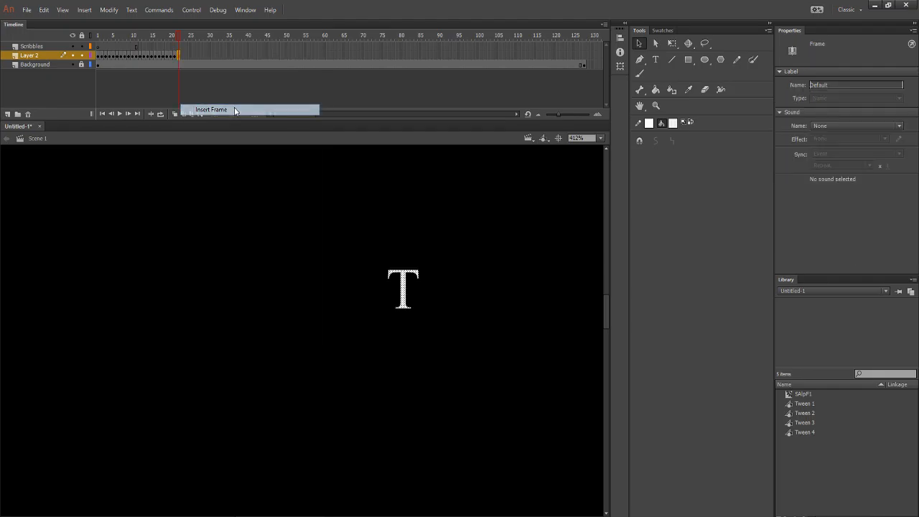
right_click(232, 221)
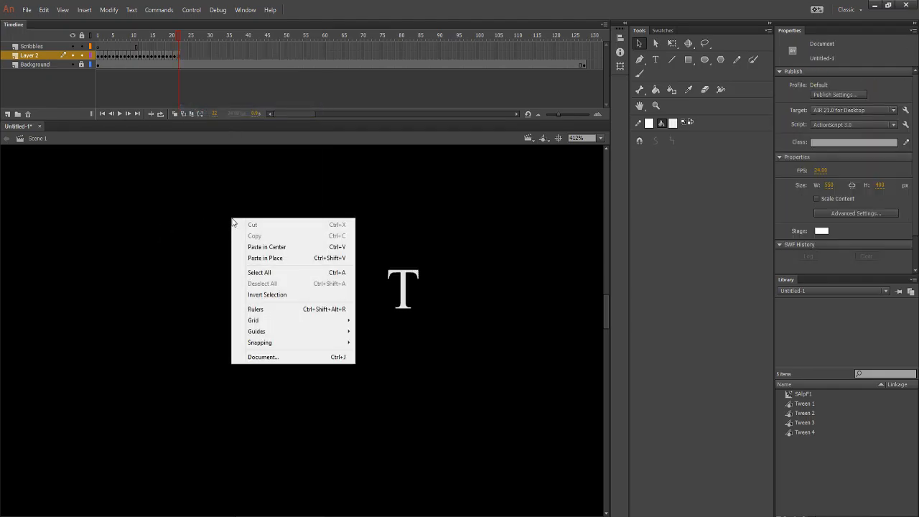
left_click(259, 259)
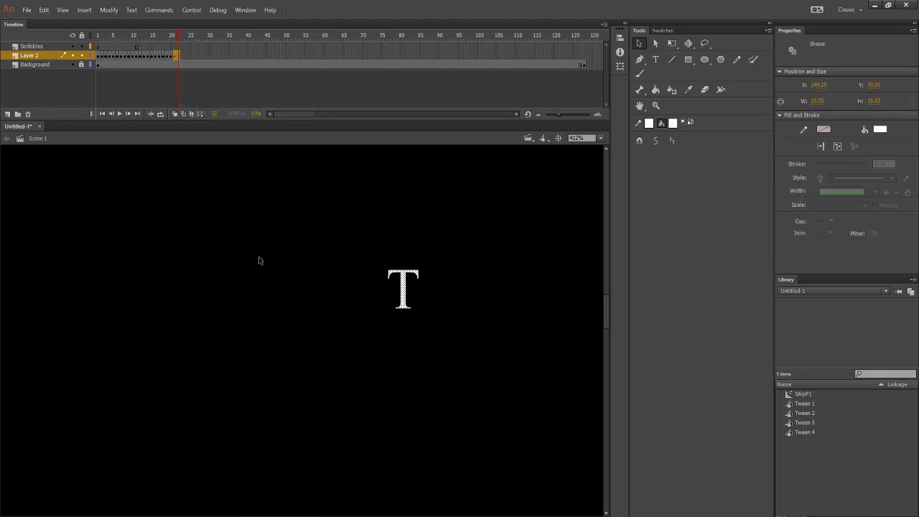
left_click(259, 263)
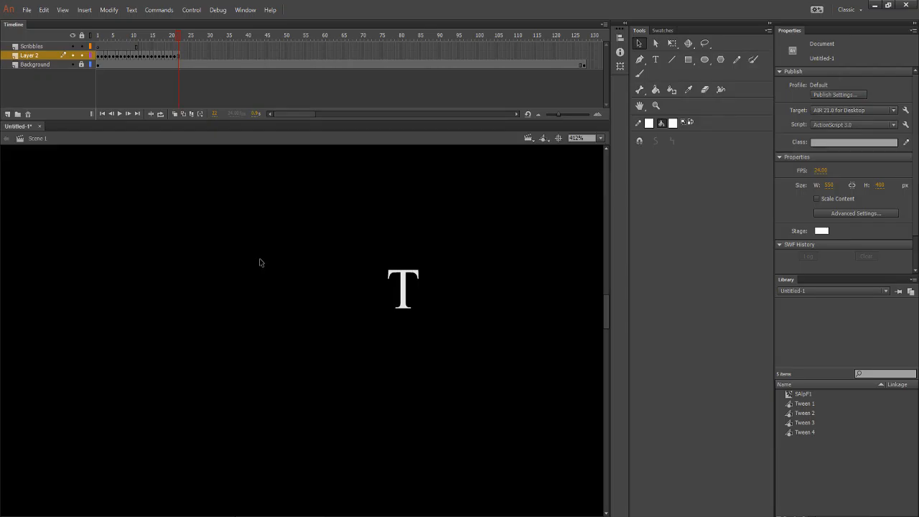
Select everything on Layer 2 at frame 22 and delete the T.
key("ctrl+a")
left_click(264, 263)
key("ctrl+a")
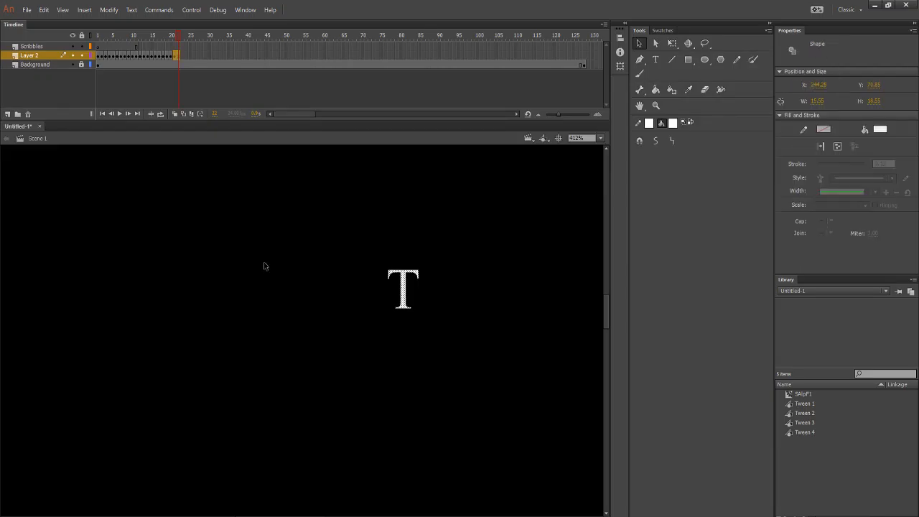
key("Delete")
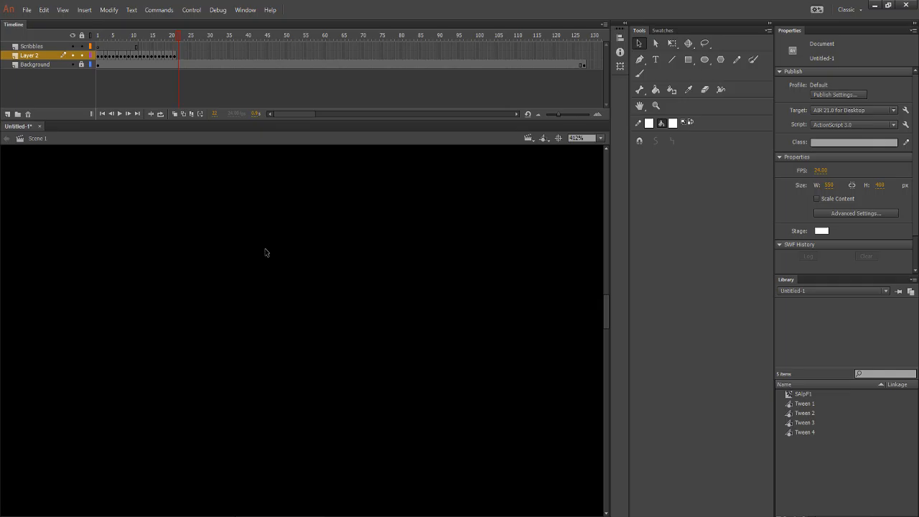
Insert a blank keyframe at frame 22 of Layer 2 and paste the T from frame 11 in place.
right_click(178, 55)
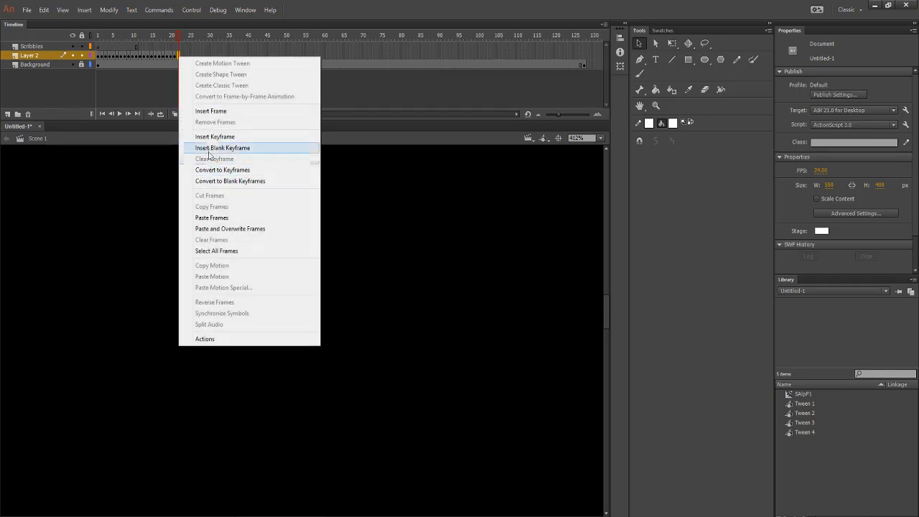
left_click(213, 148)
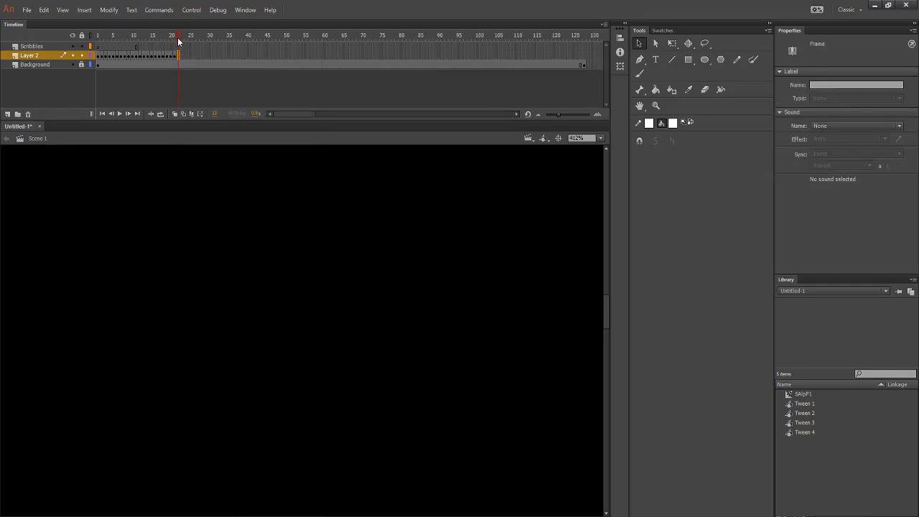
left_click_drag(178, 37, 179, 37)
right_click(238, 244)
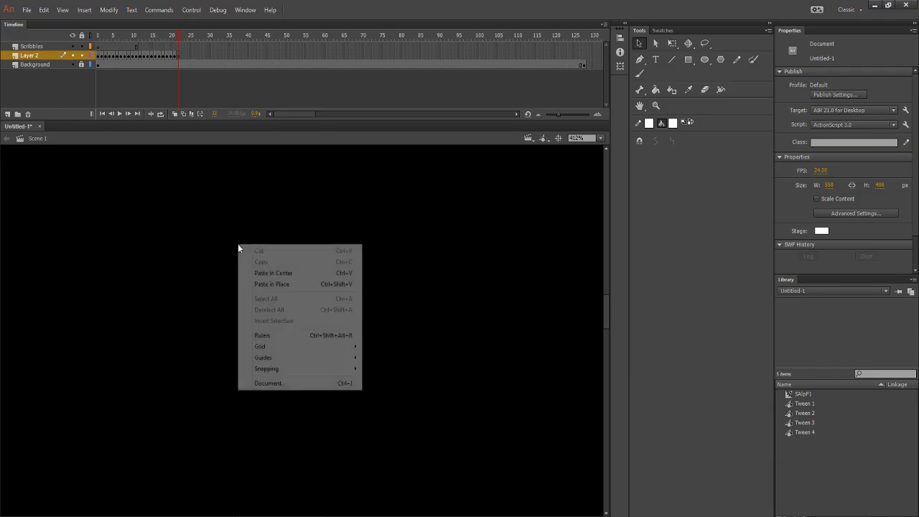
left_click(274, 289)
left_click(298, 222)
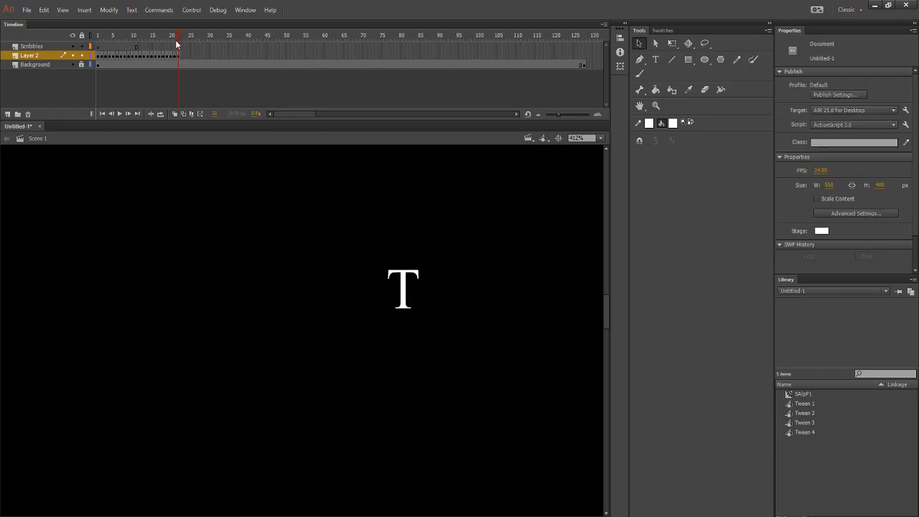
Try to move the first keyframe of the Scribbles layer to frame 22.
left_click_drag(175, 40, 105, 49)
left_click(134, 47)
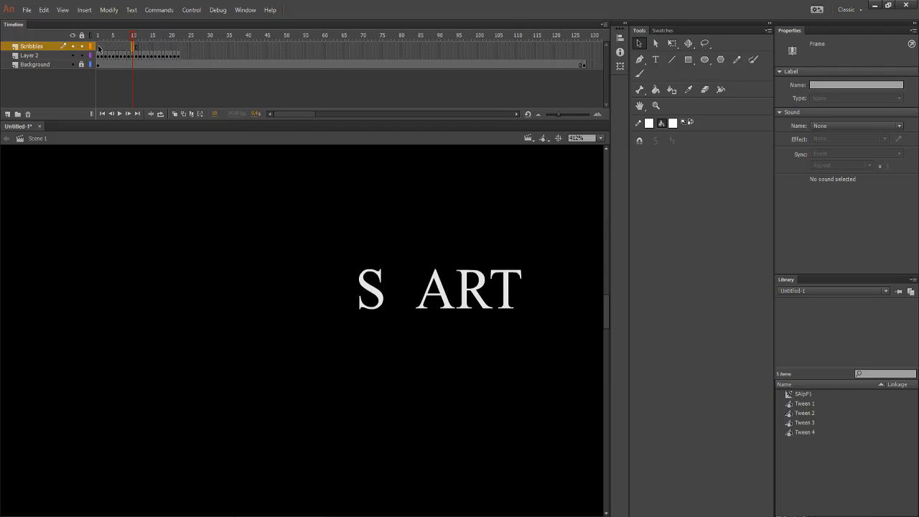
left_click(99, 48)
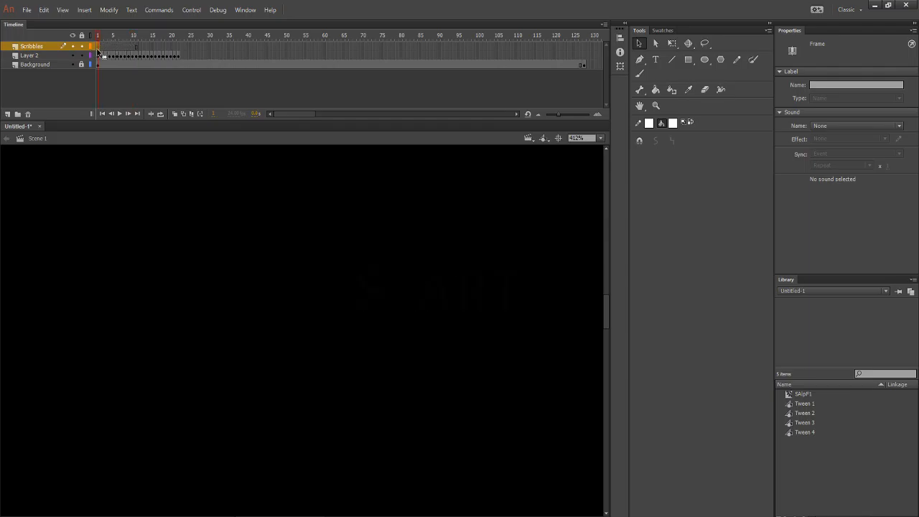
left_click_drag(98, 50, 179, 51)
left_click(197, 164)
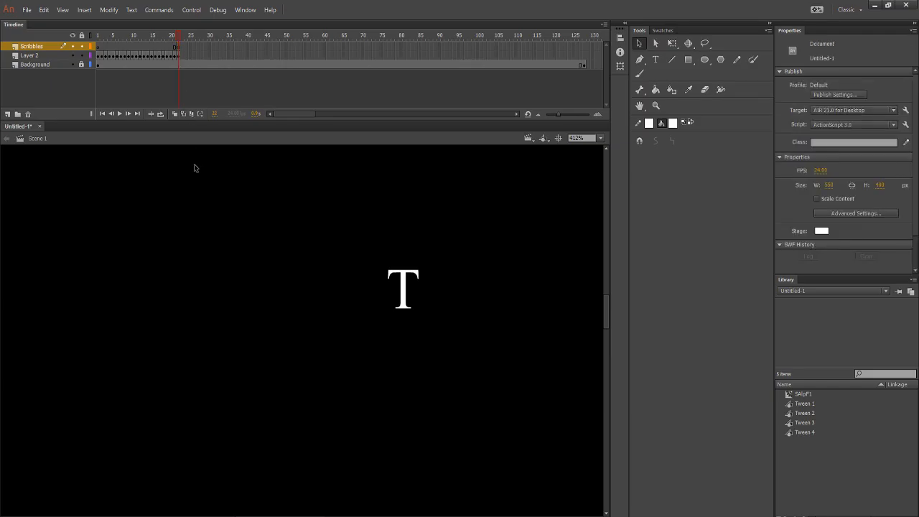
key("Return")
Insert a keyframe at frame 12 of the Scribbles layer and extend the layer with frames to frame 22.
left_click(141, 46)
right_click(141, 47)
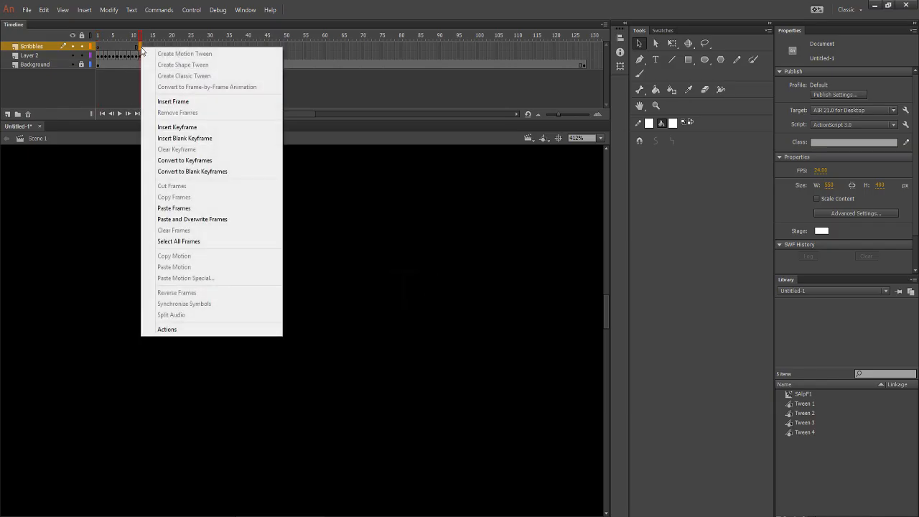
left_click(179, 97)
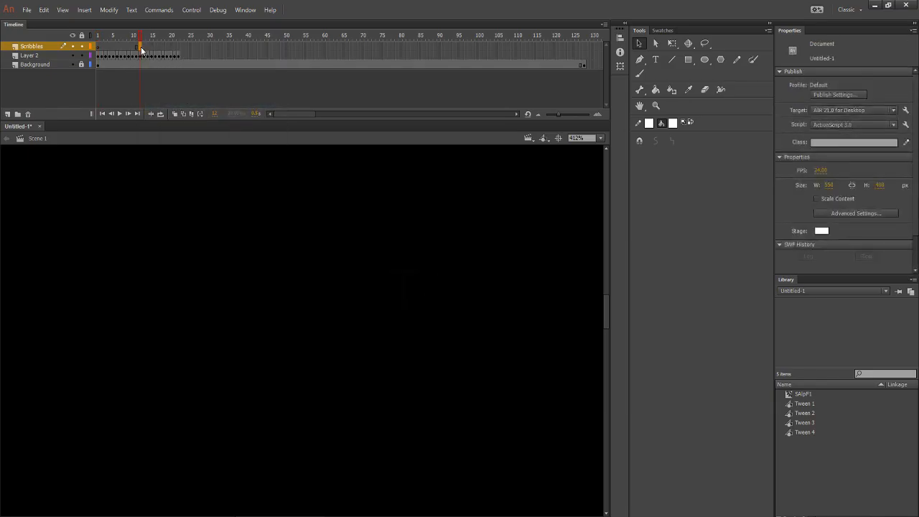
right_click(140, 46)
left_click(178, 127)
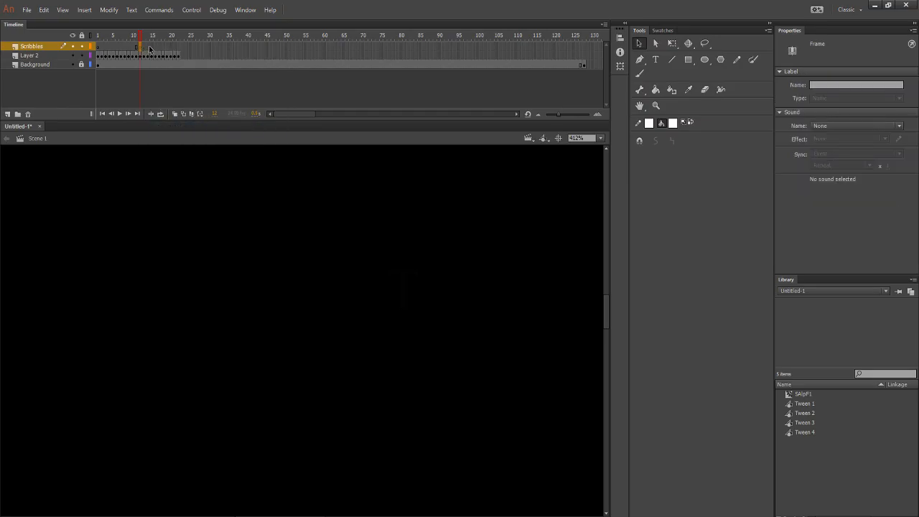
left_click(179, 51)
right_click(179, 48)
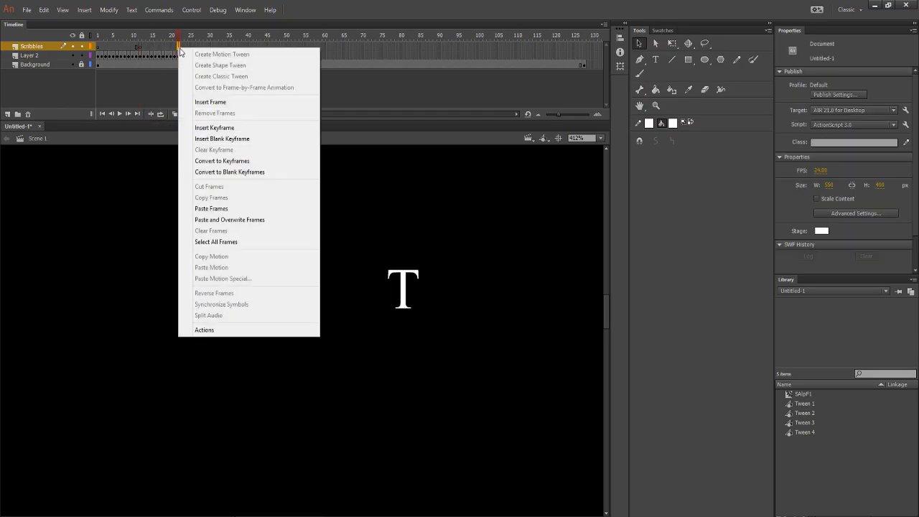
left_click(228, 102)
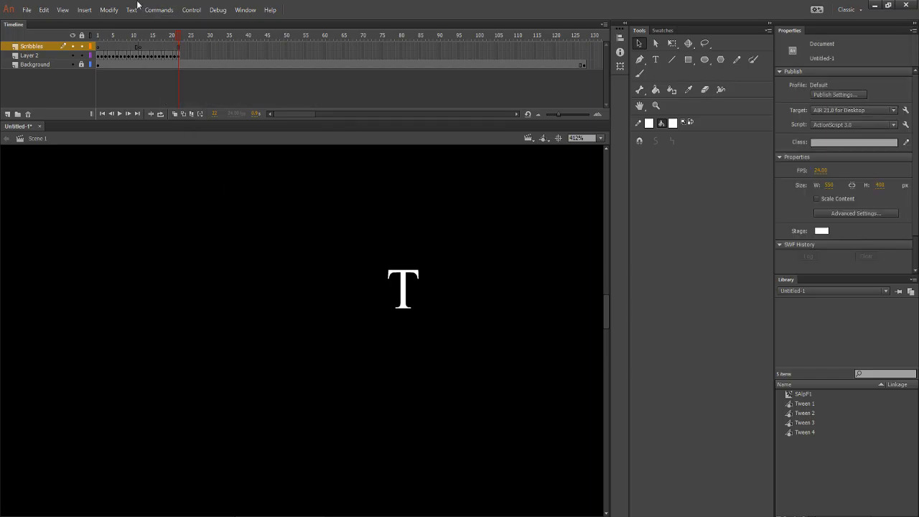
Cut the letter A out of START in frame 1 of Layer 2.
left_click(100, 57)
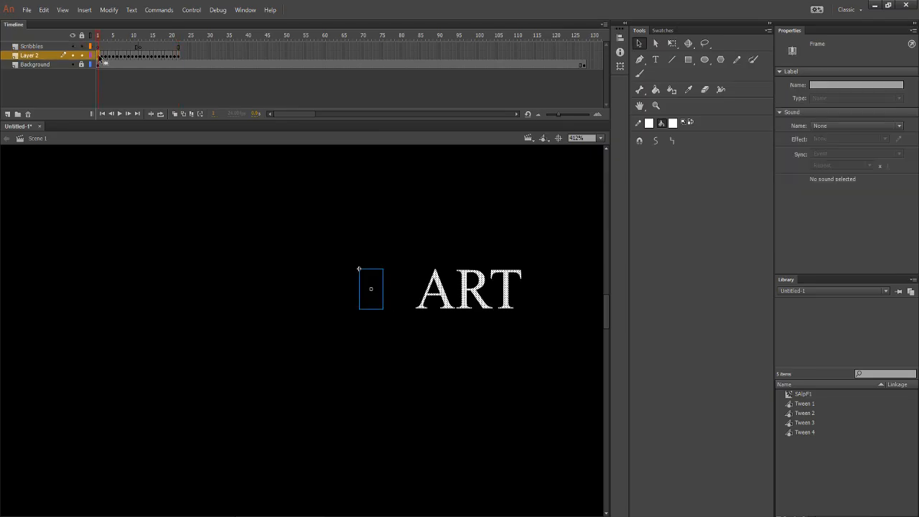
left_click(102, 58)
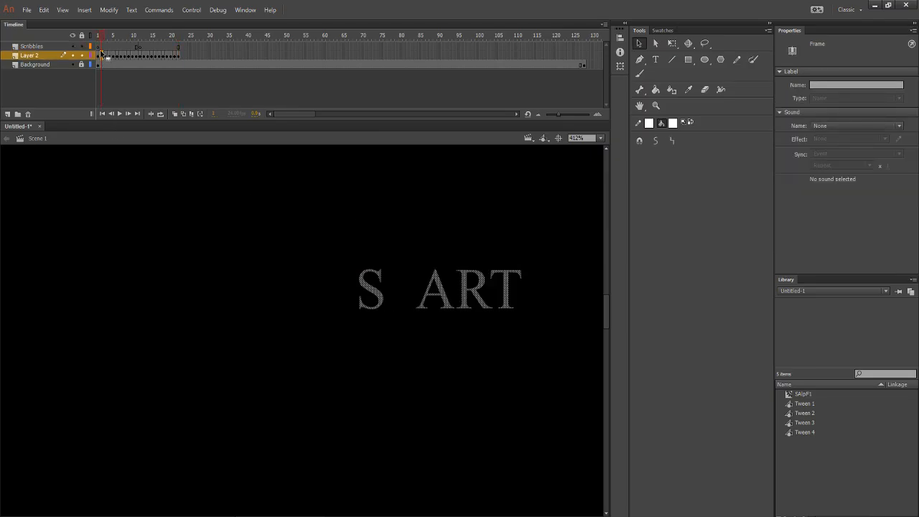
left_click(98, 55)
left_click(426, 301)
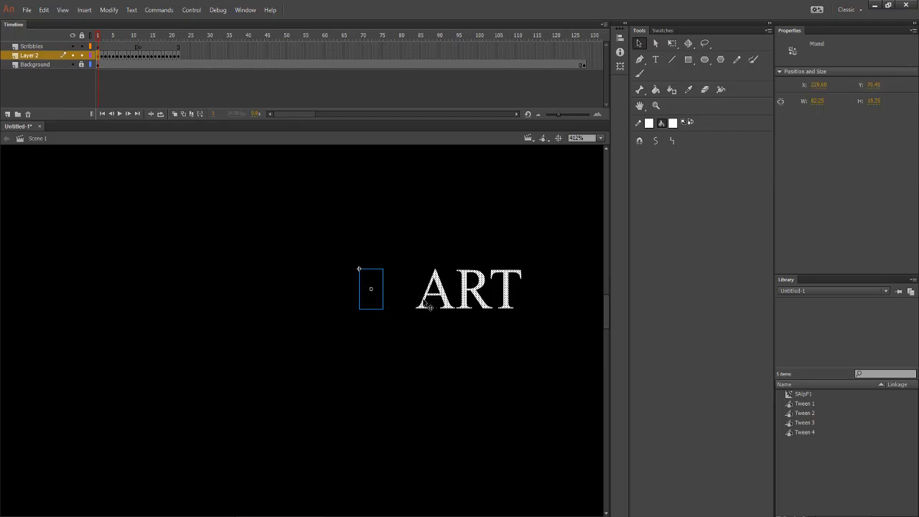
left_click(425, 323)
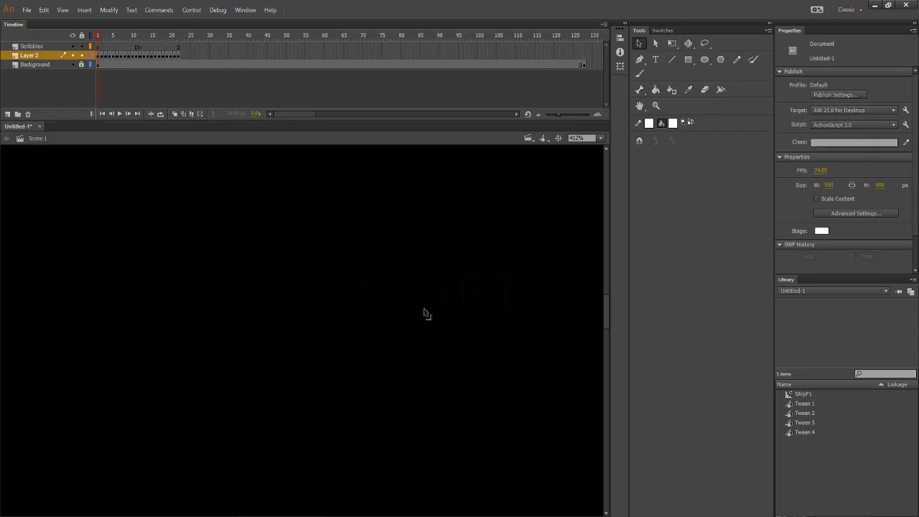
left_click(425, 309)
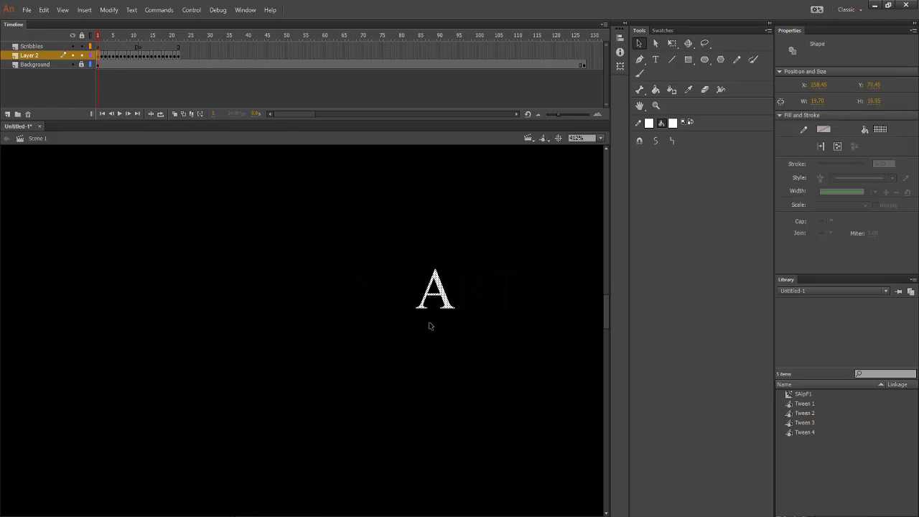
left_click(430, 326)
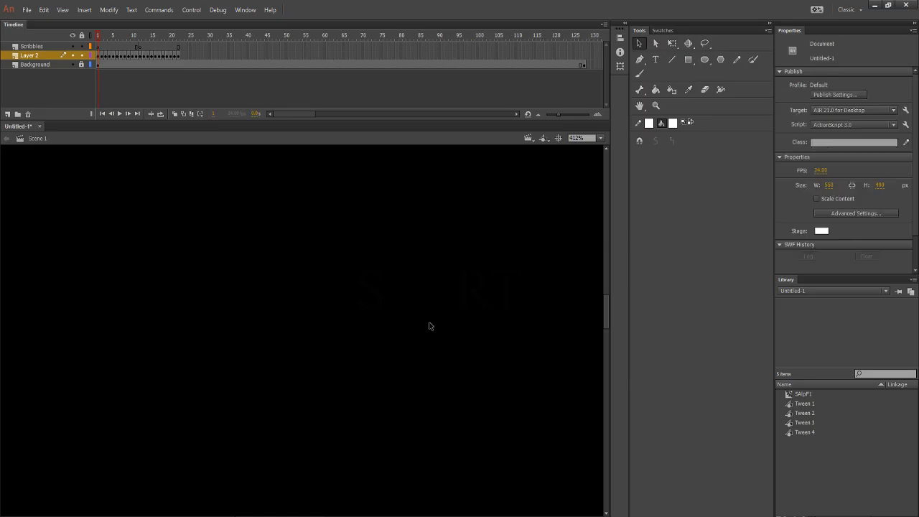
Try to paste the cut A in place at frame 23 of Layer 2.
left_click(179, 56)
left_click(181, 56)
right_click(224, 217)
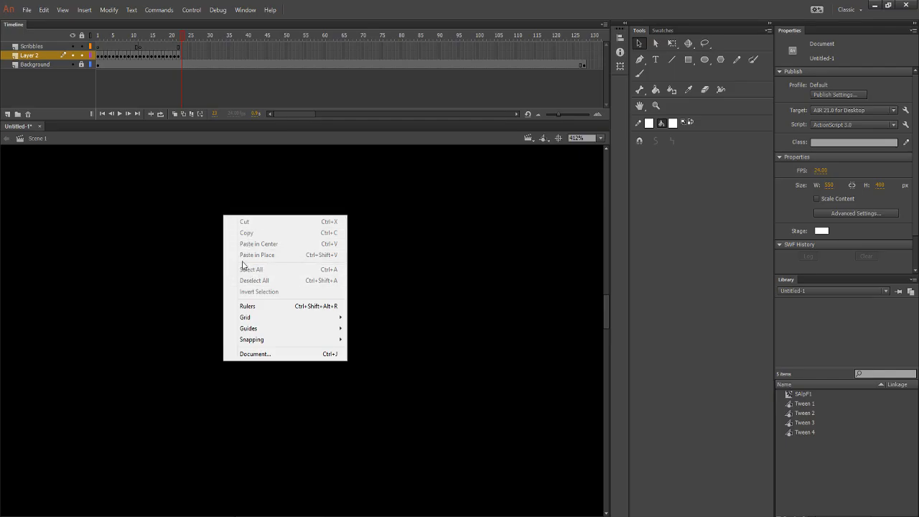
left_click(201, 271)
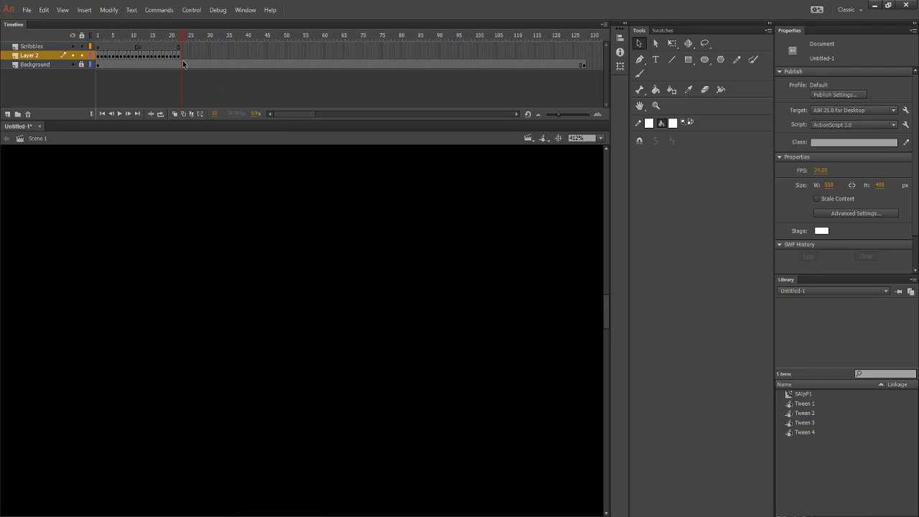
Try to insert keyframes across frames 23 to 128 of Layer 2.
left_click_drag(182, 57, 244, 54)
left_click(578, 54, "shift")
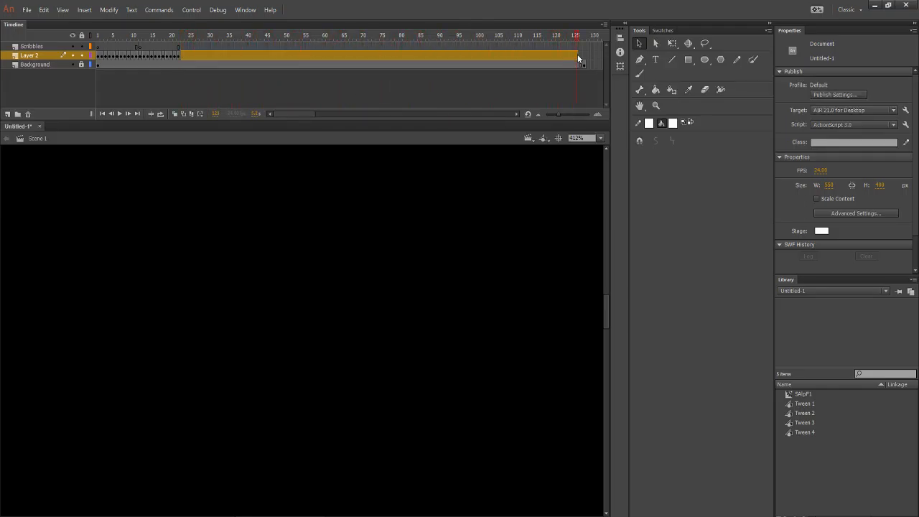
right_click(580, 54)
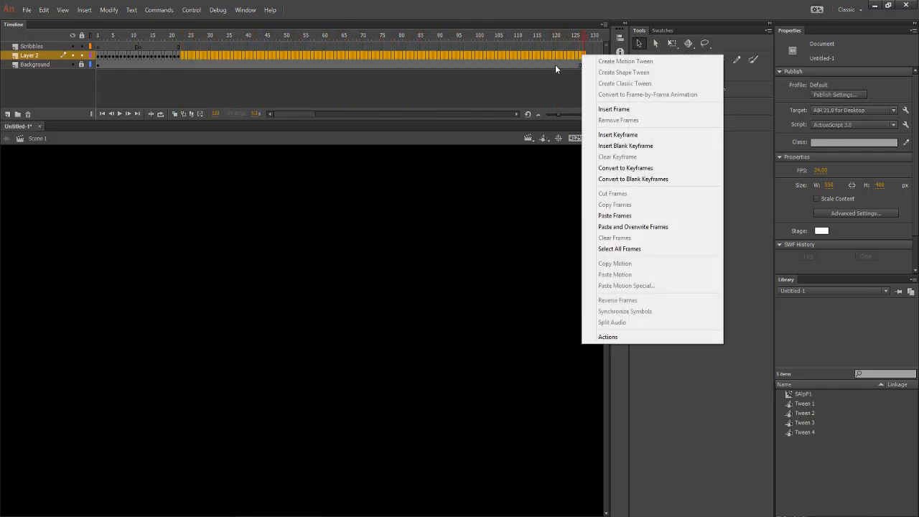
left_click(609, 136)
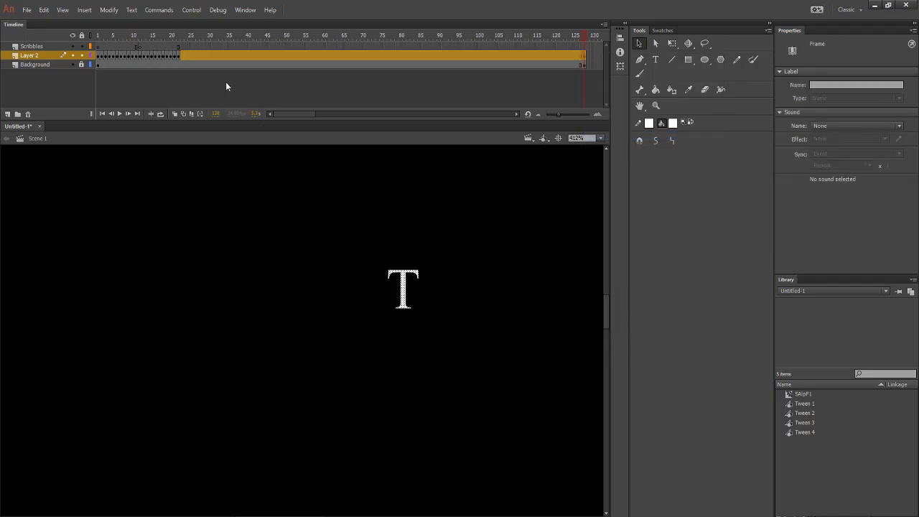
left_click(496, 94)
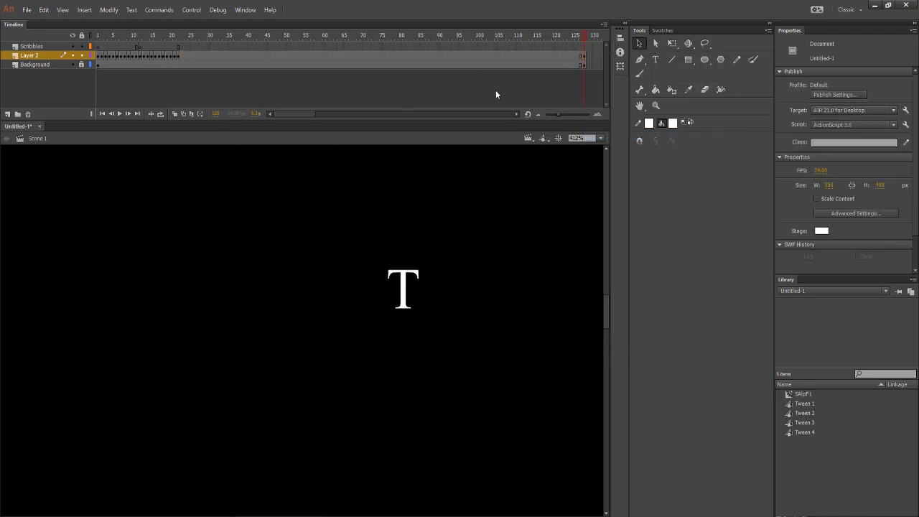
key("ctrl+z")
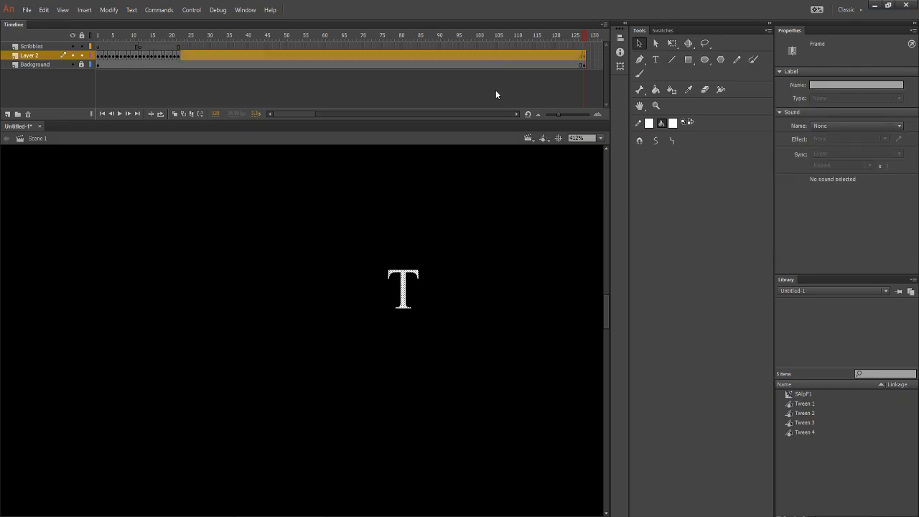
Try to insert frames over the selected Layer 2 range, and undo the frame and keyframe insertions.
right_click(241, 55)
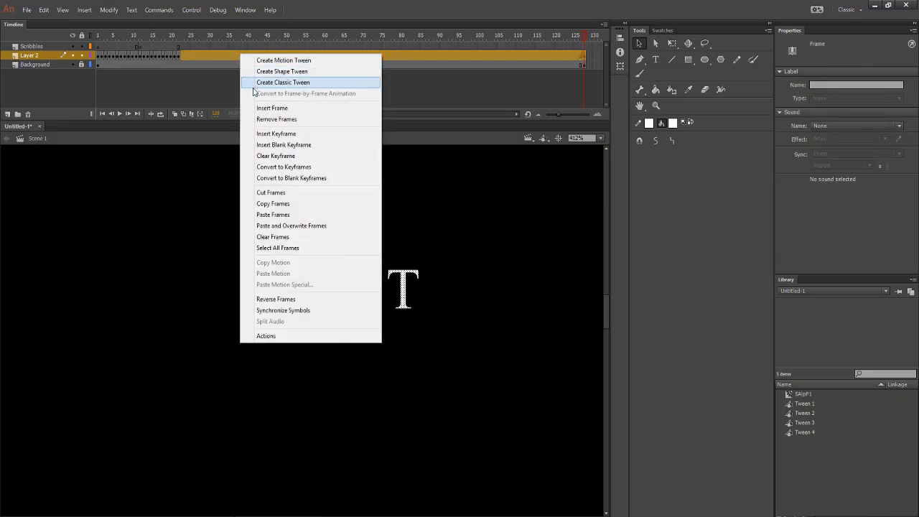
left_click(272, 108)
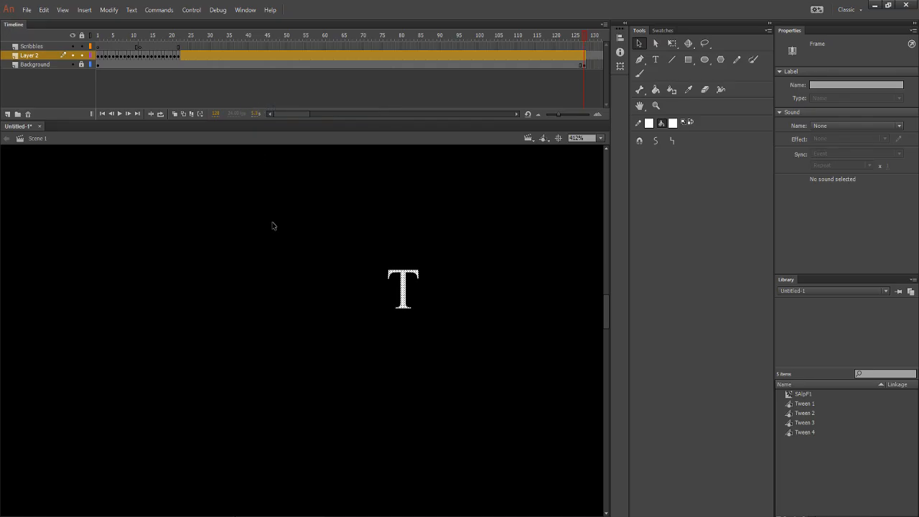
key("ctrl+z")
key("ctrl+z")
key("ctrl+z")
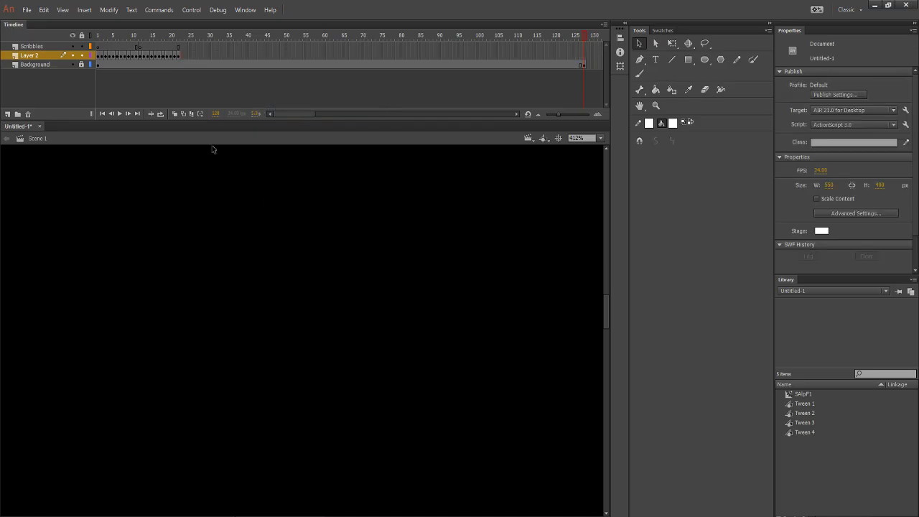
Extend Layer 2 by inserting frames from frame 23 through frame 129, and make frame 23 a blank keyframe.
right_click(181, 55)
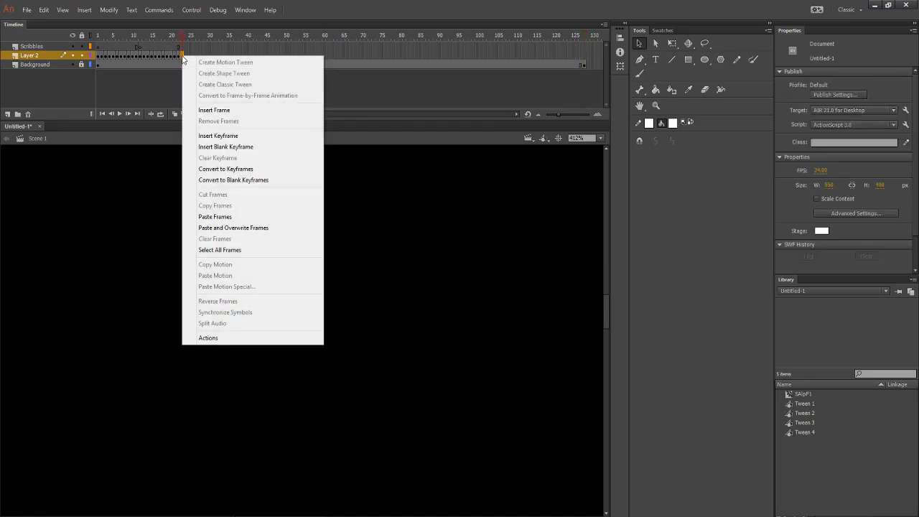
left_click(180, 50)
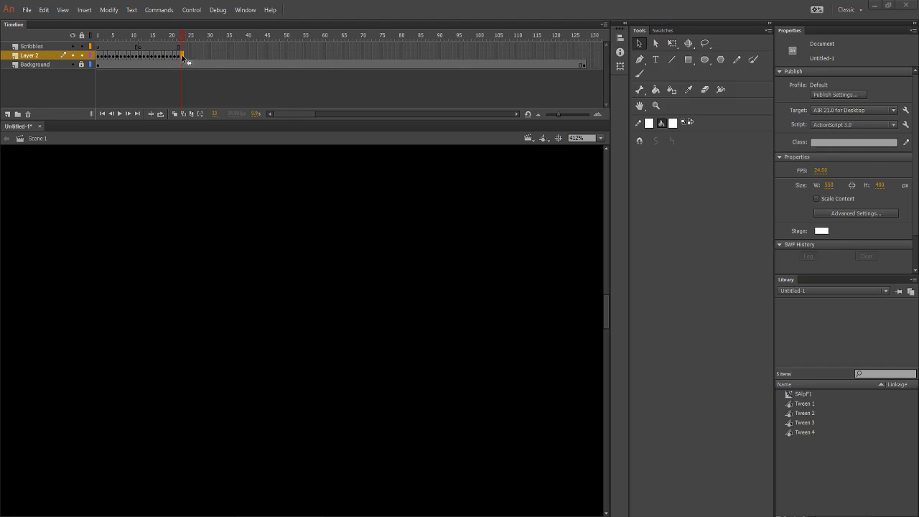
left_click(232, 203)
left_click(182, 53)
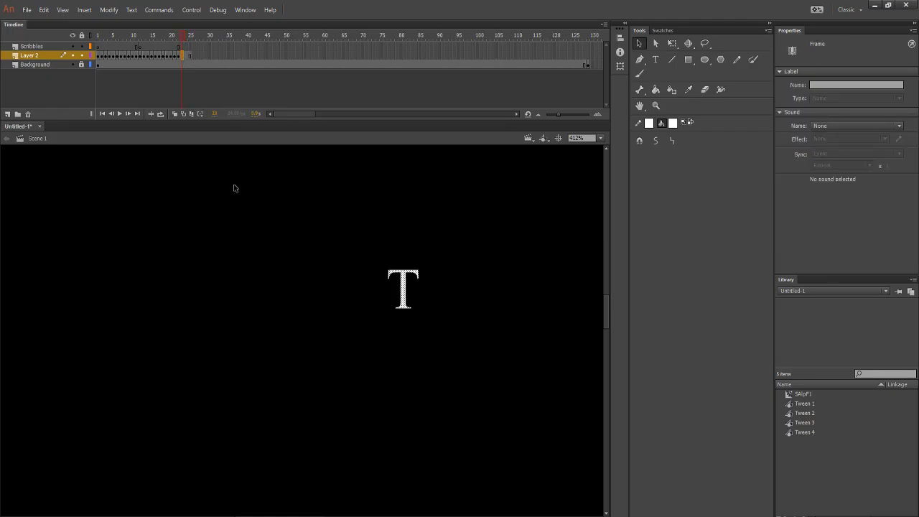
key("F5")
key("F5")
key("F5")
key("F5")
key("F5")
key("F5")
key("F5")
key("F5")
key("F5")
key("F5")
key("F5")
key("F5")
key("F5")
key("F5")
key("F5")
key("F5")
key("F5")
key("F5")
key("F5")
key("F5")
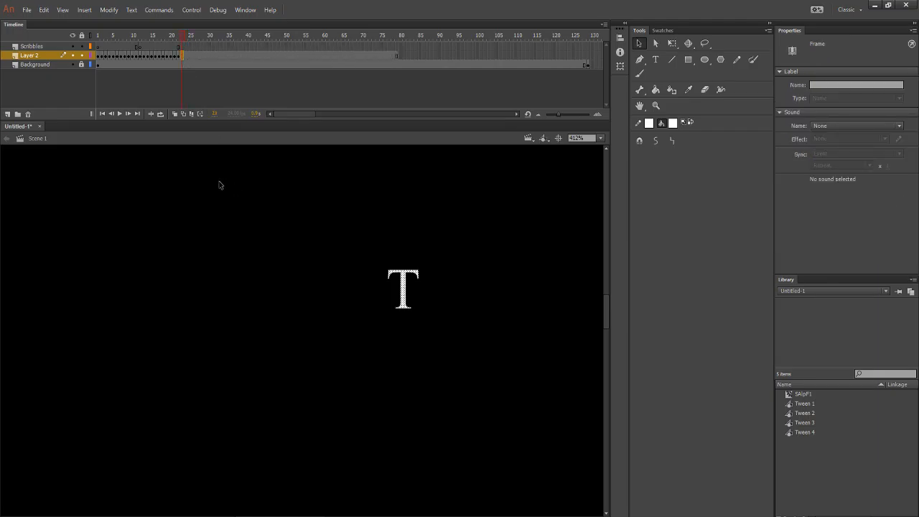
key("F5")
key("F5")
key("F5")
key("F5")
key("F5")
key("F5")
key("F5")
key("F5")
key("F5")
key("F5")
key("F5")
key("F5")
key("F5")
key("F5")
key("F5")
key("F5")
key("F5")
key("F5")
key("F5")
key("F5")
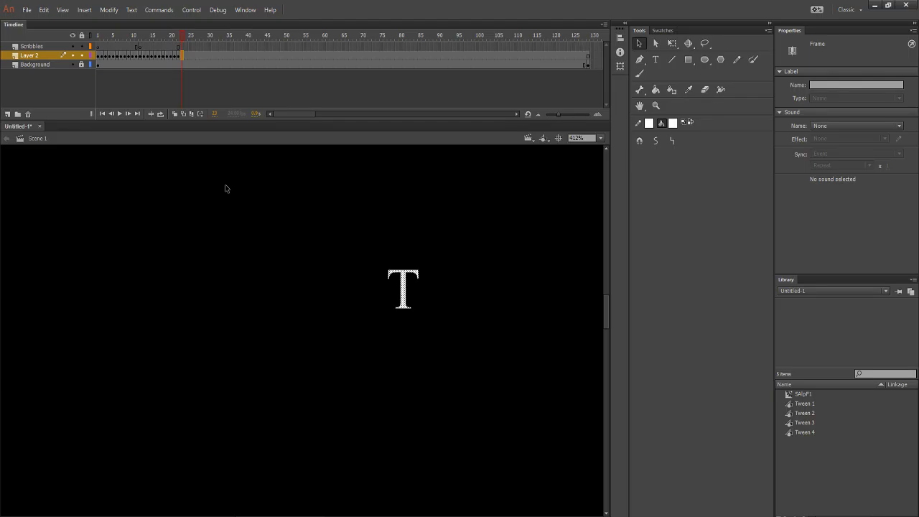
right_click(181, 57)
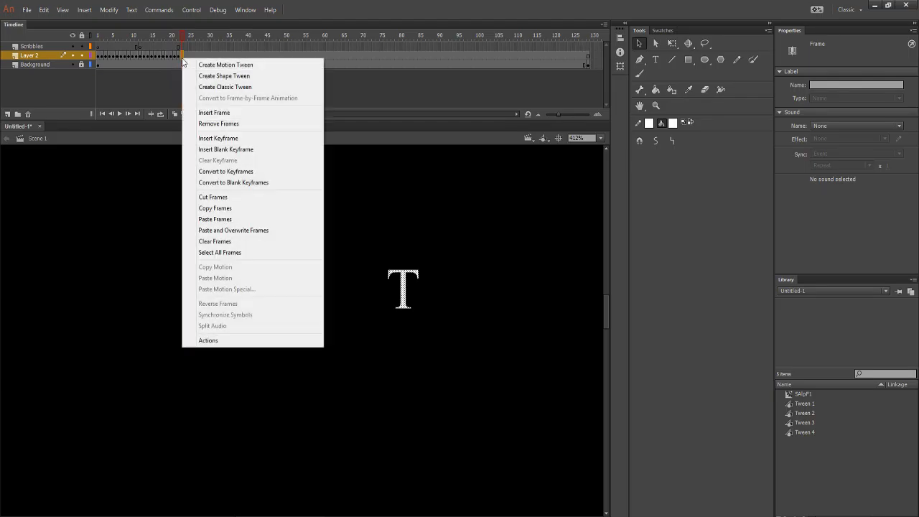
left_click(222, 149)
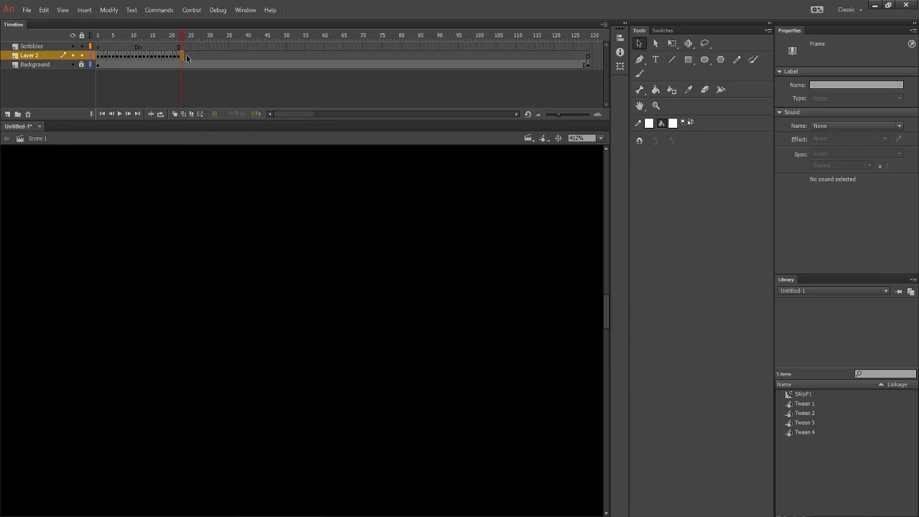
Create a classic tween across frames 23 to 129 of Layer 2 and convert it to frame-by-frame animation.
left_click_drag(183, 55, 576, 53)
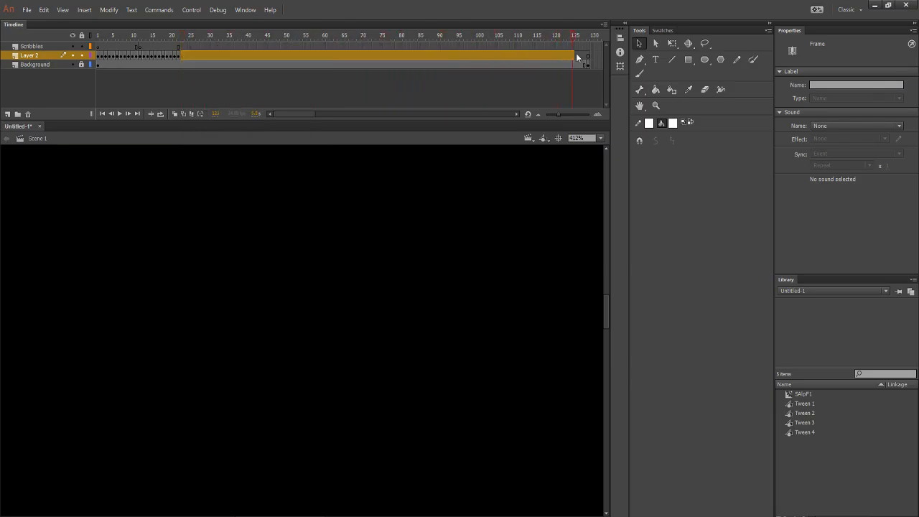
right_click(587, 52)
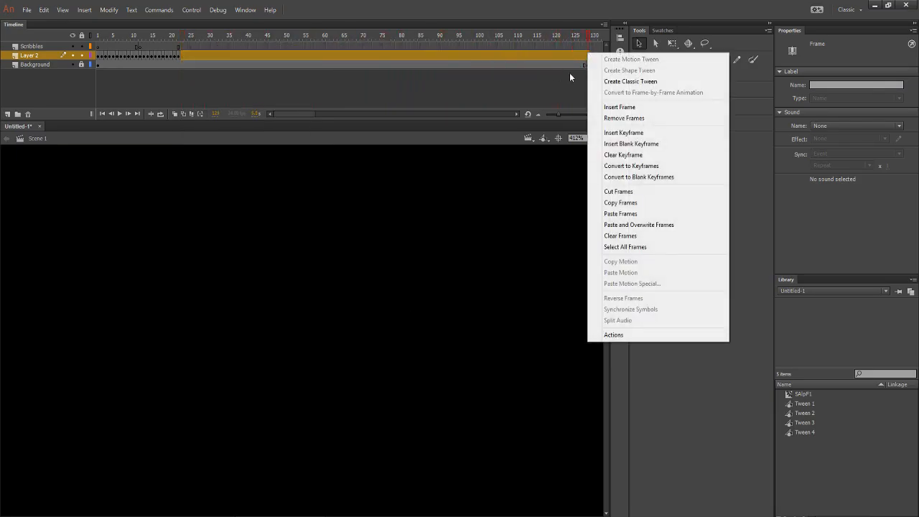
left_click(618, 81)
right_click(517, 55)
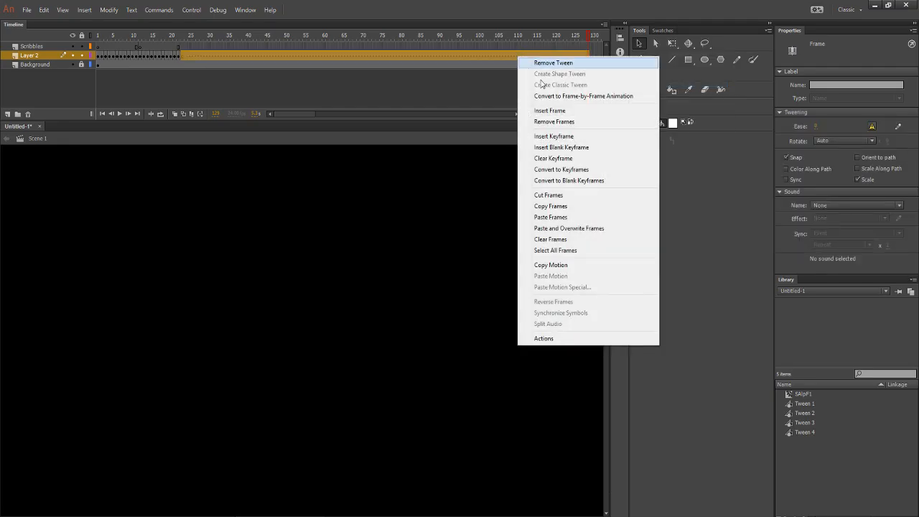
left_click(561, 97)
left_click(319, 207)
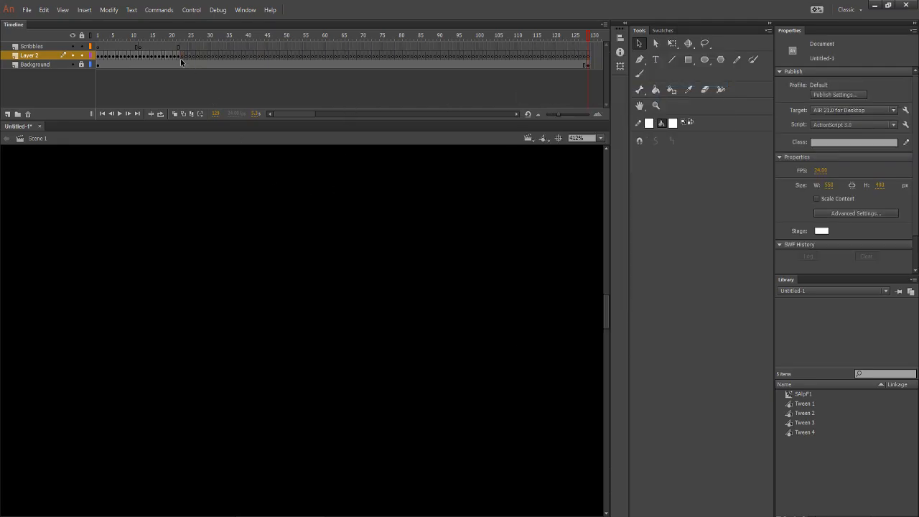
Paste the cut letter A in place at frame 23 of Layer 2.
left_click(181, 57)
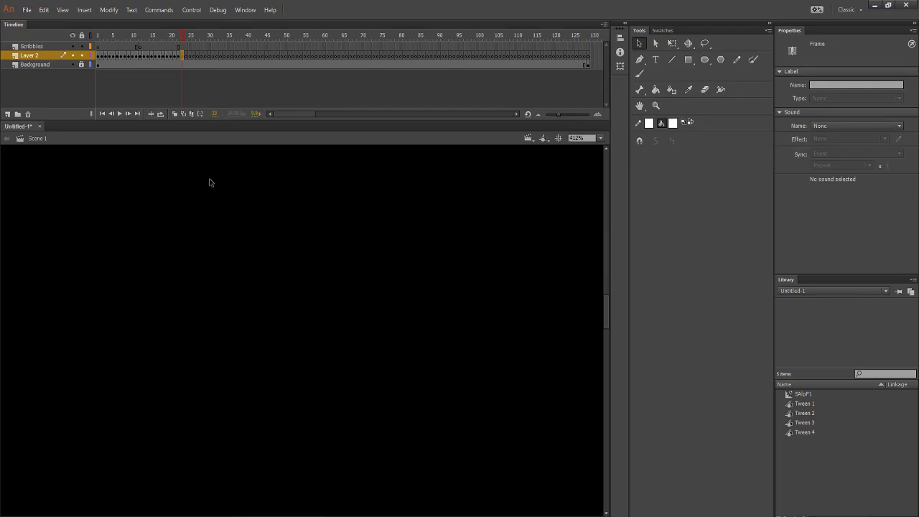
left_click(179, 56)
key("Escape")
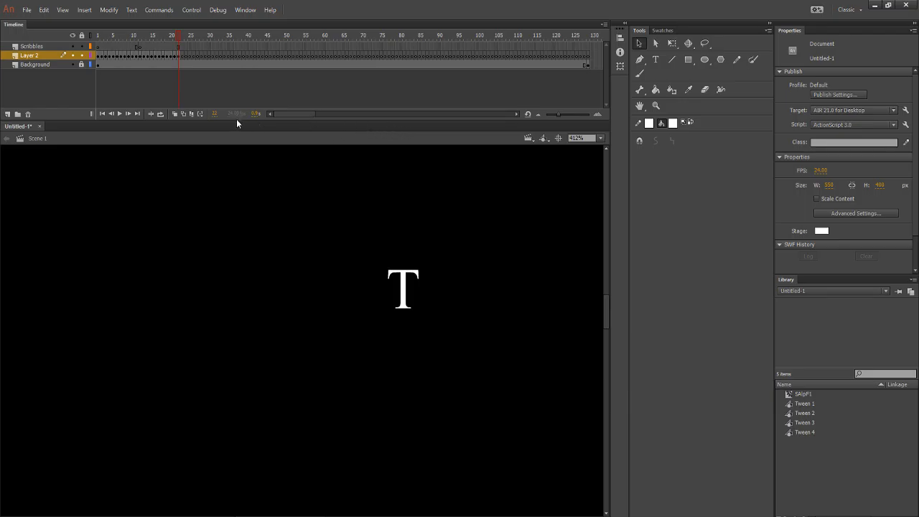
left_click(99, 58)
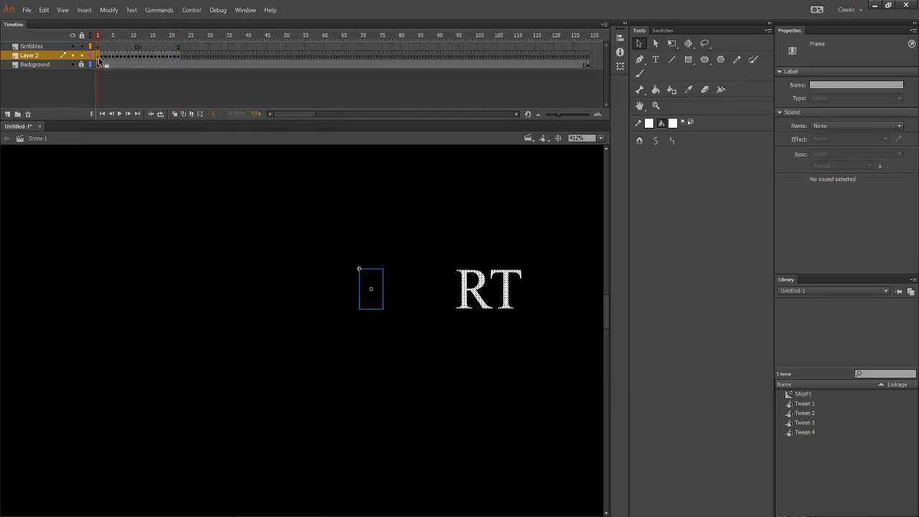
left_click(105, 58)
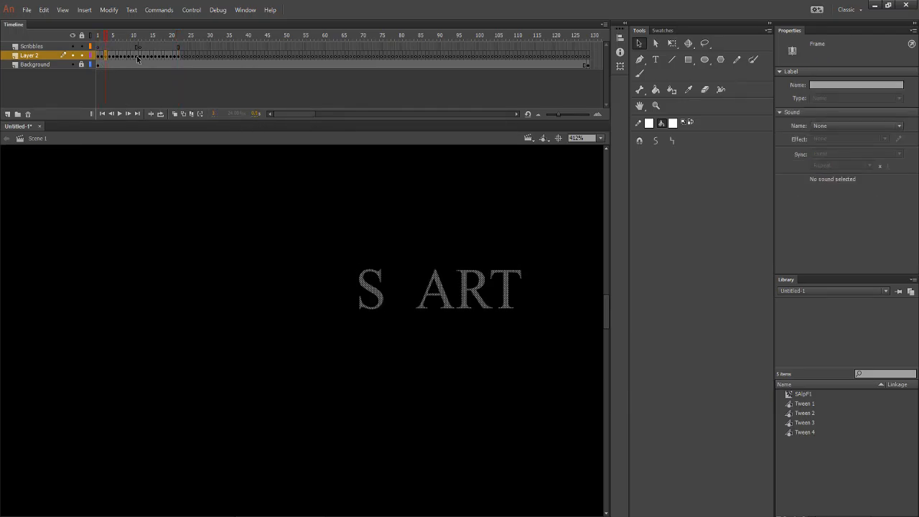
left_click(180, 57)
right_click(258, 248)
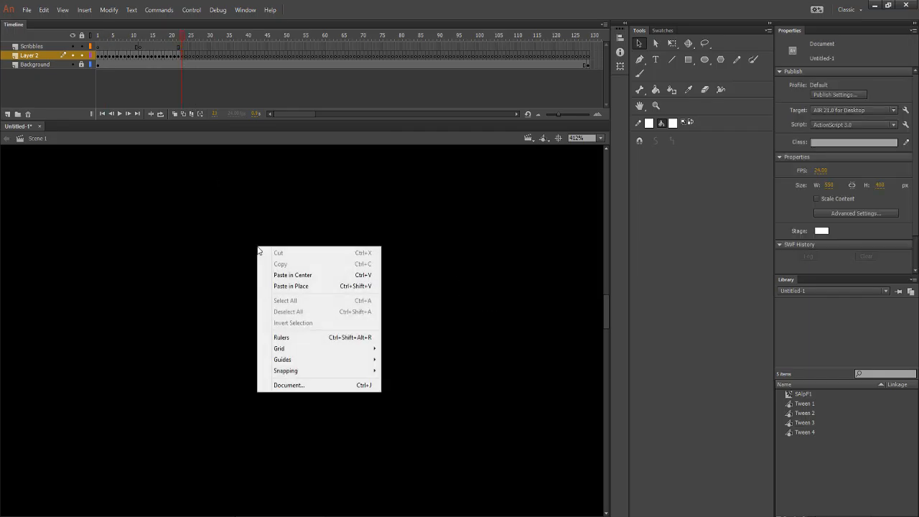
left_click(283, 285)
left_click(268, 318)
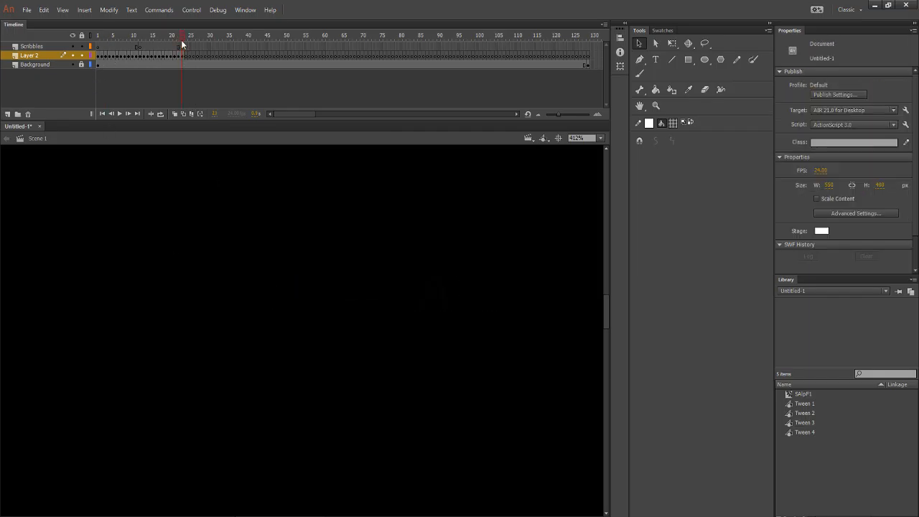
Cut the letter A from frame 2 of Layer 2 and paste it in place at frame 24.
left_click_drag(181, 41, 99, 51)
left_click(102, 56)
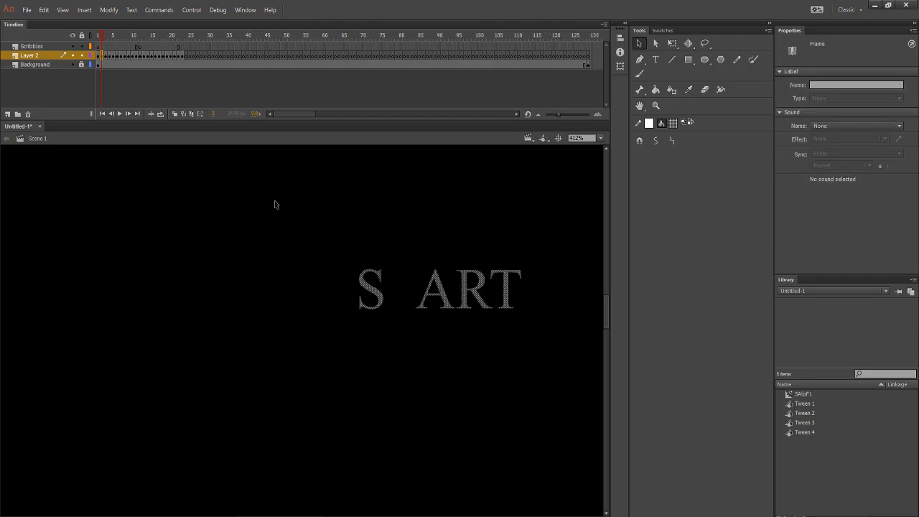
left_click(445, 335)
left_click(440, 302)
right_click(446, 304)
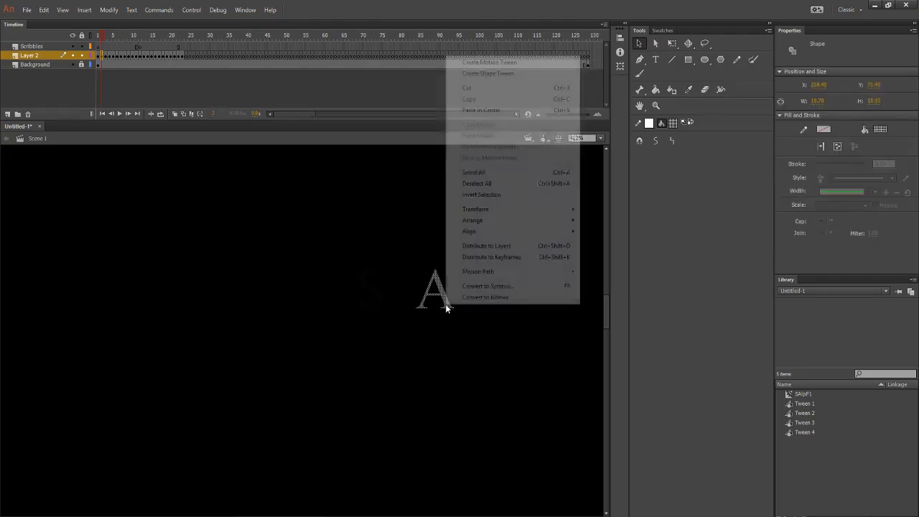
left_click(445, 327)
left_click(450, 304)
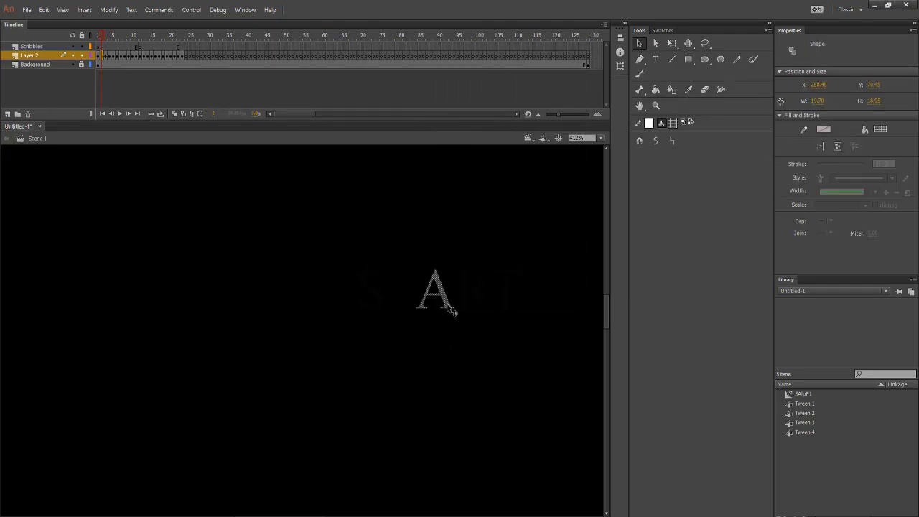
left_click(452, 334)
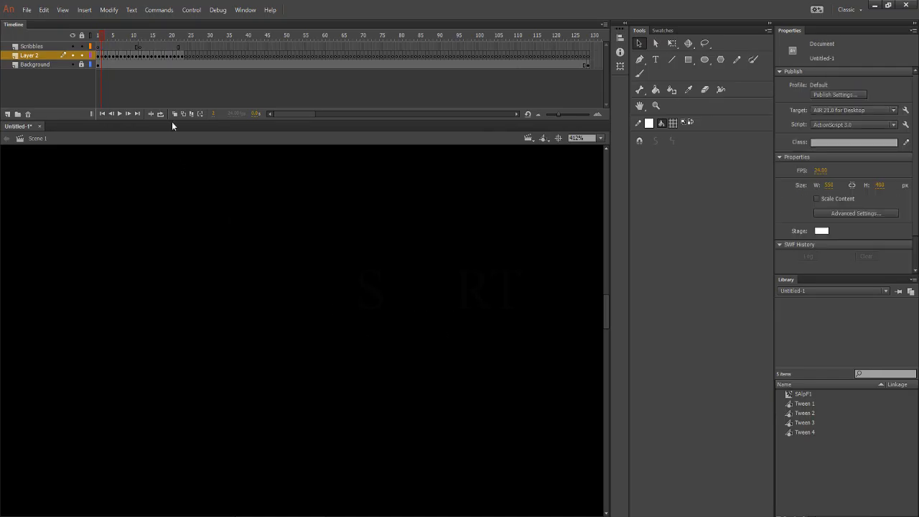
left_click(186, 56)
right_click(267, 233)
left_click(299, 271)
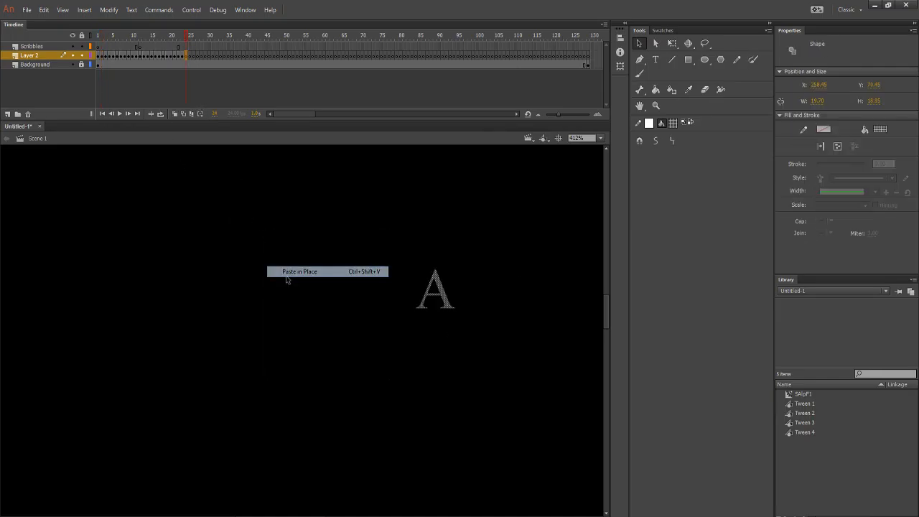
Cut the letter A from frame 3 of Layer 2 and paste it in place at frame 25.
left_click(104, 57)
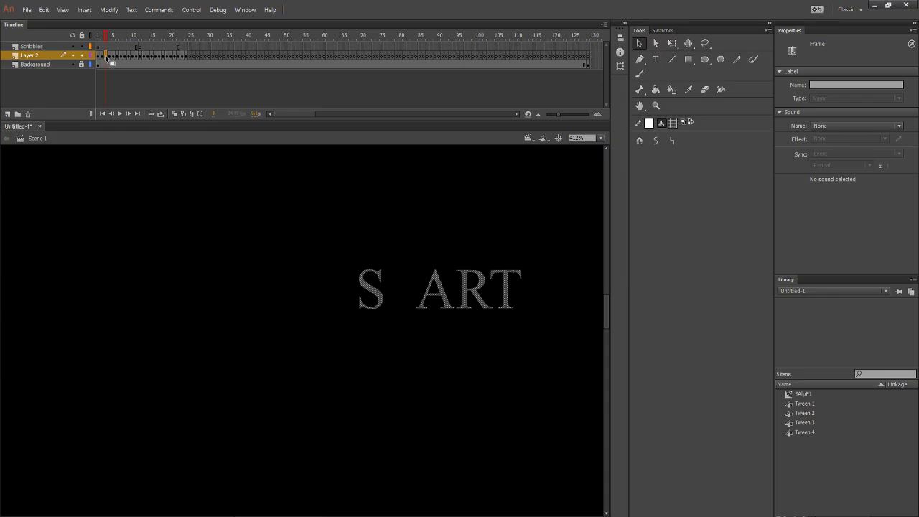
left_click(419, 340)
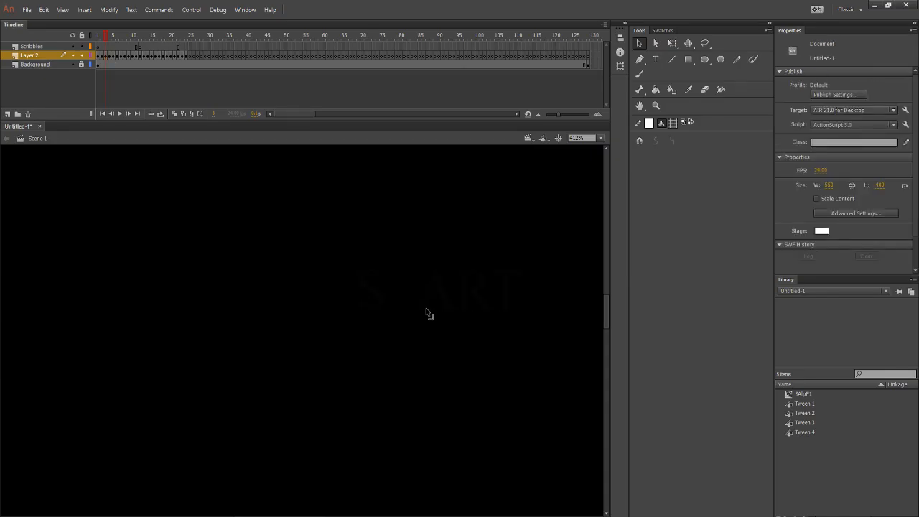
left_click(425, 310)
left_click(424, 313)
left_click(193, 56)
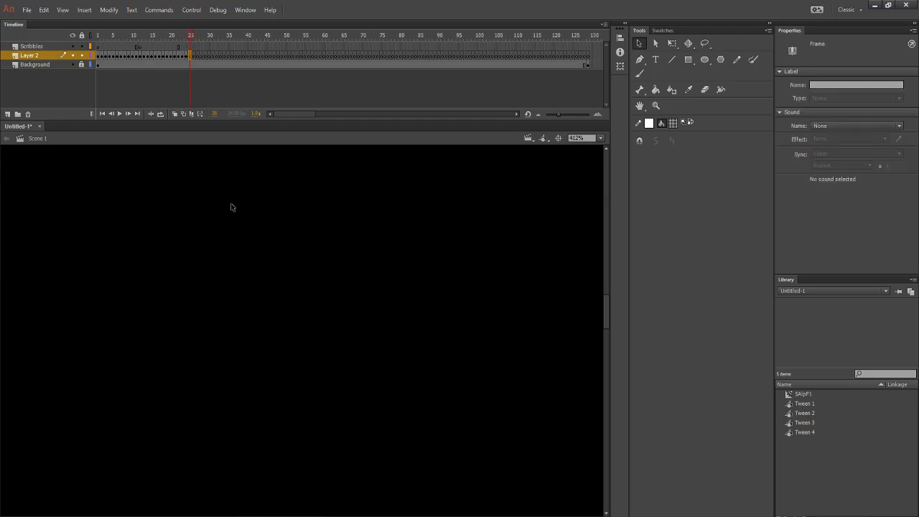
left_click(183, 199)
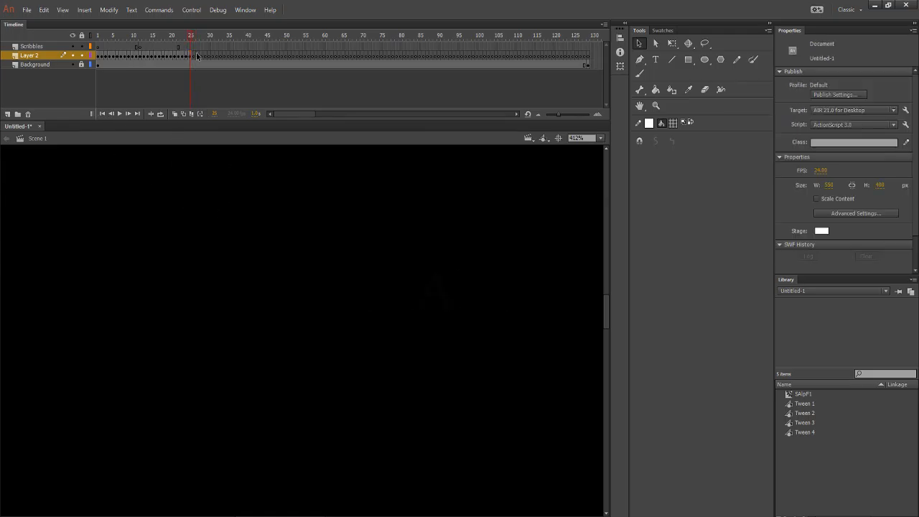
Cut the letter A from frame 4 of Layer 2 and paste it in place at frame 26.
left_click(194, 58)
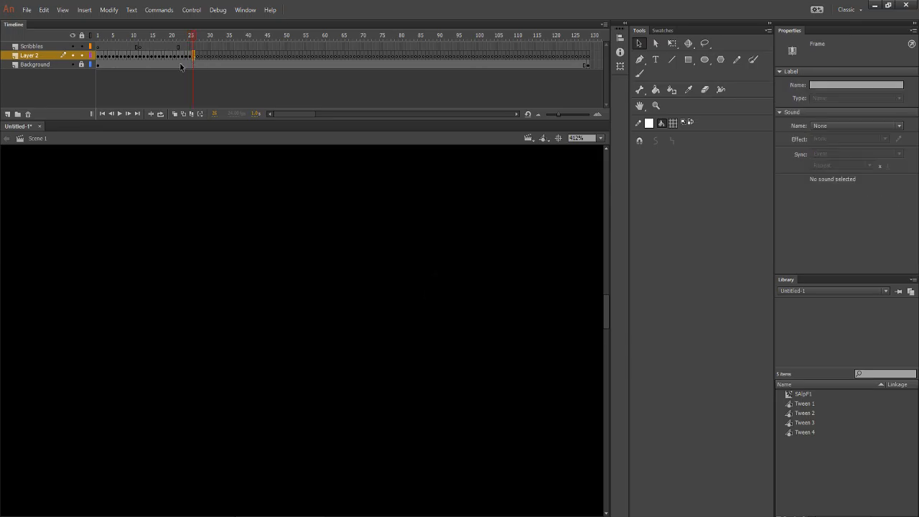
left_click(106, 56)
left_click(110, 56)
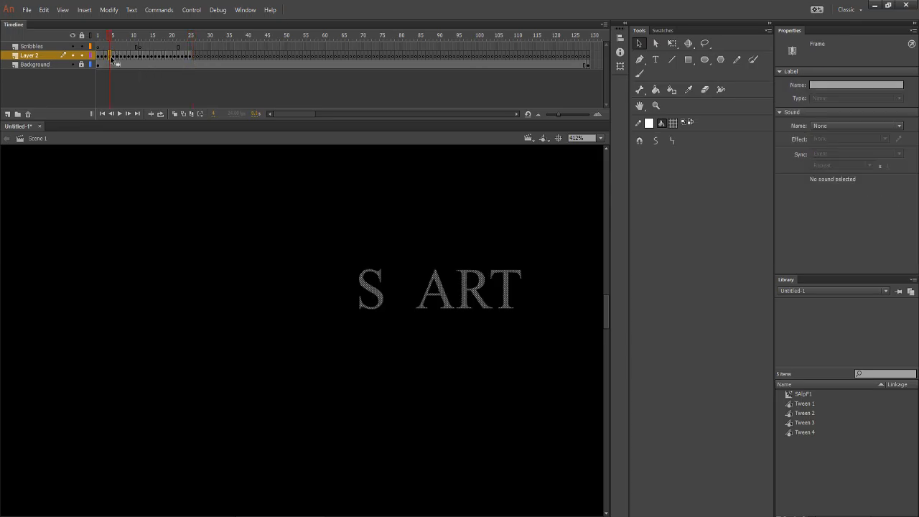
left_click(414, 309)
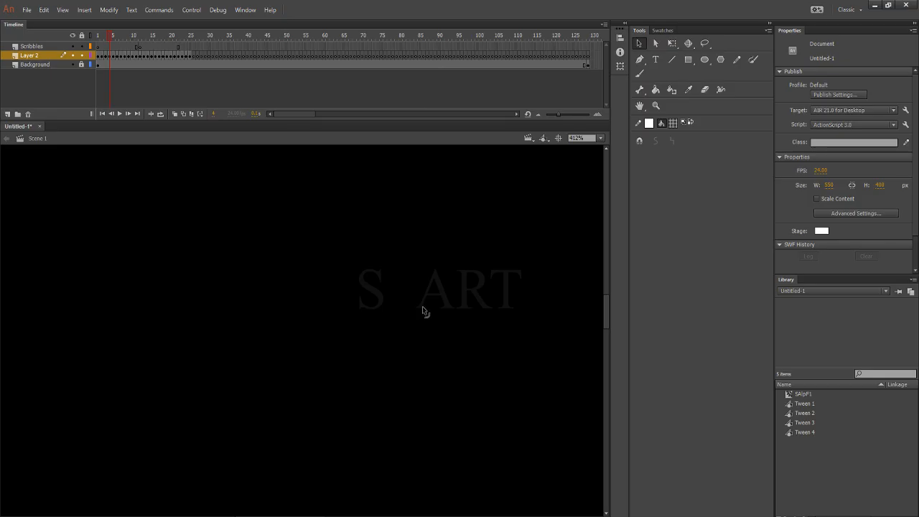
double_click(425, 313)
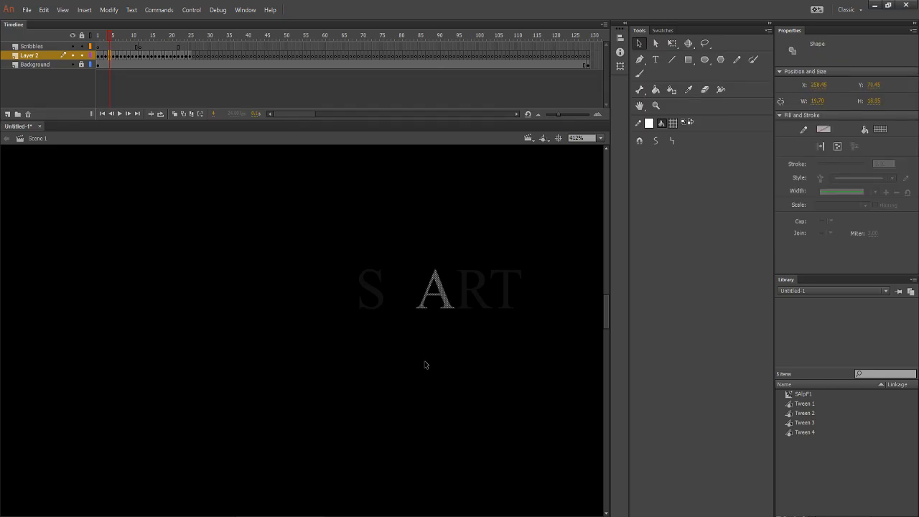
key("Delete")
left_click(193, 57)
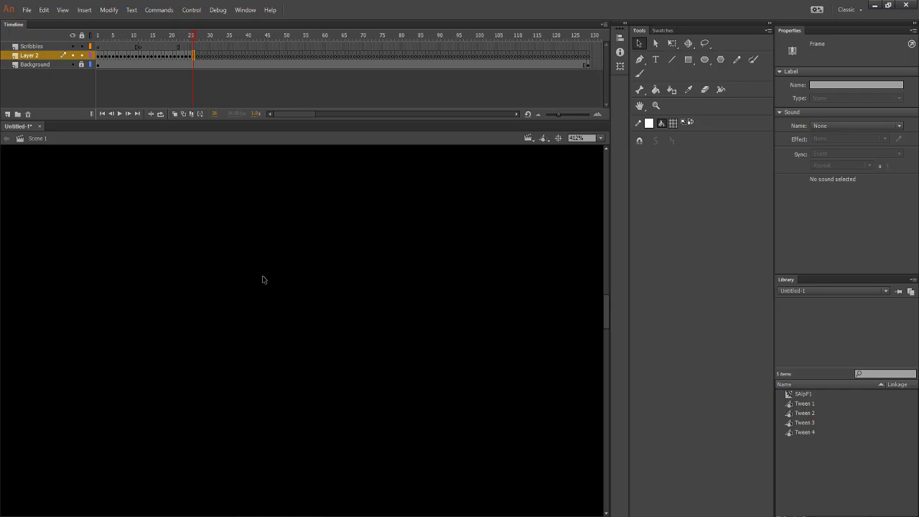
key("ctrl+shift+v")
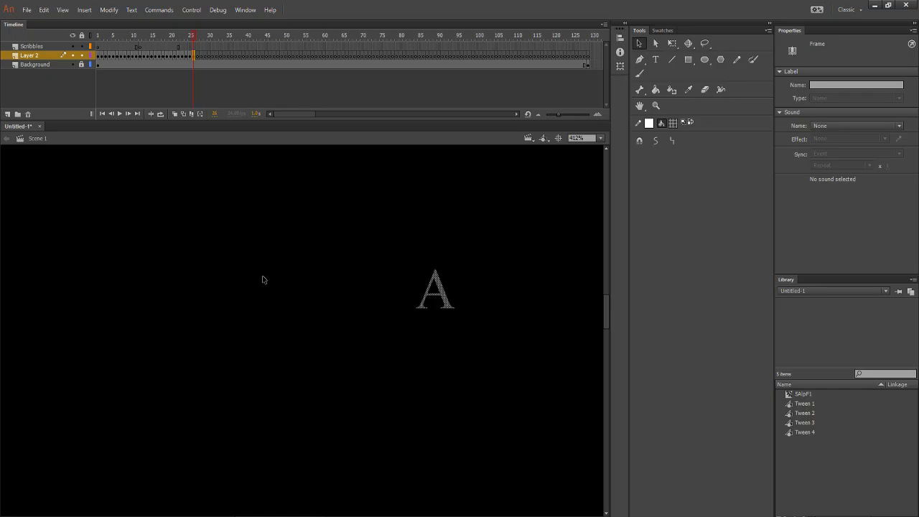
left_click(205, 242)
Cut the letter A from frame 5 of Layer 2 and paste it in place at frame 27.
left_click(198, 57)
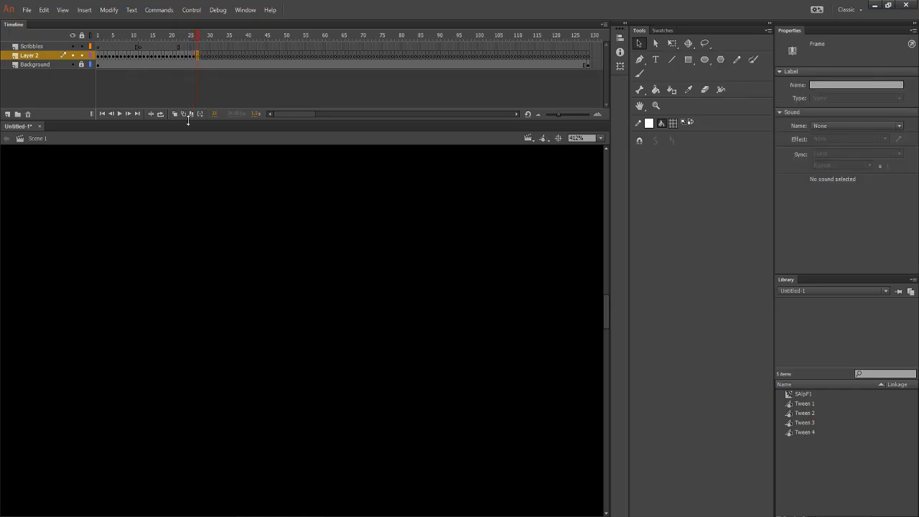
left_click(107, 56)
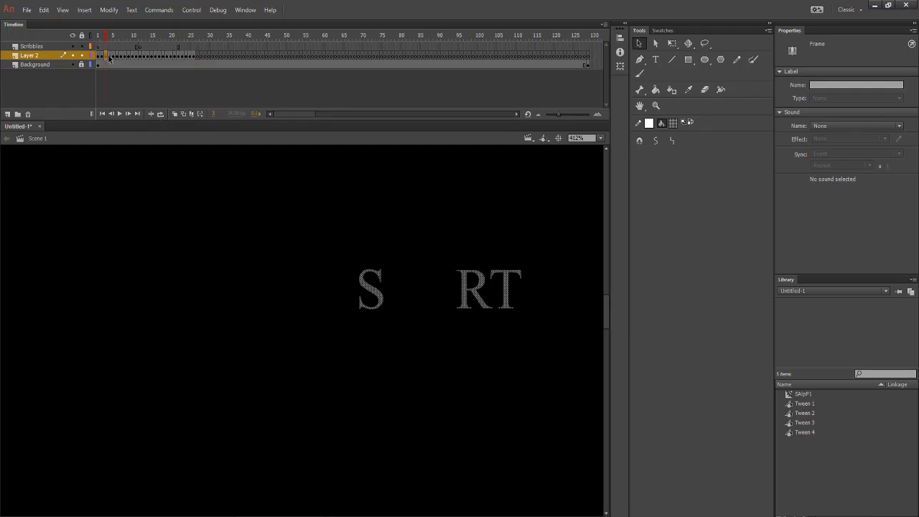
left_click(110, 57)
left_click(113, 57)
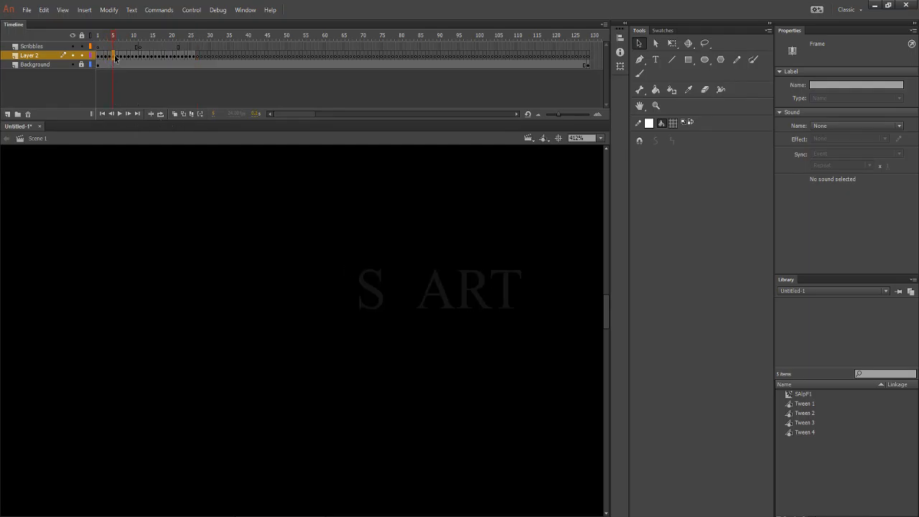
left_click(423, 319)
left_click(425, 311)
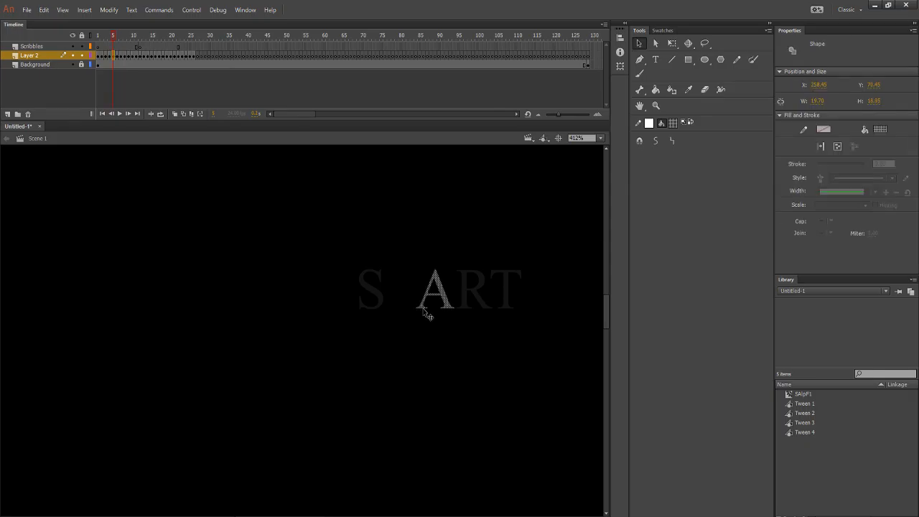
key("Delete")
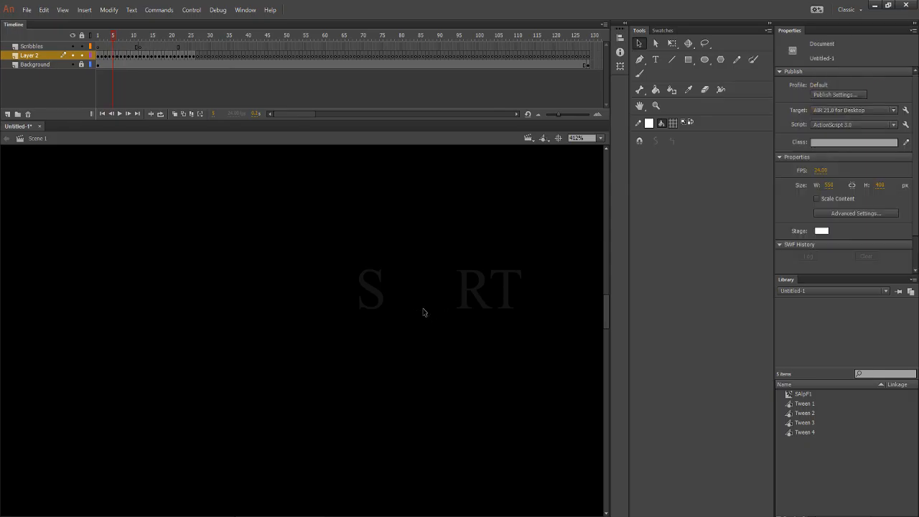
left_click(199, 58)
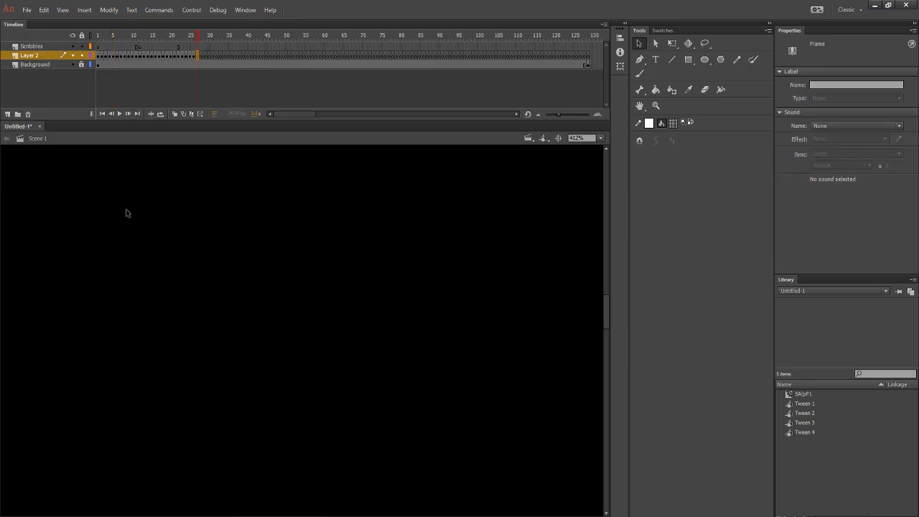
right_click(191, 240)
left_click(216, 276)
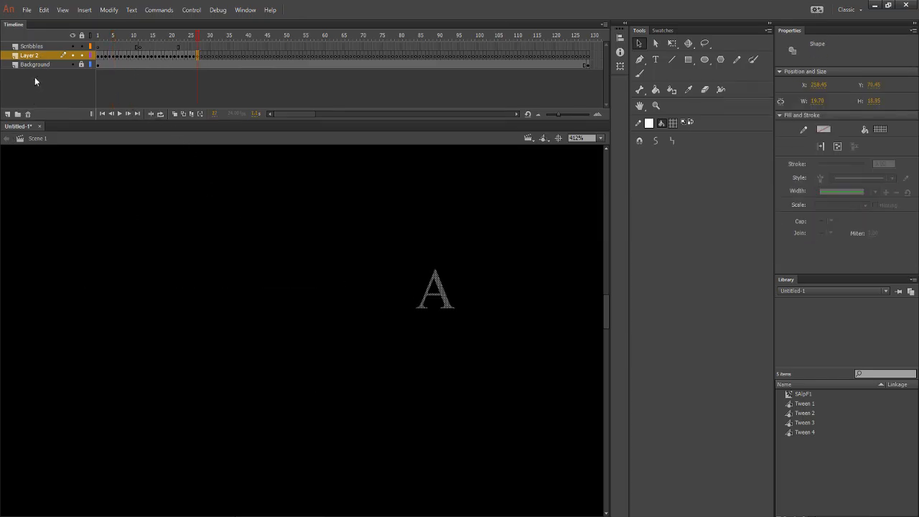
Cut the letter A from frame 6 of Layer 2 and paste it in place at frame 28.
left_click(112, 57)
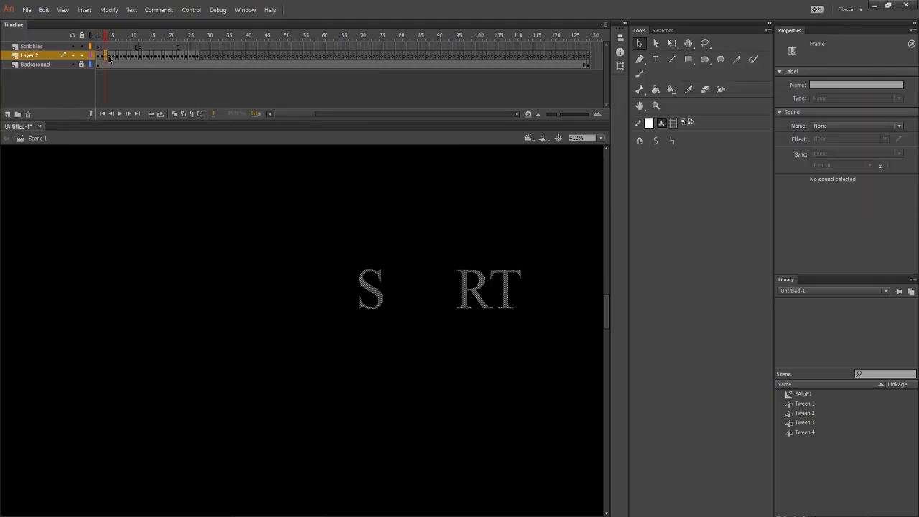
left_click(118, 59)
left_click(121, 58)
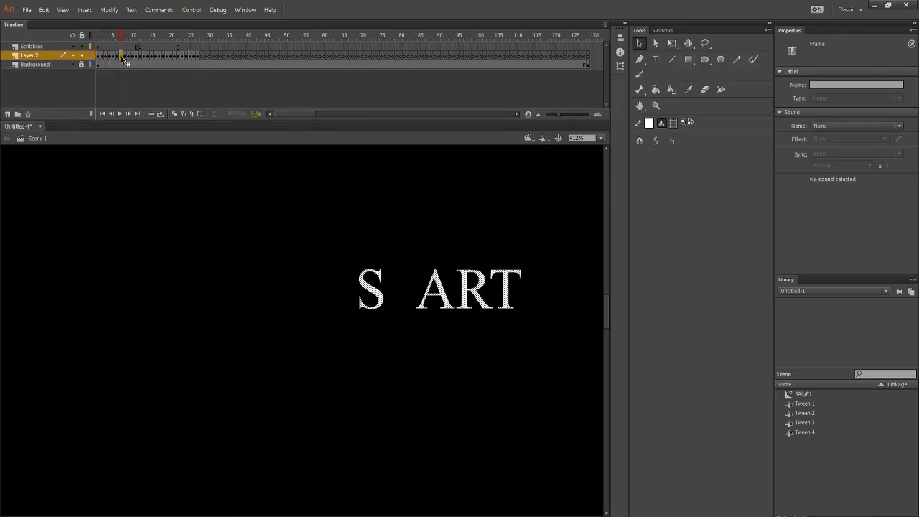
left_click(117, 58)
left_click(113, 58)
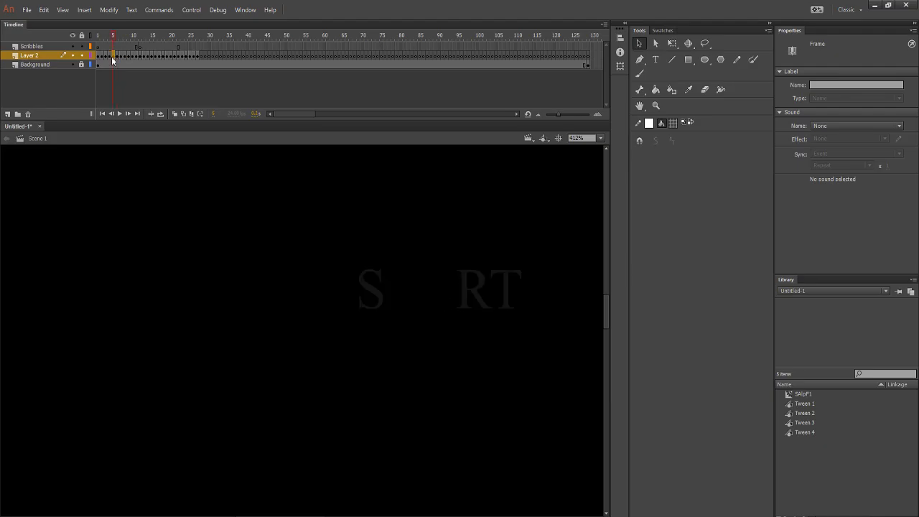
left_click(117, 58)
left_click(455, 335)
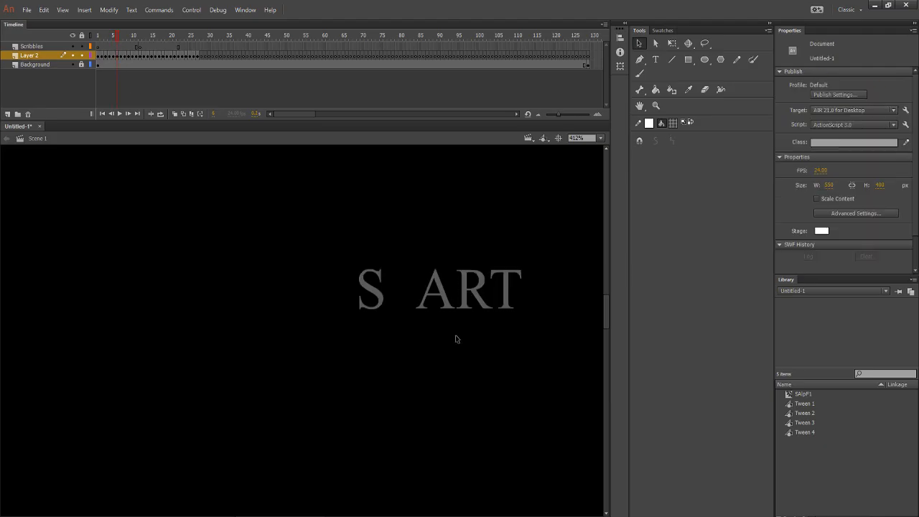
left_click(440, 301)
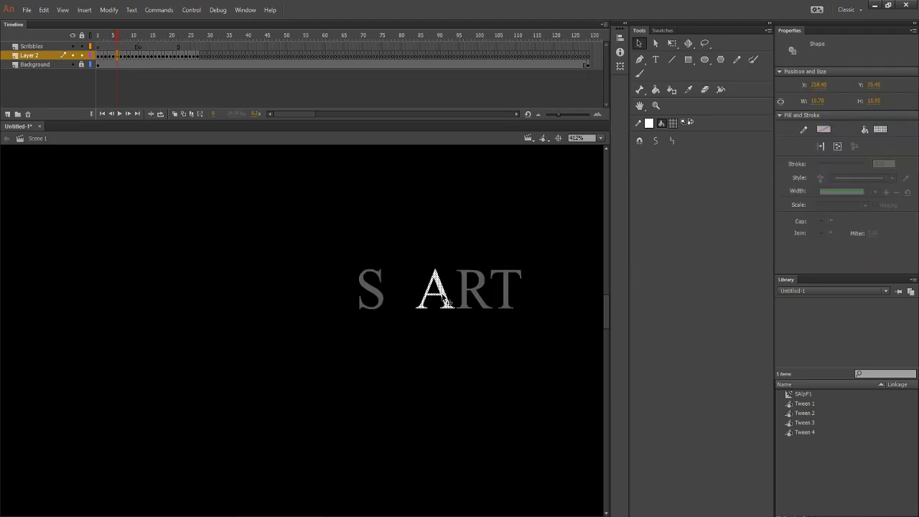
key("Delete")
left_click(236, 174)
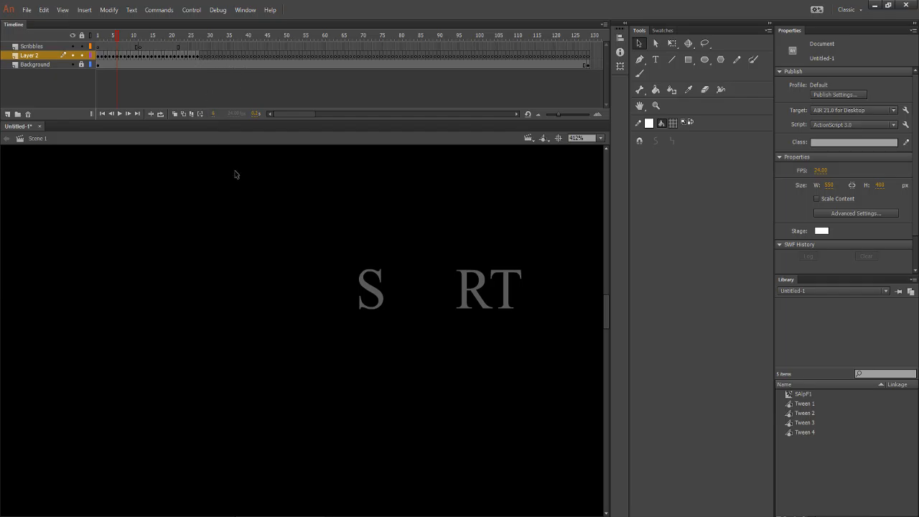
left_click(201, 58)
right_click(237, 217)
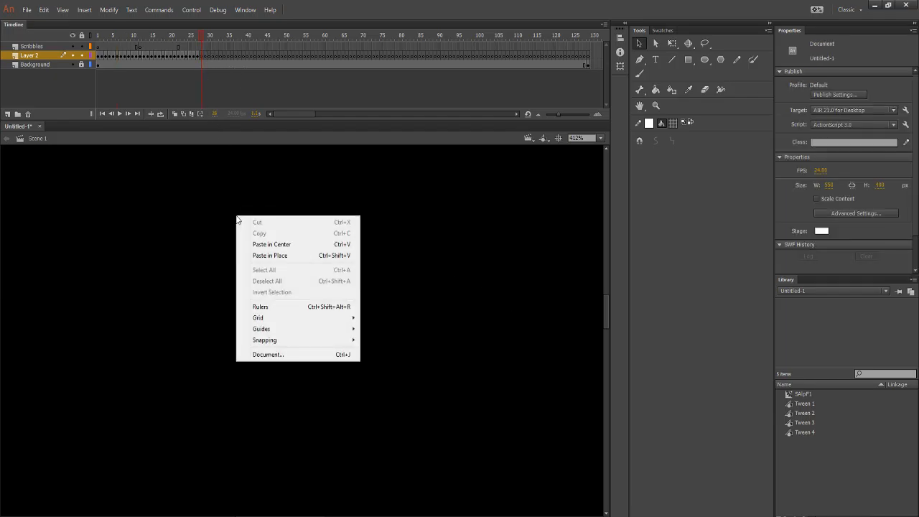
left_click(260, 256)
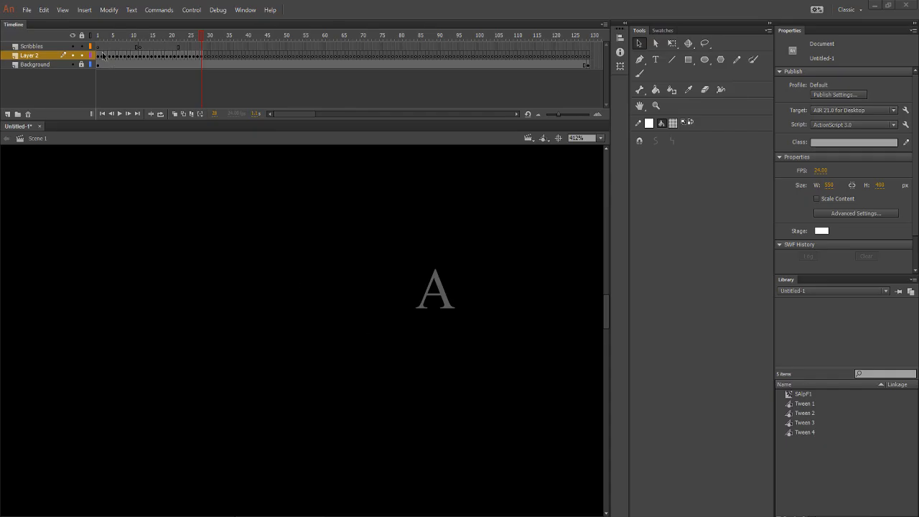
Cut the letter A from frame 7 of Layer 2 and paste it in place at frame 29.
mouse_move(201, 34)
left_mouse_down()
mouse_move(193, 36)
mouse_move(210, 44)
mouse_move(106, 37)
mouse_move(121, 46)
left_mouse_up()
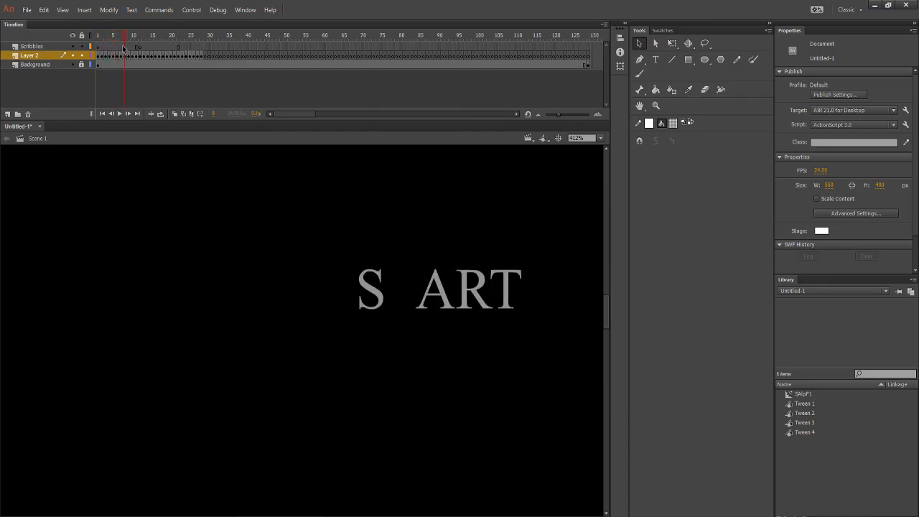
left_click(122, 47)
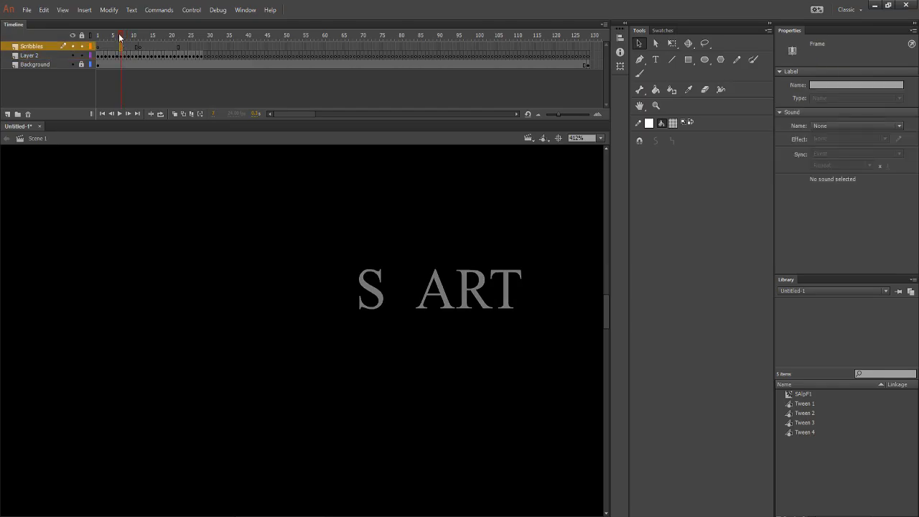
left_click_drag(120, 38, 119, 39)
left_click(422, 311)
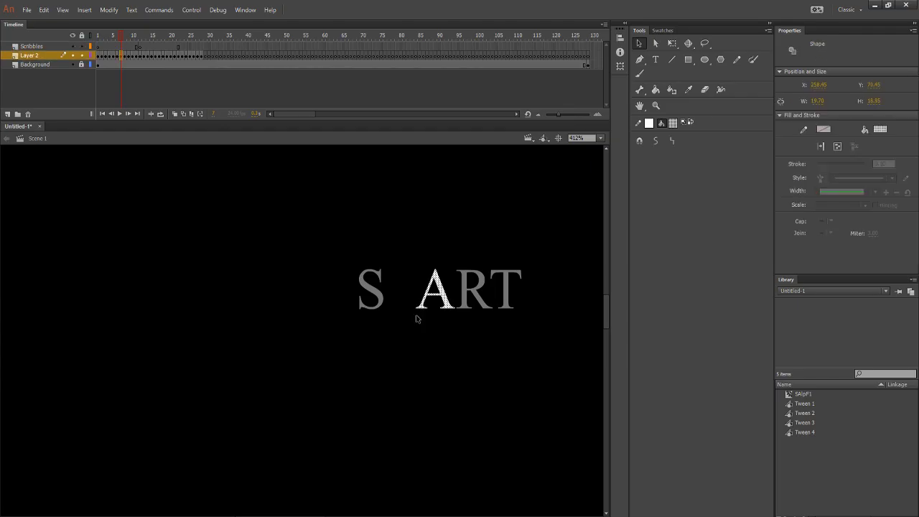
key("Delete")
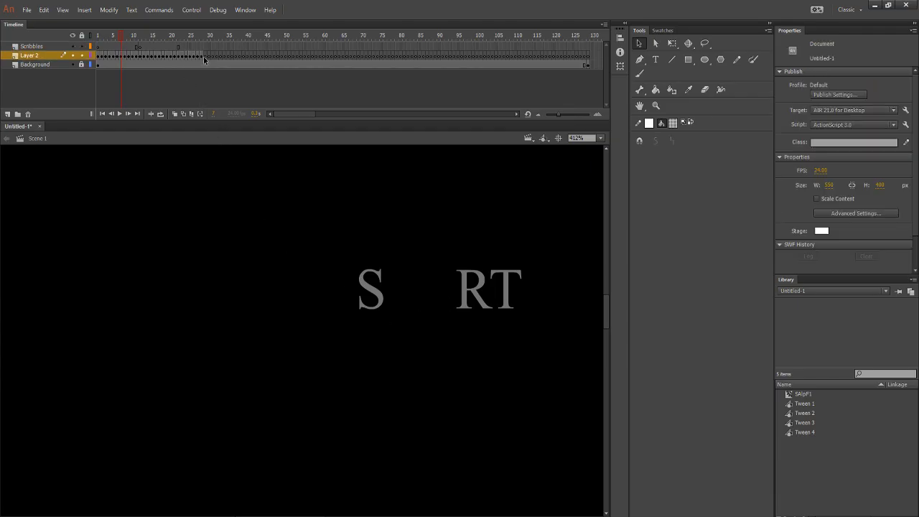
left_click(206, 55)
right_click(277, 267)
left_click(320, 303)
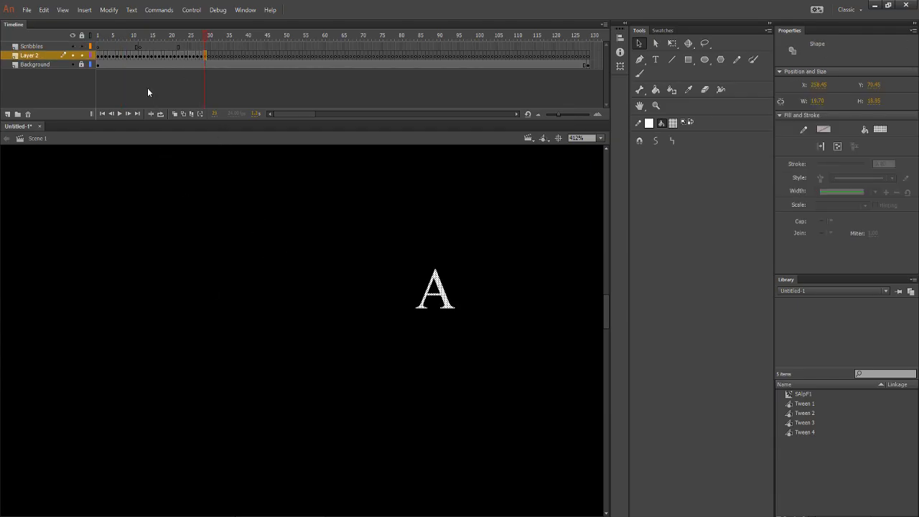
Cut the letter A from frame 8 of Layer 2 and paste it in place at frame 30.
left_click(120, 59)
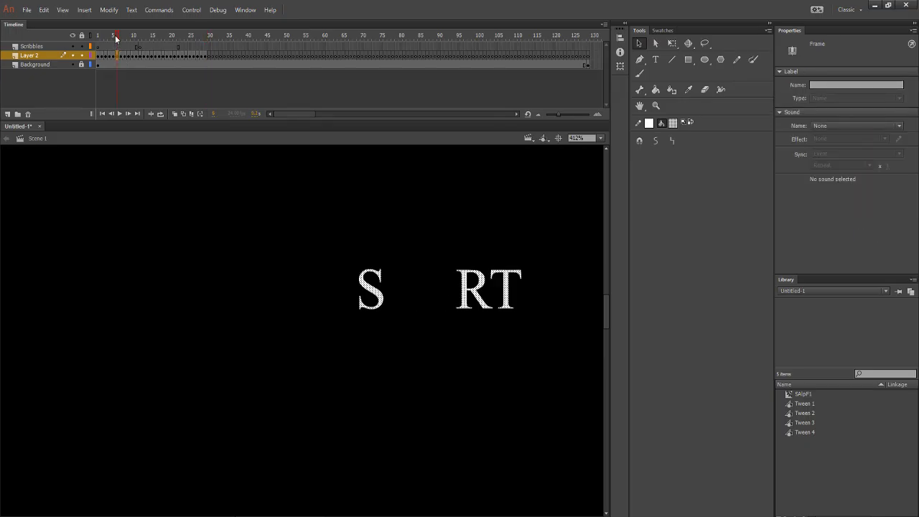
left_click(119, 35)
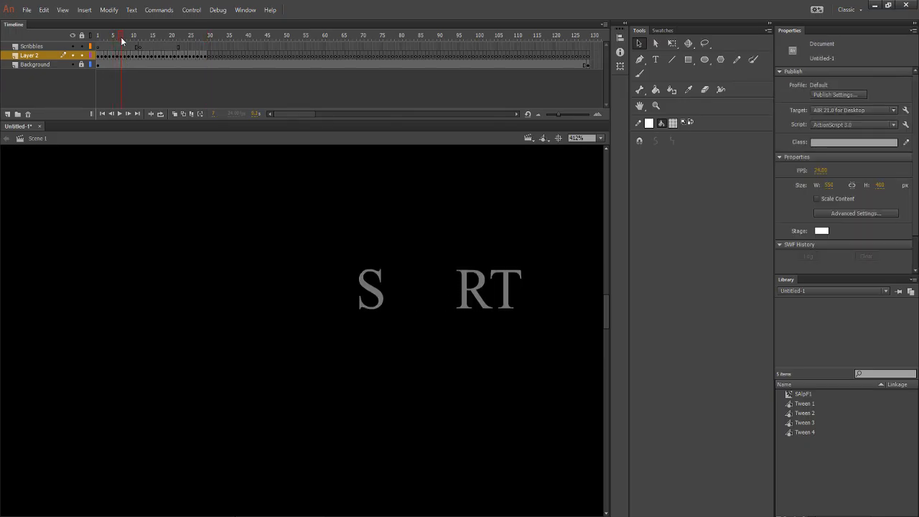
left_click(125, 37)
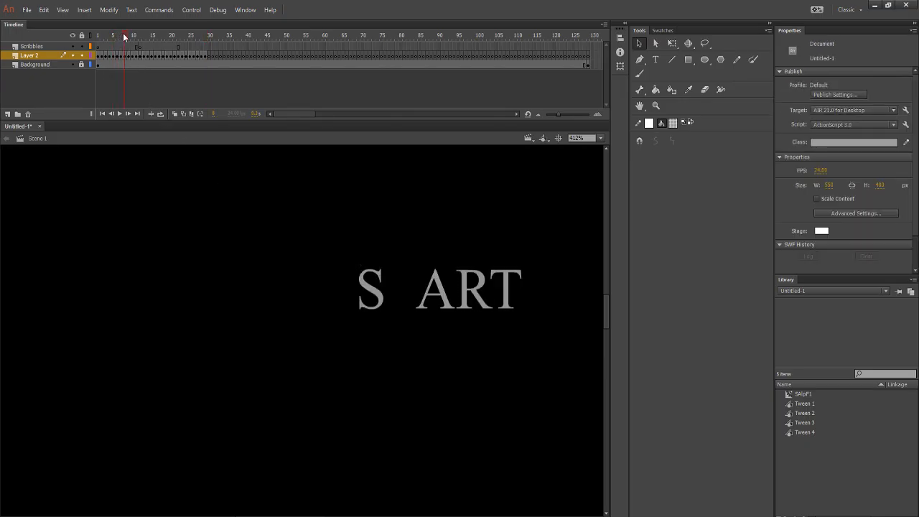
left_click(424, 311)
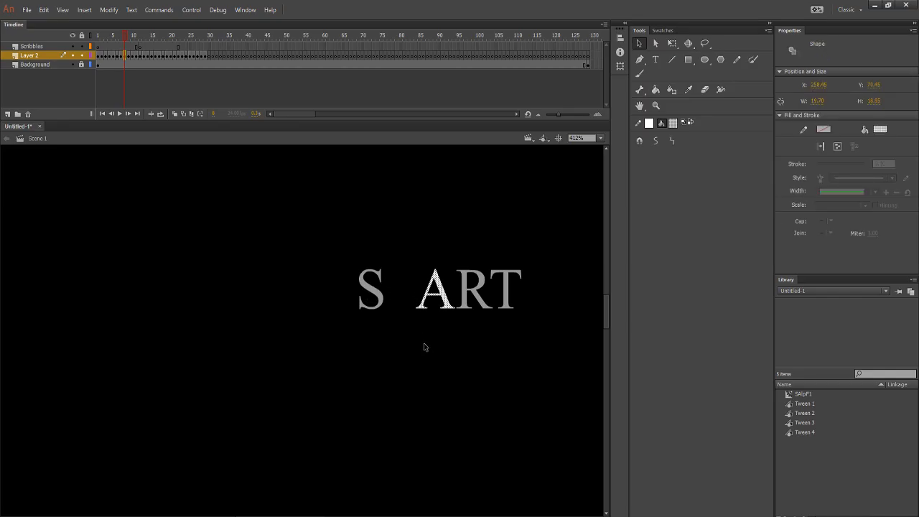
key("Delete")
left_click(209, 55)
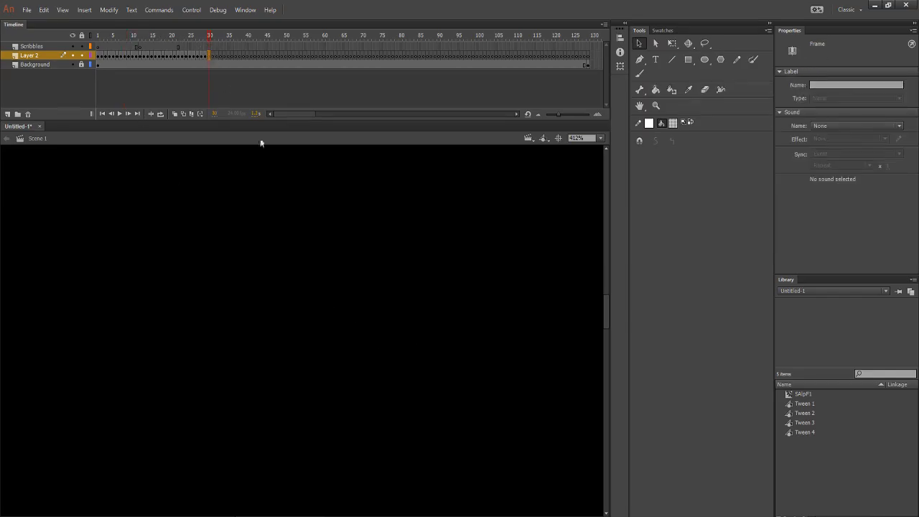
right_click(294, 219)
left_click(324, 257)
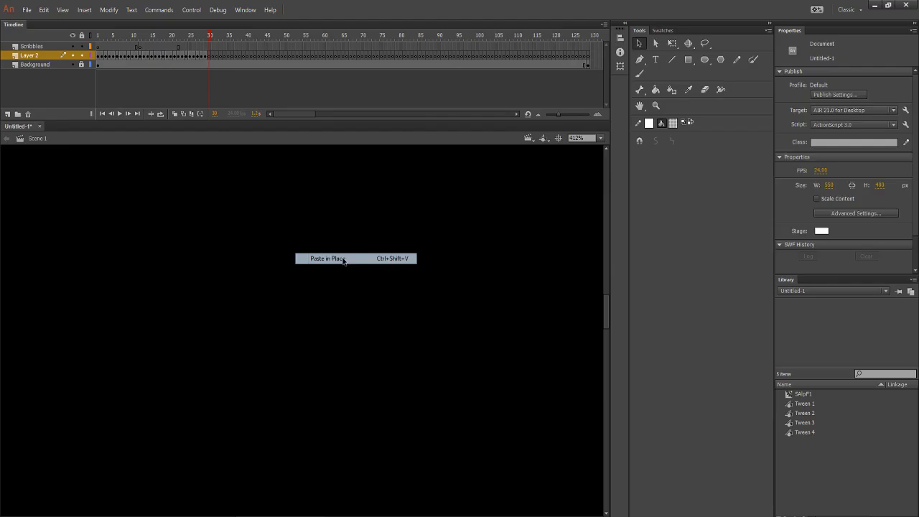
Cut the letter A from frame 9 of Layer 2 and paste it in place at frame 31.
left_click(118, 55)
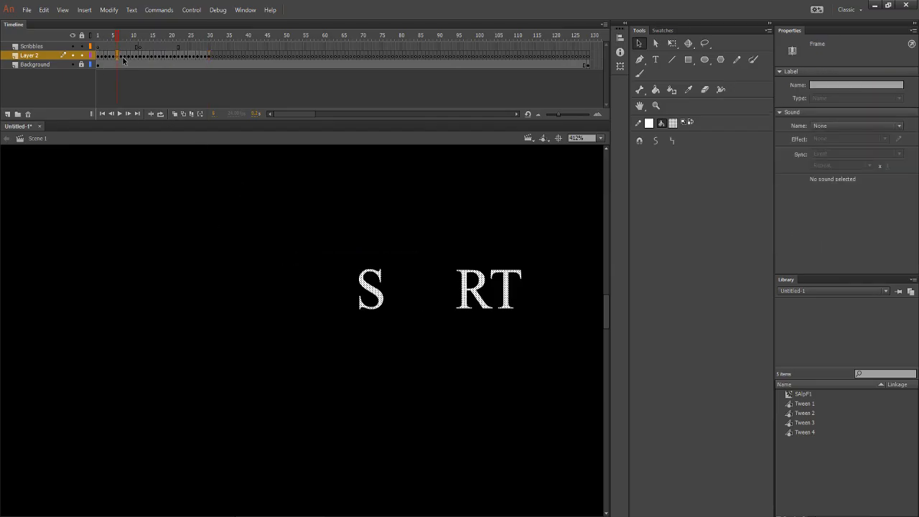
left_click(121, 56)
left_click(126, 56)
left_click(129, 57)
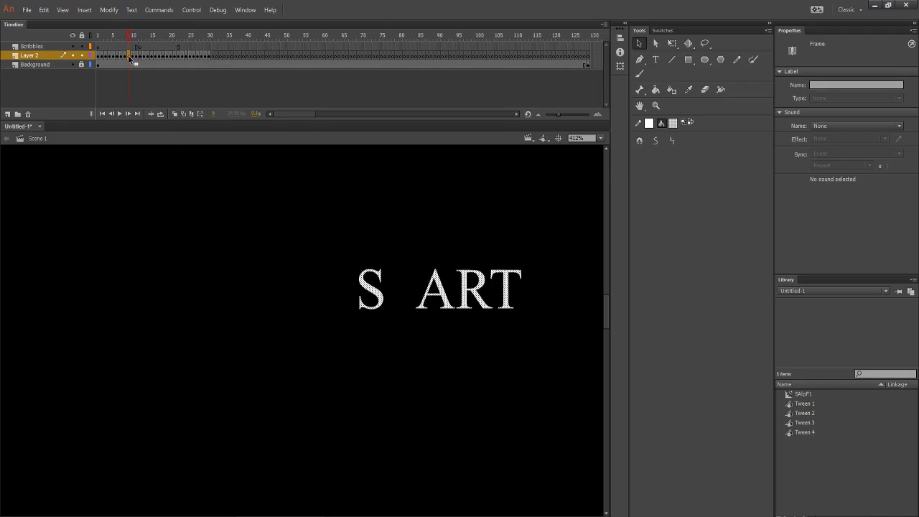
left_click(410, 327)
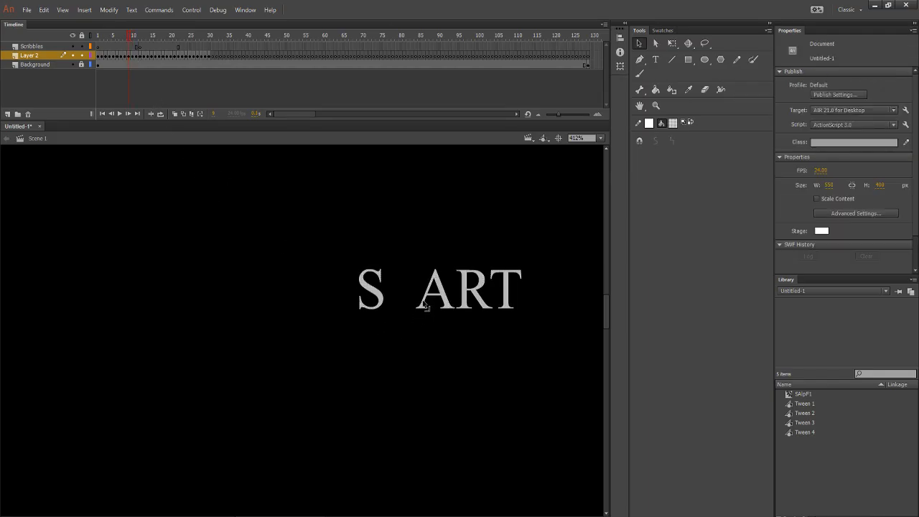
left_click(424, 312)
key("Delete")
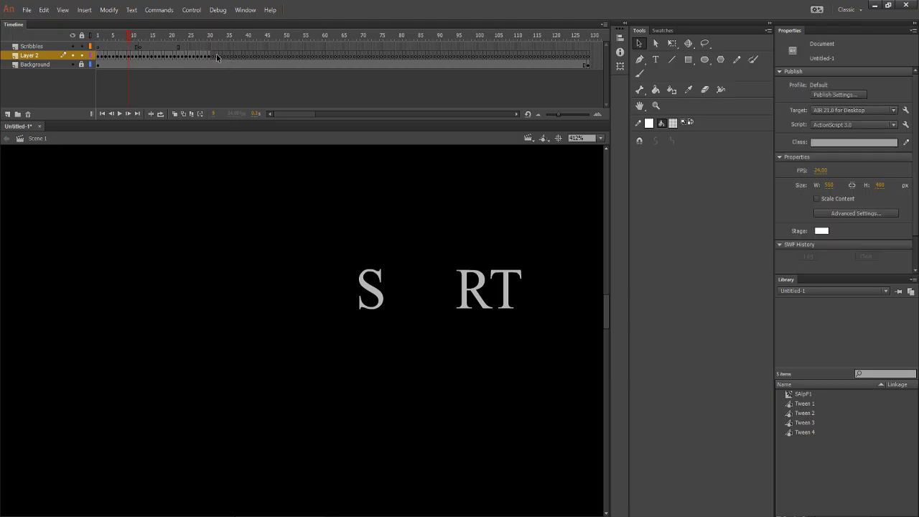
left_click(213, 54)
right_click(255, 186)
left_click(285, 224)
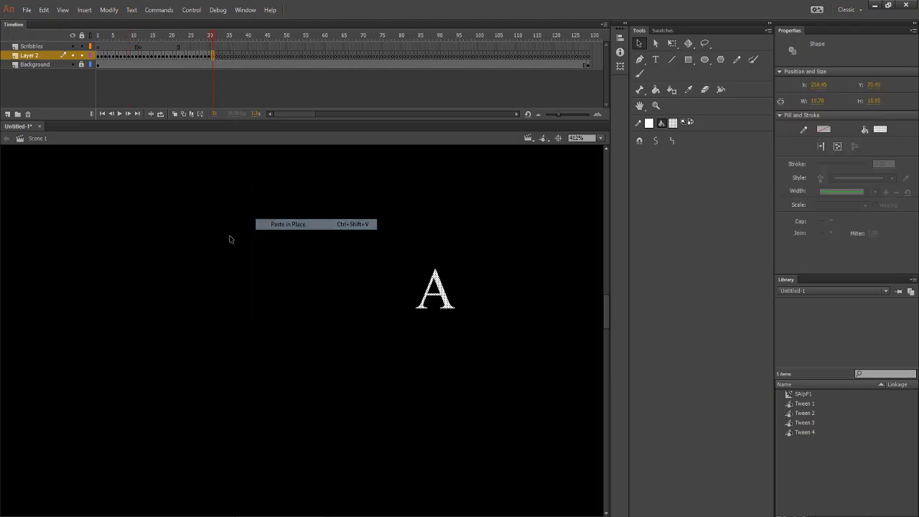
Cut the letter A from frame 10 of Layer 2 and paste it in place at frame 32.
left_click(135, 58)
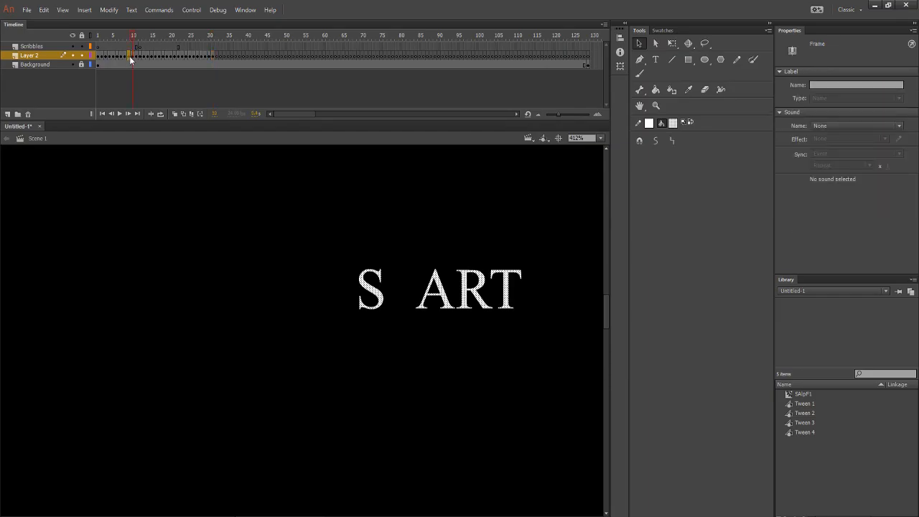
left_click(130, 56)
left_click(132, 57)
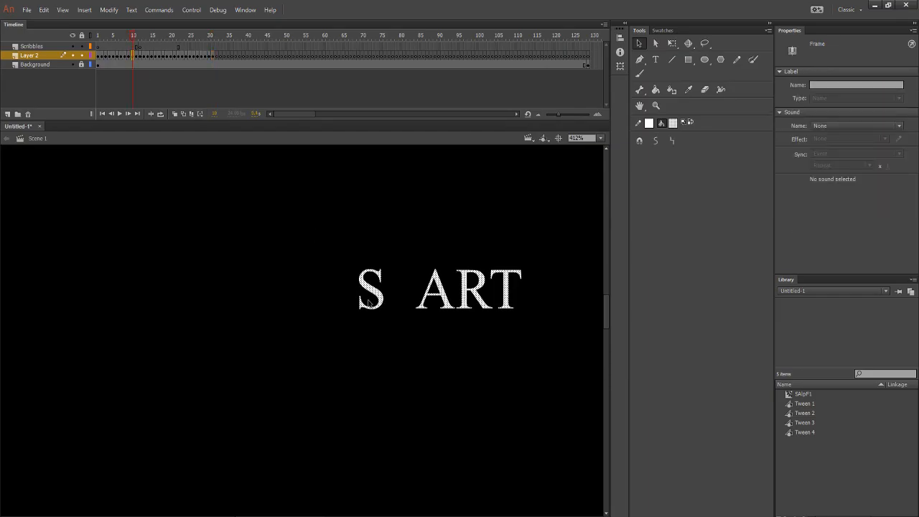
left_click(424, 309)
key("Delete")
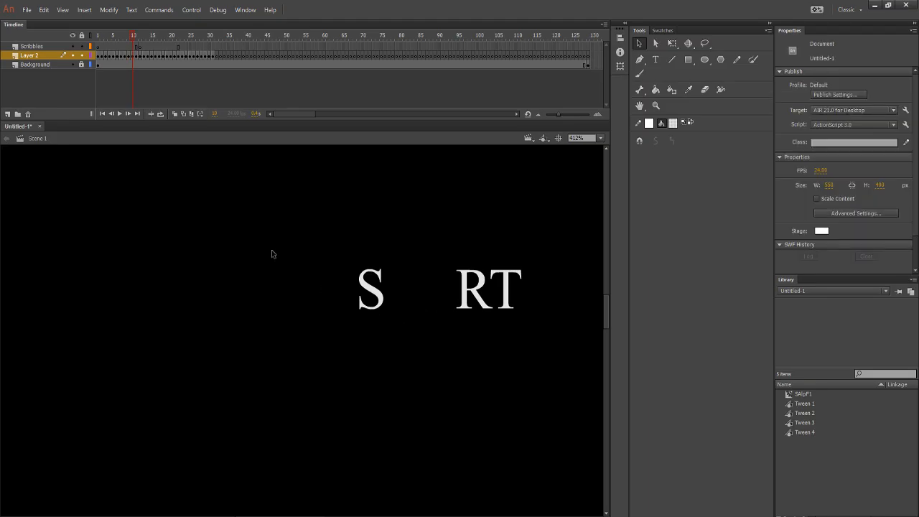
left_click(216, 56)
right_click(256, 232)
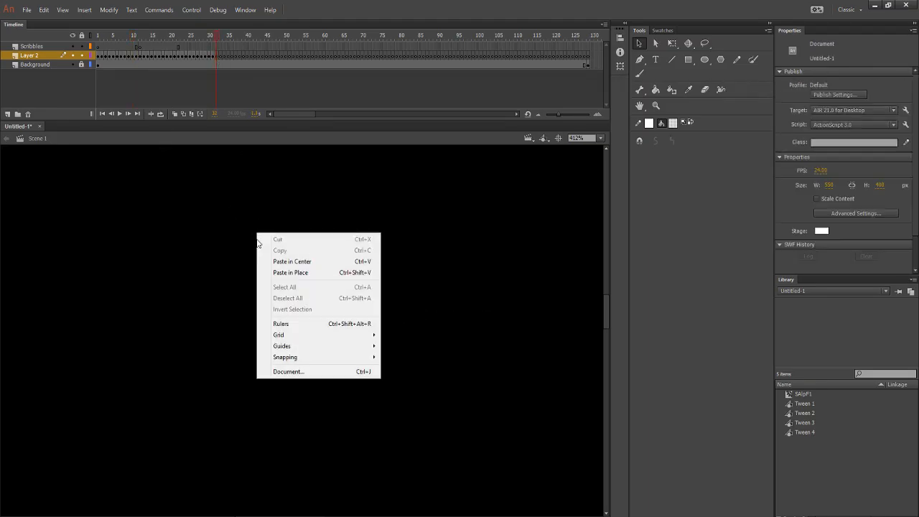
left_click(283, 271)
Cut the letter A from frame 11 of Layer 2 and paste it in place at frame 33.
left_click(133, 56)
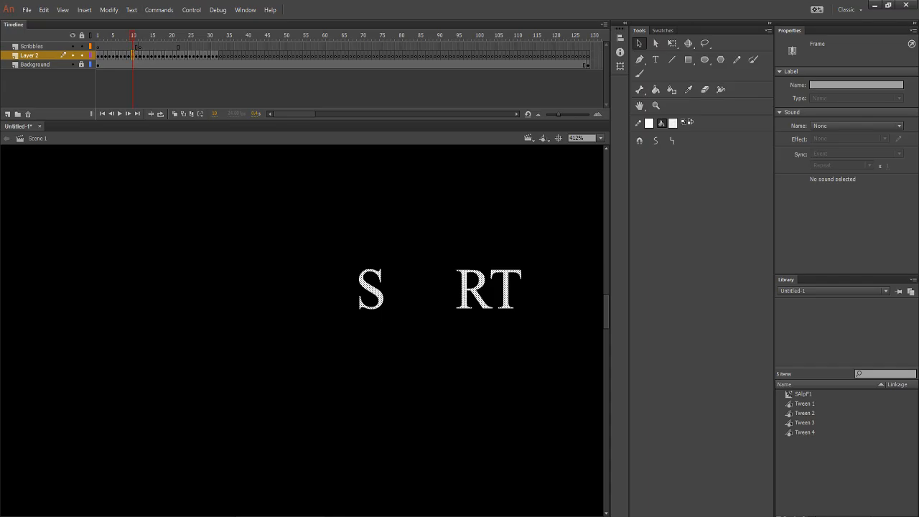
left_click(313, 197)
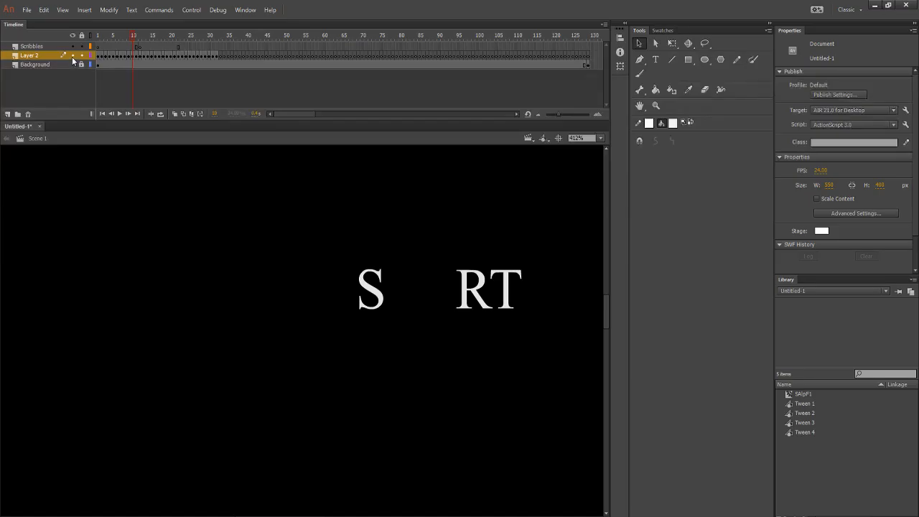
left_click(129, 57)
left_click(124, 56)
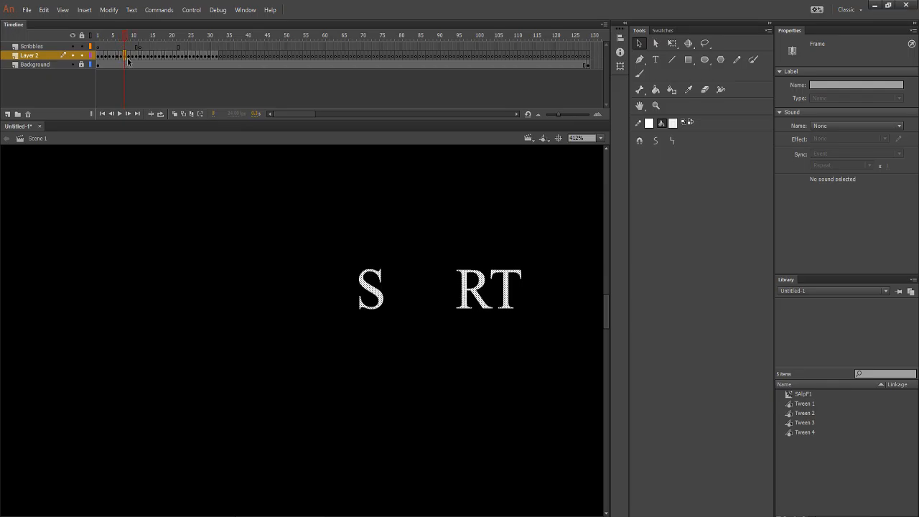
left_click(135, 57)
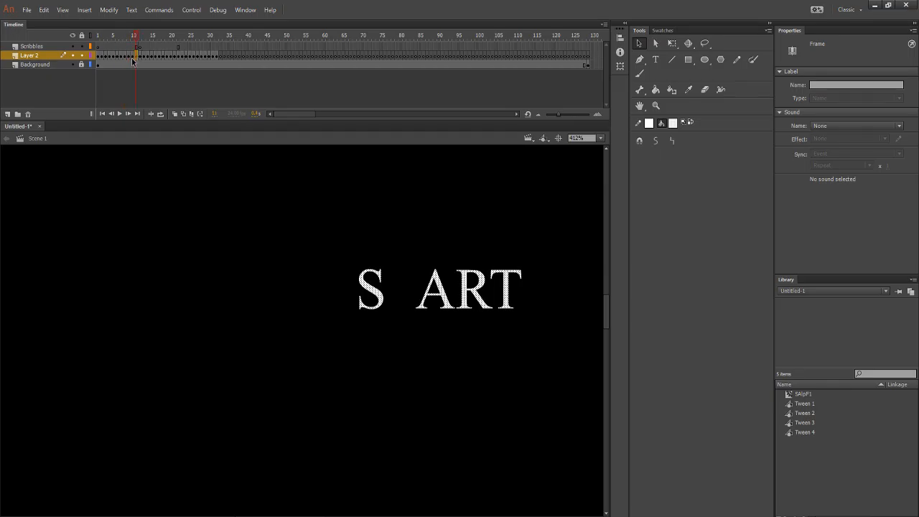
key("comma")
key("period")
left_click(273, 212)
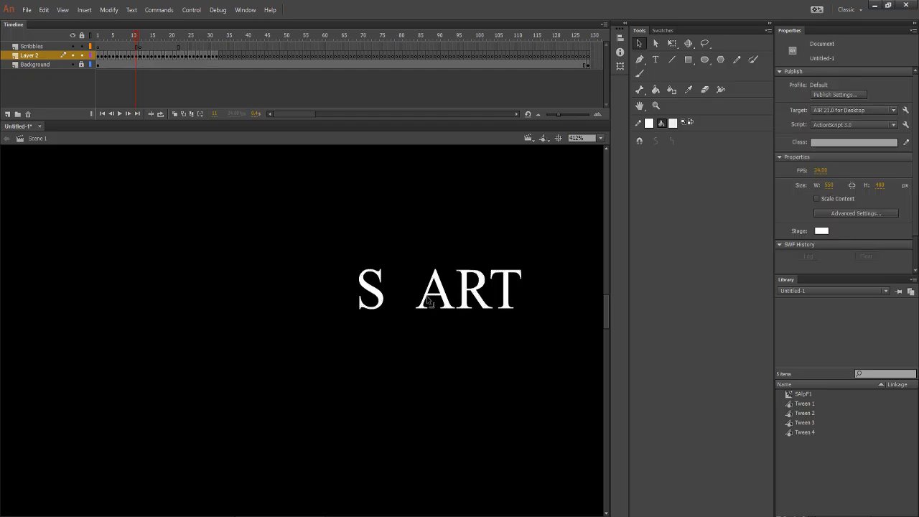
left_click(427, 302)
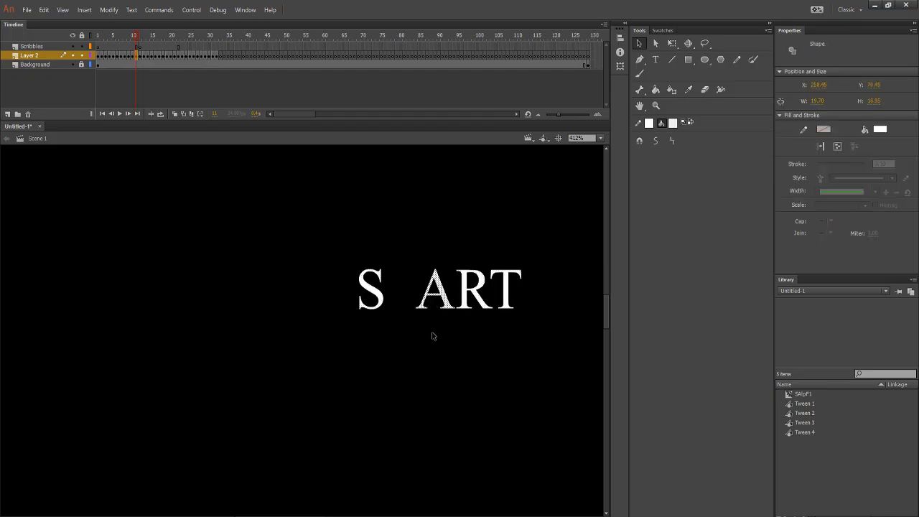
key("Delete")
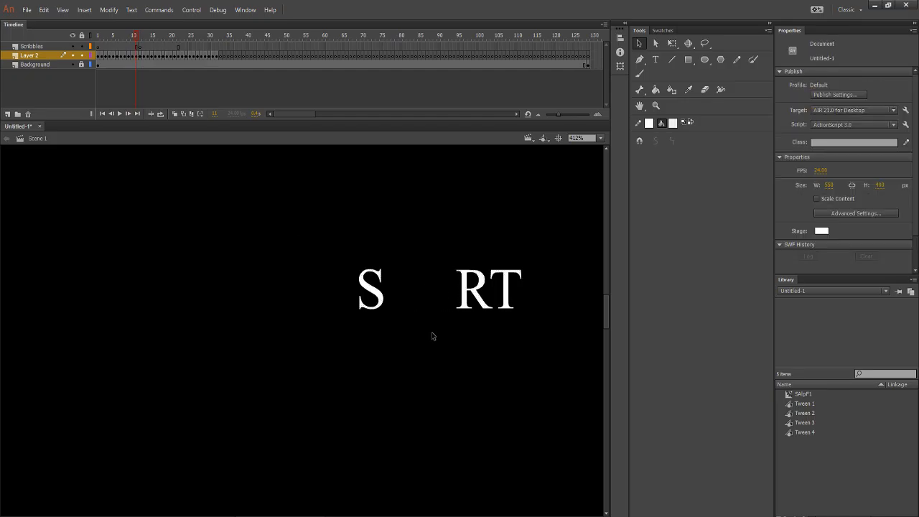
left_click(221, 56)
right_click(271, 206)
left_click(302, 243)
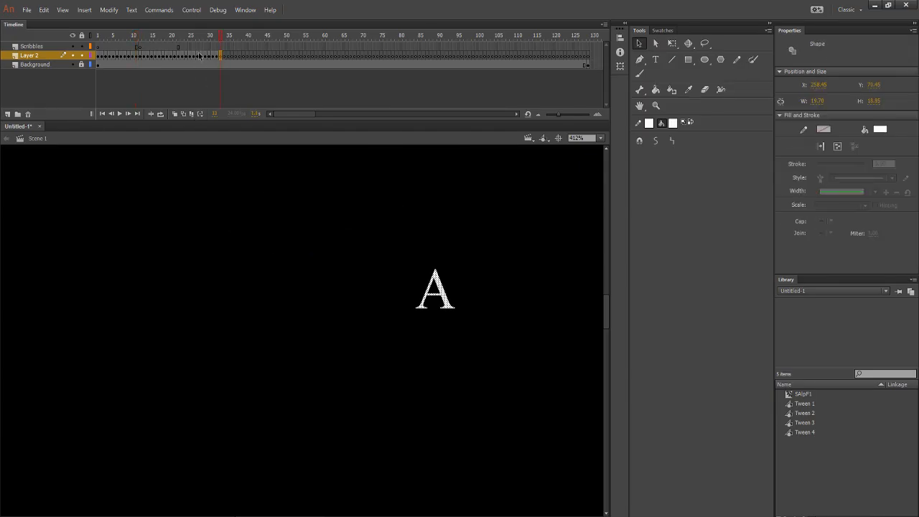
Scrub through the timeline up to frame 33 to review how the separated letters S, T and A fade in.
mouse_move(222, 40)
left_mouse_down()
mouse_move(187, 39)
mouse_move(223, 52)
left_mouse_up()
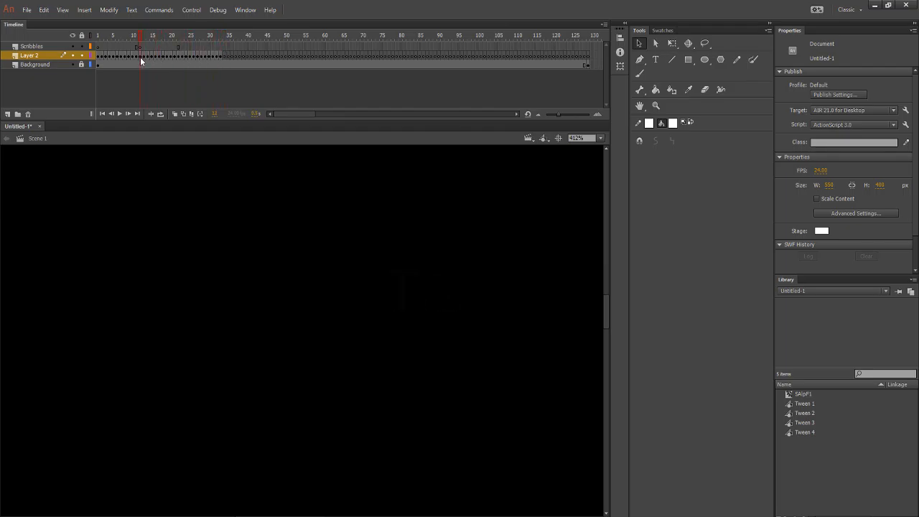
left_click_drag(140, 56, 260, 89)
left_click_drag(183, 84, 174, 84)
left_click_drag(185, 88, 206, 90)
left_click_drag(207, 37, 259, 86)
left_click_drag(77, 86, 52, 68)
left_click_drag(280, 75, 145, 86)
left_click_drag(332, 84, 212, 94)
Cut the letter R from frame 1 of Layer 2 and paste it in place at frame 34.
left_click_drag(210, 36, 100, 40)
left_click(465, 302)
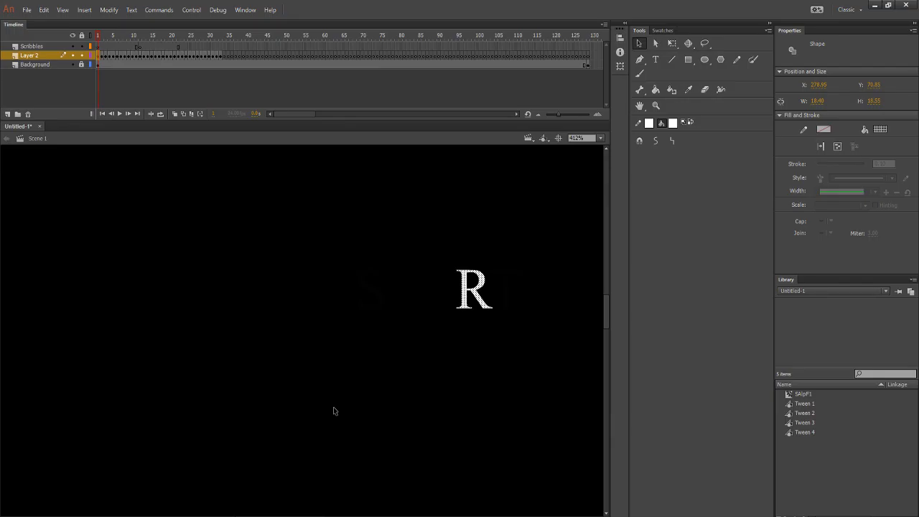
left_click(333, 408)
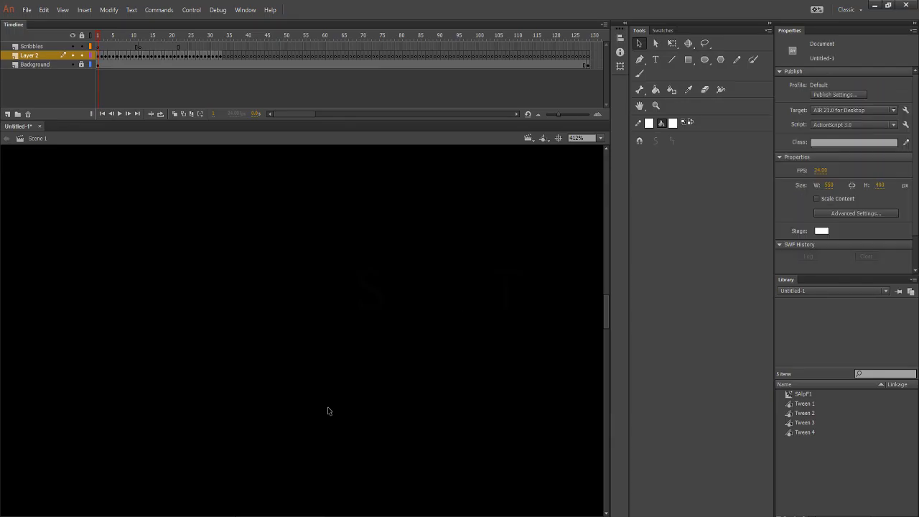
left_click(228, 56)
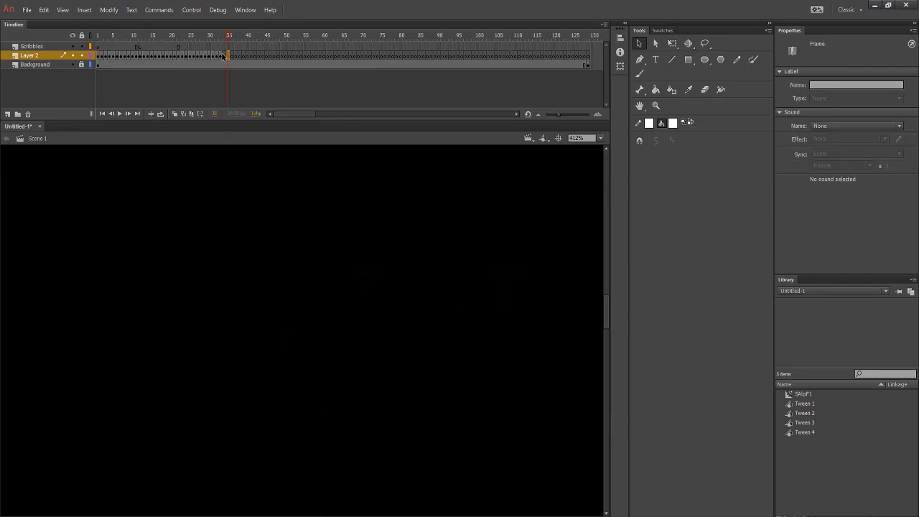
right_click(241, 266)
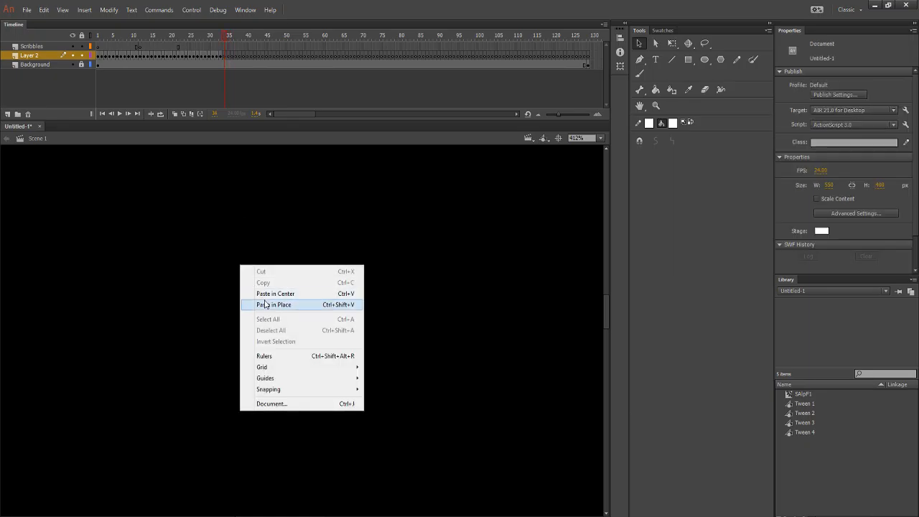
left_click(267, 305)
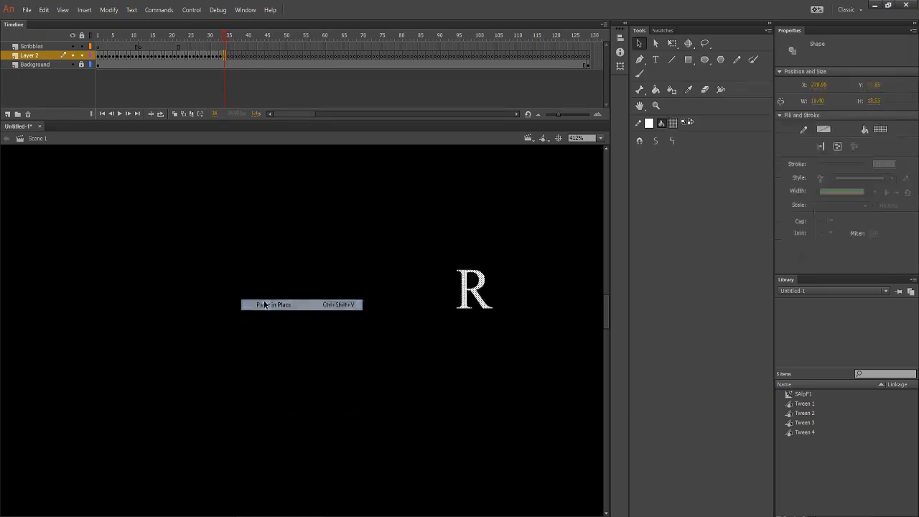
Cut the letter R from frame 2 of Layer 2 and paste it in place at frame 35.
left_click(102, 57)
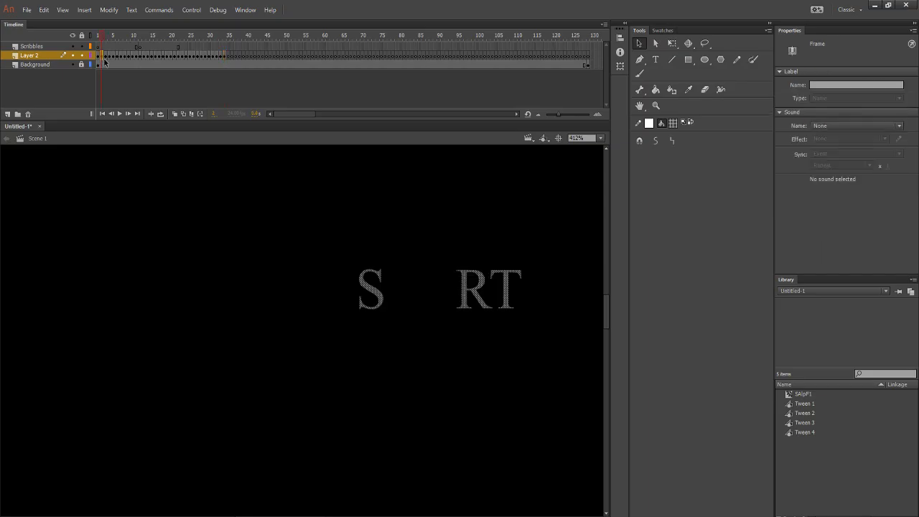
left_click(467, 296)
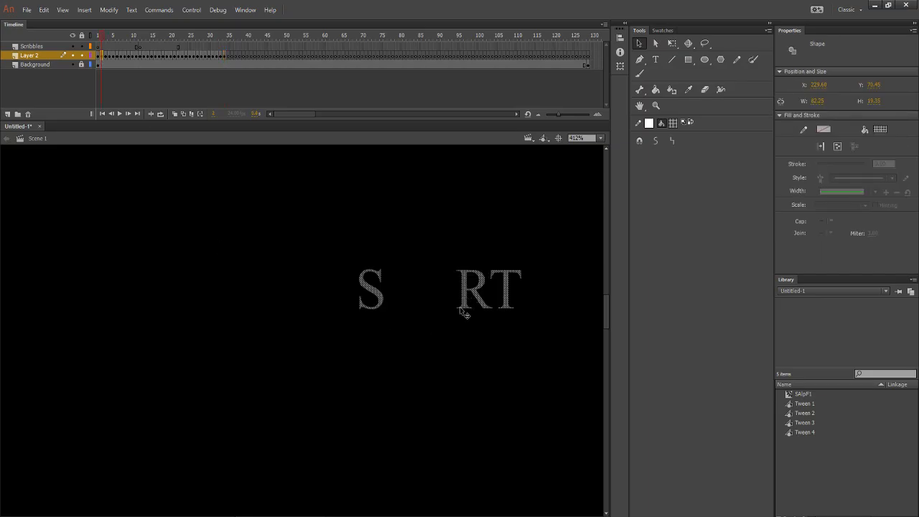
left_click(463, 327)
left_click(467, 307)
left_click(289, 246)
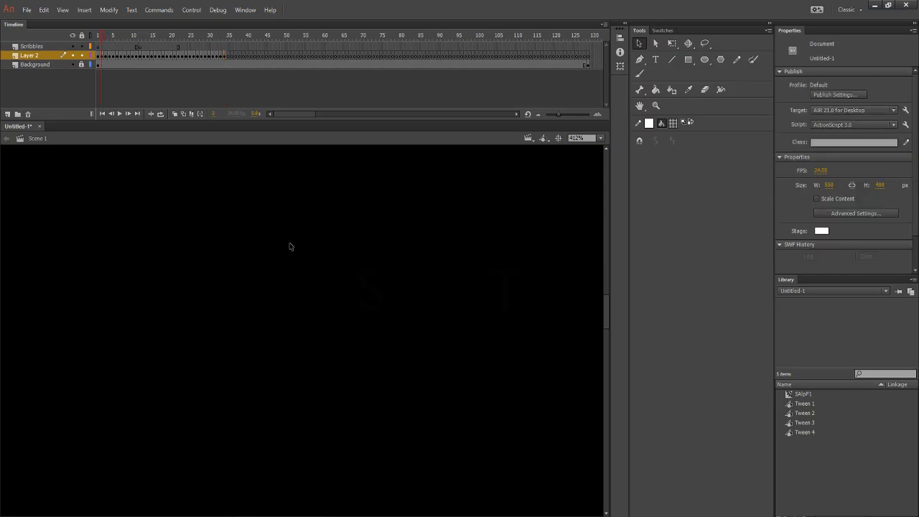
left_click(229, 56)
right_click(297, 286)
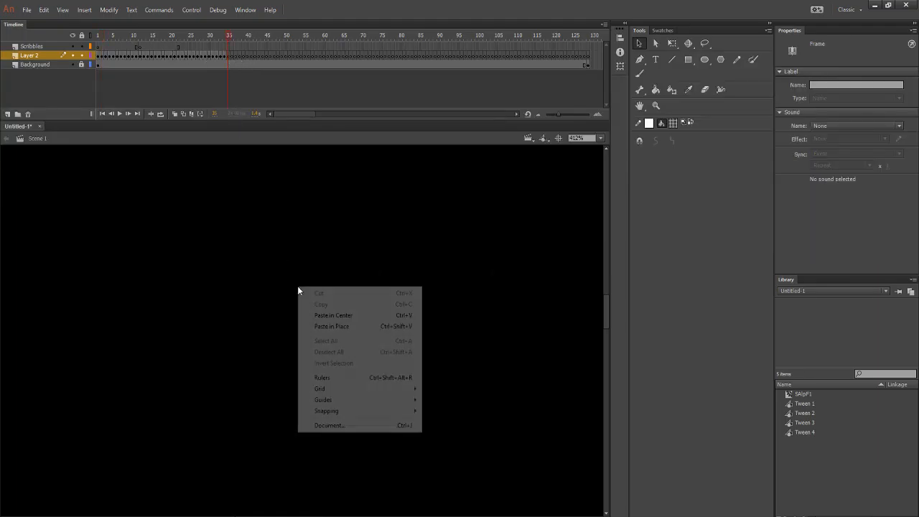
left_click(334, 324)
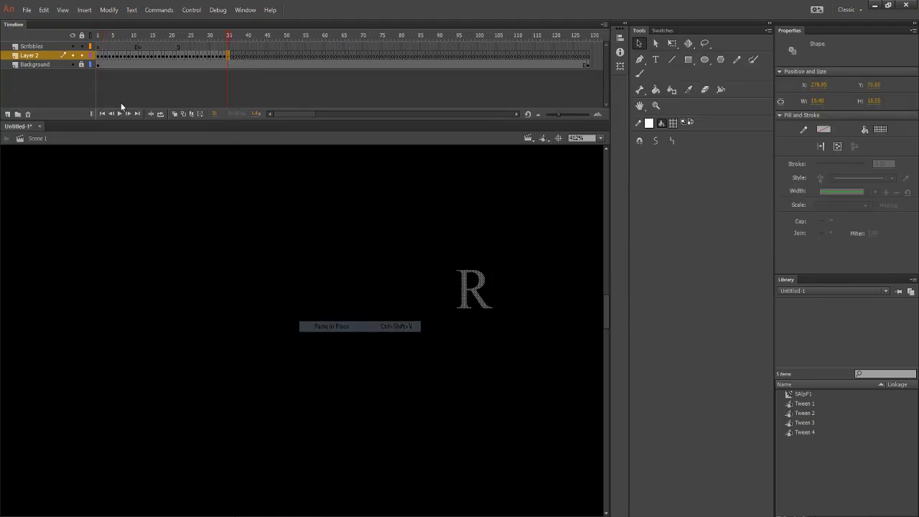
Cut the letter R from frame 3 of Layer 2 and paste it in place at frame 36.
left_click(106, 56)
left_click(464, 311)
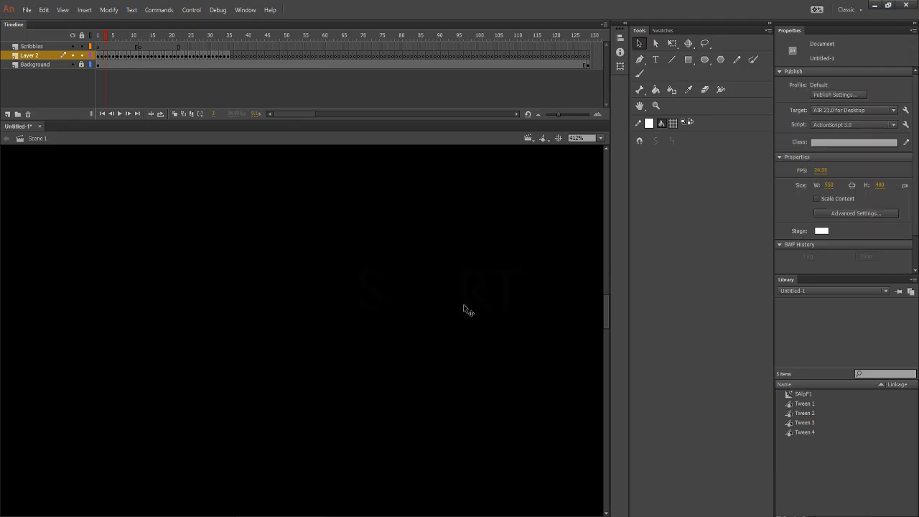
left_click(464, 305)
key("Delete")
left_click(233, 55)
right_click(348, 253)
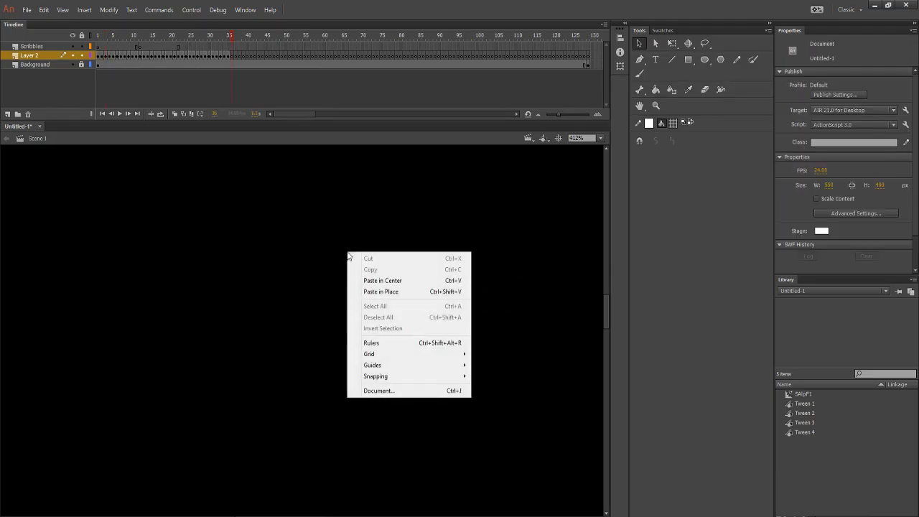
left_click(381, 291)
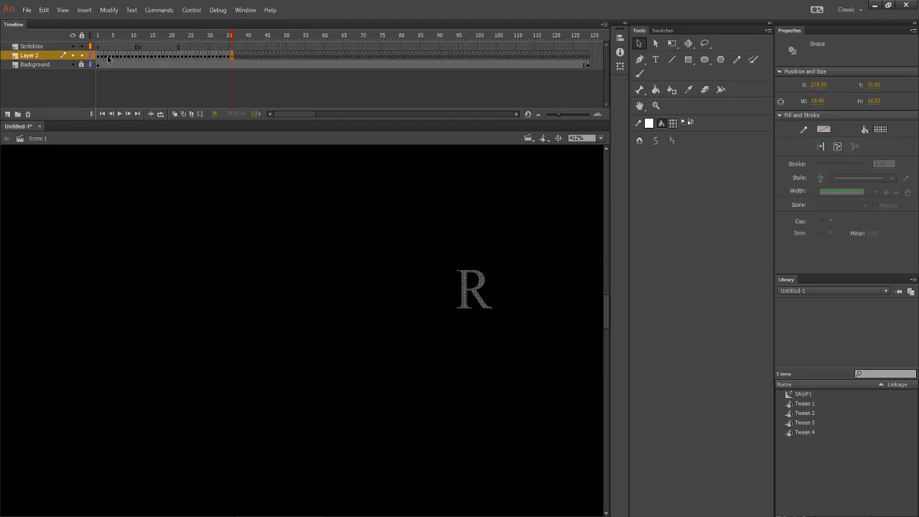
Cut the letter R from frame 4 of Layer 2 and paste it in place at frame 37.
left_click(109, 56)
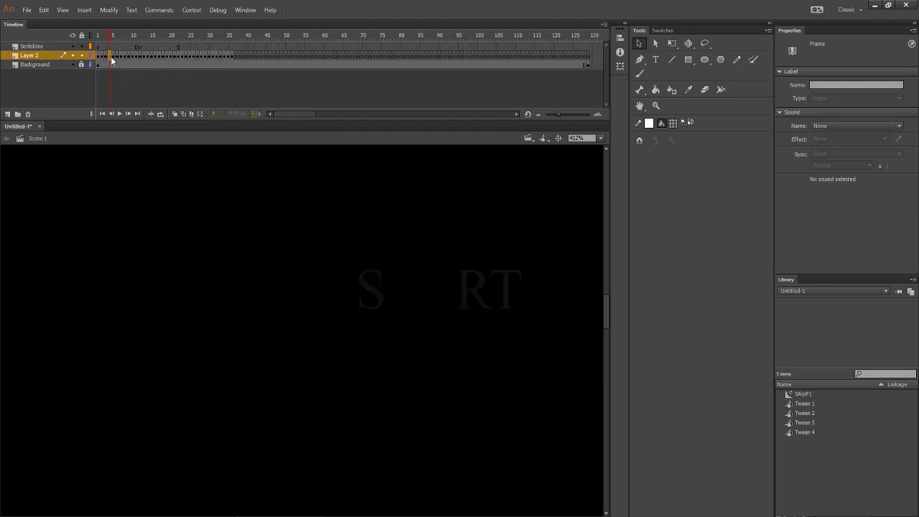
left_click(476, 304)
double_click(470, 298)
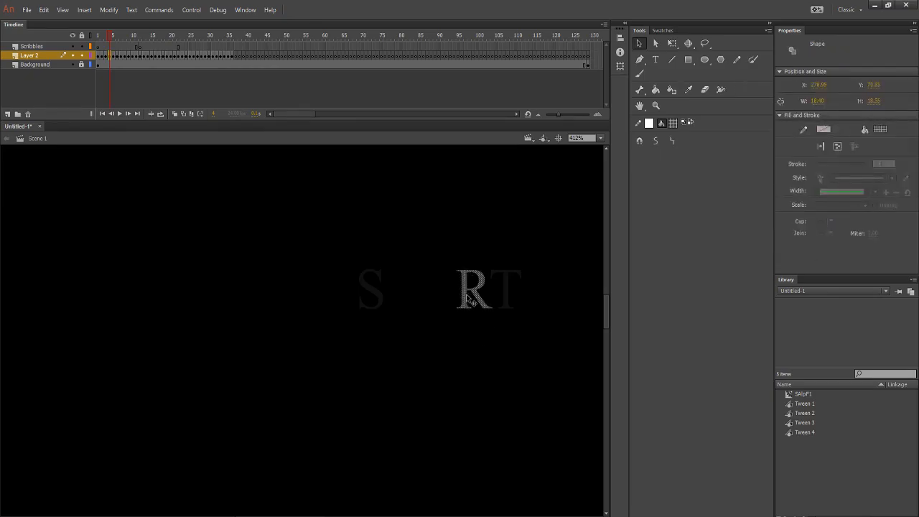
key("Delete")
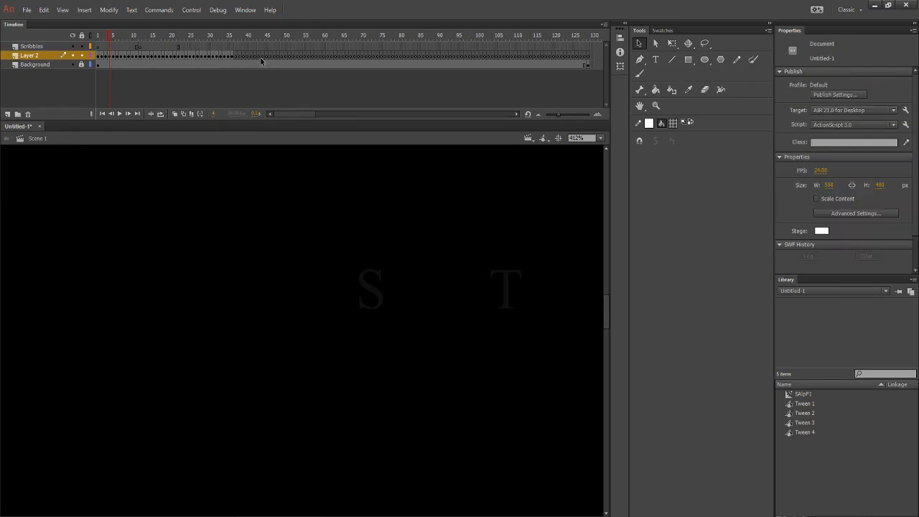
left_click(237, 56)
right_click(252, 165)
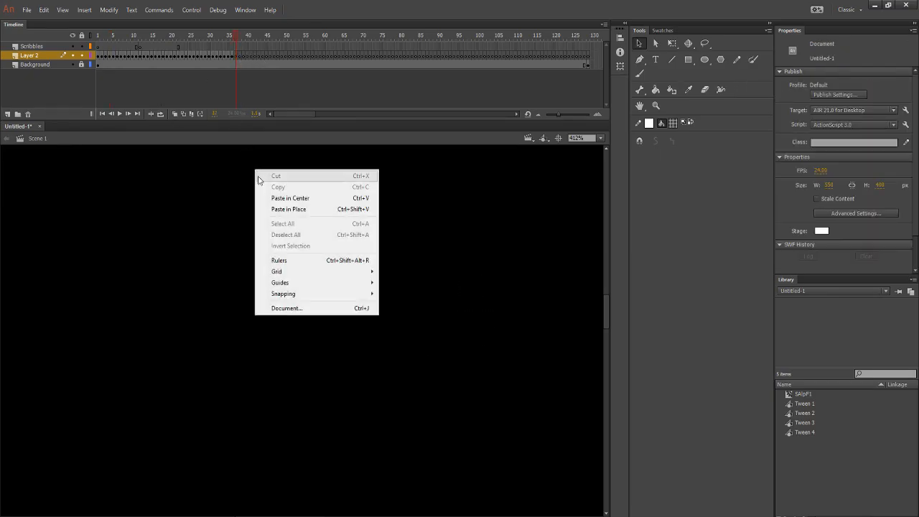
left_click(287, 207)
left_click(314, 267)
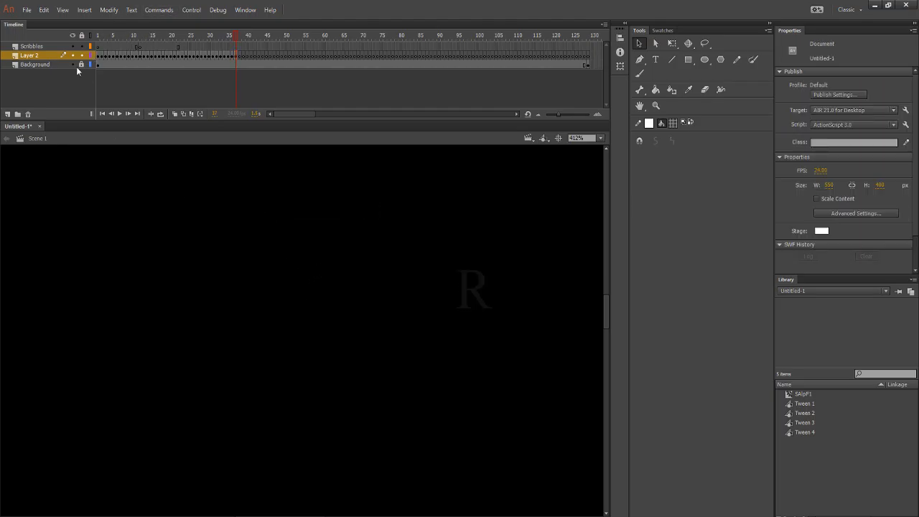
Cut the letter R from frame 5 of Layer 2 and paste it in place at frame 38.
left_click(110, 56)
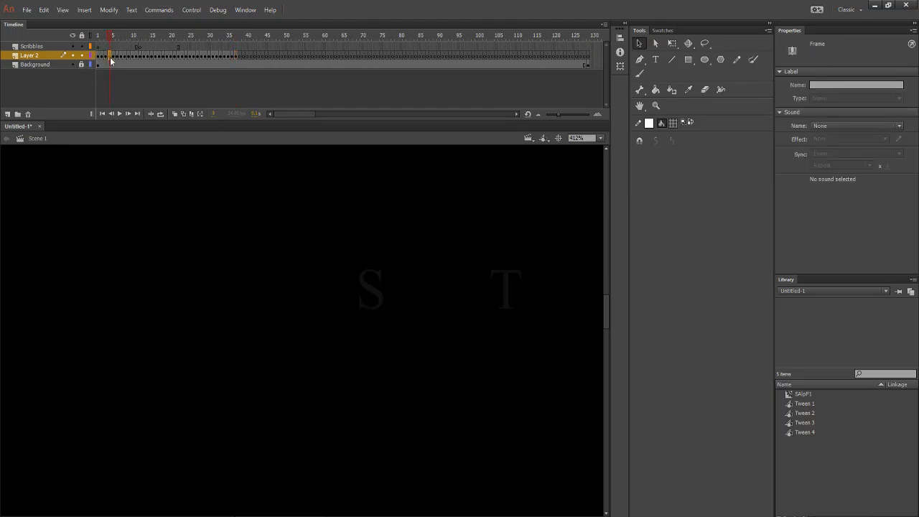
left_click(114, 56)
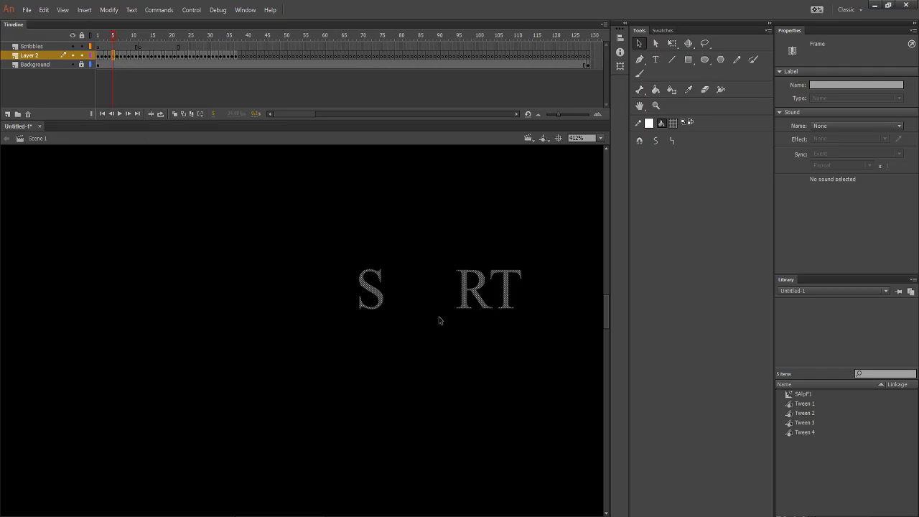
left_click(465, 362)
left_click(468, 300)
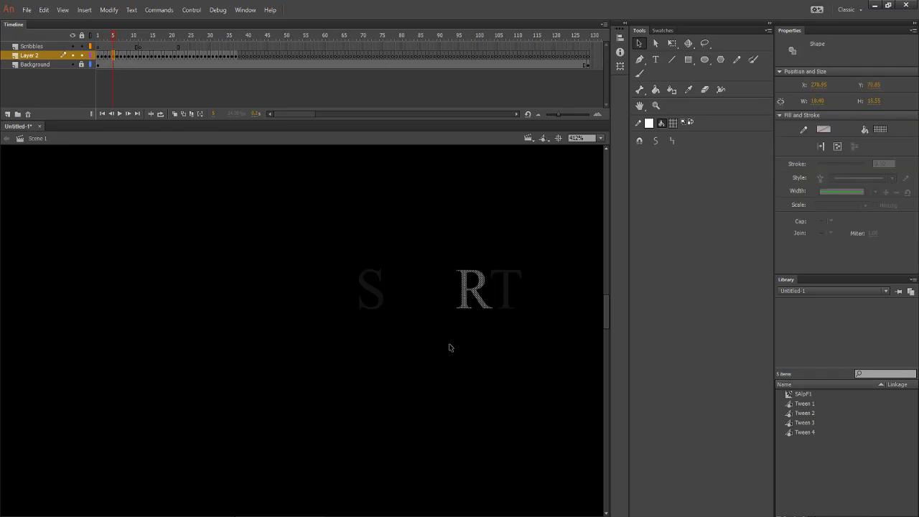
key("Delete")
left_click(238, 57)
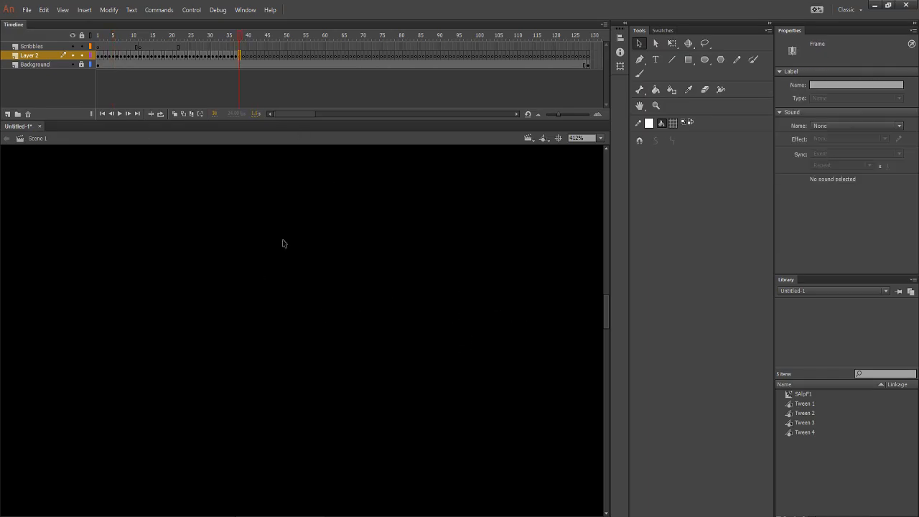
right_click(283, 243)
left_click(314, 281)
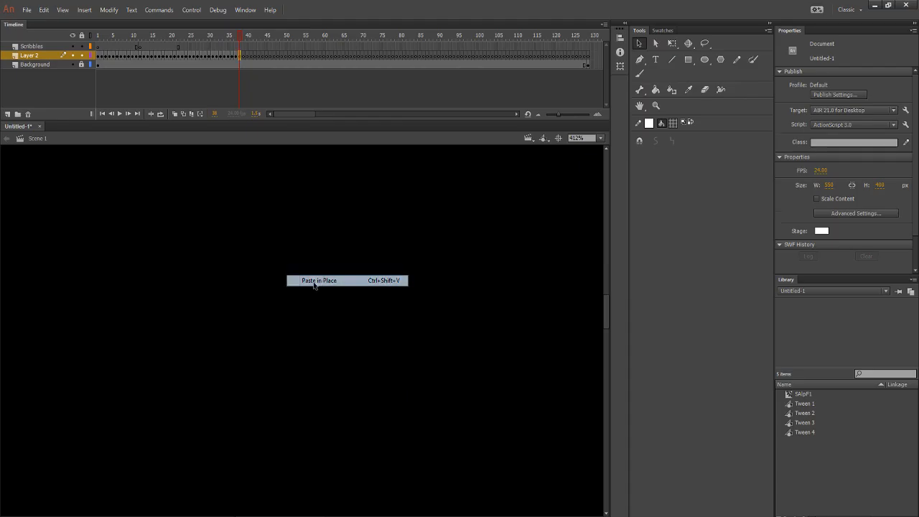
left_click(267, 309)
Cut the letter R from frame 6 of Layer 2 and paste it in place at frame 39.
left_click(113, 57)
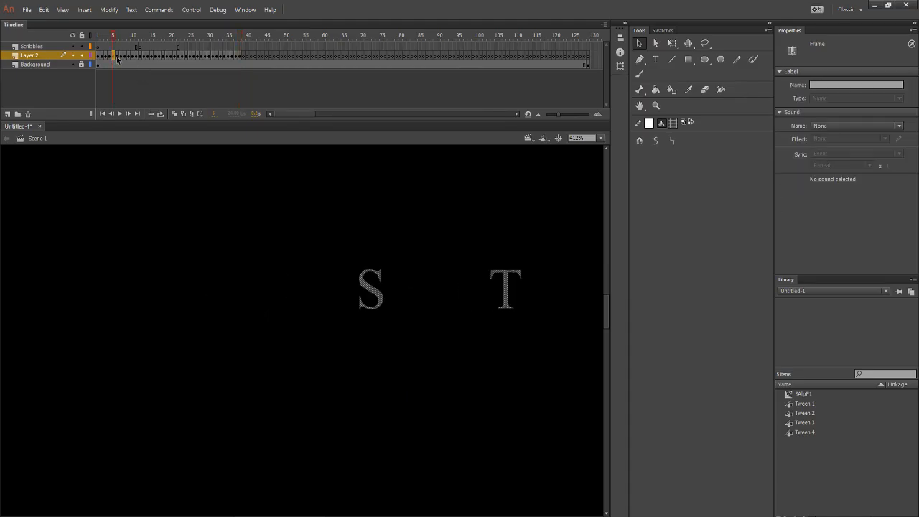
left_click(117, 57)
left_click(263, 237)
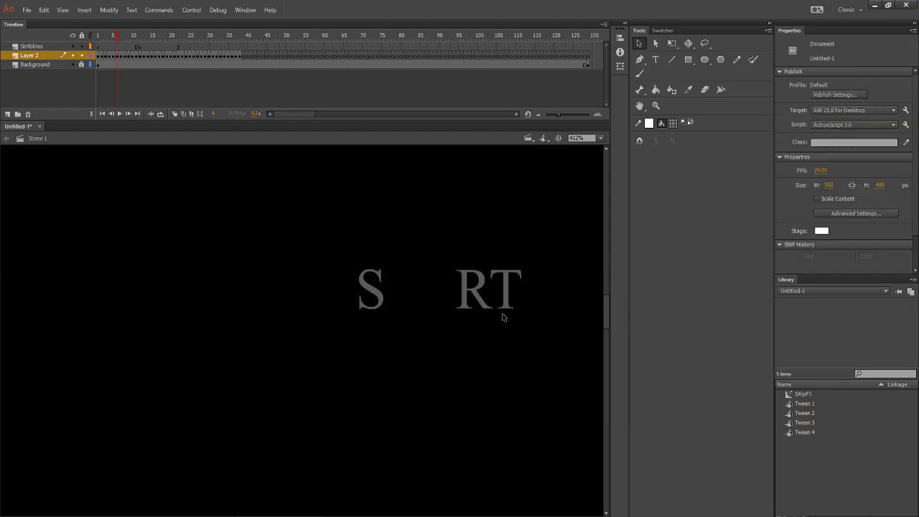
left_click(462, 299)
key("Delete")
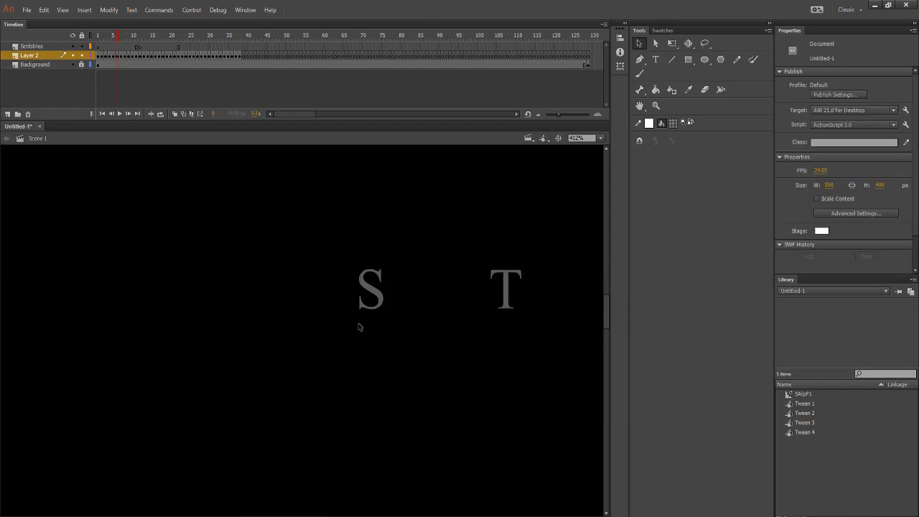
left_click(243, 57)
key("F7")
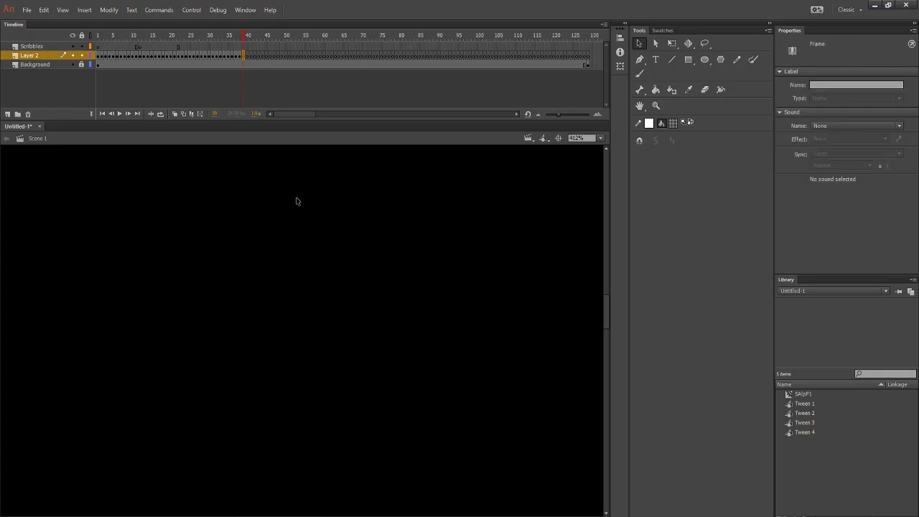
right_click(297, 198)
left_click(321, 239)
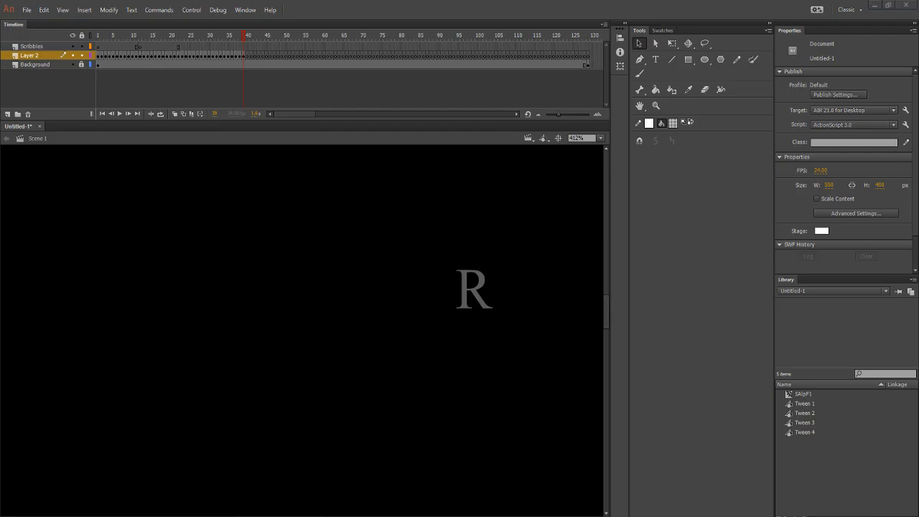
left_click(214, 187)
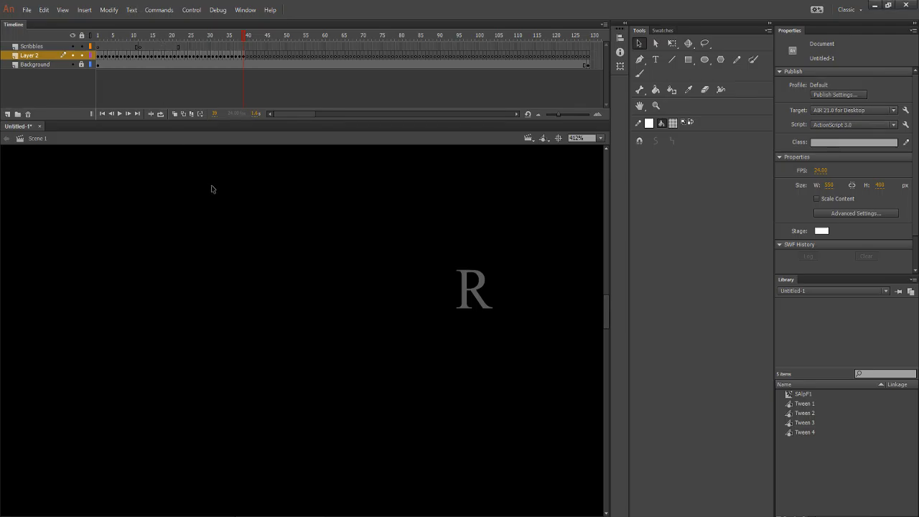
Cut the letter R from frame 7 of Layer 2 and paste it in place at frame 40.
left_click(117, 57)
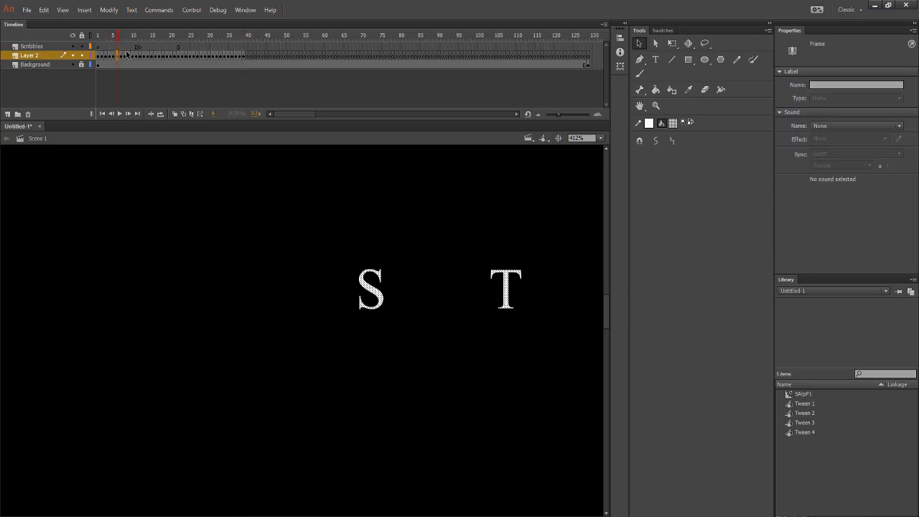
left_click(121, 58)
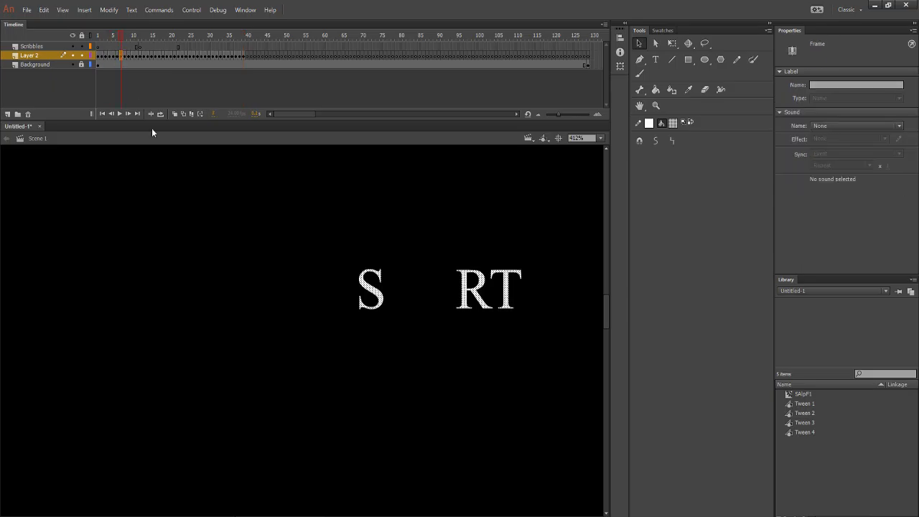
left_click(227, 199)
left_click(465, 293)
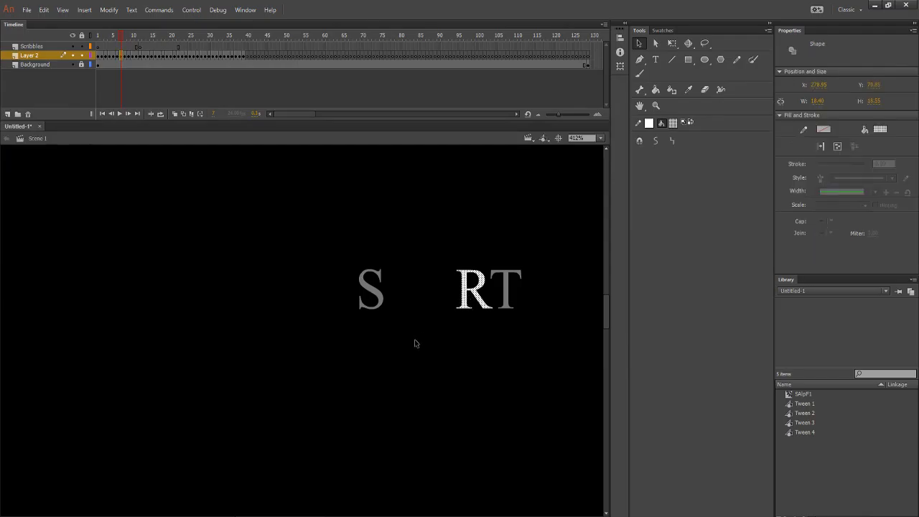
key("Delete")
left_click(248, 56)
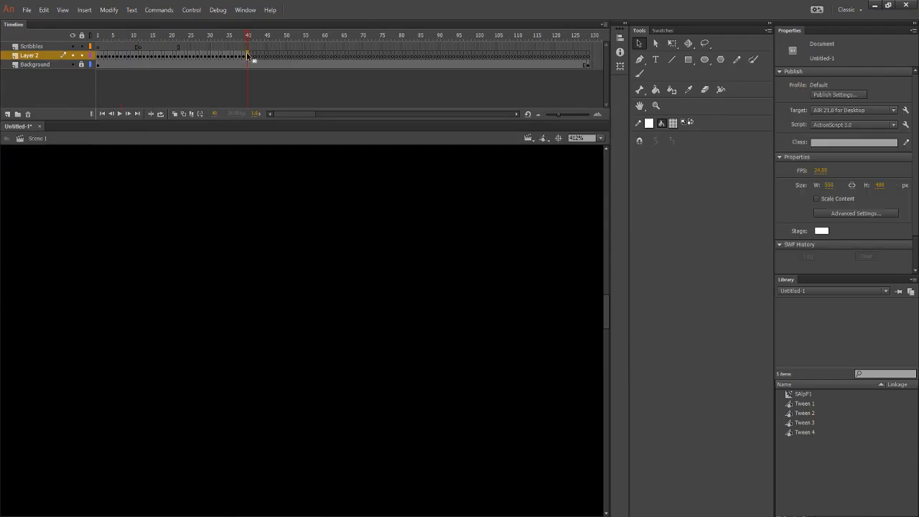
right_click(315, 215)
left_click(336, 256)
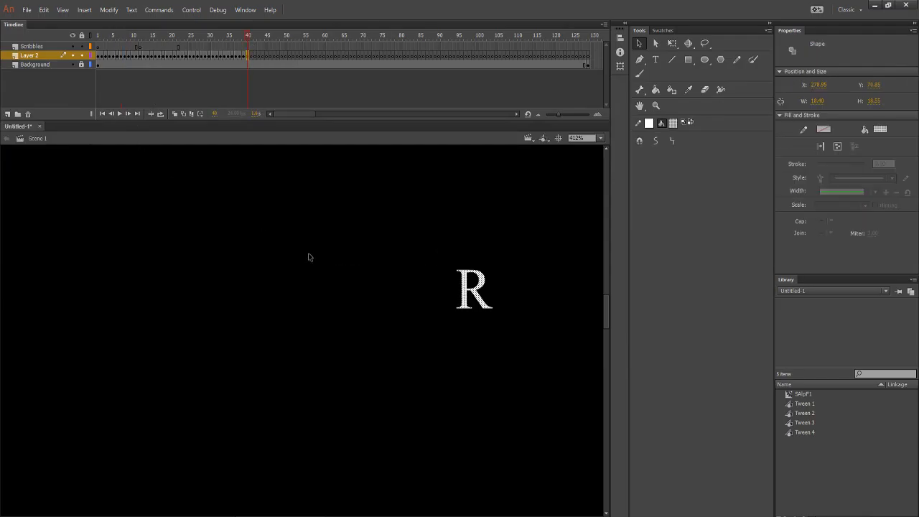
Cut the letter R from frame 8 of Layer 2 and paste it in place at frame 41.
left_click(121, 56)
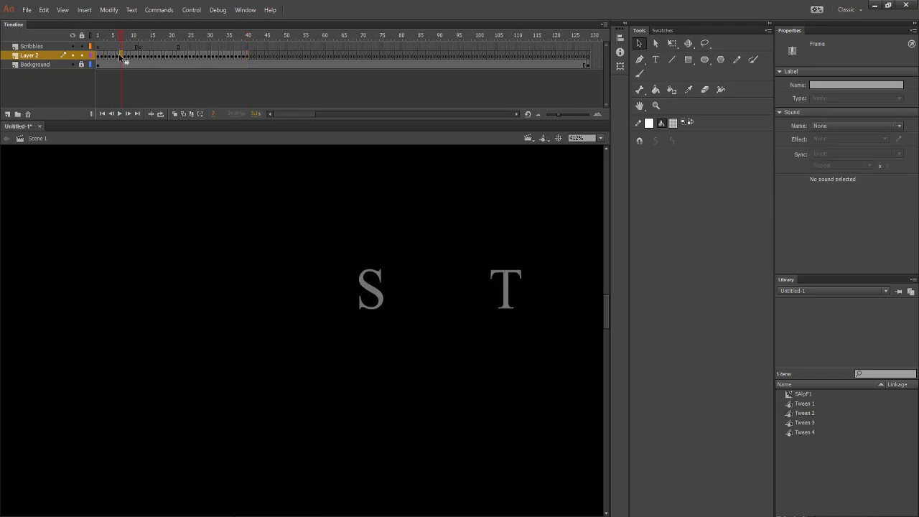
left_click(124, 56)
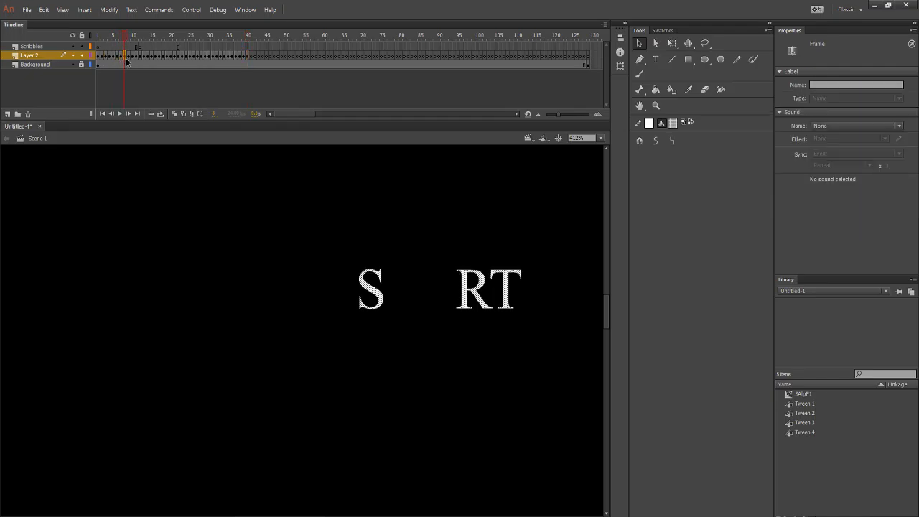
left_click(228, 288)
left_click(467, 307)
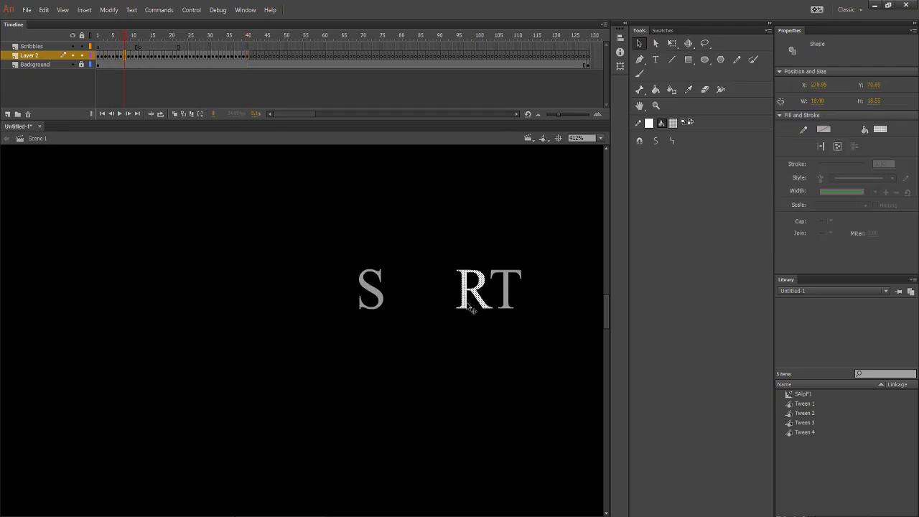
left_click(439, 354)
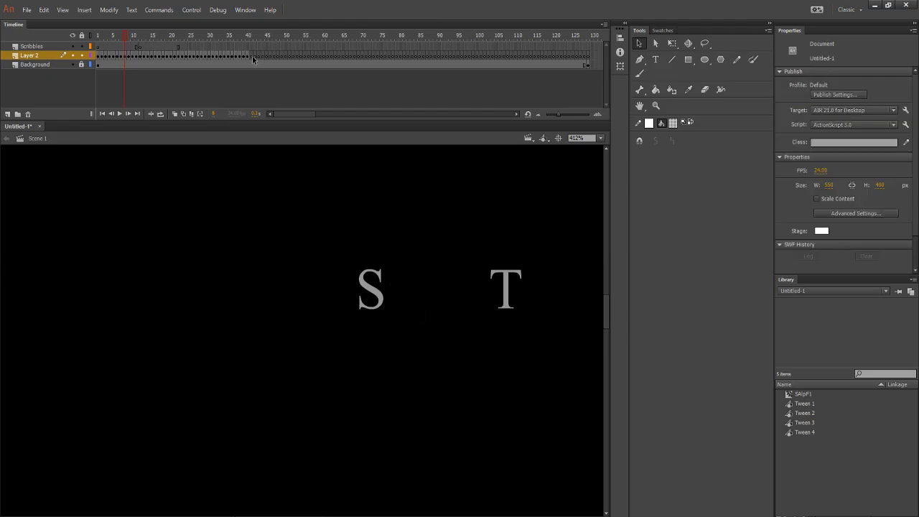
left_click(250, 56)
right_click(373, 288)
left_click(385, 327)
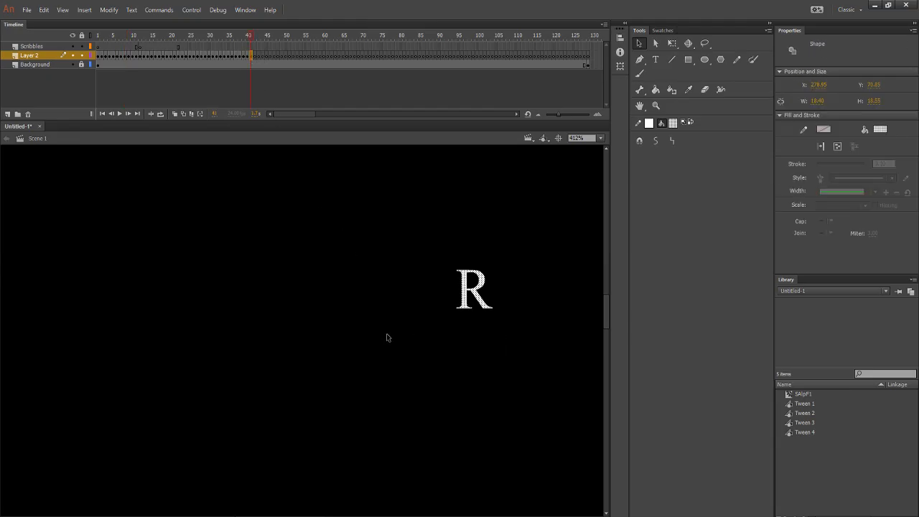
Compare frames 6 to 10 of Layer 2 to check which ones still contain the letter R.
left_click(133, 57)
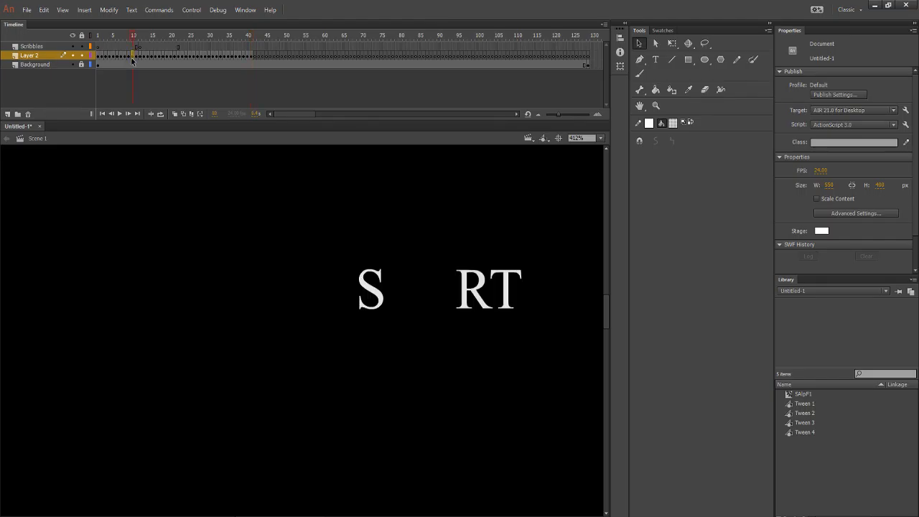
left_click(129, 56)
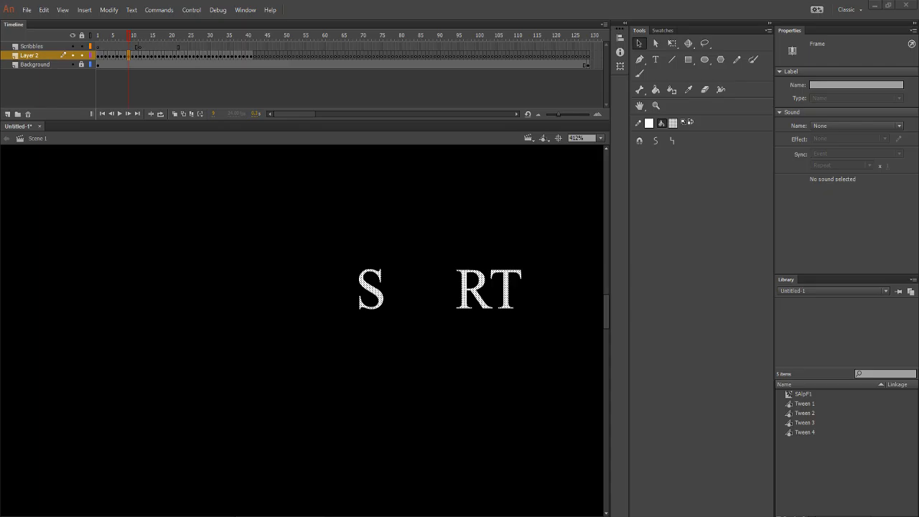
left_click(299, 197)
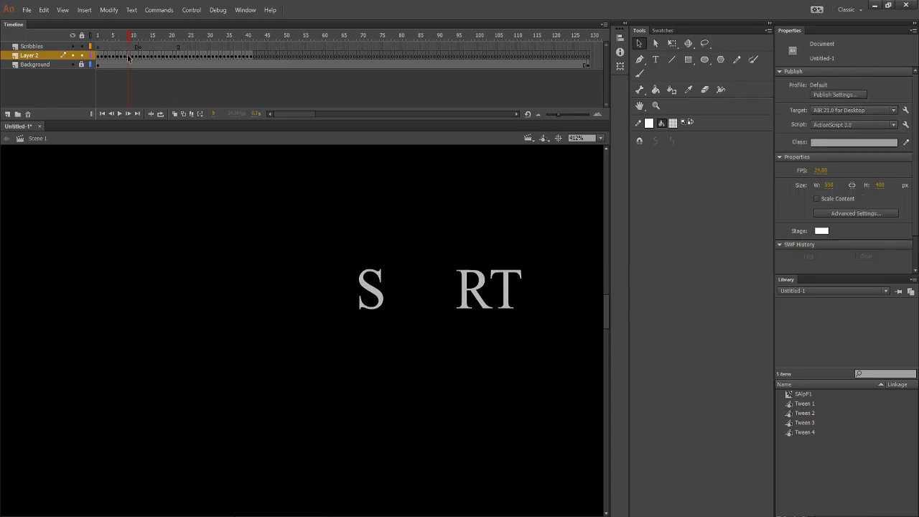
left_click(127, 56)
left_click(131, 56)
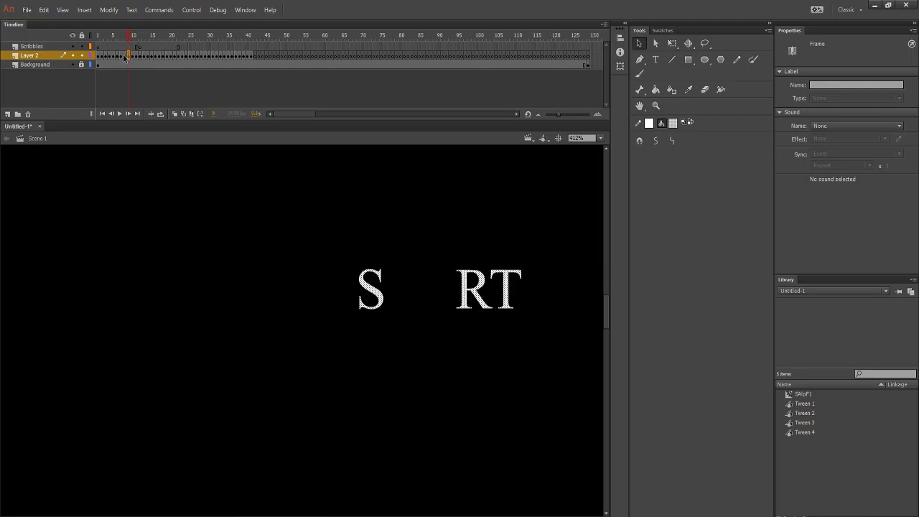
left_click(125, 57)
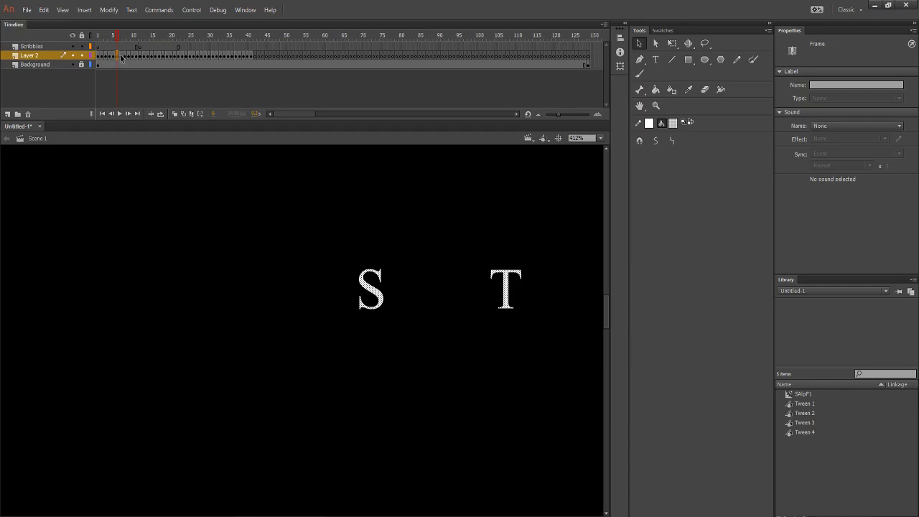
left_click(122, 56)
left_click(125, 57)
Cut the letter R from frame 9 of Layer 2 and paste it in place at frame 42.
left_click(130, 58)
left_click(188, 302)
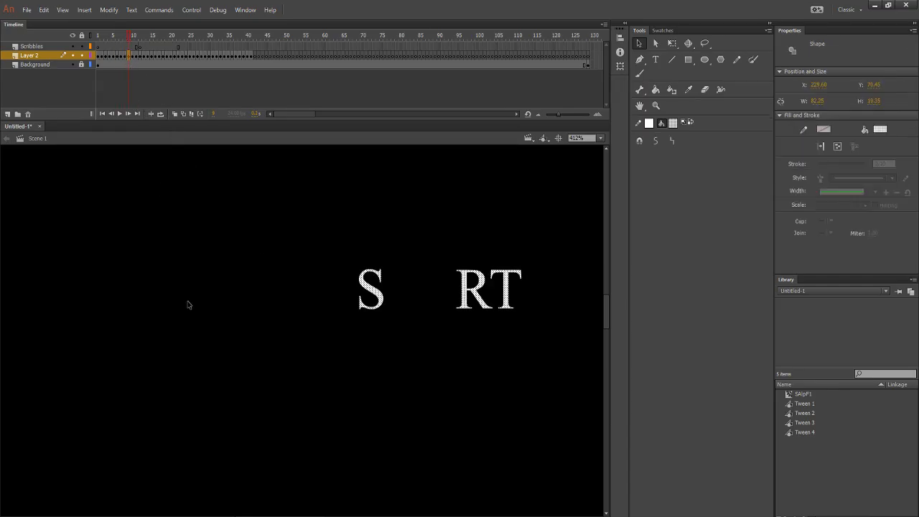
left_click(463, 305)
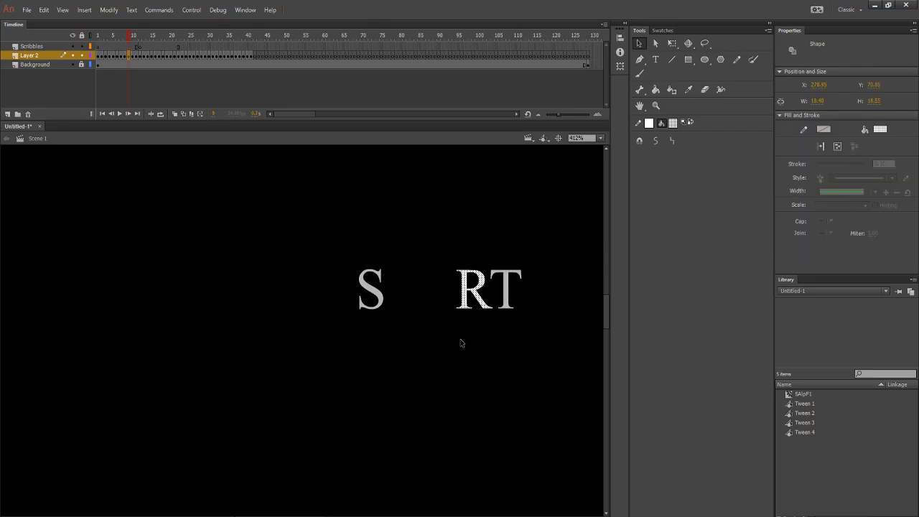
key("Delete")
left_click(257, 57)
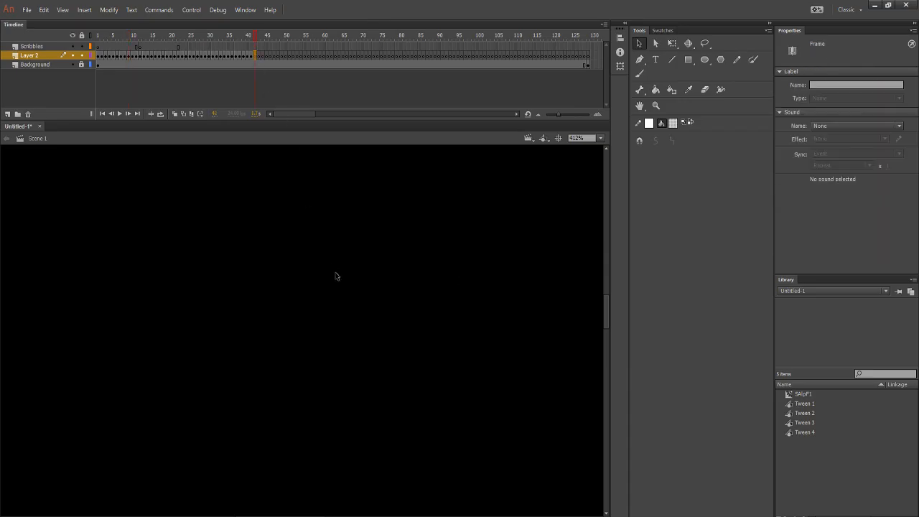
right_click(343, 248)
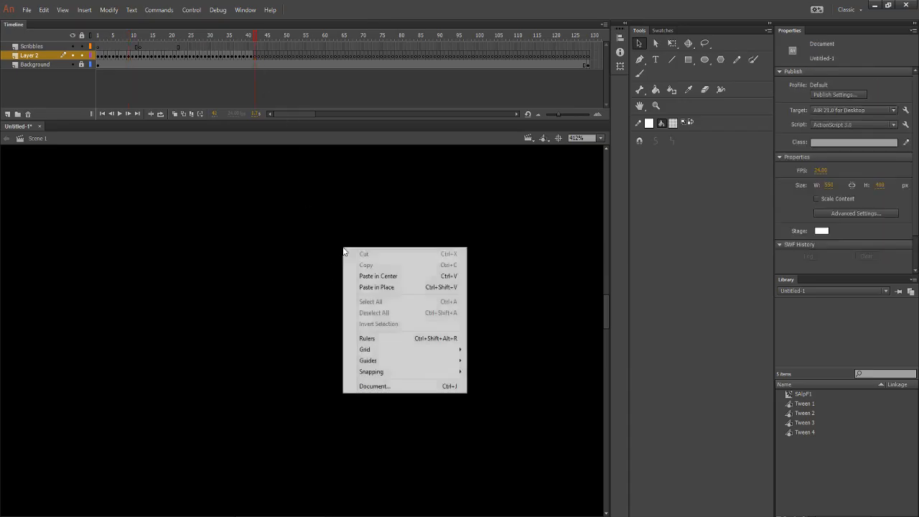
left_click(370, 288)
left_click(290, 273)
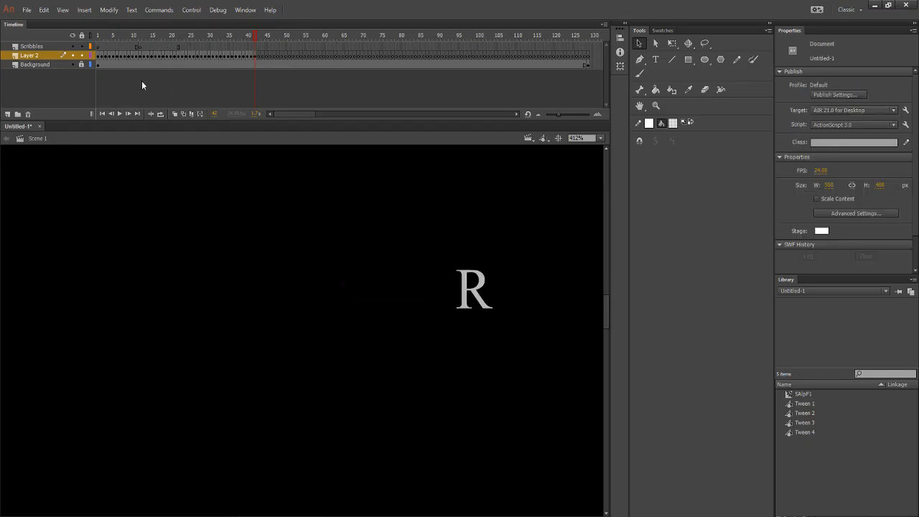
Cut the letter R from frame 11 of Layer 2 and paste it in place at frame 43.
left_click(137, 57)
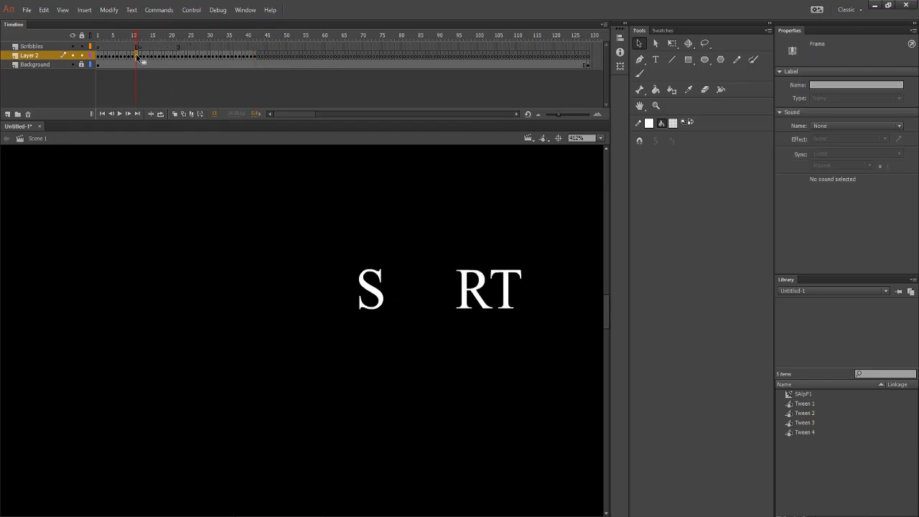
left_click(464, 323)
left_click(465, 308)
key("Delete")
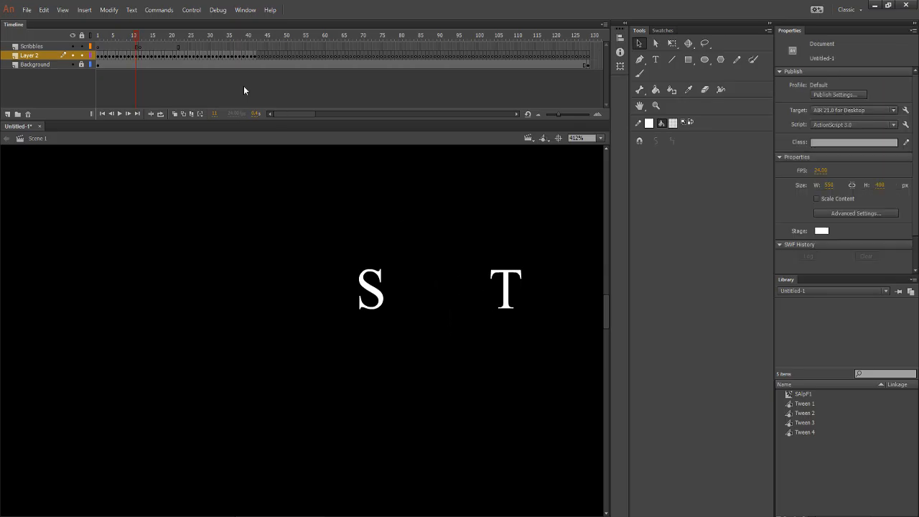
left_click(259, 57)
right_click(257, 184)
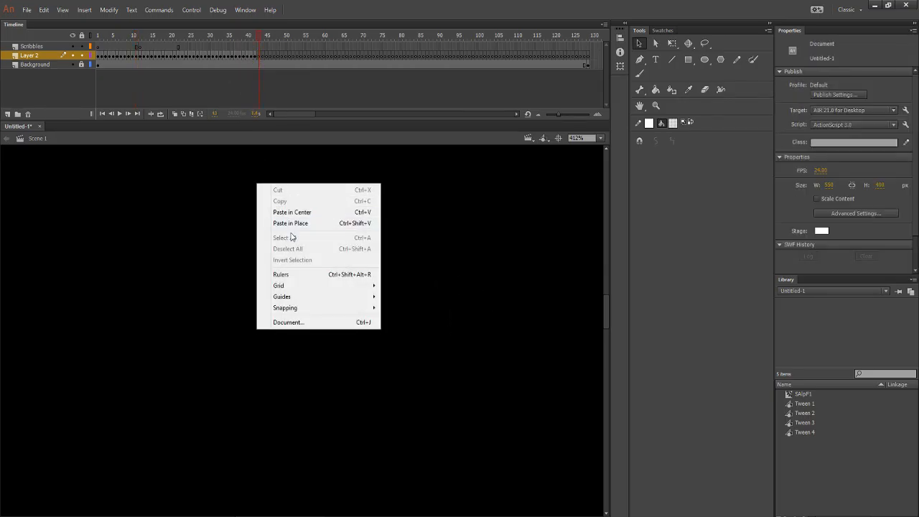
left_click(291, 224)
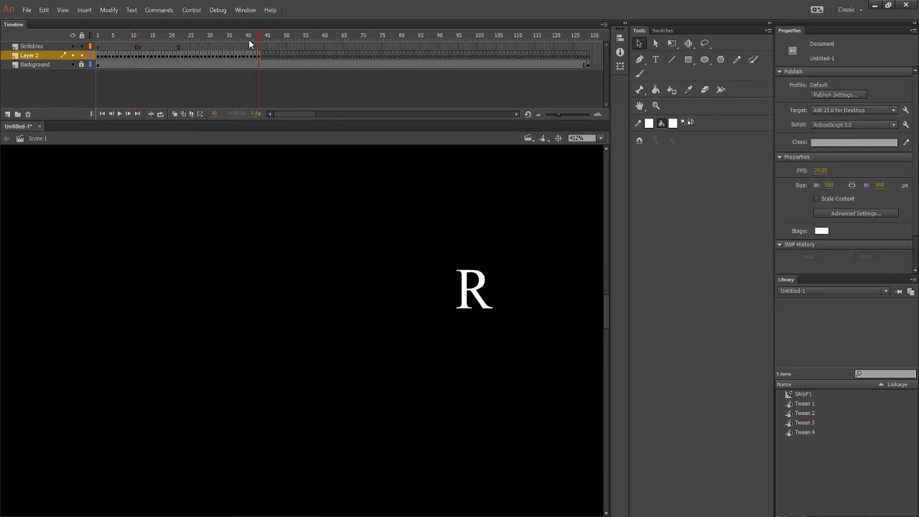
Play the animation from frame 1 to check how the separated letters fade in.
left_click_drag(257, 35, 139, 51)
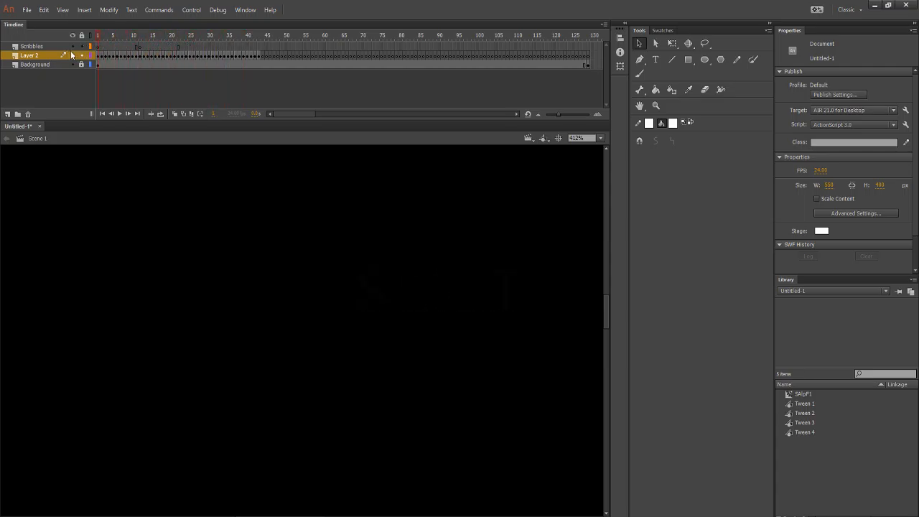
left_click_drag(70, 50, 1, 95)
key("Return")
left_click_drag(237, 36, 133, 55)
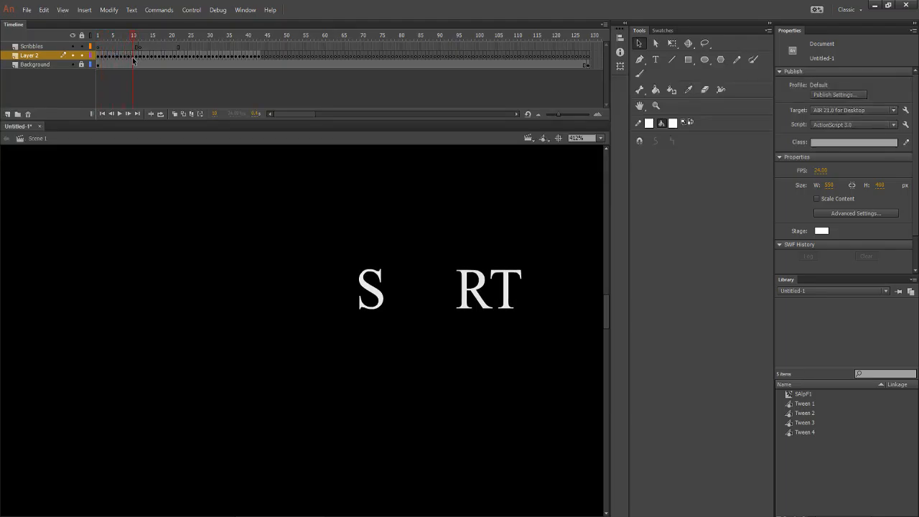
Compare frame 10 of Layer 2 with frames 41 to 43 to check where its letter R belongs in the fade.
left_click(133, 58)
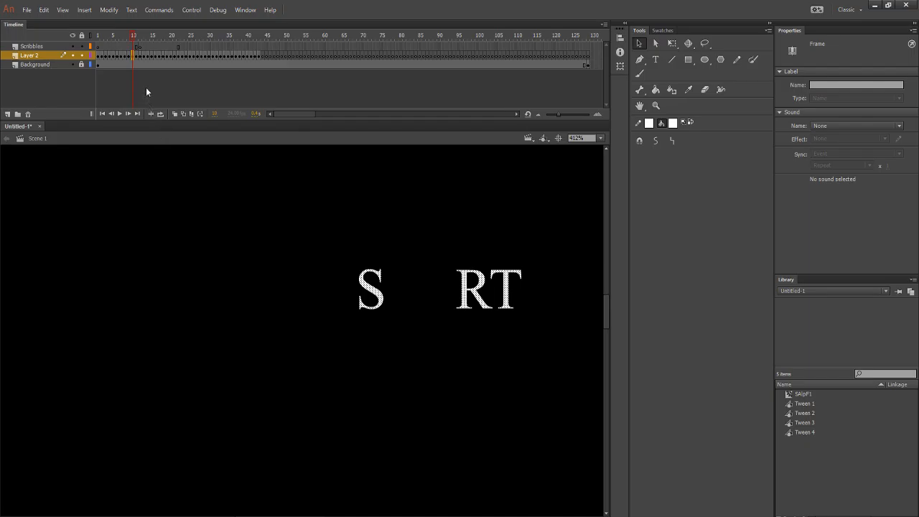
left_click(255, 57)
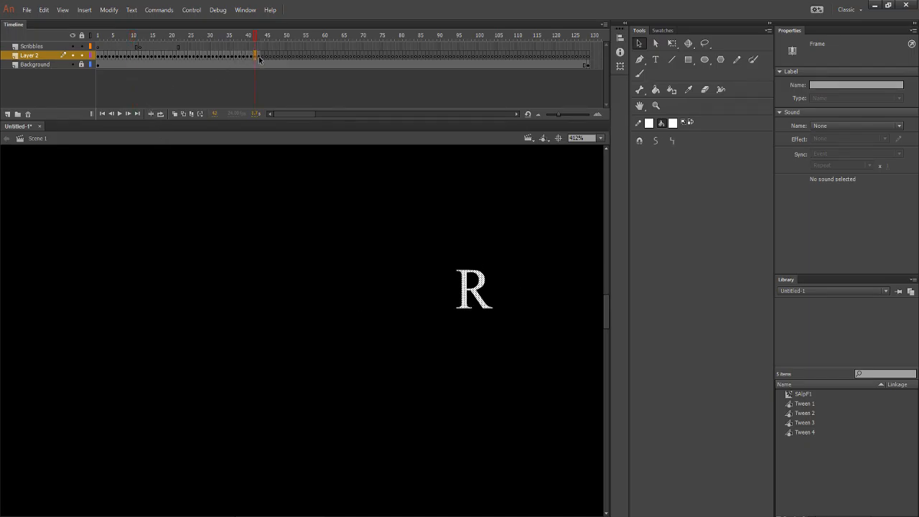
left_click(260, 57)
left_click(263, 57)
left_click_drag(261, 59, 259, 58)
left_click(254, 58)
right_click(255, 59)
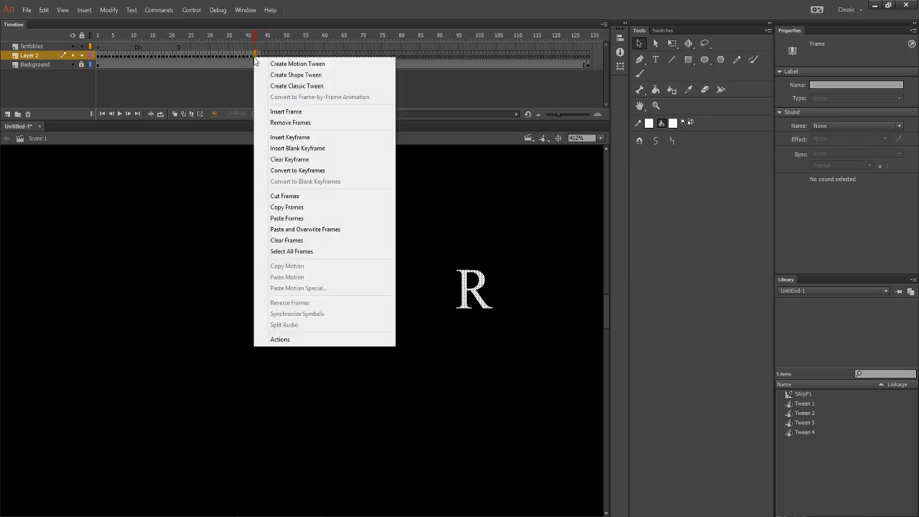
left_click(272, 112)
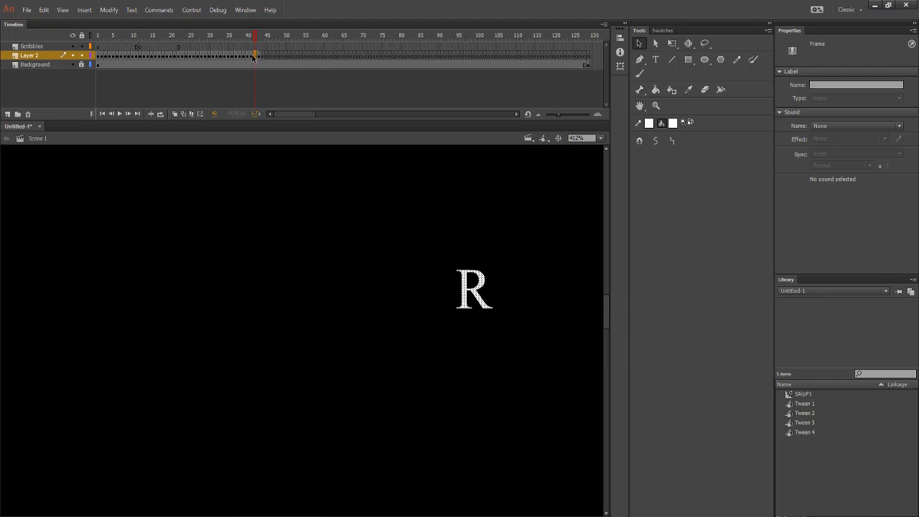
left_click(252, 57)
right_click(253, 58)
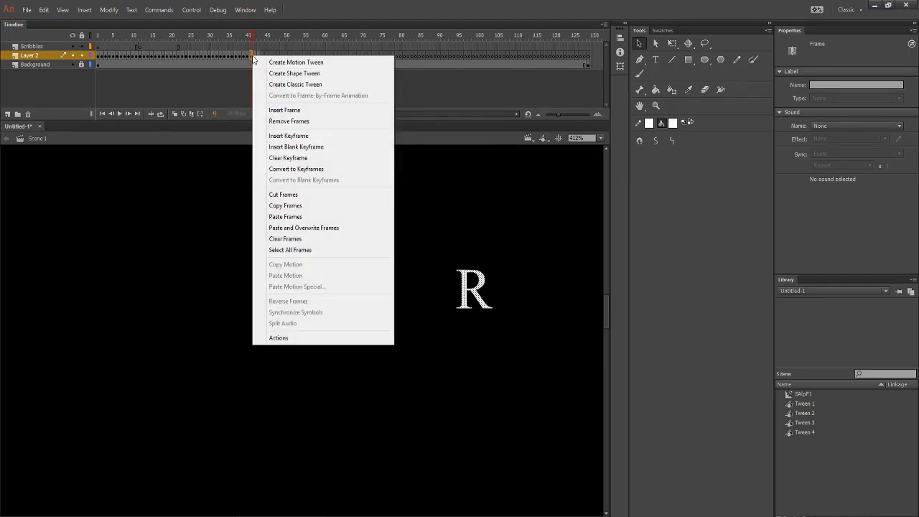
left_click(133, 55)
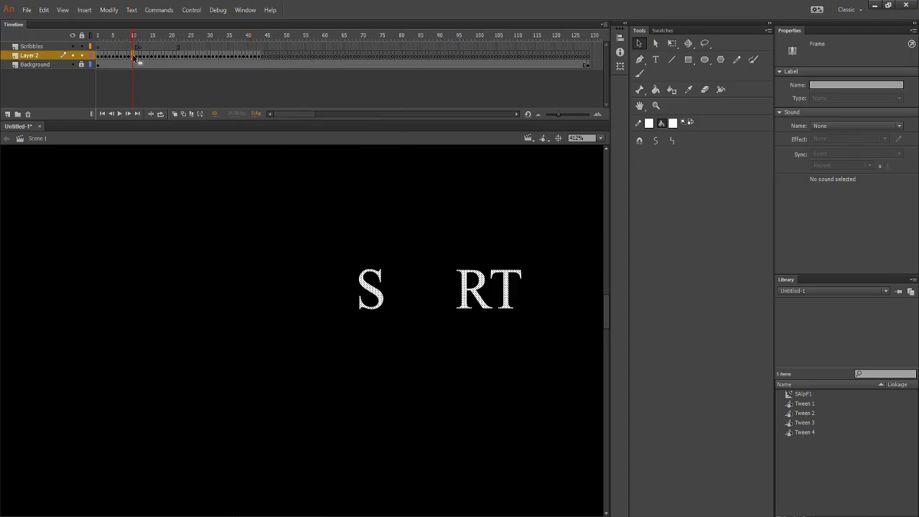
left_click(256, 57)
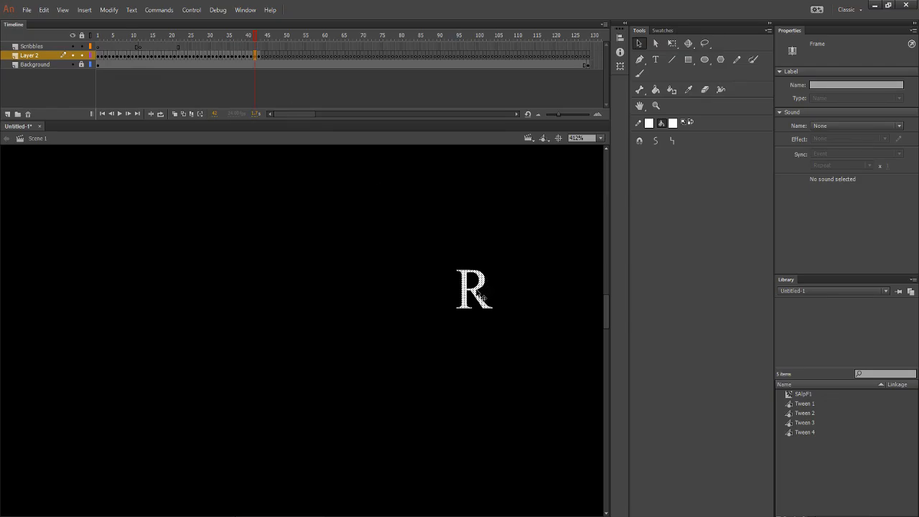
left_click(467, 325)
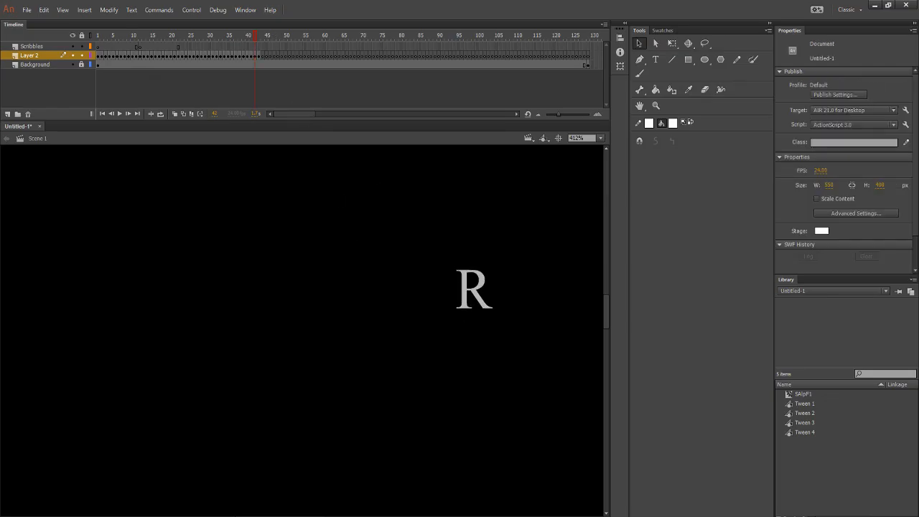
Check frames 7 to 11 of Layer 2 for a leftover letter R and compare them with frame 43.
left_click(122, 57)
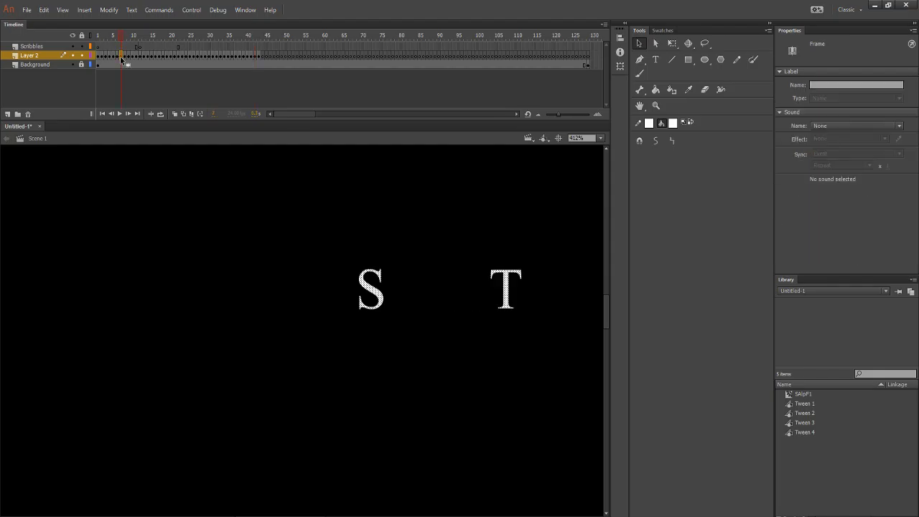
left_click(126, 58)
left_click(132, 59)
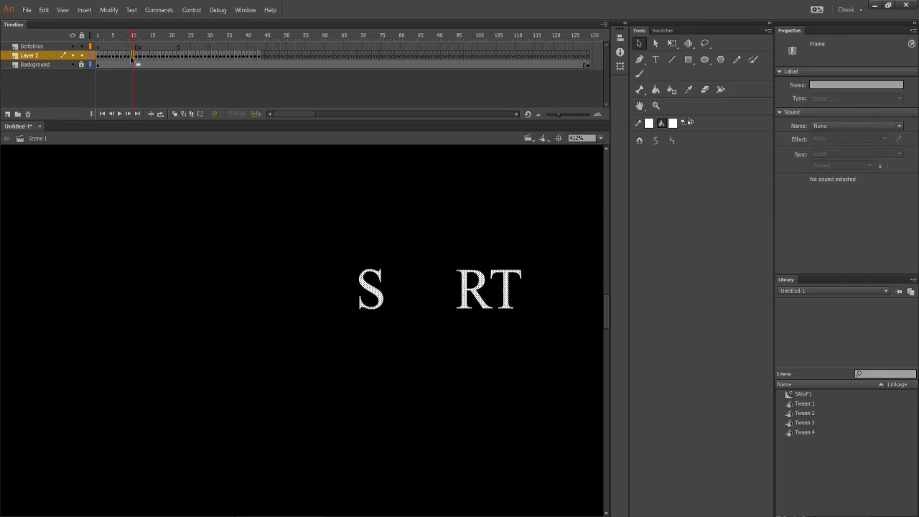
left_click(129, 58)
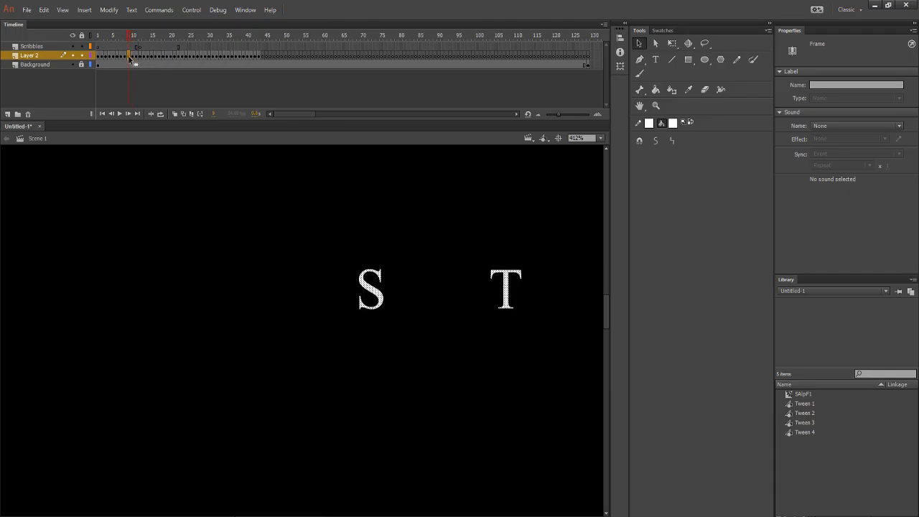
left_click(133, 59)
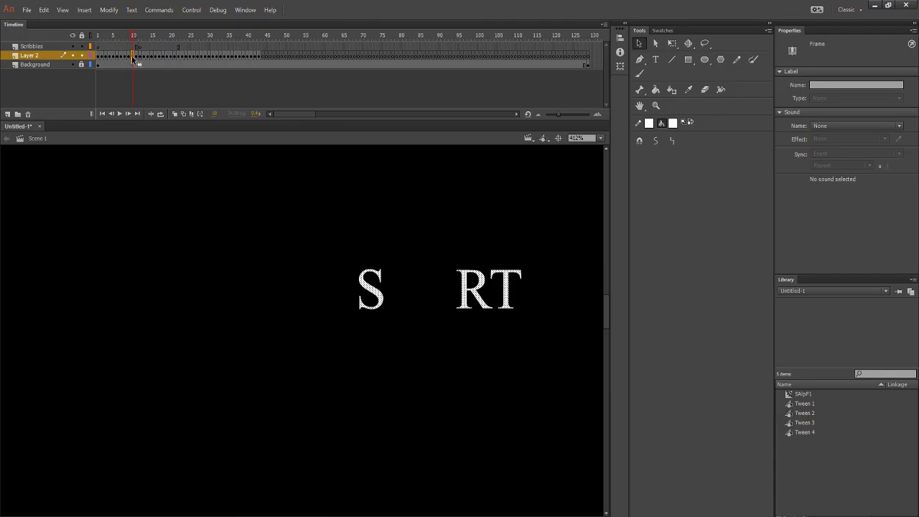
left_click(136, 58)
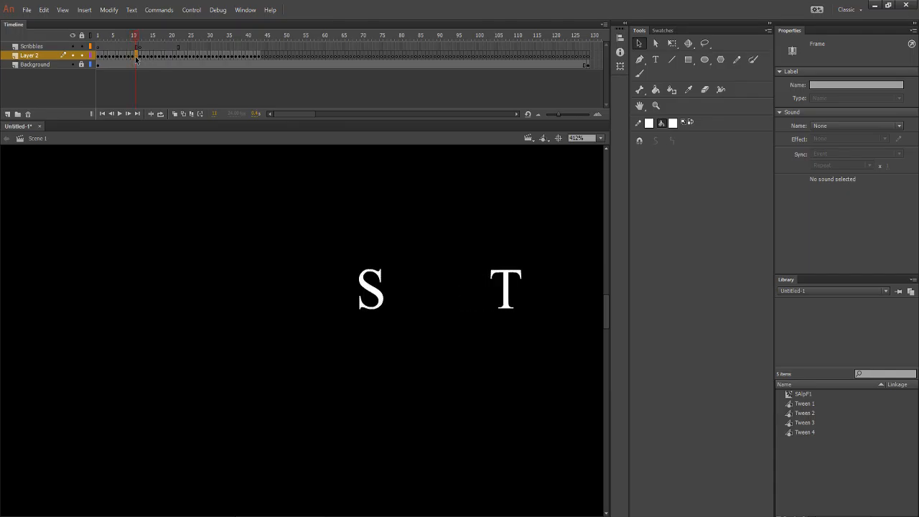
left_click(260, 57)
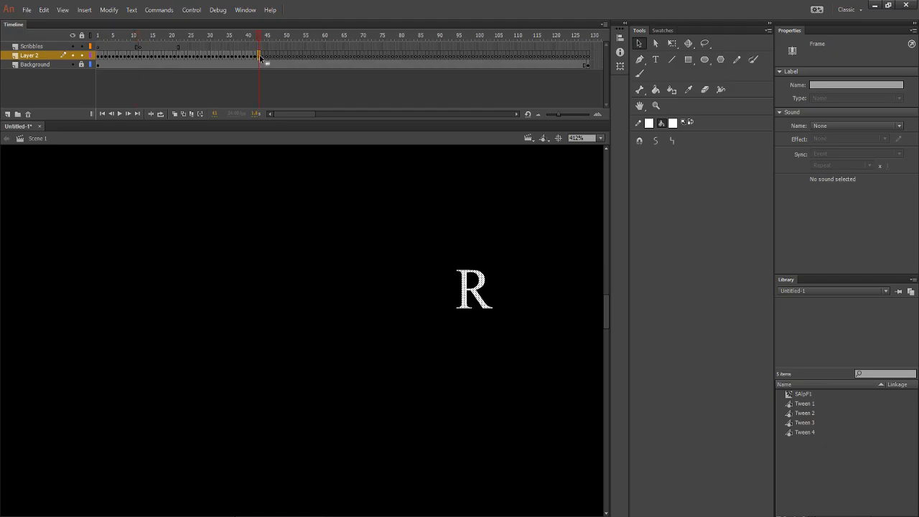
left_click(312, 191)
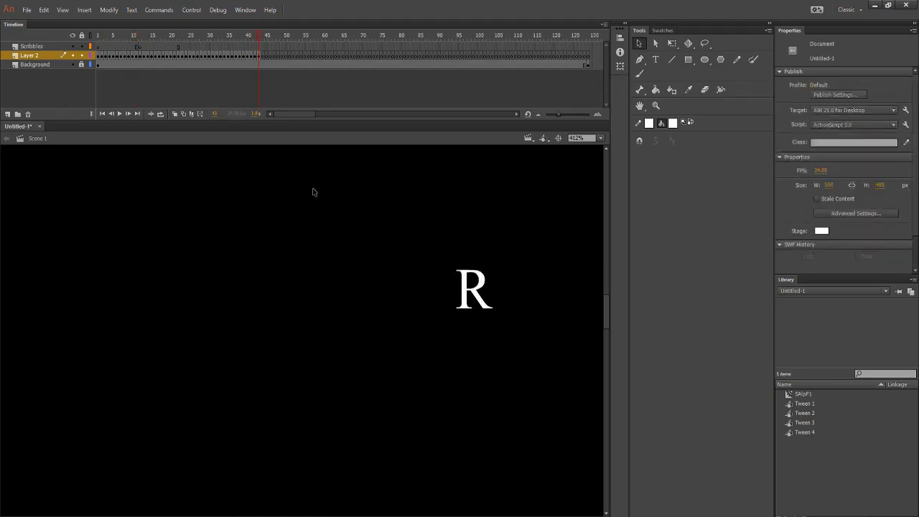
Insert a frame after frame 42 of Layer 2 and make frame 43 a blank keyframe.
left_click(254, 54)
left_click(311, 247)
key("F5")
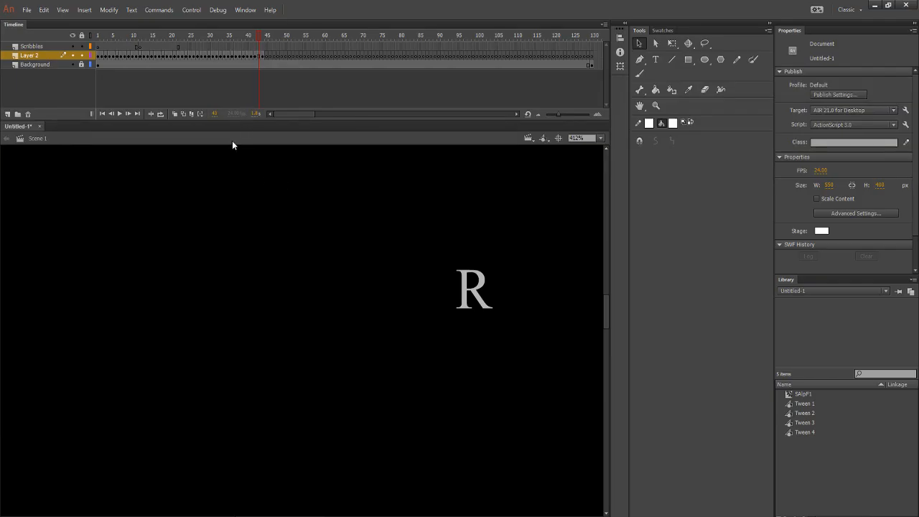
right_click(258, 57)
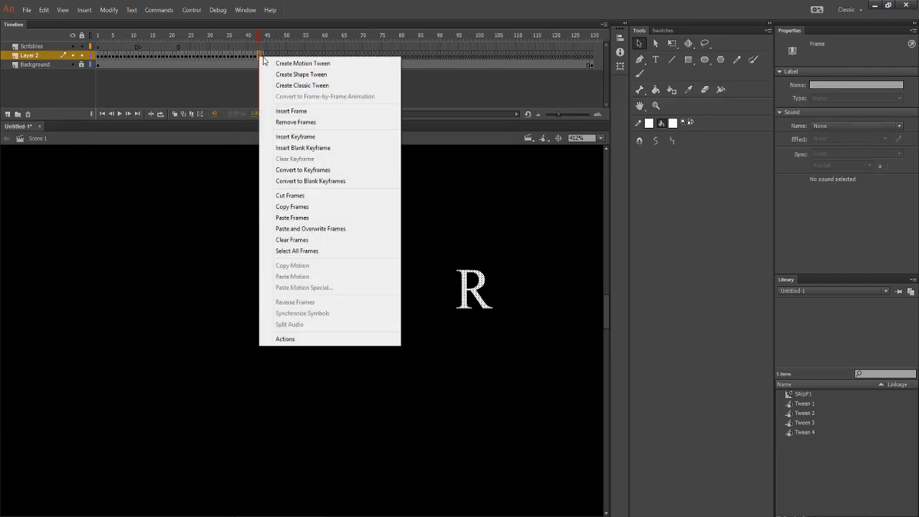
left_click(302, 147)
left_click(215, 195)
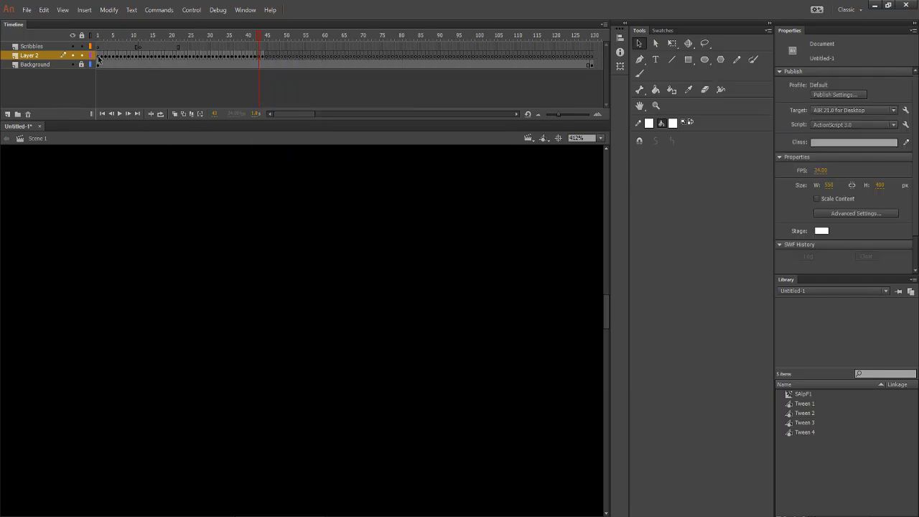
Cut the letter R from frame 10 of Layer 2 and paste it in place at frame 43.
left_click(101, 57)
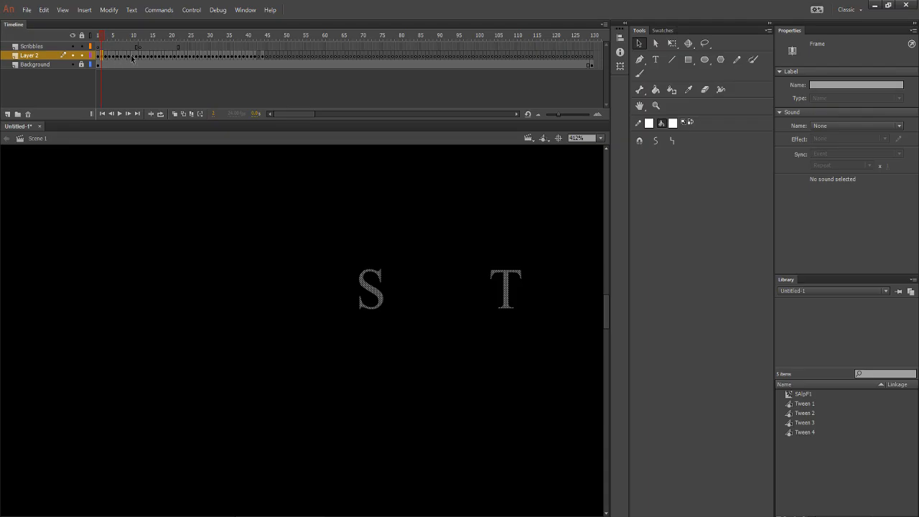
left_click(131, 56)
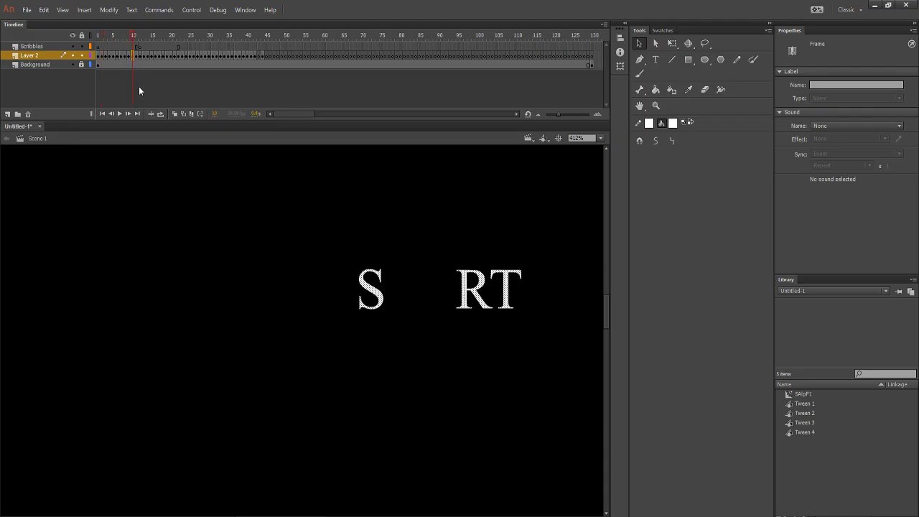
left_click(464, 340)
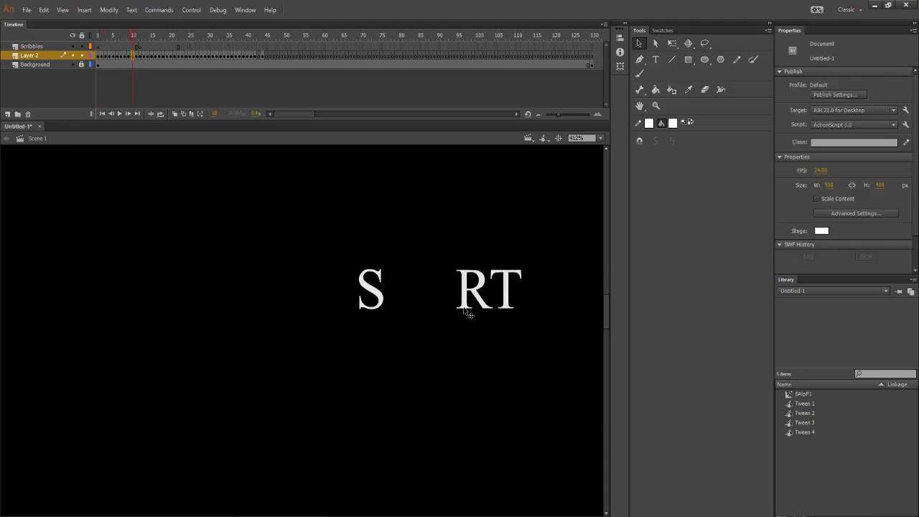
left_click(465, 308)
key("Delete")
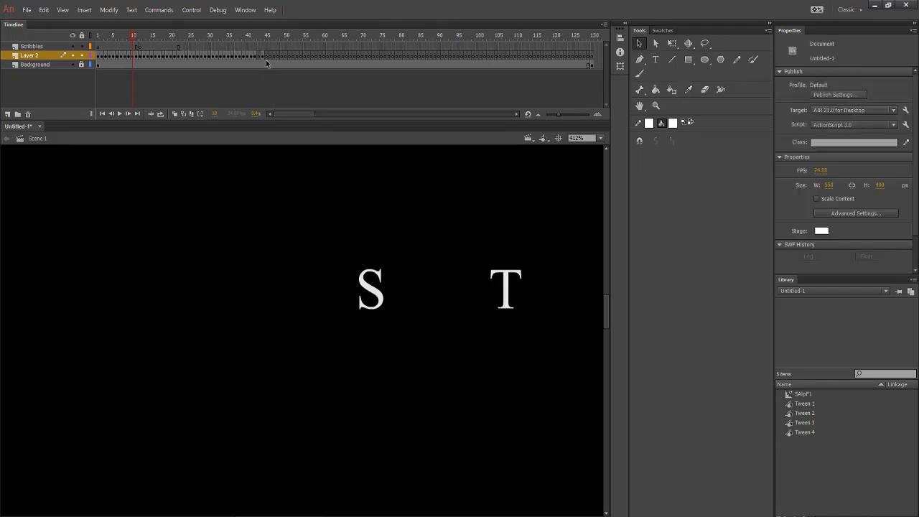
left_click(260, 58)
right_click(324, 340)
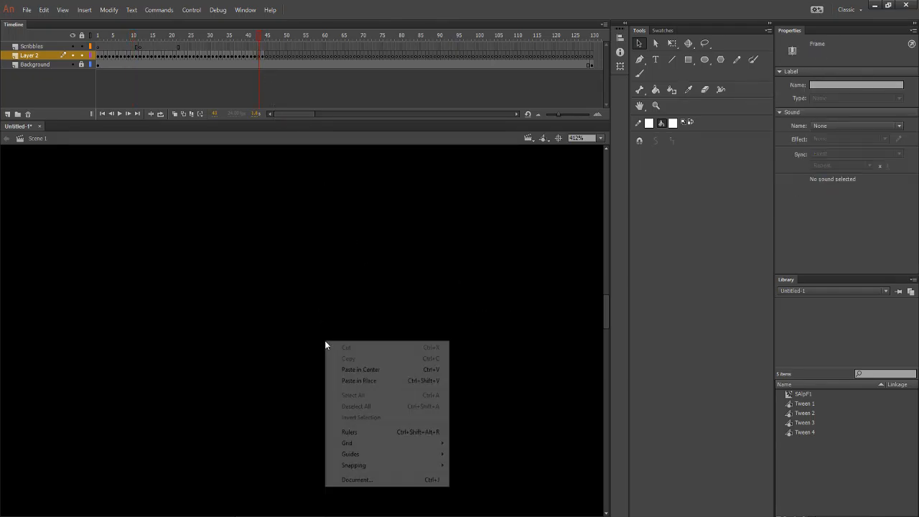
left_click(371, 382)
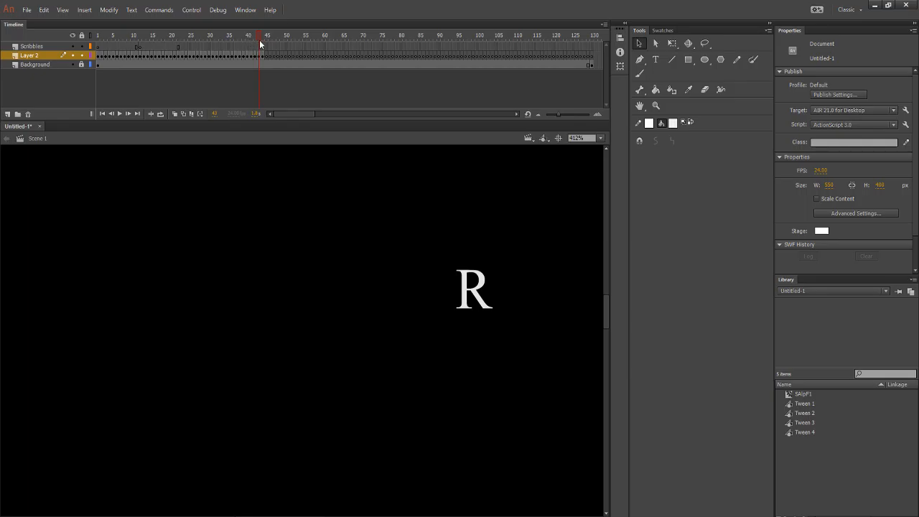
Cut the letter T from frame 1 of Layer 2 and paste it in place at frame 45.
left_click_drag(259, 40, 94, 68)
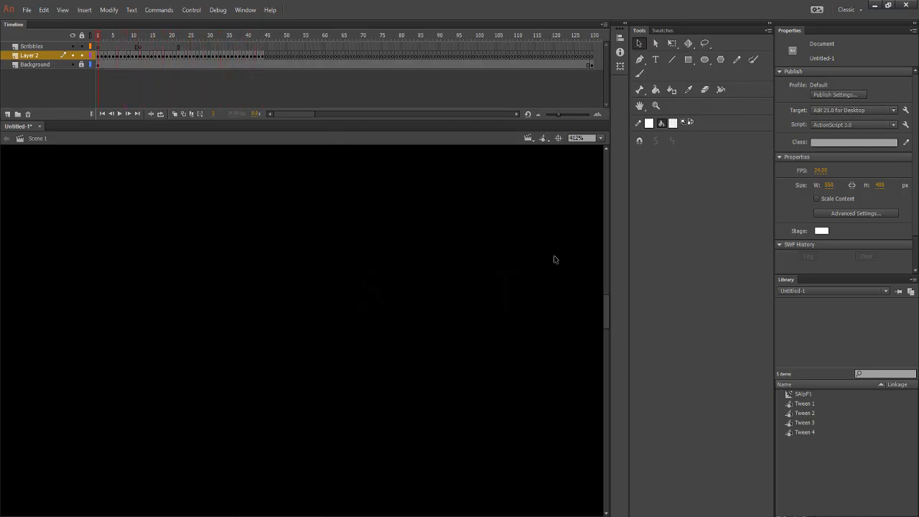
left_click(508, 309)
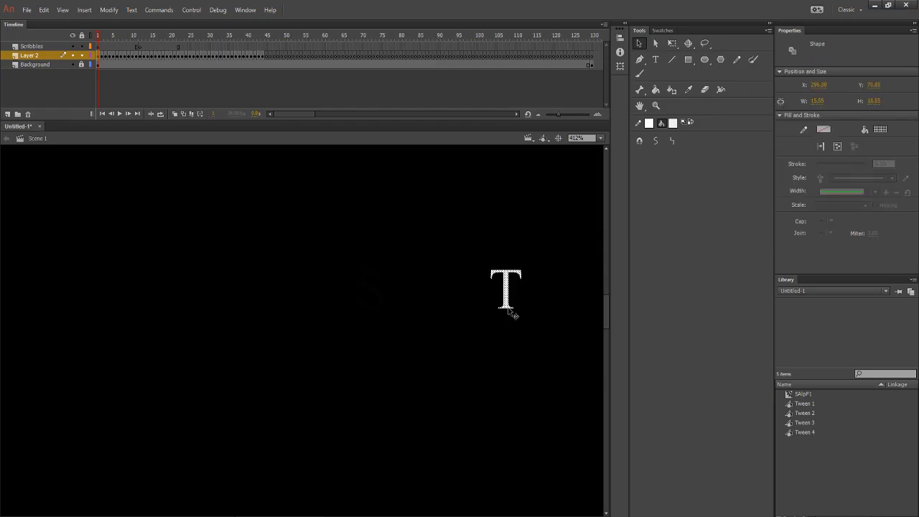
left_click(156, 195)
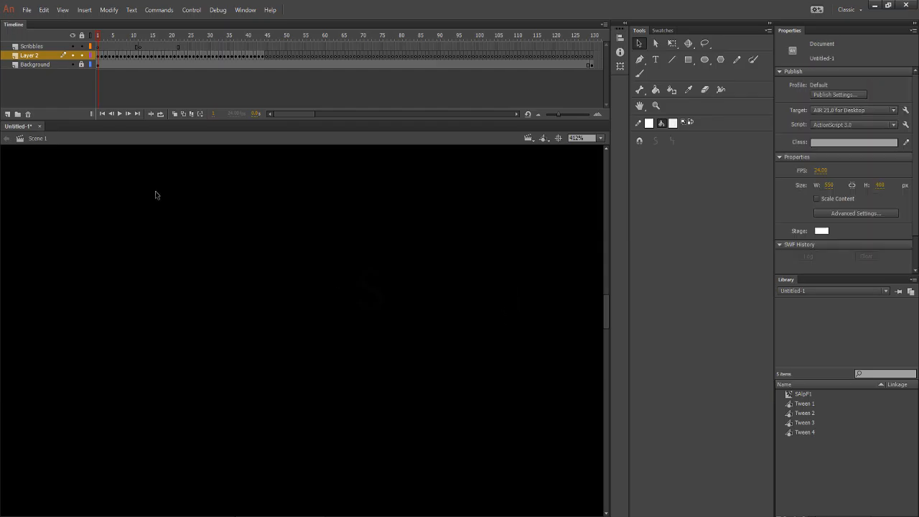
left_click(267, 55)
right_click(297, 217)
left_click(337, 257)
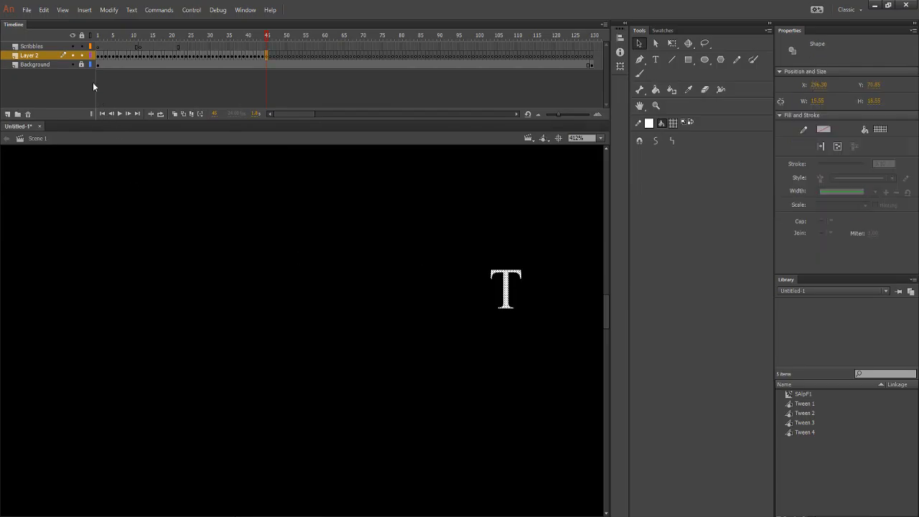
Cut the letter T from frame 2 of Layer 2 and paste it in place at frame 46.
left_click(101, 56)
left_click(485, 330)
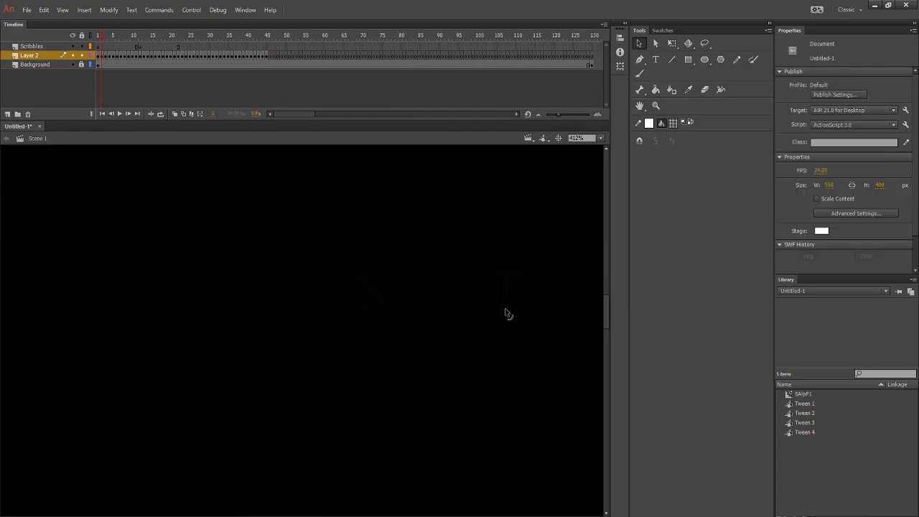
left_click(506, 308)
key("Delete")
left_click(273, 57)
right_click(307, 189)
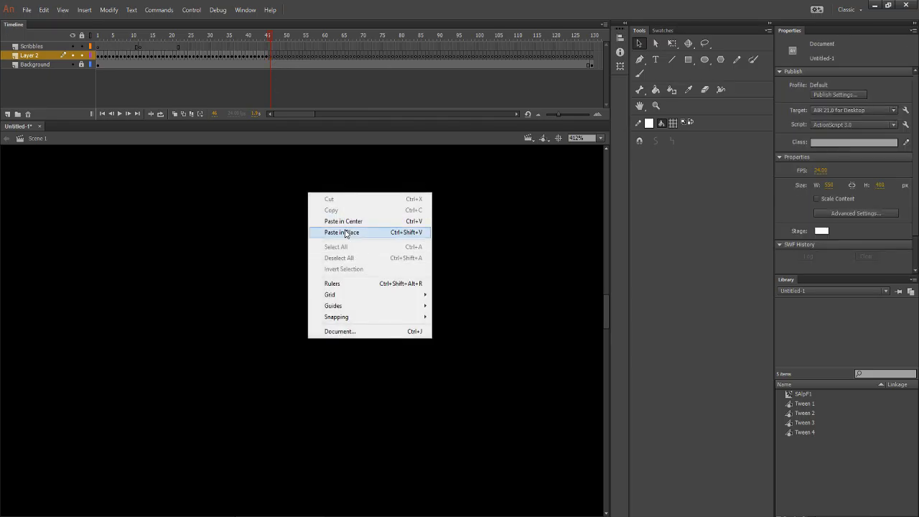
left_click(349, 235)
Cut the letter T from frame 3 of Layer 2 and paste it in place at frame 47.
left_click(105, 56)
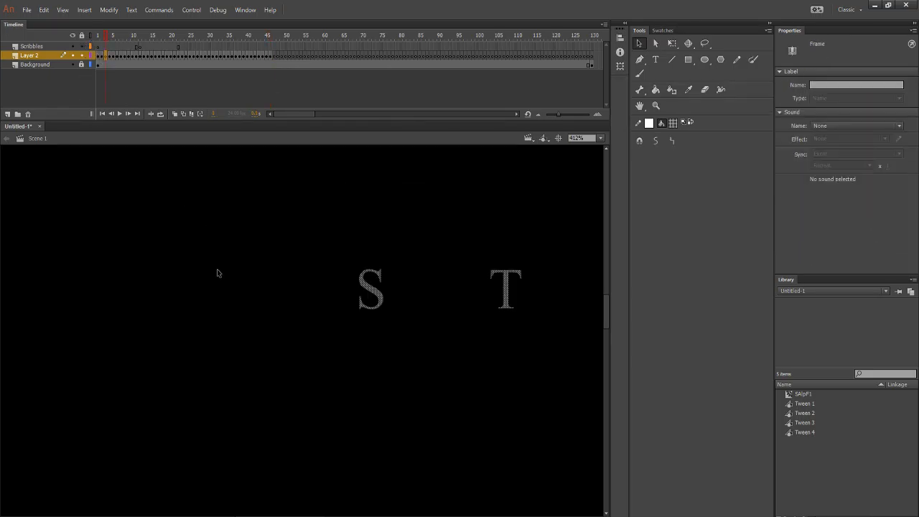
left_click(496, 320)
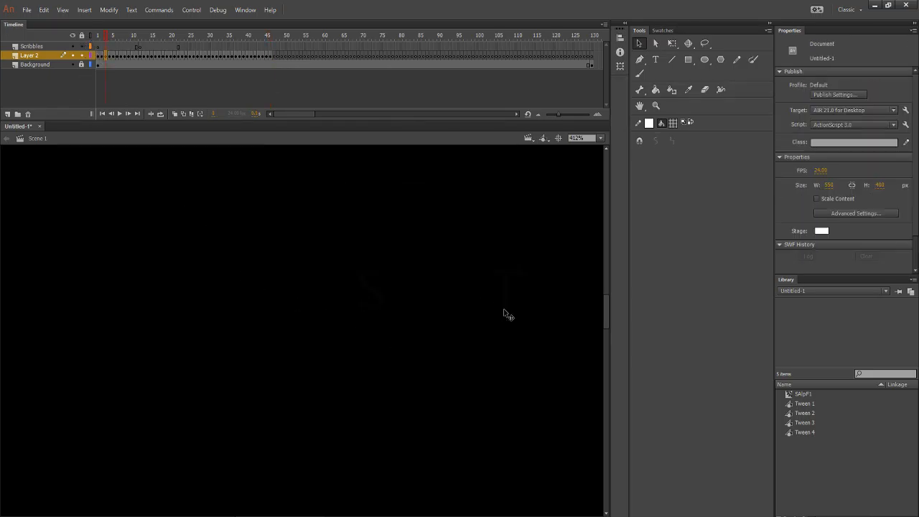
right_click(452, 344)
left_click(507, 300)
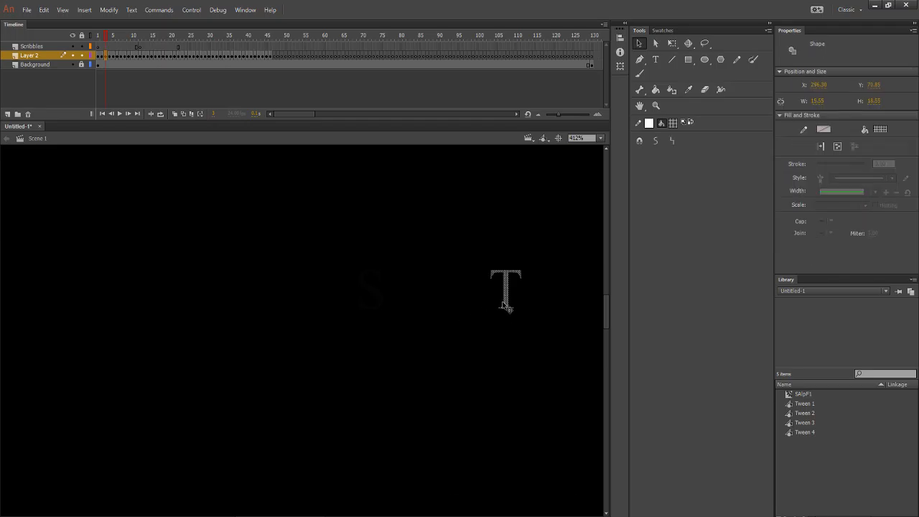
key("Delete")
left_click(273, 52)
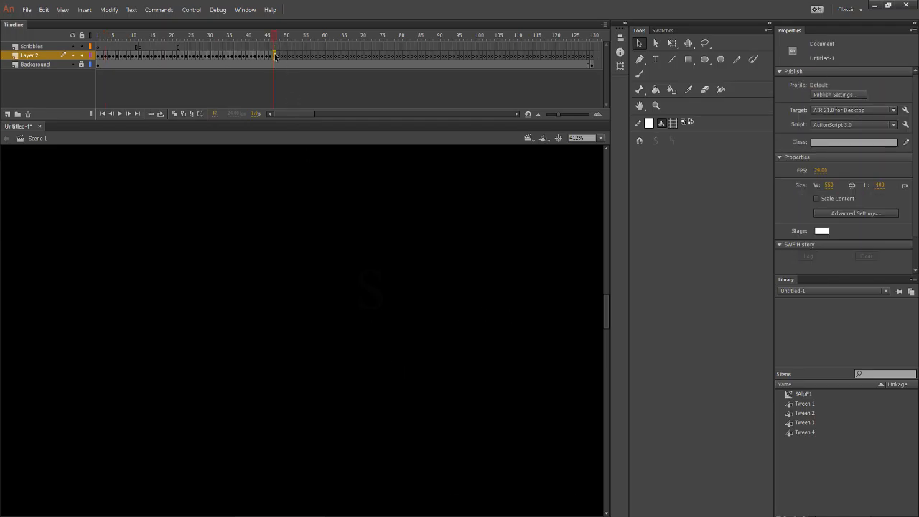
right_click(303, 166)
left_click(348, 214)
left_click(310, 273)
Cut the letter T from frame 4 of Layer 2 and paste it in place at frame 48.
left_click(110, 57)
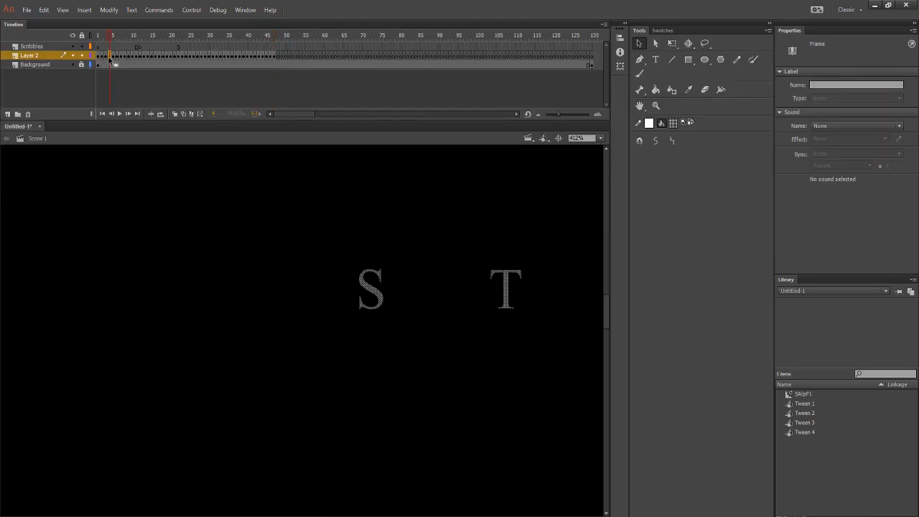
left_click(106, 58)
left_click(110, 57)
left_click(507, 302)
left_click(488, 350)
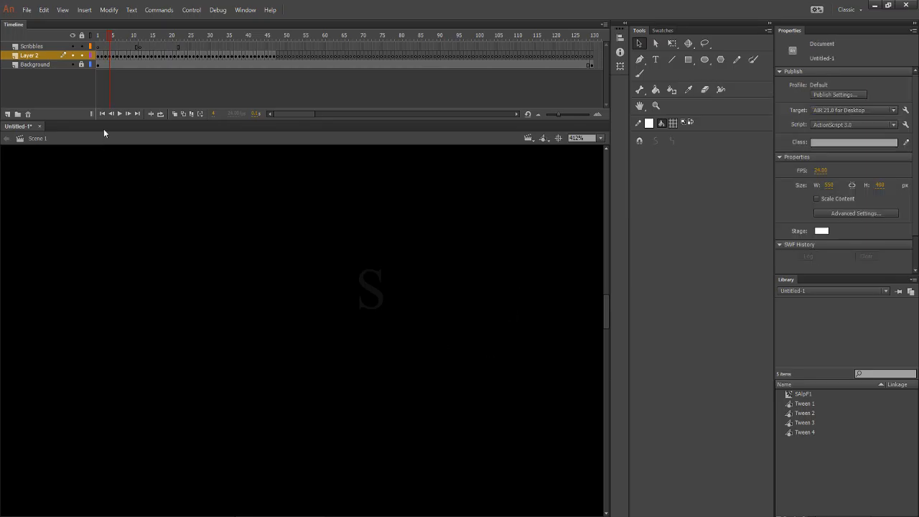
left_click(279, 57)
right_click(360, 211)
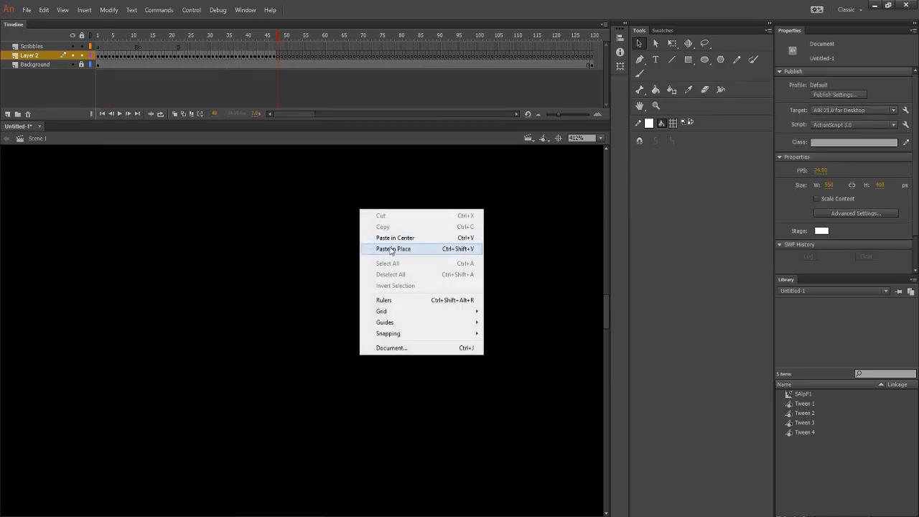
left_click(391, 247)
left_click(143, 149)
Cut the letter T from frame 5 of Layer 2 and paste it in place at frame 49.
left_click(109, 57)
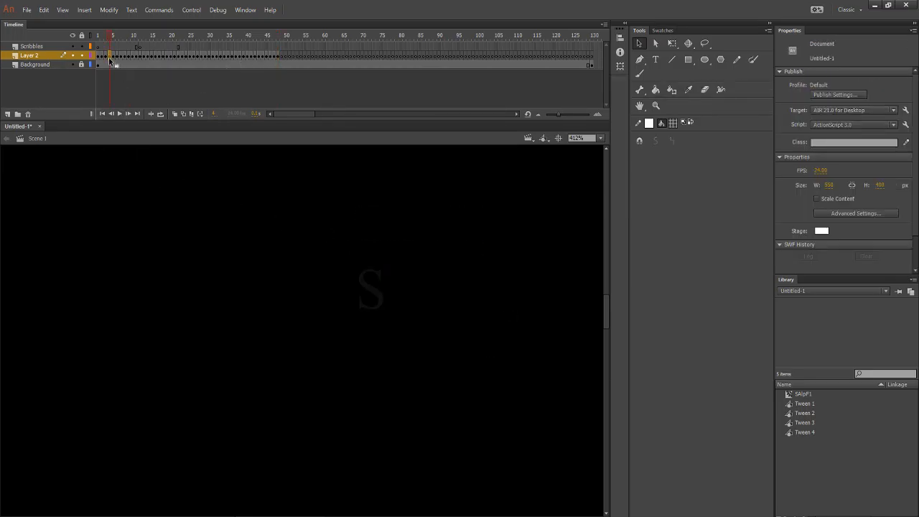
left_click(110, 57)
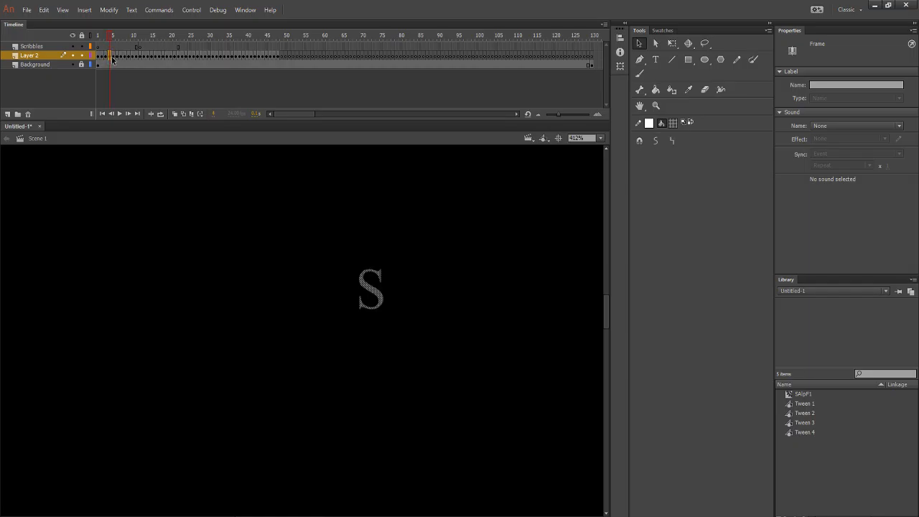
left_click(114, 58)
left_click(441, 302)
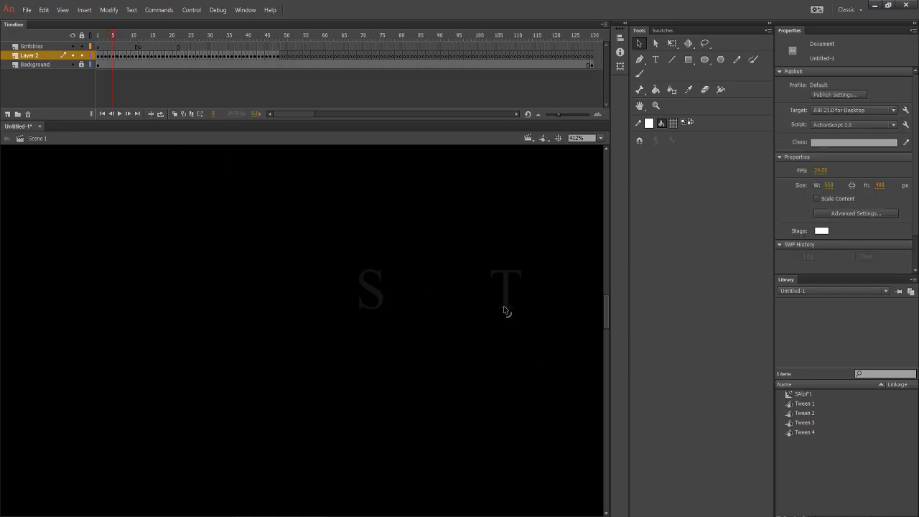
left_click(504, 309)
key("Delete")
left_click(285, 55)
right_click(320, 164)
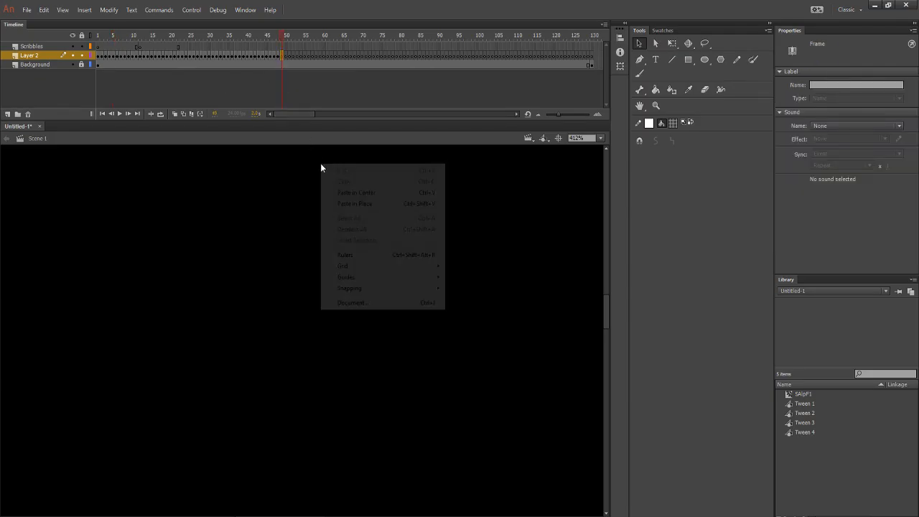
left_click(345, 204)
left_click(305, 227)
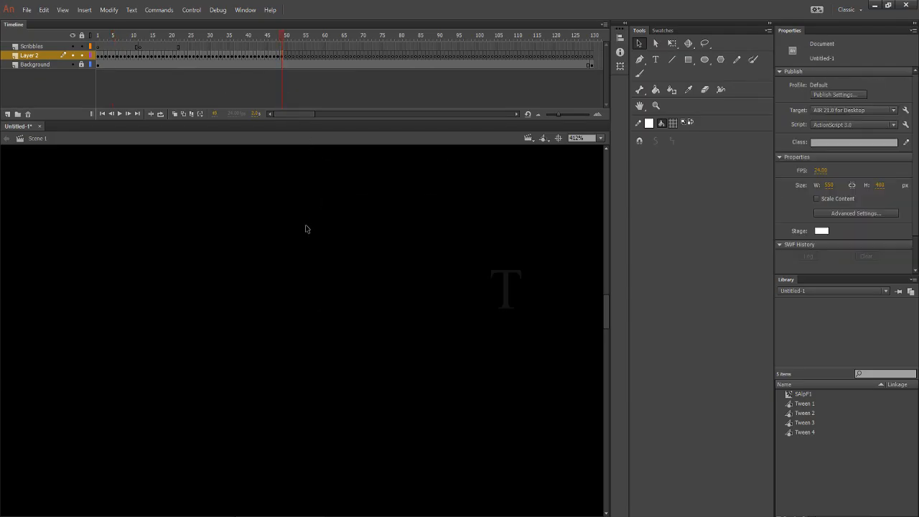
Cut the letter T from frame 6 of Layer 2 and paste it in place at frame 50.
left_click(110, 56)
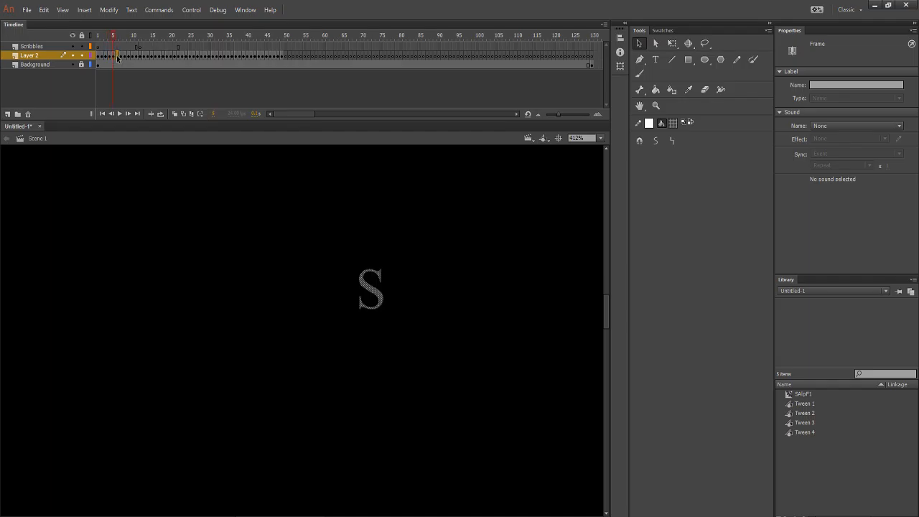
left_click(117, 56)
left_click(280, 228)
left_click(507, 287)
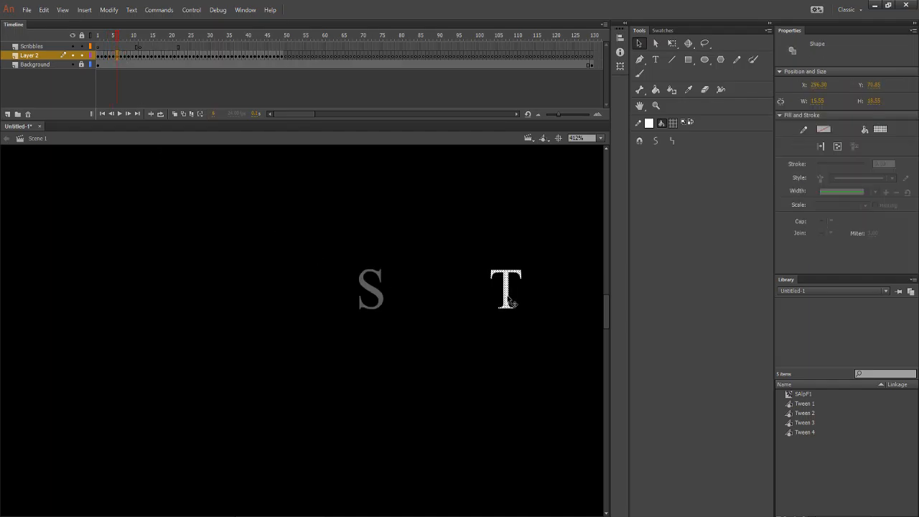
key("Delete")
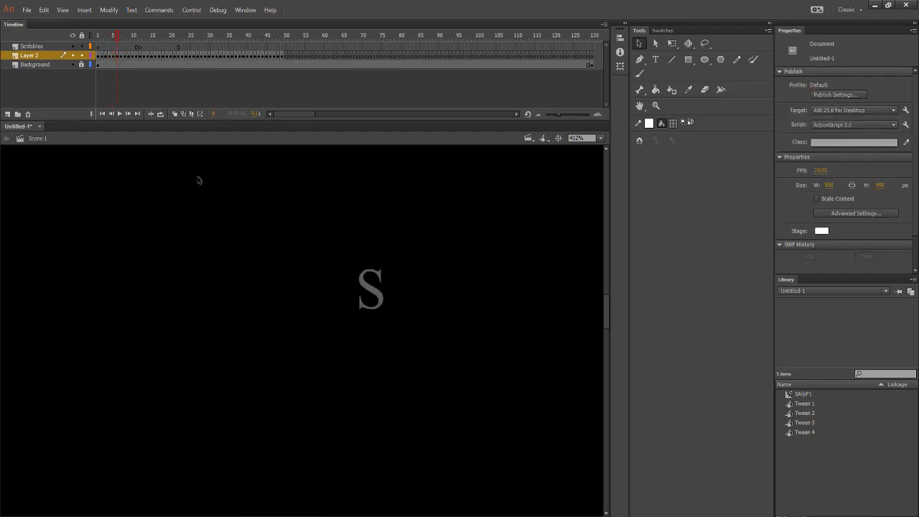
left_click(285, 56)
right_click(356, 171)
left_click(390, 212)
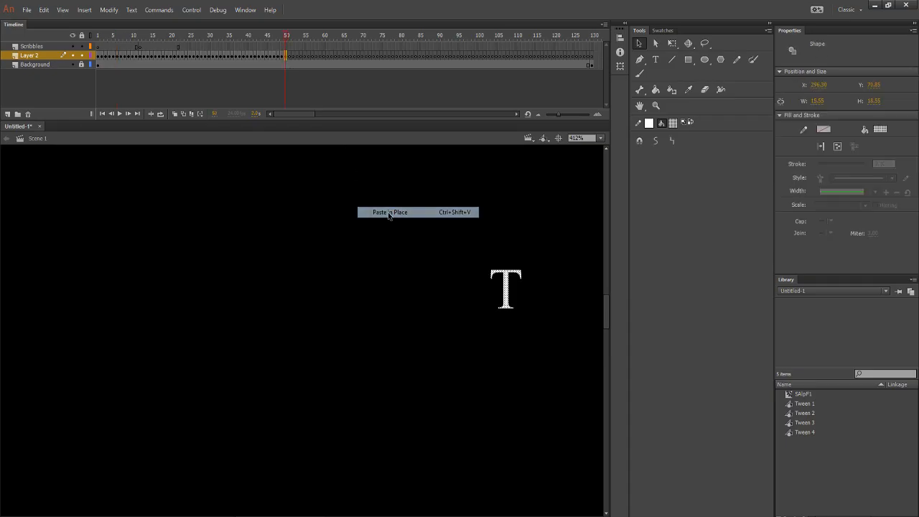
Cut the letter T from frame 7 of Layer 2 and paste it in place at frame 51.
left_click(117, 57)
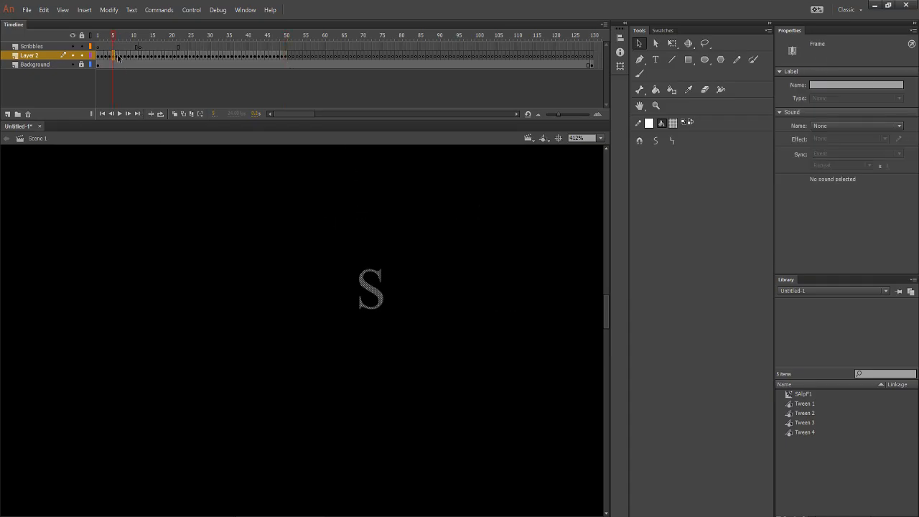
left_click(121, 56)
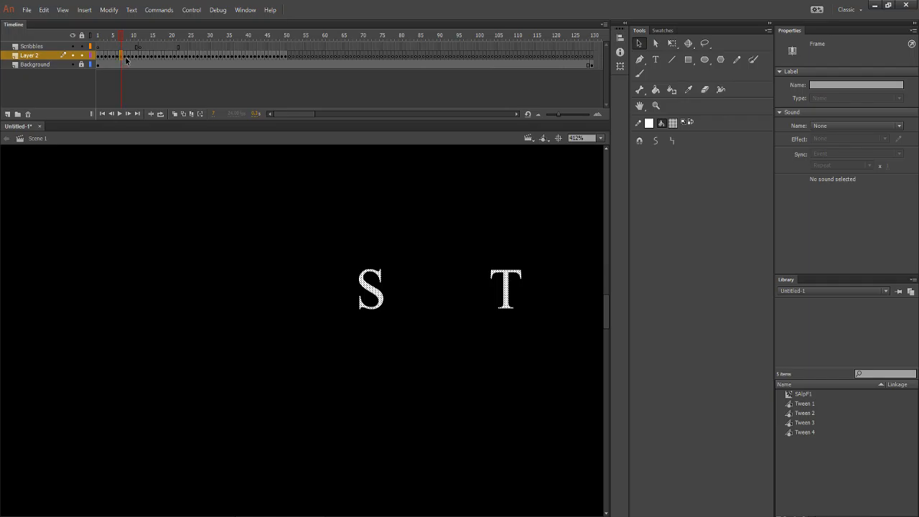
left_click(118, 56)
left_click(120, 56)
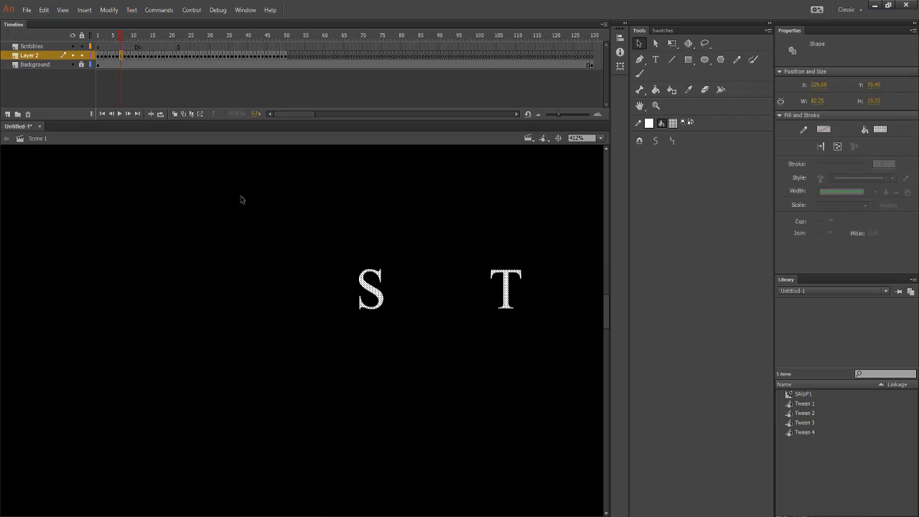
left_click(511, 311)
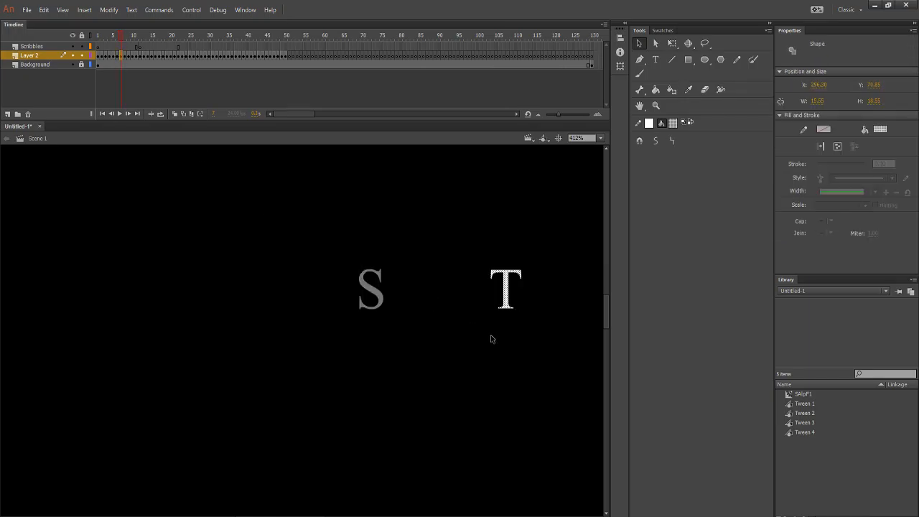
key("Delete")
left_click(290, 56)
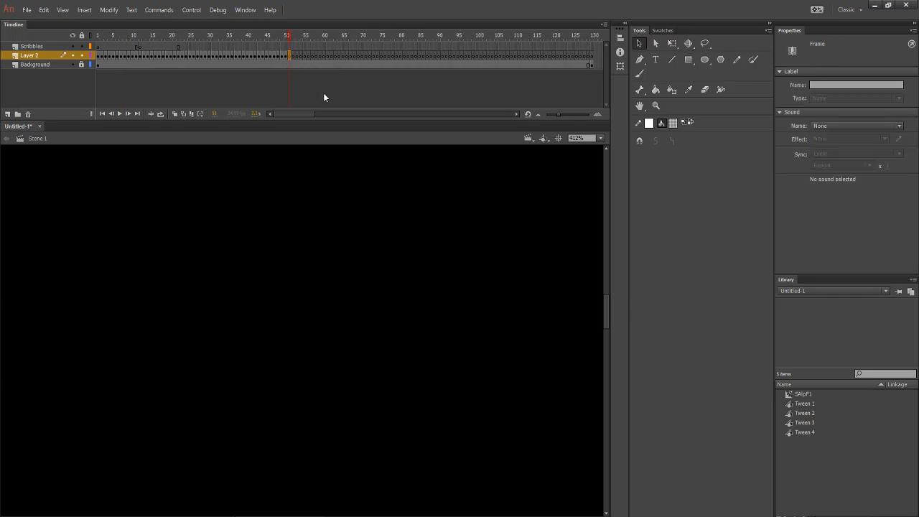
right_click(356, 149)
left_click(390, 189)
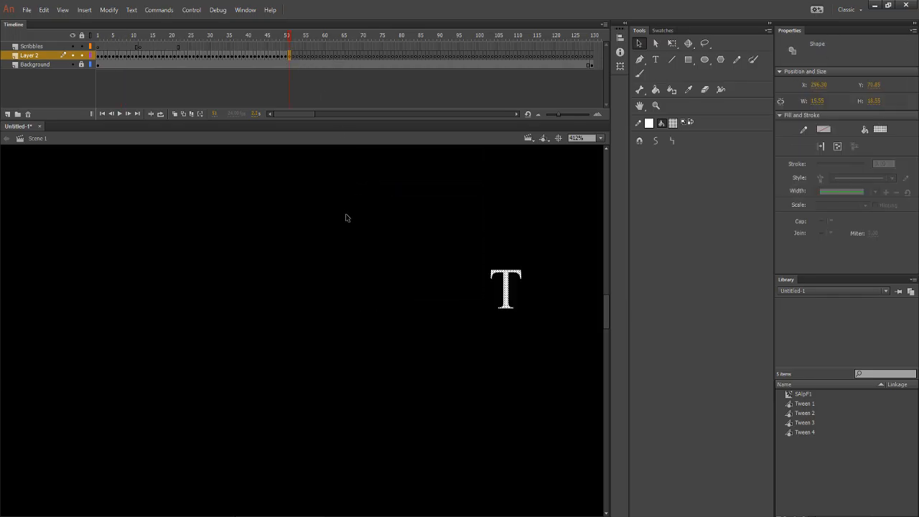
Cut the letter T from frame 8 of Layer 2 and paste it in place at frame 52.
left_click(124, 55)
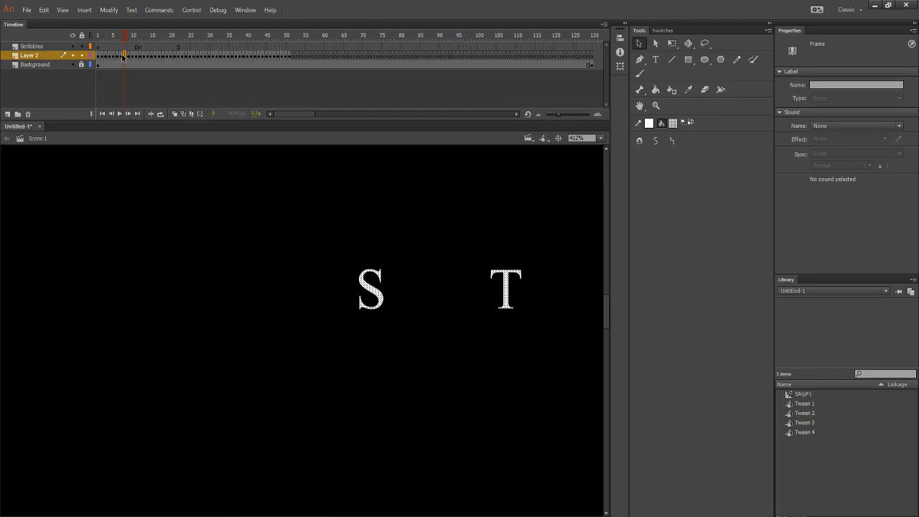
key("comma")
key("period")
left_click(520, 364)
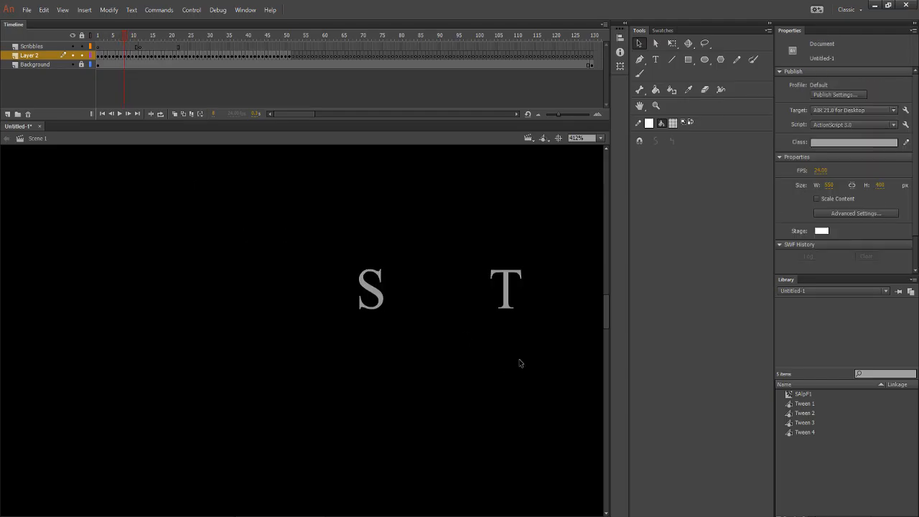
left_click(508, 300)
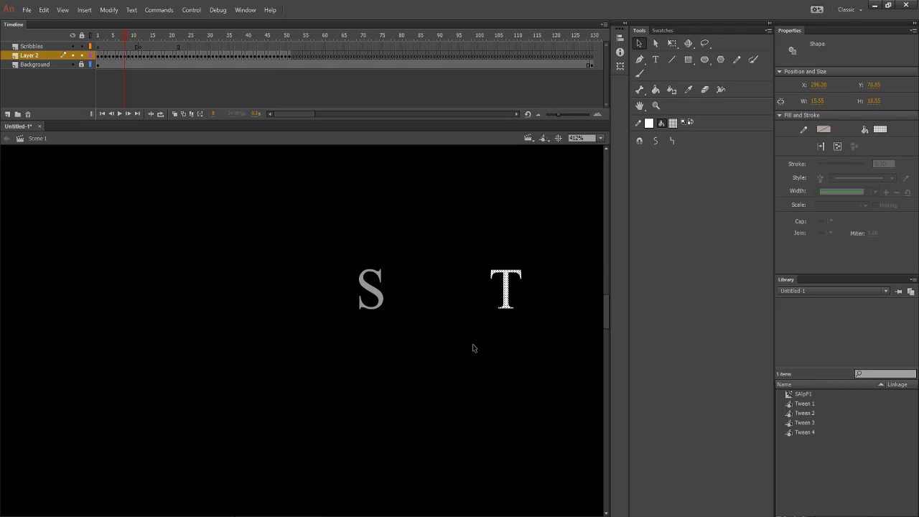
key("Delete")
left_click(292, 57)
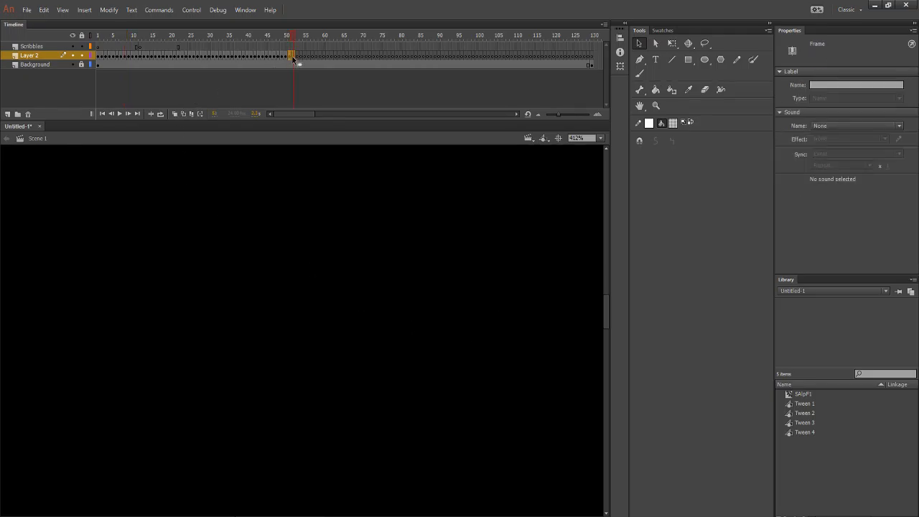
right_click(345, 193)
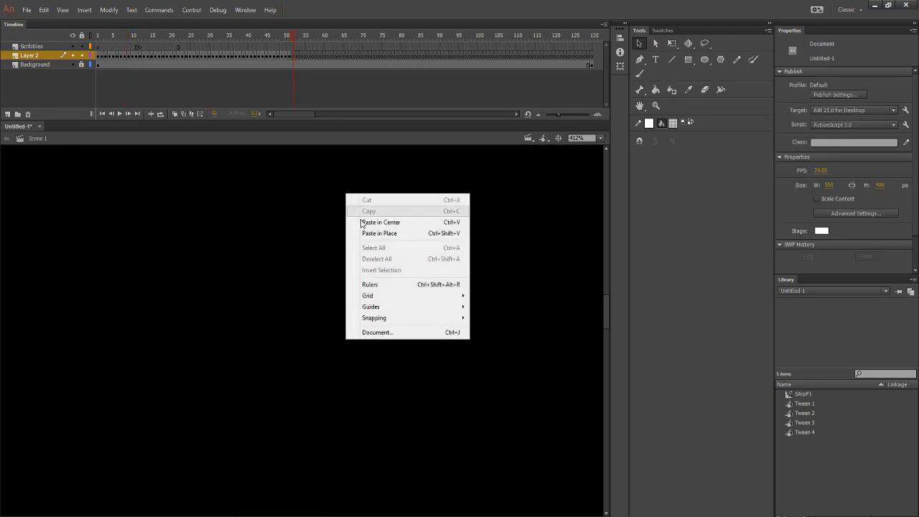
left_click(364, 234)
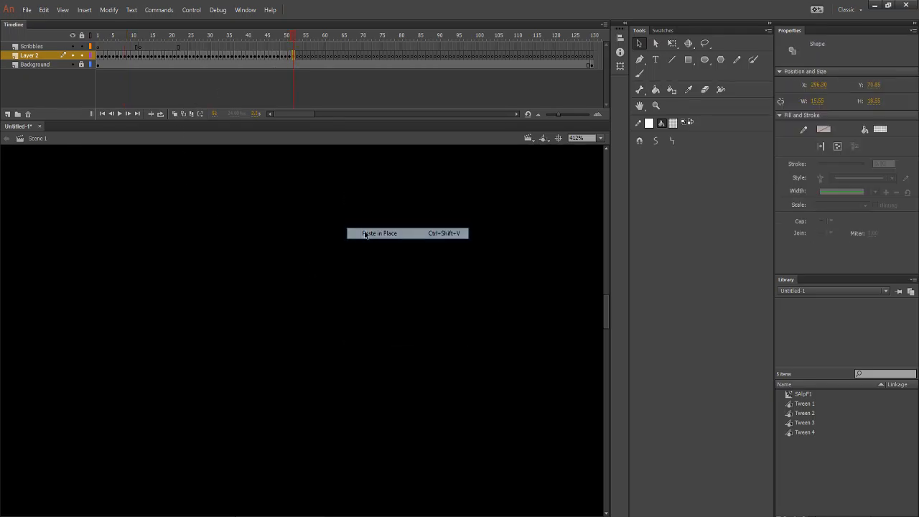
Cut the letter T from frame 9 of Layer 2 and paste it in place at frame 53.
left_click(123, 57)
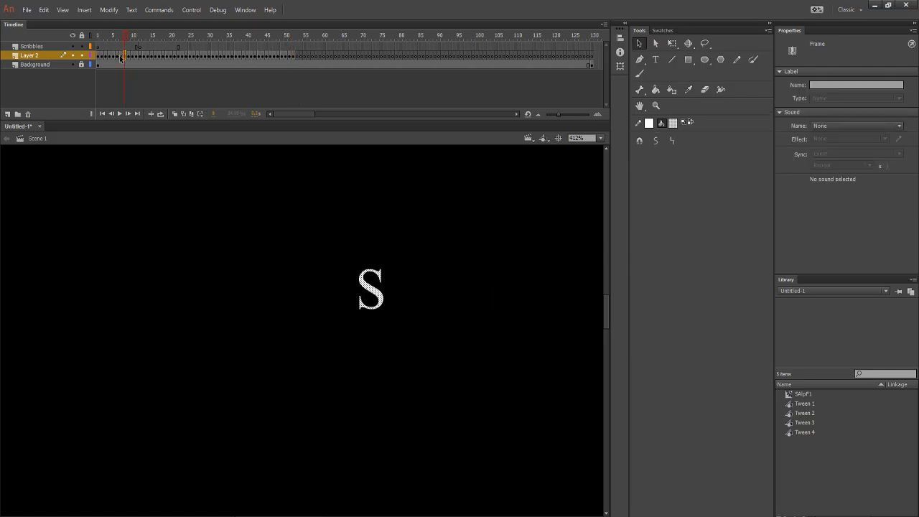
key("comma")
left_click(130, 58)
left_click(470, 290)
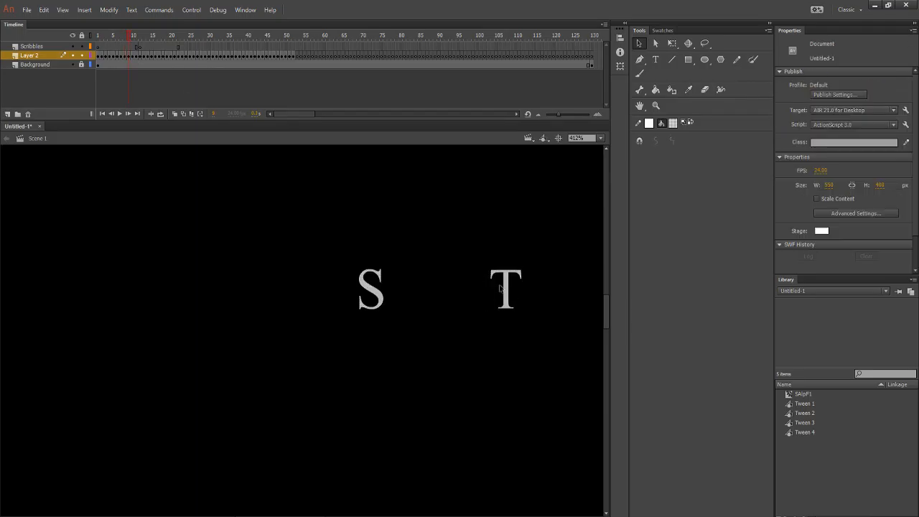
left_click(507, 292)
key("Delete")
left_click(299, 59)
right_click(408, 252)
left_click(421, 292)
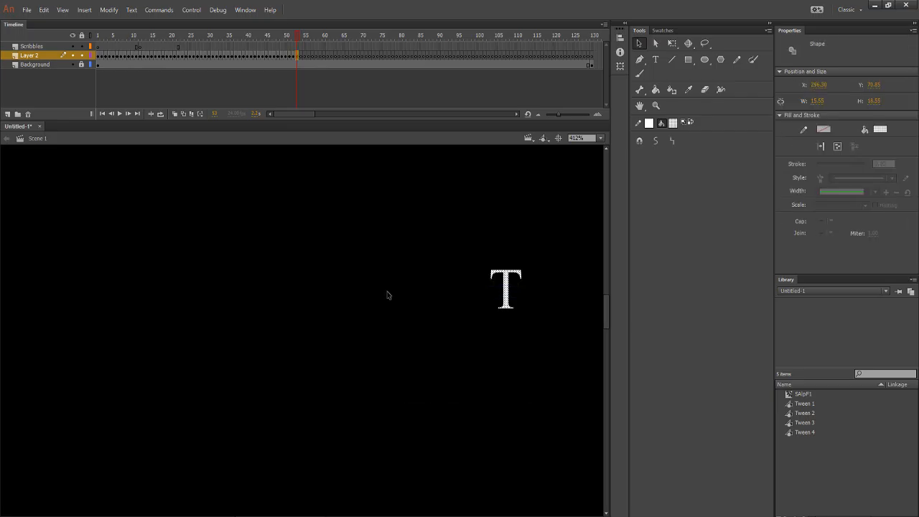
left_click(201, 167)
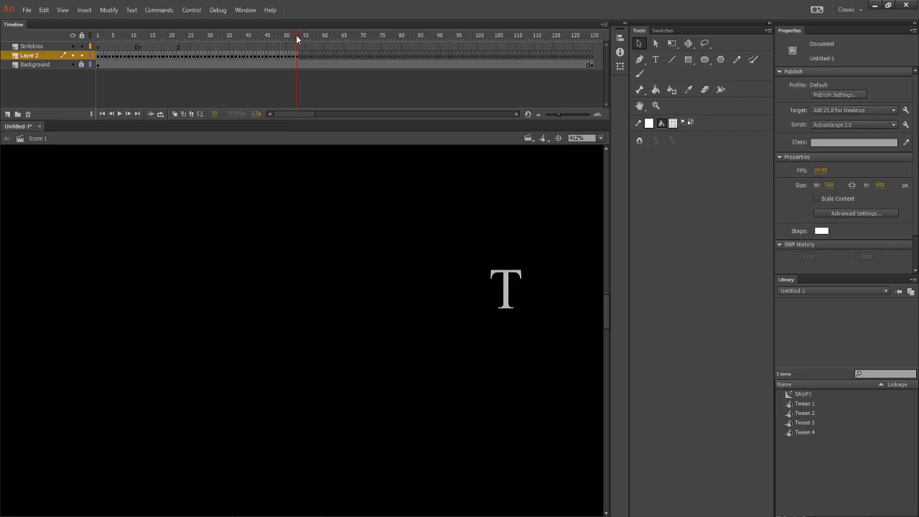
left_click_drag(298, 38, 297, 39)
Cut the letter T from frame 10 of Layer 2 and paste it in place at frame 54.
left_click(130, 57)
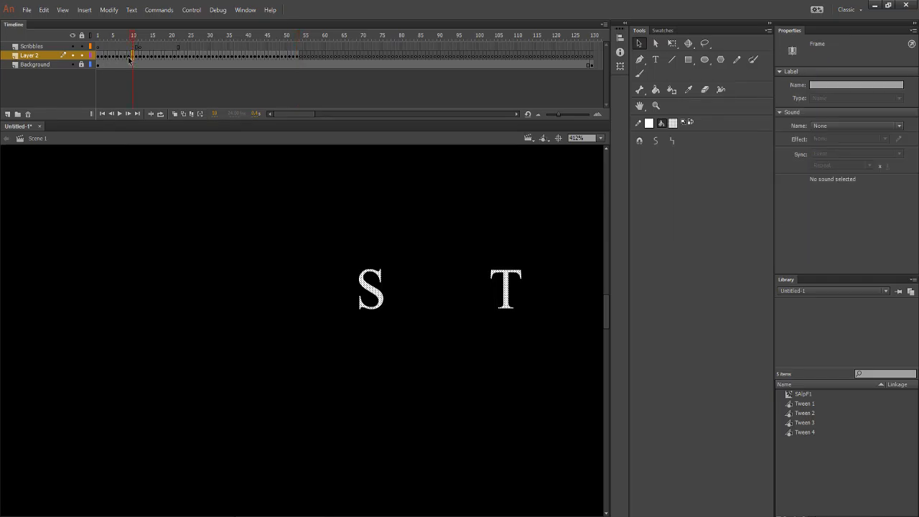
left_click(130, 57)
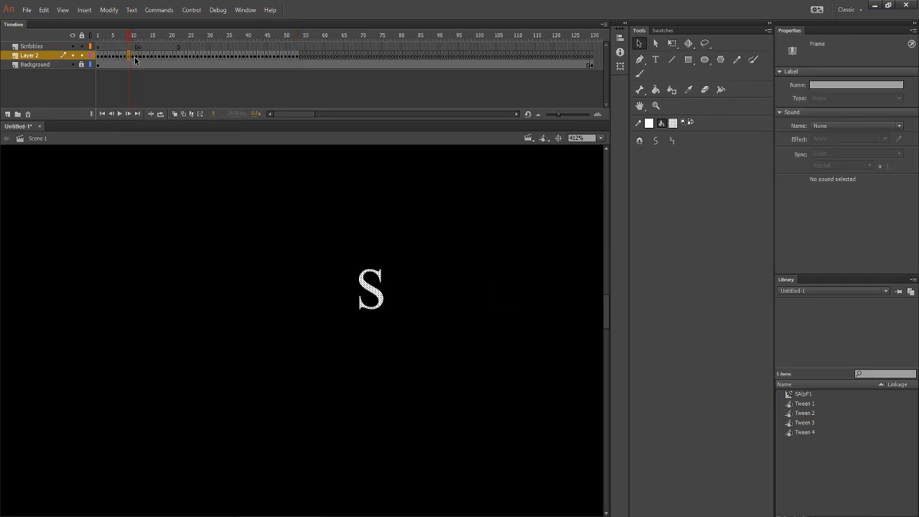
left_click(133, 58)
left_click(499, 304)
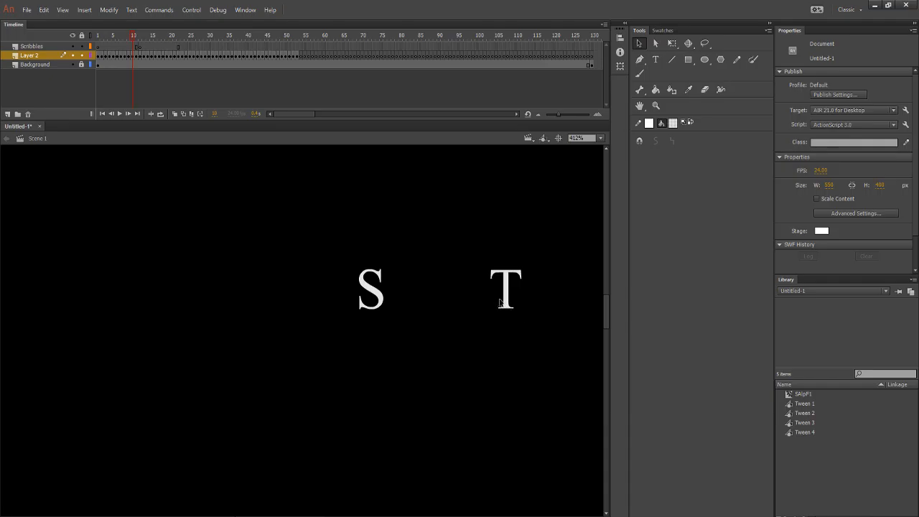
left_click(506, 301)
key("Delete")
right_click(393, 221)
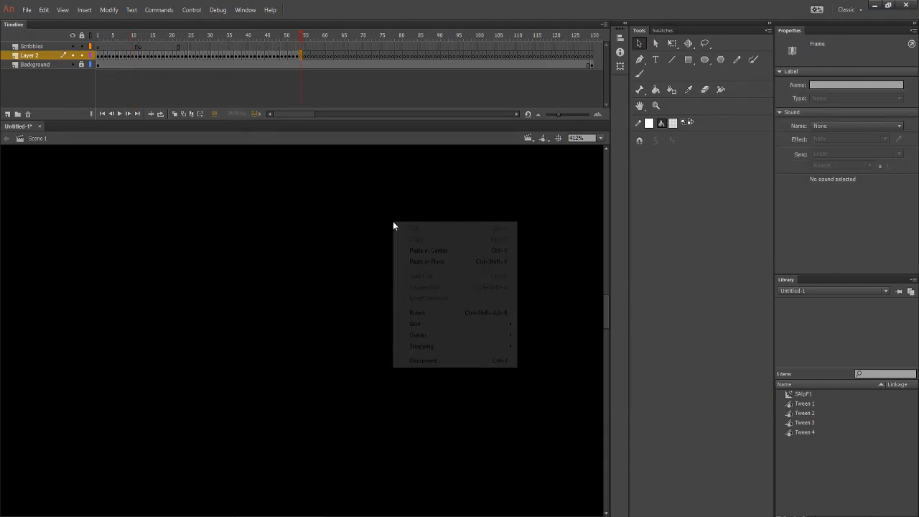
left_click(432, 263)
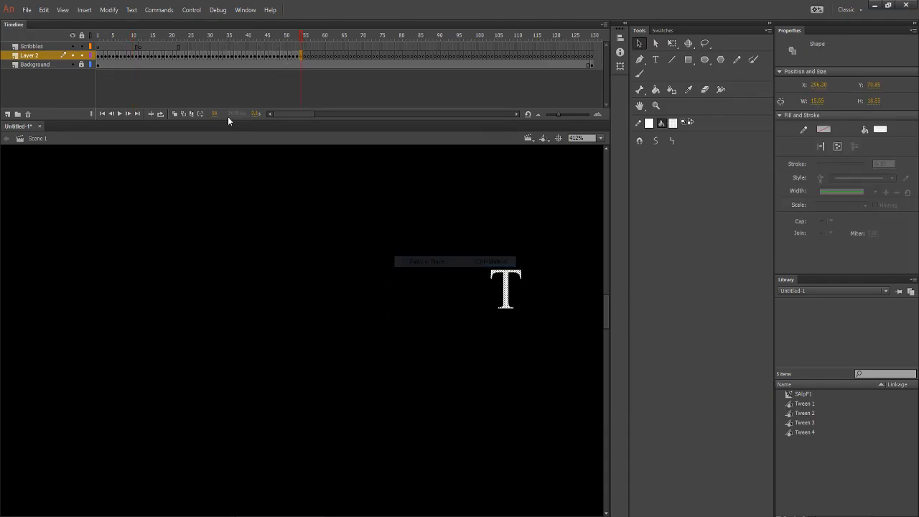
Cut the letter T from frame 11 of Layer 2 and paste it in place at frame 55.
left_click(134, 57)
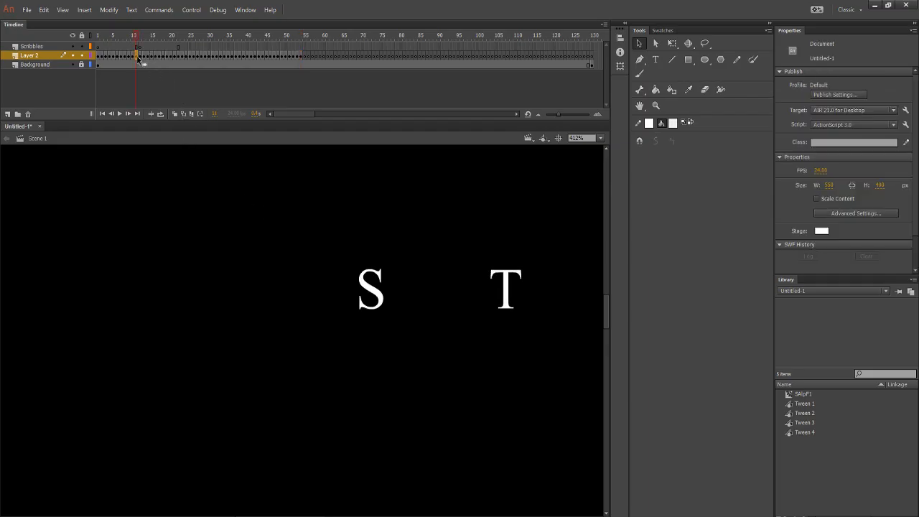
left_click(475, 296)
left_click(509, 294)
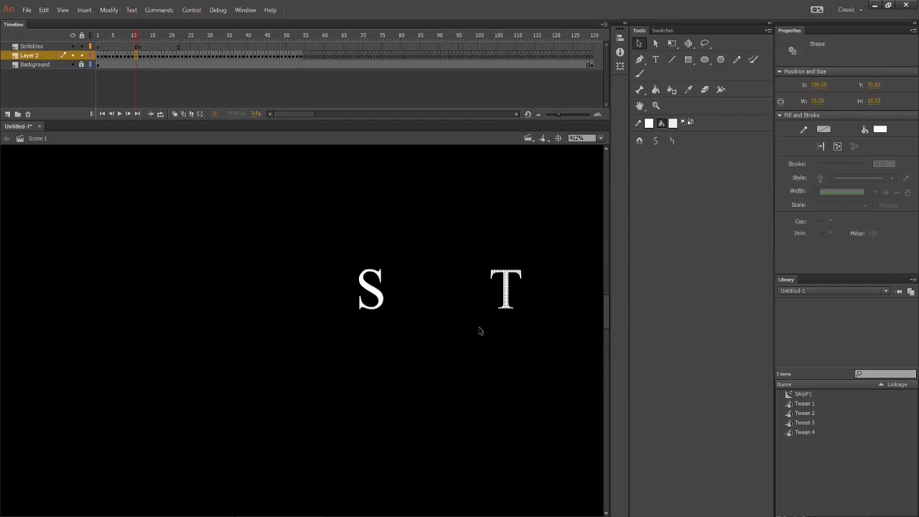
key("Delete")
left_click(305, 57)
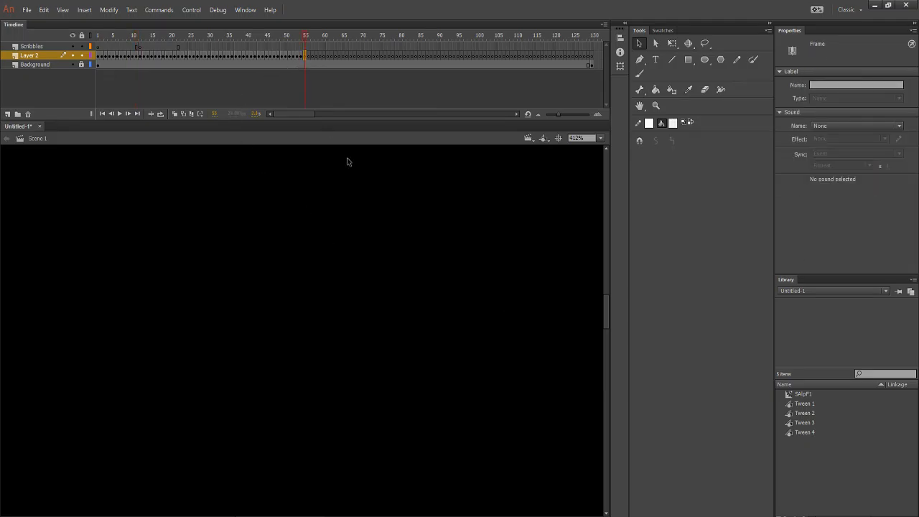
right_click(349, 161)
left_click(376, 203)
left_click(293, 203)
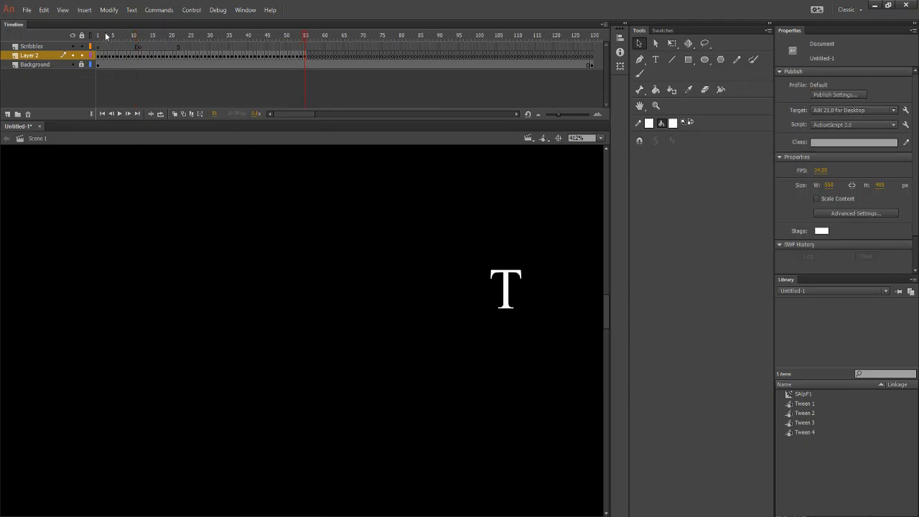
Return to frame 1 and add three new layers directly above Layer 2.
left_click(135, 57)
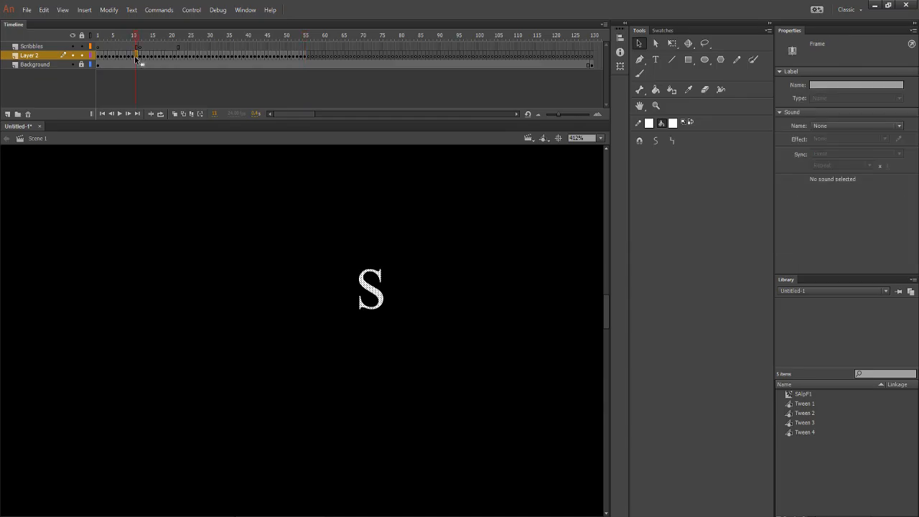
left_click_drag(132, 36, 88, 39)
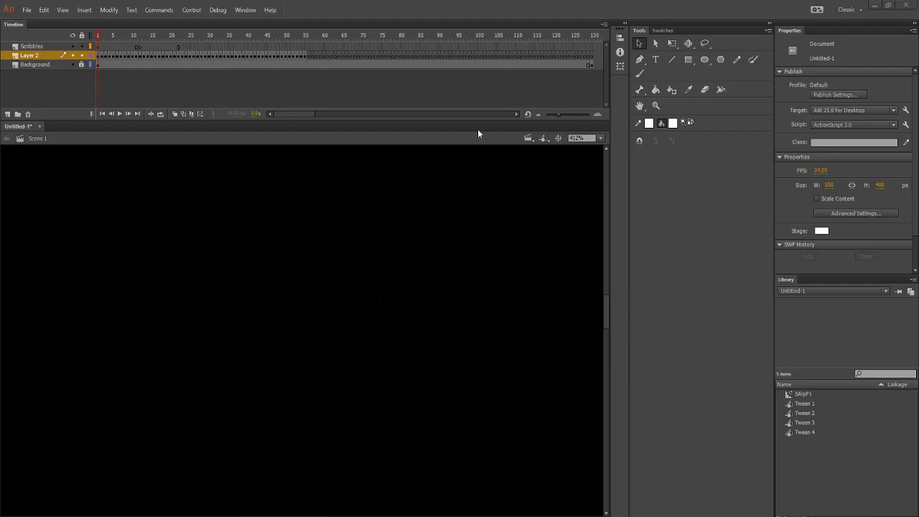
left_click(7, 116)
left_click(7, 116)
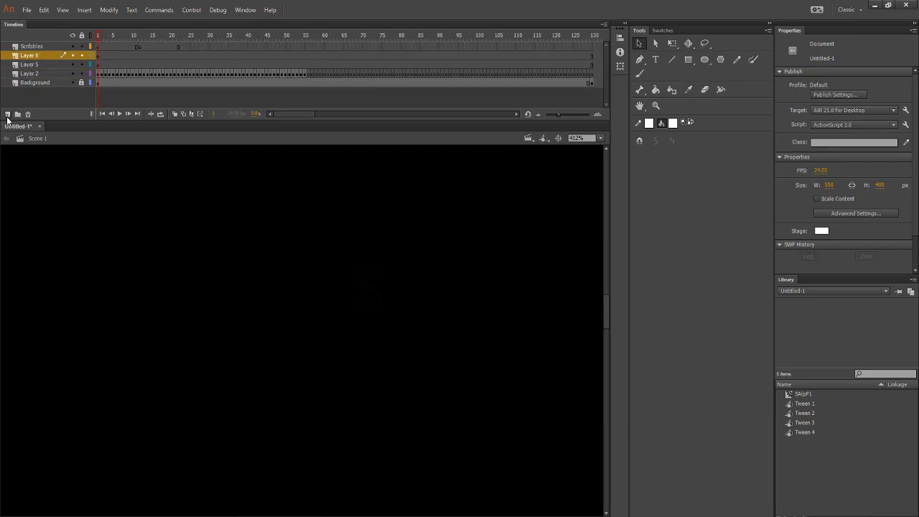
left_click(7, 117)
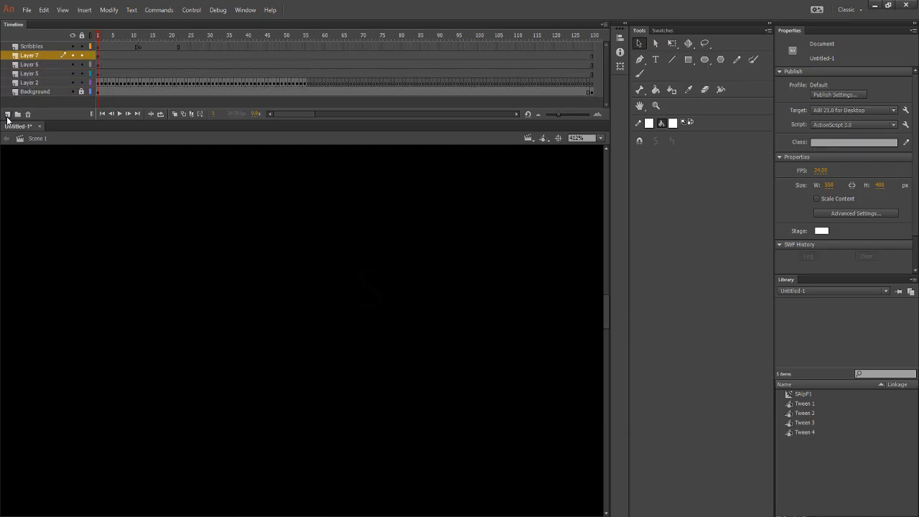
Move the letter S keyframes, frames 1–11 of Layer 2, up to Layer 5 at the same frames.
left_click(101, 83)
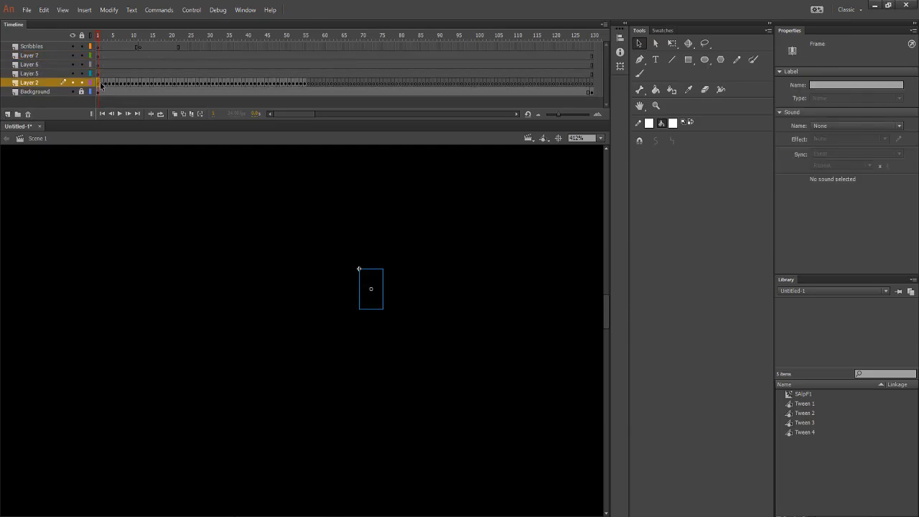
left_click_drag(101, 83, 134, 83)
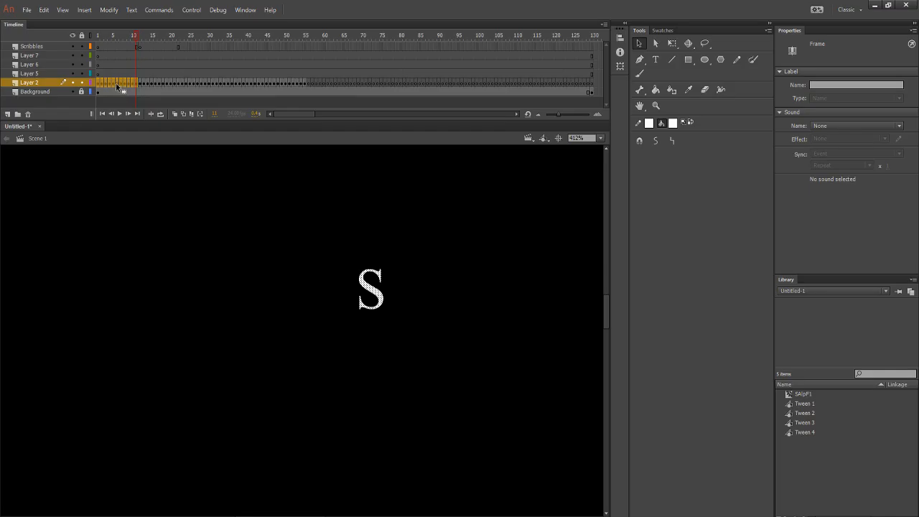
left_click_drag(116, 84, 114, 75)
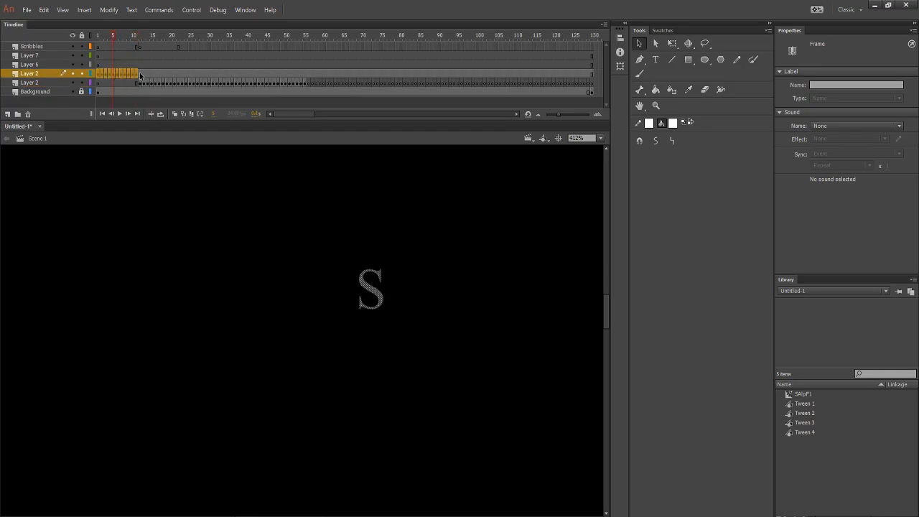
left_click(135, 170)
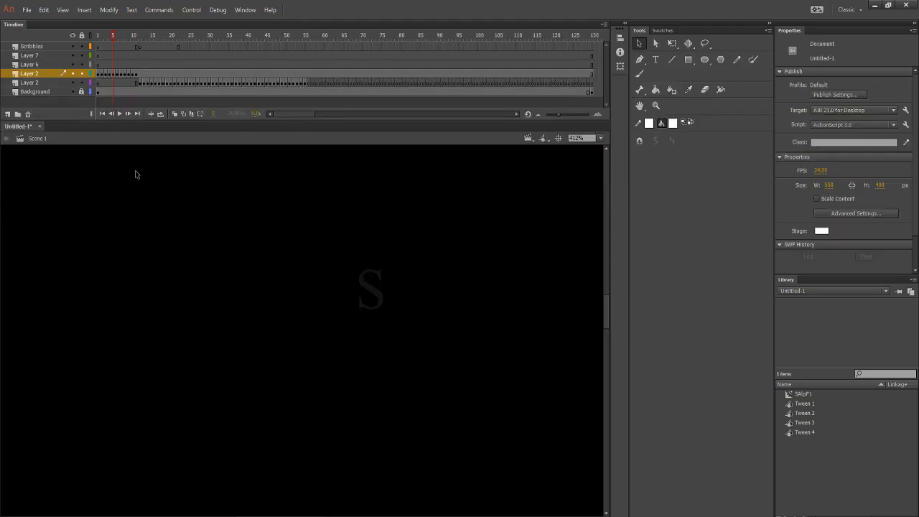
Move the first T's keyframes, frames 12–22 of the original Layer 2, to Layer 6 at the same frames.
left_click(139, 84)
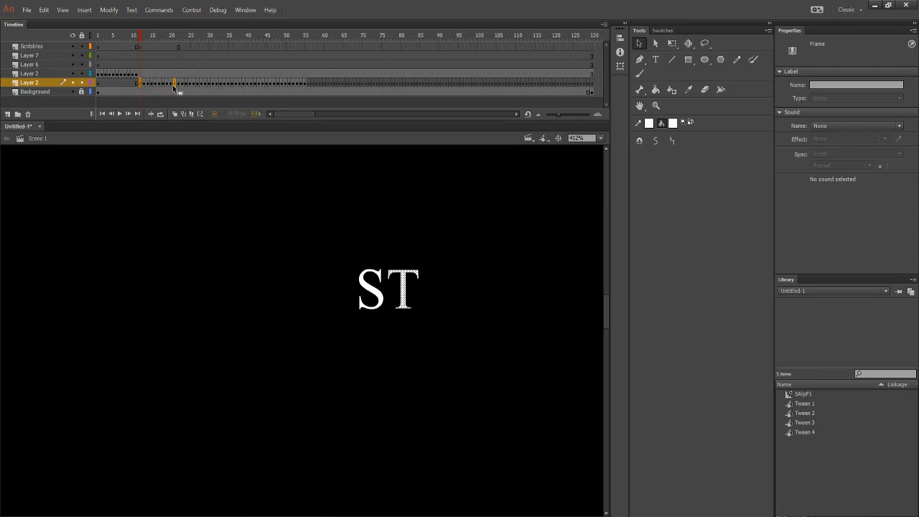
left_click(169, 181)
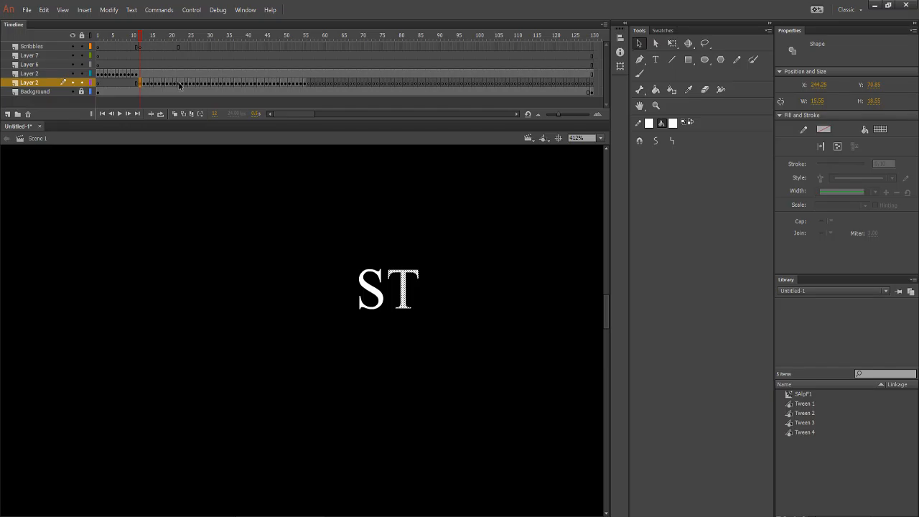
left_click_drag(181, 85, 148, 67)
left_click(181, 182)
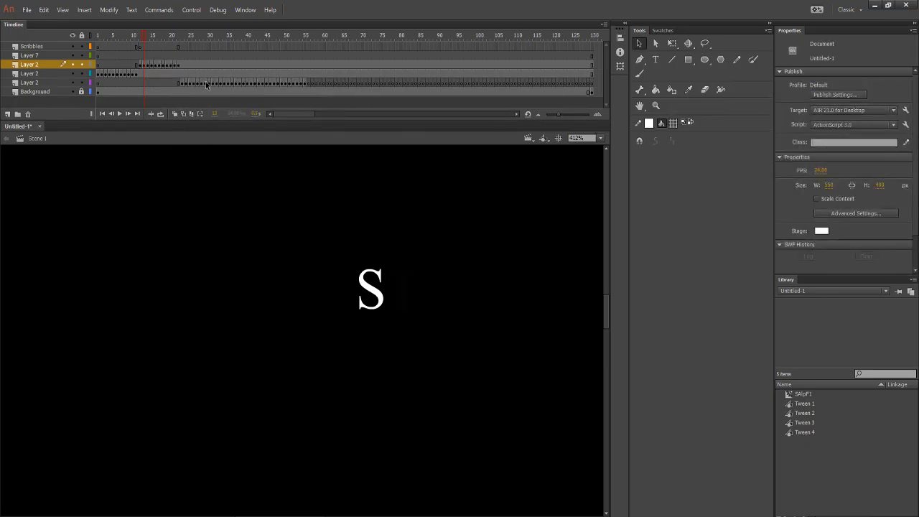
Move the letter A keyframes, frames 23–33 of the original Layer 2, to Layer 7 at the same frames.
left_click_drag(206, 85, 182, 85)
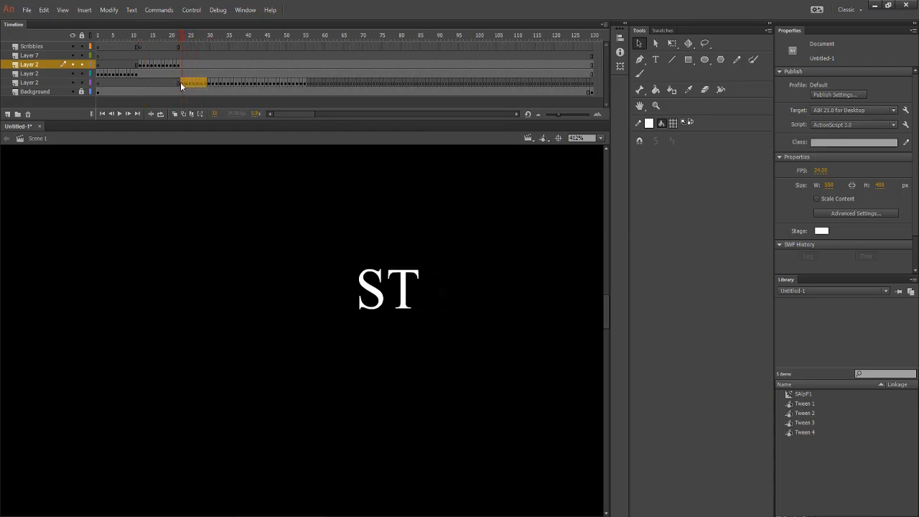
left_click(180, 82)
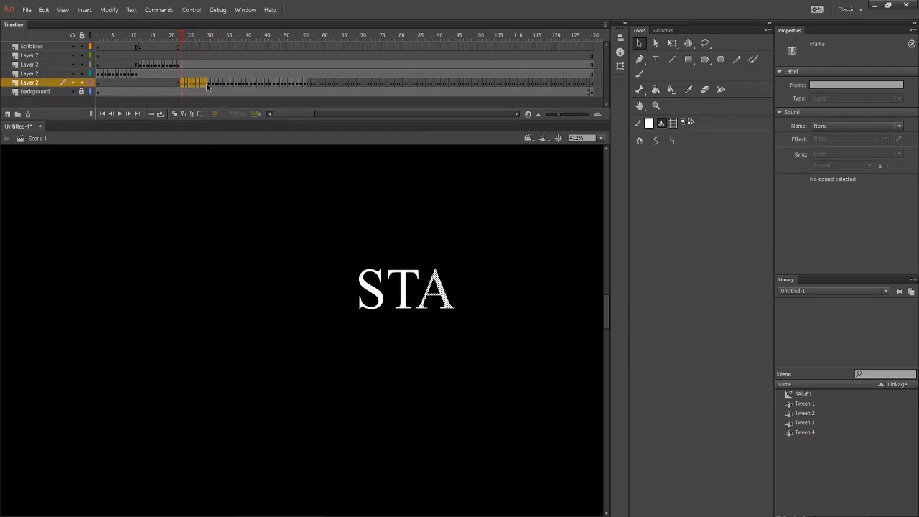
left_click_drag(185, 43, 220, 43)
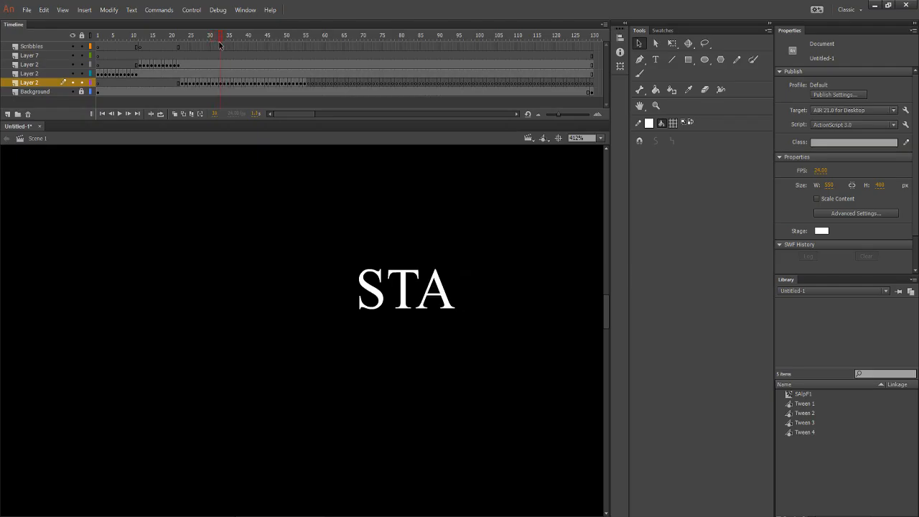
left_click_drag(222, 84, 192, 54)
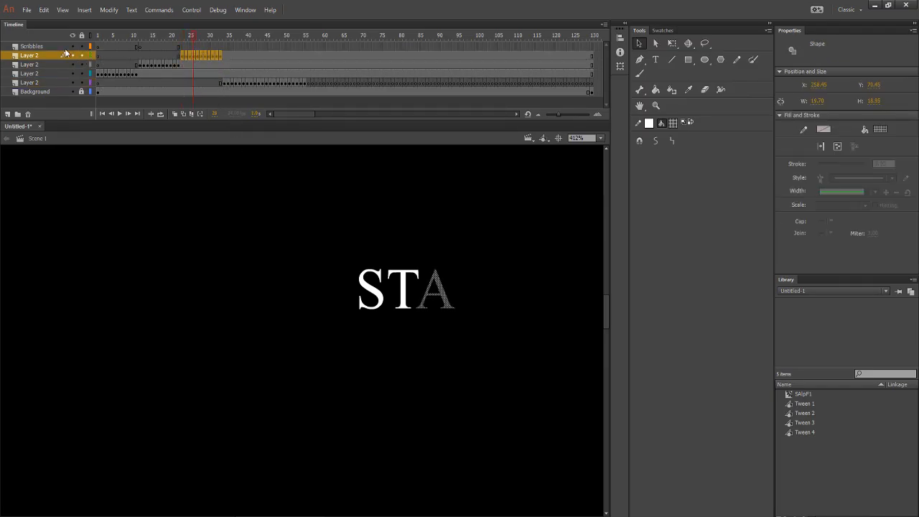
Delete the Scribbles layer and add two new layers at the top of the layer stack.
right_click(33, 47)
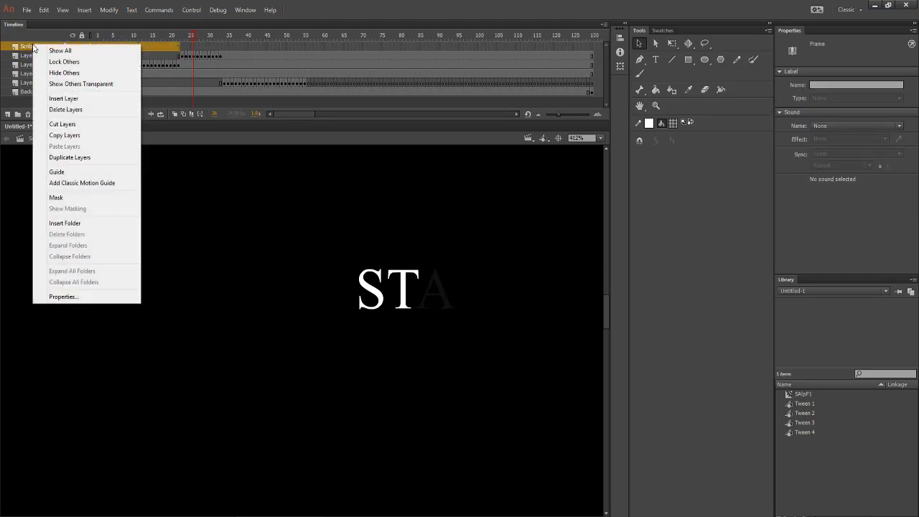
left_click(75, 109)
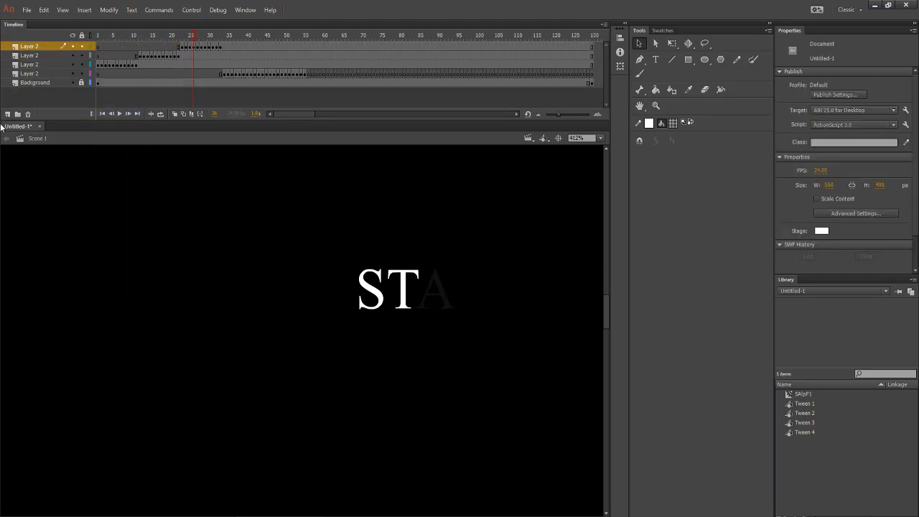
double_click(8, 115)
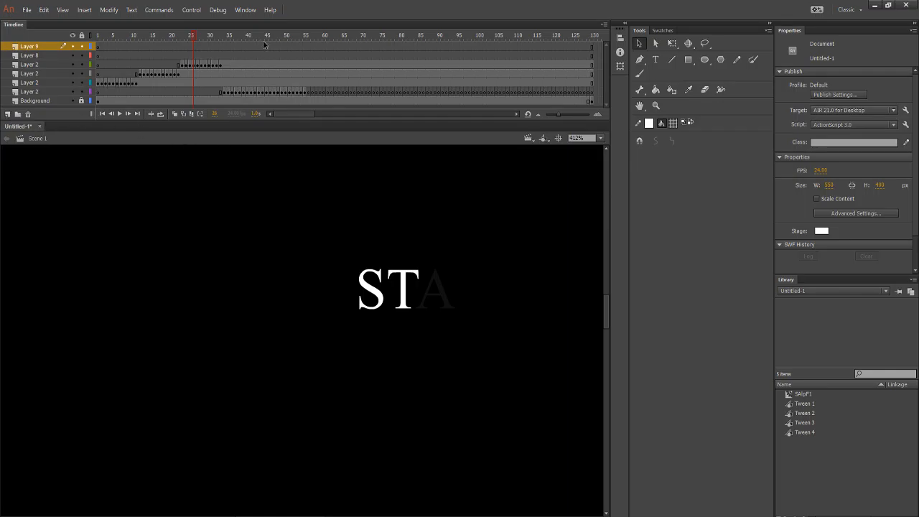
Move the R keyframes, frames 34–44 of the original Layer 2, to Layer 8 and the final T's frames 45–55 to Layer 9.
left_click(226, 94)
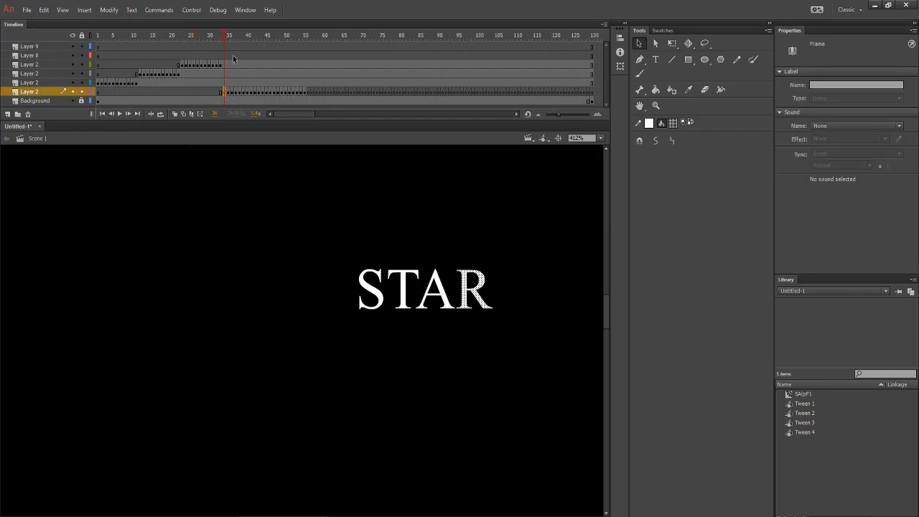
left_click_drag(225, 39, 264, 41)
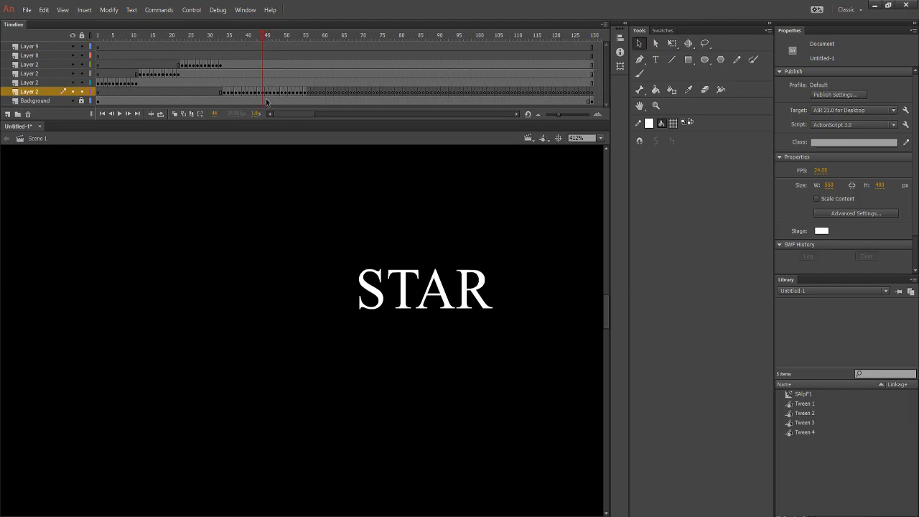
left_click_drag(265, 92, 306, 39)
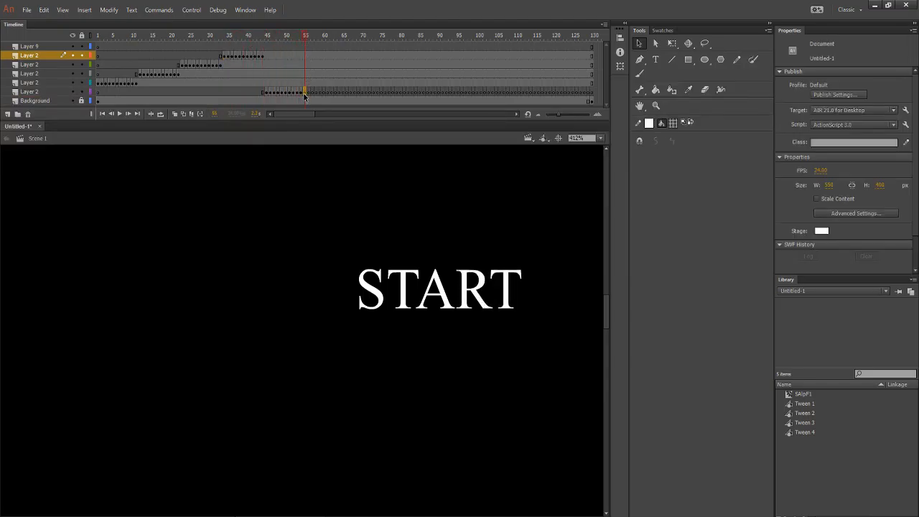
left_click_drag(305, 95, 271, 46)
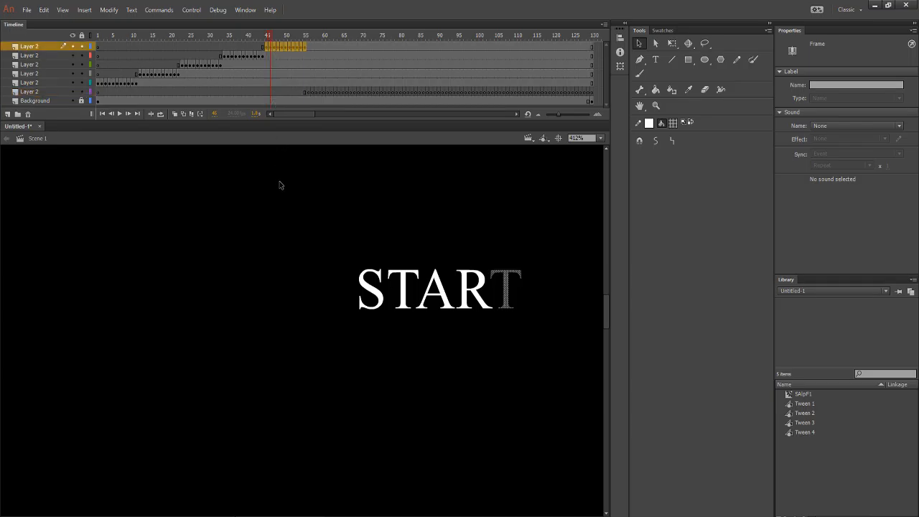
Loop playback from frame 1 to about frame 62 and play the START letter fade-in.
left_click_drag(270, 37, 60, 100)
scroll(386, 310, "down", 1)
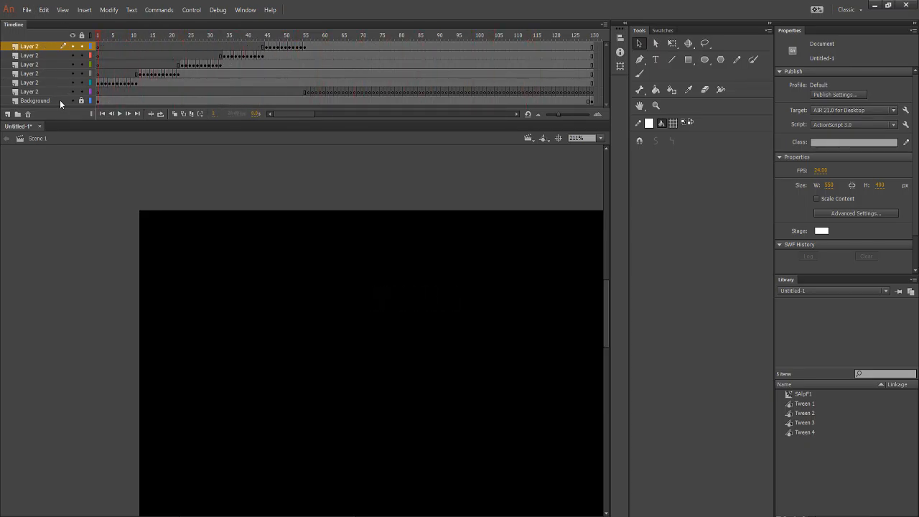
left_click(159, 114)
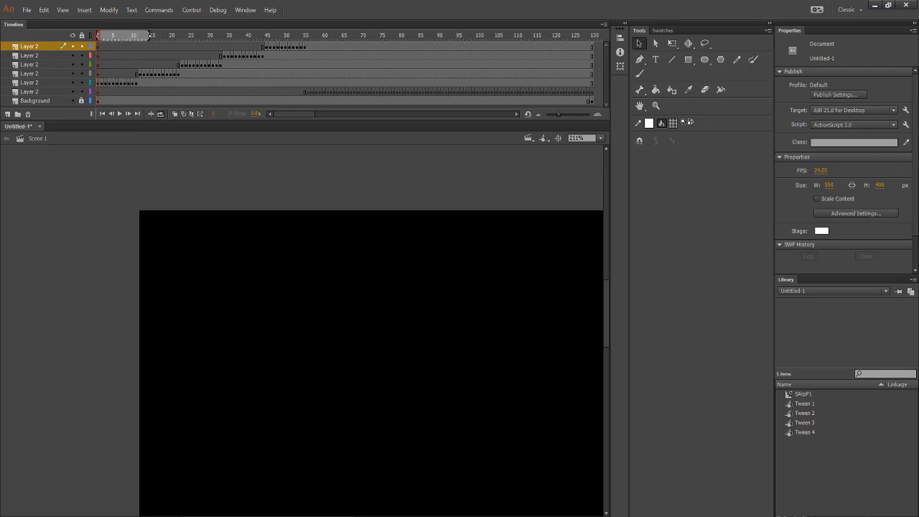
left_click_drag(152, 36, 332, 36)
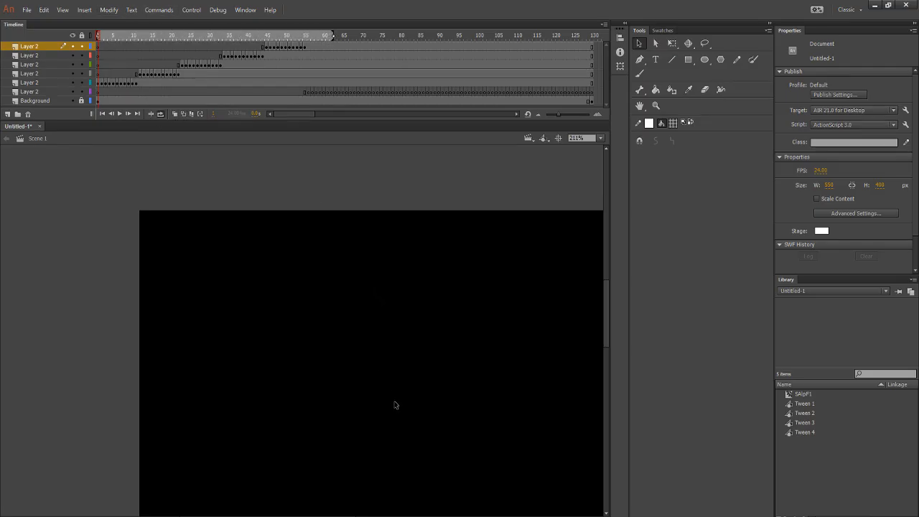
key("Return")
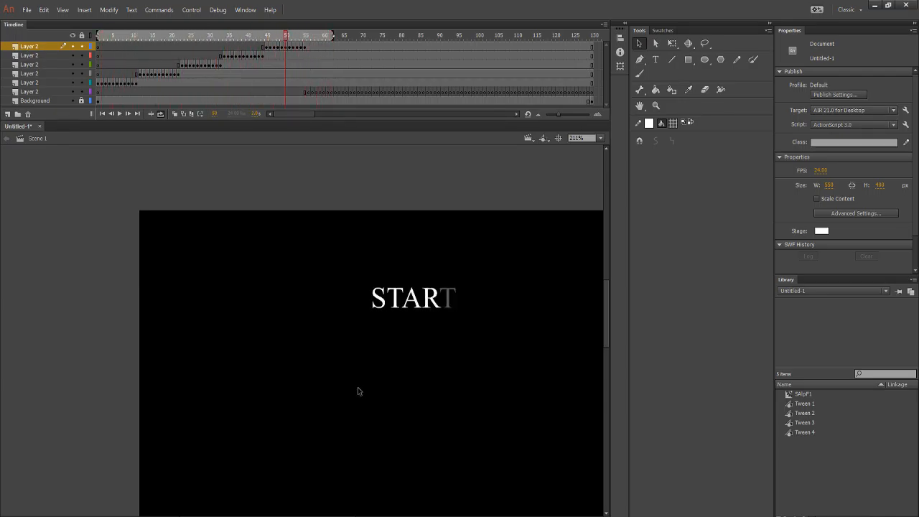
Step backward frame by frame through the START fade-in, from about frame 50 to the start of the timeline.
key("comma")
key("comma")
key("comma")
key("comma")
key("comma")
key("comma")
key("comma")
key("comma")
key("comma")
key("comma")
key("comma")
key("comma")
key("comma")
key("comma")
key("comma")
key("comma")
key("comma")
key("comma")
key("comma")
key("comma")
key("comma")
key("comma")
key("comma")
key("comma")
key("comma")
key("comma")
key("comma")
key("comma")
key("comma")
key("comma")
key("comma")
key("comma")
key("comma")
key("comma")
key("comma")
key("comma")
key("comma")
key("comma")
key("comma")
key("comma")
key("comma")
key("comma")
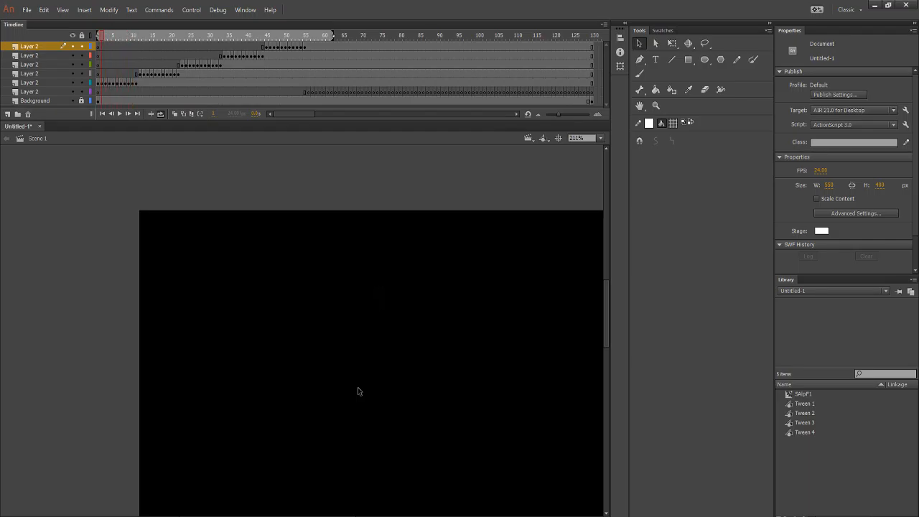
Step forward frame by frame through the letter S fade-in to around frame 12.
key("period")
key("period")
key("period")
key("period")
key("period")
key("period")
key("period")
key("period")
key("period")
key("period")
key("period")
key("period")
Flip back and forth between frames 11 and 12 to examine the transition from the S to the first T.
key("comma")
key("comma")
key("period")
key("m")
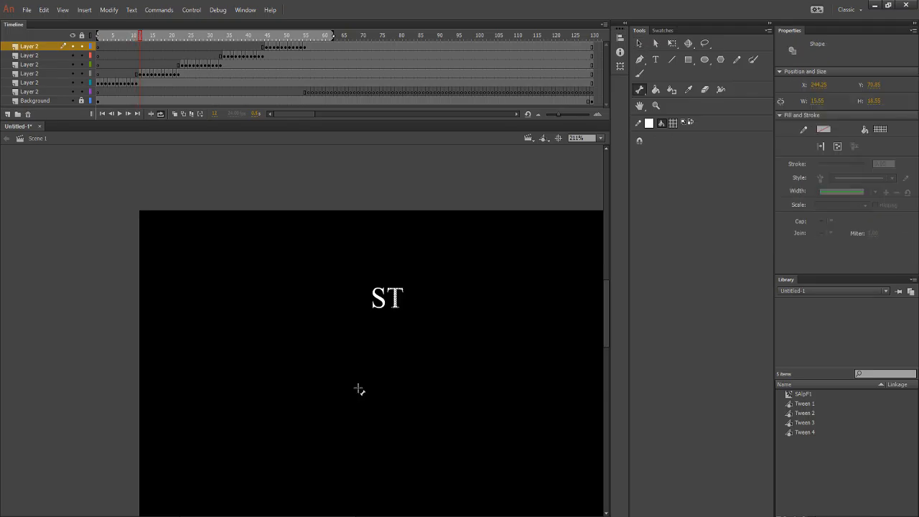
key("comma")
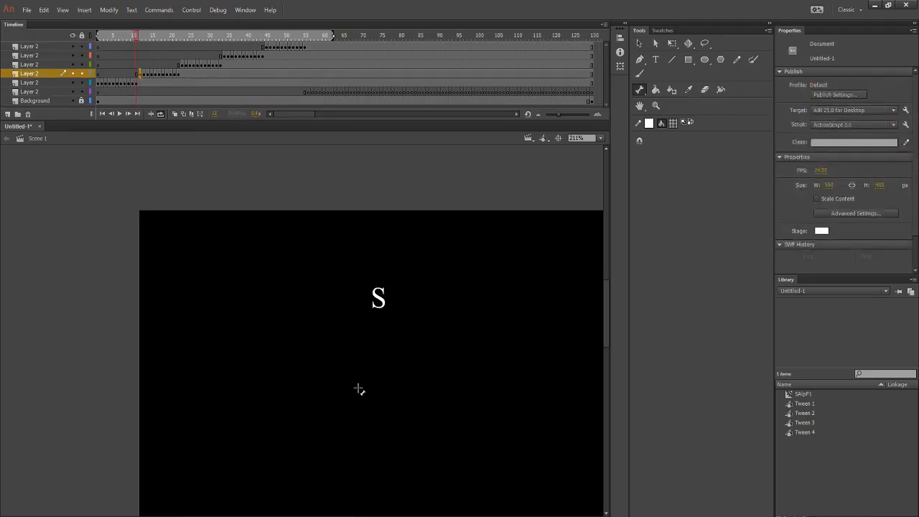
key("period")
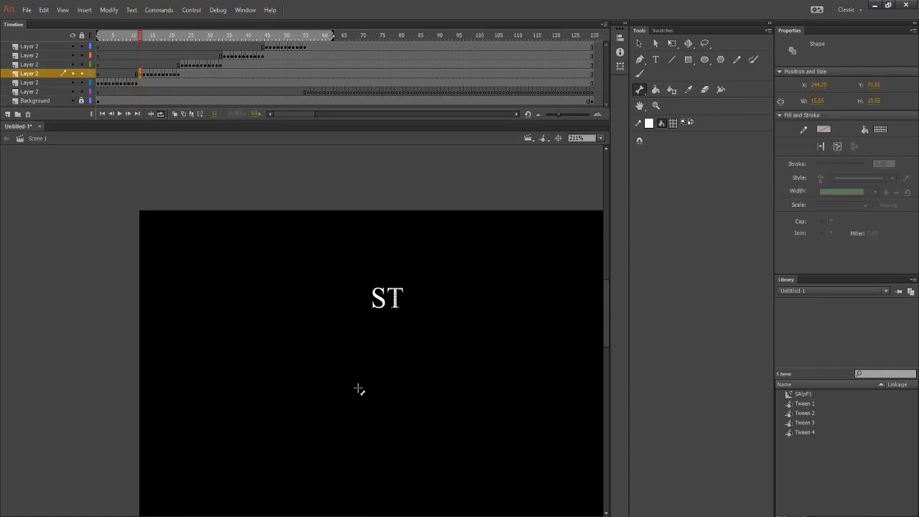
key("comma")
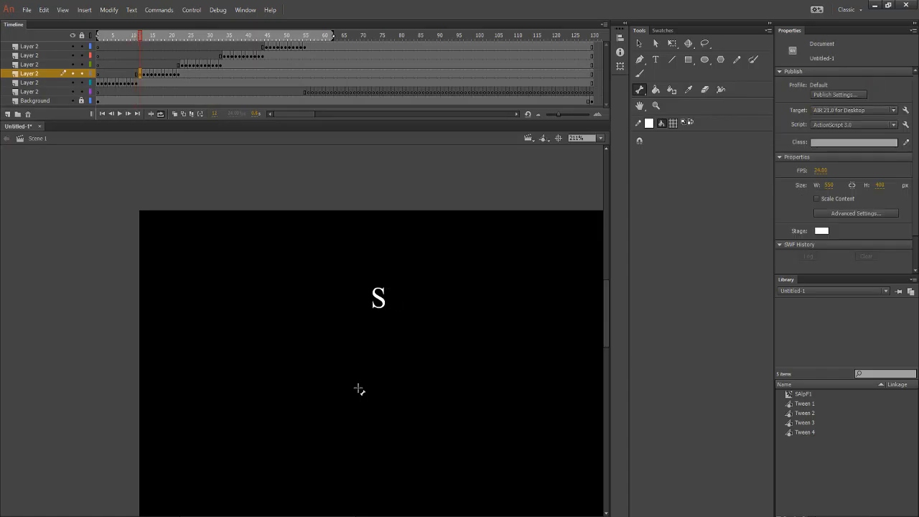
key("period")
key("comma")
key("comma")
key("period")
key("period")
key("period")
key("comma")
key("comma")
Examine the first T's keyframes around frames 12–15, and replay the START fade-in.
left_click(140, 74)
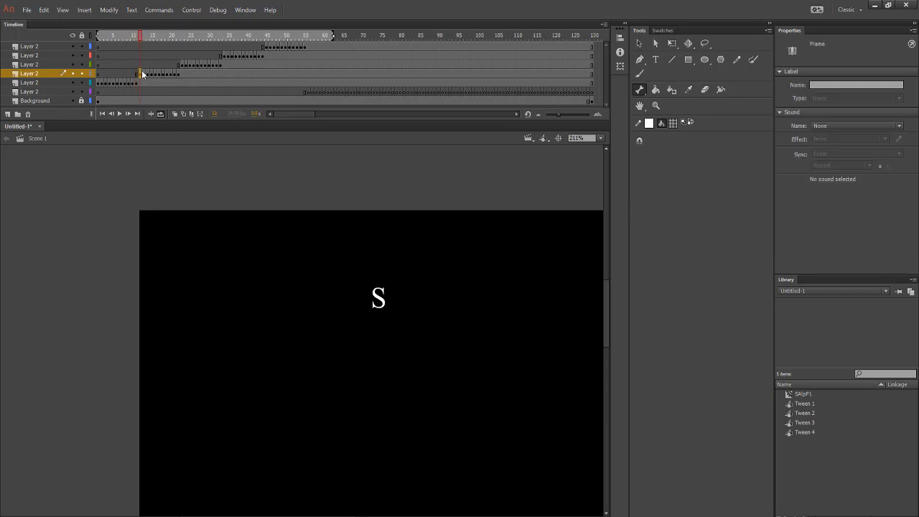
left_click(145, 74)
left_click(149, 74)
left_click(152, 75)
left_click(151, 39)
left_click(148, 39)
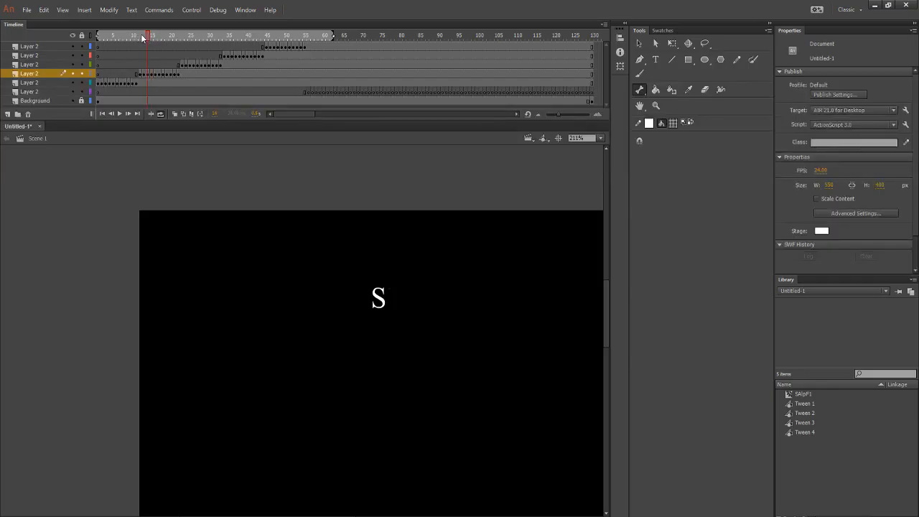
left_click(140, 38)
left_click(132, 38)
key("Return")
left_click(288, 233)
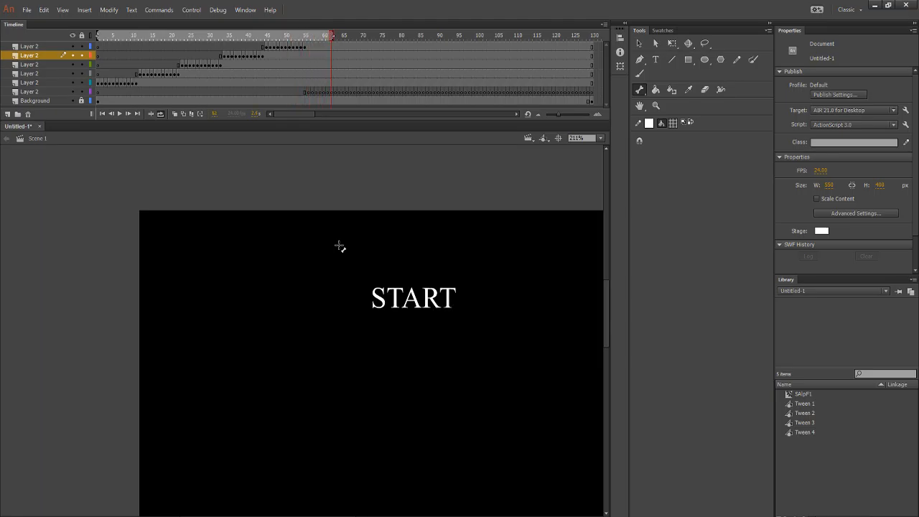
Step backward frame by frame from frame 62 to about frame 42 to review the last letters fading in.
key("comma")
key("comma")
key("comma")
key("comma")
key("comma")
key("comma")
key("comma")
key("comma")
key("comma")
key("comma")
key("comma")
key("comma")
key("comma")
key("comma")
key("comma")
key("comma")
key("comma")
key("comma")
key("comma")
key("comma")
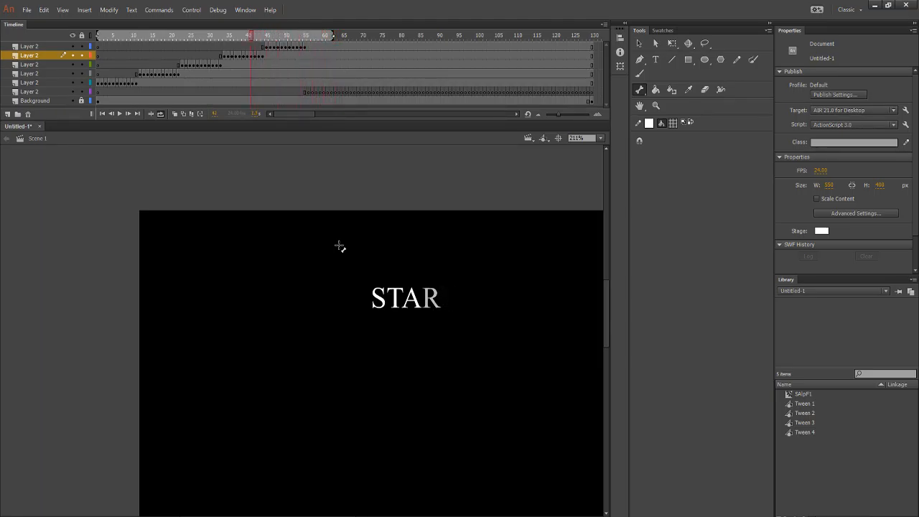
Play the START fade-in again and examine it at different stage magnifications.
key("ctrl+Return")
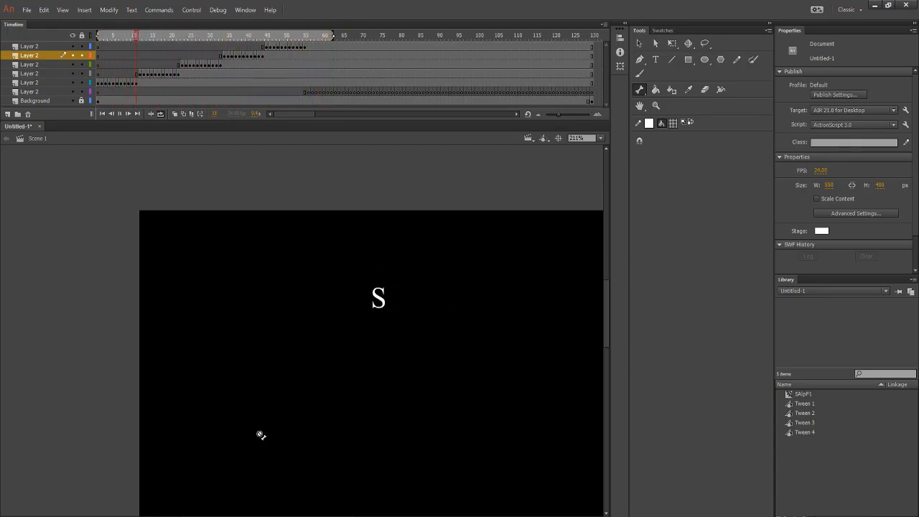
scroll(266, 413, "down", 3)
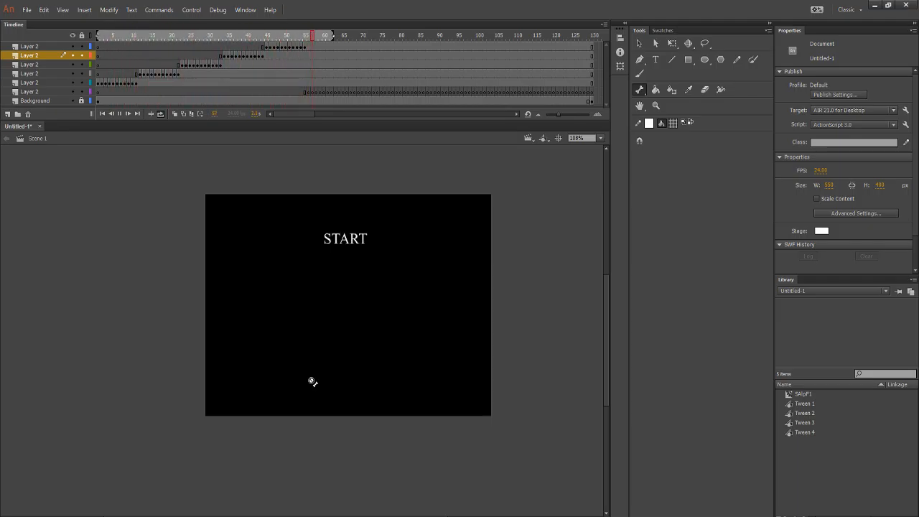
scroll(227, 201, "up", 3)
scroll(246, 242, "down", 2)
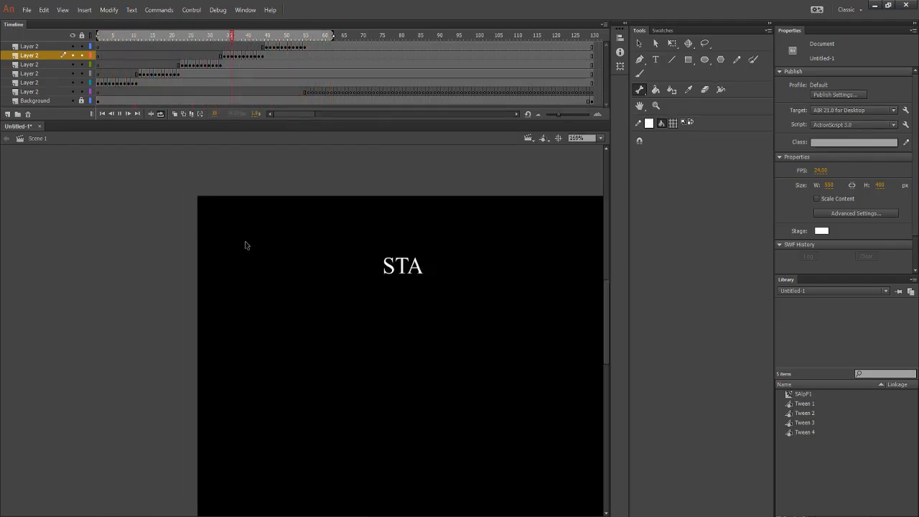
scroll(273, 315, "up", 3)
scroll(274, 317, "down", 1)
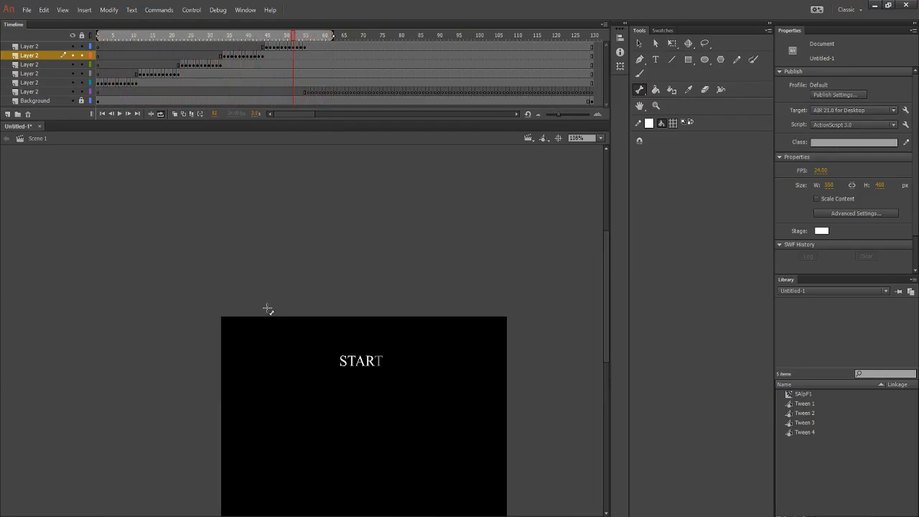
scroll(237, 183, "up", 2)
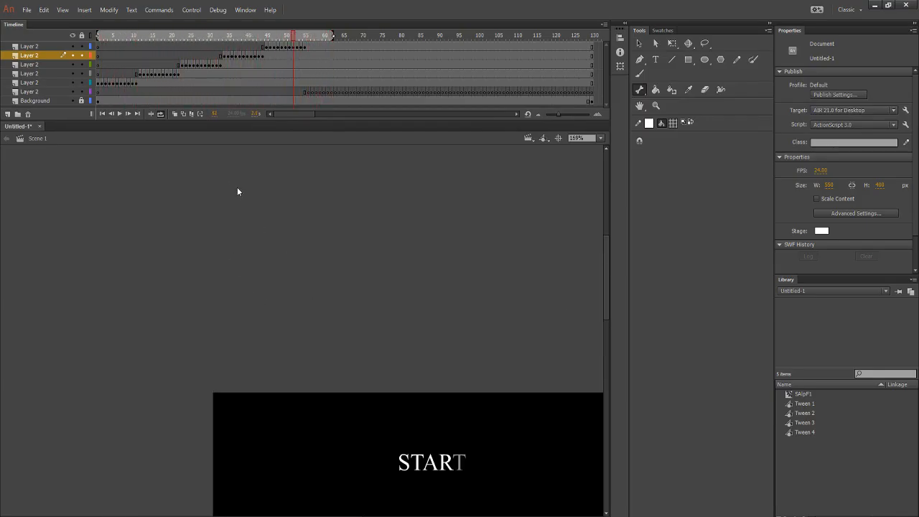
left_click_drag(607, 299, 602, 265)
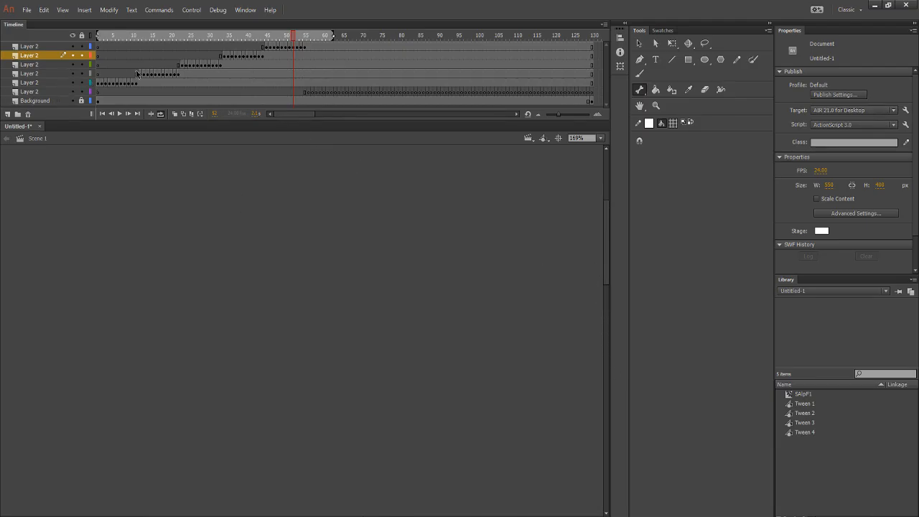
Shorten the letter S fade-in by removing four frames from its layer, at frames 3, 7, 6 and 5.
left_click(106, 83)
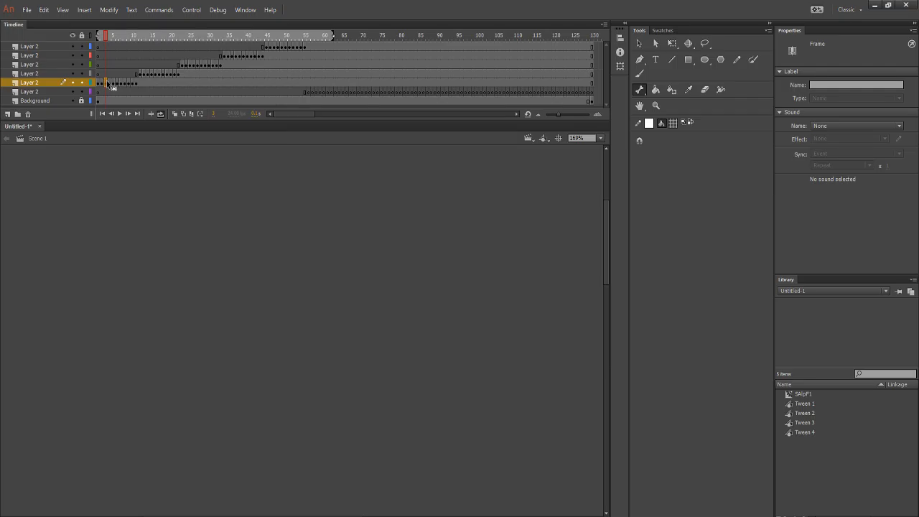
right_click(108, 84)
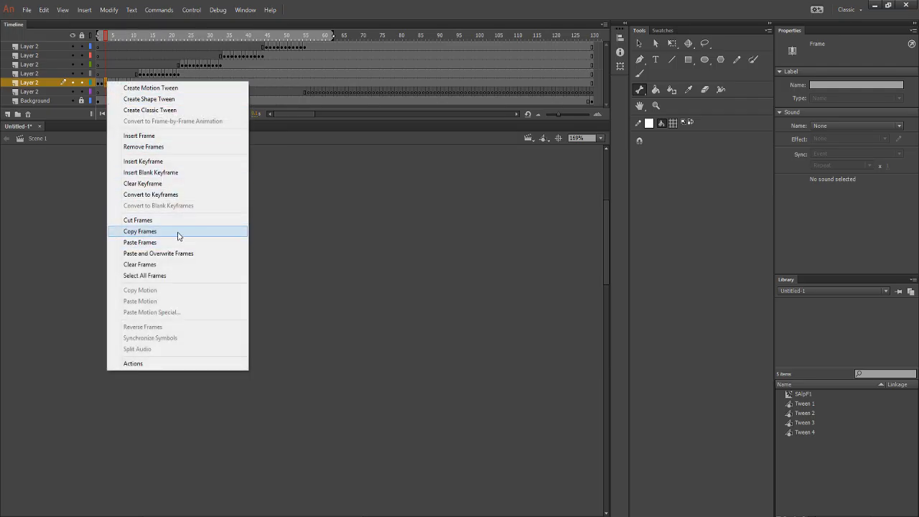
left_click(179, 146)
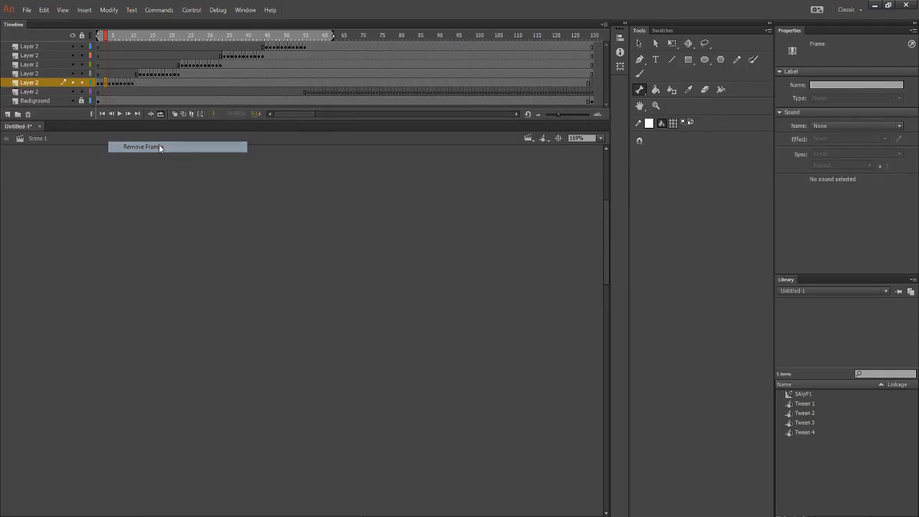
left_click(122, 84)
right_click(122, 84)
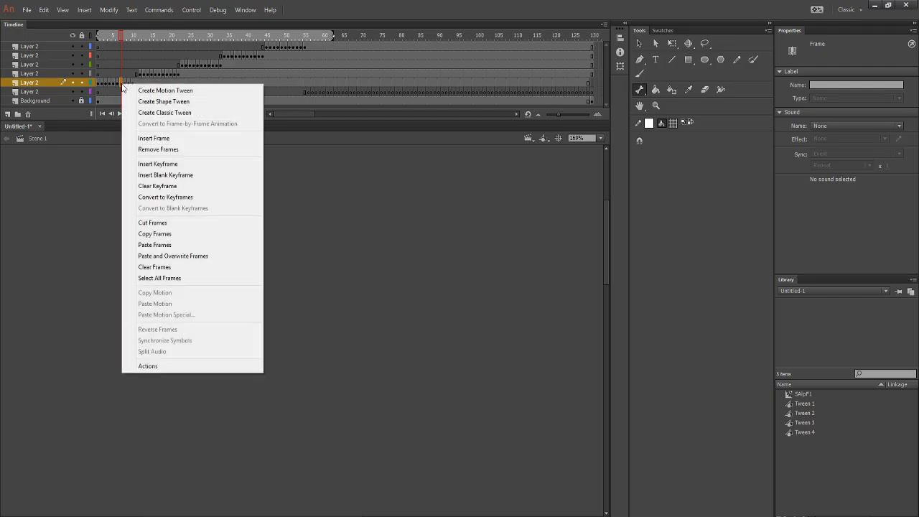
left_click(172, 149)
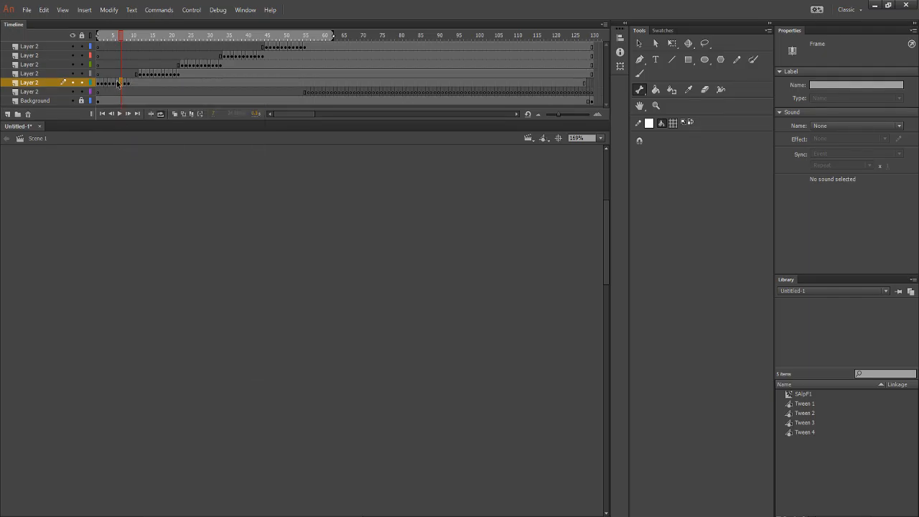
right_click(115, 85)
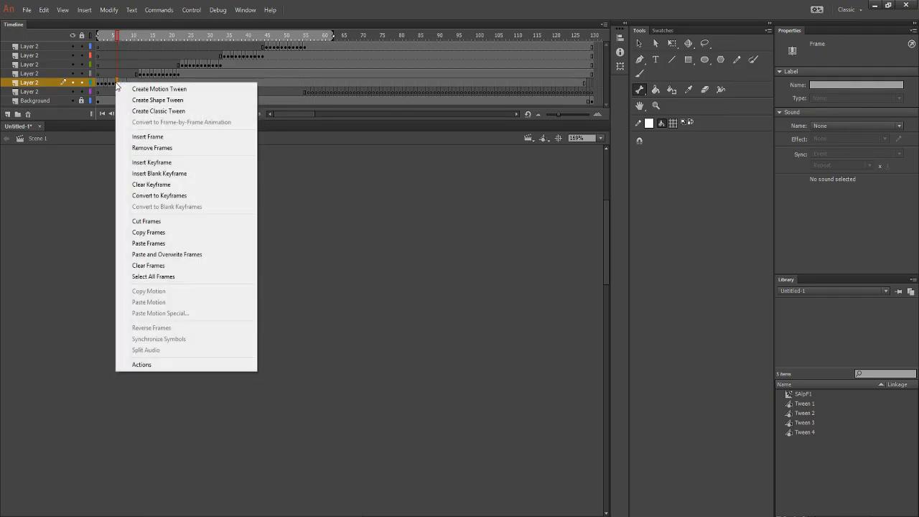
left_click(149, 148)
right_click(101, 85)
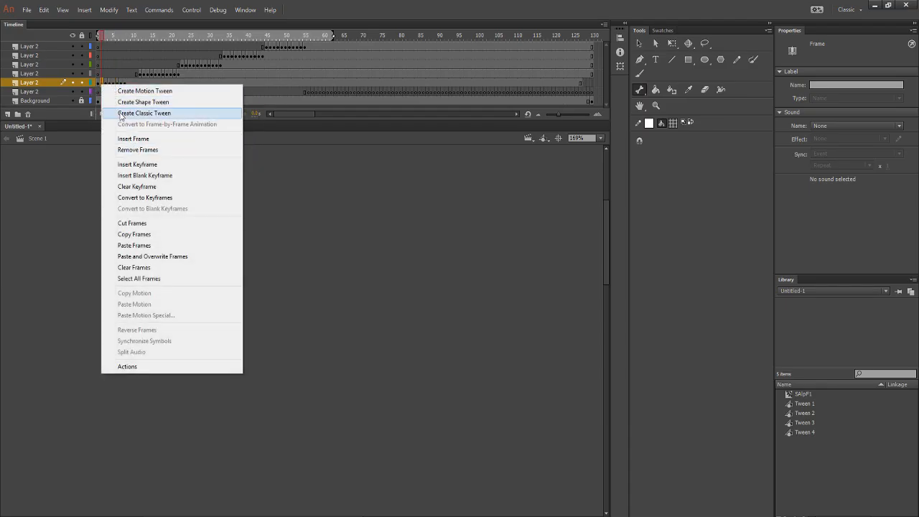
left_click(113, 83)
right_click(114, 84)
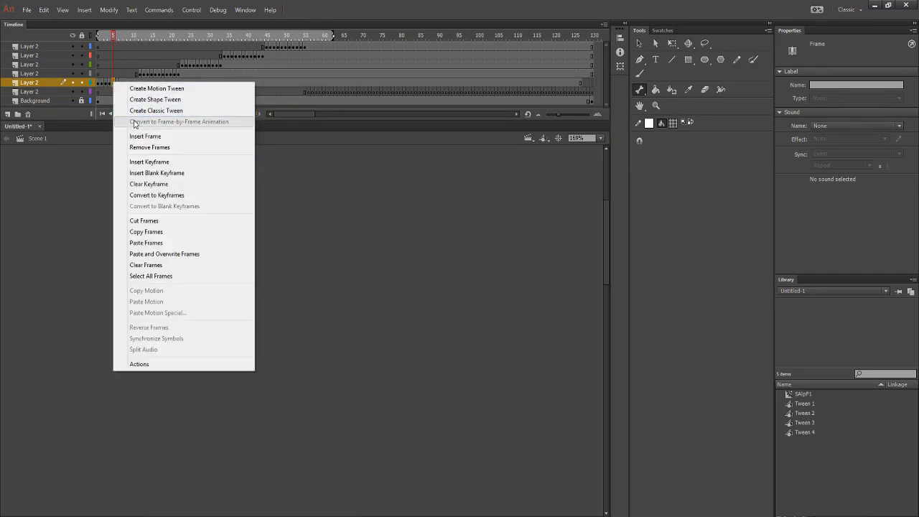
left_click(143, 148)
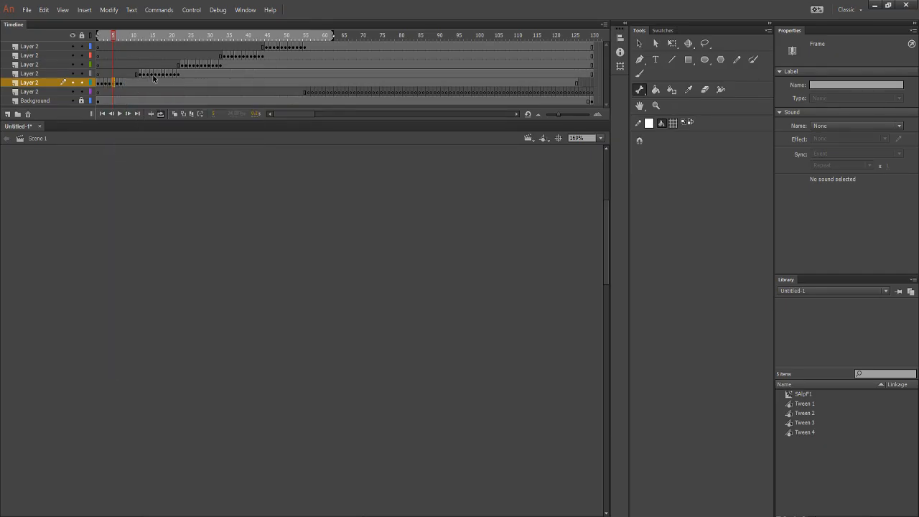
Shorten the first T's fade-in by removing three frames from its layer, between frames 16 and 19.
right_click(154, 74)
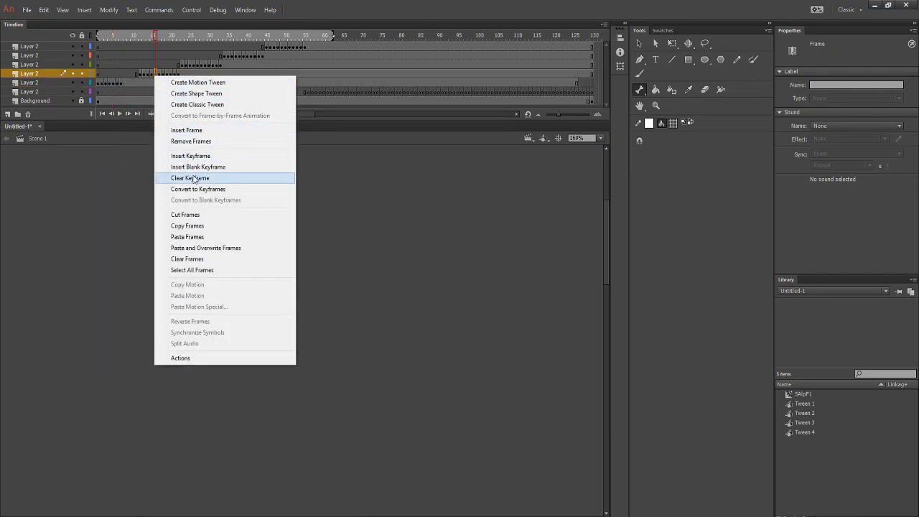
left_click(192, 141)
right_click(165, 74)
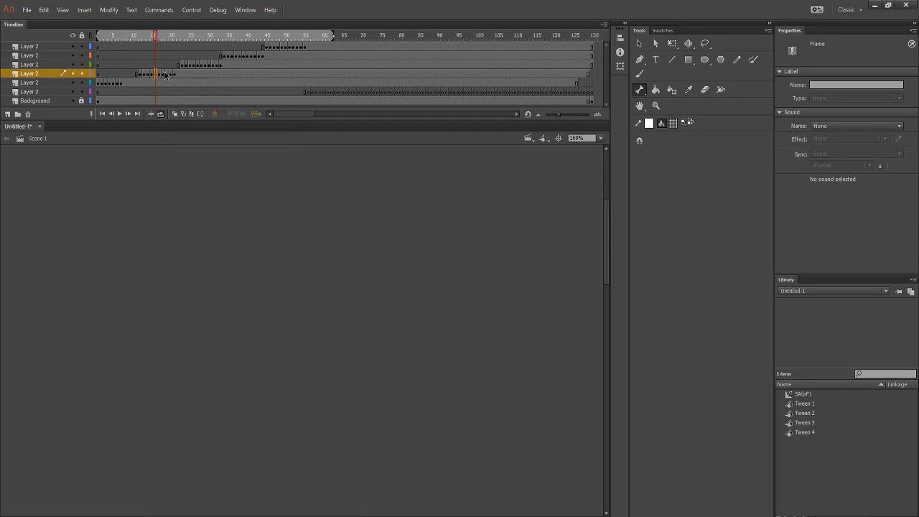
left_click(201, 138)
right_click(166, 74)
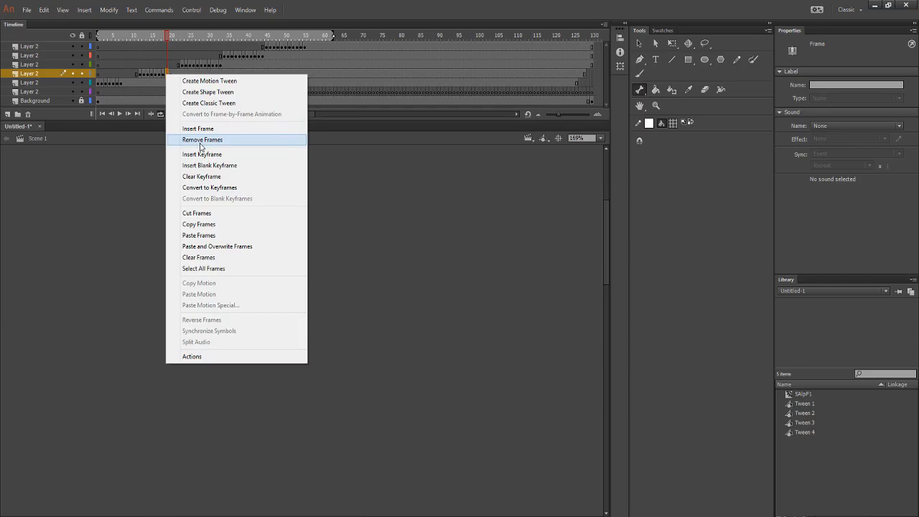
left_click(201, 140)
Shorten the letter A fade-in by removing three frames from its layer, at frames 28, 29 and 30.
right_click(200, 66)
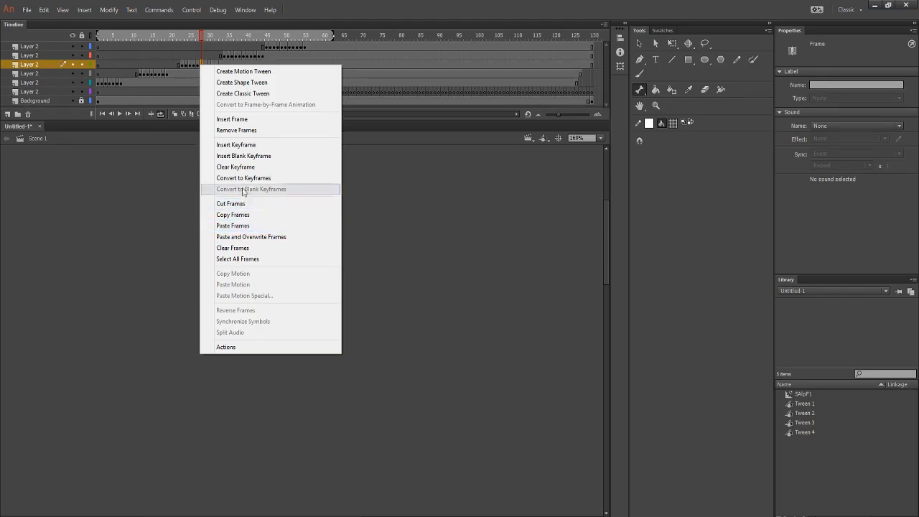
left_click(249, 133)
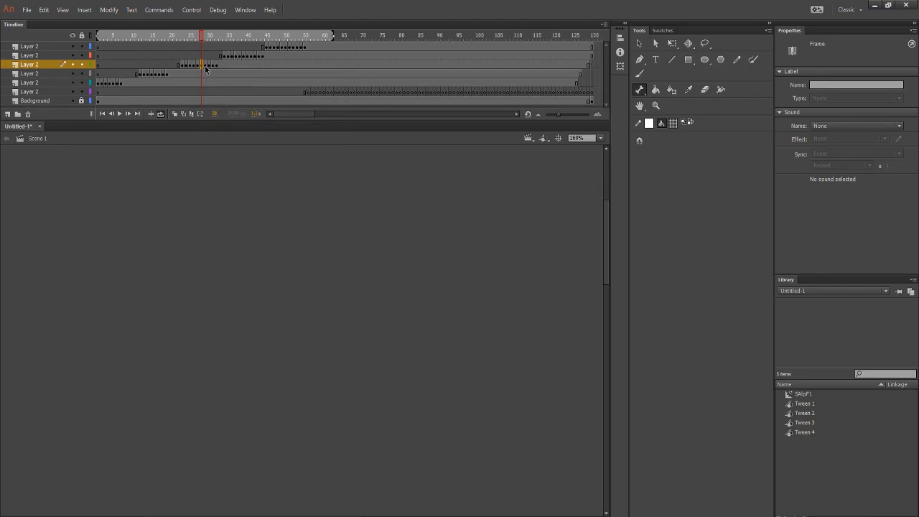
right_click(206, 67)
left_click(241, 146)
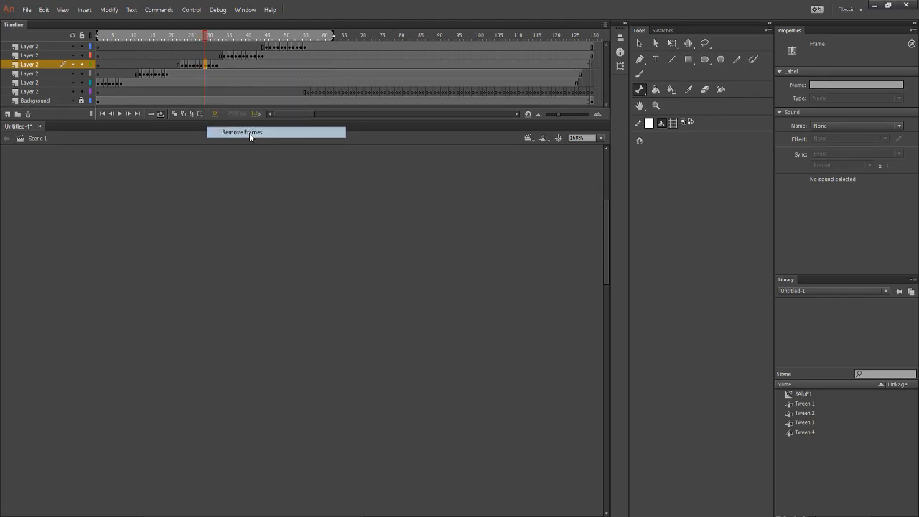
right_click(209, 66)
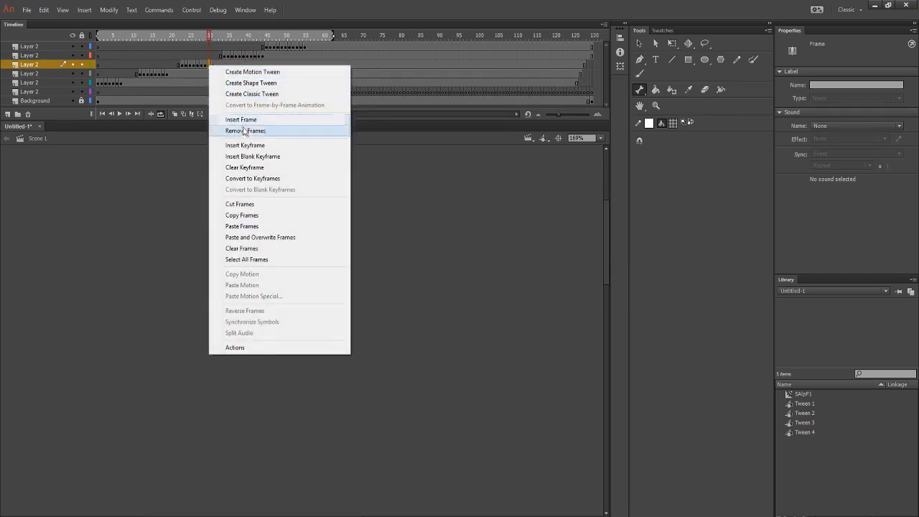
left_click(245, 131)
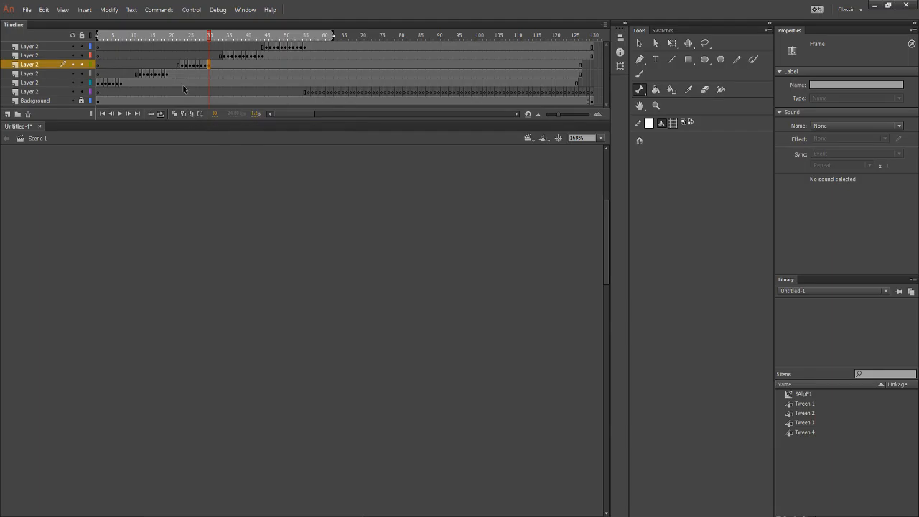
Shorten the letter R fade-in by removing three frames from its layer, between frames 37 and 40.
left_click(243, 56)
right_click(243, 56)
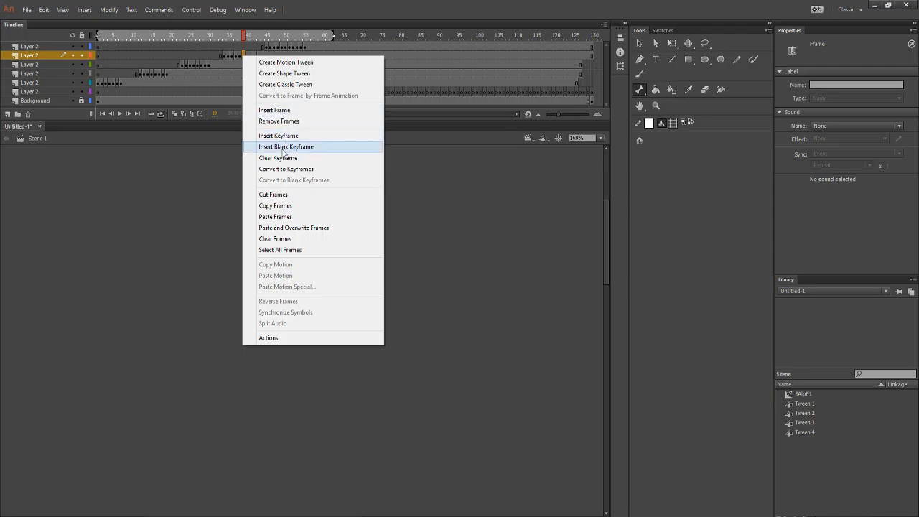
left_click(283, 122)
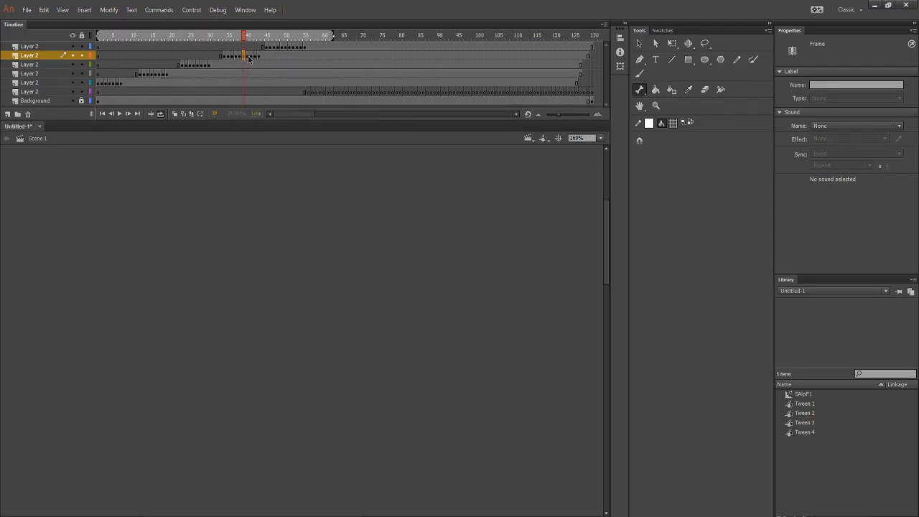
right_click(249, 58)
left_click(275, 123)
right_click(238, 55)
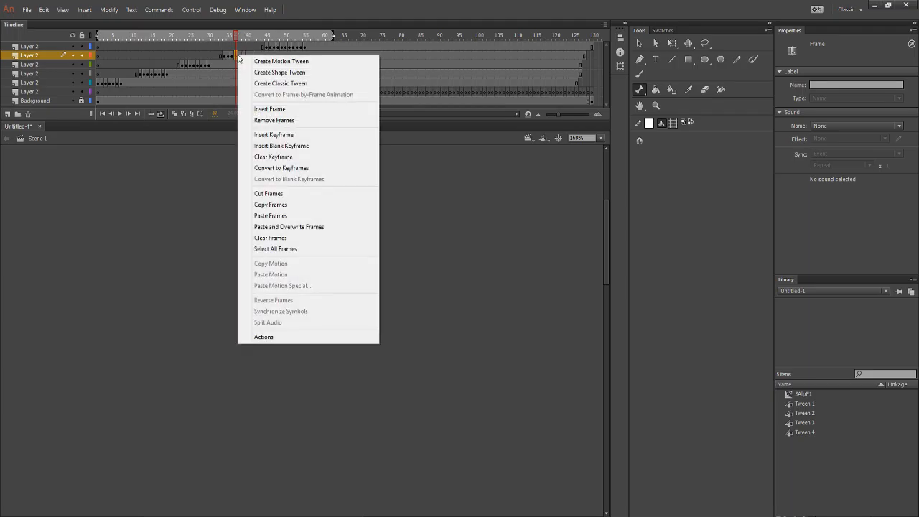
left_click(274, 121)
Remove three frames around frame 50 from the last T's fade-in and move its keyframes earlier, starting at about frame 41.
left_click(286, 46)
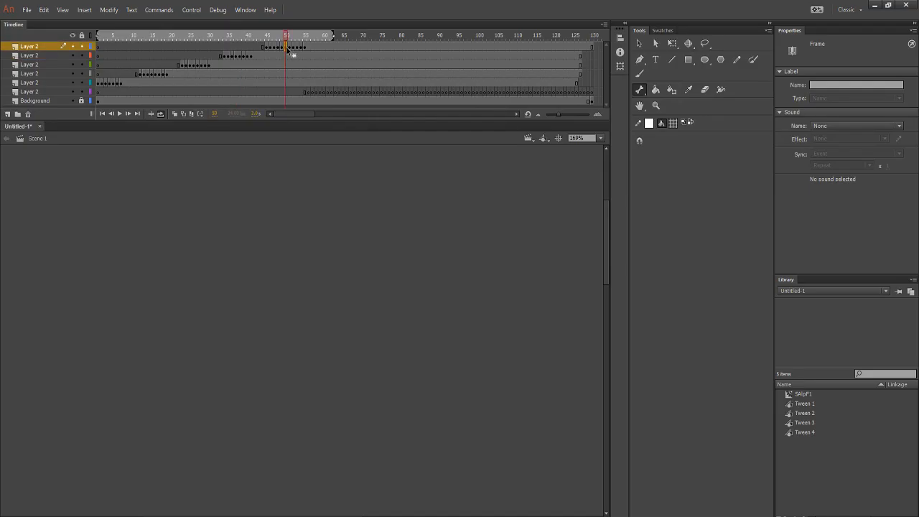
right_click(286, 47)
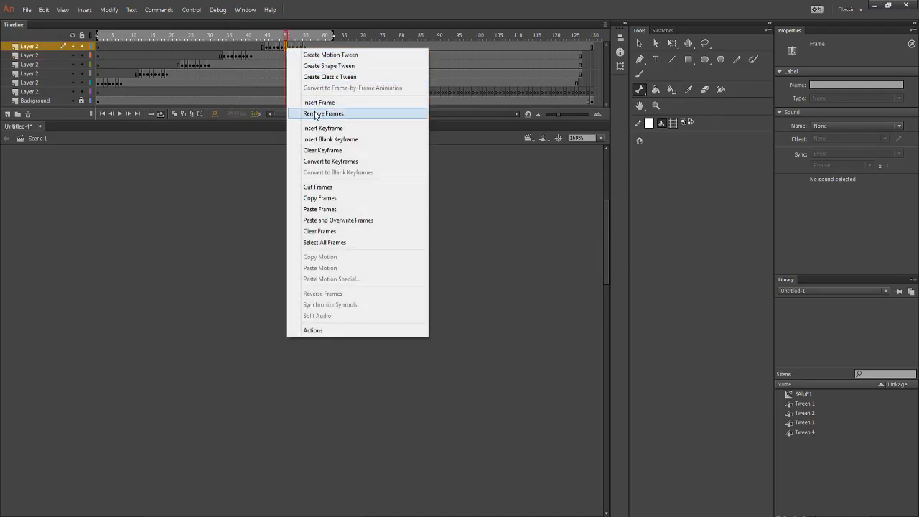
left_click(319, 114)
right_click(288, 48)
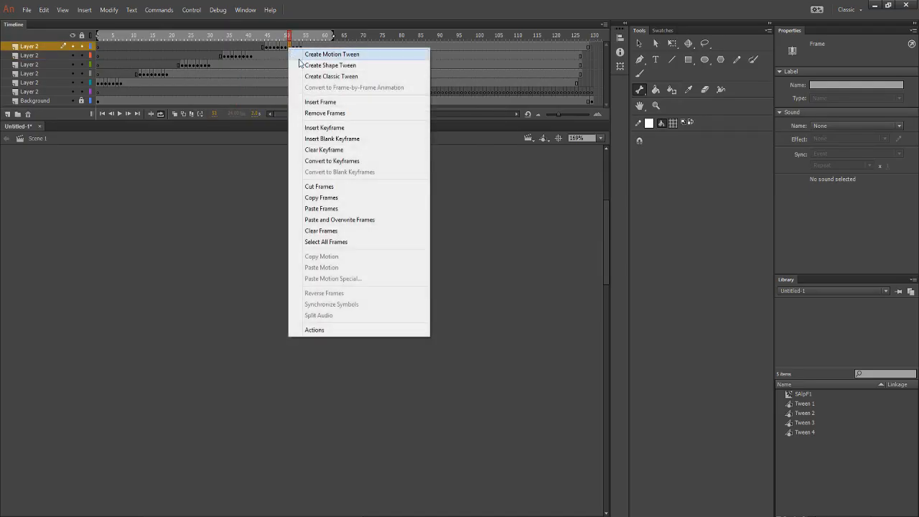
left_click(320, 113)
right_click(288, 45)
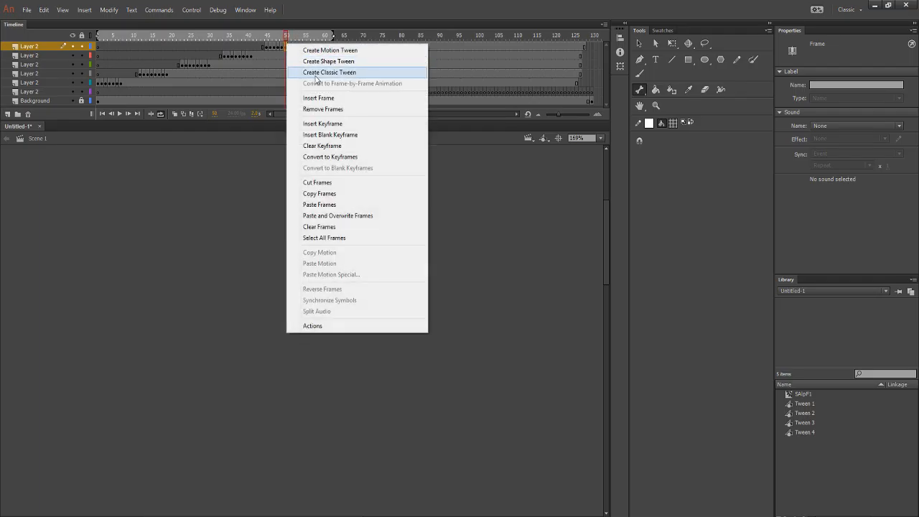
left_click(316, 111)
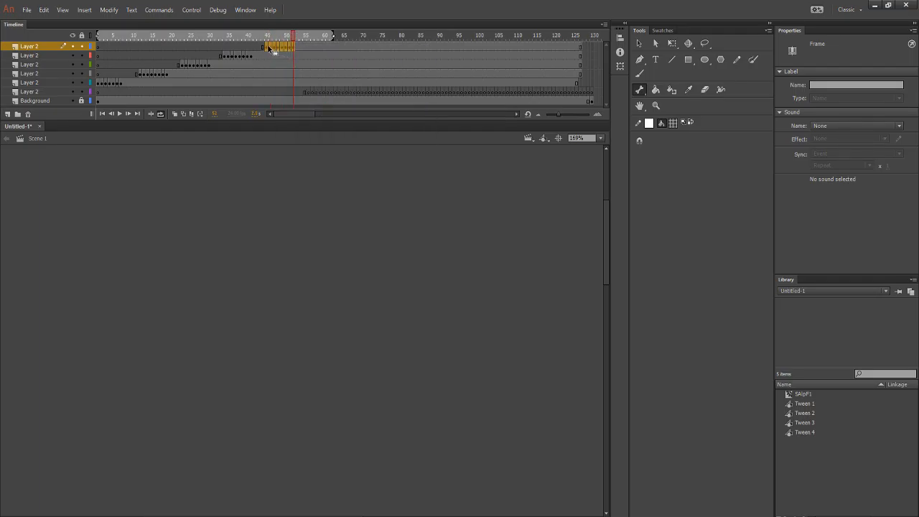
left_click_drag(268, 43, 254, 45)
left_click(127, 131)
Move the first T's fade-in keyframes to start at about frame 7 and the A's at about frame 15, directly following the preceding letters.
left_click_drag(130, 64, 153, 76)
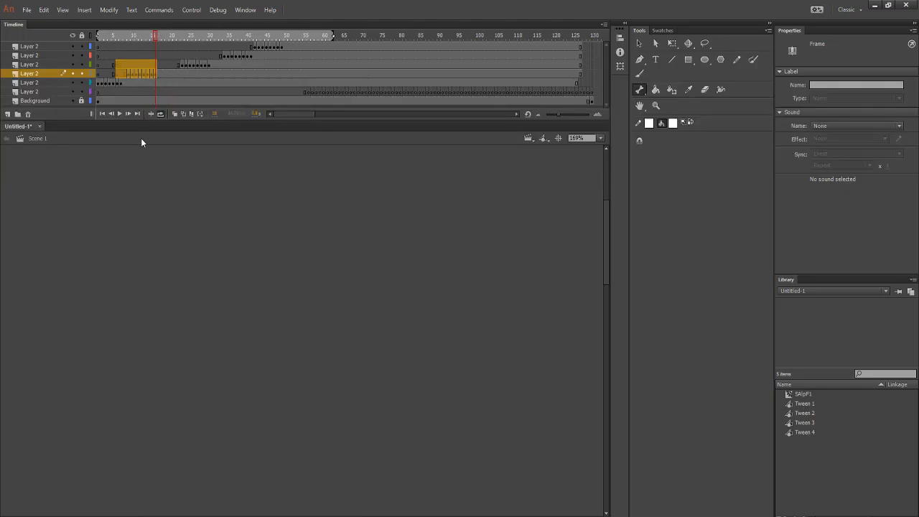
left_click(139, 55)
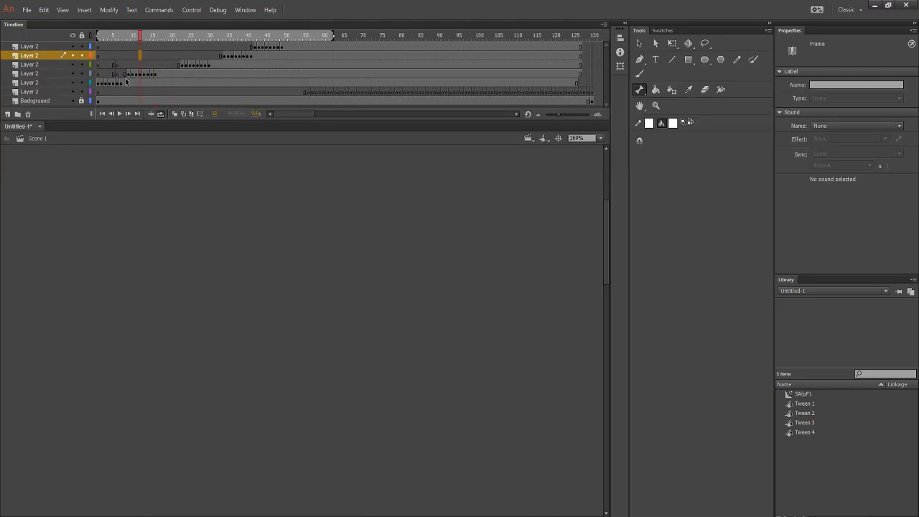
left_click_drag(128, 75, 155, 77)
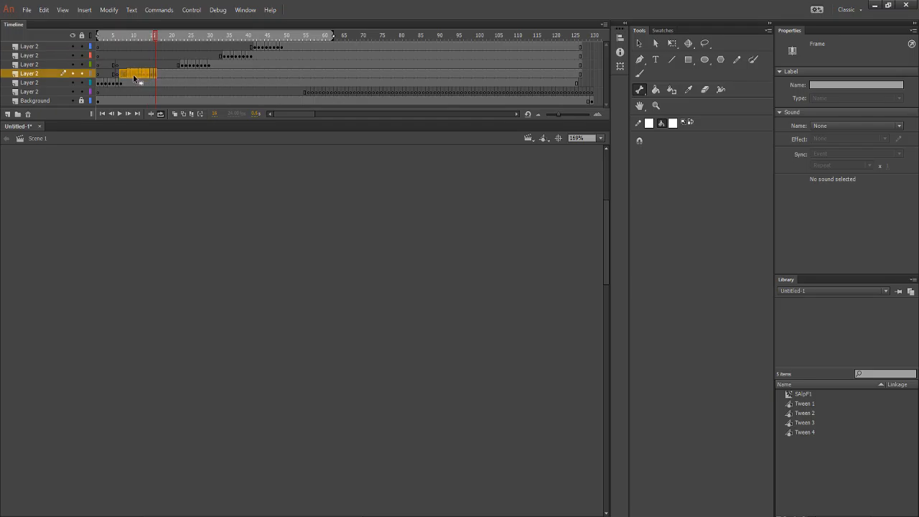
left_click(133, 74)
left_click_drag(132, 74, 176, 72)
left_click(153, 146)
left_click(200, 64)
left_click(164, 144)
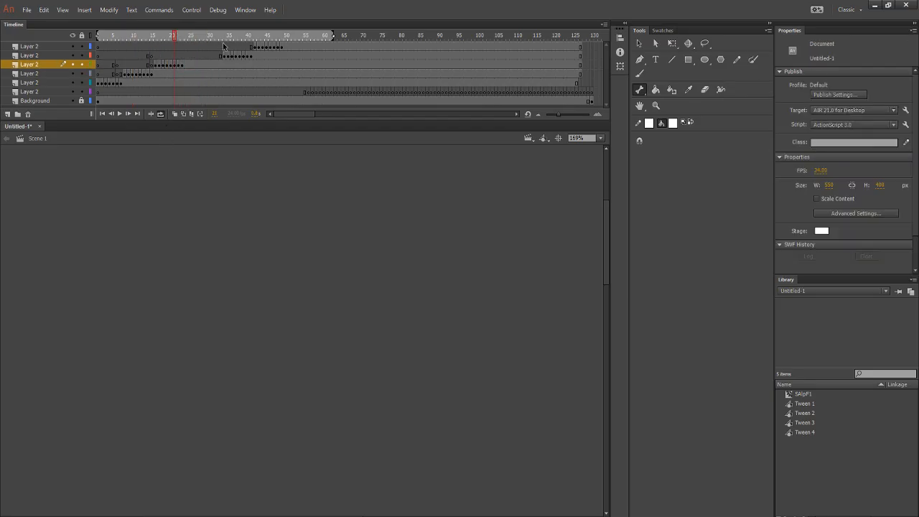
Move the R's fade-in keyframes to start at about frame 23 and the last T's at about frame 31.
left_click_drag(250, 58, 204, 55)
left_click(190, 143)
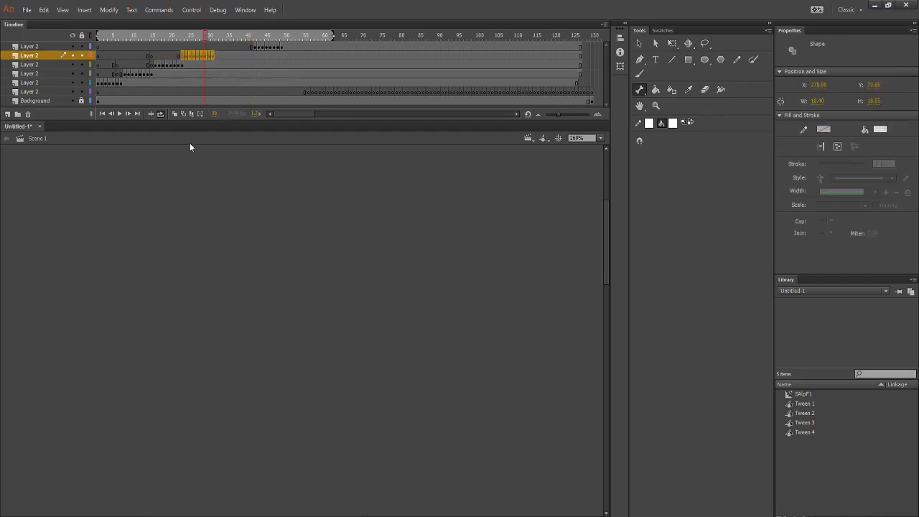
left_click(253, 46)
left_click_drag(276, 47, 236, 47)
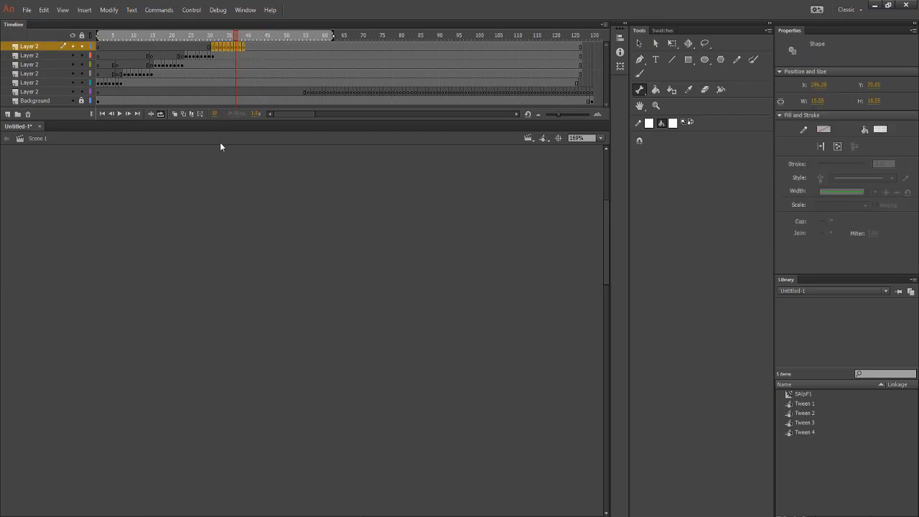
left_click(223, 162)
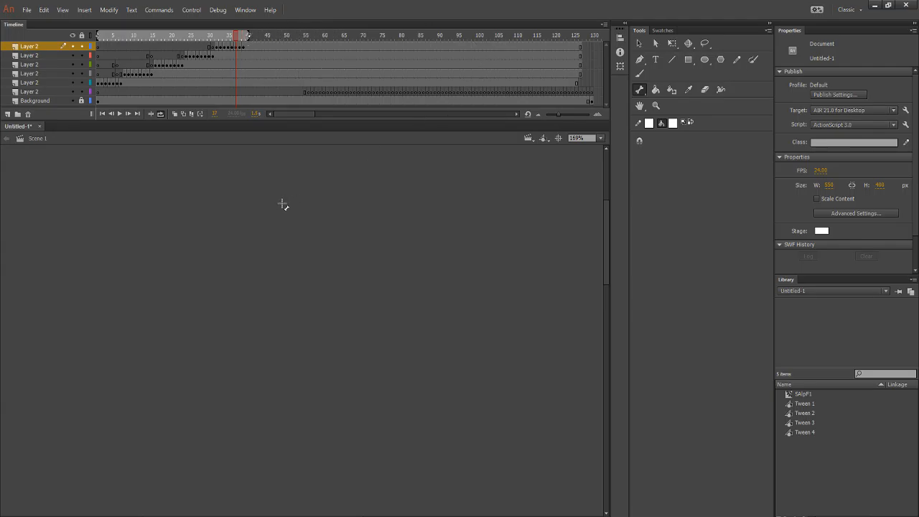
Play the retimed START fade-in in a loop up to frame 40 and examine it at different stage magnifications.
key("Return")
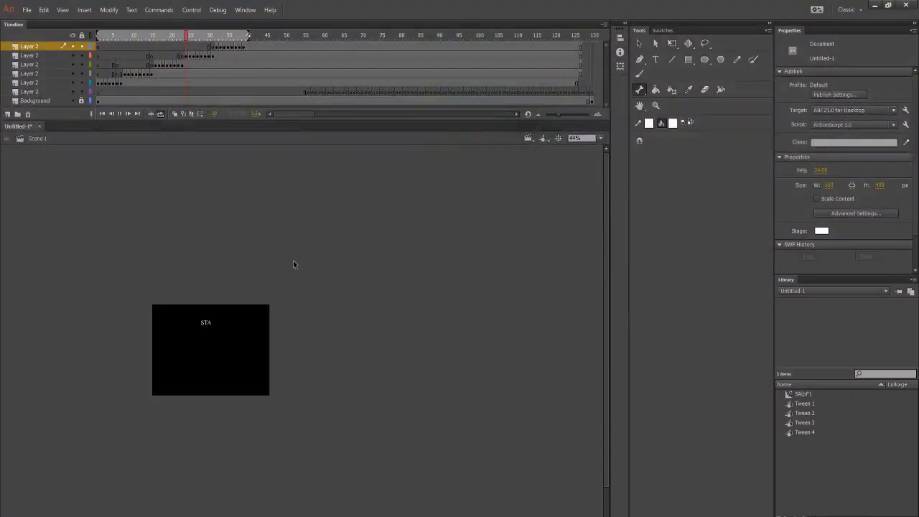
scroll(220, 349, "up", 3)
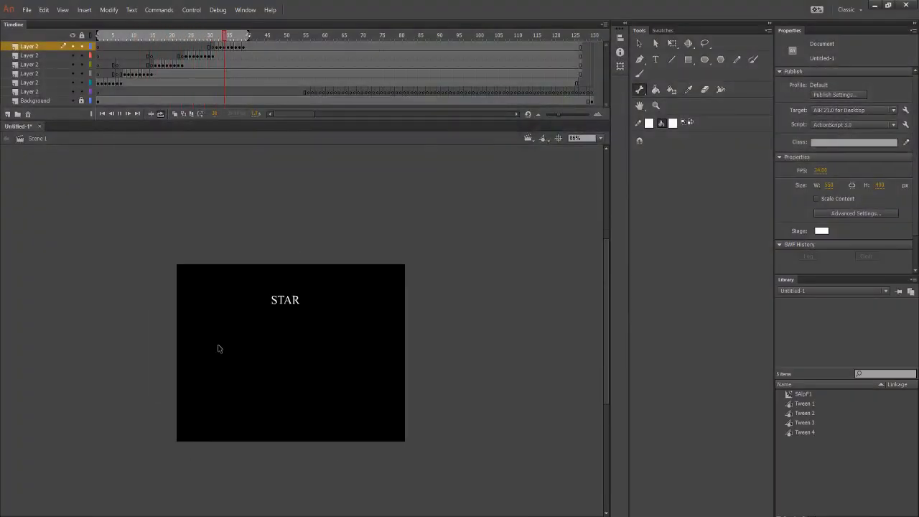
scroll(244, 346, "down", 3)
scroll(253, 335, "up", 3)
scroll(250, 349, "down", 2)
scroll(246, 350, "up", 1)
scroll(246, 349, "up", 1)
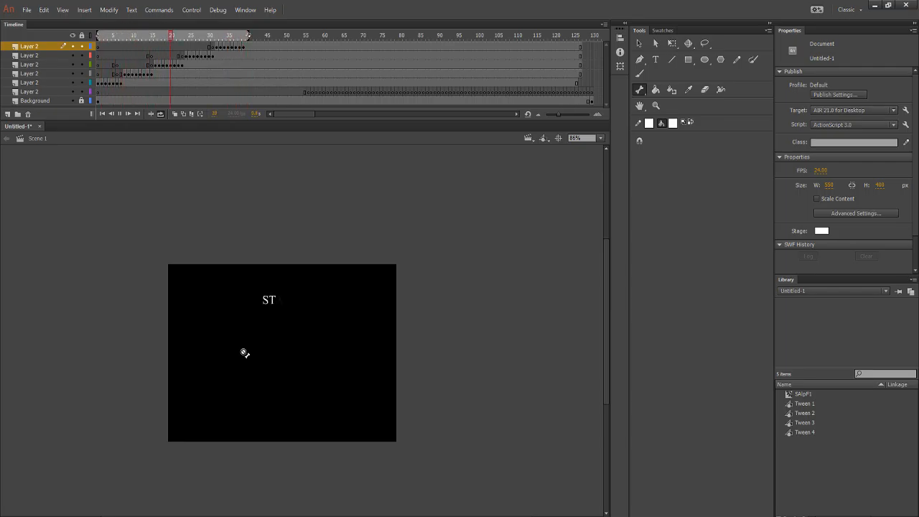
left_click(188, 222)
key("Return")
Start saving the document, decline overwriting the existing Untitled-1 file, and create a folder named Game on the Desktop.
key("ctrl+s")
left_click(368, 258)
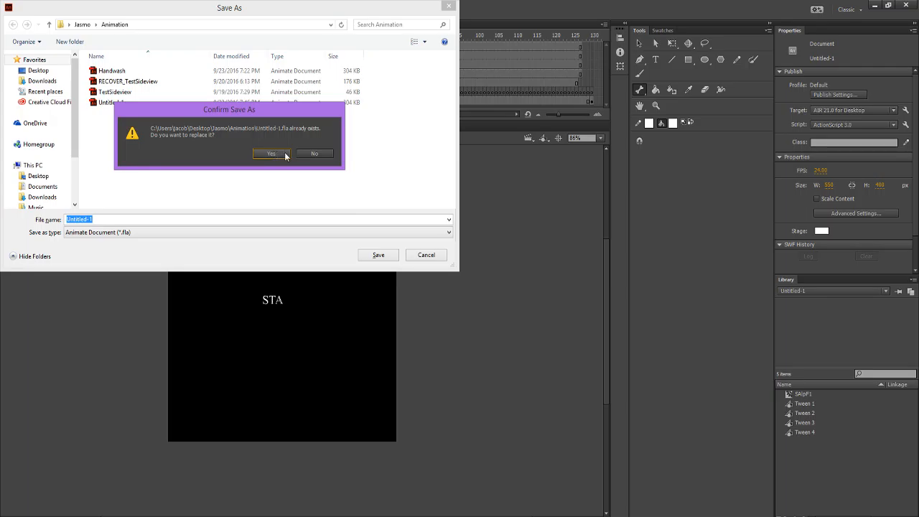
left_click(301, 156)
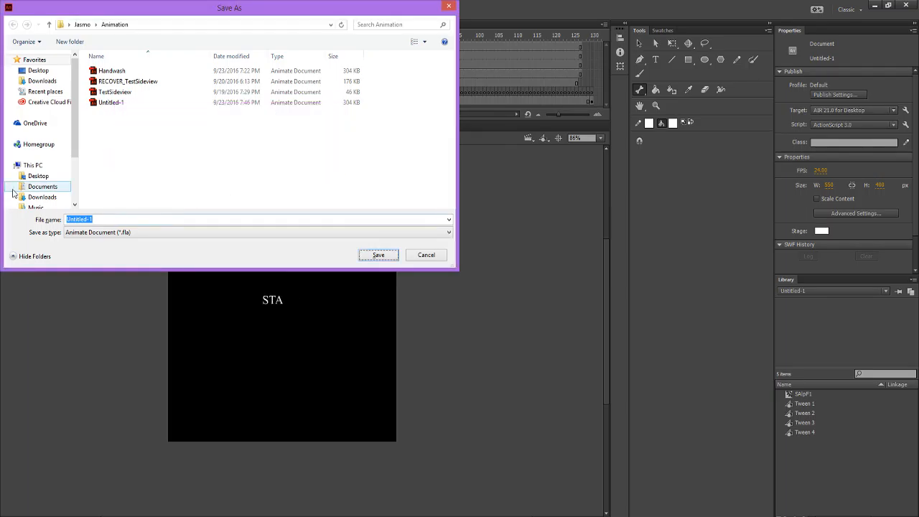
left_click(38, 176)
right_click(116, 164)
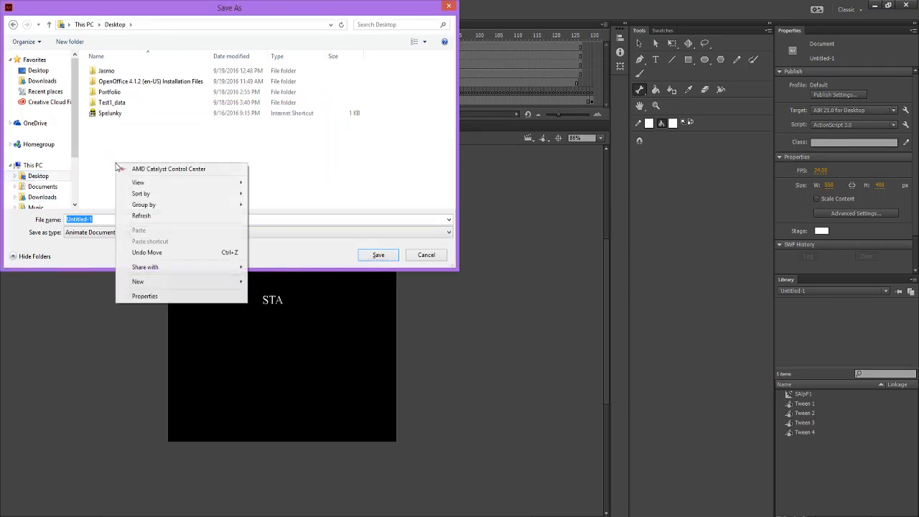
mouse_move(143, 285)
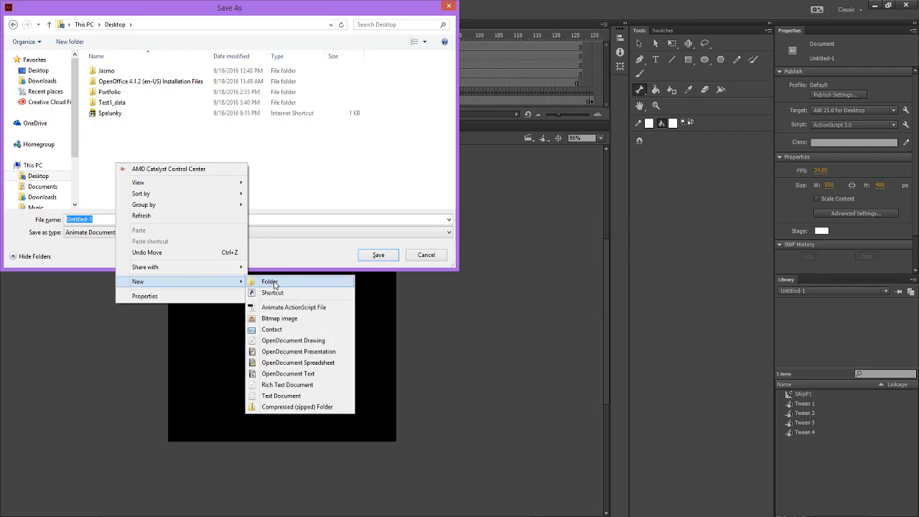
left_click(272, 283)
type("Game")
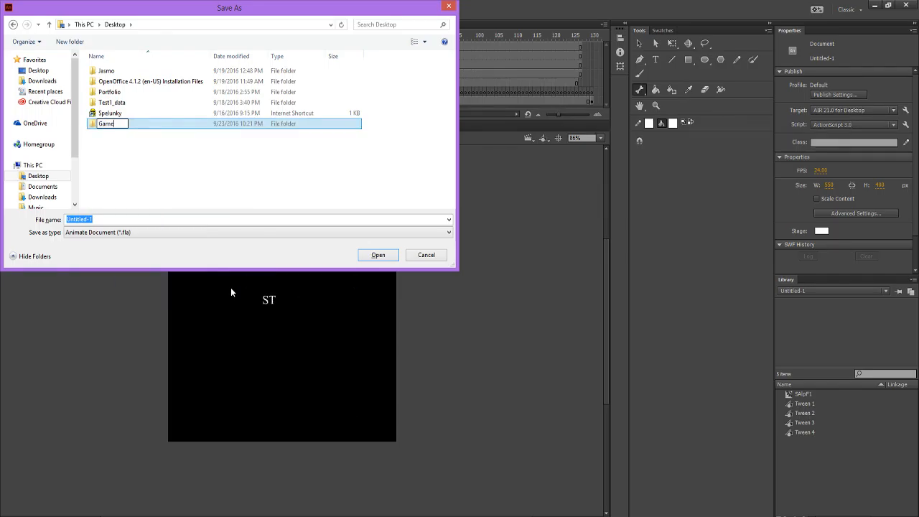
key("Return")
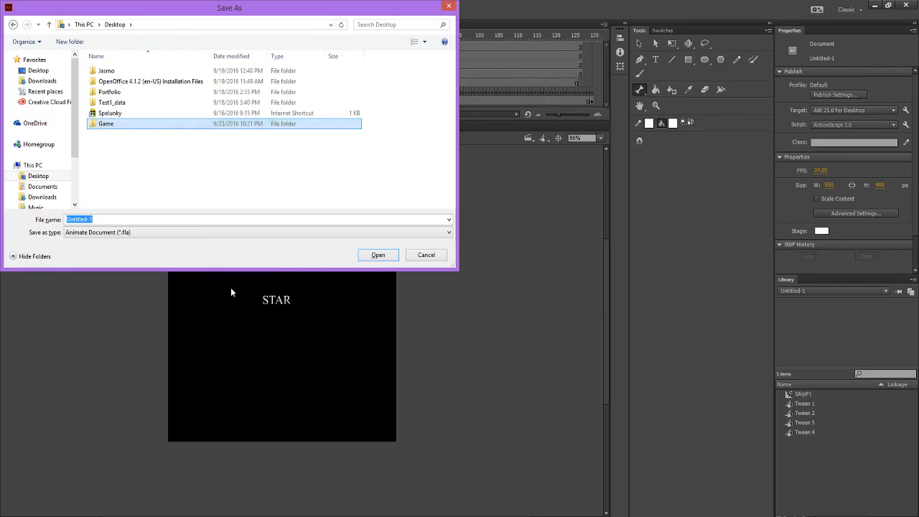
Save the document in the Desktop's Game folder under the name TextAnimation.
double_click(102, 126)
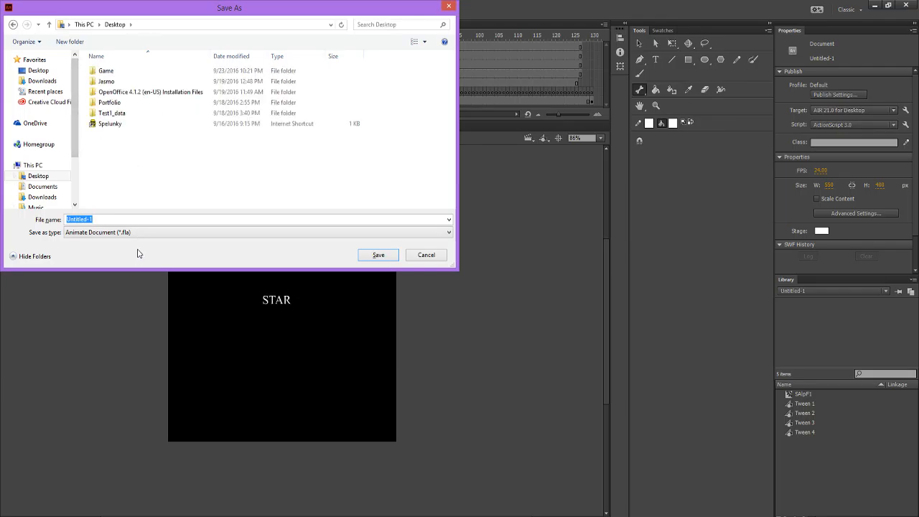
left_click(132, 72)
double_click(132, 72)
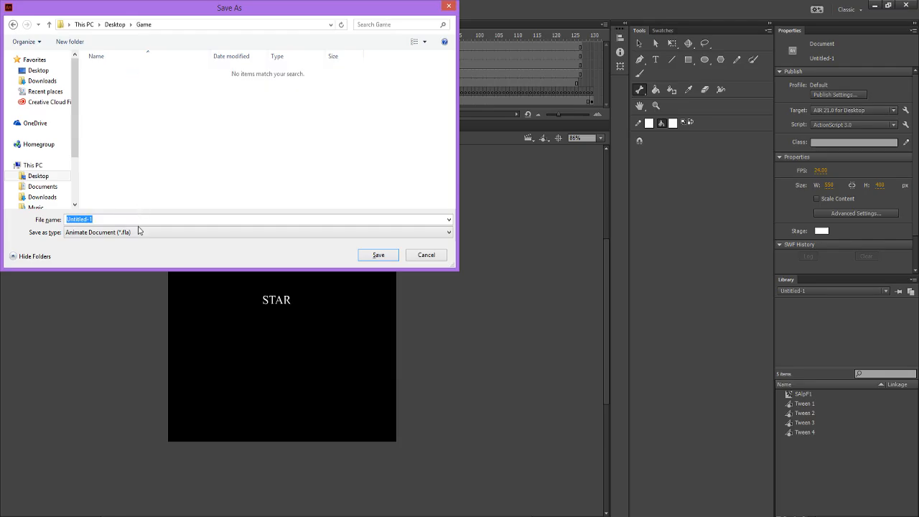
key("BackSpace")
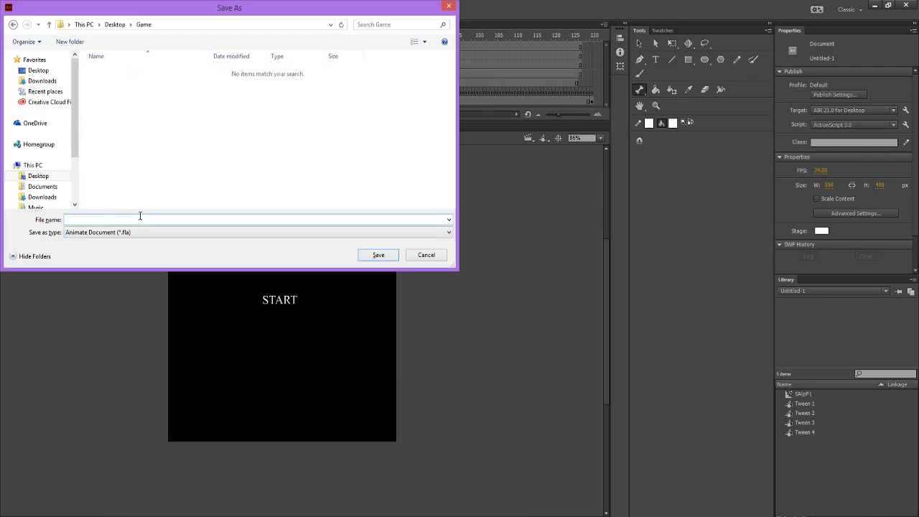
type("Test")
type("Animati")
type("on")
key("Return")
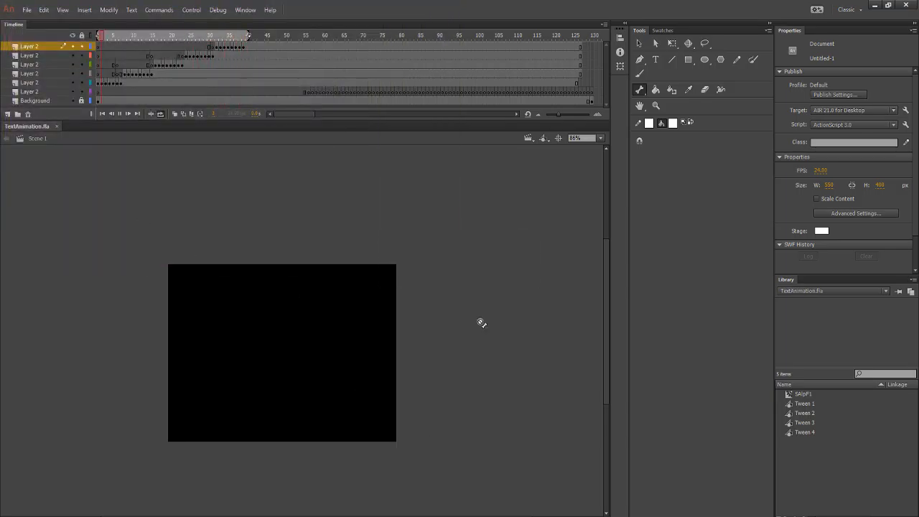
Switch to the Line tool and return the playhead to frame 1.
left_click(497, 287)
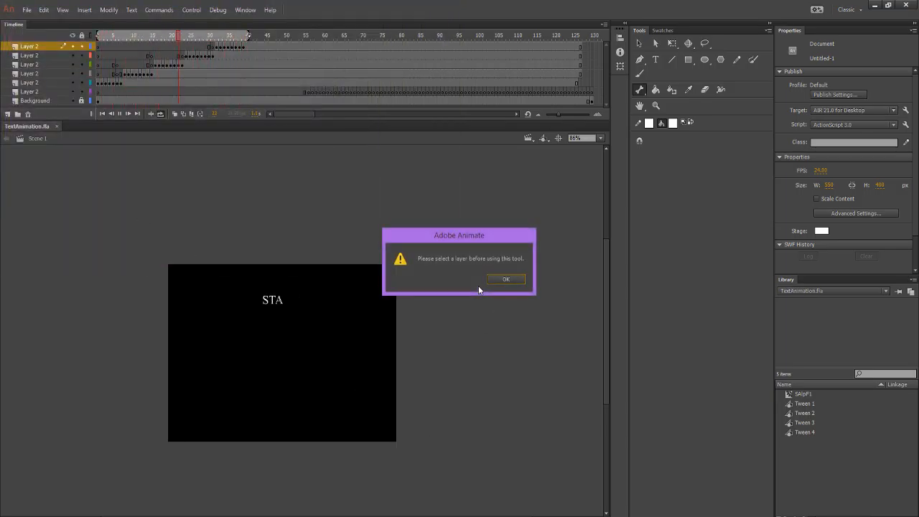
left_click(516, 283)
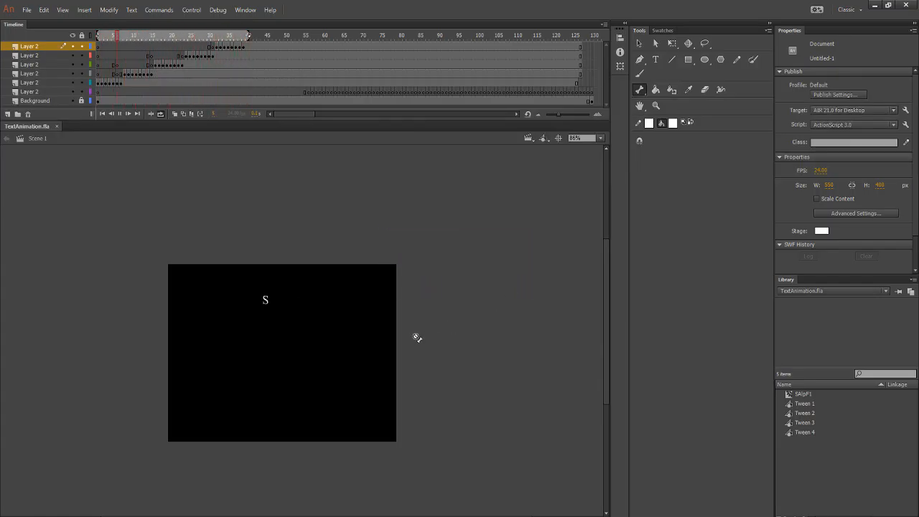
left_click(678, 59)
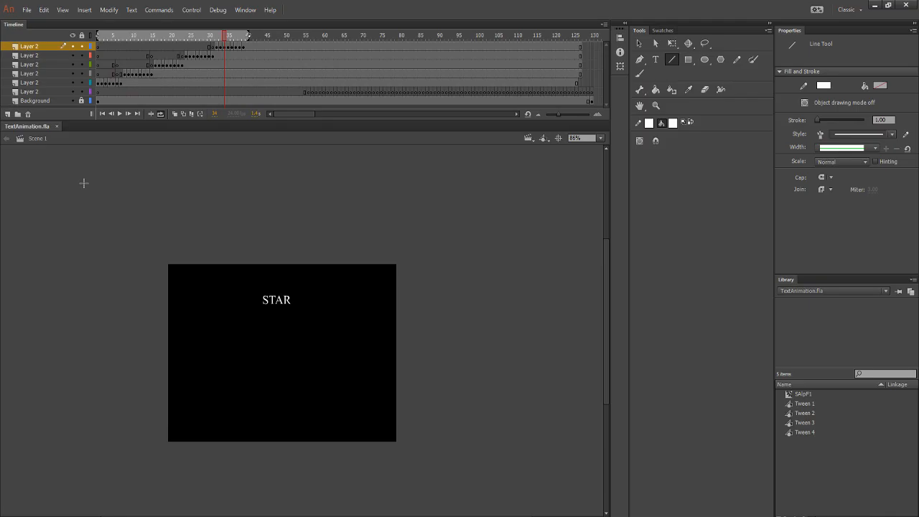
left_click_drag(224, 36, 99, 36)
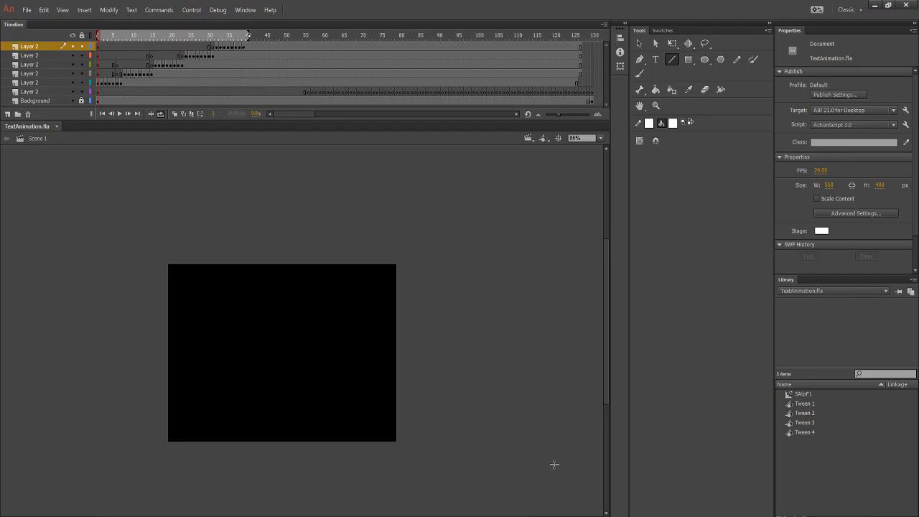